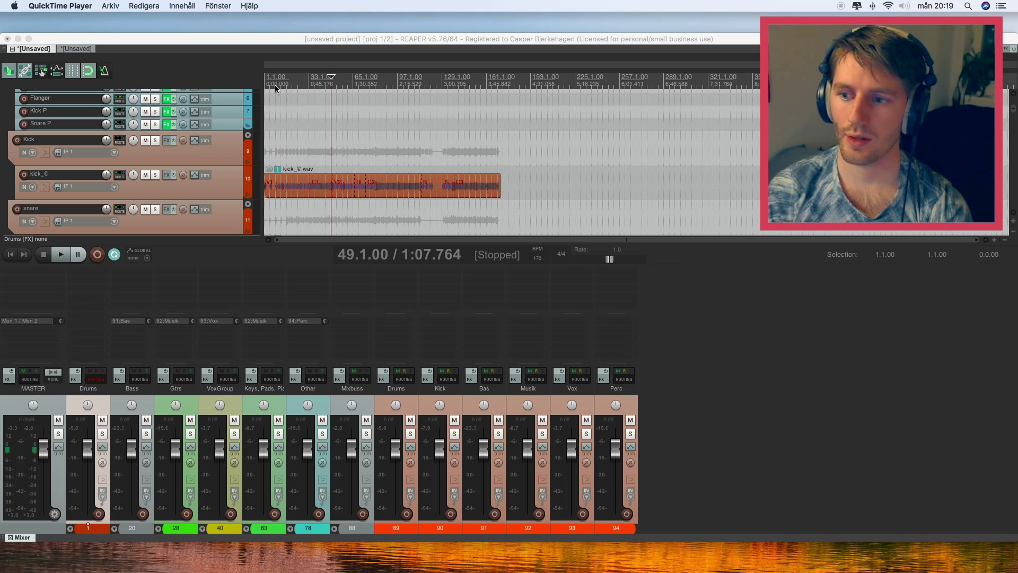
Start playback of the song from the beginning of the timeline
{"action": "left_click", "coordinate": [274, 86]}
{"action": "left_click", "coordinate": [275, 86]}
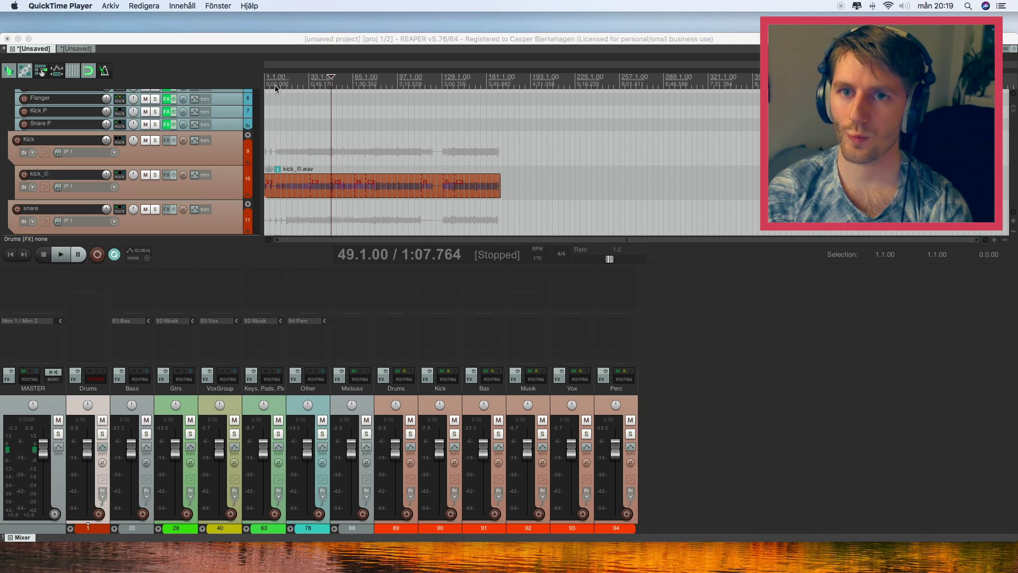
{"action": "left_click", "coordinate": [274, 86]}
{"action": "left_click", "coordinate": [275, 86]}
{"action": "key", "text": "space"}
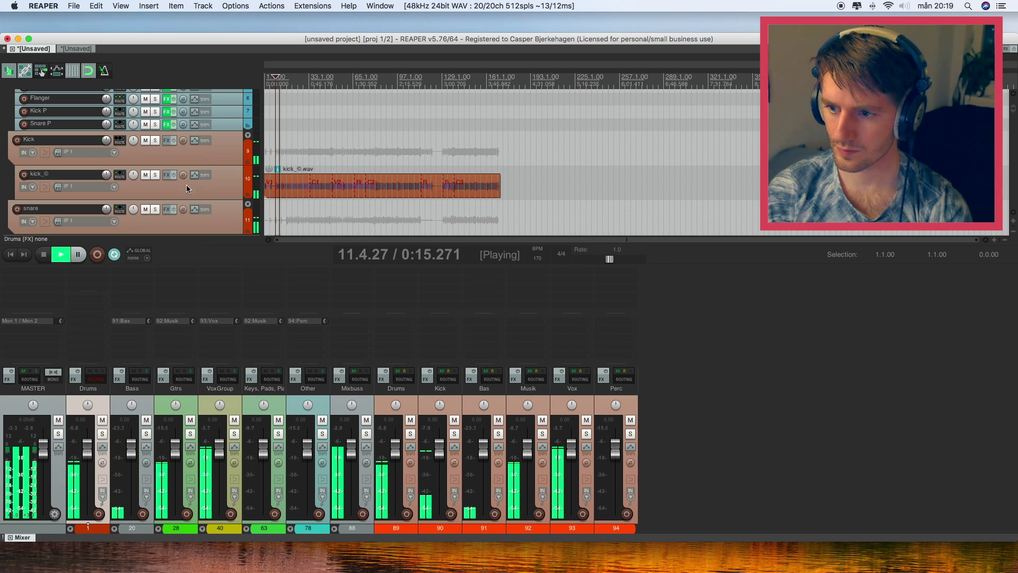
Select all media items in the project and lower their item volume together to -1.50 dB
{"action": "left_click", "coordinate": [309, 181]}
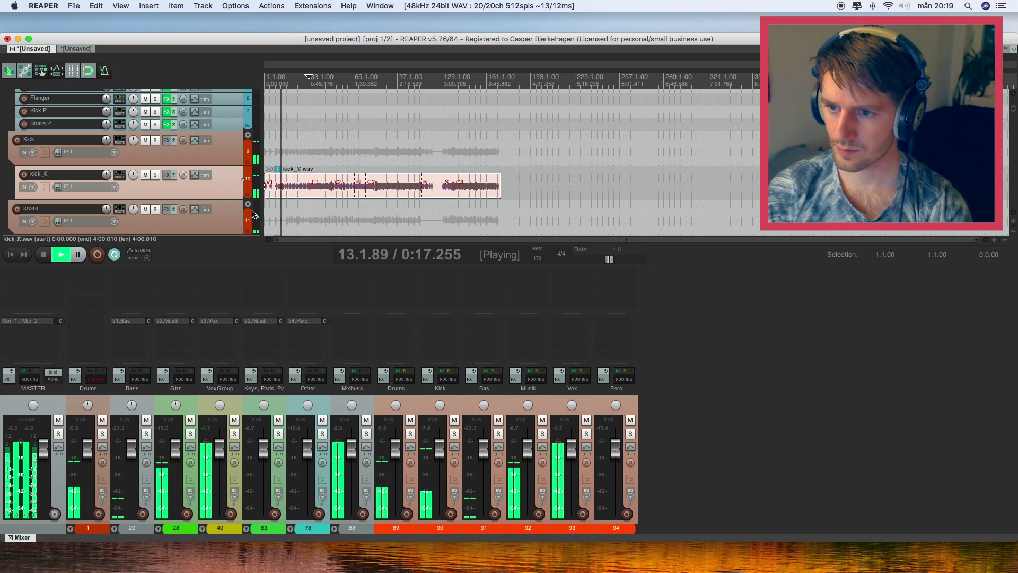
{"action": "scroll", "coordinate": [209, 205], "scroll_direction": "down", "scroll_amount": 3}
{"action": "scroll", "coordinate": [209, 208], "scroll_direction": "down", "scroll_amount": 20}
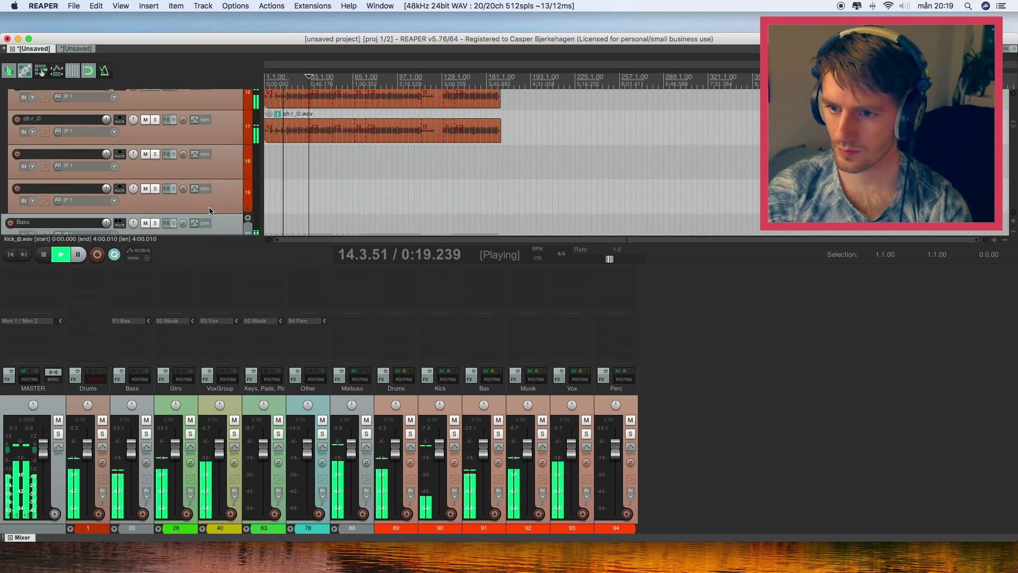
{"action": "scroll", "coordinate": [209, 212], "scroll_direction": "down", "scroll_amount": 20}
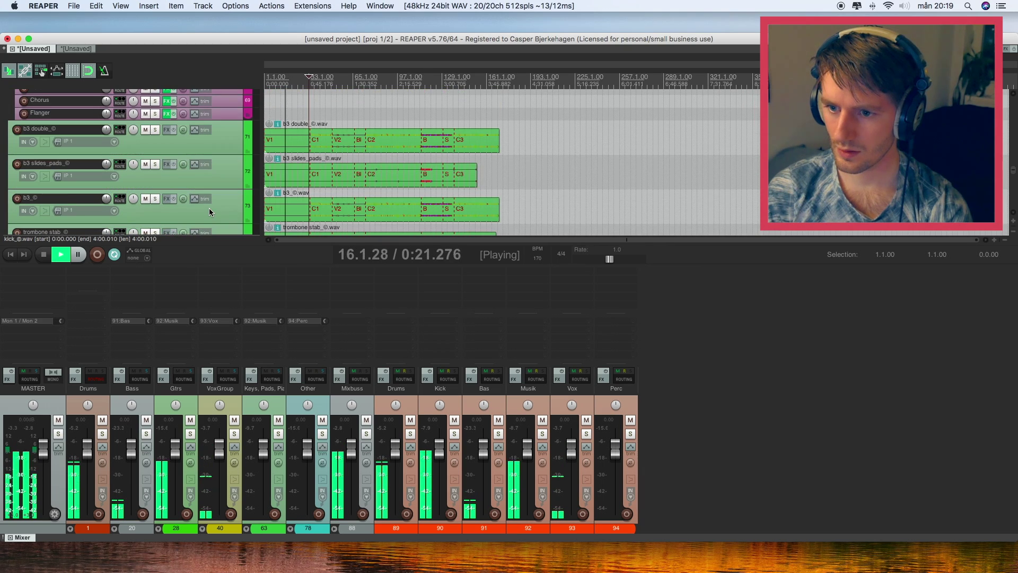
{"action": "scroll", "coordinate": [209, 207], "scroll_direction": "up", "scroll_amount": 6}
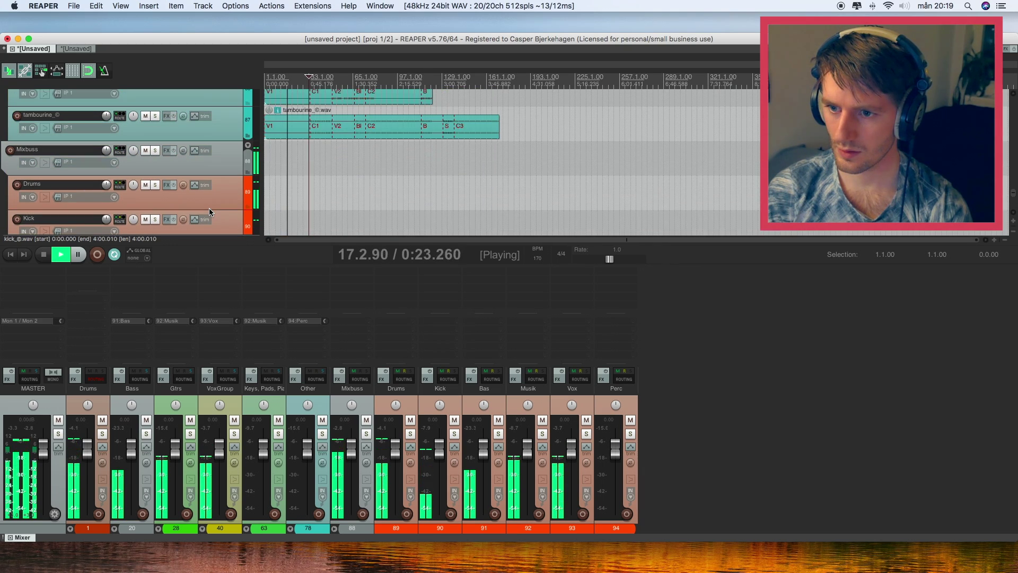
{"action": "key", "text": "super+a"}
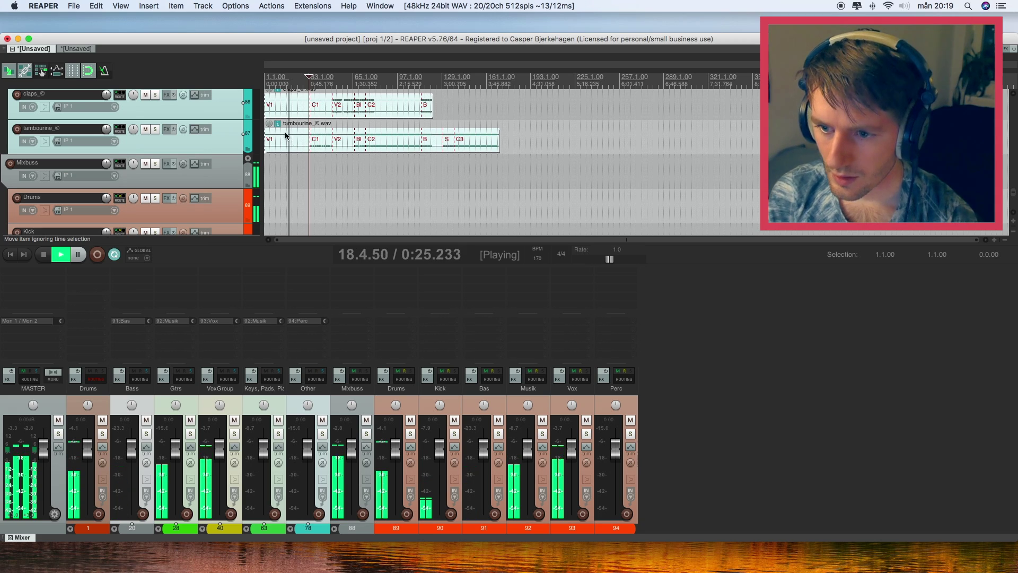
{"action": "left_click_drag", "start_coordinate": [269, 123], "coordinate": [273, 130]}
{"action": "scroll", "coordinate": [252, 209], "scroll_direction": "up", "scroll_amount": 1}
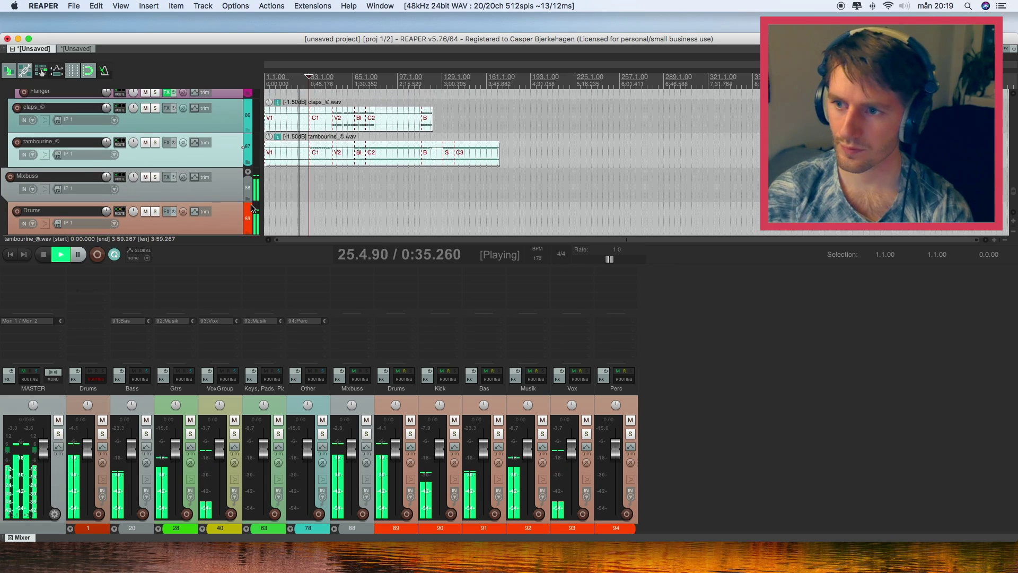
Lower the volume of all selected items to -7.60 dB and reset the clipped peak indicators
{"action": "scroll", "coordinate": [252, 208], "scroll_direction": "down", "scroll_amount": 1}
{"action": "scroll", "coordinate": [252, 206], "scroll_direction": "up", "scroll_amount": 1}
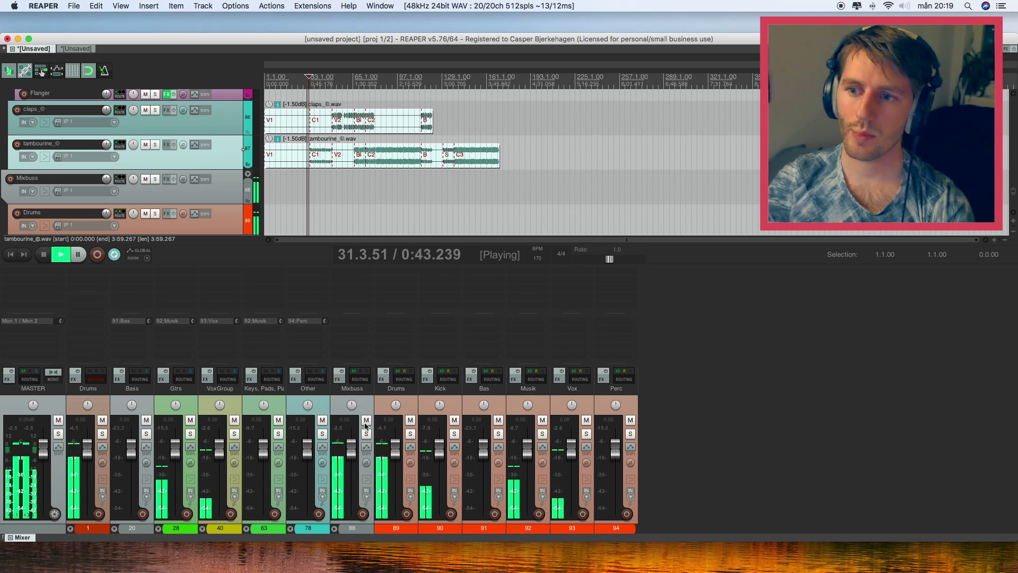
{"action": "left_click_drag", "start_coordinate": [1014, 191], "coordinate": [1015, 113]}
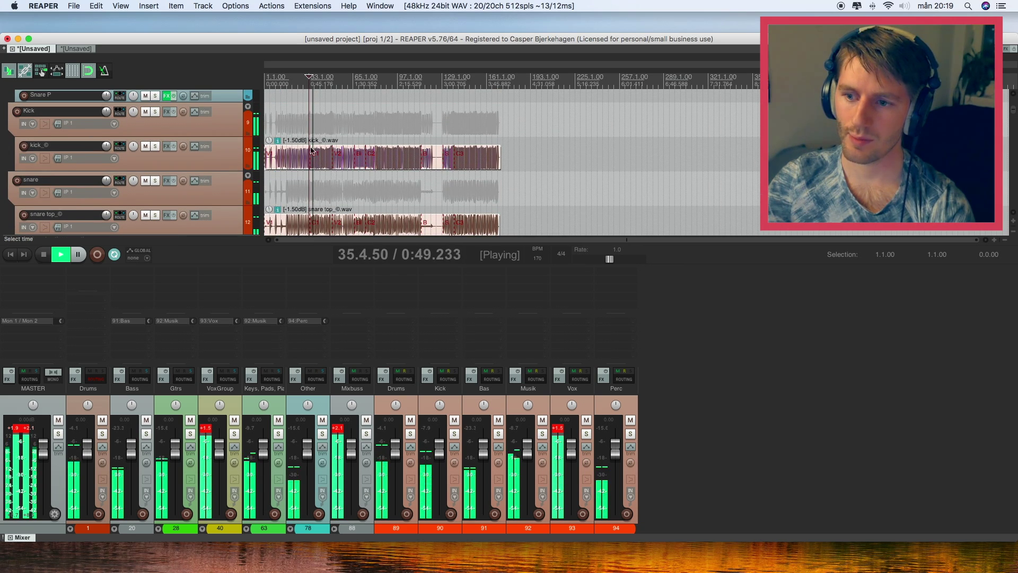
{"action": "left_click_drag", "start_coordinate": [270, 140], "coordinate": [273, 173]}
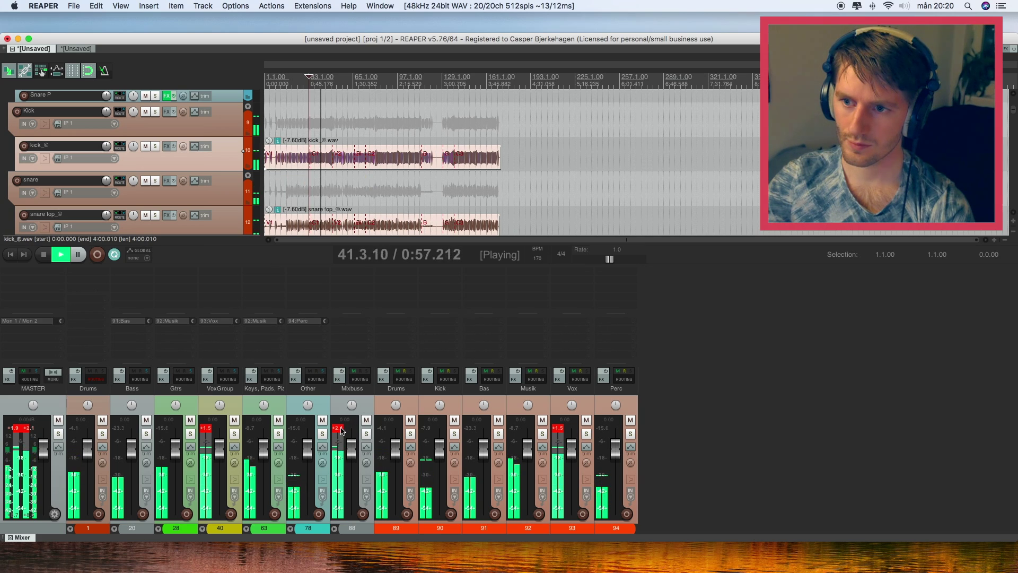
{"action": "left_click", "coordinate": [211, 428]}
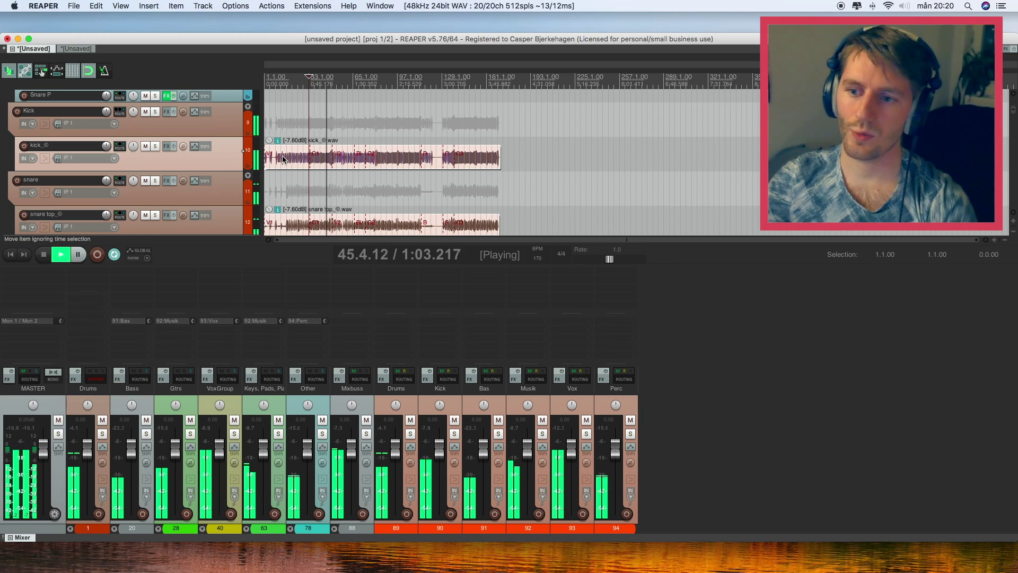
{"action": "mouse_move", "coordinate": [273, 145]}
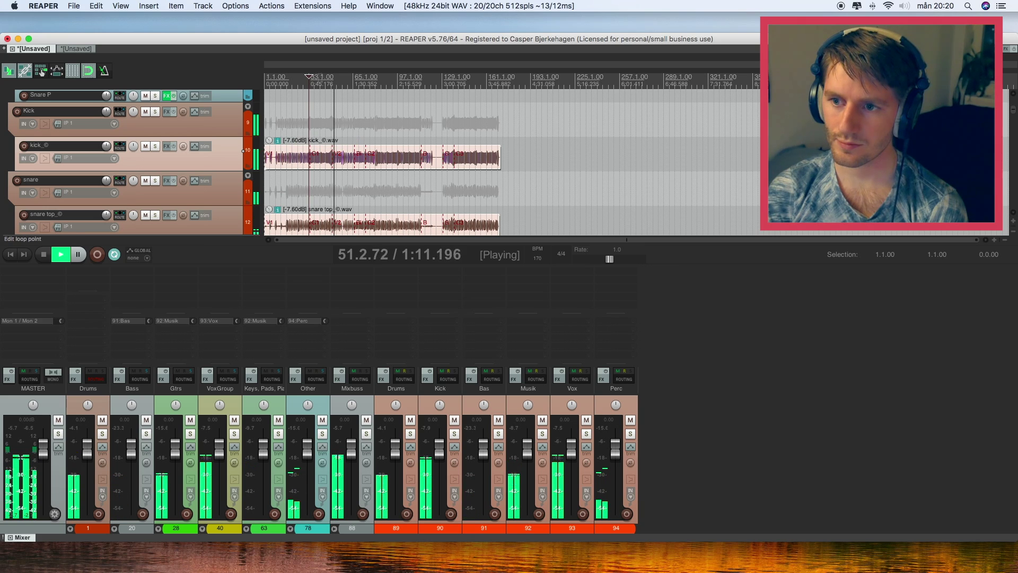
Play the song from the C3 section to check the levels, and stop playback
{"action": "left_click", "coordinate": [318, 77]}
{"action": "left_click", "coordinate": [458, 77]}
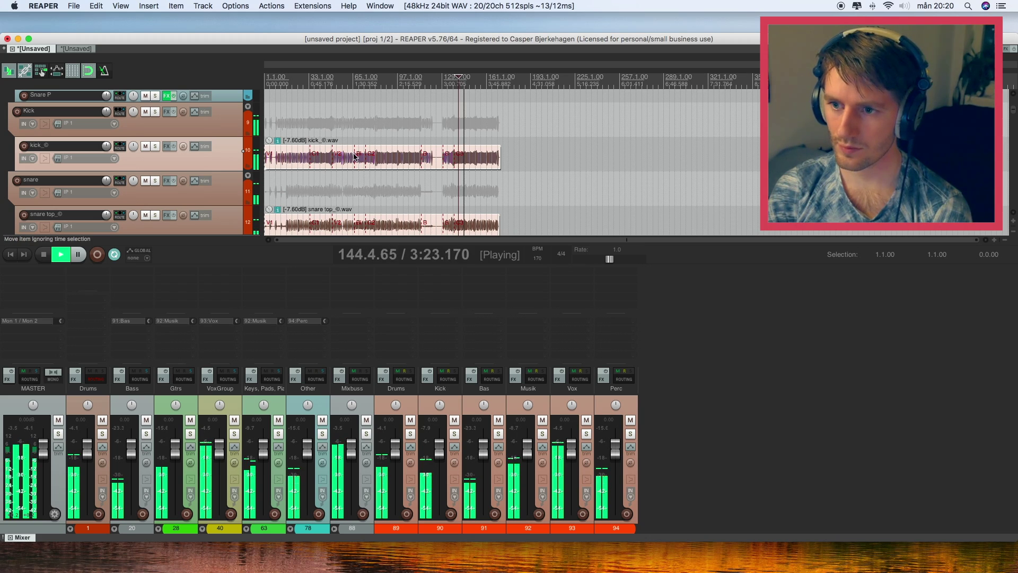
{"action": "key", "text": "space"}
Check the second open project, return to the mix project and start playback from bar 13
{"action": "left_click", "coordinate": [271, 77]}
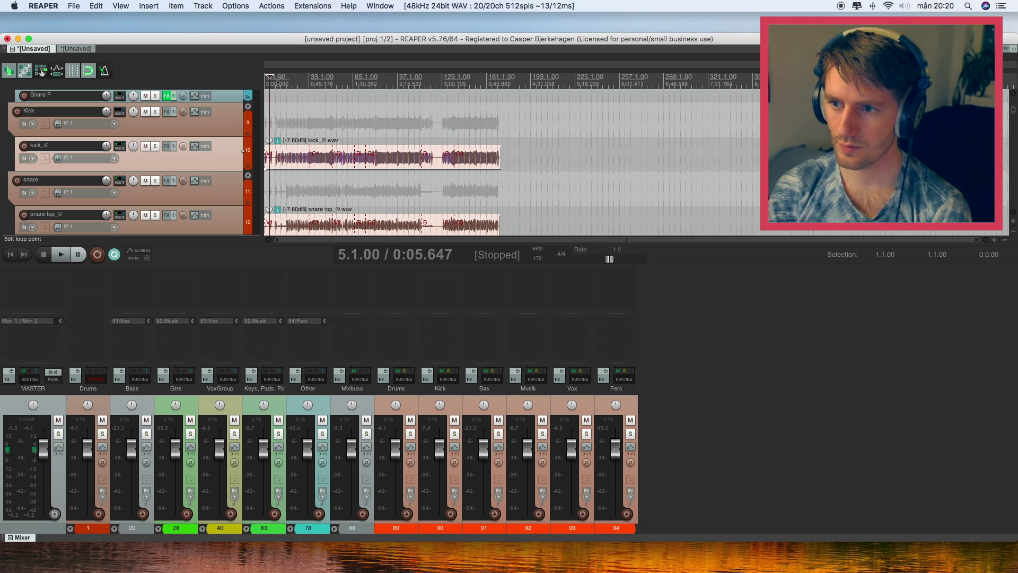
{"action": "left_click", "coordinate": [89, 49]}
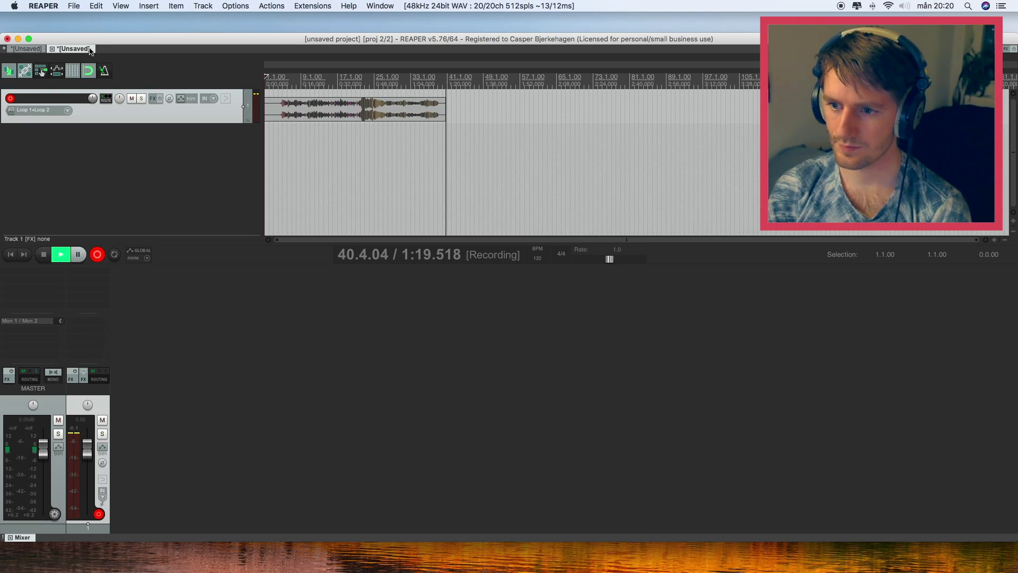
{"action": "left_click", "coordinate": [43, 49]}
{"action": "left_click", "coordinate": [281, 79]}
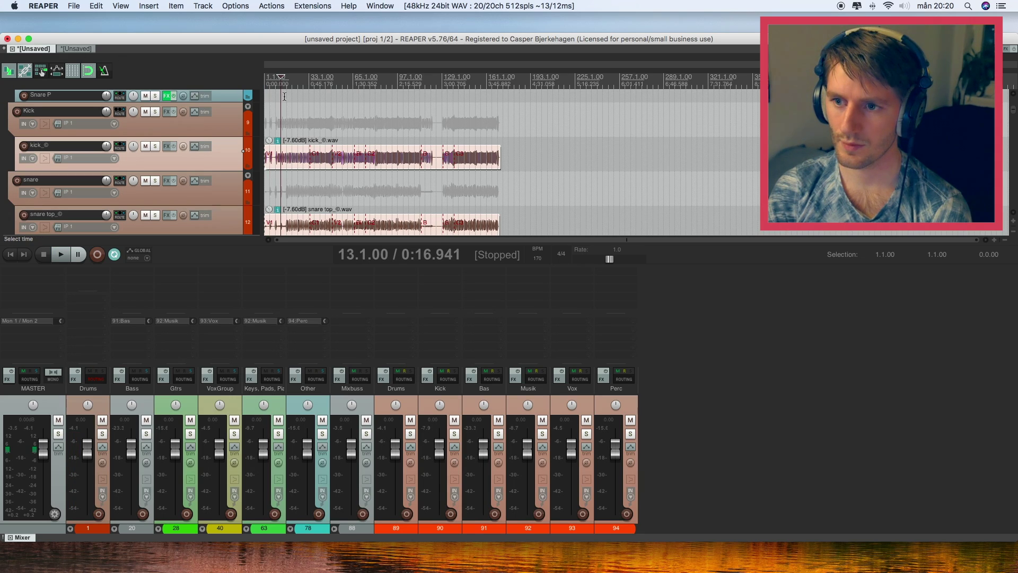
{"action": "key", "text": "space"}
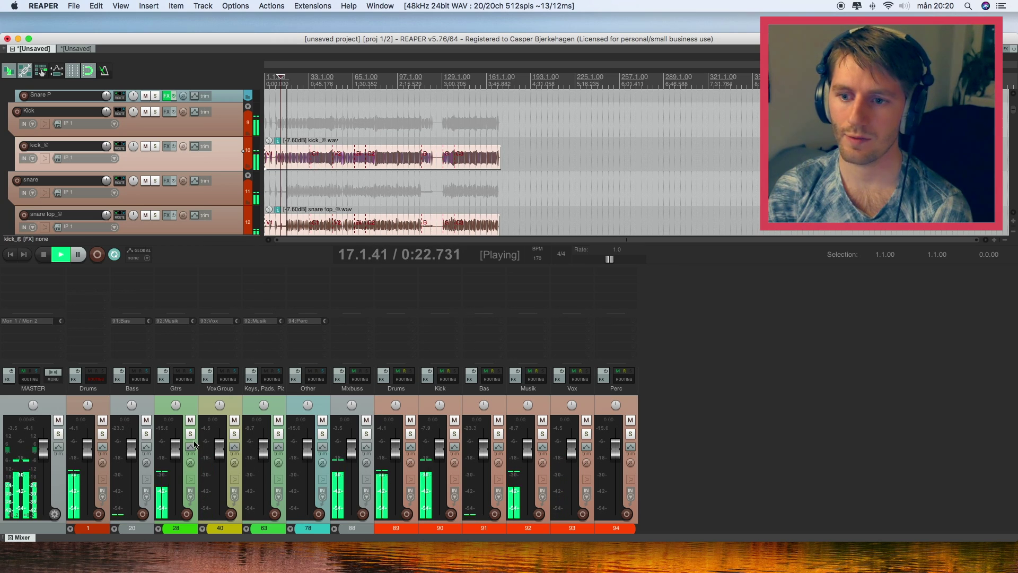
Expand the Gtrs group in the mixer and briefly solo gtr 1 and gtr 2 to compare them
{"action": "left_click", "coordinate": [158, 528]}
{"action": "mouse_move", "coordinate": [322, 434]}
{"action": "left_mouse_down"}
{"action": "mouse_move", "coordinate": [258, 434]}
{"action": "mouse_move", "coordinate": [321, 434]}
{"action": "left_mouse_up"}
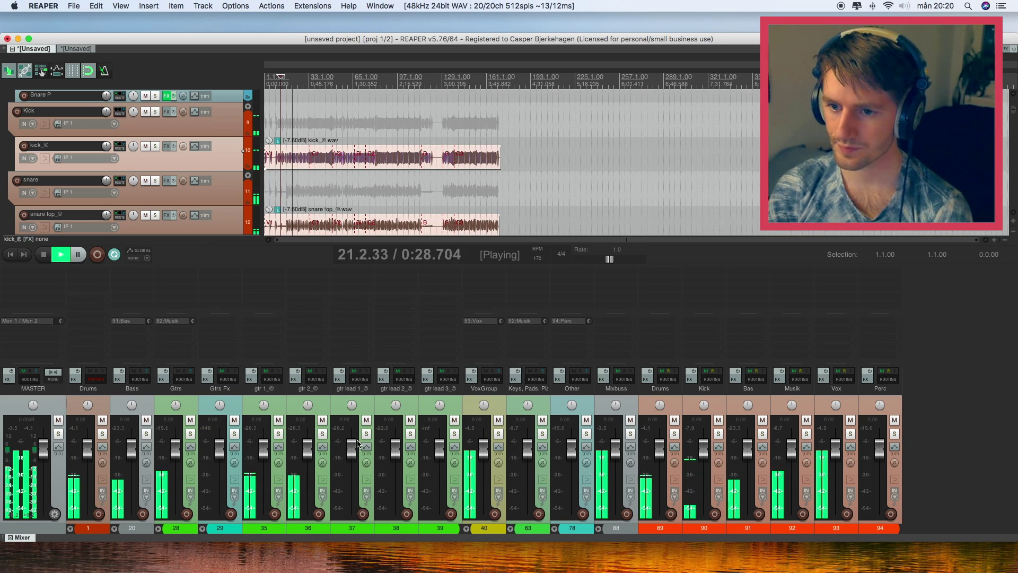
{"action": "left_click", "coordinate": [322, 434]}
{"action": "left_click", "coordinate": [278, 434]}
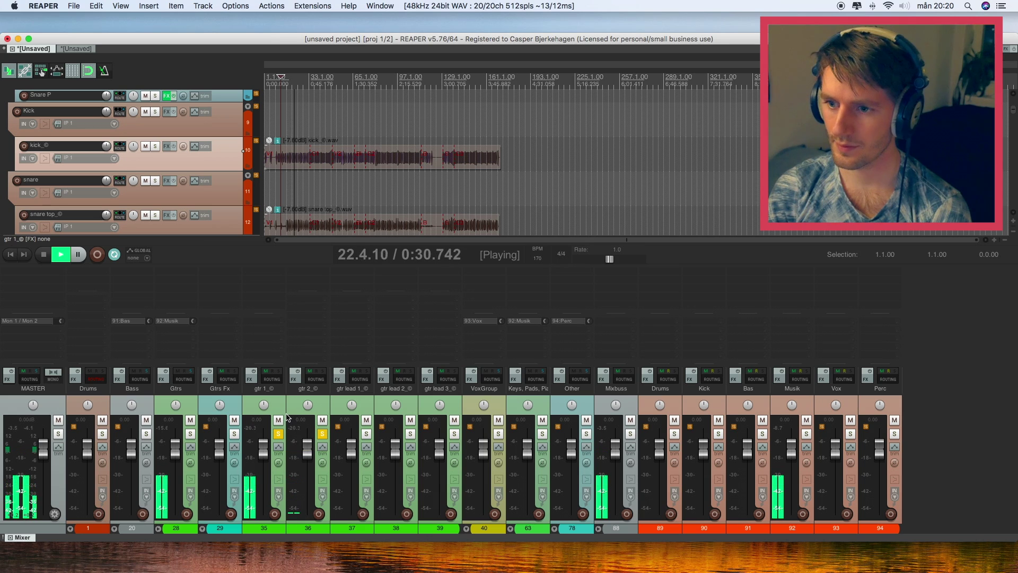
{"action": "left_click_drag", "start_coordinate": [322, 435], "coordinate": [279, 433]}
{"action": "left_click", "coordinate": [298, 407]}
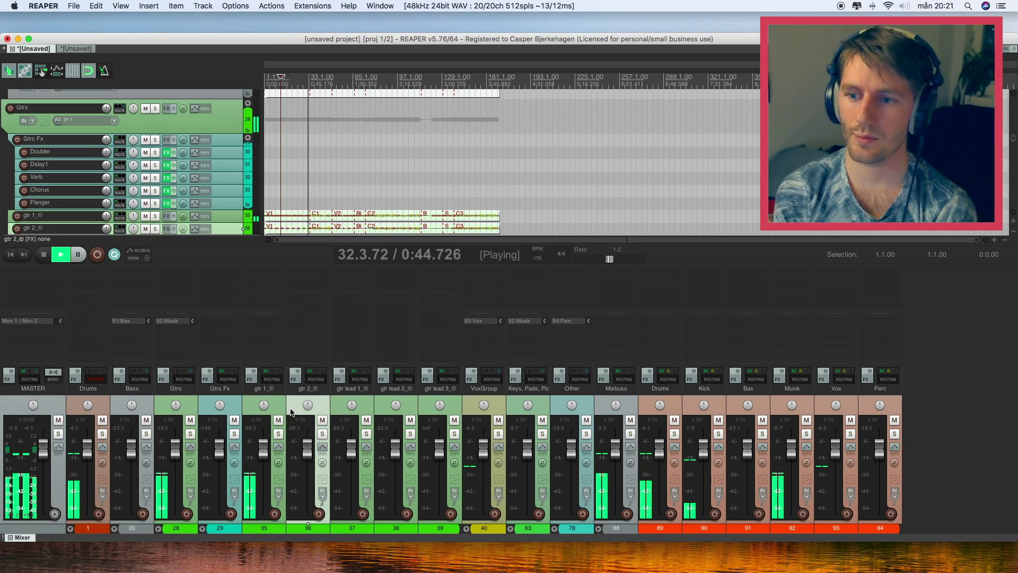
Solo gtr 1 and gtr 2 together and enlarge the gtr 2 track in the arrangement, ending with playback stopped
{"action": "left_click", "coordinate": [277, 434]}
{"action": "left_click", "coordinate": [322, 433]}
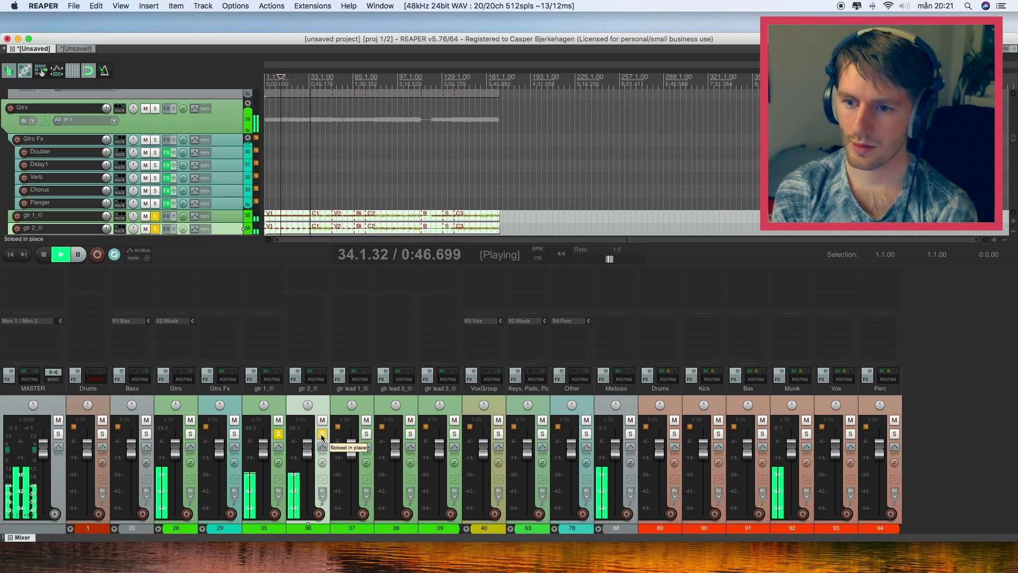
{"action": "mouse_move", "coordinate": [322, 435]}
{"action": "left_mouse_down"}
{"action": "mouse_move", "coordinate": [278, 436]}
{"action": "mouse_move", "coordinate": [309, 439]}
{"action": "left_mouse_up"}
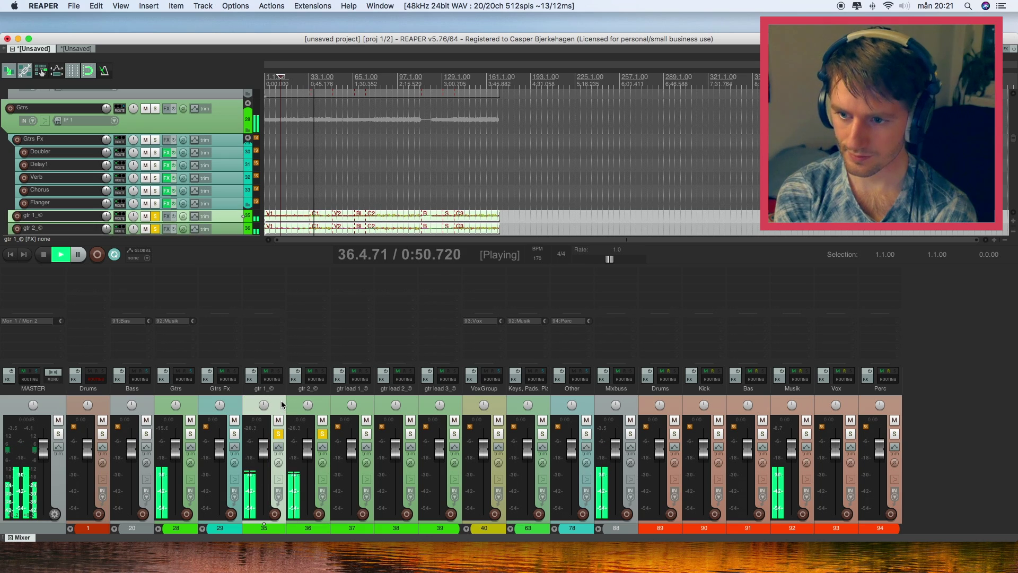
{"action": "scroll", "coordinate": [249, 200], "scroll_direction": "down", "scroll_amount": 2}
{"action": "mouse_move", "coordinate": [235, 186]}
{"action": "left_mouse_down"}
{"action": "mouse_move", "coordinate": [232, 221]}
{"action": "mouse_move", "coordinate": [232, 194]}
{"action": "left_mouse_up"}
{"action": "scroll", "coordinate": [228, 147], "scroll_direction": "up", "scroll_amount": 1}
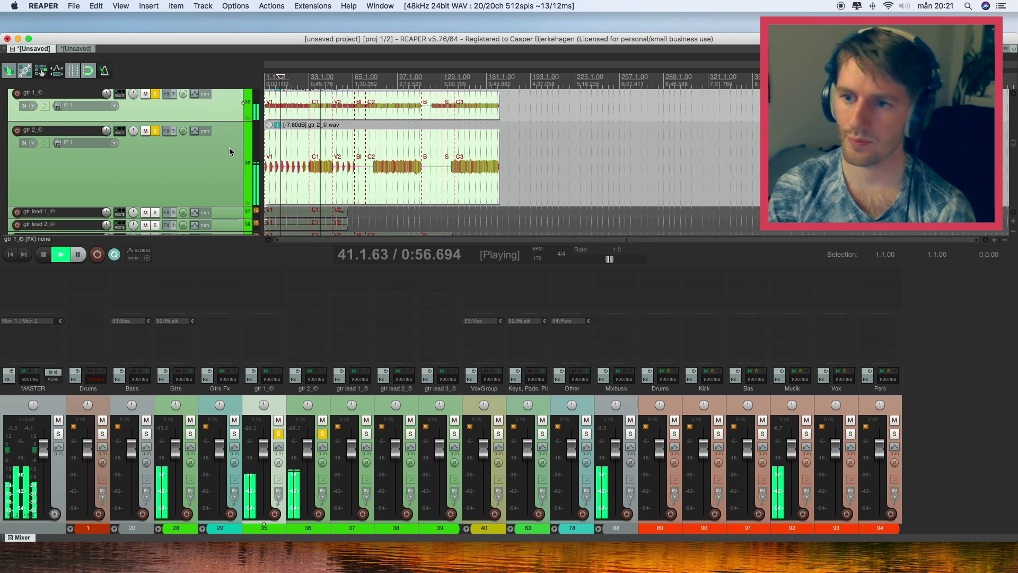
{"action": "key", "text": "space"}
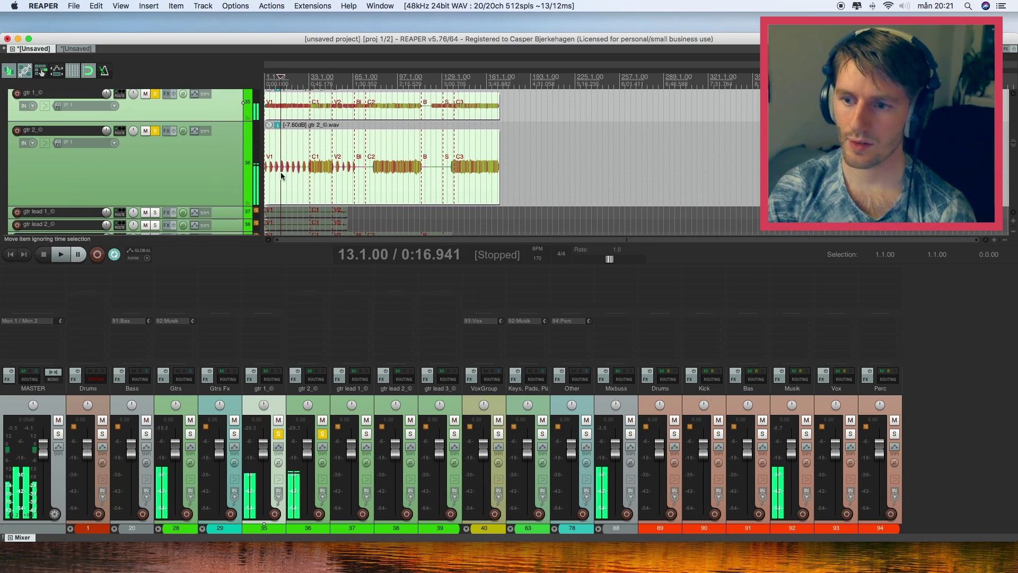
Duplicate the gtr 2 track and hide the mixer to give the arrangement more room
{"action": "left_click", "coordinate": [217, 181]}
{"action": "key", "text": "super+alt+d"}
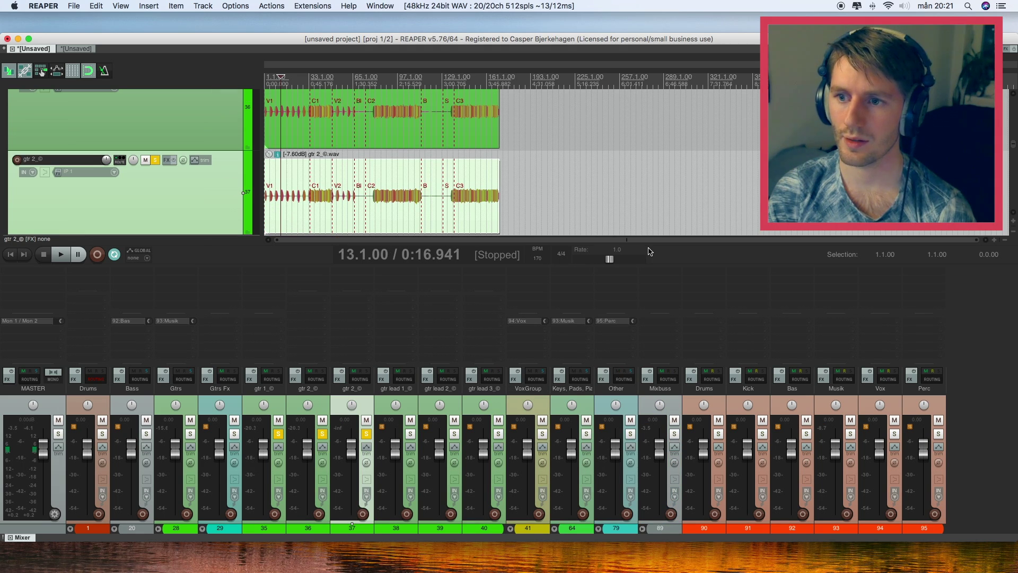
{"action": "key", "text": "super+m"}
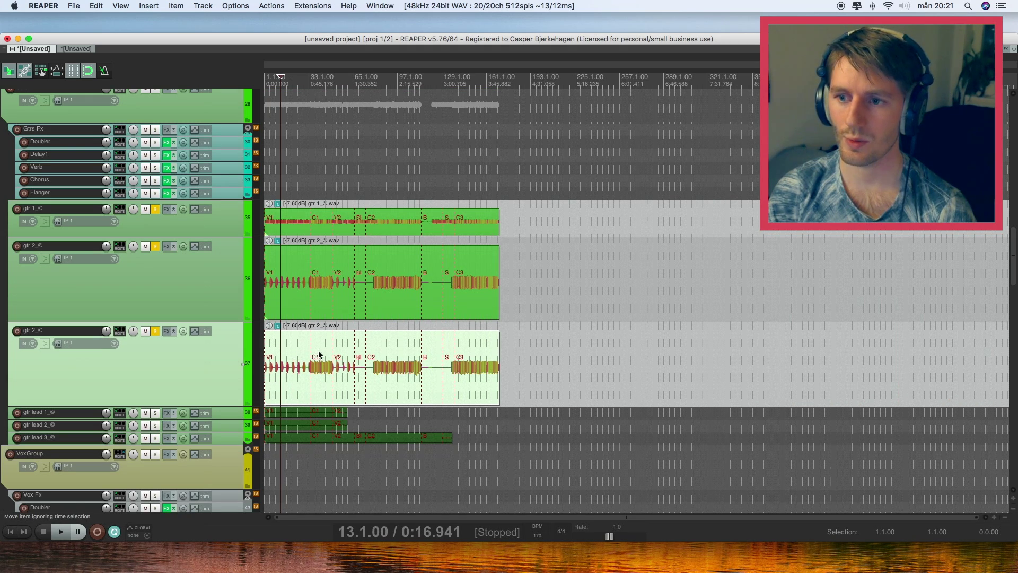
Turn off snapping and split the items on the original and duplicate gtr 2 tracks just before the C1 marker
{"action": "scroll", "coordinate": [318, 355], "scroll_direction": "up", "scroll_amount": 5}
{"action": "left_click", "coordinate": [375, 376]}
{"action": "scroll", "coordinate": [403, 377], "scroll_direction": "down", "scroll_amount": 1}
{"action": "scroll", "coordinate": [427, 379], "scroll_direction": "up", "scroll_amount": 2}
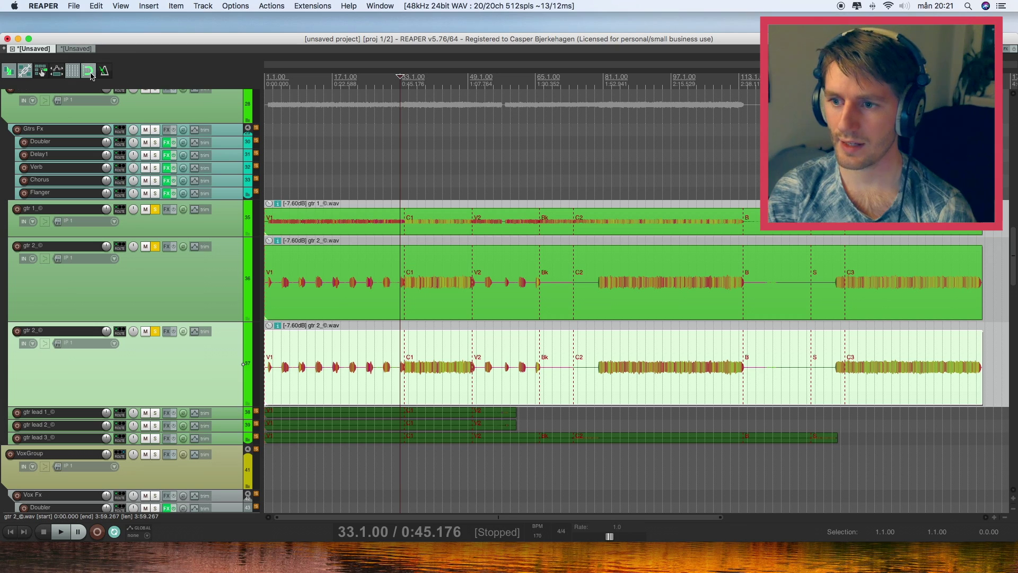
{"action": "left_click", "coordinate": [397, 377]}
{"action": "key", "text": "s"}
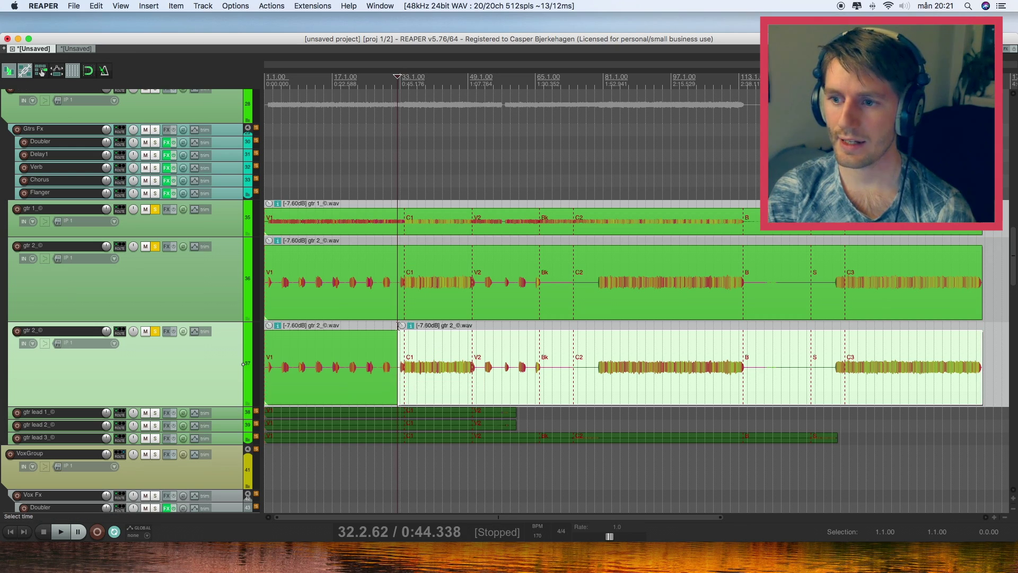
{"action": "left_click", "coordinate": [396, 297]}
{"action": "key", "text": "s"}
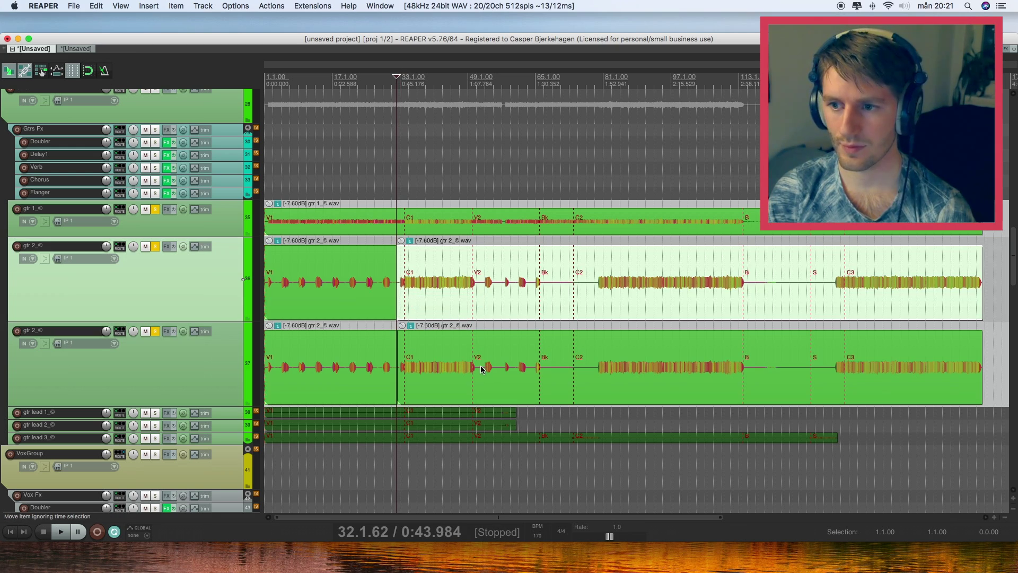
Delete the first verse from the duplicate gtr 2 track, and cut out the C1 chorus section on the original up to shortly after V2
{"action": "left_click", "coordinate": [352, 365]}
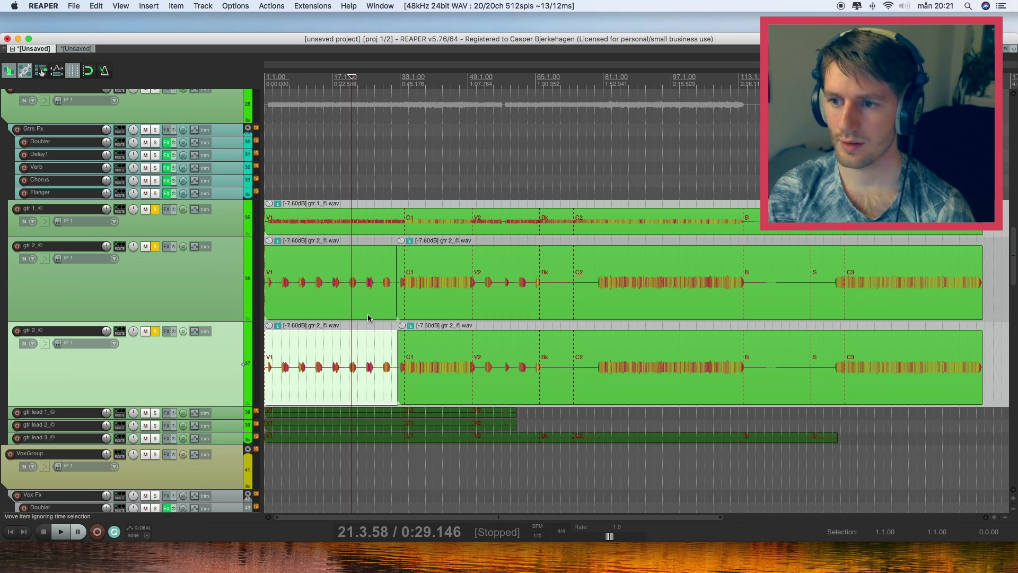
{"action": "key", "text": "Delete"}
{"action": "left_click", "coordinate": [479, 300]}
{"action": "key", "text": "s"}
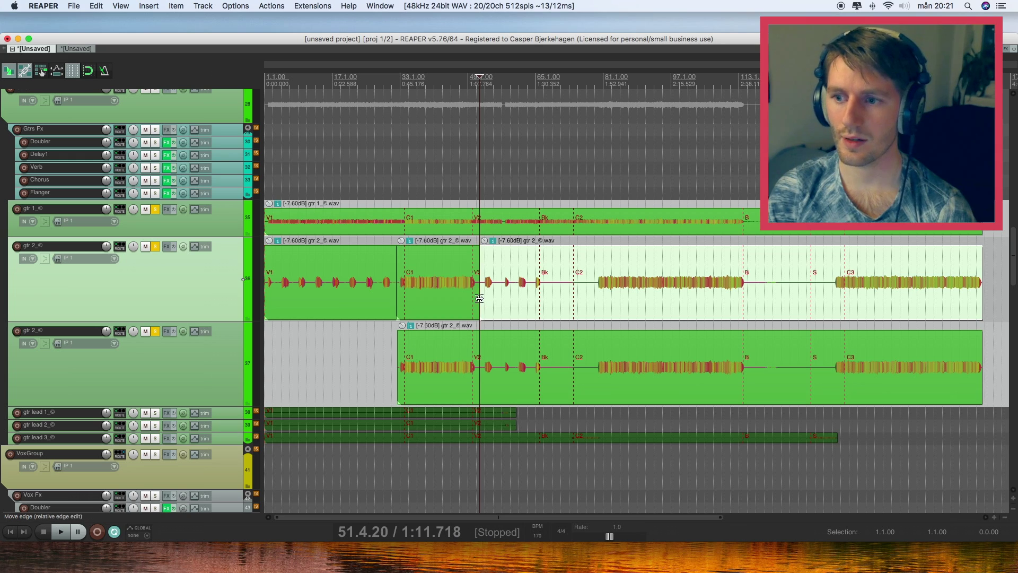
{"action": "left_click", "coordinate": [453, 302]}
{"action": "key", "text": "Delete"}
Play the two guitar tracks from about bar 25 before the first chorus, and stop playback
{"action": "left_click", "coordinate": [367, 74]}
{"action": "key", "text": "space"}
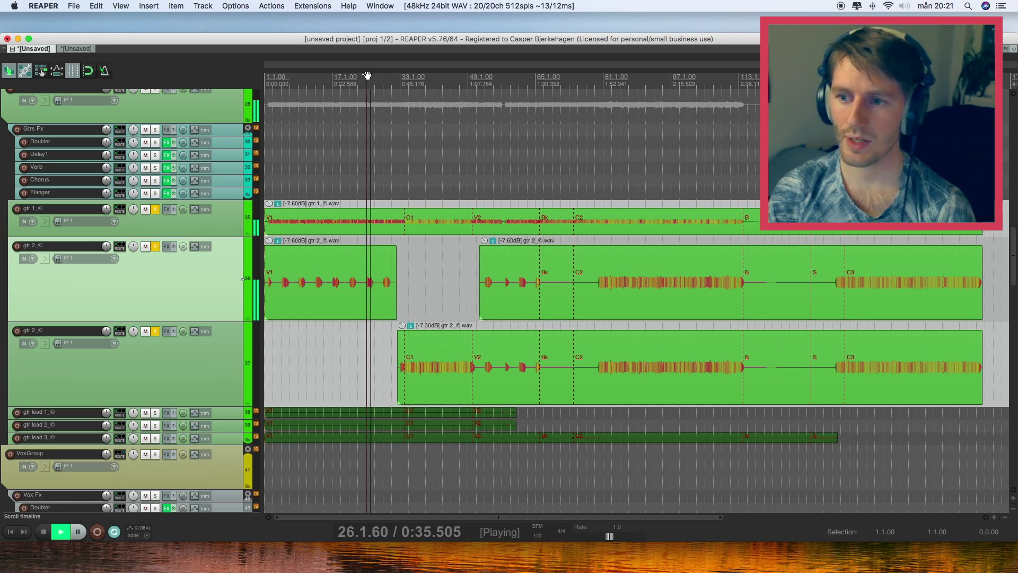
{"action": "scroll", "coordinate": [406, 95], "scroll_direction": "up", "scroll_amount": 3}
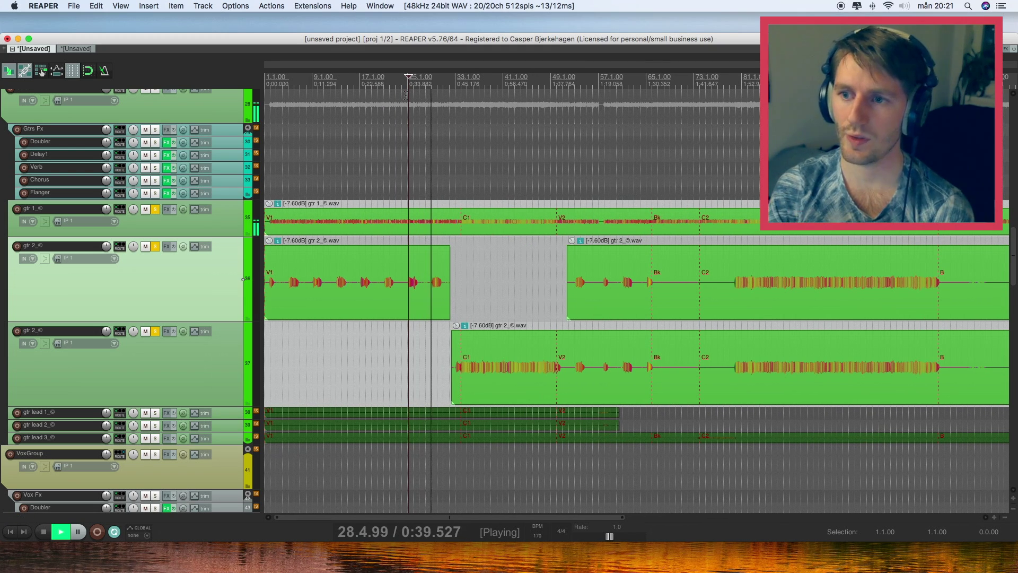
{"action": "key", "text": "space"}
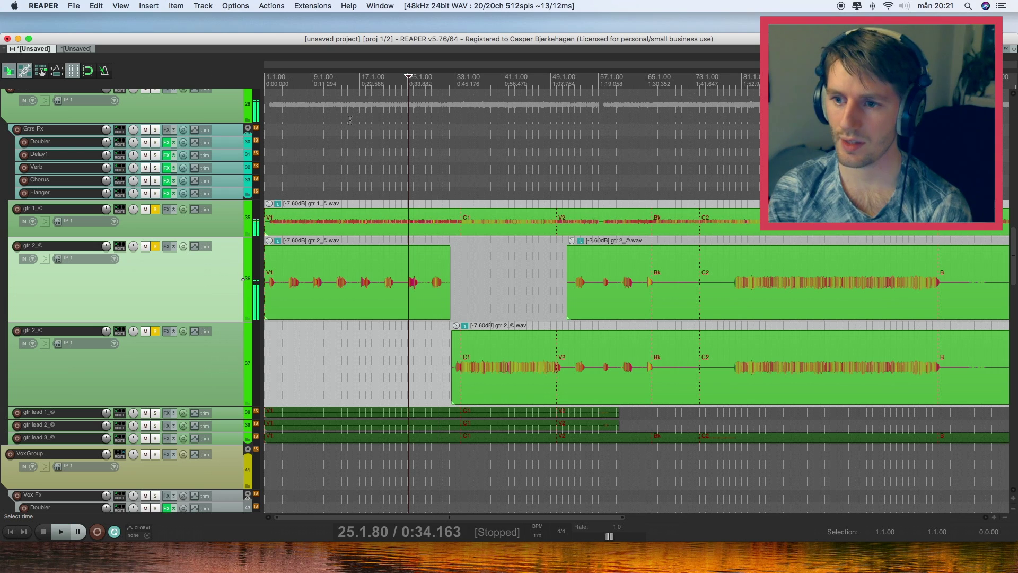
Undo the gtr 2 edits back to the split before C1, and delete the duplicate gtr 2 track
{"action": "key", "text": "super+z"}
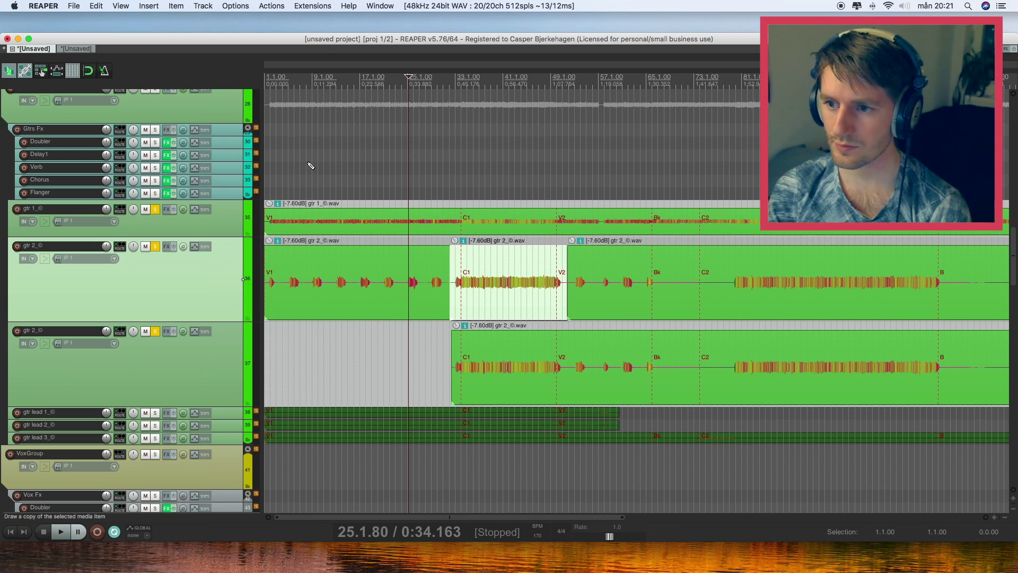
{"action": "key", "text": "super+z"}
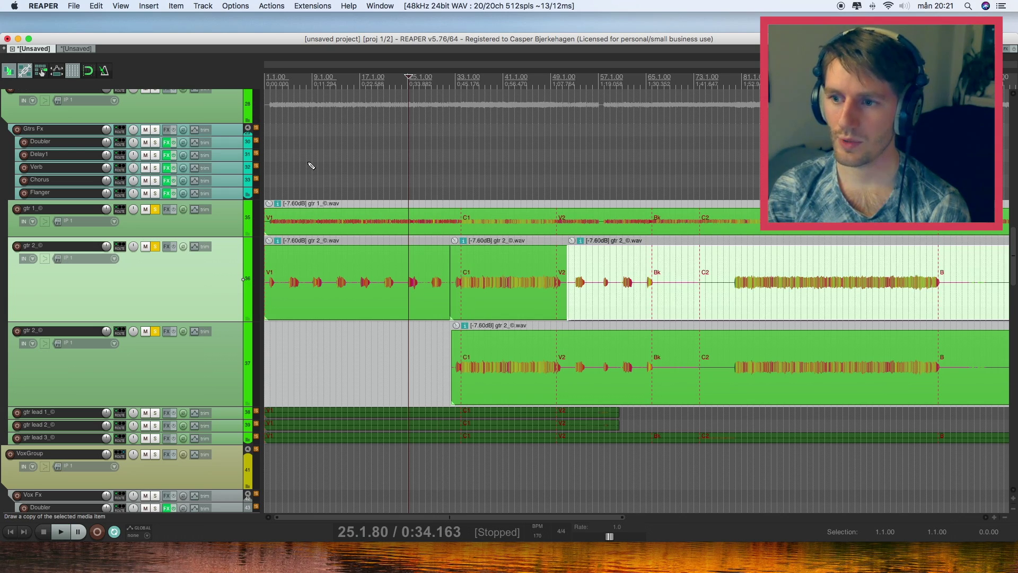
{"action": "key", "text": "super+z"}
{"action": "key", "text": "super+z"}
{"action": "key", "text": "super+z"}
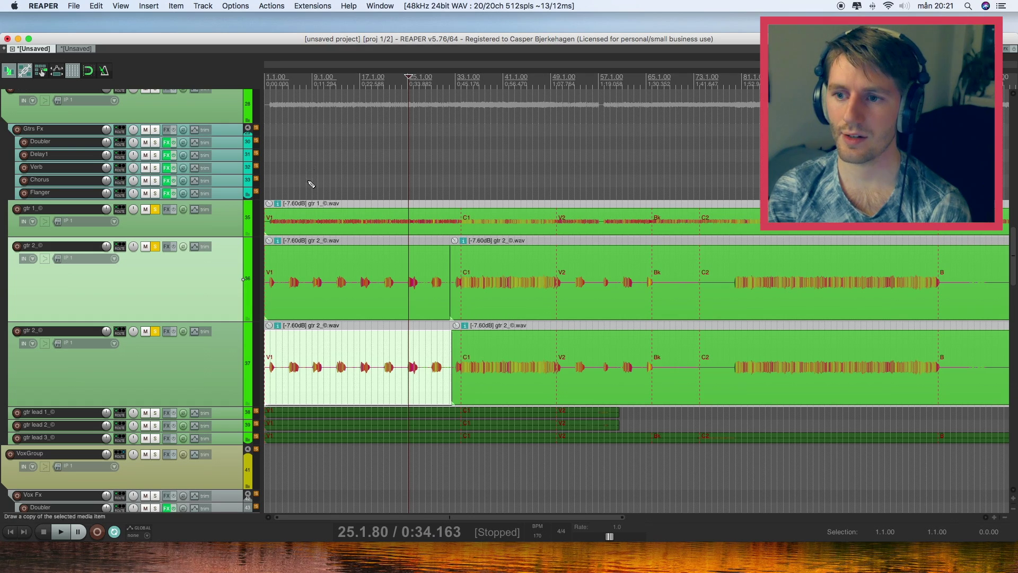
{"action": "left_click", "coordinate": [215, 361]}
{"action": "key", "text": "Delete"}
{"action": "key", "text": "Return"}
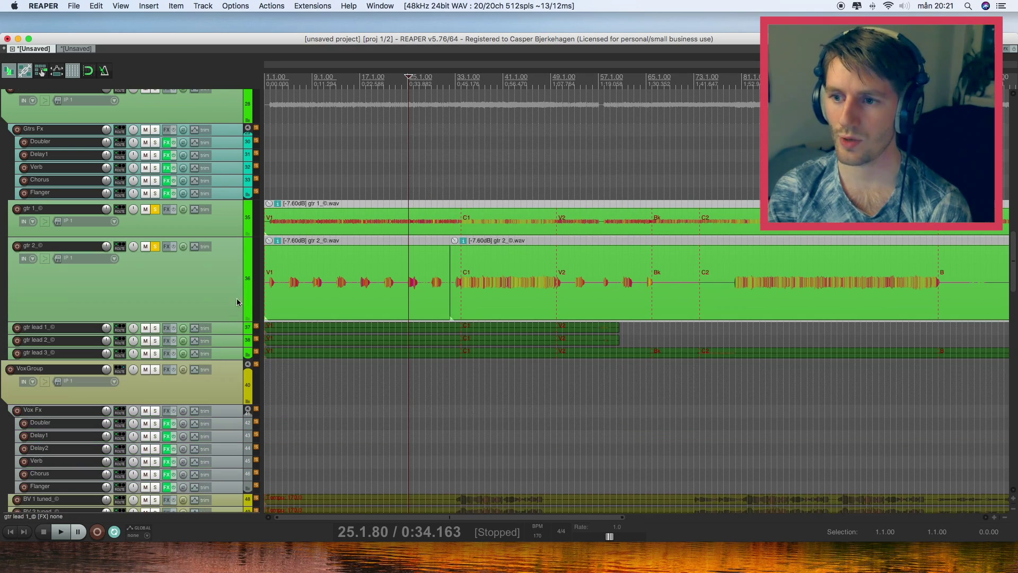
Play the gtr 1 and gtr 2 tracks from about bar 9 and again from bar 2 to compare their phrases
{"action": "key", "text": "space"}
{"action": "left_click", "coordinate": [329, 80]}
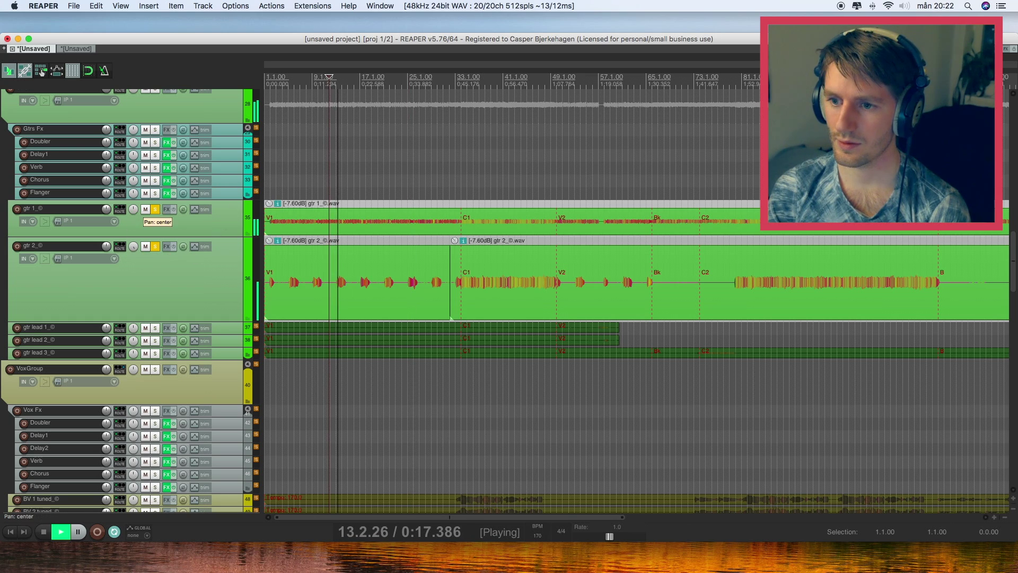
{"action": "scroll", "coordinate": [357, 254], "scroll_direction": "up", "scroll_amount": 4}
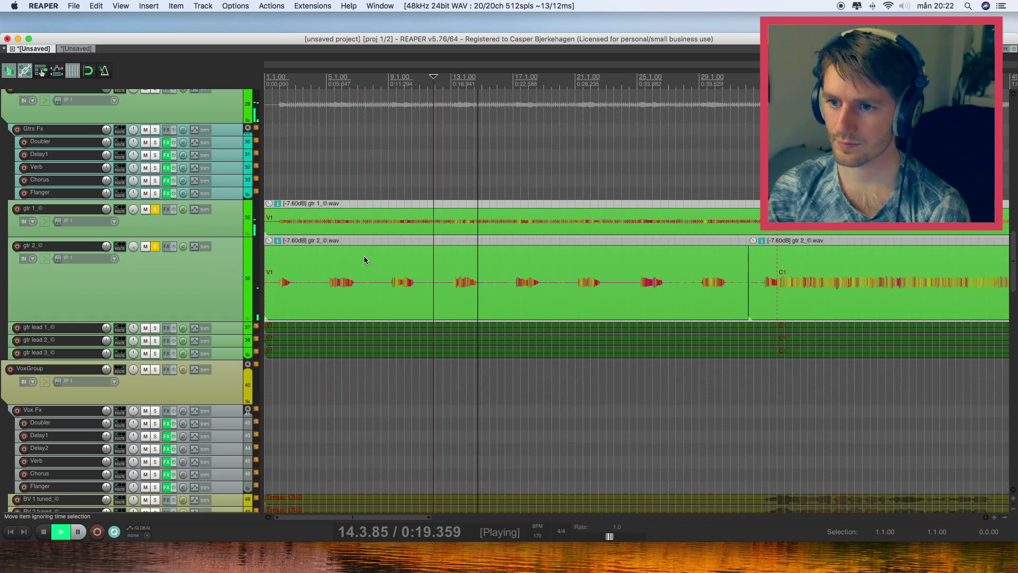
{"action": "left_click", "coordinate": [282, 106]}
{"action": "left_click", "coordinate": [280, 106]}
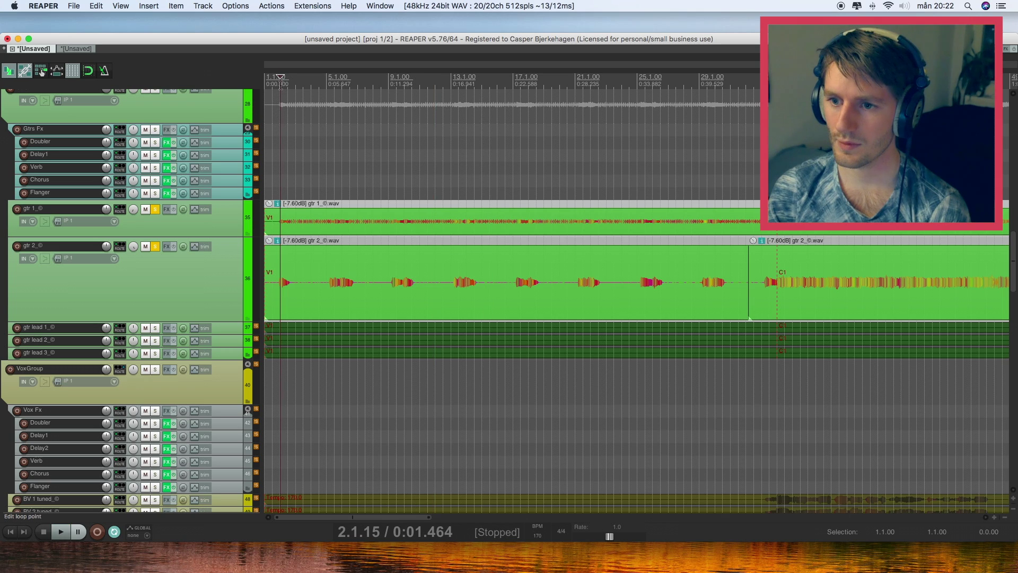
{"action": "key", "text": "space"}
{"action": "scroll", "coordinate": [430, 230], "scroll_direction": "up", "scroll_amount": 5}
{"action": "key", "text": "space"}
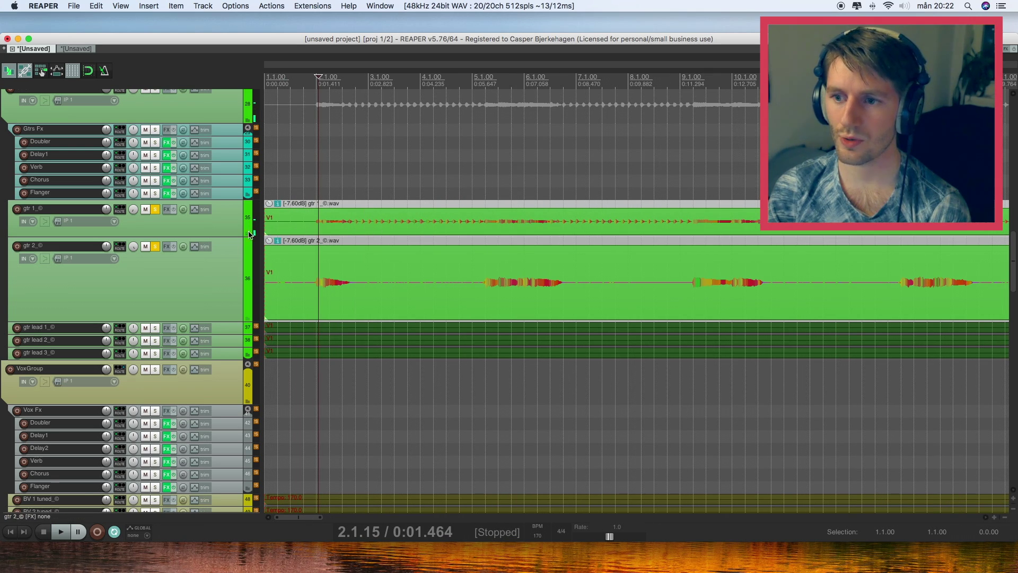
Duplicate the gtr 1 track and group the original item with its copy
{"action": "left_click", "coordinate": [226, 231]}
{"action": "key", "text": "super+alt+d"}
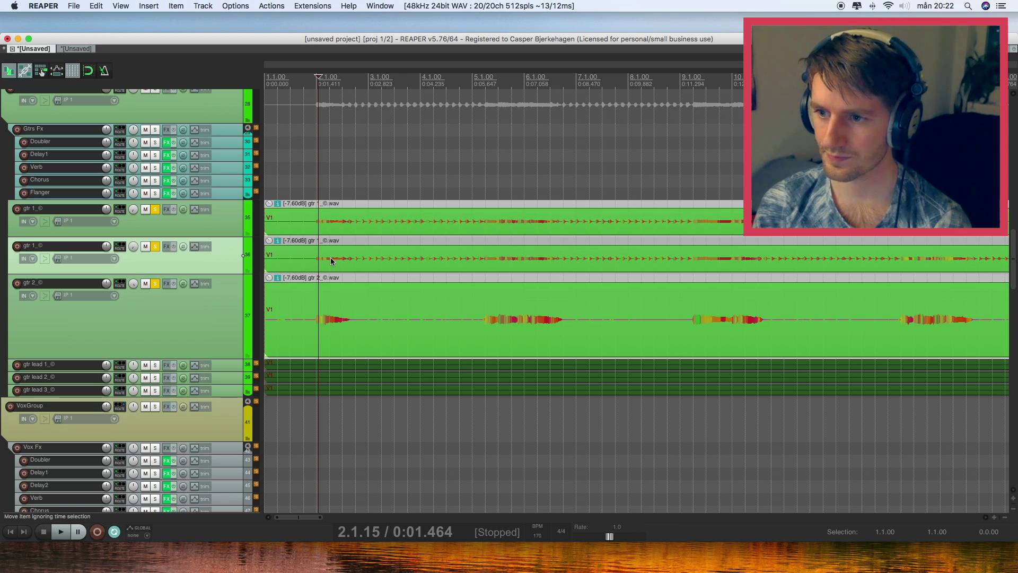
{"action": "scroll", "coordinate": [345, 261], "scroll_direction": "up", "scroll_amount": 2}
{"action": "left_click", "coordinate": [374, 81]}
{"action": "key", "text": "space"}
{"action": "key", "text": "space"}
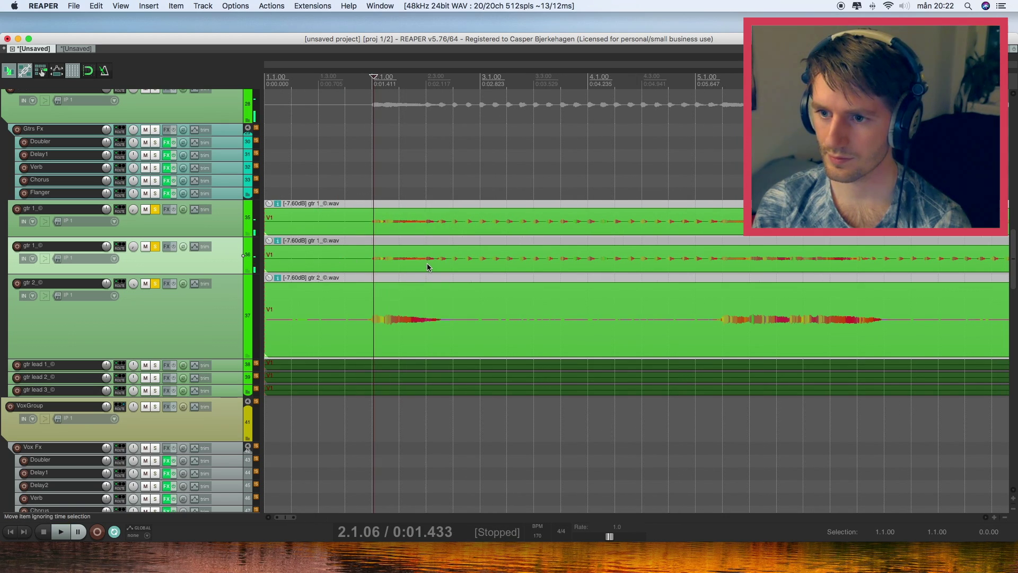
{"action": "left_click", "coordinate": [427, 263]}
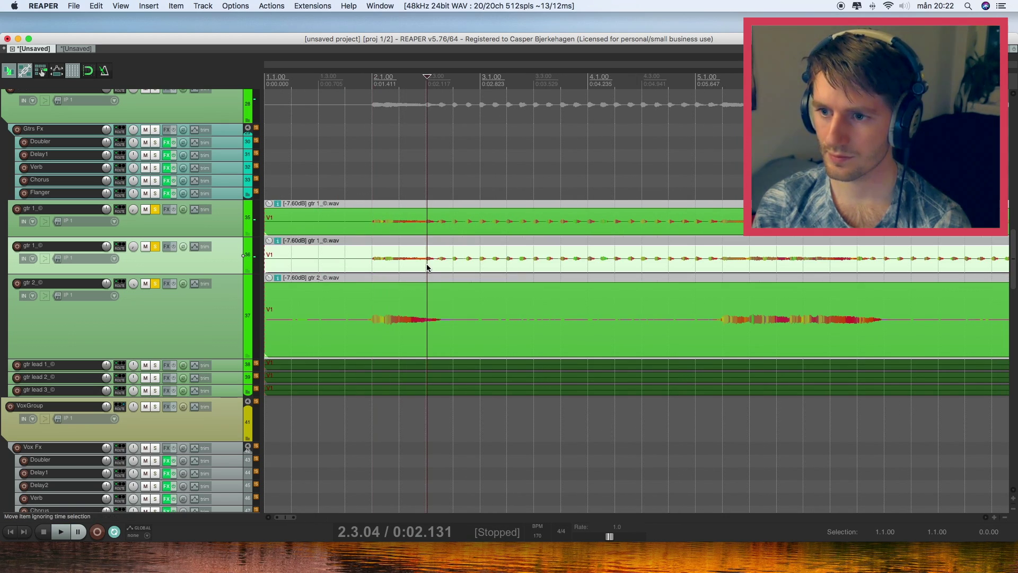
{"action": "left_click", "coordinate": [429, 232], "text": "shift"}
{"action": "key", "text": "super+g"}
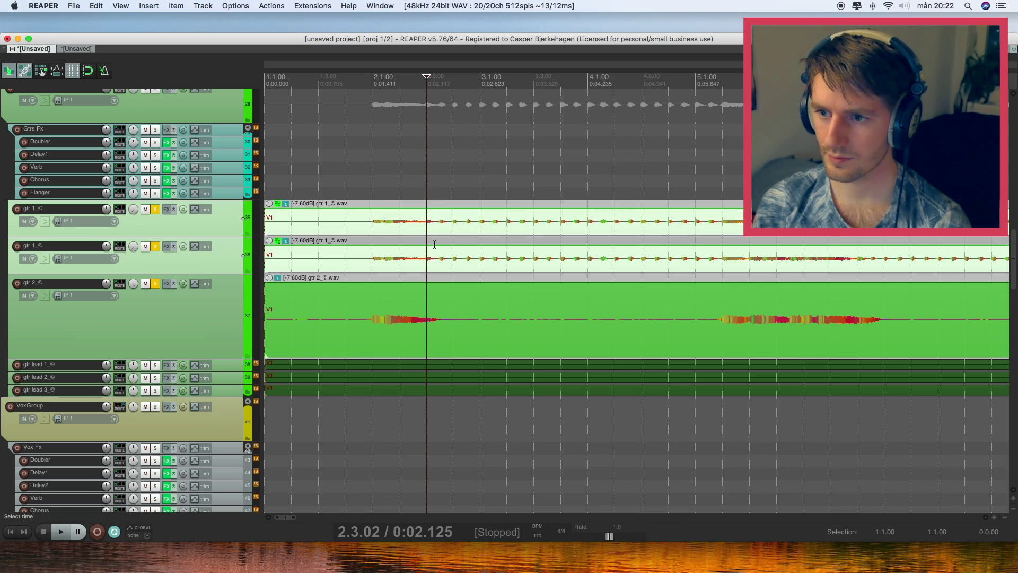
Listen from bar 2 and split the grouped gtr 1 items at about 2.2.96, at the end of the first phrase
{"action": "key", "text": "End"}
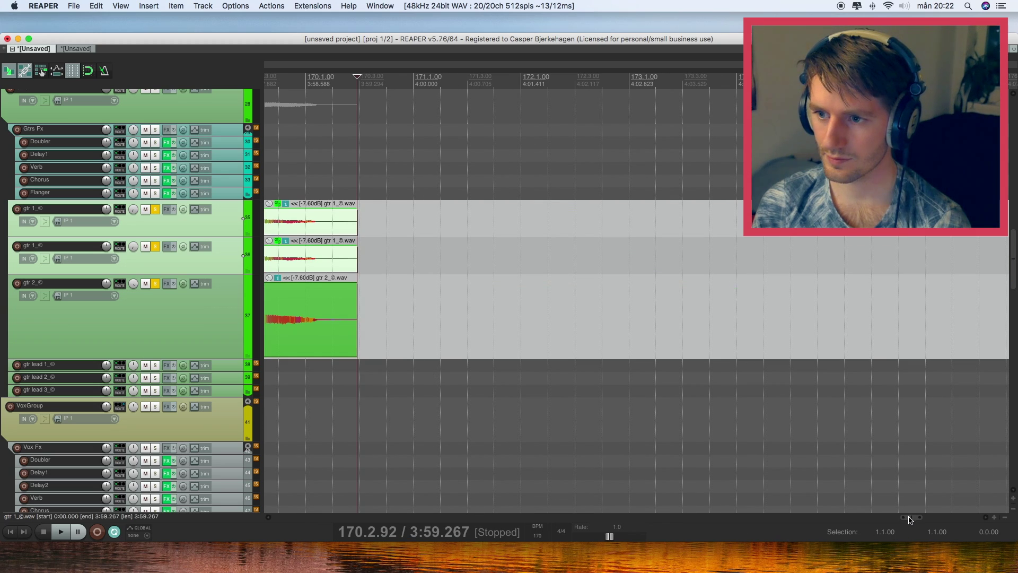
{"action": "left_click_drag", "start_coordinate": [909, 518], "coordinate": [281, 518]}
{"action": "left_click", "coordinate": [370, 98]}
{"action": "key", "text": "space"}
{"action": "key", "text": "space"}
{"action": "left_click", "coordinate": [425, 229]}
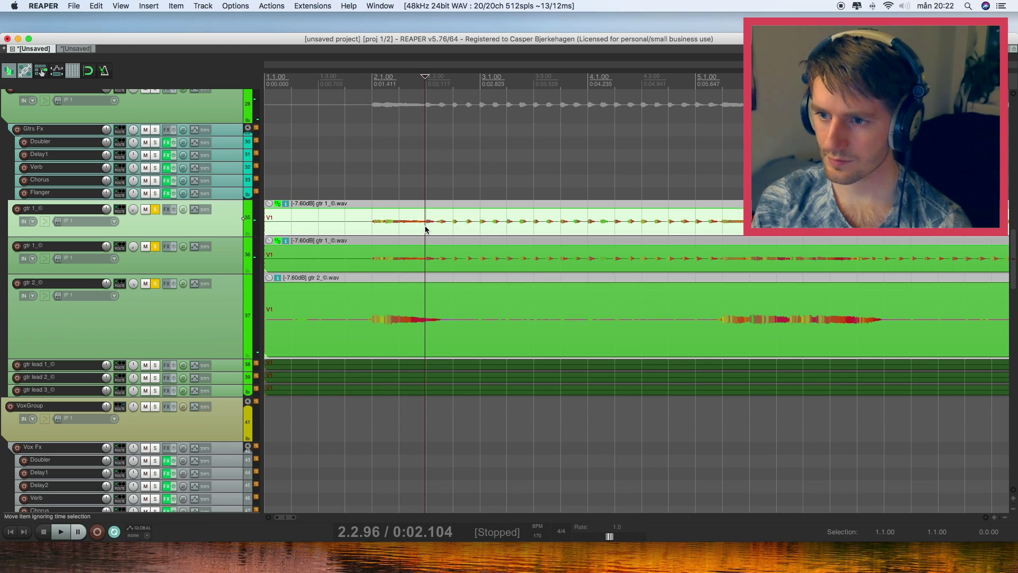
{"action": "key", "text": "s"}
Split the grouped gtr 1 items around the second phrase, at about 5.1.91 and 6.2.93
{"action": "key", "text": "space"}
{"action": "scroll", "coordinate": [530, 233], "scroll_direction": "down", "scroll_amount": 1}
{"action": "key", "text": "space"}
{"action": "left_click", "coordinate": [700, 232]}
{"action": "key", "text": "space"}
{"action": "key", "text": "space"}
{"action": "key", "text": "s"}
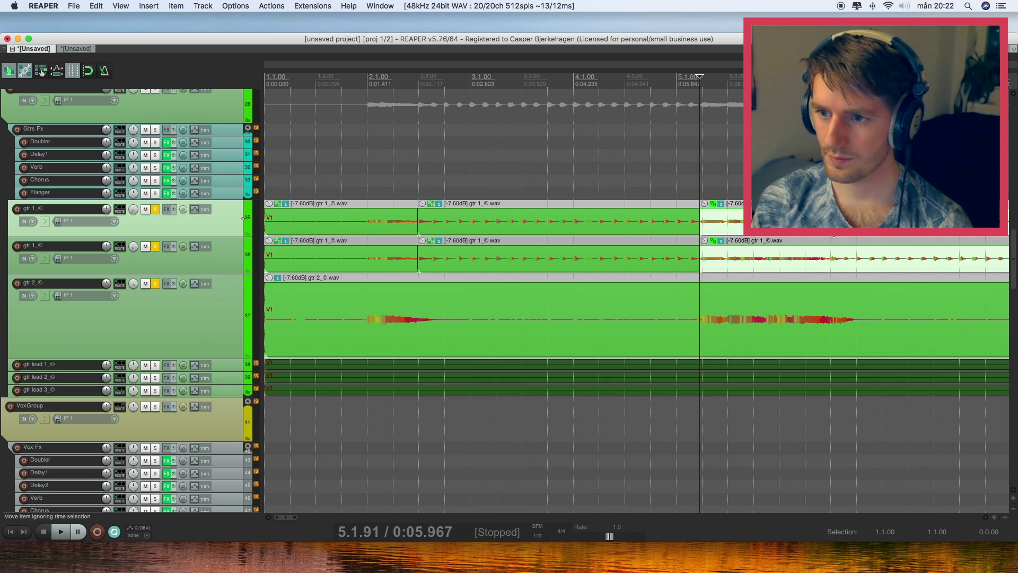
{"action": "left_click", "coordinate": [829, 238]}
{"action": "key", "text": "s"}
Split the grouped gtr 1 items around the third phrase, at about 9.1.93 and 10.2.94
{"action": "scroll", "coordinate": [755, 259], "scroll_direction": "down", "scroll_amount": 3}
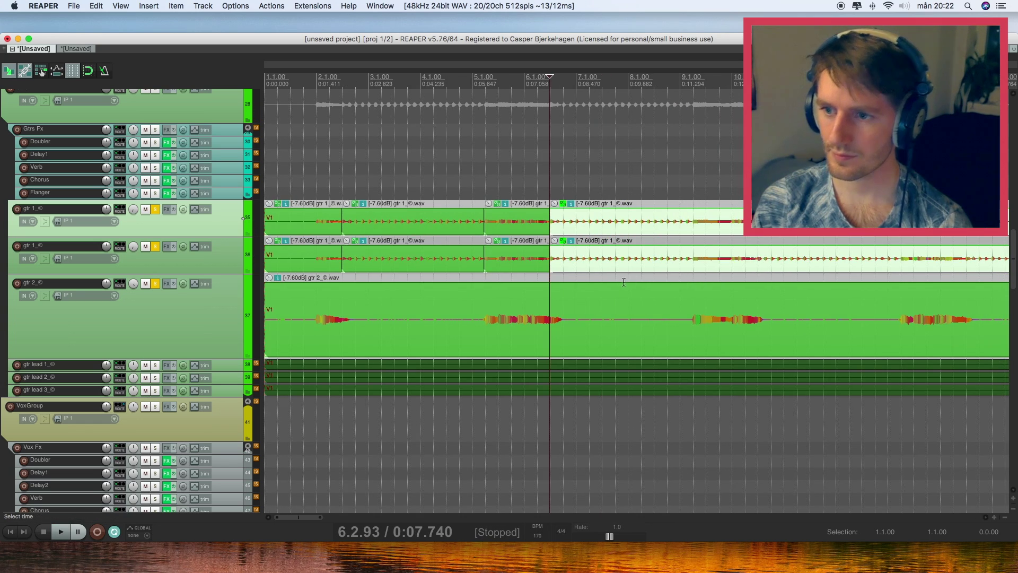
{"action": "left_click", "coordinate": [692, 260]}
{"action": "key", "text": "s"}
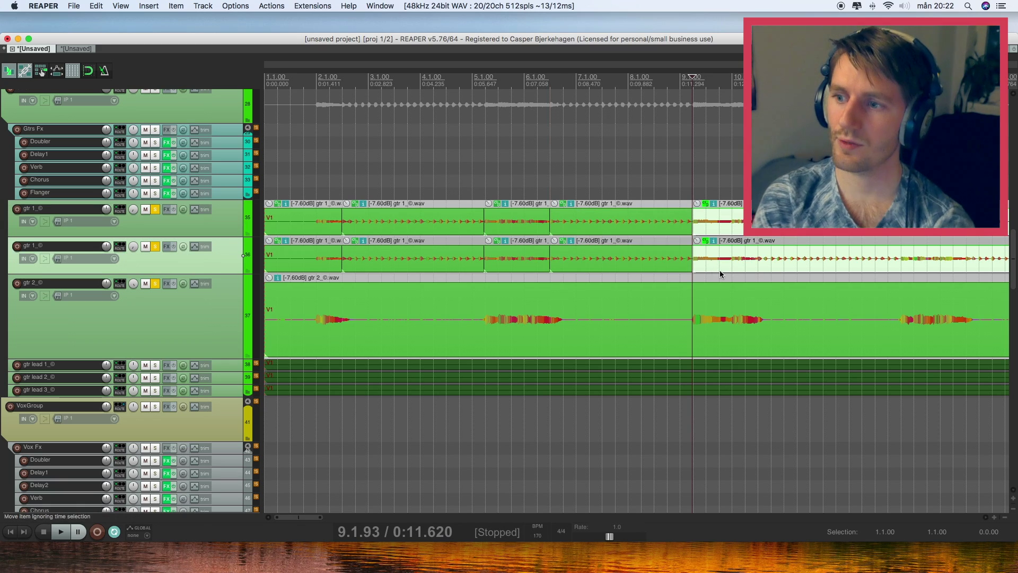
{"action": "left_click", "coordinate": [759, 262]}
{"action": "key", "text": "s"}
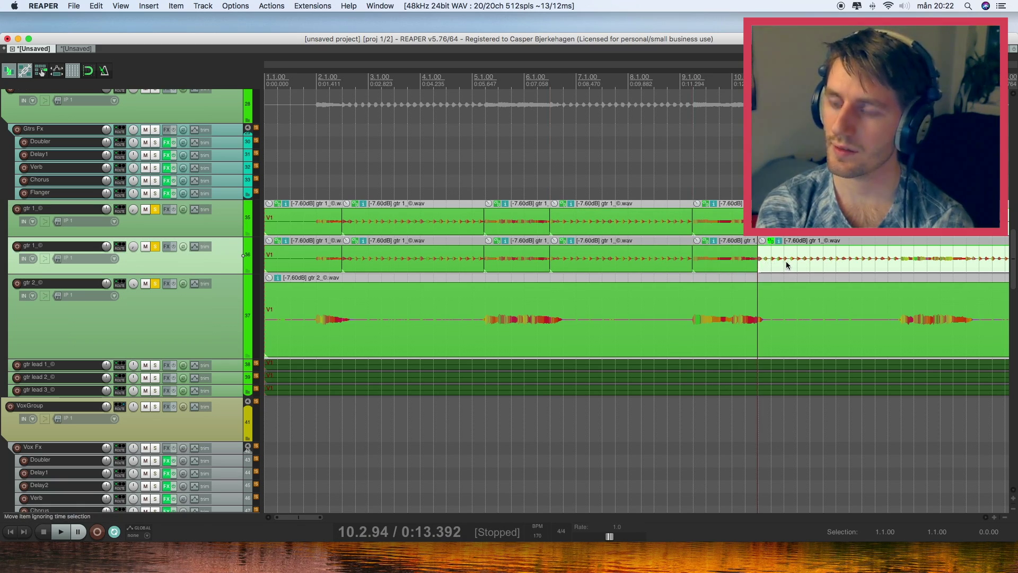
Split the grouped gtr 1 items around the fourth phrase, at about 13.1.84 and 14.2.82
{"action": "left_click", "coordinate": [900, 265]}
{"action": "key", "text": "s"}
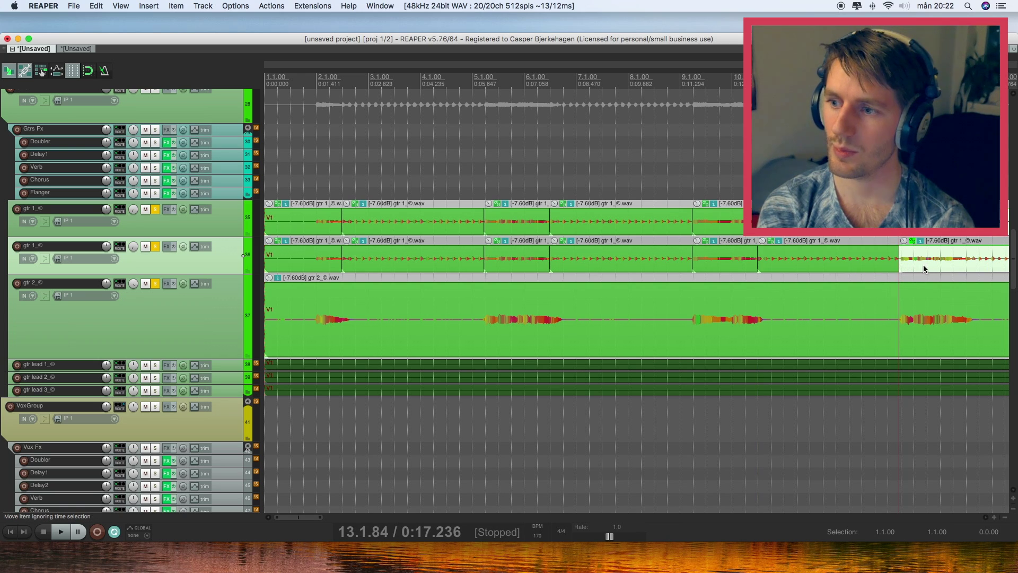
{"action": "scroll", "coordinate": [848, 283], "scroll_direction": "down", "scroll_amount": 2}
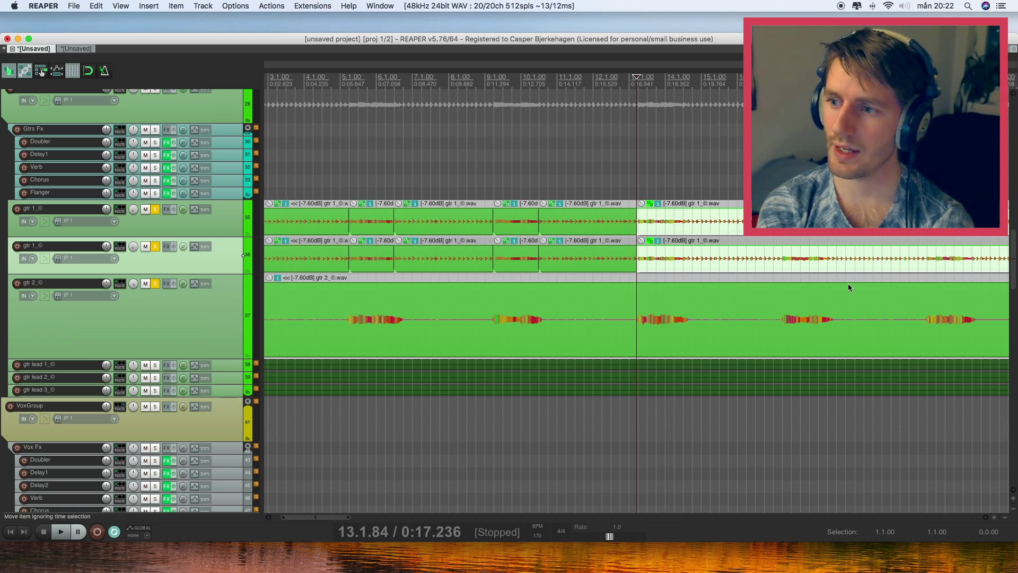
{"action": "left_click", "coordinate": [683, 264]}
{"action": "key", "text": "s"}
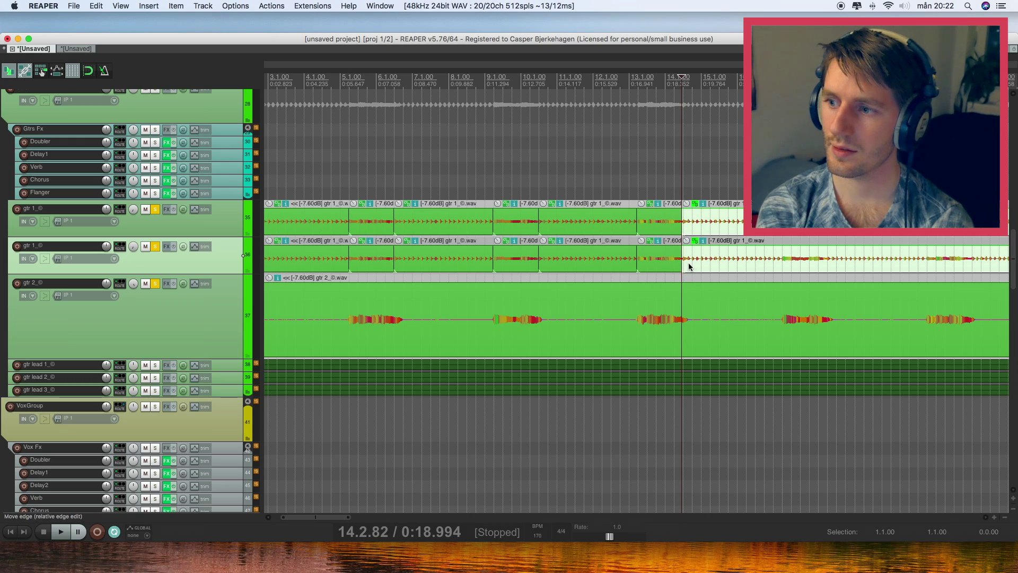
Split the grouped gtr 1 items around the fifth phrase, at about 17.1.80 and 18.2.86
{"action": "left_click", "coordinate": [783, 264]}
{"action": "left_click", "coordinate": [781, 264]}
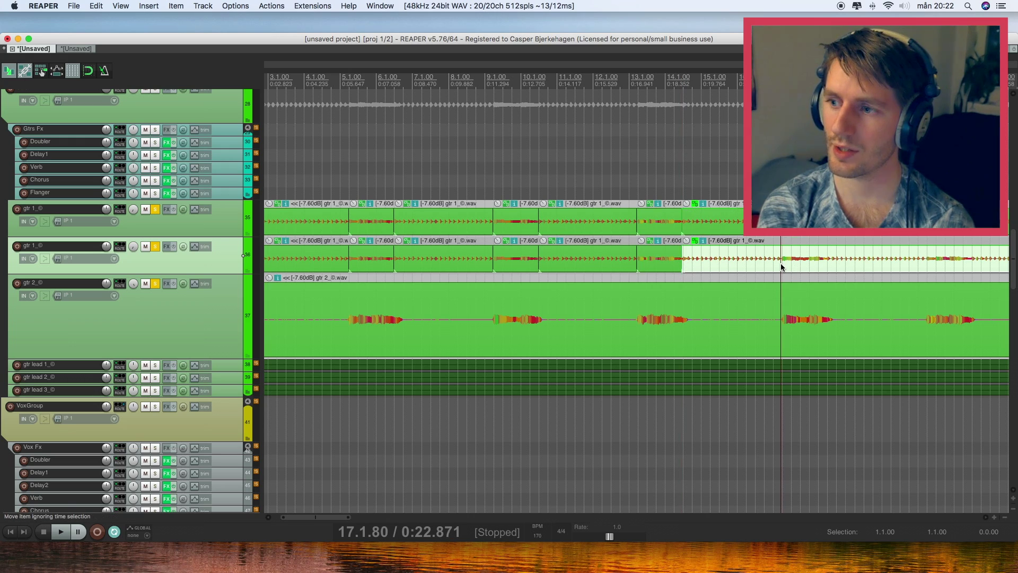
{"action": "key", "text": "s"}
{"action": "left_click", "coordinate": [825, 264]}
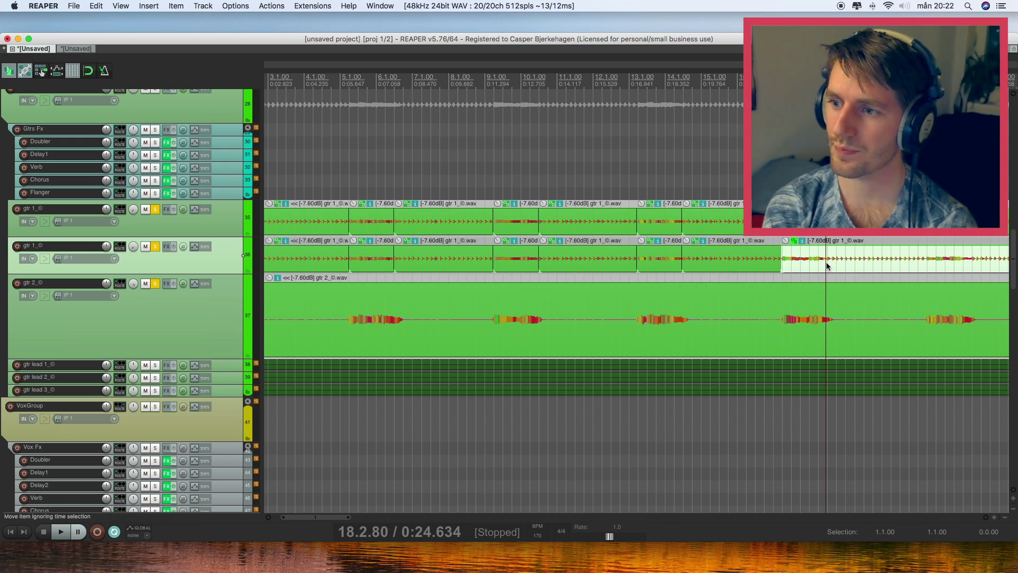
{"action": "double_click", "coordinate": [827, 265]}
{"action": "key", "text": "Escape"}
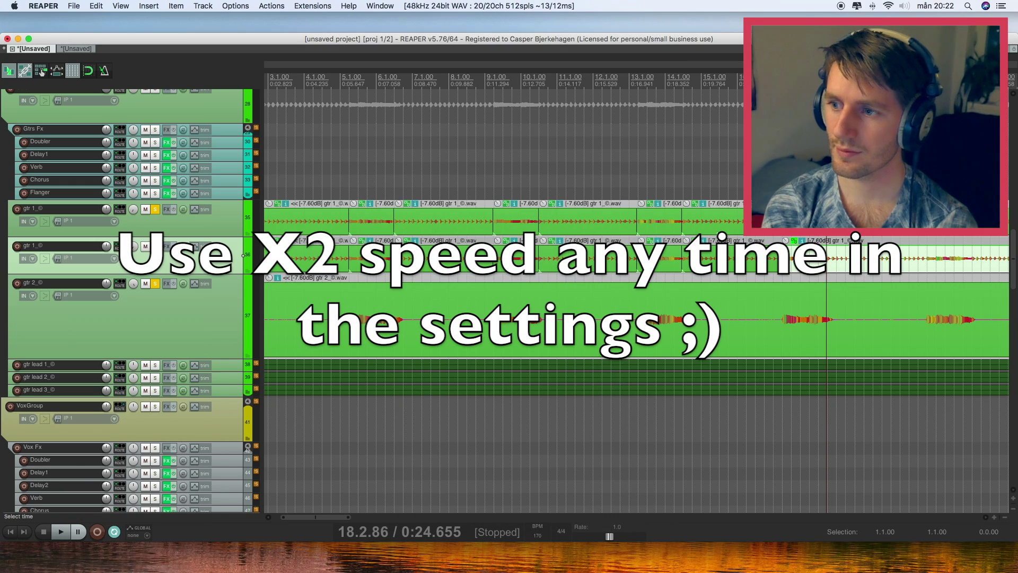
{"action": "key", "text": "s"}
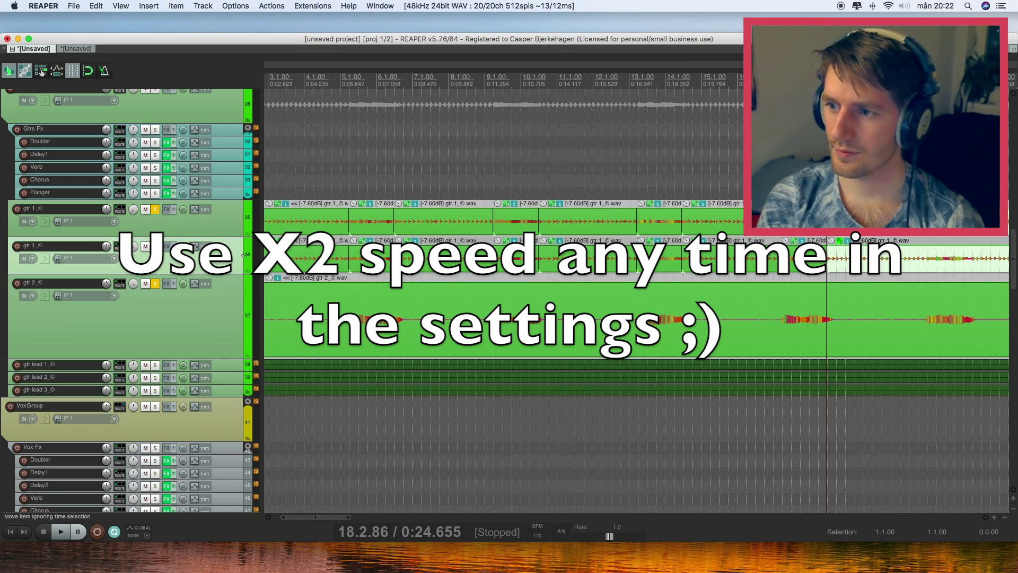
Split the grouped gtr 1 items around the sixth phrase, at about 21.1.90 and 22.2.90
{"action": "left_click", "coordinate": [926, 264]}
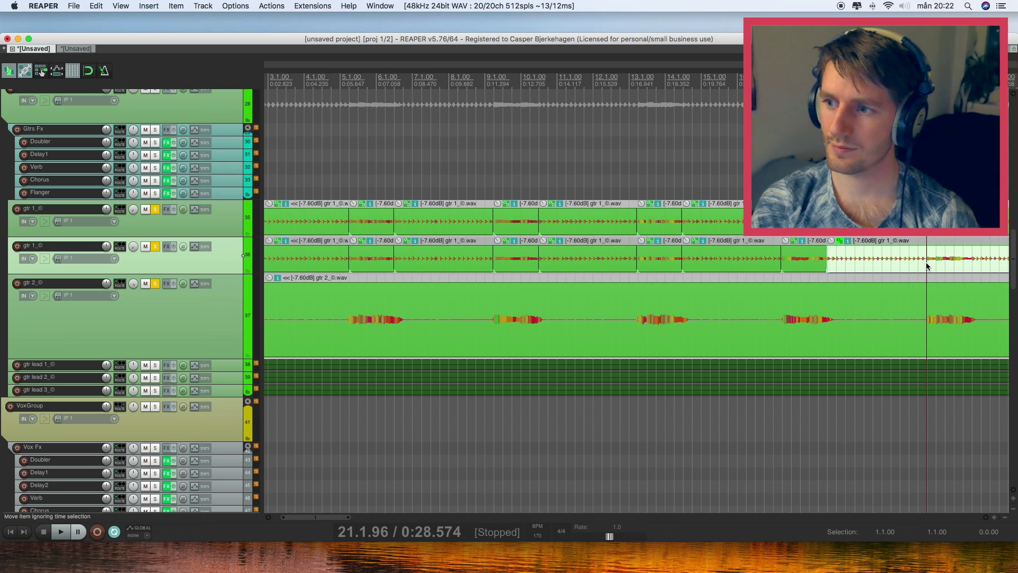
{"action": "key", "text": "s"}
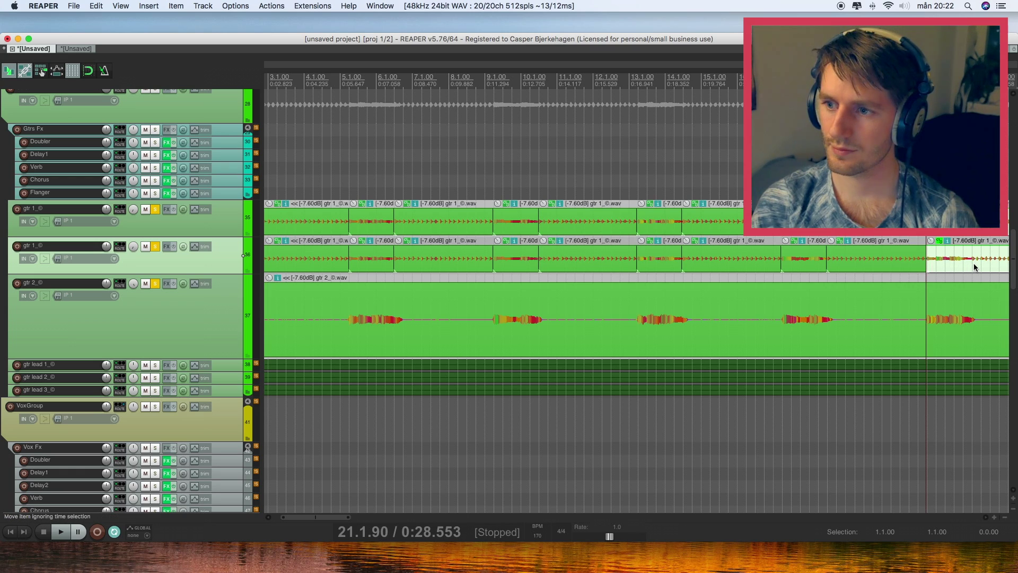
{"action": "left_click", "coordinate": [972, 264]}
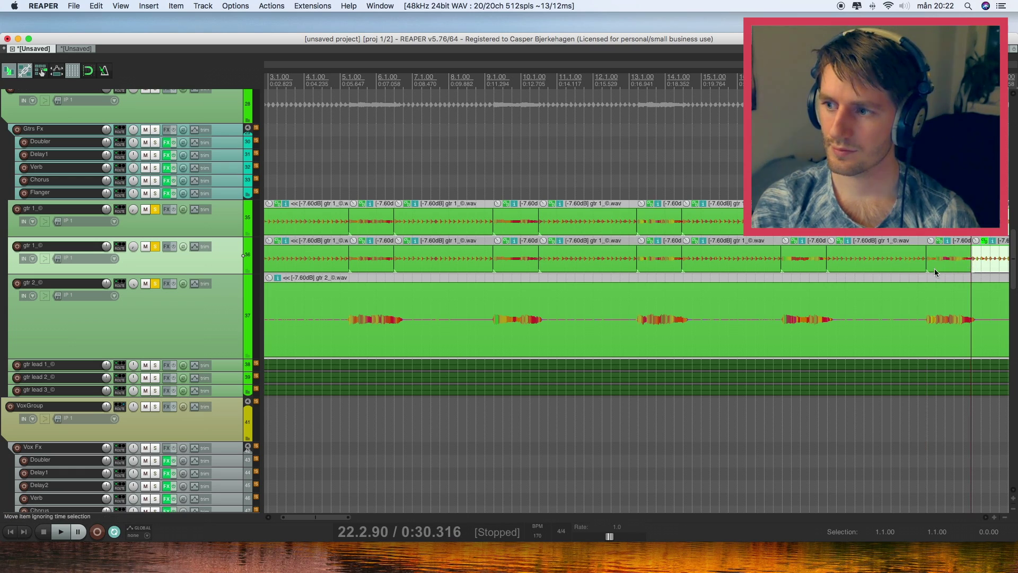
{"action": "scroll", "coordinate": [816, 266], "scroll_direction": "down", "scroll_amount": 3}
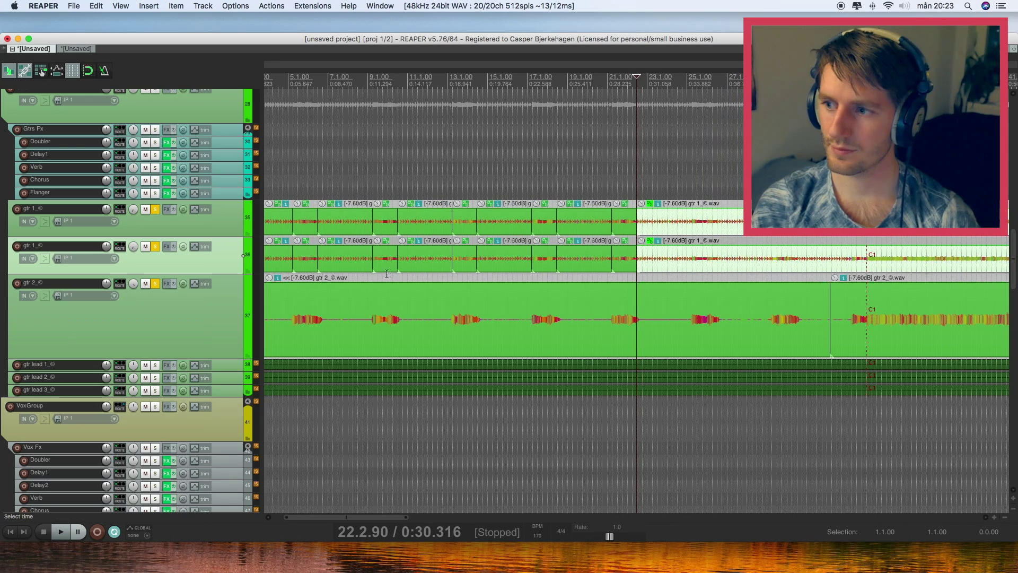
{"action": "scroll", "coordinate": [380, 316], "scroll_direction": "down", "scroll_amount": 3}
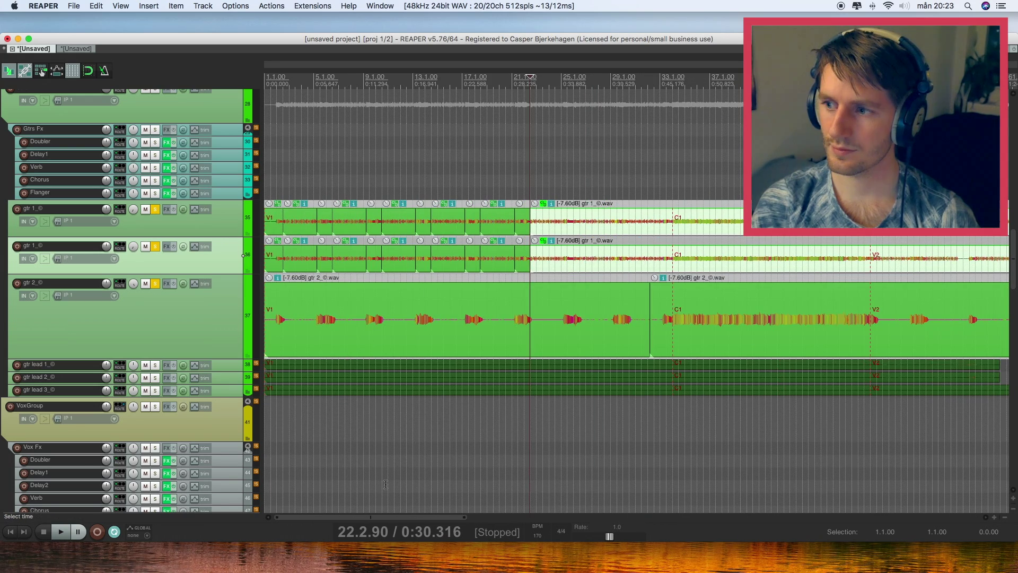
Play from the start, then delete the first segment on the original gtr 1 track and the second segment on its duplicate
{"action": "left_click", "coordinate": [269, 81]}
{"action": "key", "text": "space"}
{"action": "scroll", "coordinate": [314, 228], "scroll_direction": "up", "scroll_amount": 5}
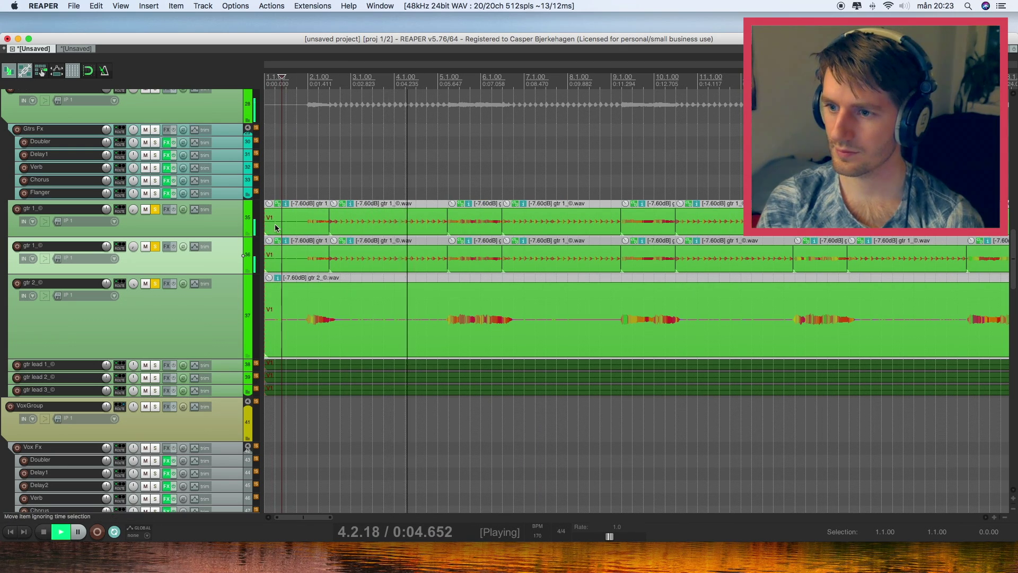
{"action": "left_click", "coordinate": [296, 228]}
{"action": "key", "text": "space"}
{"action": "key", "text": "Delete"}
{"action": "left_click", "coordinate": [364, 252]}
{"action": "key", "text": "Delete"}
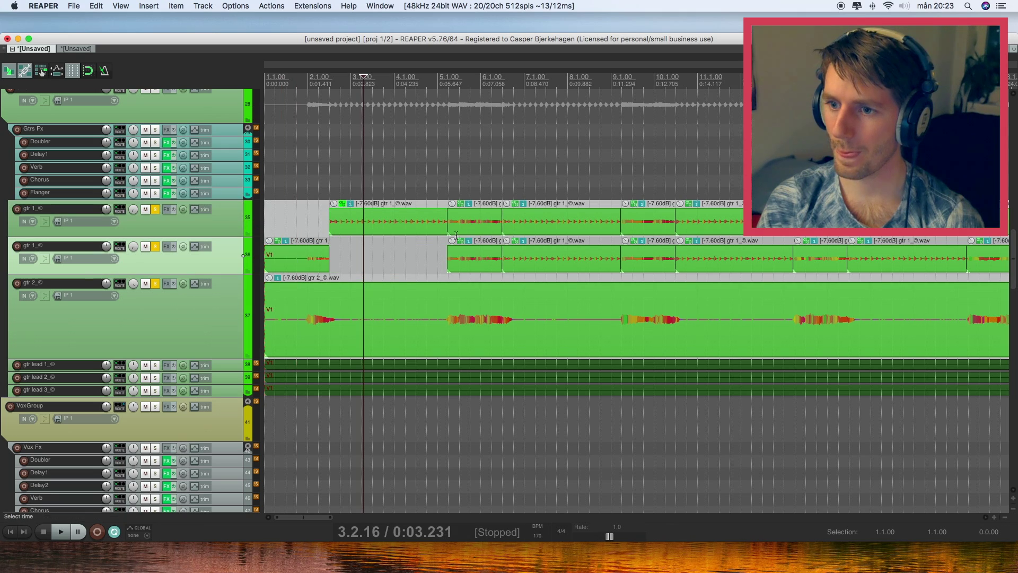
Delete alternating segments from bar 5 to bar 17: the phrases on the original gtr 1 track and the parts between them on the duplicate
{"action": "left_click", "coordinate": [467, 226]}
{"action": "key", "text": "Delete"}
{"action": "left_click", "coordinate": [543, 254]}
{"action": "key", "text": "Delete"}
{"action": "left_click", "coordinate": [640, 226]}
{"action": "key", "text": "Delete"}
{"action": "left_click", "coordinate": [701, 257]}
{"action": "key", "text": "Delete"}
{"action": "left_click", "coordinate": [816, 223]}
{"action": "key", "text": "Delete"}
{"action": "left_click", "coordinate": [888, 249]}
{"action": "key", "text": "Delete"}
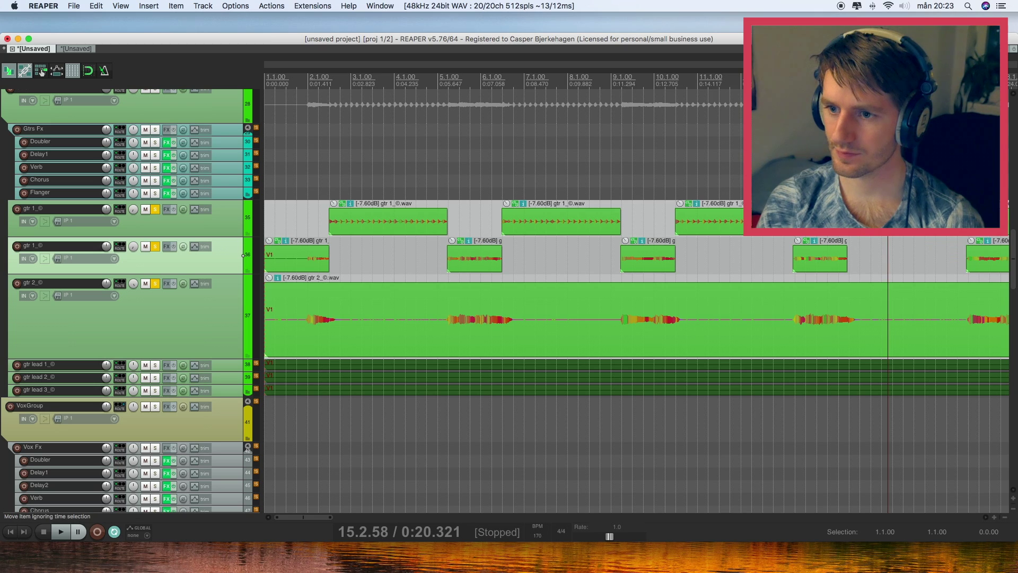
Play the separated gtr 1 segments from the start of the song to check them
{"action": "left_click", "coordinate": [289, 80]}
{"action": "key", "text": "space"}
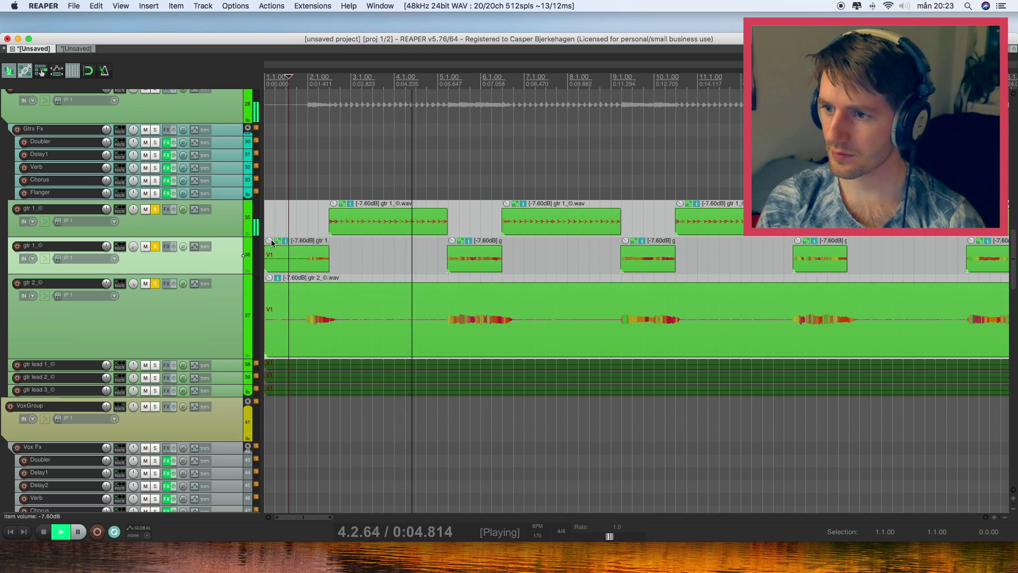
{"action": "scroll", "coordinate": [349, 227], "scroll_direction": "down", "scroll_amount": 4}
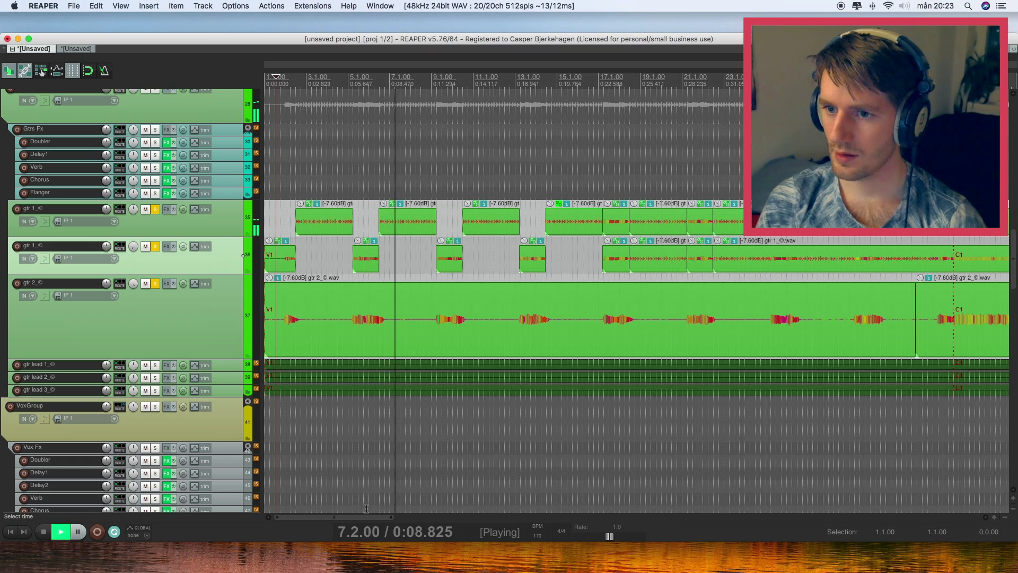
Delete the phrases at bars 17 and 21 on the original gtr 1 track and the segment between them on its duplicate
{"action": "key", "text": "space"}
{"action": "scroll", "coordinate": [419, 477], "scroll_direction": "right", "scroll_amount": 8}
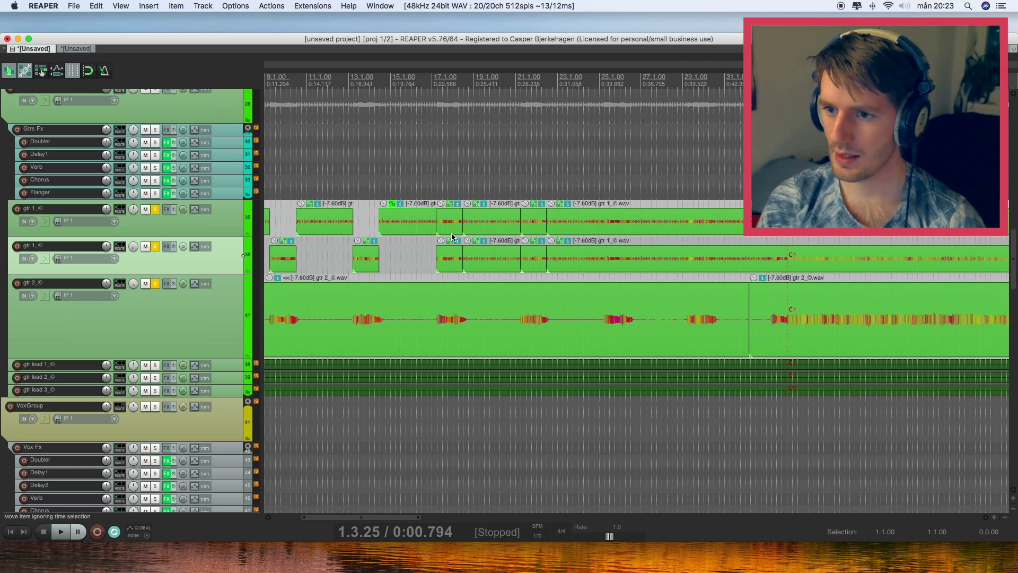
{"action": "left_click", "coordinate": [445, 221]}
{"action": "key", "text": "Delete"}
{"action": "left_click", "coordinate": [497, 253]}
{"action": "key", "text": "Delete"}
{"action": "left_click", "coordinate": [542, 225]}
{"action": "key", "text": "Delete"}
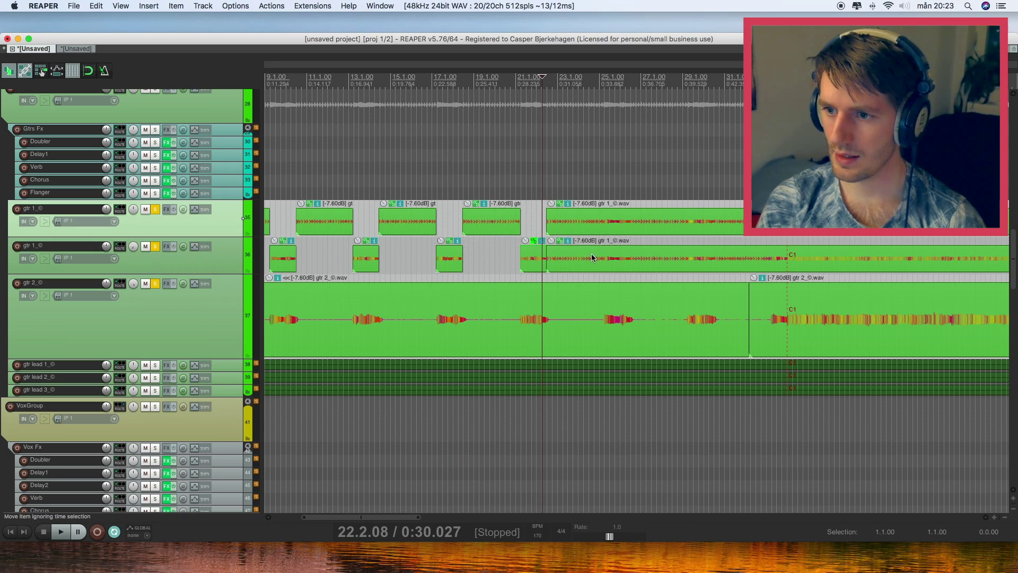
Split the grouped gtr 1 items around the phrase in bar 25, at about 25.1.96 and 26.3.00
{"action": "left_click", "coordinate": [607, 221]}
{"action": "scroll", "coordinate": [610, 222], "scroll_direction": "up", "scroll_amount": 5}
{"action": "key", "text": "space"}
{"action": "key", "text": "space"}
{"action": "left_click", "coordinate": [633, 229]}
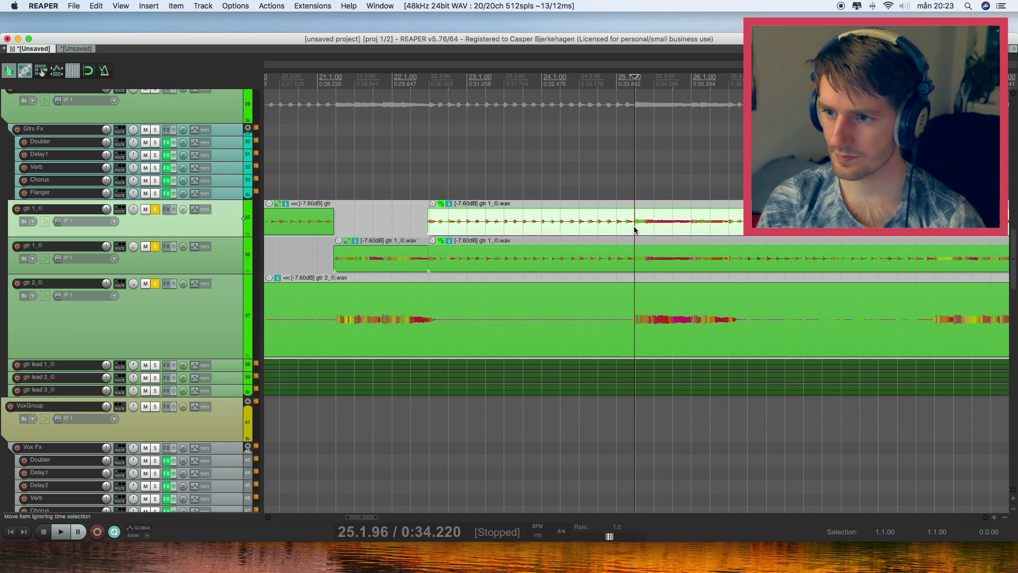
{"action": "key", "text": "s"}
{"action": "left_click", "coordinate": [729, 232]}
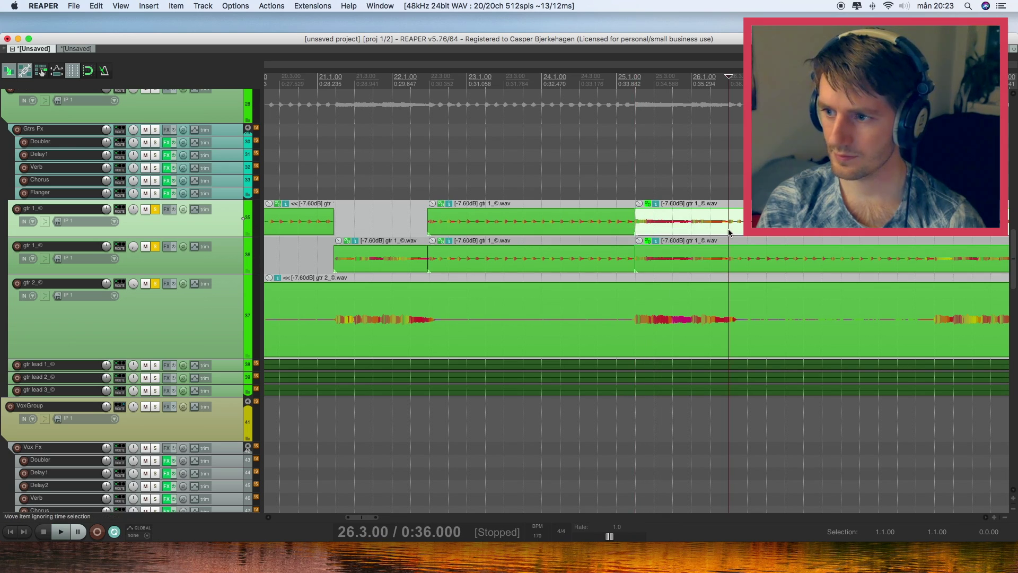
{"action": "left_click", "coordinate": [689, 225]}
{"action": "key", "text": "space"}
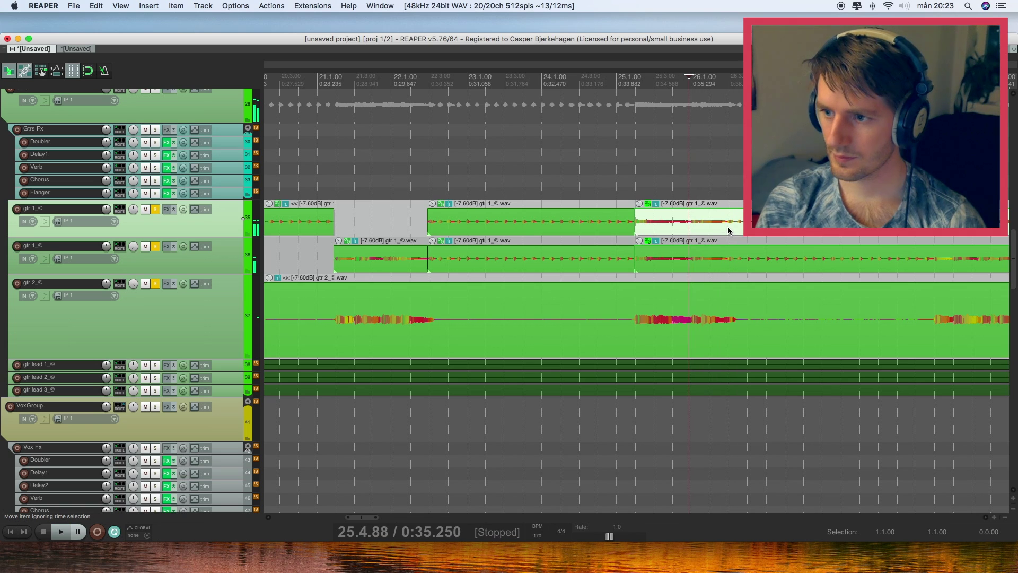
{"action": "left_click", "coordinate": [727, 227]}
{"action": "key", "text": "s"}
Delete the bar 25 phrase on the original gtr 1 track and the segment before it on the duplicate
{"action": "left_click", "coordinate": [708, 226]}
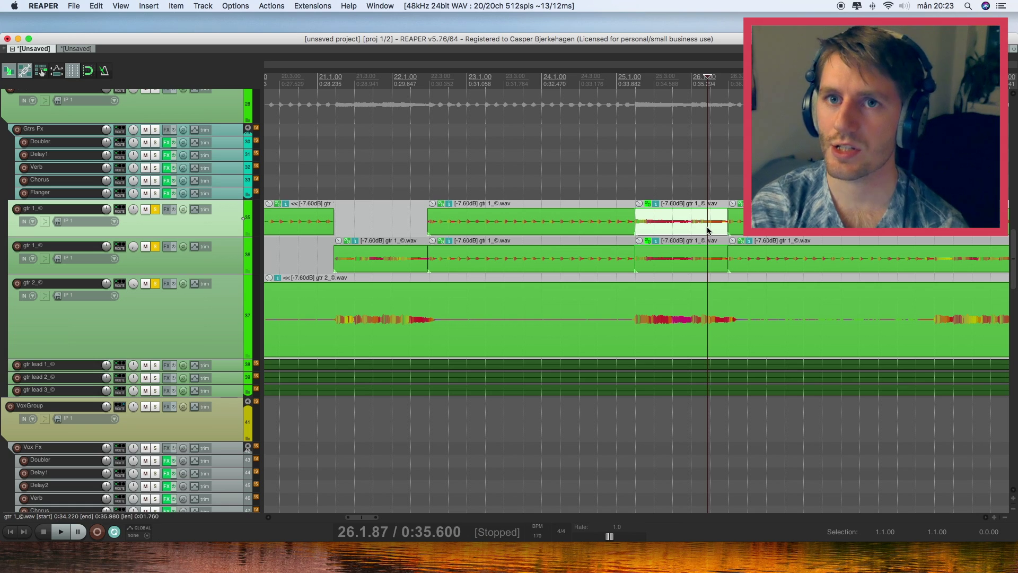
{"action": "key", "text": "Delete"}
{"action": "left_click", "coordinate": [603, 254]}
{"action": "key", "text": "Delete"}
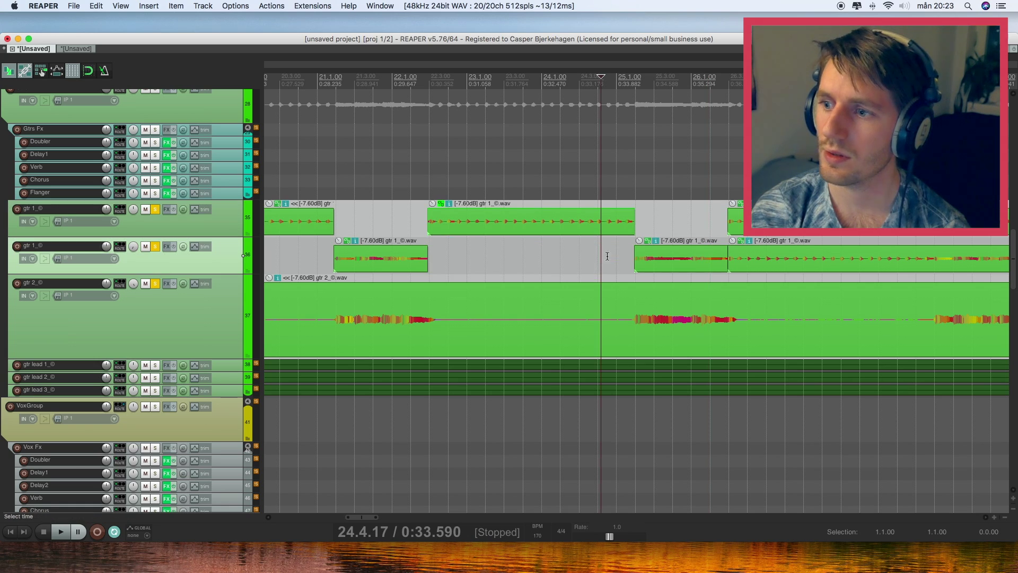
Split the grouped gtr 1 items around the phrase in bar 29, at about 29.1.94 and 30.2.95
{"action": "left_click_drag", "start_coordinate": [375, 517], "coordinate": [388, 519]}
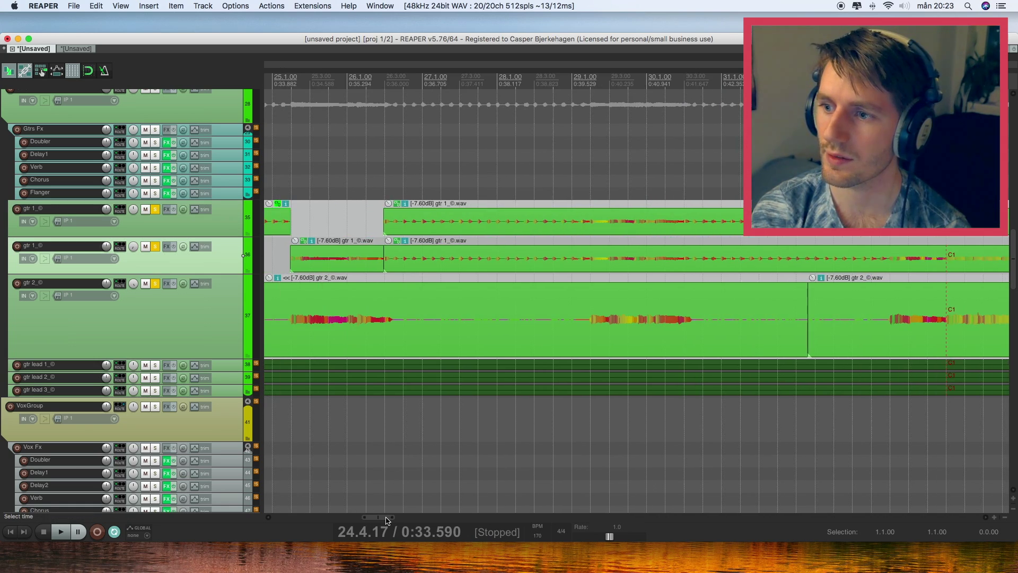
{"action": "left_click", "coordinate": [573, 220]}
{"action": "key", "text": "space"}
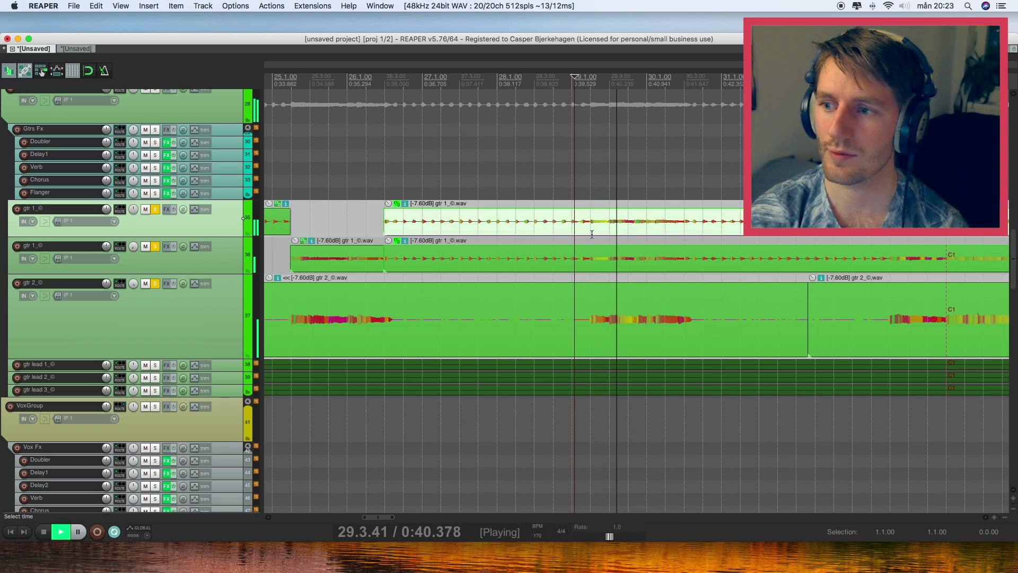
{"action": "key", "text": "space"}
{"action": "left_click", "coordinate": [590, 231]}
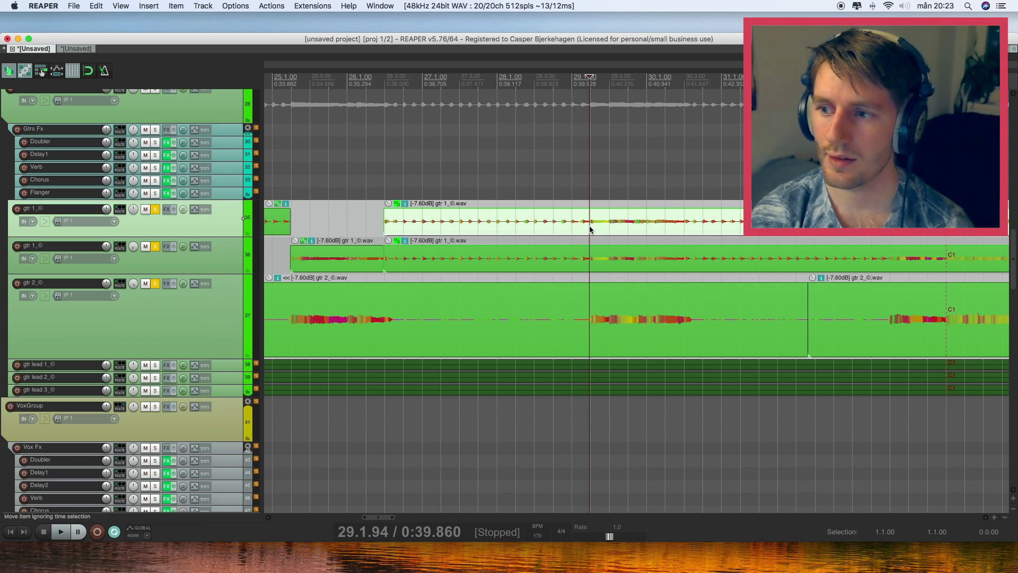
{"action": "key", "text": "s"}
{"action": "key", "text": "space"}
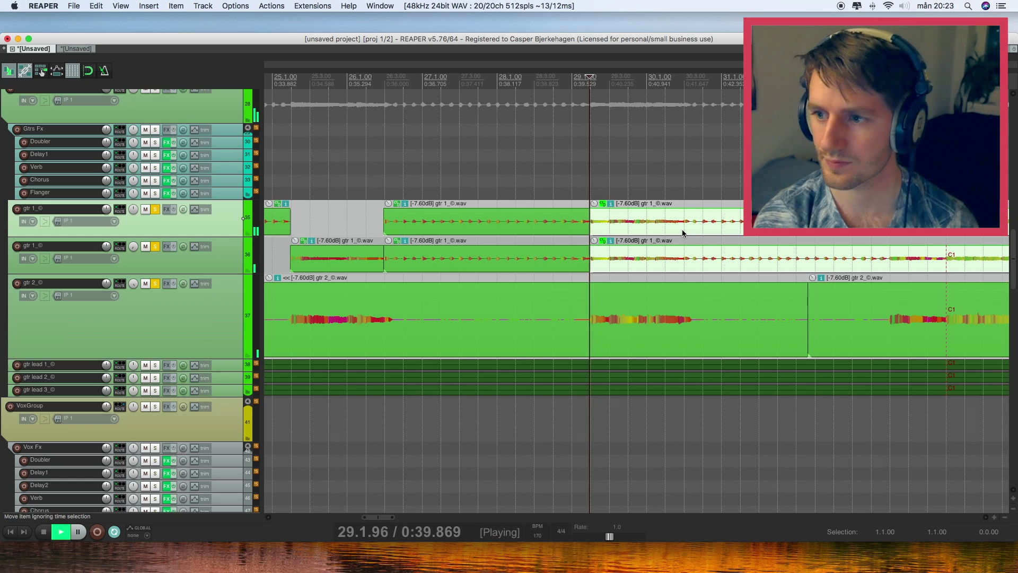
{"action": "left_click", "coordinate": [681, 232]}
{"action": "key", "text": "space"}
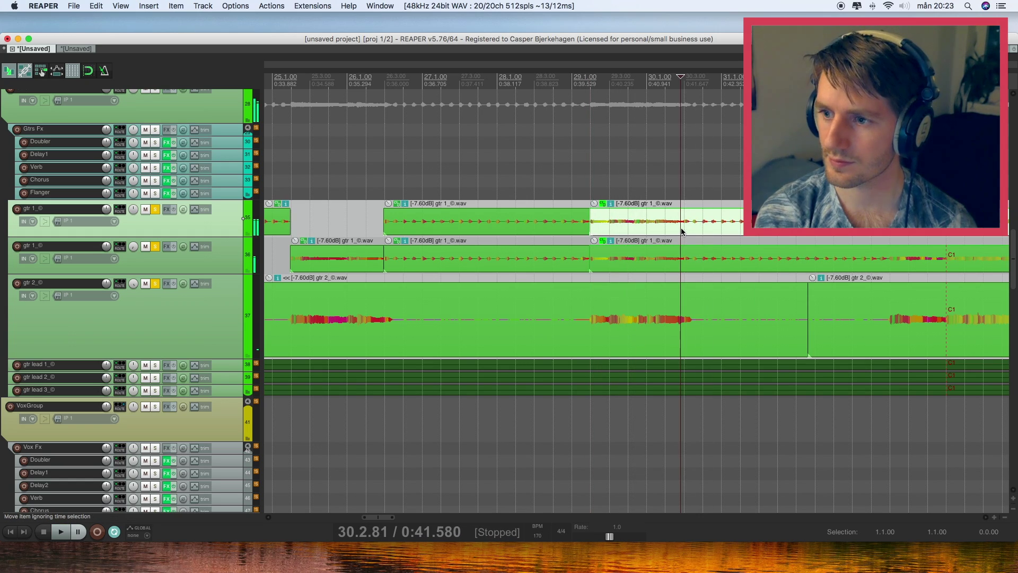
{"action": "left_click", "coordinate": [683, 231]}
{"action": "key", "text": "s"}
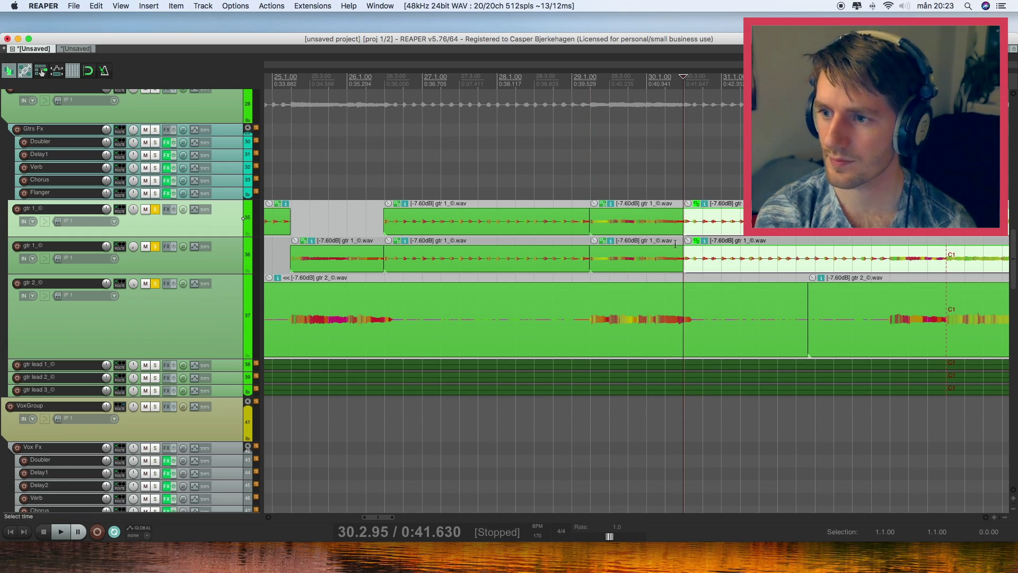
Delete the segment before the bar 29 phrase on the duplicate track and the phrase itself on the original gtr 1 track
{"action": "left_click", "coordinate": [582, 260]}
{"action": "key", "text": "Delete"}
{"action": "left_click", "coordinate": [611, 221]}
{"action": "key", "text": "Delete"}
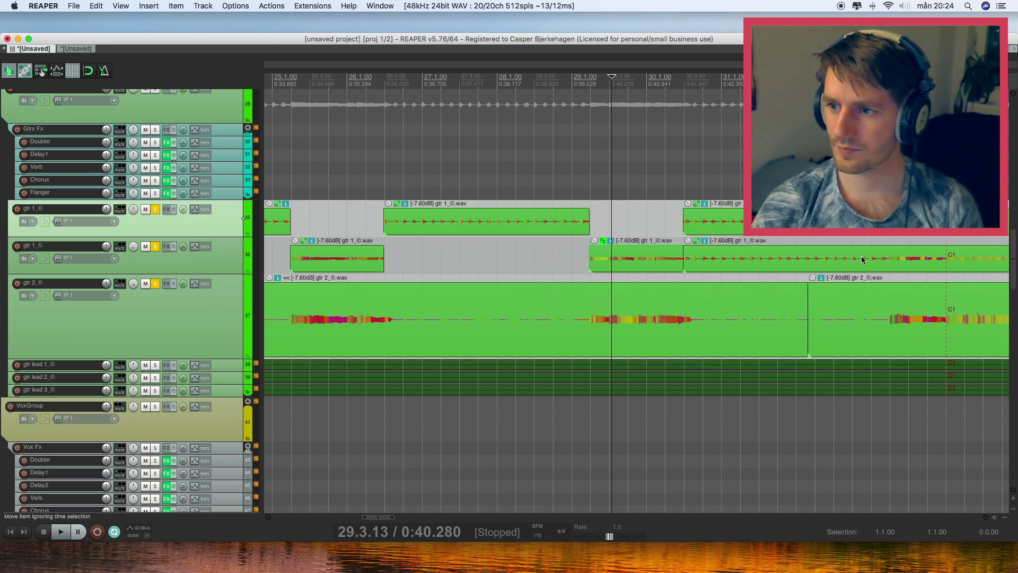
Split the grouped gtr 1 items just before marker C1, at about 33.1.97
{"action": "left_click", "coordinate": [906, 259]}
{"action": "scroll", "coordinate": [907, 258], "scroll_direction": "up", "scroll_amount": 3}
{"action": "left_click", "coordinate": [608, 262]}
{"action": "key", "text": "space"}
{"action": "key", "text": "space"}
{"action": "left_click", "coordinate": [606, 262]}
{"action": "key", "text": "s"}
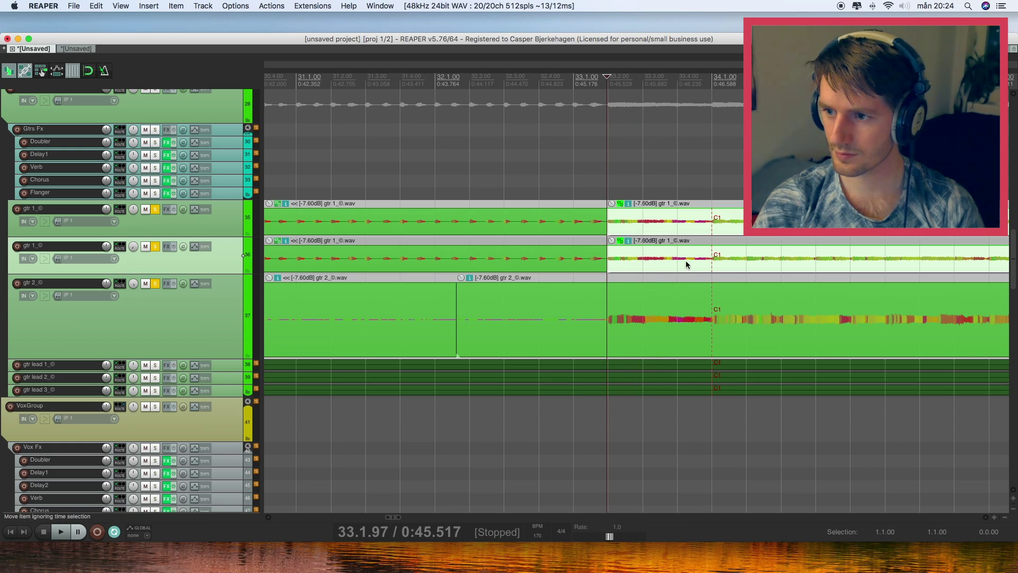
Play through the C1 section and split the grouped gtr 1 items shortly after marker V2, at about 50.2.89
{"action": "key", "text": "space"}
{"action": "scroll", "coordinate": [723, 263], "scroll_direction": "down", "scroll_amount": 5}
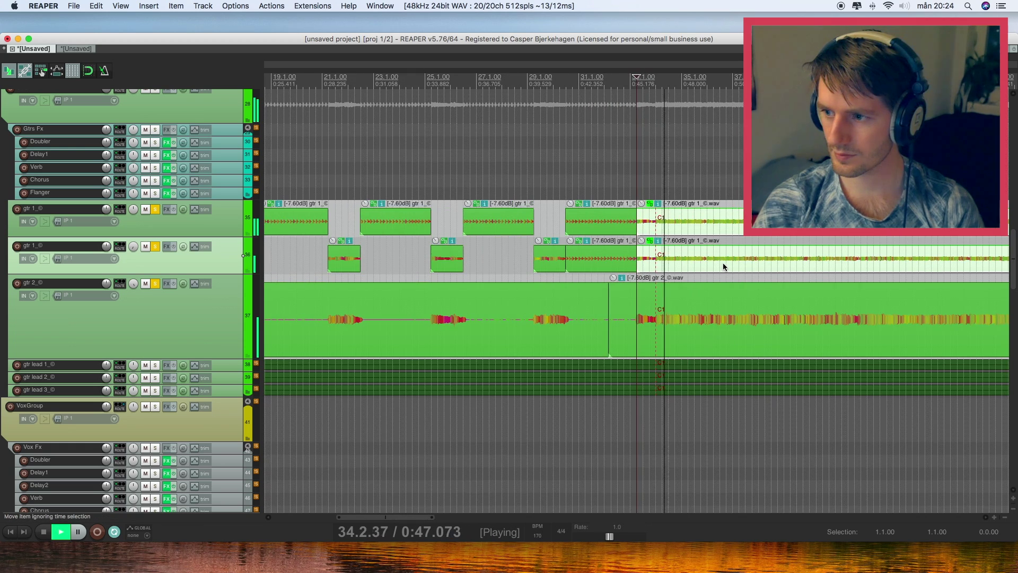
{"action": "scroll", "coordinate": [719, 261], "scroll_direction": "down", "scroll_amount": 3}
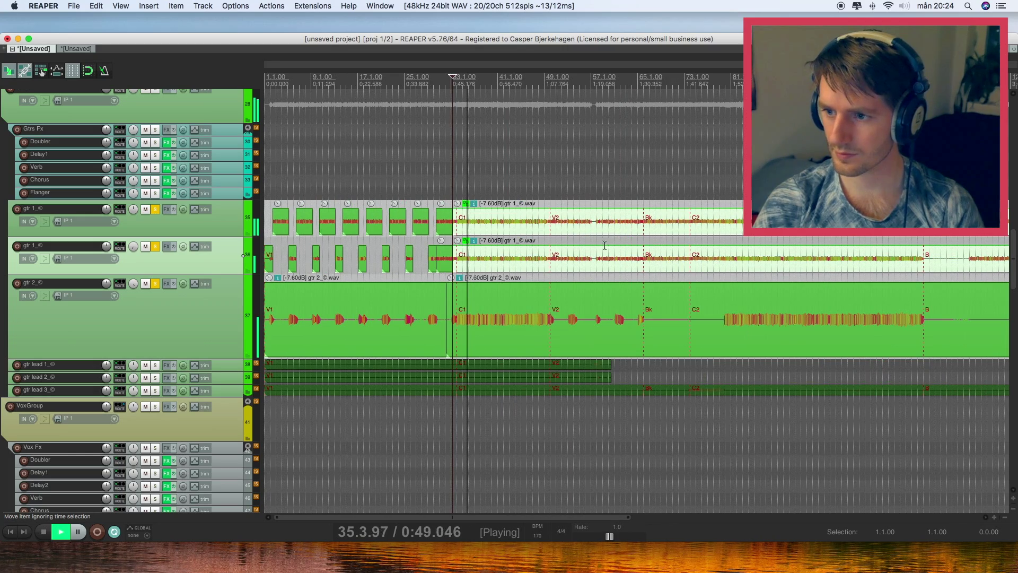
{"action": "scroll", "coordinate": [545, 99], "scroll_direction": "up", "scroll_amount": 4}
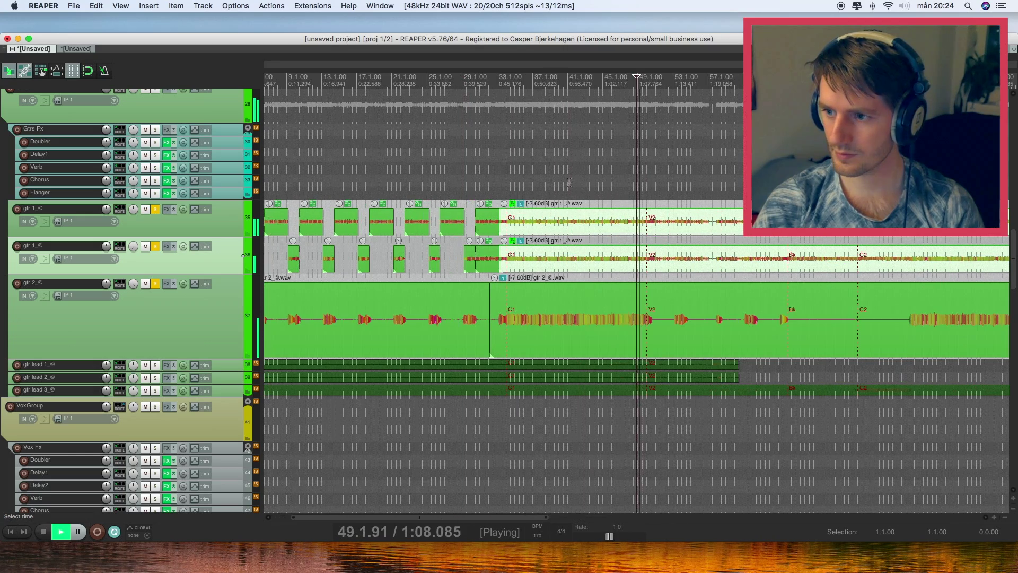
{"action": "scroll", "coordinate": [683, 212], "scroll_direction": "up", "scroll_amount": 3}
{"action": "key", "text": "space"}
{"action": "left_click", "coordinate": [680, 224]}
{"action": "scroll", "coordinate": [680, 225], "scroll_direction": "up", "scroll_amount": 3}
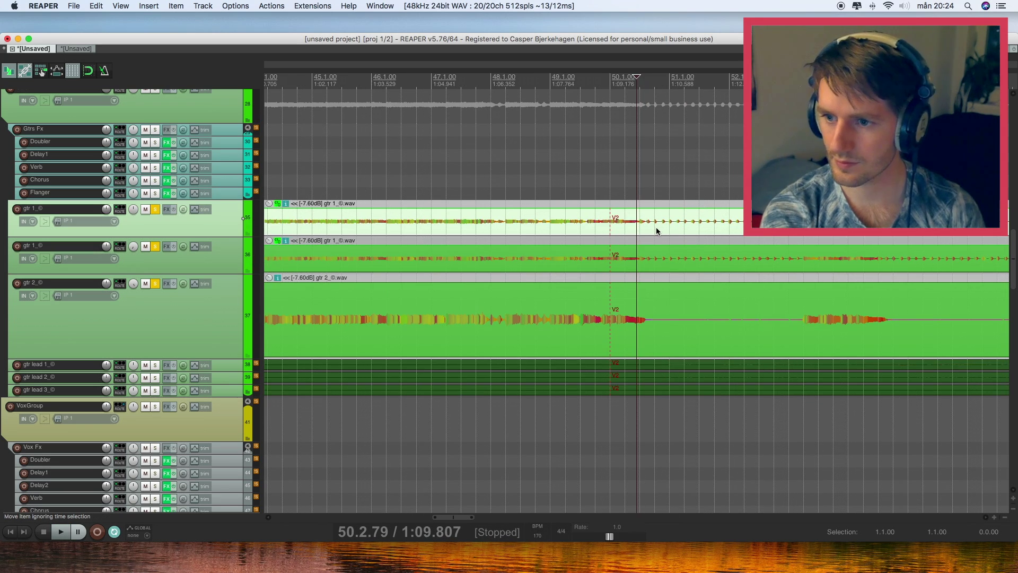
{"action": "left_click", "coordinate": [638, 224]}
{"action": "key", "text": "s"}
Delete the segment before C1 on the duplicate track and the whole C1 section on the original gtr 1 track
{"action": "scroll", "coordinate": [641, 227], "scroll_direction": "down", "scroll_amount": 5}
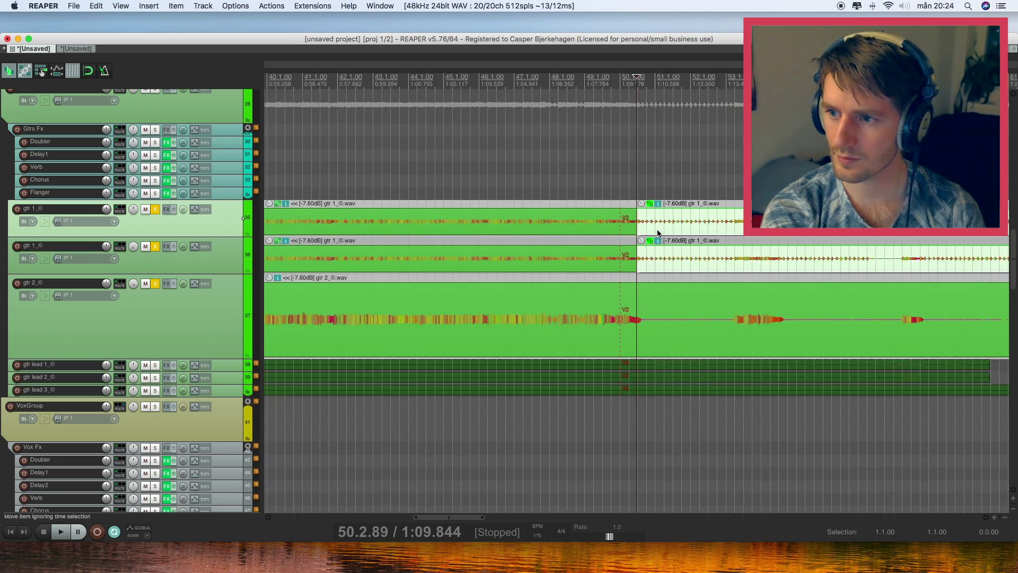
{"action": "left_click", "coordinate": [389, 258]}
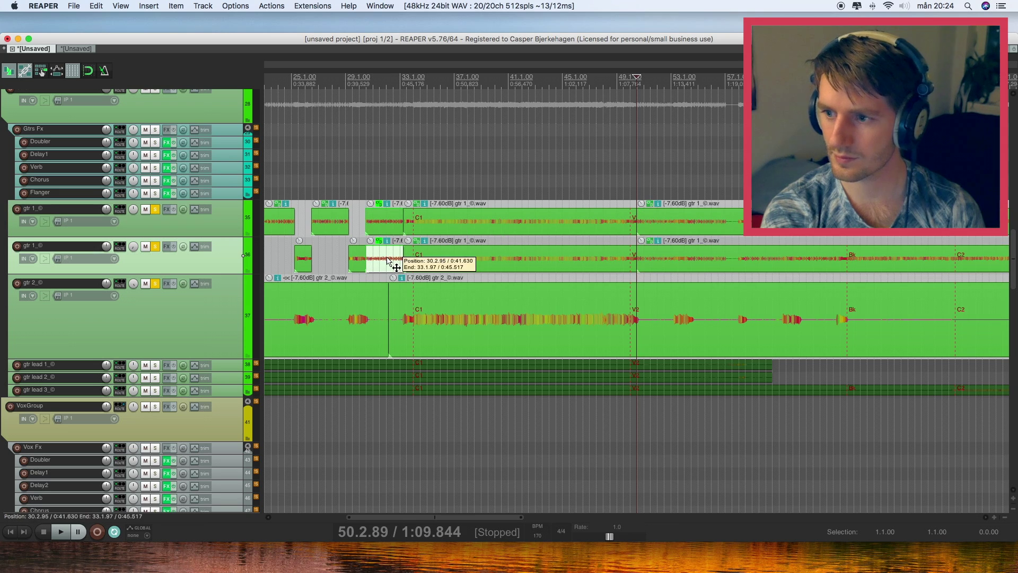
{"action": "key", "text": "Delete"}
{"action": "left_click", "coordinate": [496, 221]}
{"action": "key", "text": "Delete"}
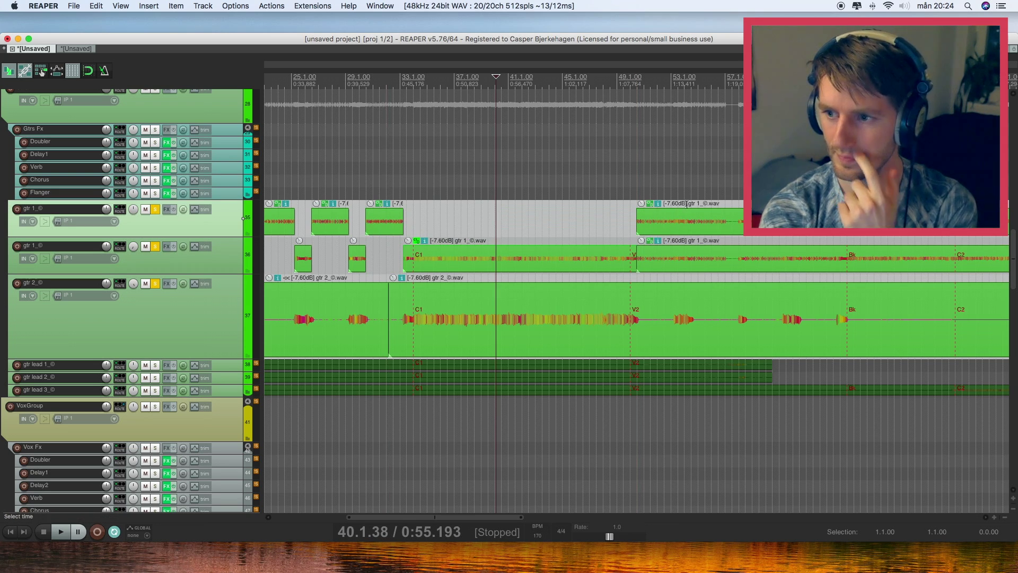
Split the grouped gtr 1 items around the first phrase after V2, at about 53.1.91 and 54.2.86
{"action": "left_click", "coordinate": [688, 221]}
{"action": "left_click", "coordinate": [677, 221]}
{"action": "scroll", "coordinate": [669, 260], "scroll_direction": "up", "scroll_amount": 2}
{"action": "scroll", "coordinate": [657, 270], "scroll_direction": "up", "scroll_amount": 4}
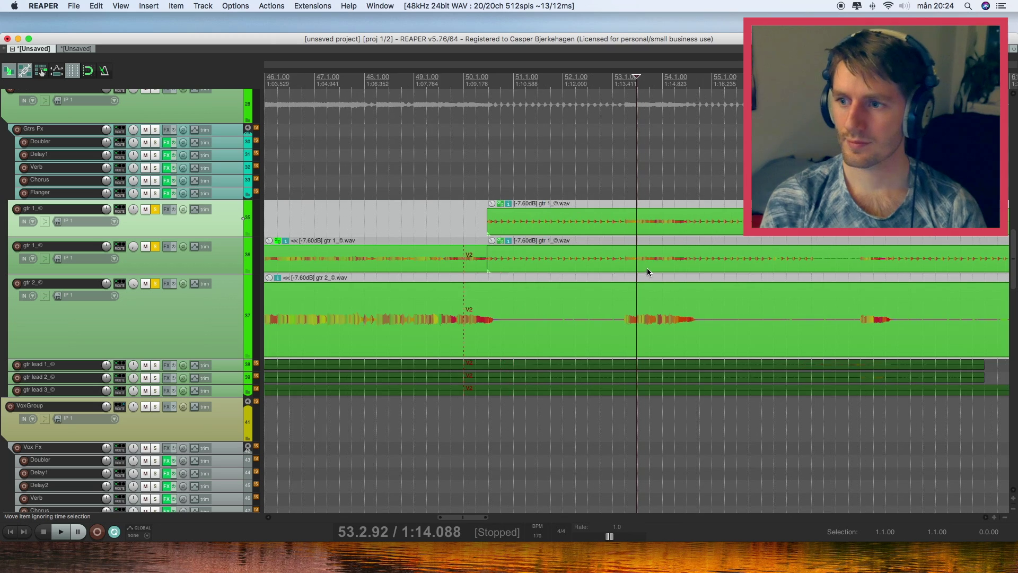
{"action": "left_click", "coordinate": [616, 262]}
{"action": "key", "text": "s"}
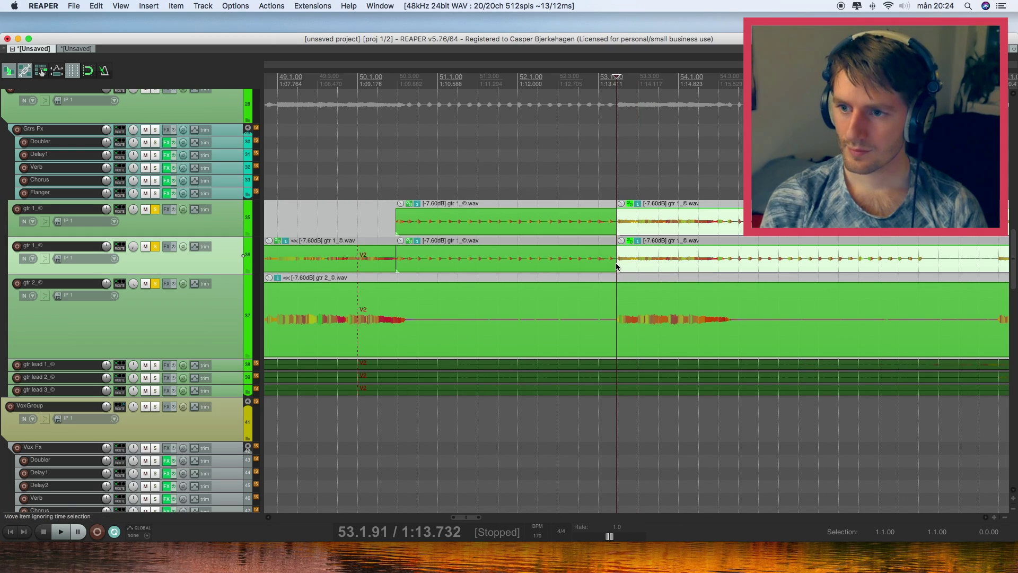
{"action": "left_click", "coordinate": [717, 265]}
{"action": "key", "text": "s"}
{"action": "scroll", "coordinate": [764, 280], "scroll_direction": "down", "scroll_amount": 2}
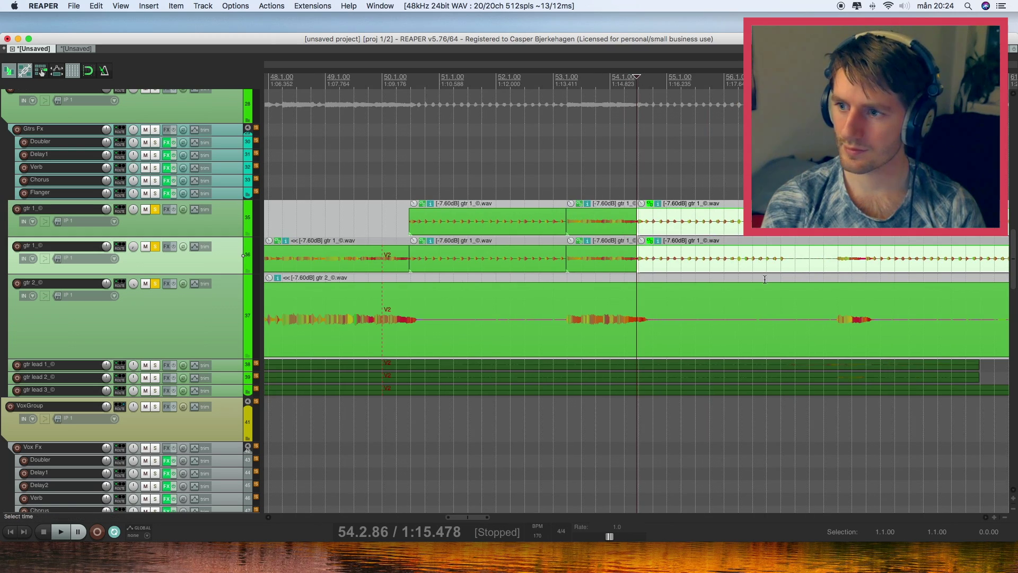
Split the grouped gtr 1 items around the short phrase near bar 58, at about 57.4.83 and 58.2.95
{"action": "left_click", "coordinate": [836, 261]}
{"action": "key", "text": "s"}
{"action": "scroll", "coordinate": [852, 265], "scroll_direction": "up", "scroll_amount": 4}
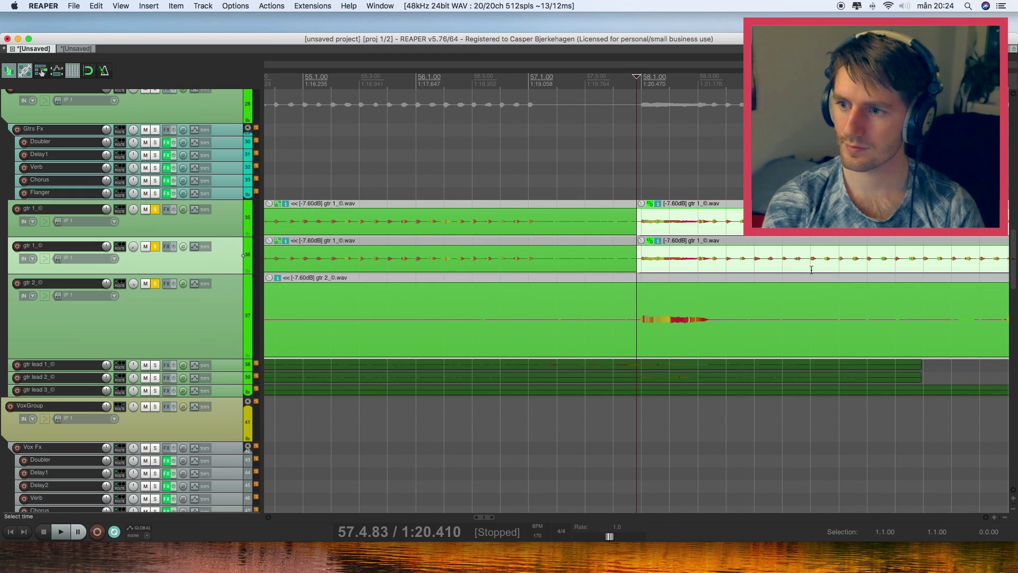
{"action": "left_click", "coordinate": [704, 266]}
{"action": "key", "text": "s"}
{"action": "scroll", "coordinate": [746, 276], "scroll_direction": "down", "scroll_amount": 3}
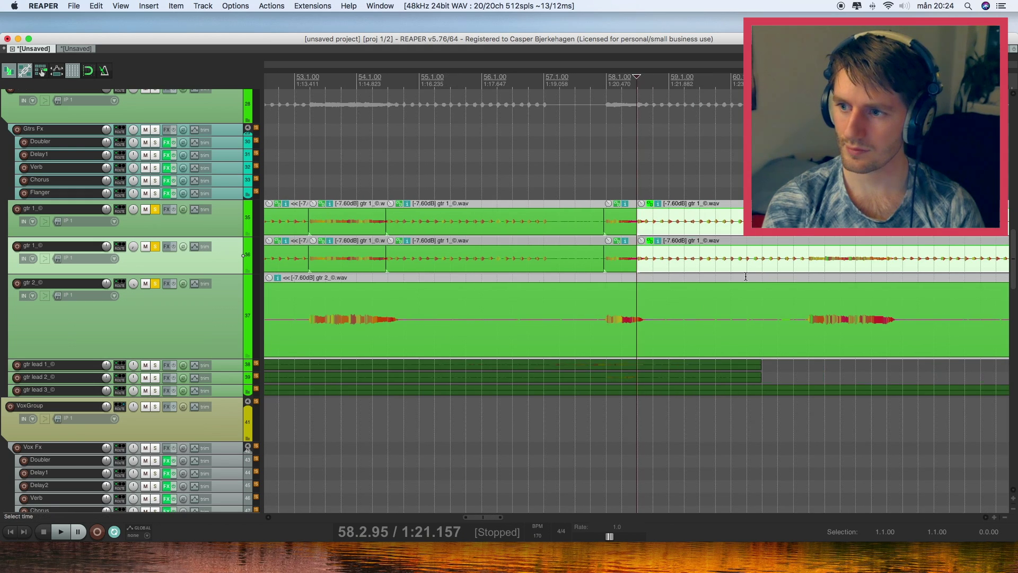
Split the grouped gtr 1 items around the phrase in bar 61, at about 61.1.94 and 62.2.95
{"action": "left_click", "coordinate": [810, 269]}
{"action": "scroll", "coordinate": [800, 269], "scroll_direction": "up", "scroll_amount": 3}
{"action": "left_click", "coordinate": [627, 266]}
{"action": "key", "text": "s"}
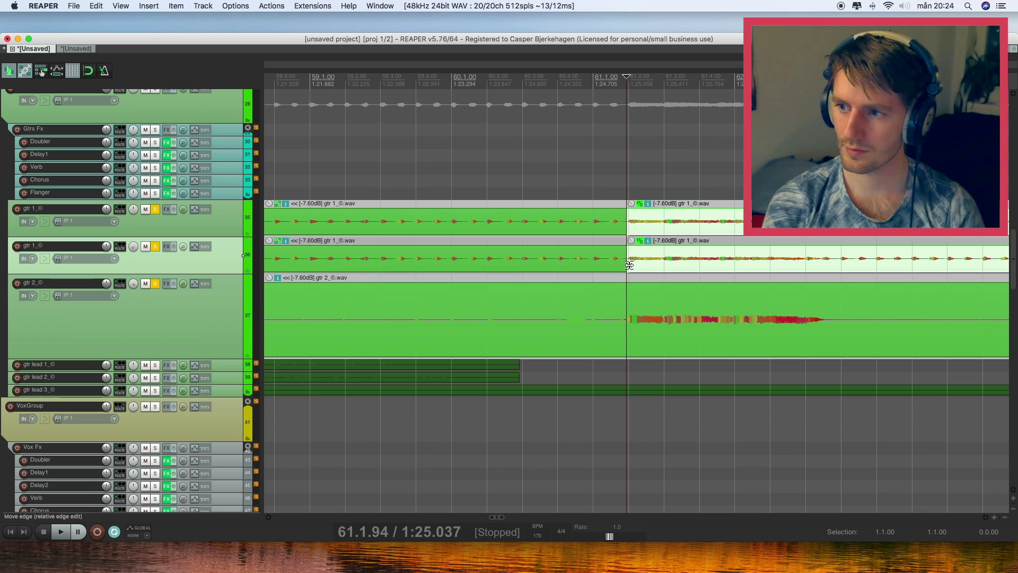
{"action": "left_click", "coordinate": [804, 267]}
{"action": "key", "text": "s"}
{"action": "scroll", "coordinate": [805, 268], "scroll_direction": "down", "scroll_amount": 3}
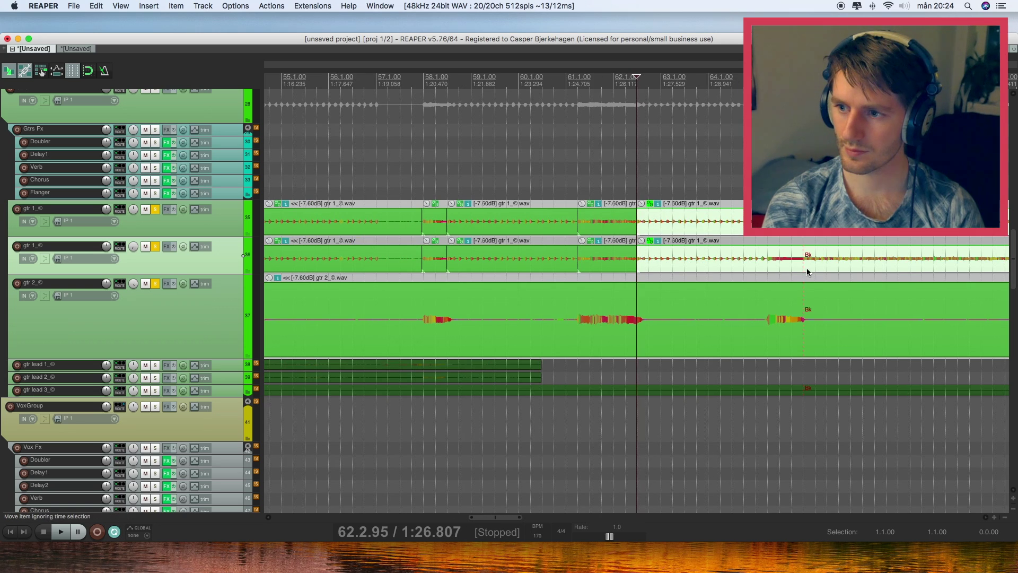
Split the grouped gtr 1 items at the start of the bar 65 phrase and at marker Bk, about 66.1.01
{"action": "left_click", "coordinate": [770, 269]}
{"action": "scroll", "coordinate": [771, 269], "scroll_direction": "up", "scroll_amount": 3}
{"action": "left_click", "coordinate": [627, 266]}
{"action": "key", "text": "s"}
{"action": "left_click", "coordinate": [759, 265]}
{"action": "key", "text": "s"}
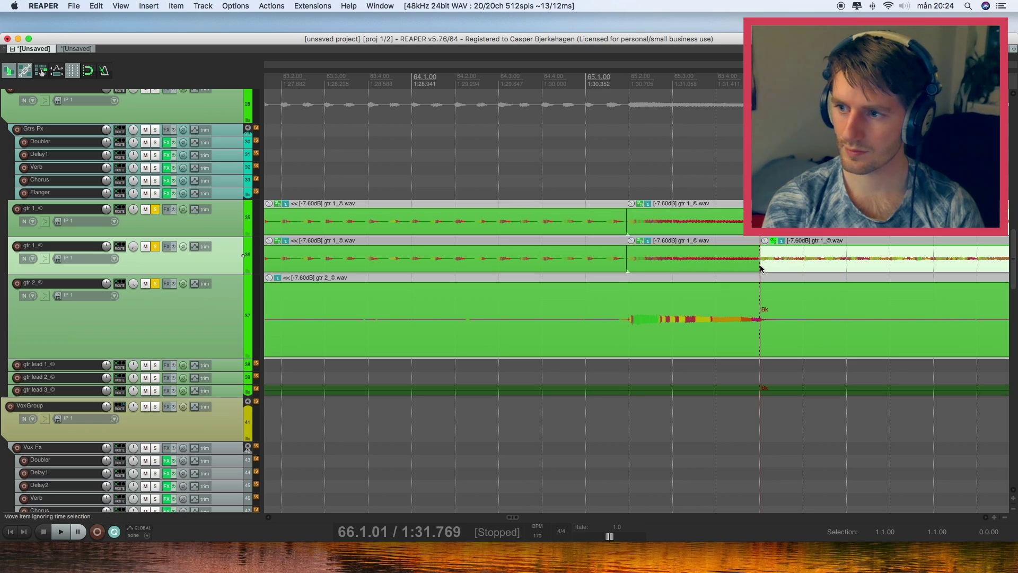
Play the section after marker Bk and unsolo the guitar tracks to hear the full mix
{"action": "scroll", "coordinate": [764, 265], "scroll_direction": "down", "scroll_amount": 4}
{"action": "scroll", "coordinate": [771, 264], "scroll_direction": "down", "scroll_amount": 1}
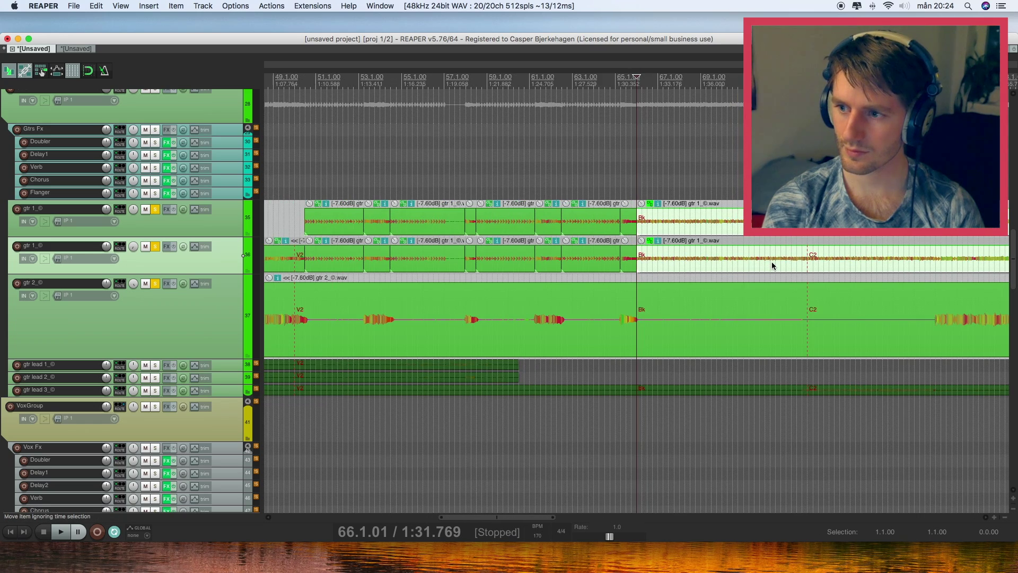
{"action": "key", "text": "space"}
{"action": "scroll", "coordinate": [763, 266], "scroll_direction": "down", "scroll_amount": 3}
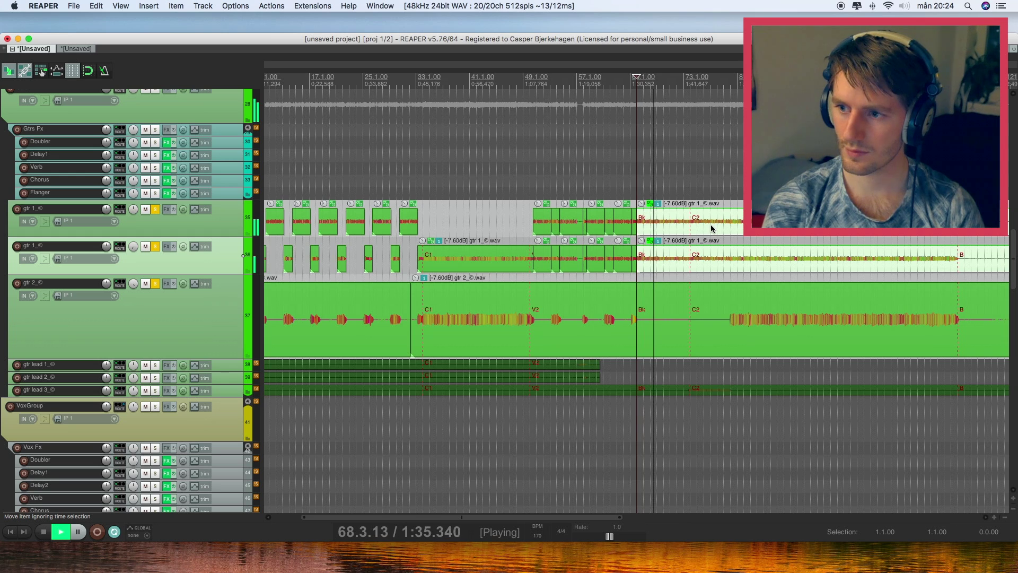
{"action": "left_click", "coordinate": [154, 210]}
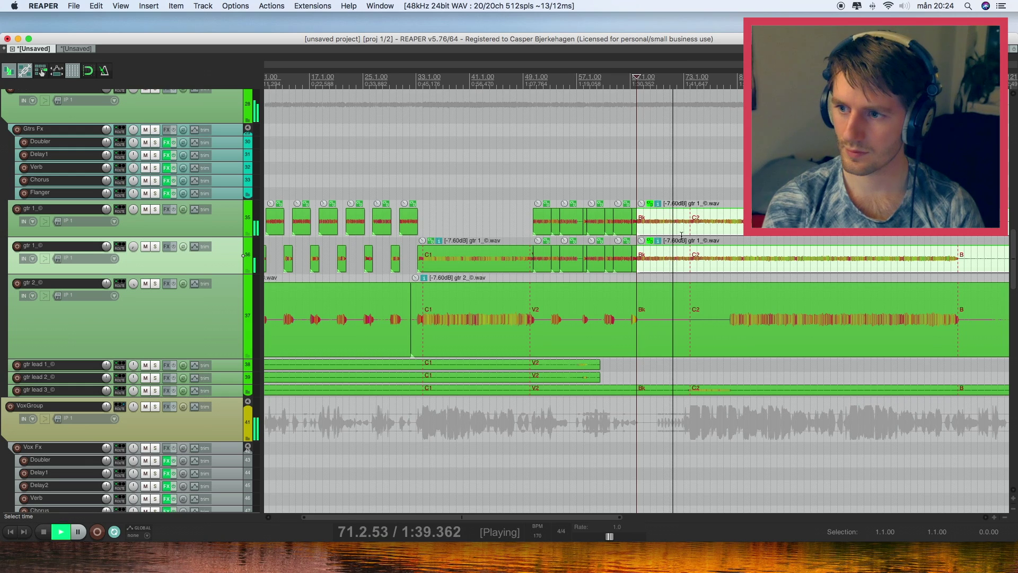
Play the sections from marker C2 up to marker B to hear the guitar parts in the mix
{"action": "scroll", "coordinate": [728, 245], "scroll_direction": "up", "scroll_amount": 2}
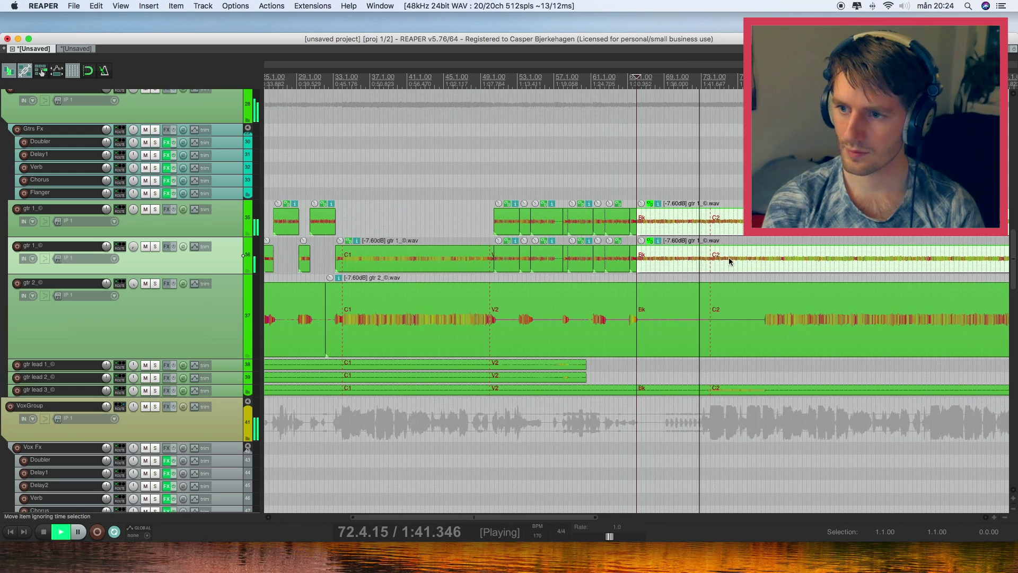
{"action": "scroll", "coordinate": [530, 249], "scroll_direction": "right", "scroll_amount": 5}
{"action": "key", "text": "space"}
{"action": "left_click", "coordinate": [537, 227]}
{"action": "scroll", "coordinate": [554, 236], "scroll_direction": "up", "scroll_amount": 3}
{"action": "key", "text": "space"}
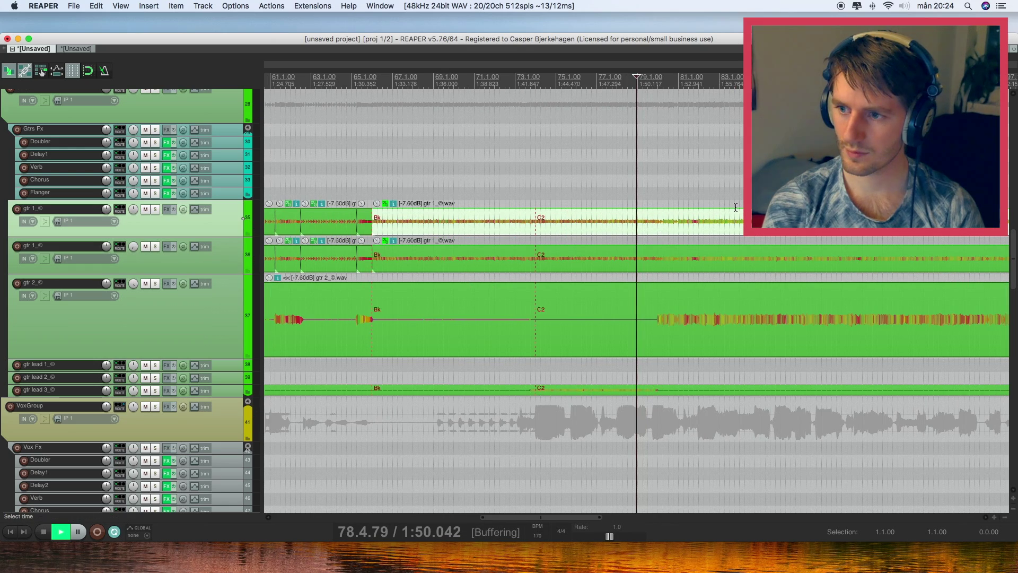
{"action": "scroll", "coordinate": [729, 182], "scroll_direction": "down", "scroll_amount": 8}
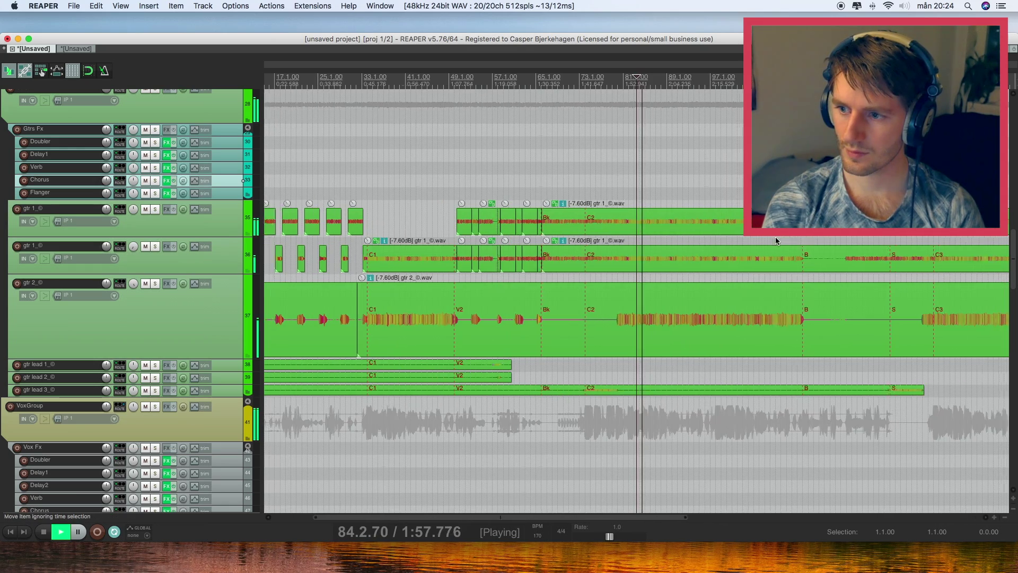
{"action": "left_click", "coordinate": [552, 76]}
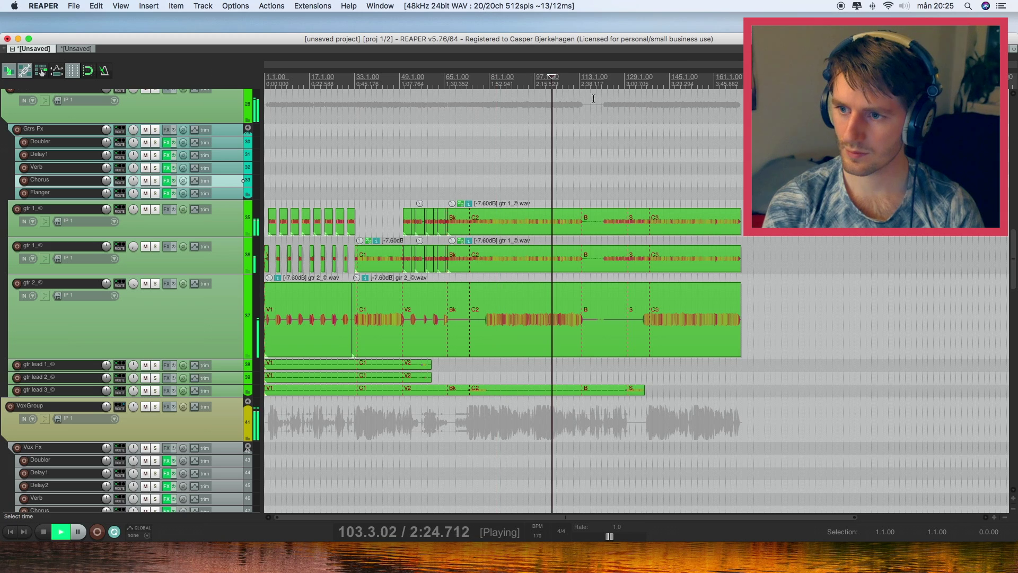
{"action": "scroll", "coordinate": [615, 183], "scroll_direction": "up", "scroll_amount": 5}
{"action": "scroll", "coordinate": [589, 196], "scroll_direction": "down", "scroll_amount": 2}
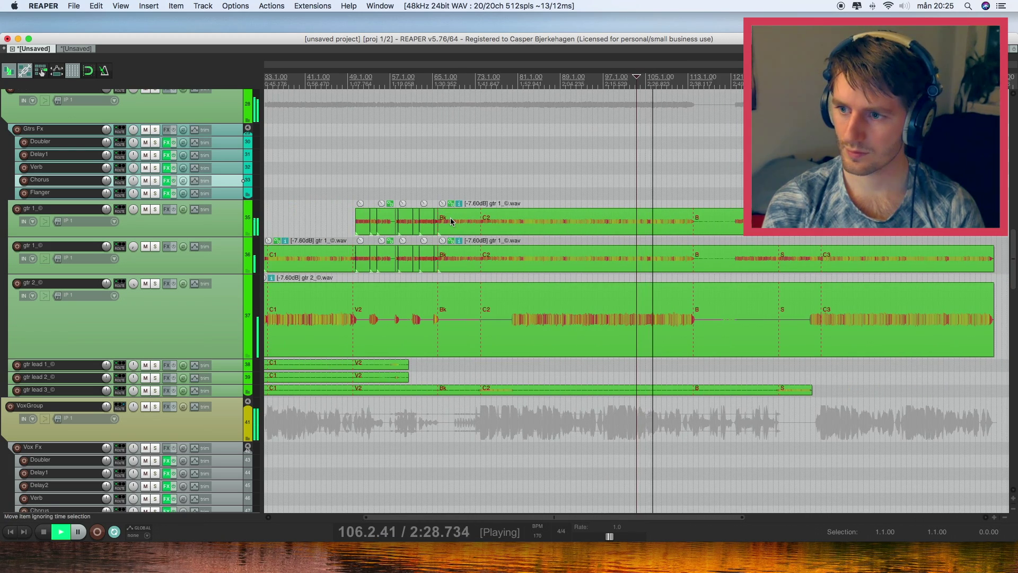
{"action": "mouse_move", "coordinate": [441, 227]}
{"action": "left_mouse_down"}
{"action": "mouse_move", "coordinate": [478, 227]}
{"action": "mouse_move", "coordinate": [448, 227]}
{"action": "mouse_move", "coordinate": [456, 229]}
{"action": "left_mouse_up"}
{"action": "key", "text": "super+z"}
{"action": "left_click", "coordinate": [460, 227]}
{"action": "key", "text": "super+z"}
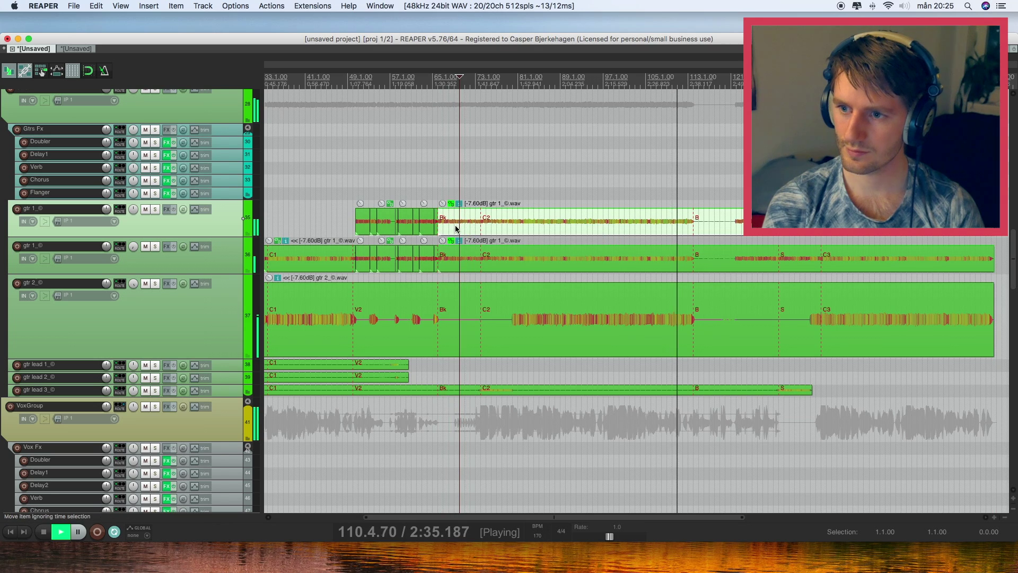
Split the grouped gtr 1 items in the gap after marker B, around bar 118, and delete the lower track's piece starting at marker Bk
{"action": "left_click", "coordinate": [716, 230]}
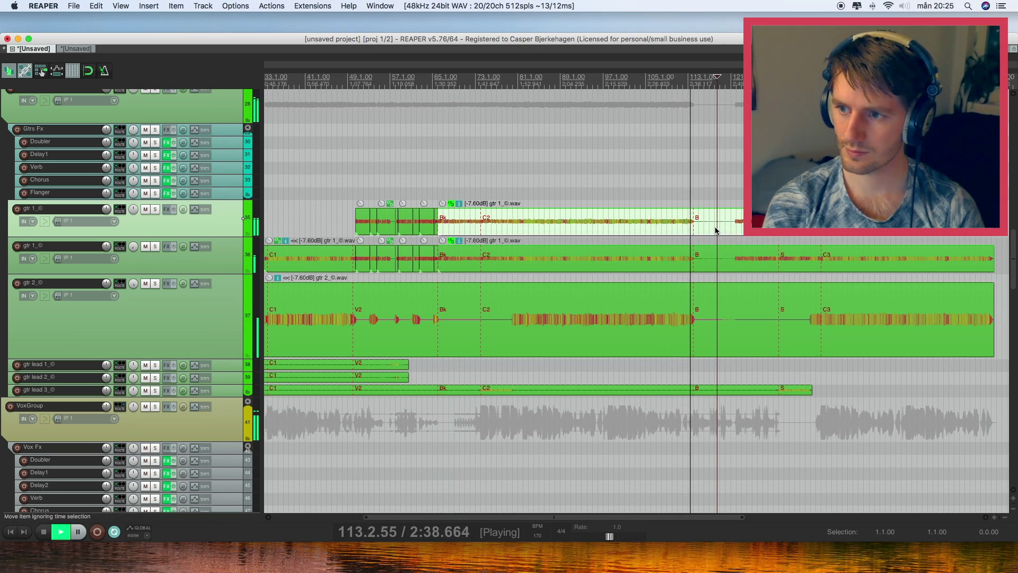
{"action": "key", "text": "s"}
{"action": "left_click", "coordinate": [661, 259]}
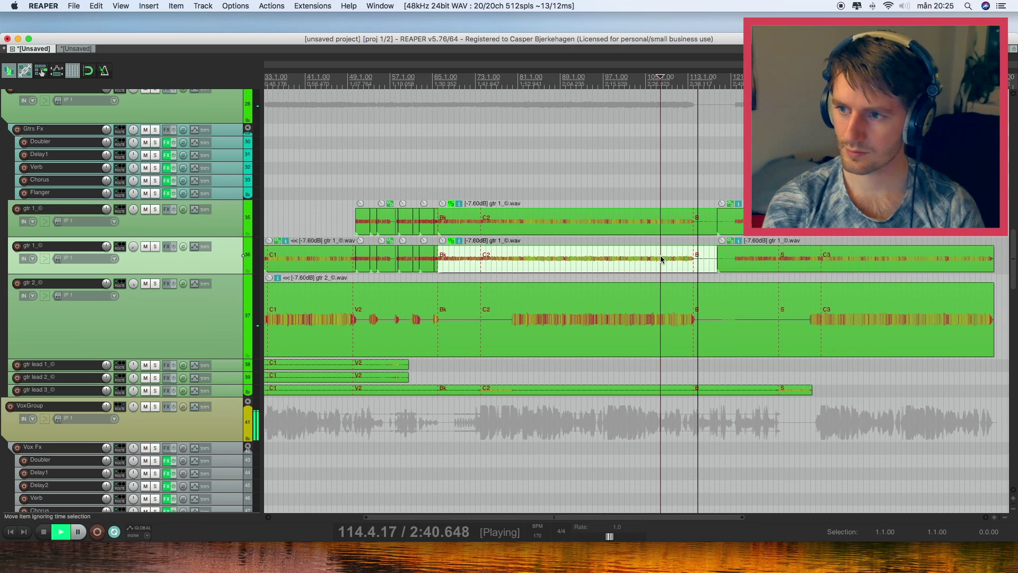
{"action": "key", "text": "Delete"}
Play through the closing sections and delete the lower gtr 1 item that spans markers S and C3
{"action": "left_click", "coordinate": [728, 77]}
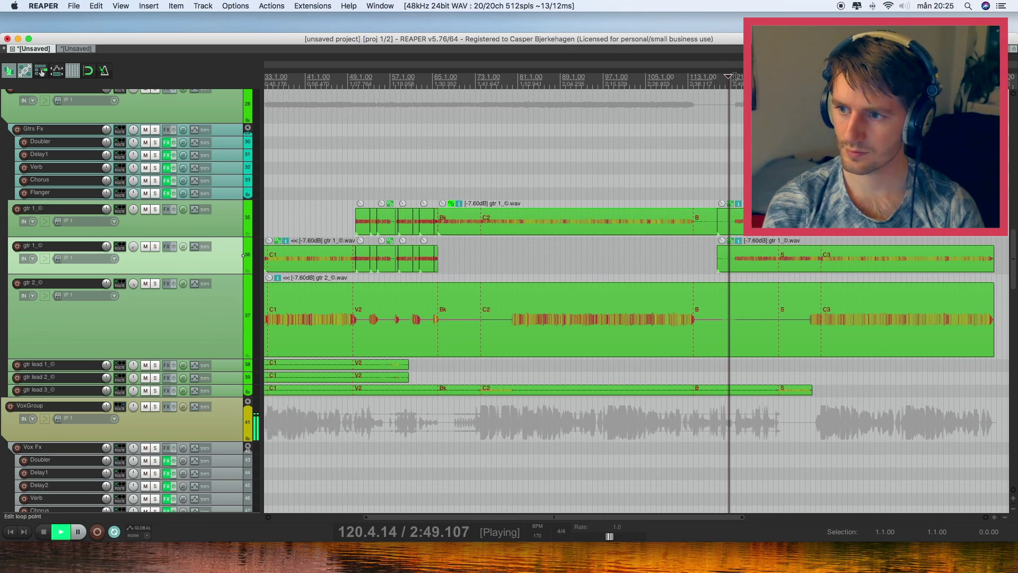
{"action": "scroll", "coordinate": [716, 227], "scroll_direction": "up", "scroll_amount": 4}
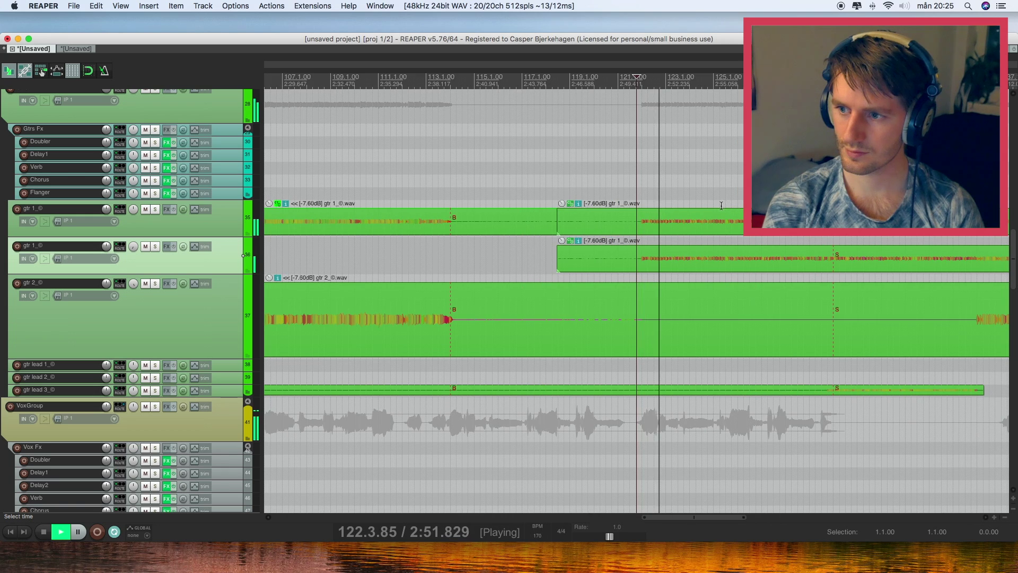
{"action": "scroll", "coordinate": [714, 227], "scroll_direction": "down", "scroll_amount": 4}
{"action": "left_click", "coordinate": [755, 77]}
{"action": "left_click", "coordinate": [860, 77]}
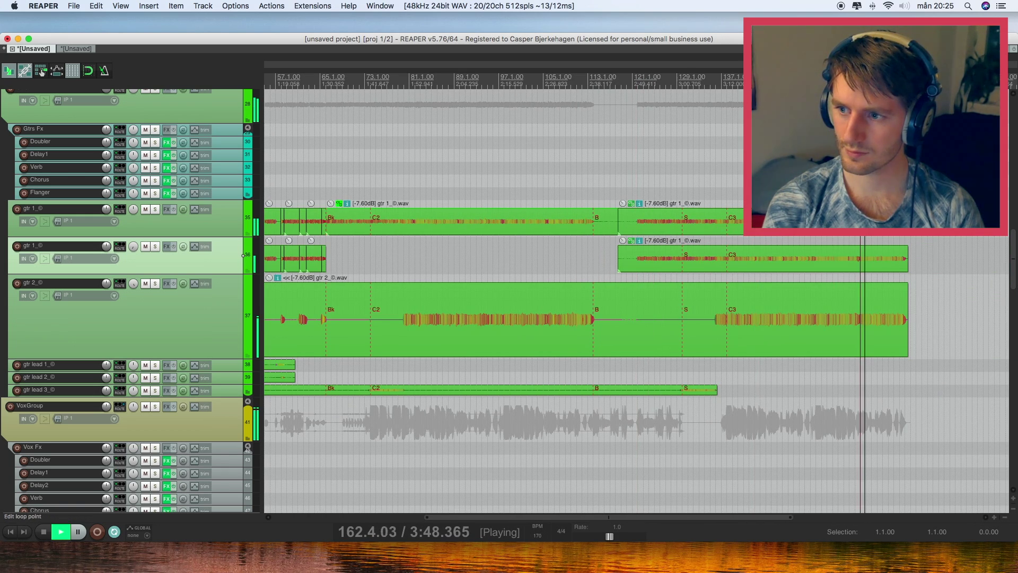
{"action": "left_click", "coordinate": [705, 266]}
{"action": "key", "text": "Delete"}
Play verse 2, including the part just after marker V2, to check the split gtr 1 phrases
{"action": "scroll", "coordinate": [409, 249], "scroll_direction": "down", "scroll_amount": 4}
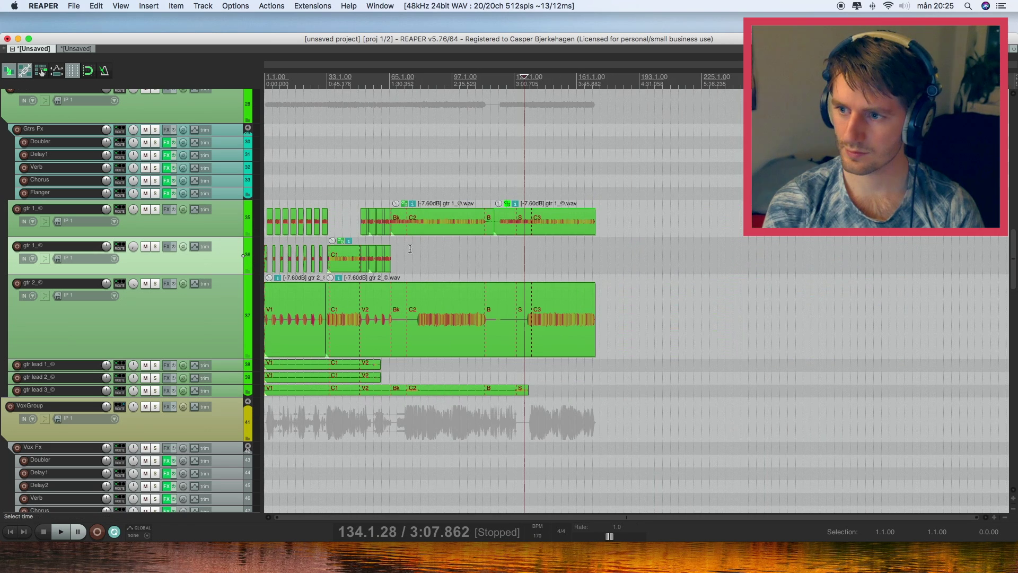
{"action": "left_click", "coordinate": [277, 76]}
{"action": "scroll", "coordinate": [551, 127], "scroll_direction": "up", "scroll_amount": 4}
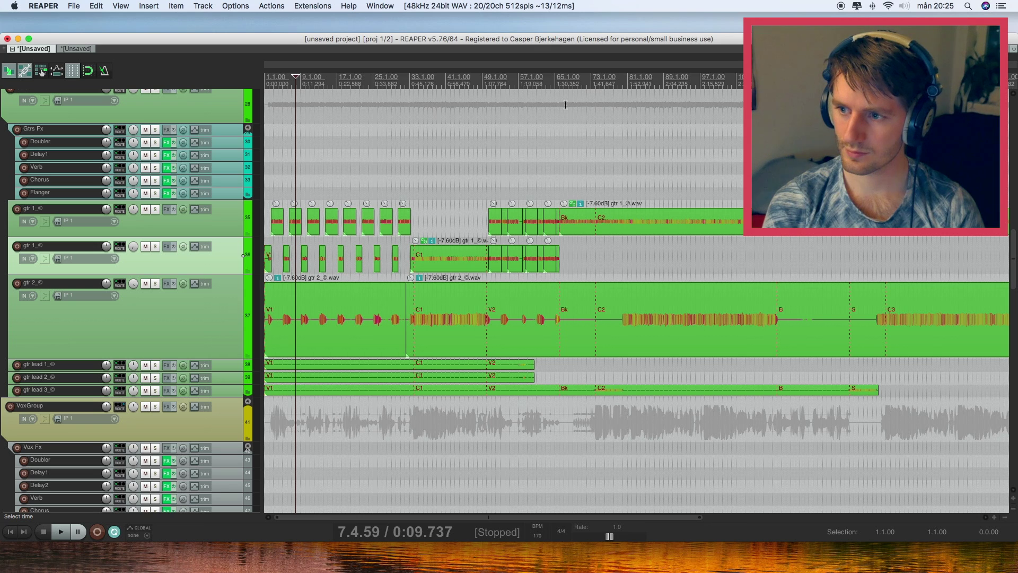
{"action": "left_click", "coordinate": [516, 79]}
{"action": "key", "text": "space"}
{"action": "scroll", "coordinate": [675, 148], "scroll_direction": "up", "scroll_amount": 1}
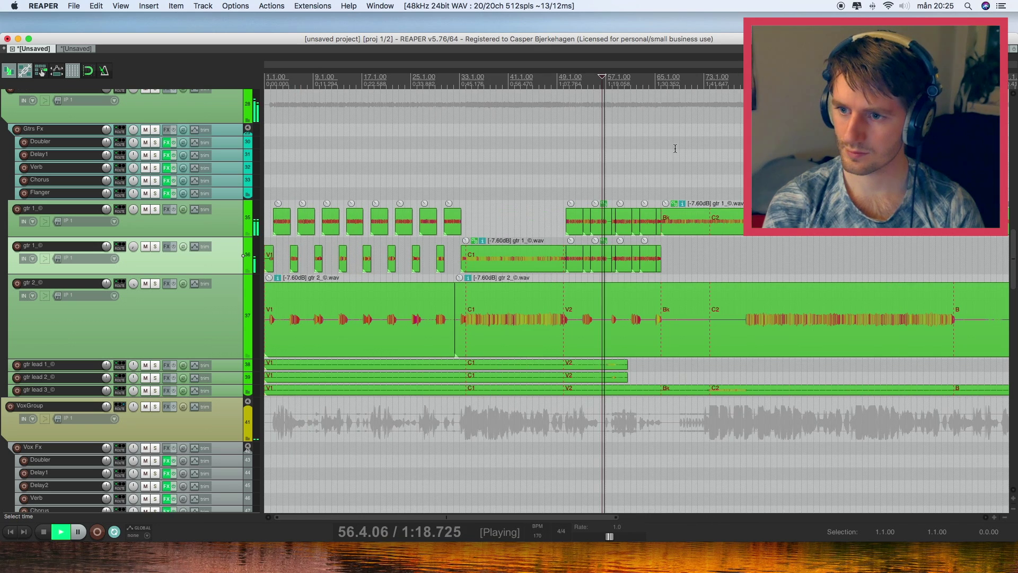
{"action": "scroll", "coordinate": [675, 179], "scroll_direction": "up", "scroll_amount": 3}
{"action": "key", "text": "space"}
{"action": "left_click", "coordinate": [542, 80]}
{"action": "key", "text": "space"}
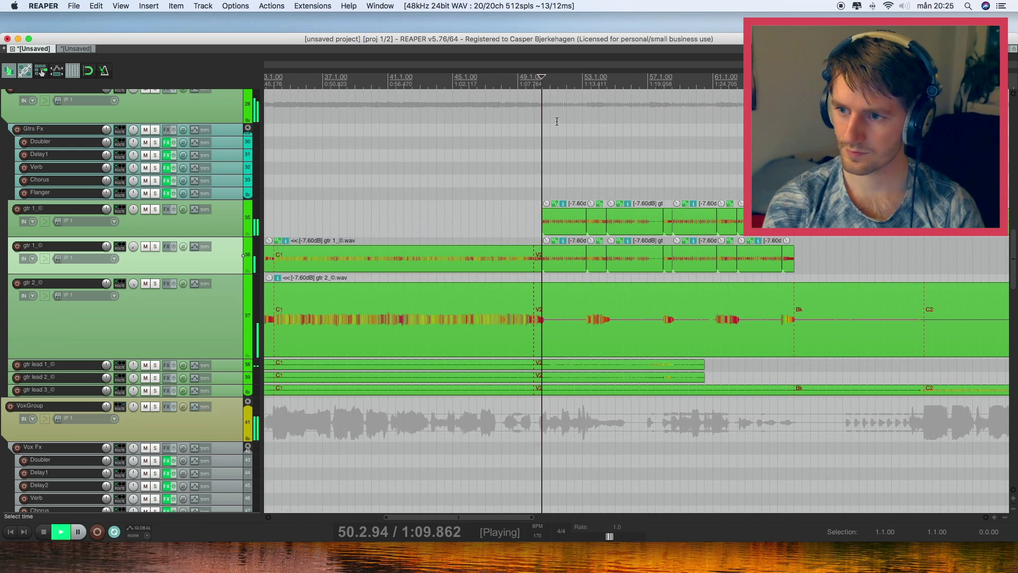
Keep only the bar 53 phrase on the lower gtr 1 track by deleting its neighbouring pieces there and its duplicate on the upper track
{"action": "scroll", "coordinate": [610, 186], "scroll_direction": "up", "scroll_amount": 2}
{"action": "left_click", "coordinate": [667, 259]}
{"action": "key", "text": "Delete"}
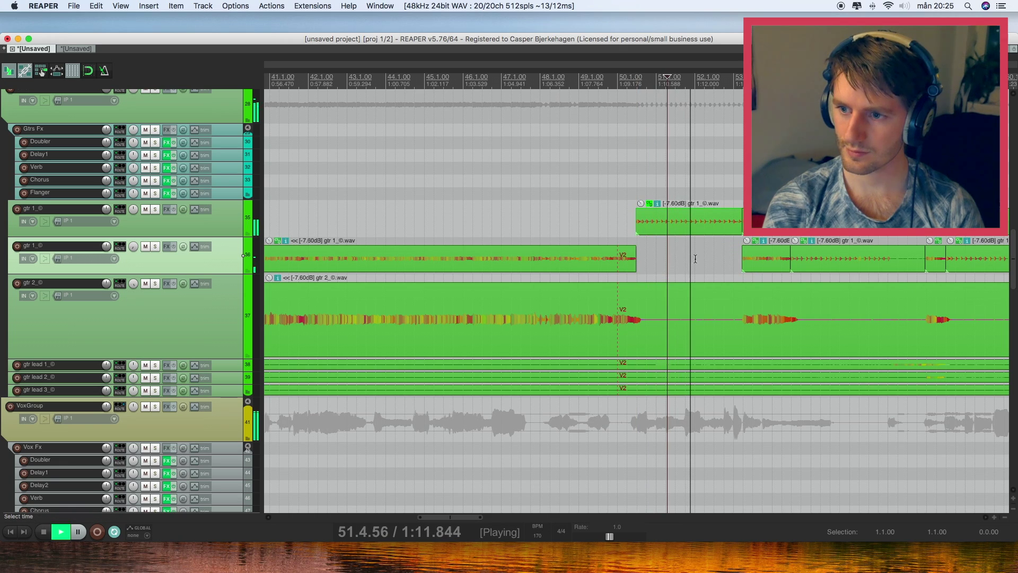
{"action": "left_click", "coordinate": [780, 222]}
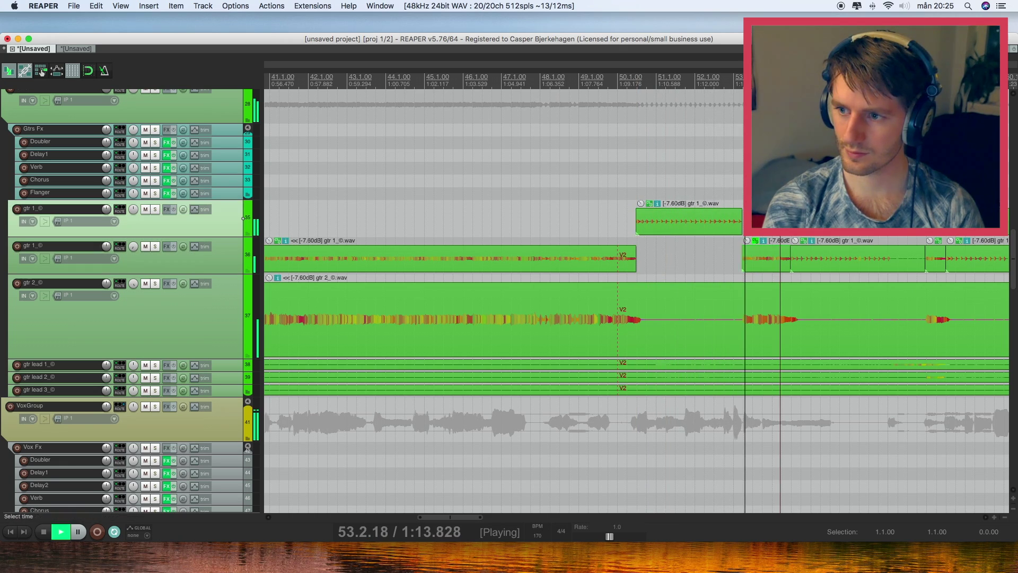
{"action": "left_click", "coordinate": [843, 258]}
{"action": "key", "text": "Delete"}
Delete the upper gtr 1 copy of the short phrase near bar 58 and the lower track's piece following it
{"action": "left_click", "coordinate": [932, 222]}
{"action": "key", "text": "Delete"}
{"action": "left_click", "coordinate": [955, 256]}
{"action": "key", "text": "Delete"}
{"action": "scroll", "coordinate": [953, 253], "scroll_direction": "down", "scroll_amount": 3}
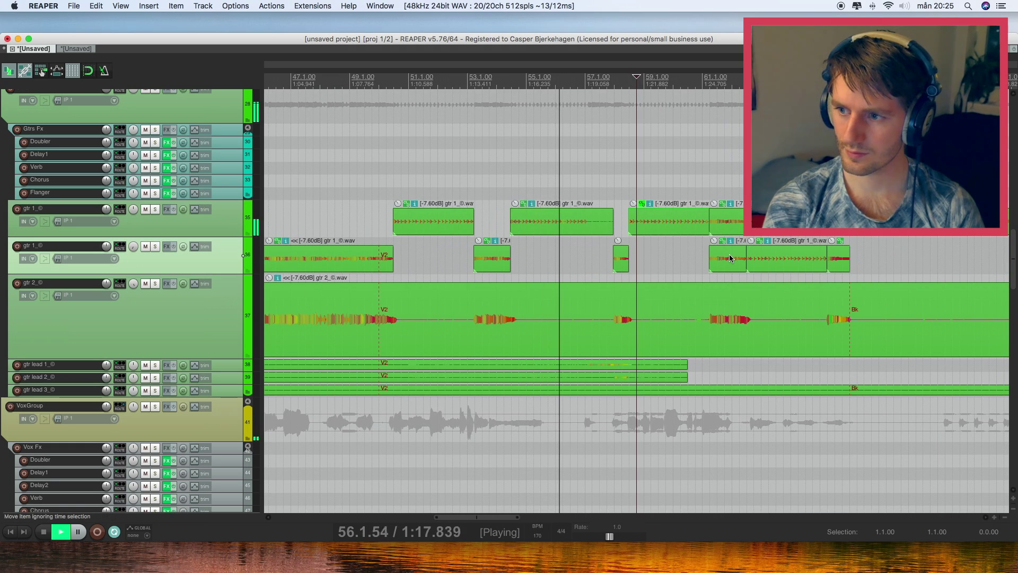
Delete the upper gtr 1 copies of the bar 61 and bar 65 phrases and the lower track's piece between them
{"action": "left_click", "coordinate": [730, 223]}
{"action": "key", "text": "Delete"}
{"action": "left_click", "coordinate": [771, 263]}
{"action": "key", "text": "Delete"}
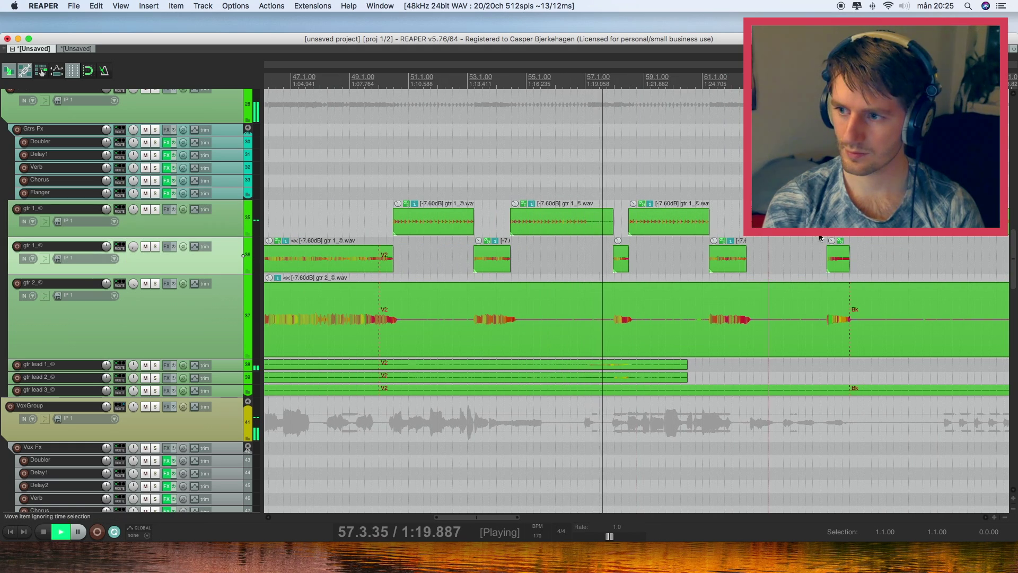
{"action": "left_click", "coordinate": [836, 223]}
{"action": "scroll", "coordinate": [628, 142], "scroll_direction": "down", "scroll_amount": 3}
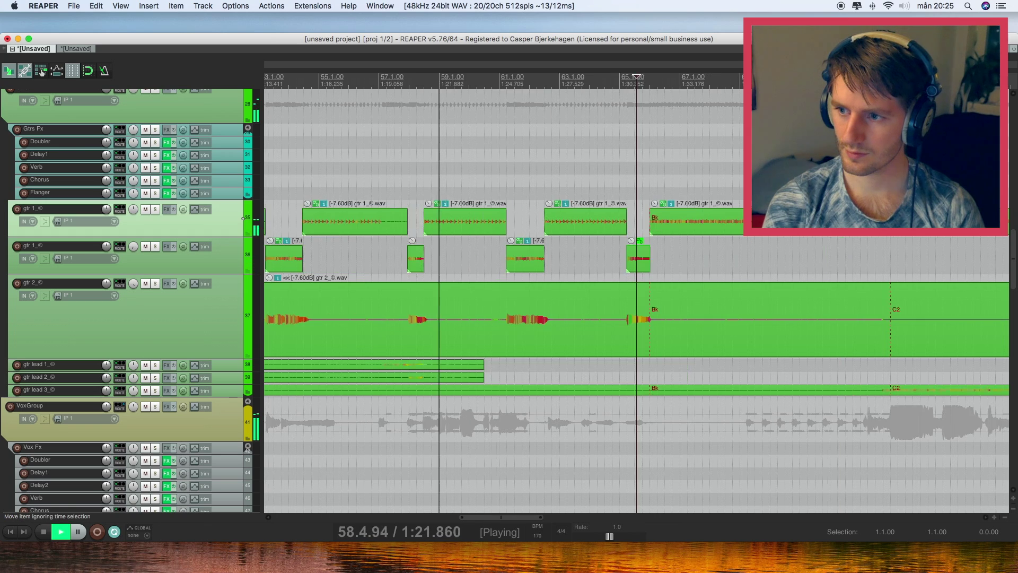
Play from the end of verse 2 into the section after marker C2 to check the separated gtr 1 parts
{"action": "left_click", "coordinate": [607, 79]}
{"action": "left_click", "coordinate": [640, 78]}
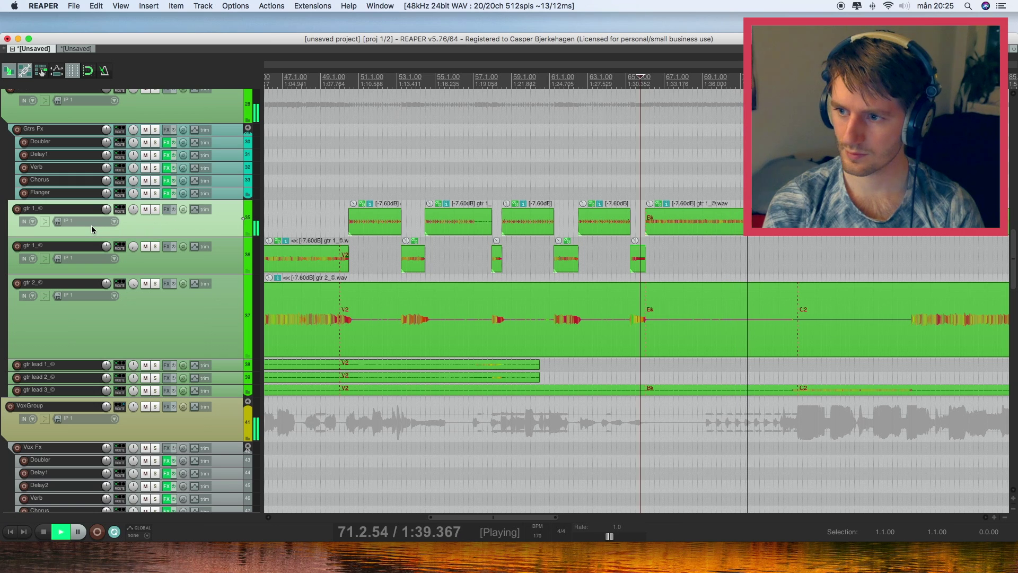
{"action": "scroll", "coordinate": [617, 231], "scroll_direction": "down", "scroll_amount": 2}
{"action": "scroll", "coordinate": [617, 230], "scroll_direction": "down", "scroll_amount": 4}
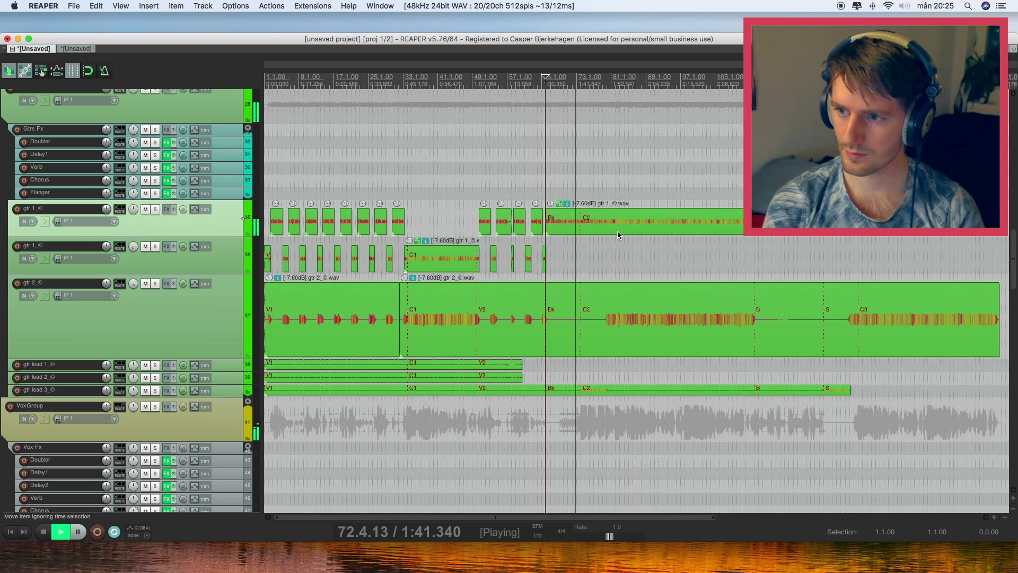
{"action": "left_click", "coordinate": [566, 78]}
{"action": "left_click", "coordinate": [504, 77]}
{"action": "scroll", "coordinate": [682, 250], "scroll_direction": "up", "scroll_amount": 5}
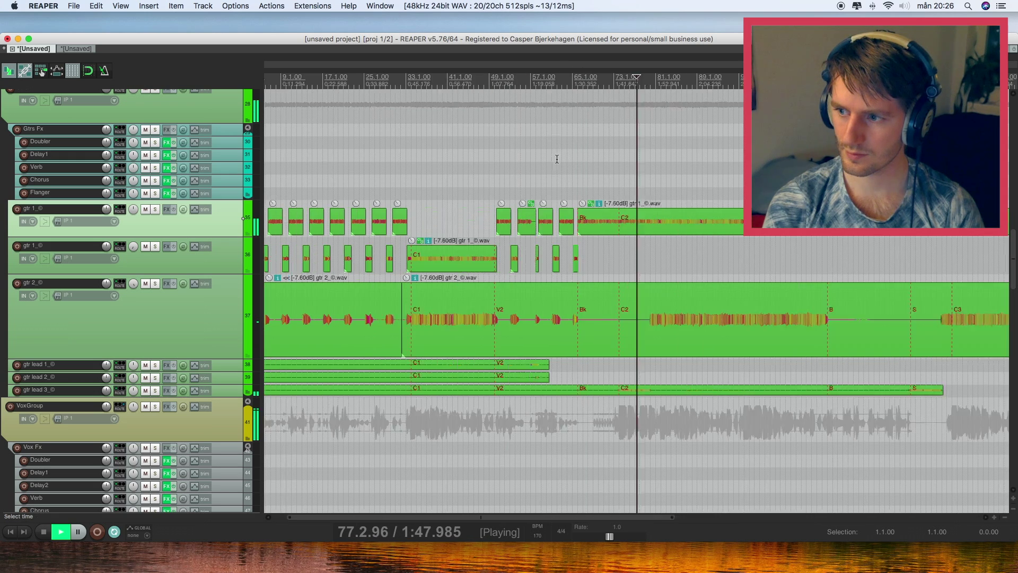
{"action": "scroll", "coordinate": [682, 250], "scroll_direction": "up", "scroll_amount": 2}
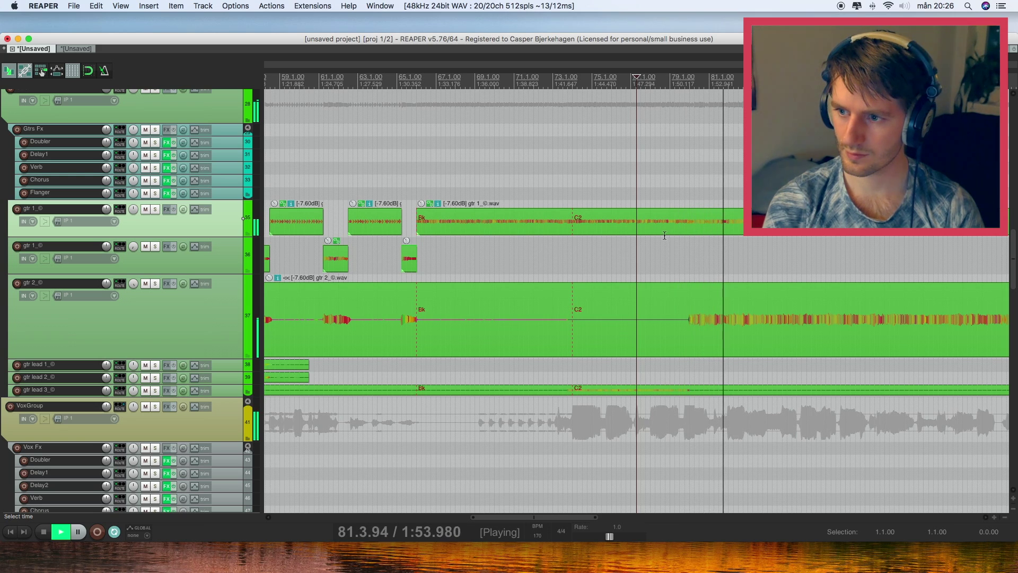
{"action": "scroll", "coordinate": [582, 236], "scroll_direction": "down", "scroll_amount": 3}
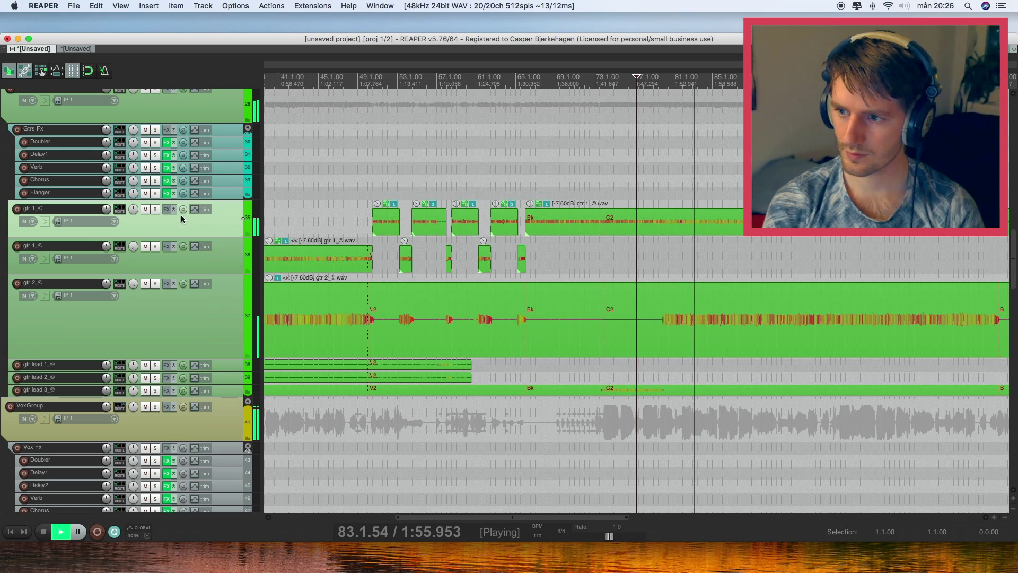
Move the gtr 1 item starting at marker Bk down to the lower gtr 1 track, soloing the upper track briefly to check it
{"action": "left_click", "coordinate": [154, 210]}
{"action": "left_click_drag", "start_coordinate": [631, 222], "coordinate": [631, 255]}
{"action": "scroll", "coordinate": [630, 255], "scroll_direction": "down", "scroll_amount": 3}
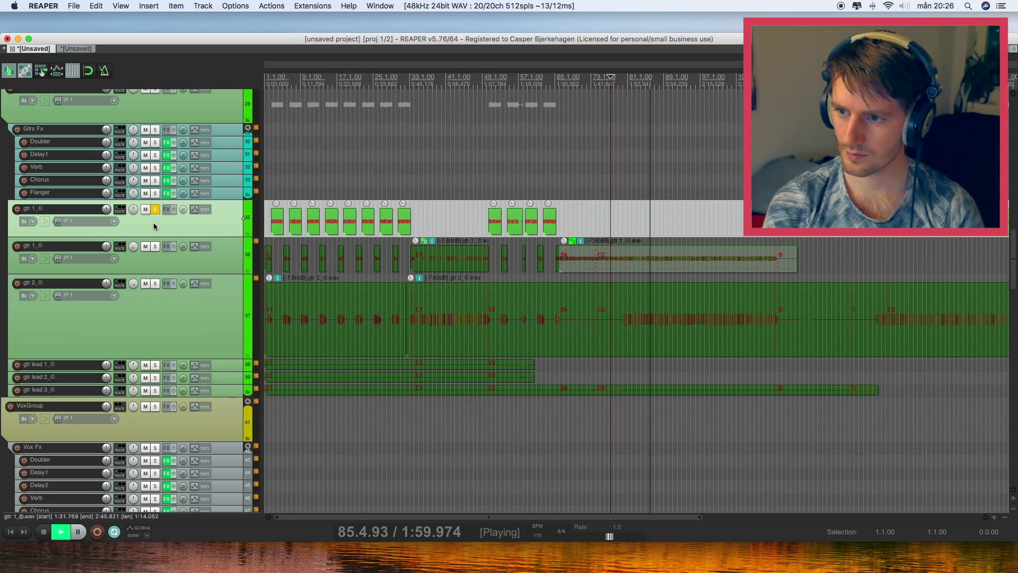
{"action": "left_click", "coordinate": [155, 209]}
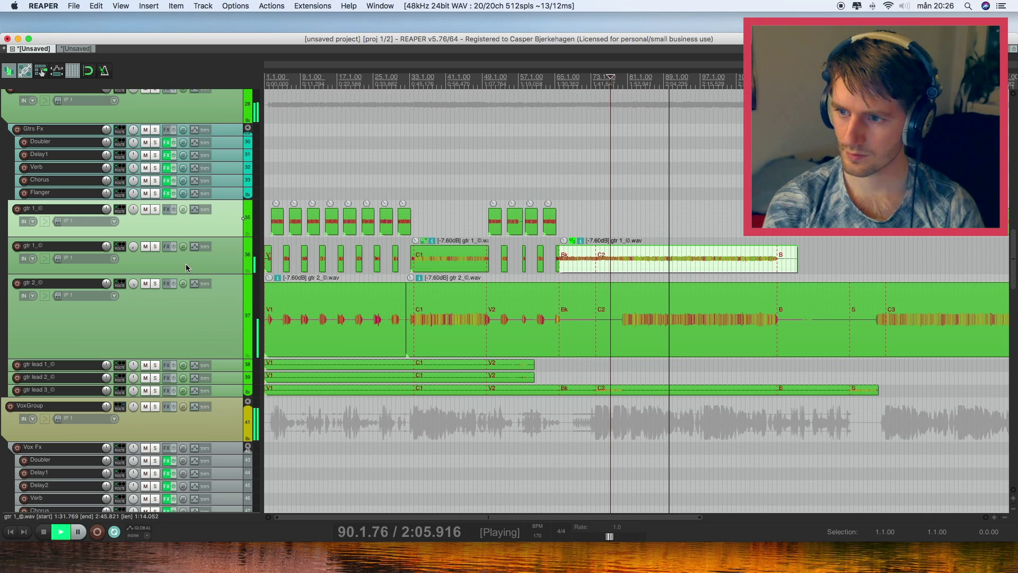
Solo the lower gtr 1 and gtr 2 tracks briefly to hear them on their own, and clear the solos
{"action": "left_click", "coordinate": [155, 246]}
{"action": "left_click", "coordinate": [155, 284]}
{"action": "left_click", "coordinate": [155, 284], "text": "super"}
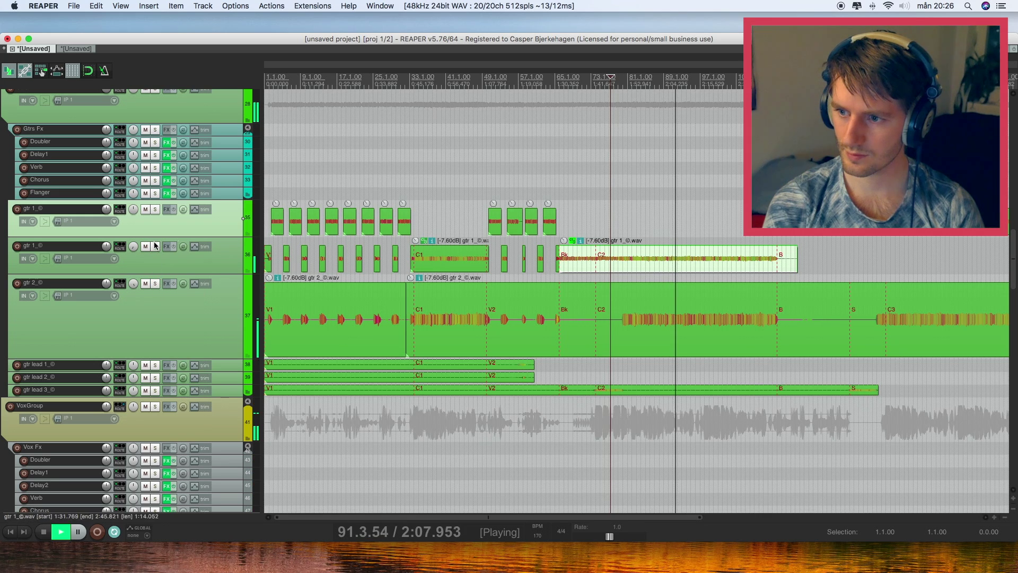
Move the final gtr 1 item, spanning markers S and C3, from the upper to the lower gtr 1 track
{"action": "left_click", "coordinate": [810, 80]}
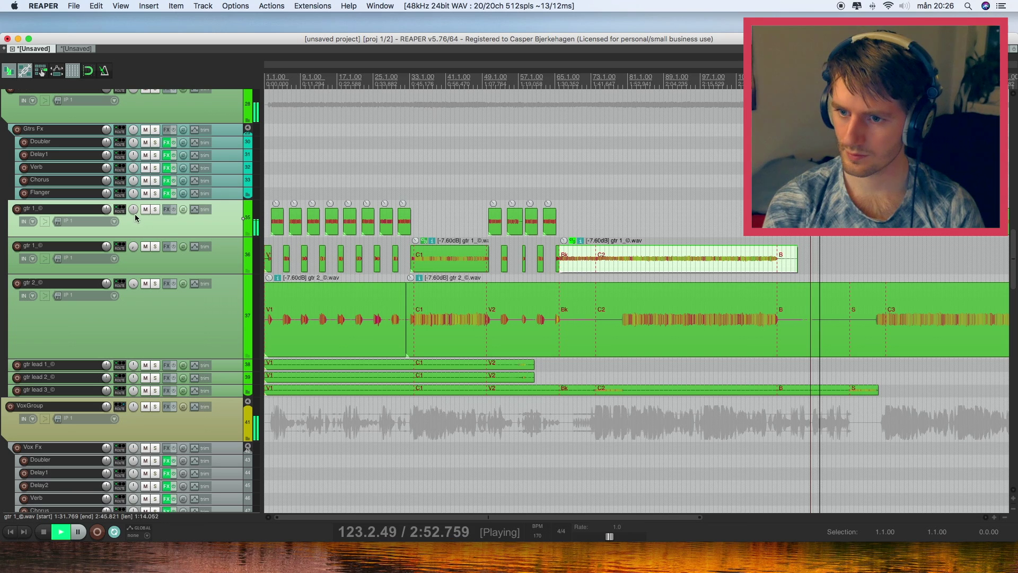
{"action": "left_click_drag", "start_coordinate": [847, 225], "coordinate": [848, 263]}
{"action": "scroll", "coordinate": [847, 272], "scroll_direction": "down", "scroll_amount": 2}
{"action": "scroll", "coordinate": [847, 273], "scroll_direction": "down", "scroll_amount": 5}
{"action": "scroll", "coordinate": [671, 262], "scroll_direction": "up", "scroll_amount": 4}
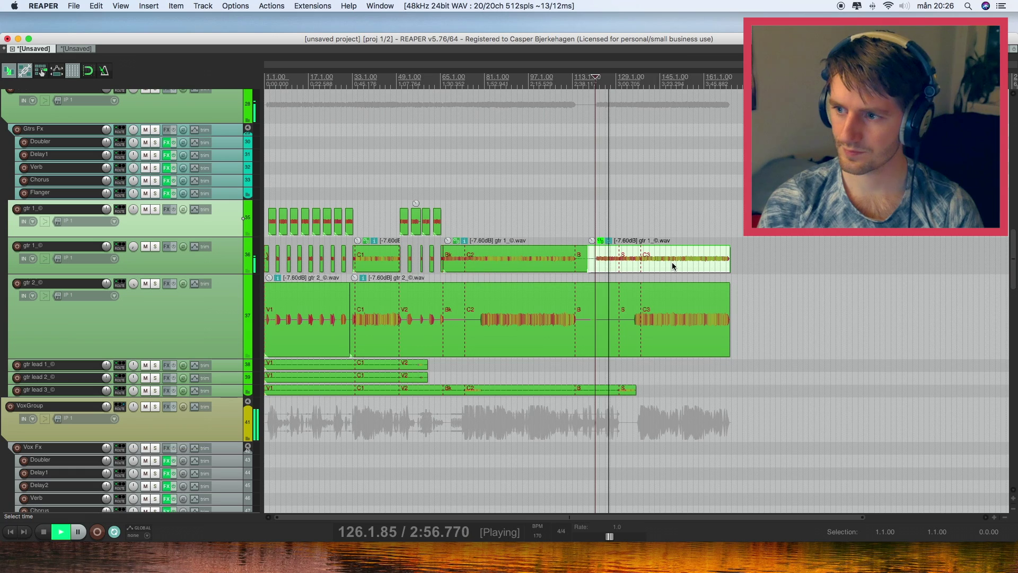
Play from marker C3, toggling solo on the lower gtr 1 and gtr 2 tracks together to compare them
{"action": "left_click", "coordinate": [642, 80]}
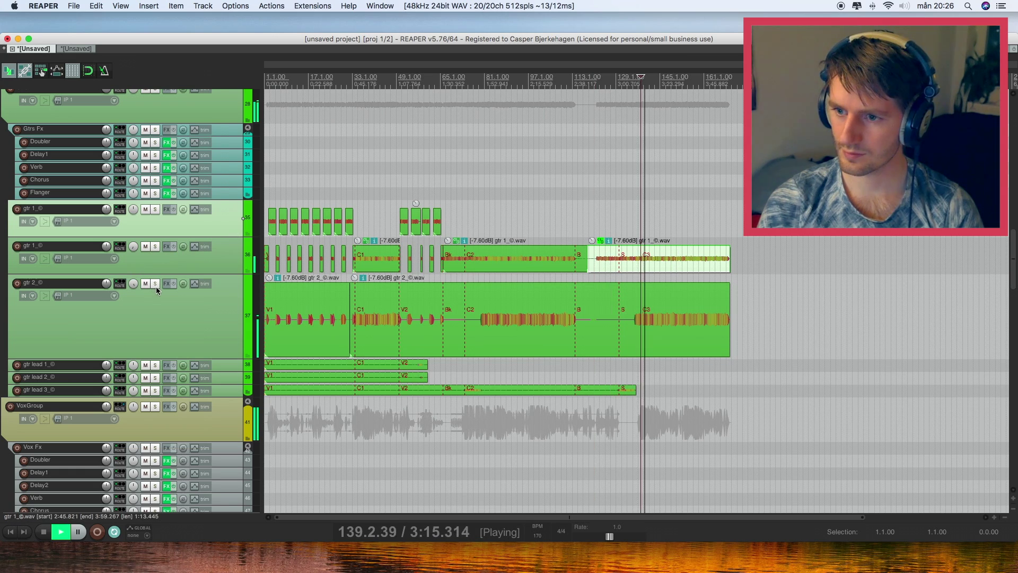
{"action": "left_click_drag", "start_coordinate": [155, 284], "coordinate": [156, 248]}
{"action": "left_click_drag", "start_coordinate": [156, 285], "coordinate": [155, 248]}
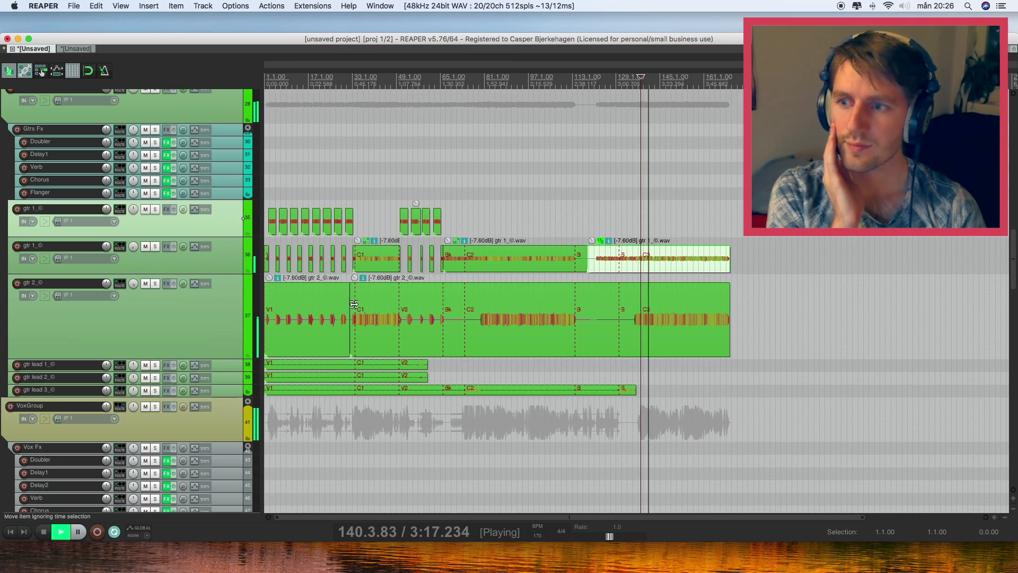
{"action": "scroll", "coordinate": [366, 301], "scroll_direction": "down", "scroll_amount": 3}
{"action": "scroll", "coordinate": [366, 301], "scroll_direction": "up", "scroll_amount": 5}
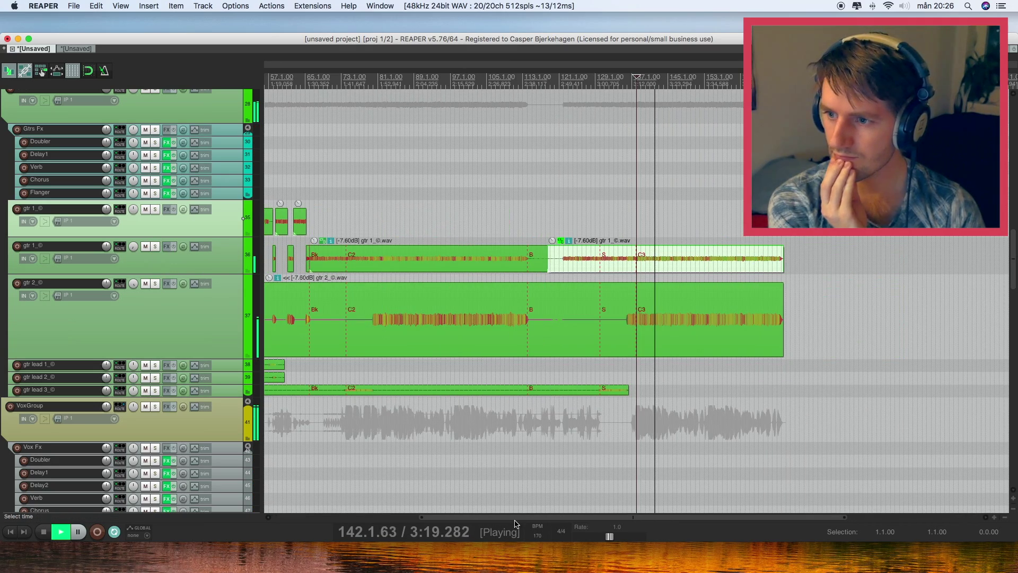
{"action": "left_click_drag", "start_coordinate": [461, 520], "coordinate": [322, 519]}
{"action": "scroll", "coordinate": [469, 380], "scroll_direction": "down", "scroll_amount": 2}
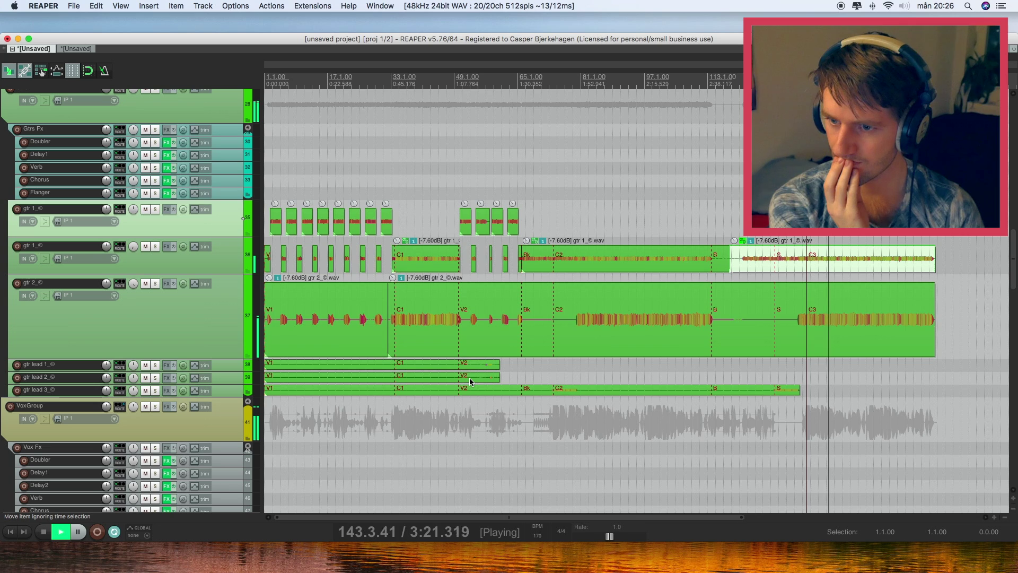
{"action": "scroll", "coordinate": [459, 371], "scroll_direction": "down", "scroll_amount": 3}
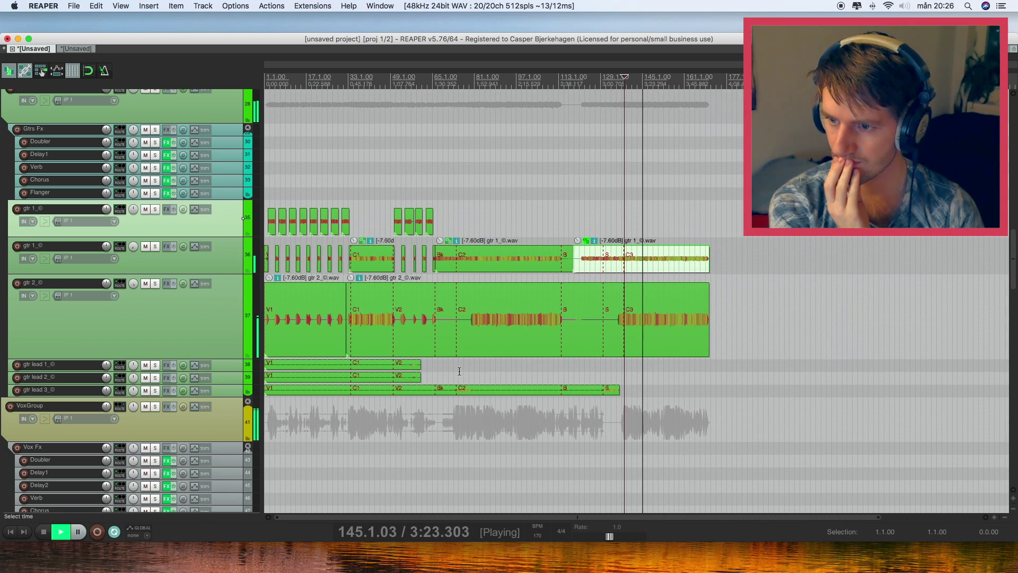
Restart playback from the beginning of the song, select the lower gtr 1 track and show the mixer
{"action": "key", "text": "space"}
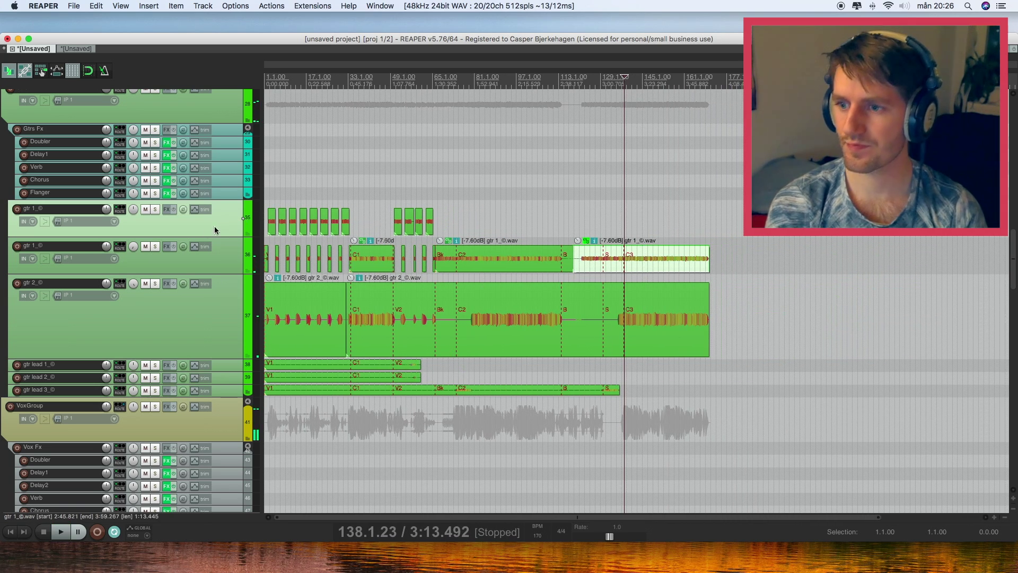
{"action": "left_click", "coordinate": [273, 175]}
{"action": "key", "text": "space"}
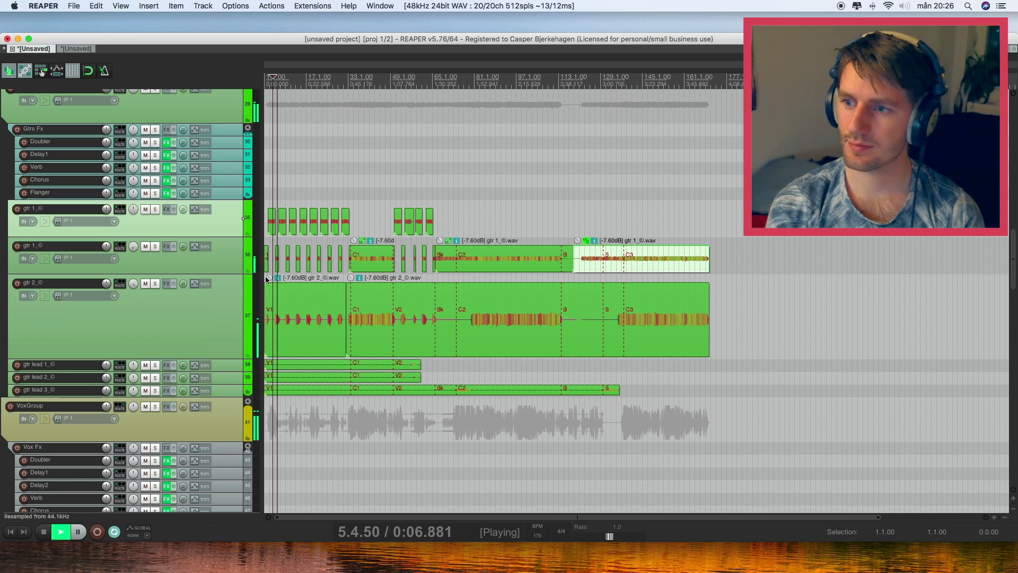
{"action": "left_click", "coordinate": [227, 267]}
{"action": "key", "text": "super+m"}
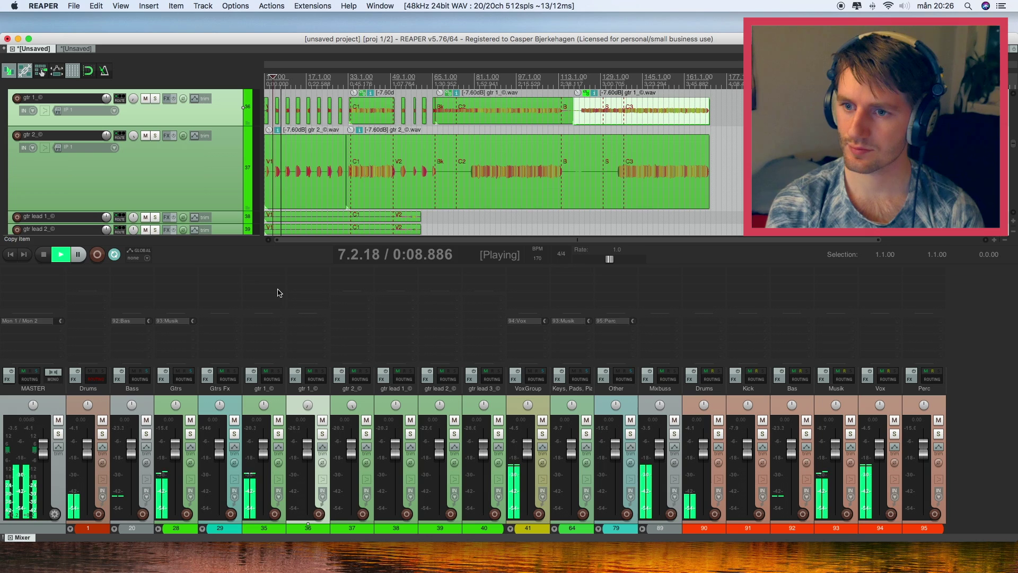
Solo the upper gtr 1 track briefly to hear it alone, and select that track
{"action": "left_click", "coordinate": [278, 434]}
{"action": "left_click", "coordinate": [278, 435]}
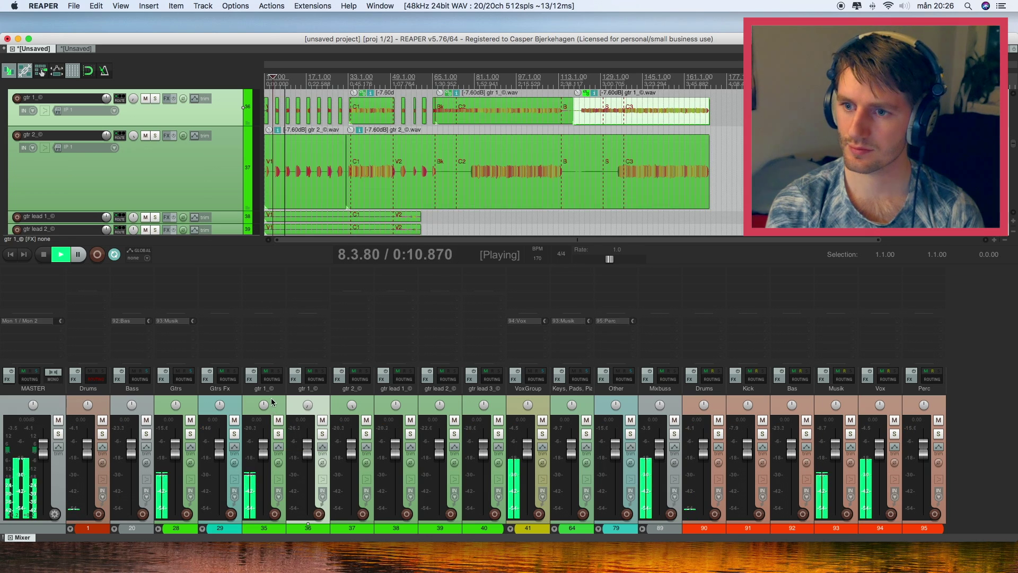
{"action": "left_click", "coordinate": [271, 401]}
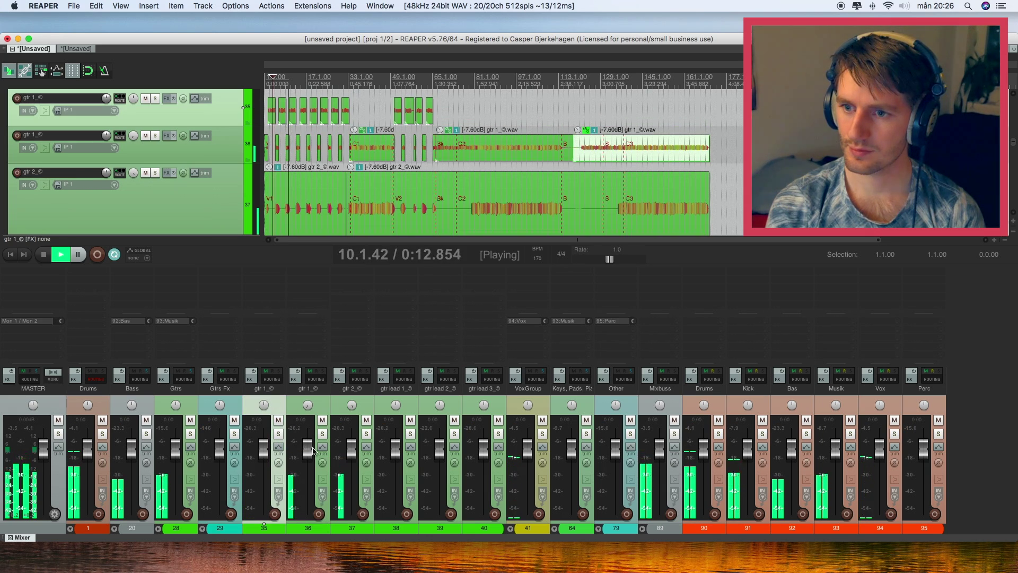
Set the item volume of all items on the lower gtr 1 and gtr 2 tracks to +0.20 dB
{"action": "left_click", "coordinate": [324, 409]}
{"action": "left_click", "coordinate": [337, 414], "text": "shift"}
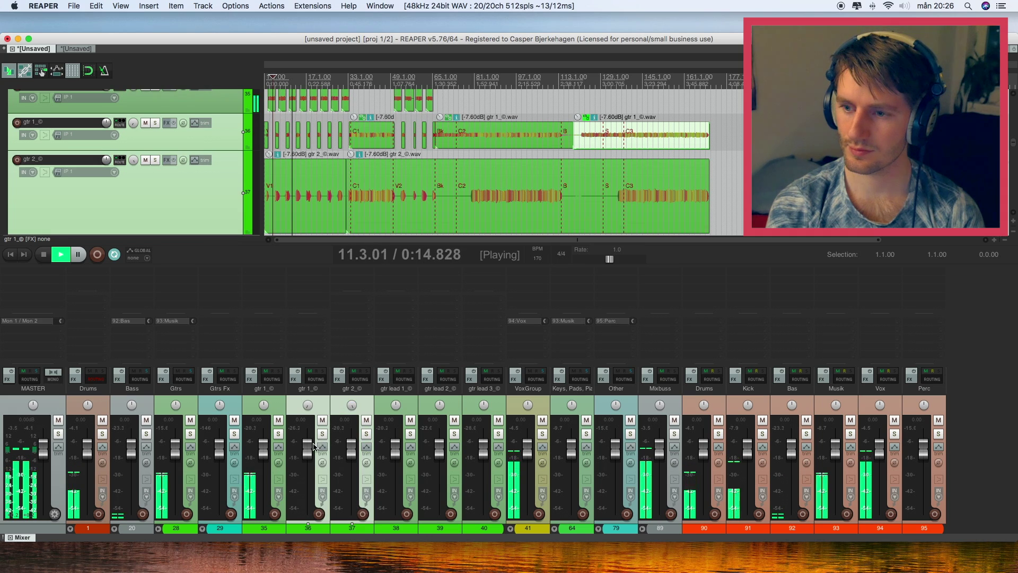
{"action": "left_click", "coordinate": [272, 175]}
{"action": "left_click", "coordinate": [603, 131]}
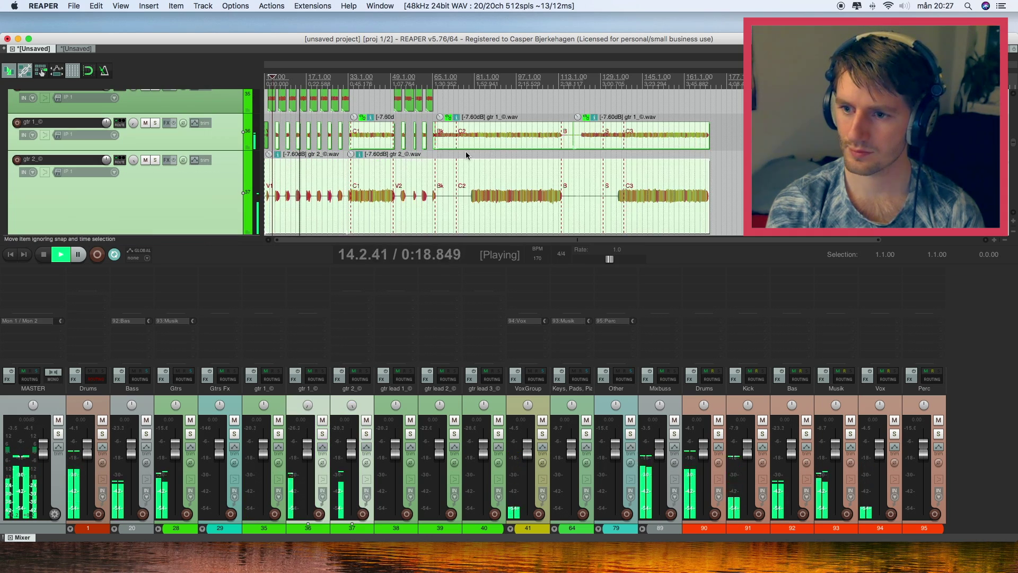
{"action": "left_click_drag", "start_coordinate": [275, 123], "coordinate": [299, 114]}
{"action": "scroll", "coordinate": [318, 175], "scroll_direction": "down", "scroll_amount": 3}
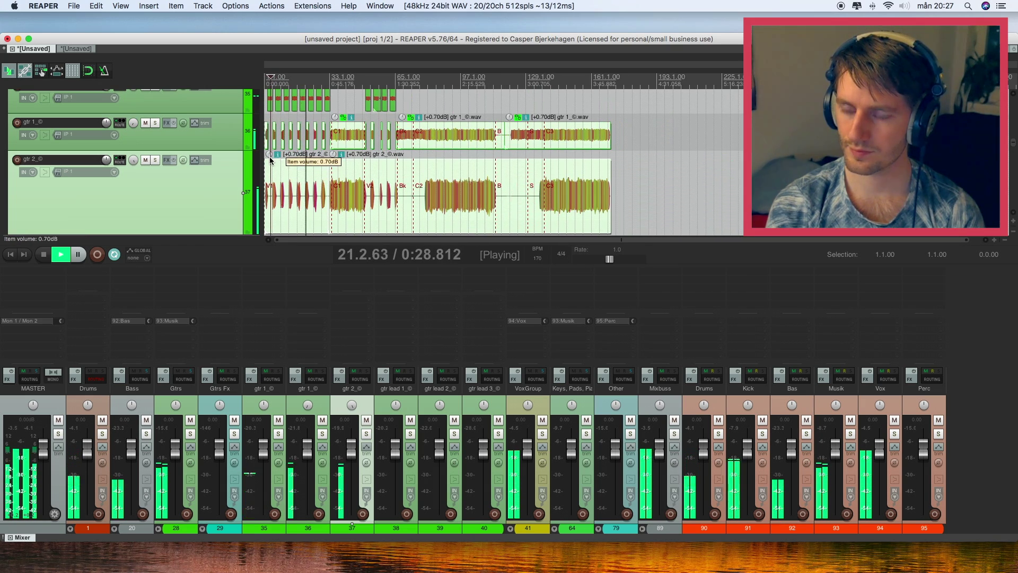
{"action": "left_click_drag", "start_coordinate": [269, 153], "coordinate": [270, 156]}
Mute the VoxGroup folder and expand it in the mixer to show its vocal tracks
{"action": "left_click", "coordinate": [275, 404]}
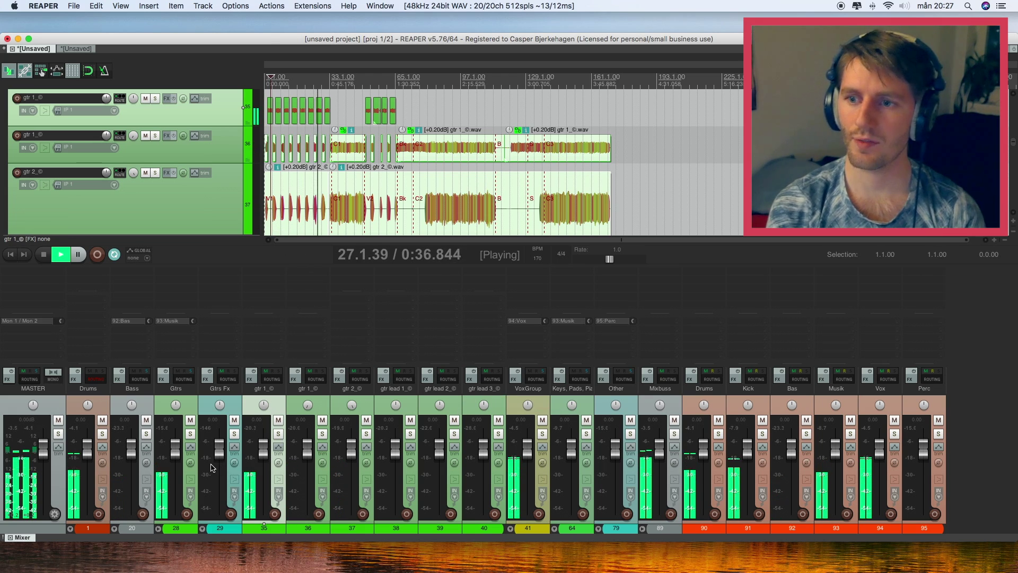
{"action": "left_click", "coordinate": [542, 419]}
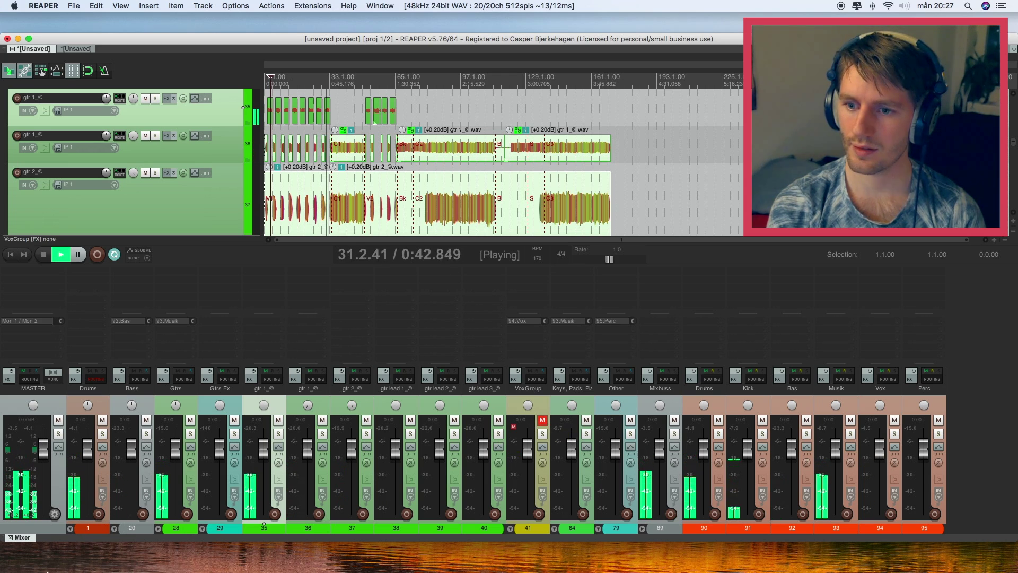
{"action": "left_click", "coordinate": [510, 528]}
{"action": "left_click_drag", "start_coordinate": [592, 530], "coordinate": [729, 537]}
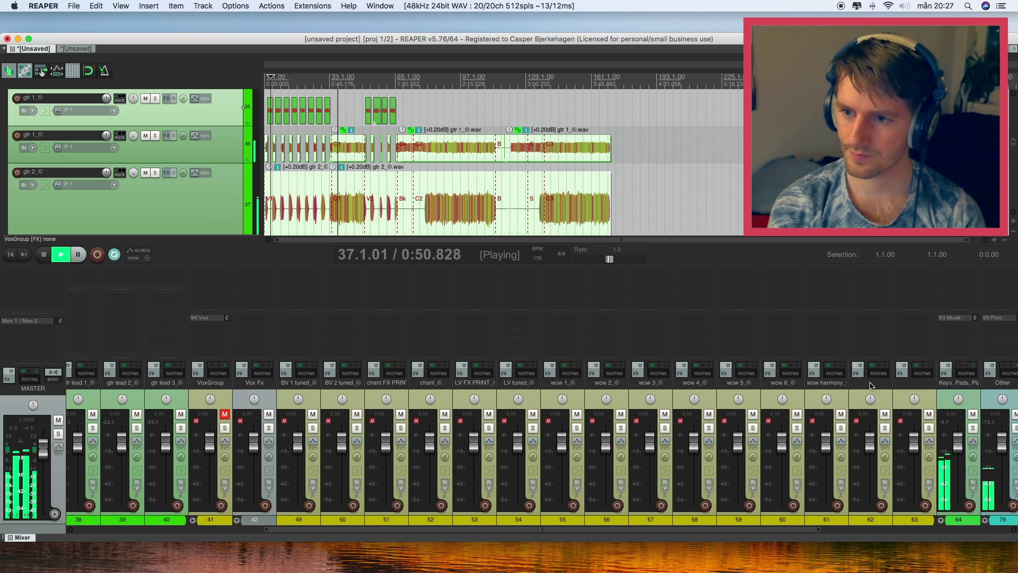
Move an empty vocal track ahead of wow 1 and make it a folder named Wow that ends with wow harmony
{"action": "left_click_drag", "start_coordinate": [871, 386], "coordinate": [550, 392]}
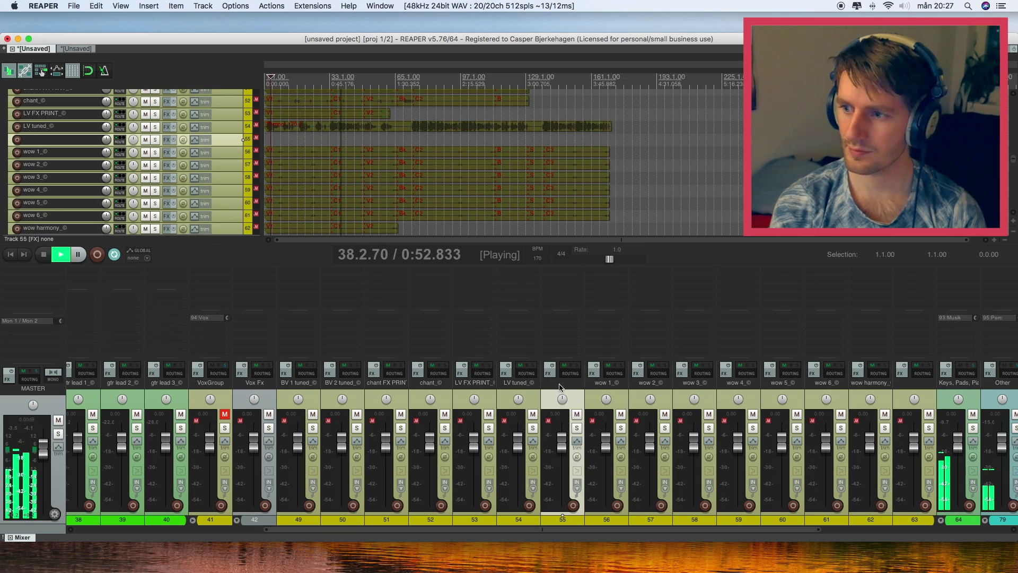
{"action": "type", "text": "Wow"}
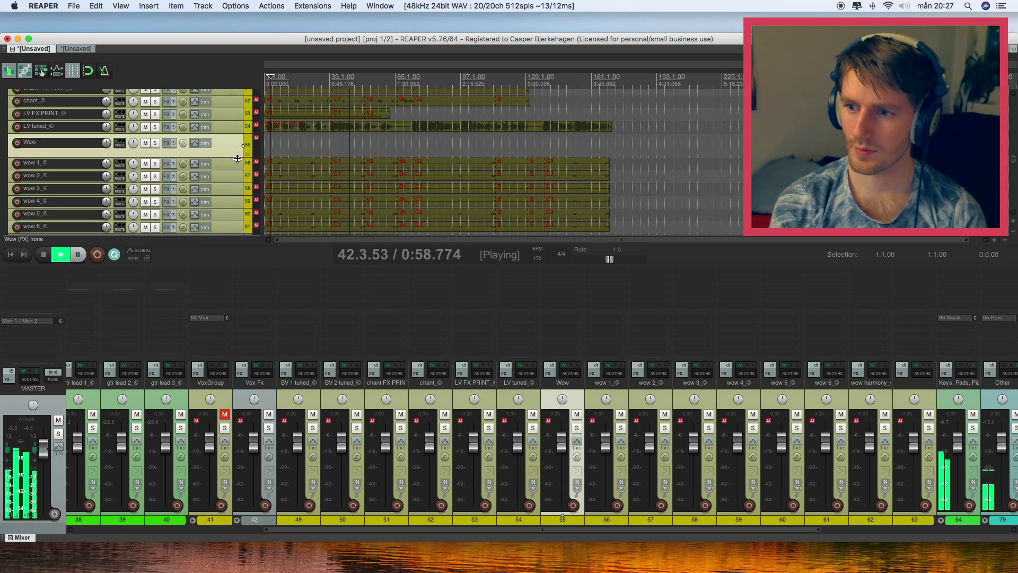
{"action": "scroll", "coordinate": [239, 154], "scroll_direction": "down", "scroll_amount": 5}
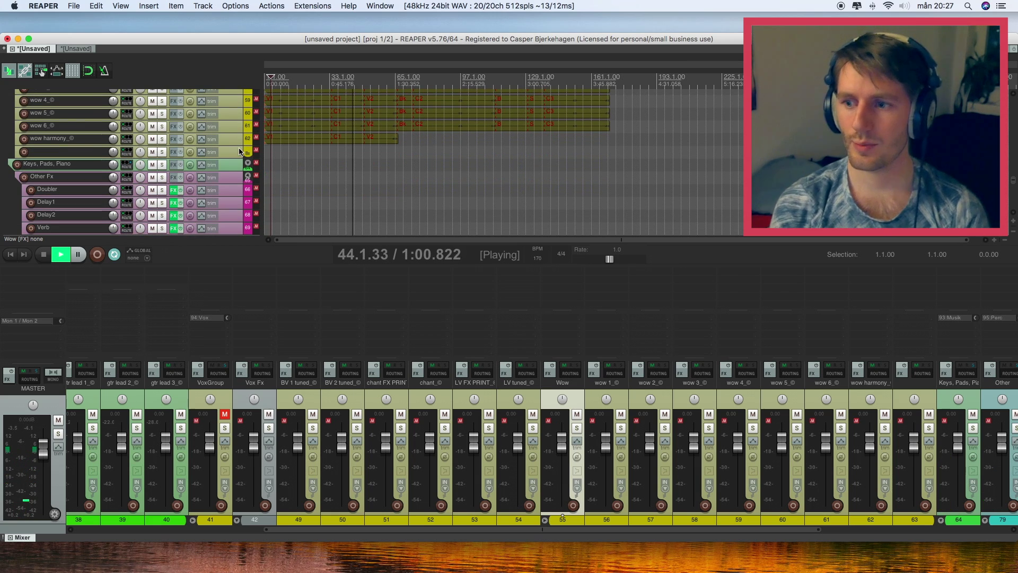
{"action": "left_click_drag", "start_coordinate": [238, 144], "coordinate": [249, 155]}
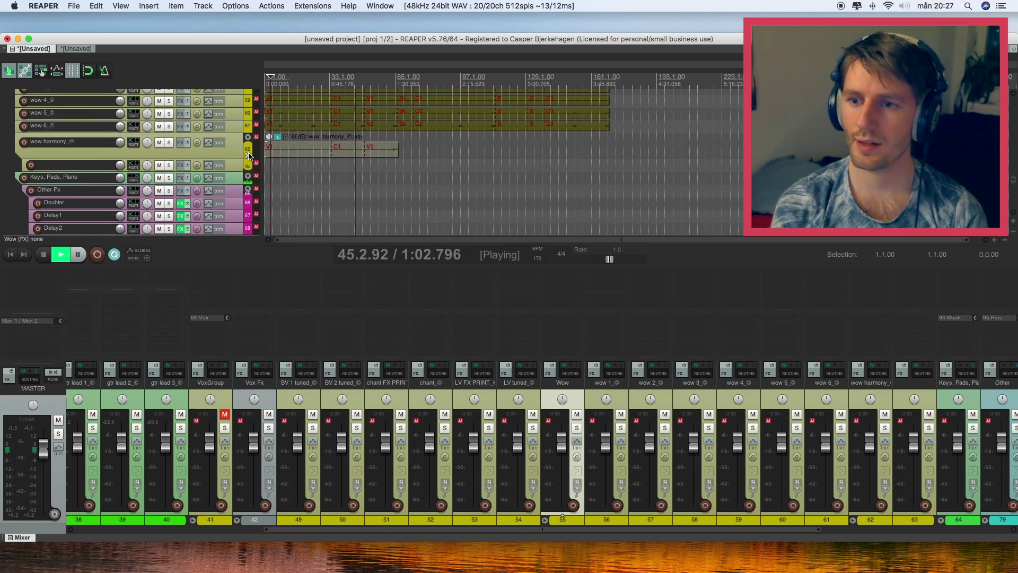
{"action": "left_click", "coordinate": [249, 158]}
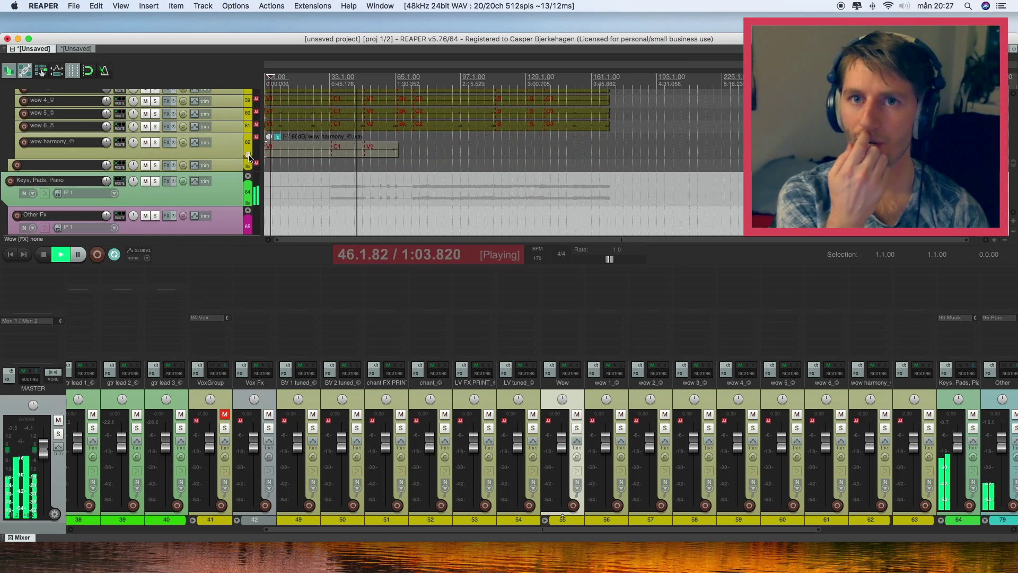
Toggle solo on the Wow folder to hear the wow vocals alone, and clear the solo
{"action": "left_click", "coordinate": [577, 428]}
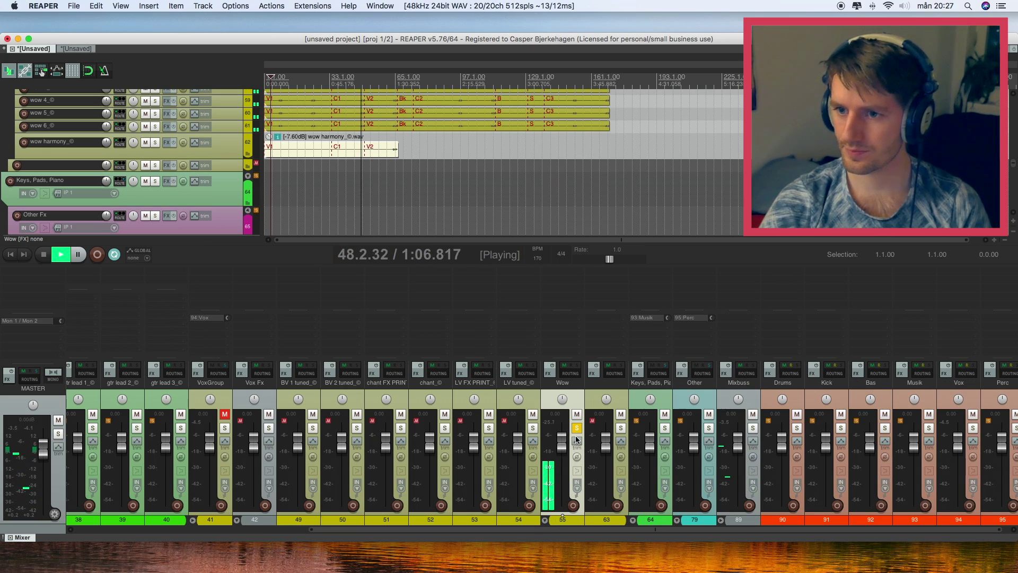
{"action": "left_click", "coordinate": [576, 428]}
{"action": "left_click", "coordinate": [576, 429]}
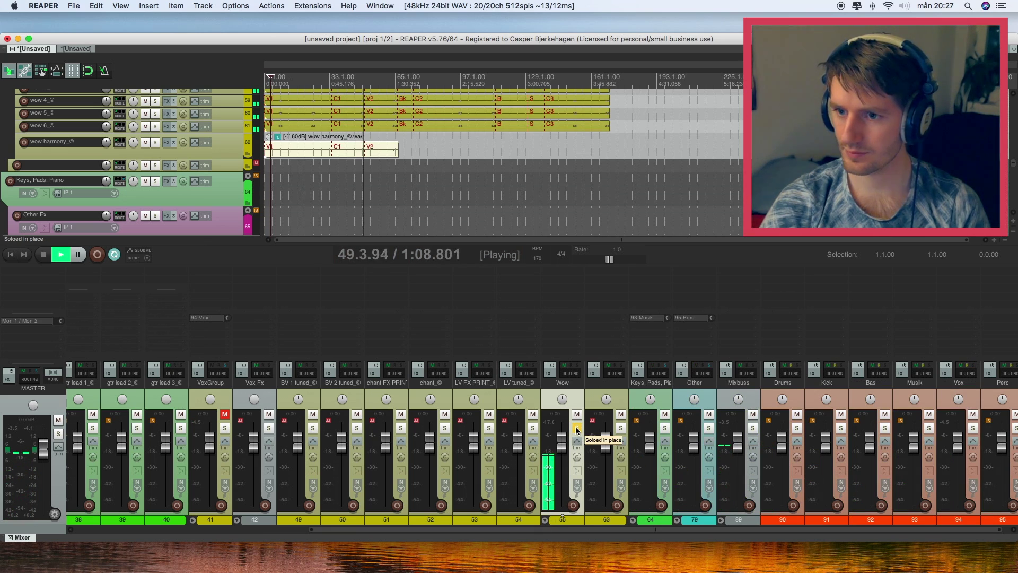
{"action": "left_click", "coordinate": [577, 428]}
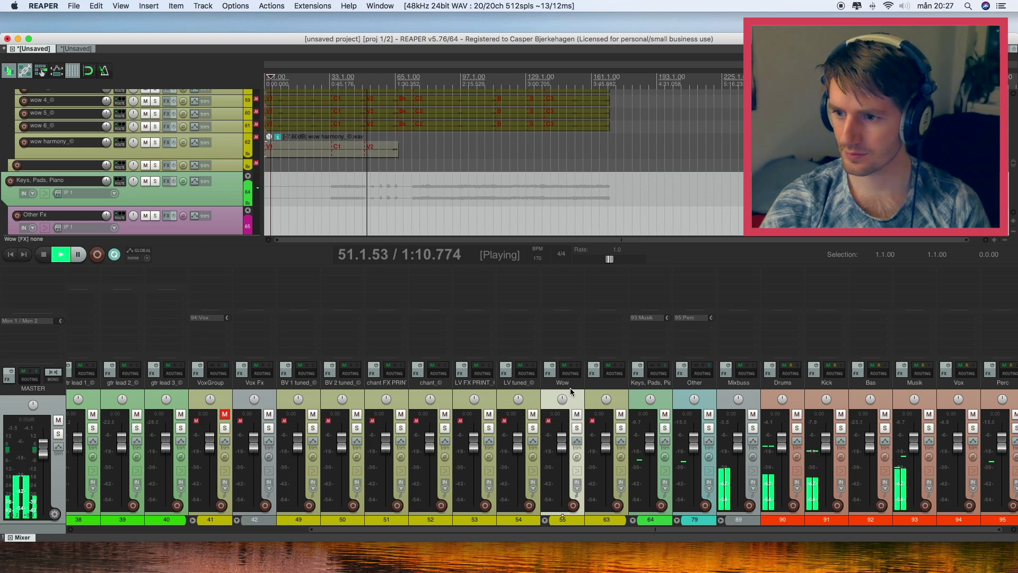
Unmute the VoxGroup folder
{"action": "scroll", "coordinate": [236, 205], "scroll_direction": "up", "scroll_amount": 3}
{"action": "scroll", "coordinate": [236, 205], "scroll_direction": "up", "scroll_amount": 2}
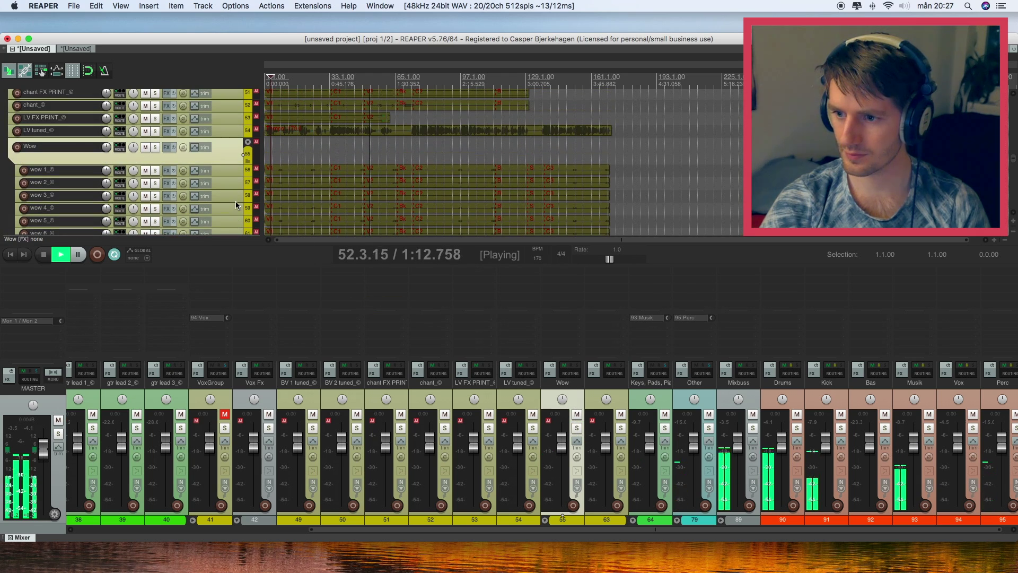
{"action": "left_click", "coordinate": [224, 414]}
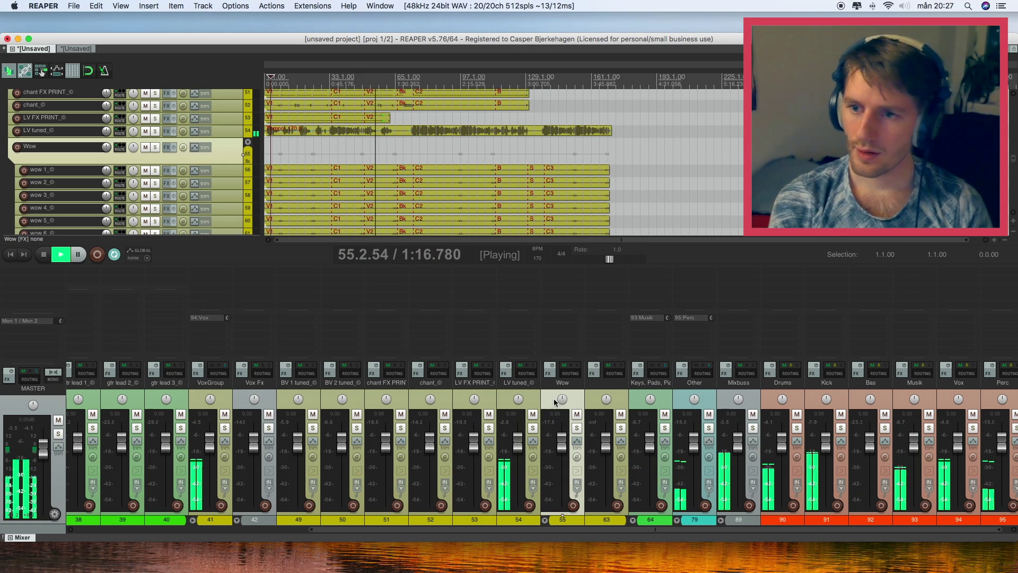
Reorder the vocal tracks as LV tuned, BV 1 tuned, BV 2 tuned, LV FX PRINT, chant FX PRINT and chant, ahead of the Wow folder
{"action": "left_click", "coordinate": [532, 395]}
{"action": "mouse_move", "coordinate": [532, 395]}
{"action": "left_mouse_down"}
{"action": "mouse_move", "coordinate": [451, 393]}
{"action": "mouse_move", "coordinate": [533, 387]}
{"action": "left_mouse_up"}
{"action": "left_click", "coordinate": [445, 386]}
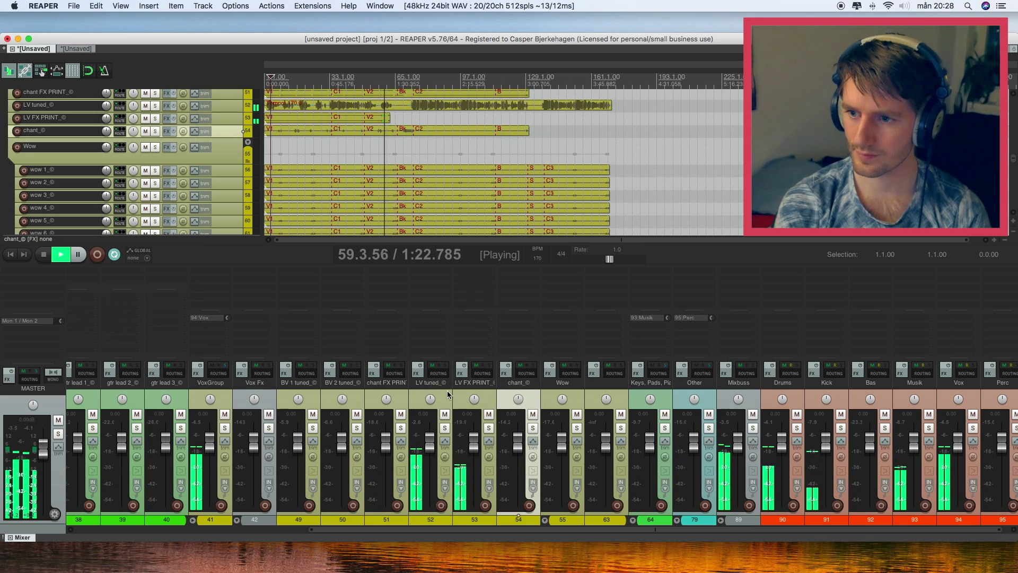
{"action": "left_click_drag", "start_coordinate": [395, 387], "coordinate": [488, 386]}
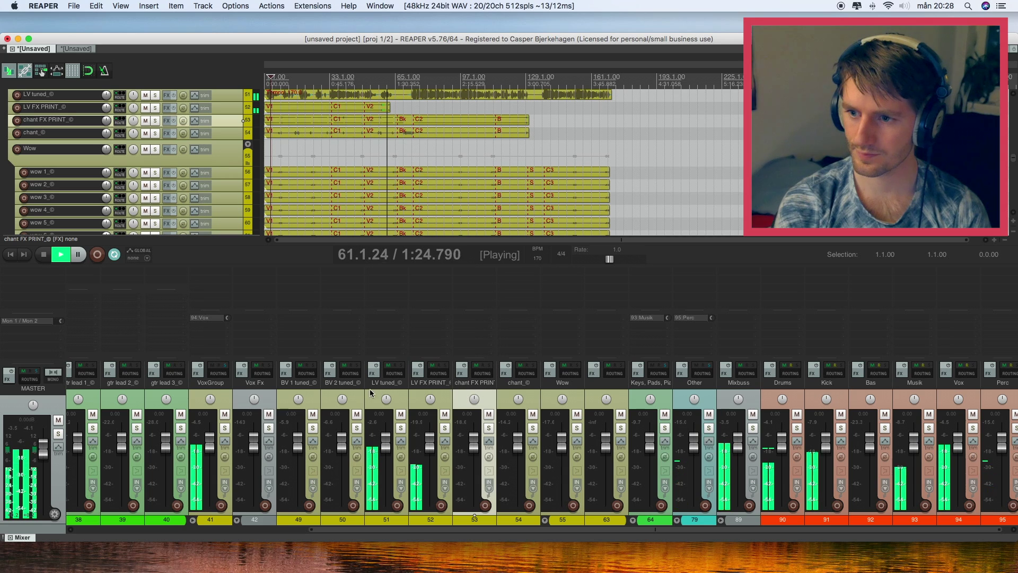
{"action": "left_click", "coordinate": [323, 387]}
{"action": "left_click", "coordinate": [312, 387], "text": "shift"}
{"action": "left_click_drag", "start_coordinate": [312, 386], "coordinate": [380, 385]}
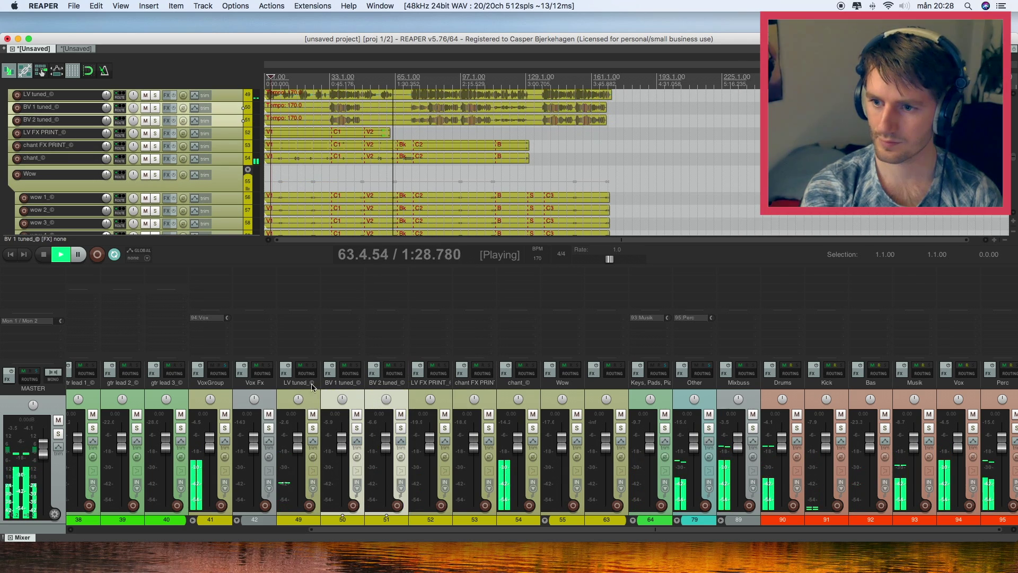
Solo the Wow folder briefly, and mute the VoxGroup folder again
{"action": "left_click", "coordinate": [576, 428]}
{"action": "left_click", "coordinate": [576, 428]}
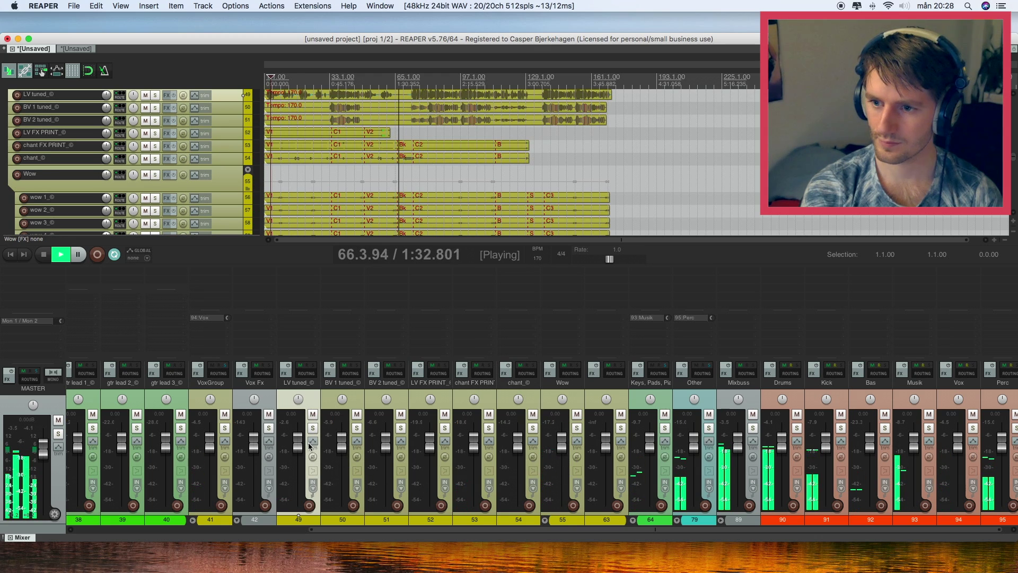
{"action": "left_click", "coordinate": [225, 414]}
Solo the drum overheads oh l and oh r, pan them left and right, and raise both their faders slightly
{"action": "scroll", "coordinate": [77, 504], "scroll_direction": "left", "scroll_amount": 10}
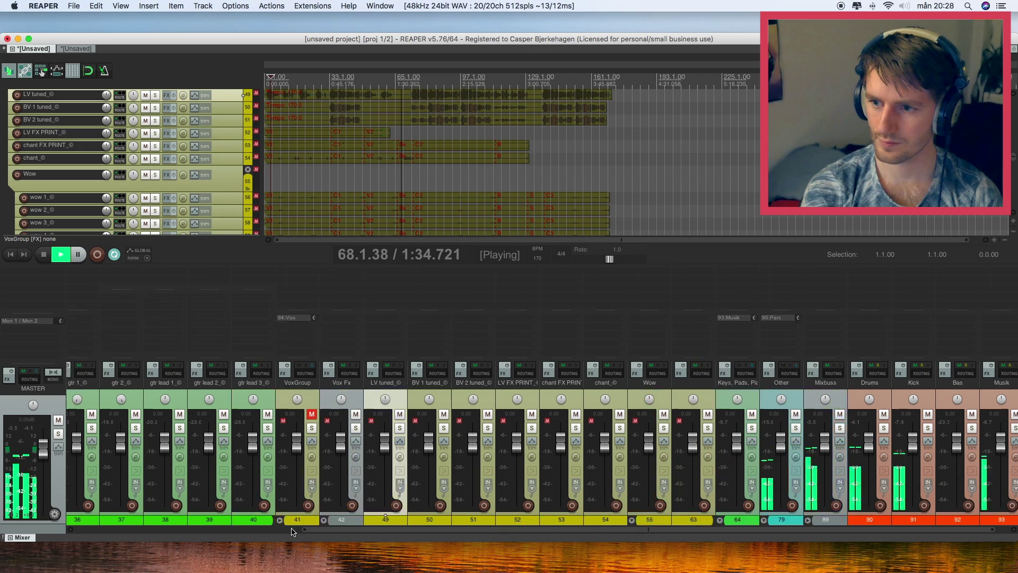
{"action": "left_click", "coordinate": [71, 521]}
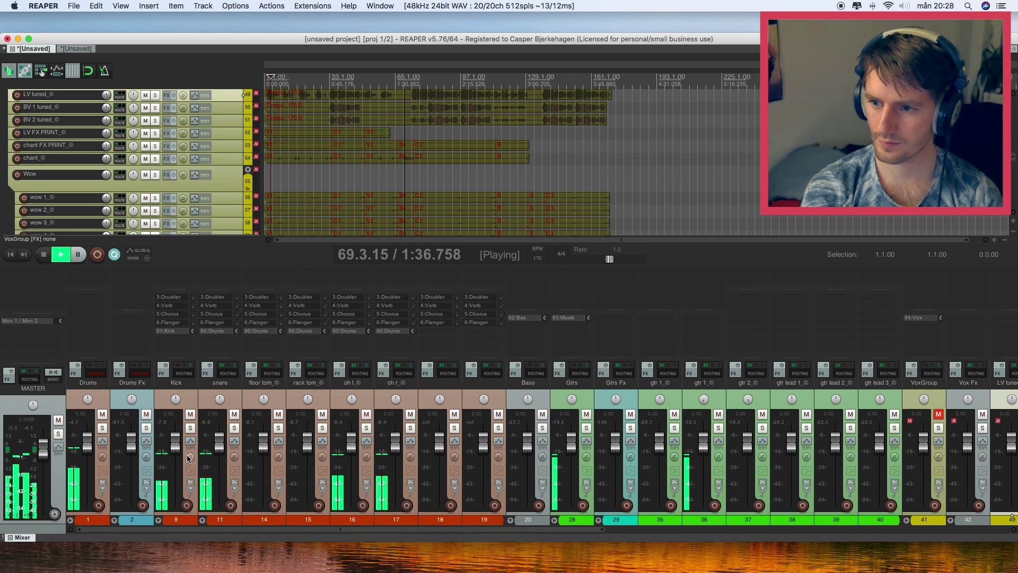
{"action": "left_click", "coordinate": [366, 427]}
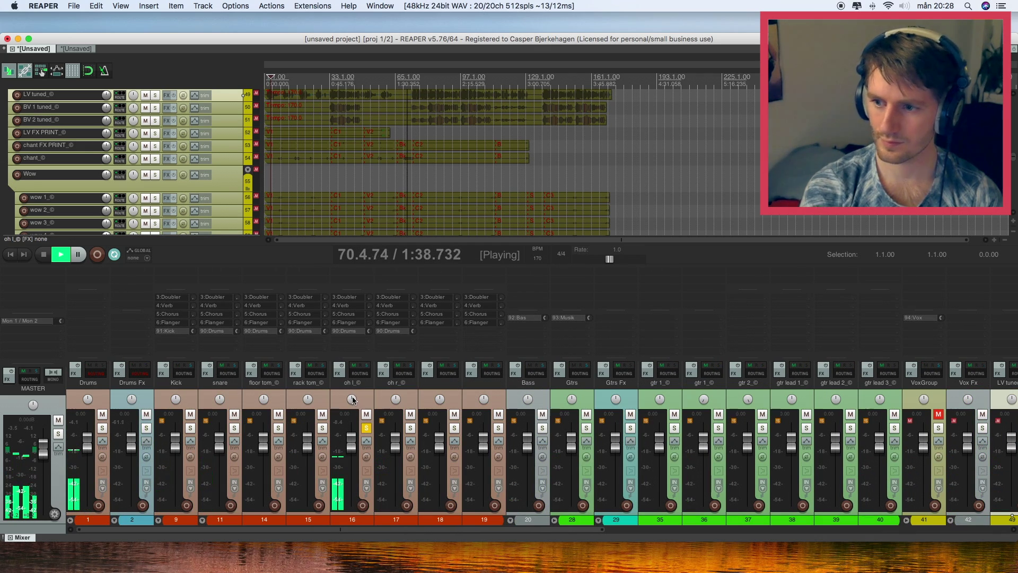
{"action": "left_click", "coordinate": [409, 427]}
{"action": "left_click_drag", "start_coordinate": [393, 447], "coordinate": [352, 444]}
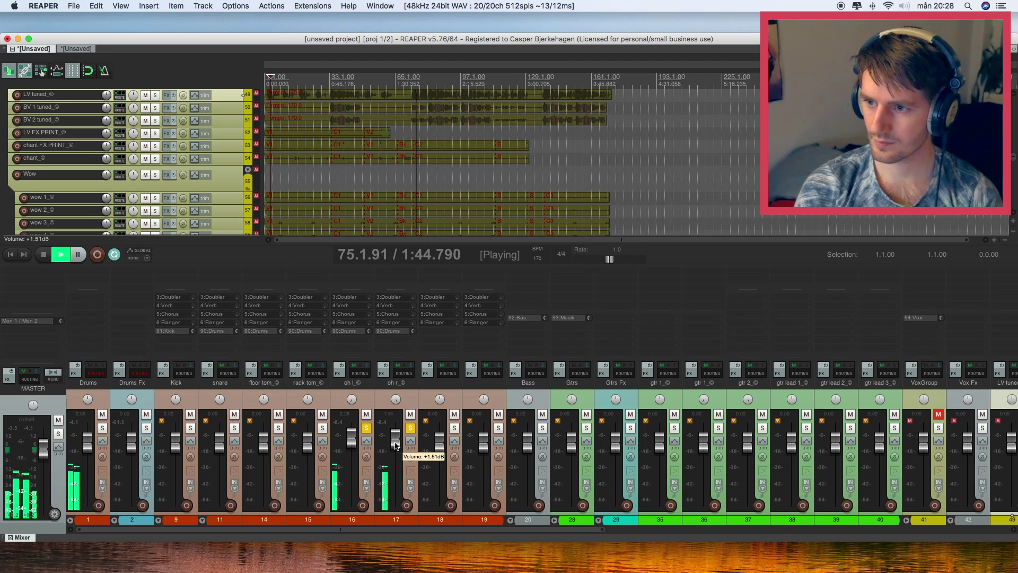
Add the rack tom, floor tom and snare to the soloed drums, and invert the snare's phase
{"action": "left_click_drag", "start_coordinate": [275, 428], "coordinate": [225, 431]}
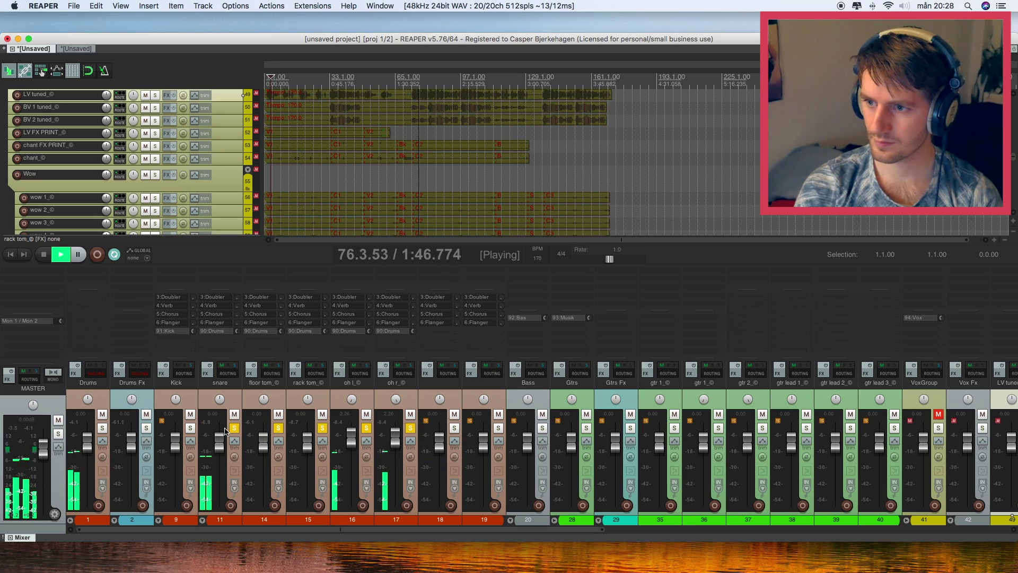
{"action": "left_click", "coordinate": [234, 457]}
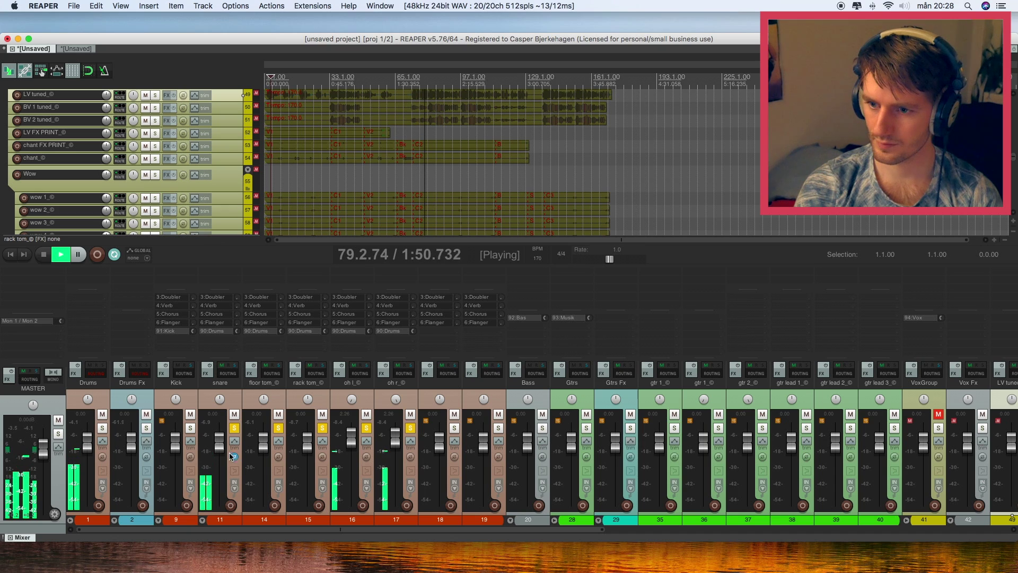
Solo the kick as well, compare its normal and inverted phase with the fader temporarily raised, and leave its phase inverted
{"action": "left_click", "coordinate": [190, 429]}
{"action": "left_click", "coordinate": [190, 457]}
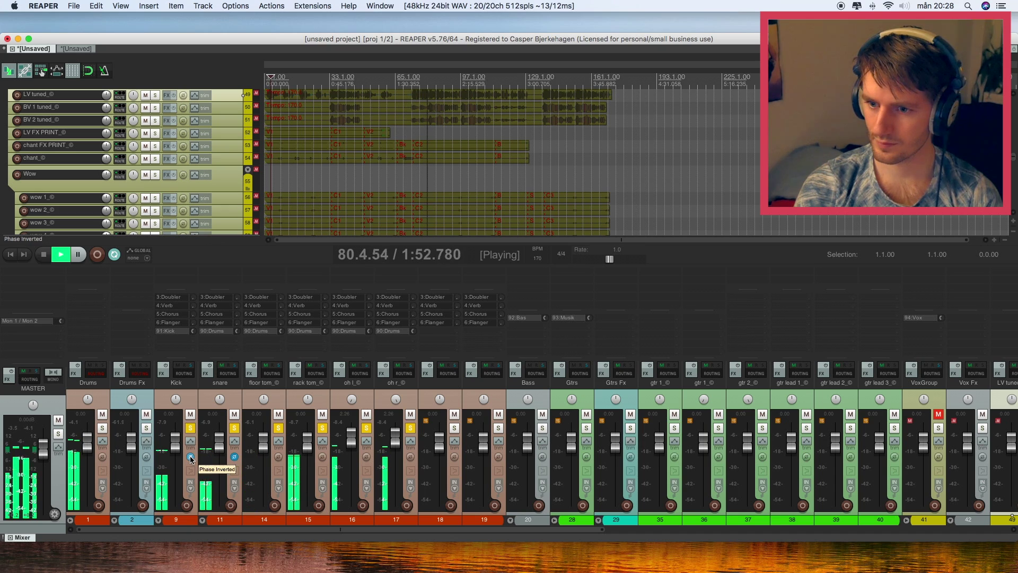
{"action": "left_click", "coordinate": [190, 456]}
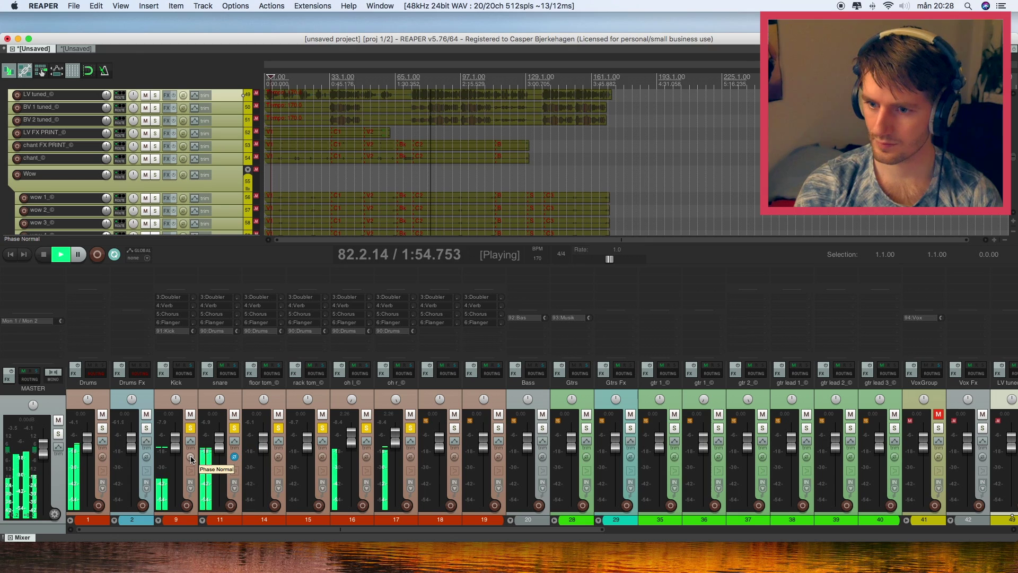
{"action": "left_click", "coordinate": [190, 457]}
{"action": "mouse_move", "coordinate": [175, 448]}
{"action": "left_mouse_down"}
{"action": "mouse_move", "coordinate": [179, 504]}
{"action": "mouse_move", "coordinate": [180, 447]}
{"action": "left_mouse_up"}
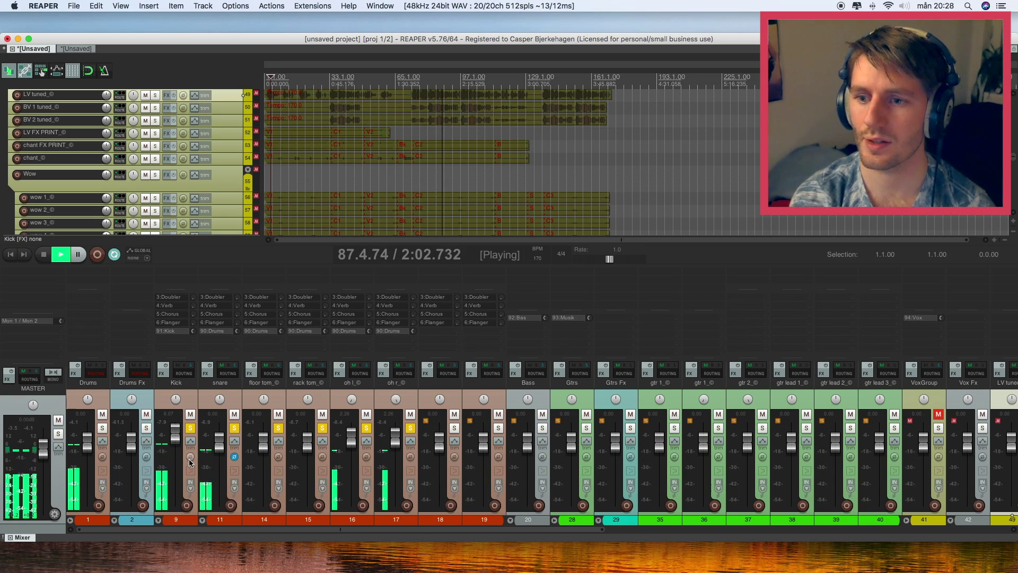
{"action": "left_click_drag", "start_coordinate": [179, 437], "coordinate": [179, 451]}
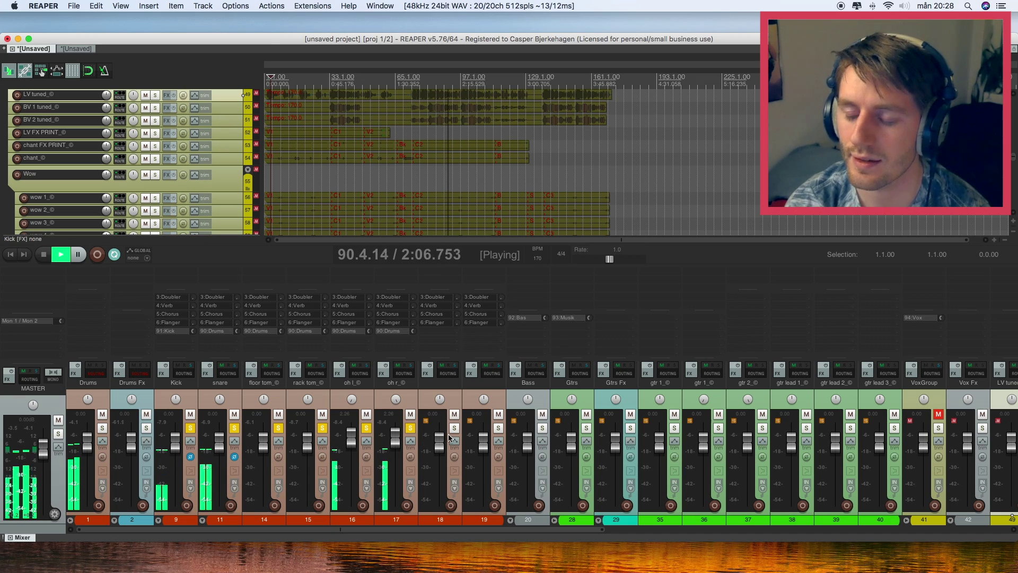
Raise the kick and snare faders while comparing the soloed drums with the full mix, ending with all drum solos cleared
{"action": "left_click", "coordinate": [409, 428]}
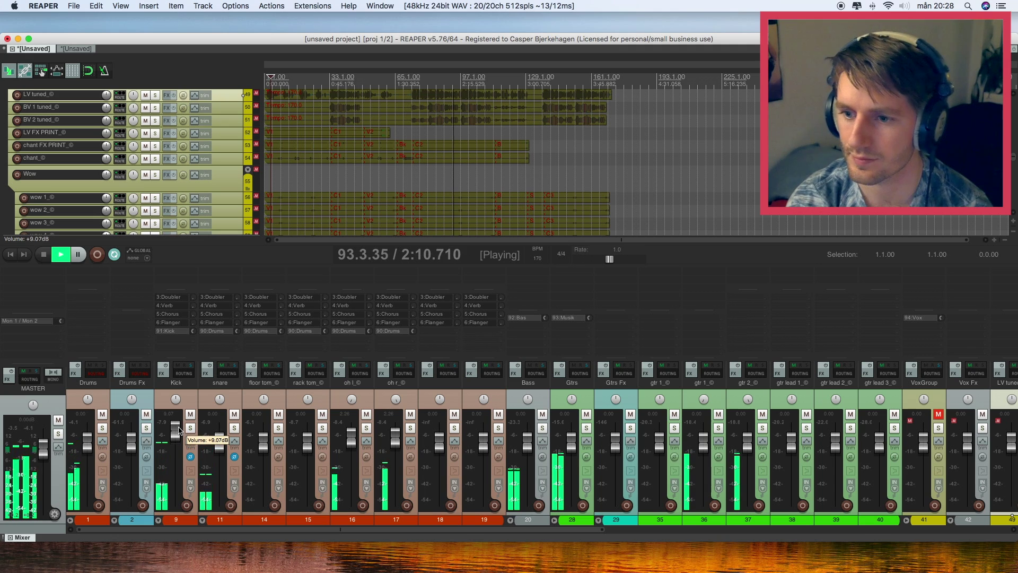
{"action": "left_click", "coordinate": [102, 427]}
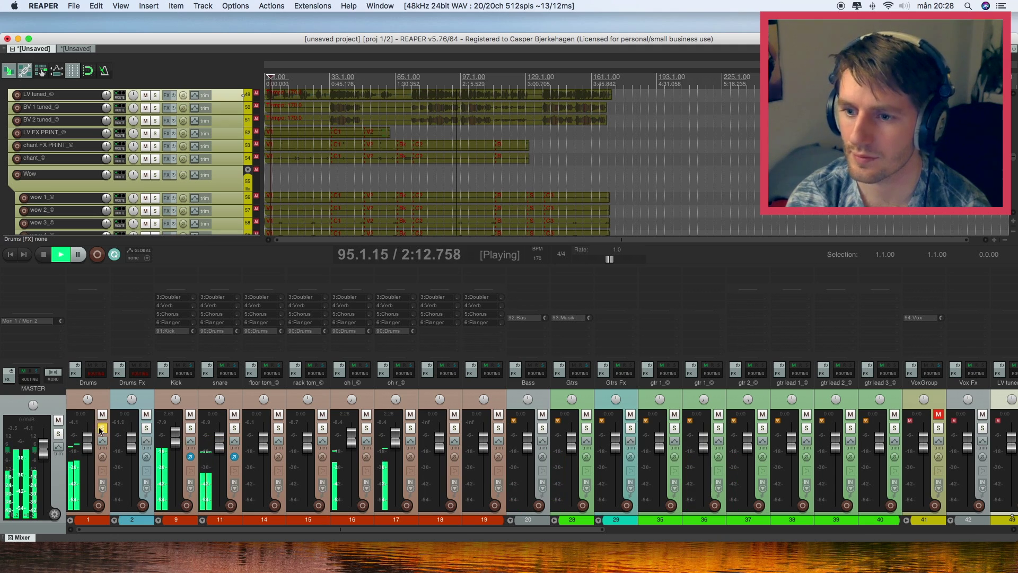
{"action": "left_click_drag", "start_coordinate": [179, 430], "coordinate": [178, 435]}
{"action": "left_click", "coordinate": [191, 428]}
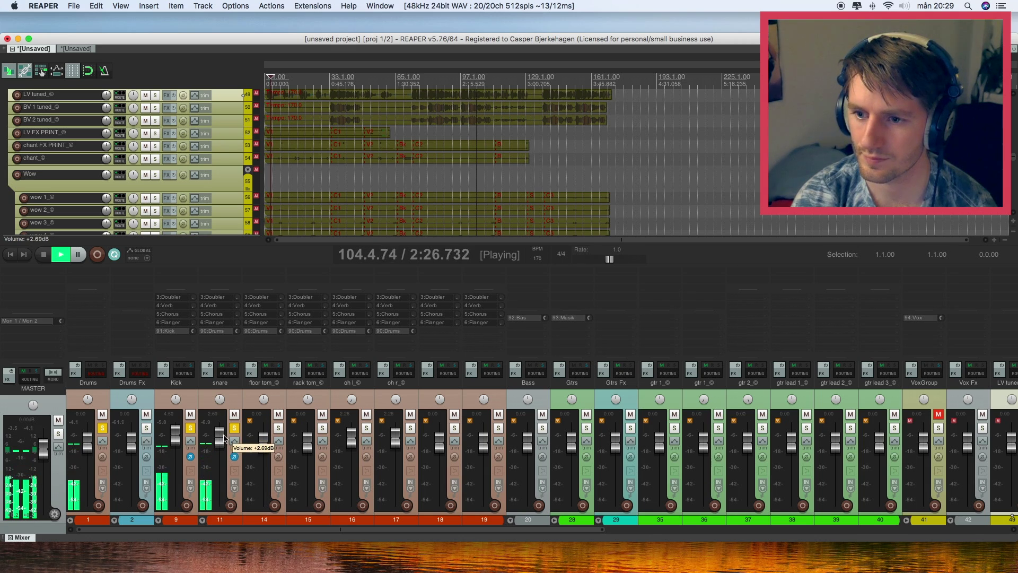
{"action": "left_click_drag", "start_coordinate": [366, 428], "coordinate": [411, 429]}
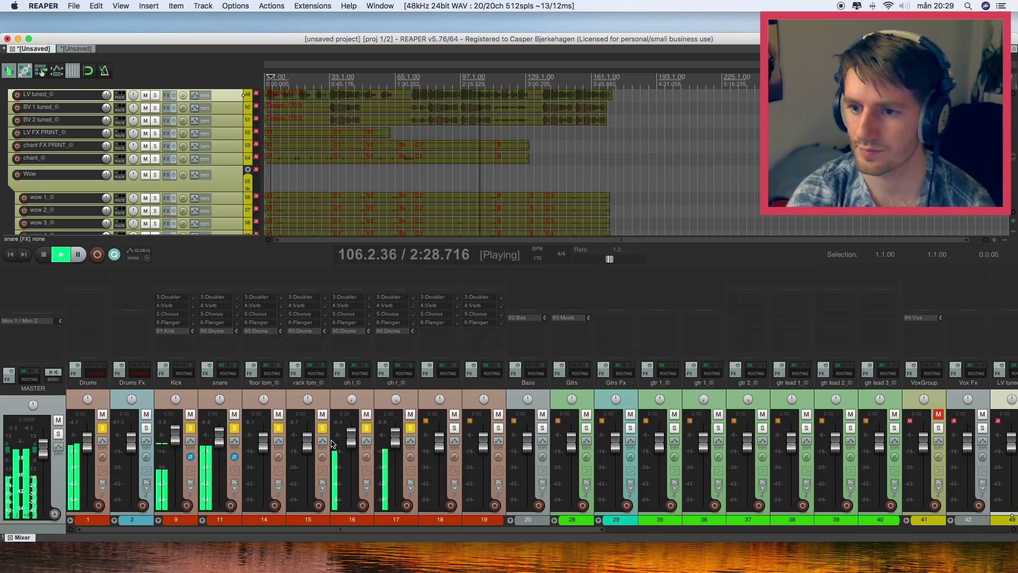
{"action": "left_click_drag", "start_coordinate": [218, 438], "coordinate": [222, 435]}
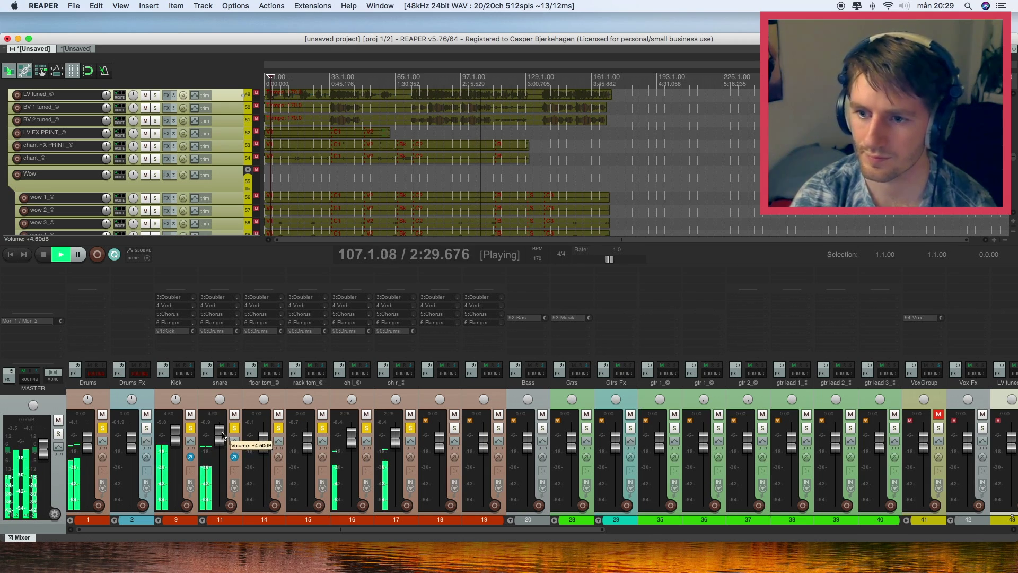
{"action": "left_click", "coordinate": [109, 431]}
{"action": "left_click", "coordinate": [104, 430]}
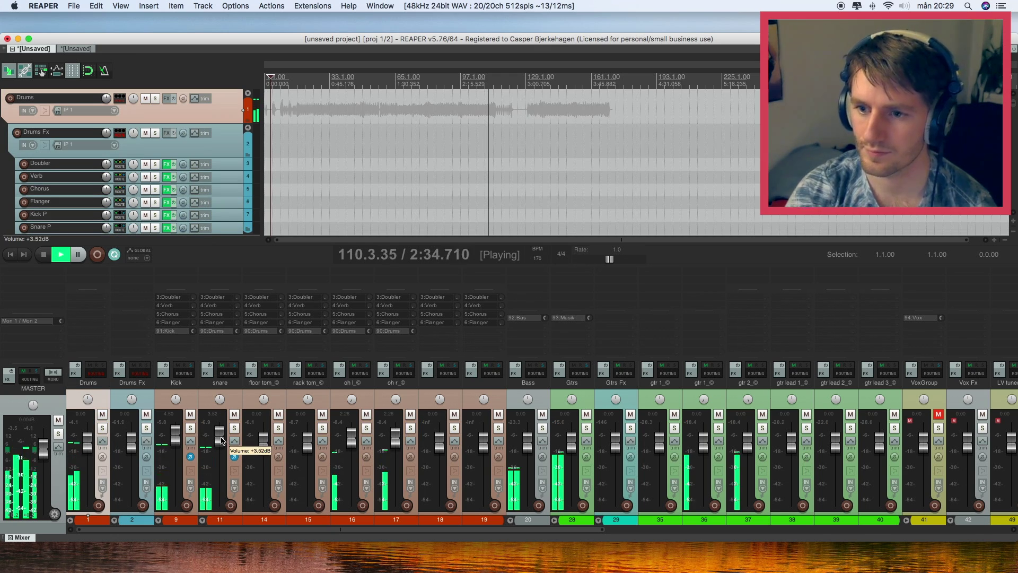
Lower the snare fader to +1.16 dB and the kick fader to +3.04 dB against the full mix
{"action": "scroll", "coordinate": [221, 441], "scroll_direction": "down", "scroll_amount": 2}
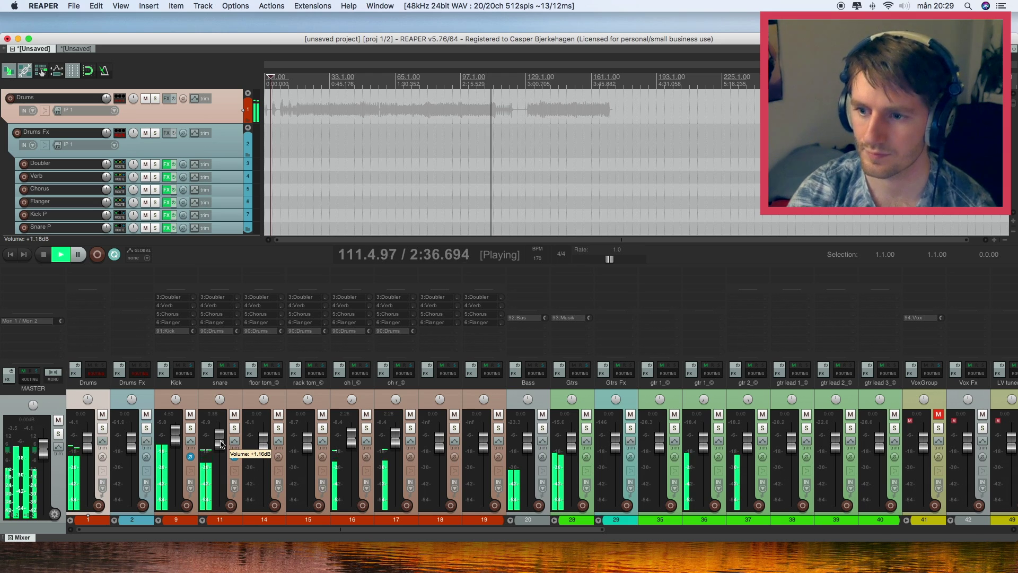
{"action": "scroll", "coordinate": [222, 443], "scroll_direction": "up", "scroll_amount": 2}
{"action": "scroll", "coordinate": [176, 442], "scroll_direction": "down", "scroll_amount": 2}
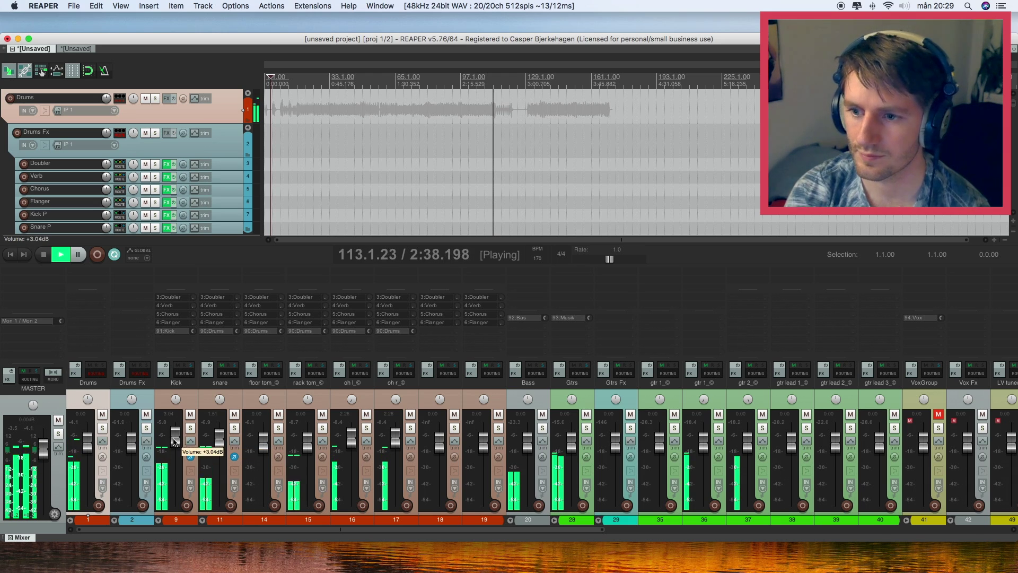
{"action": "left_click", "coordinate": [224, 444]}
{"action": "scroll", "coordinate": [223, 444], "scroll_direction": "down", "scroll_amount": 2}
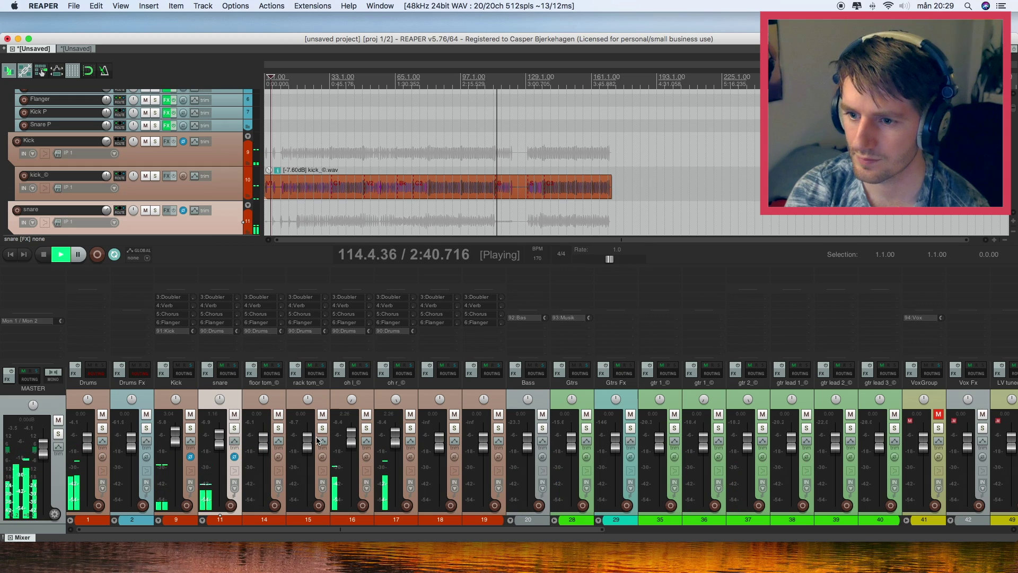
Move an empty drum track between Kick and snare and name it "Kick sampl"
{"action": "left_click_drag", "start_coordinate": [449, 389], "coordinate": [204, 395]}
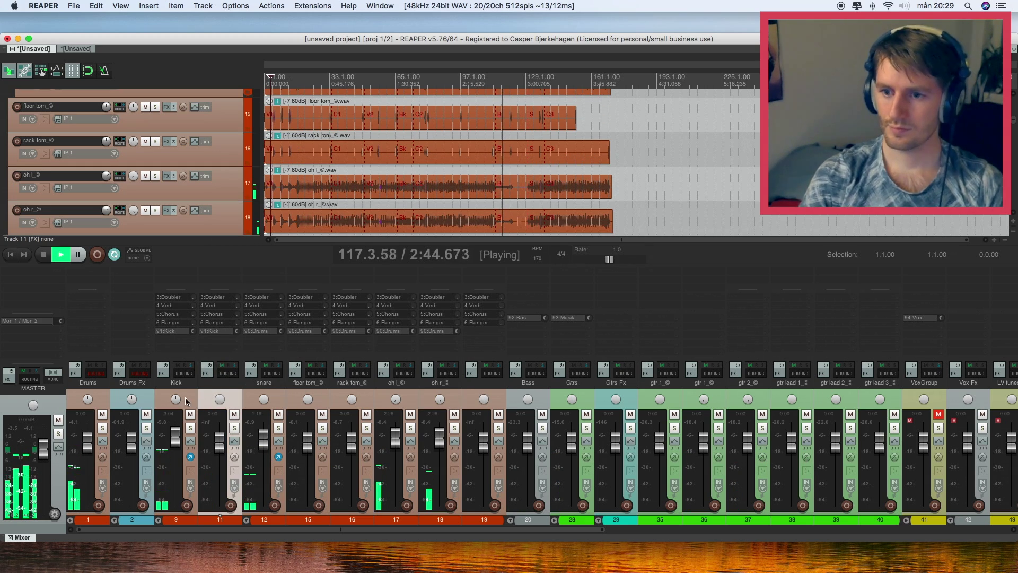
{"action": "left_click", "coordinate": [187, 401]}
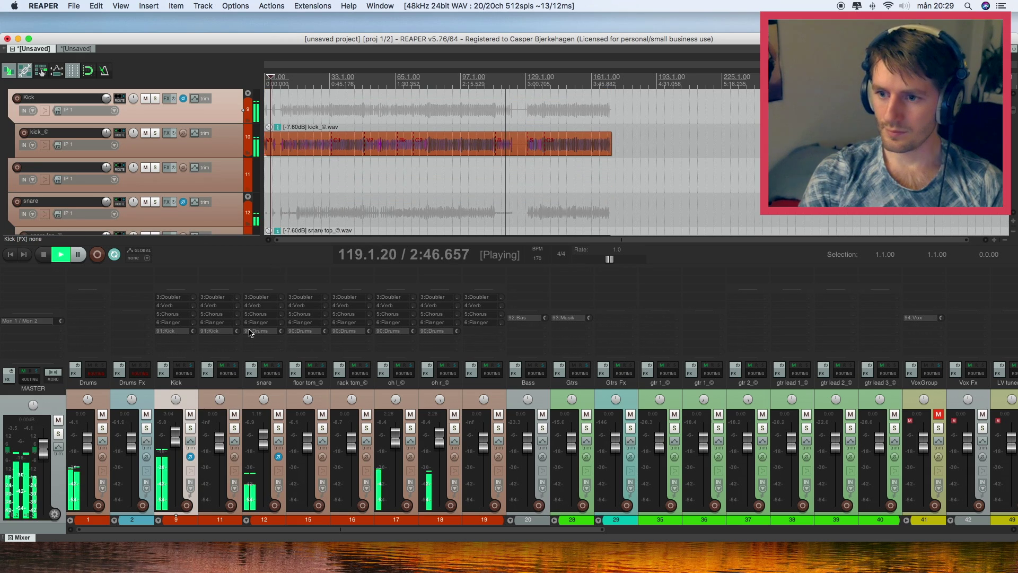
{"action": "double_click", "coordinate": [220, 382]}
{"action": "type", "text": "Kick sampl"}
{"action": "key", "text": "Return"}
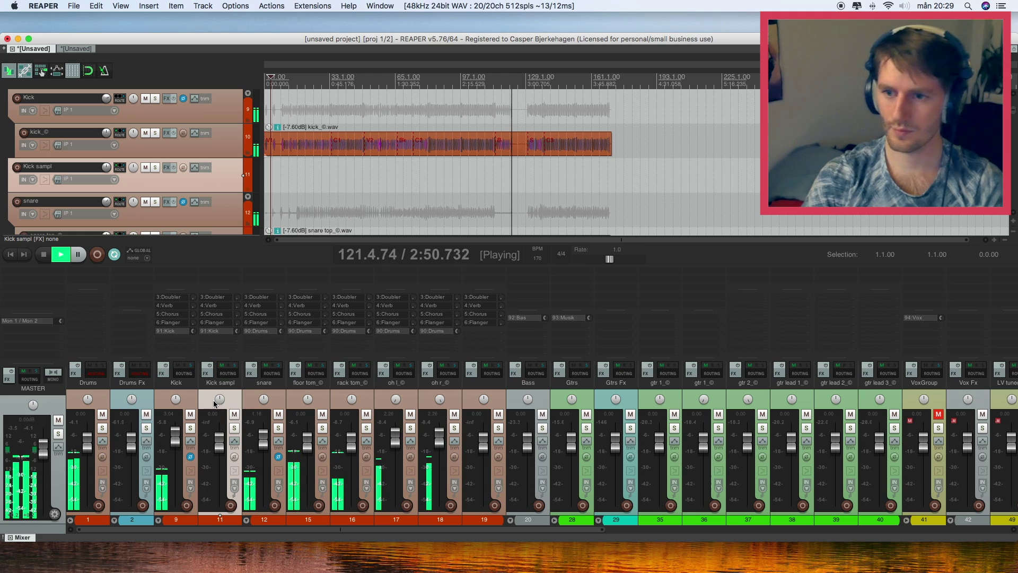
Copy the kick item onto the Kick sampl track, insert VST: Trigger 2 (Steven Slate) there, and solo the track briefly
{"action": "left_click", "coordinate": [186, 400]}
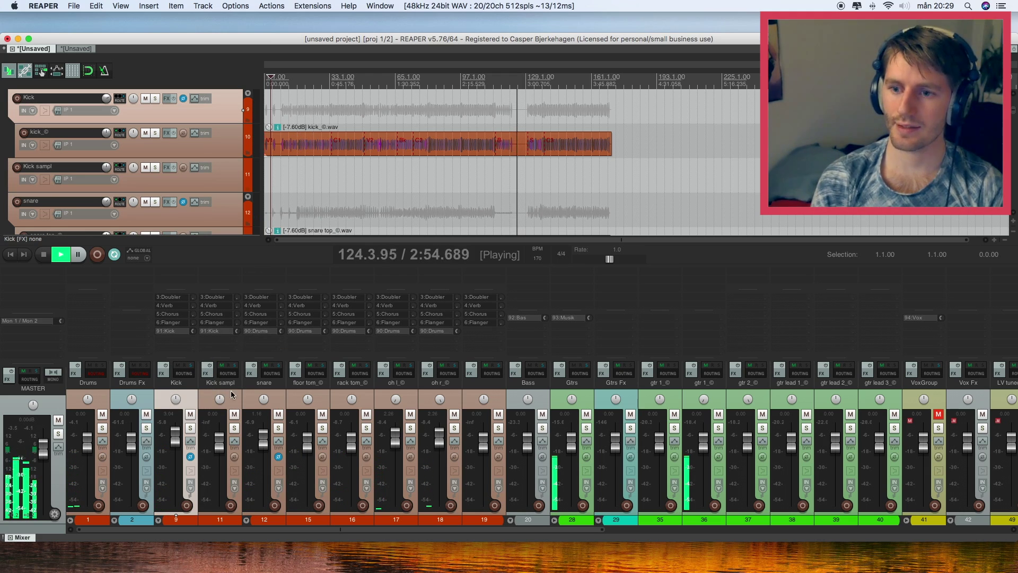
{"action": "left_click_drag", "start_coordinate": [300, 149], "coordinate": [299, 175]}
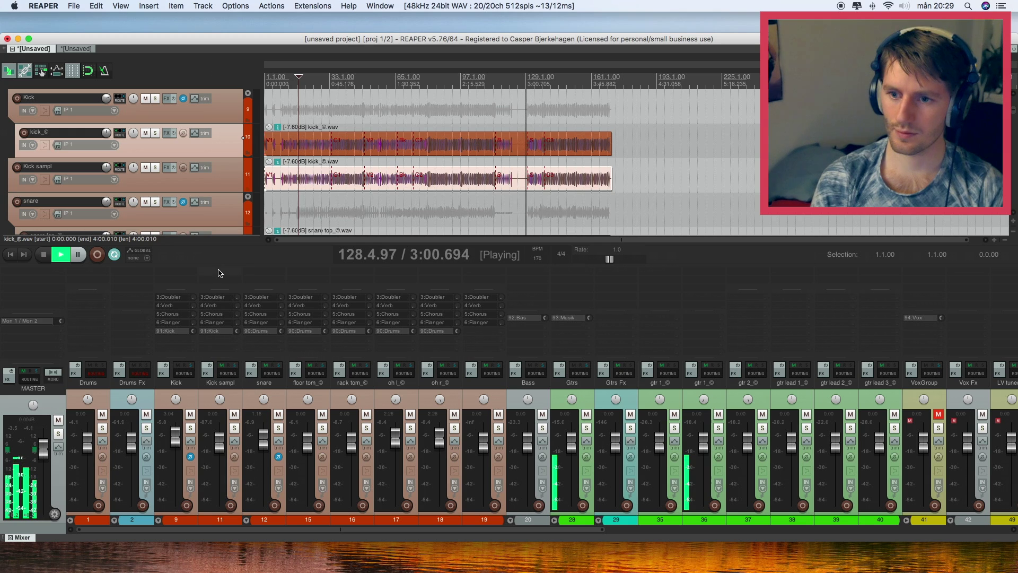
{"action": "key", "text": "f"}
{"action": "type", "text": "tri"}
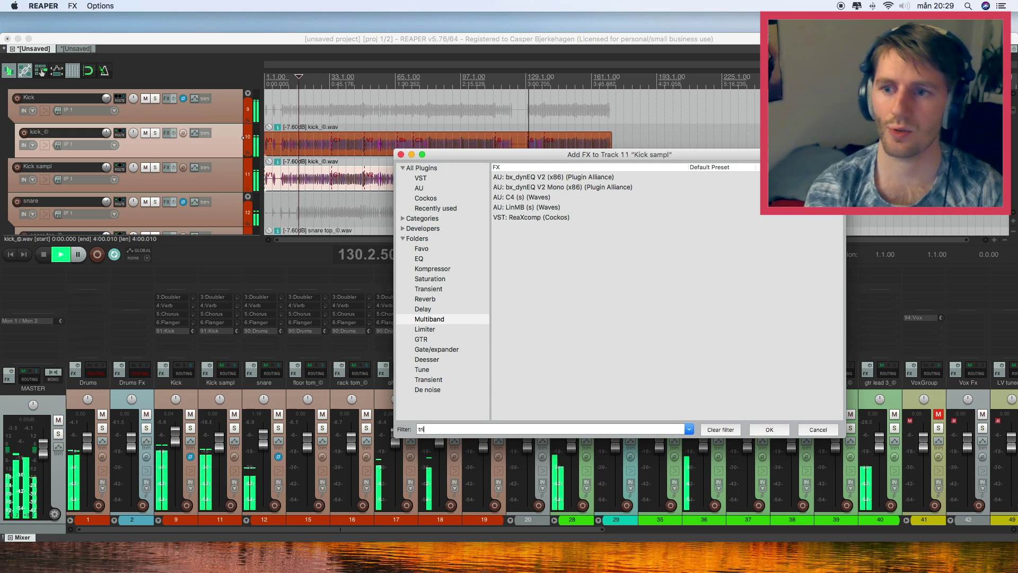
{"action": "type", "text": "gg"}
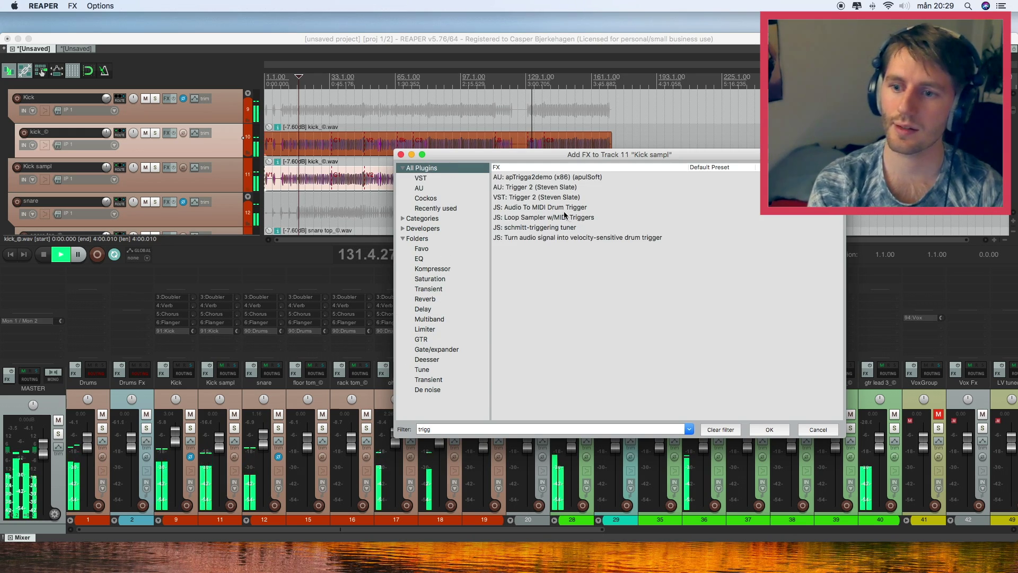
{"action": "left_click", "coordinate": [535, 200]}
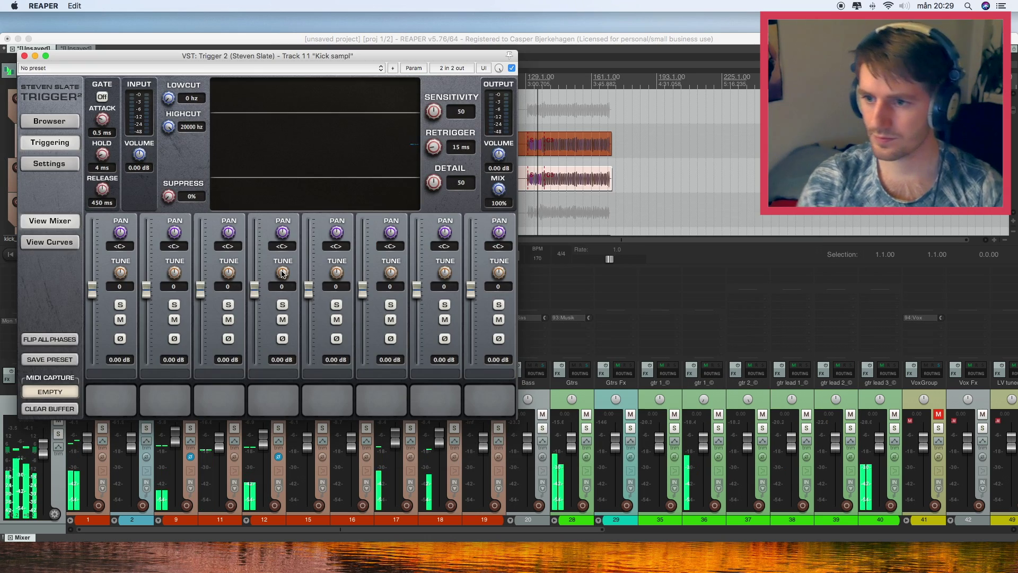
{"action": "left_click", "coordinate": [24, 56]}
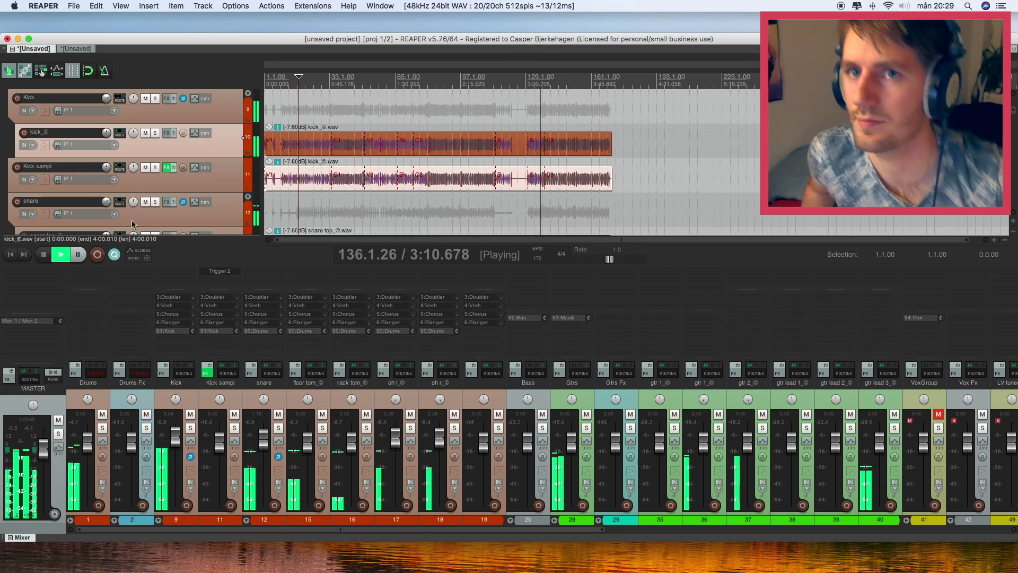
{"action": "left_click", "coordinate": [234, 428]}
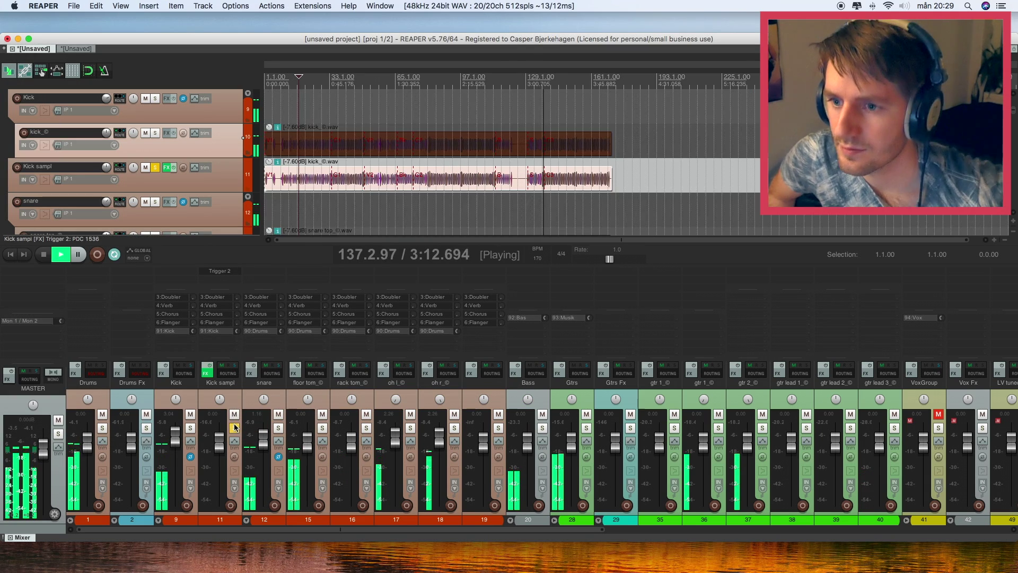
{"action": "left_click", "coordinate": [234, 427]}
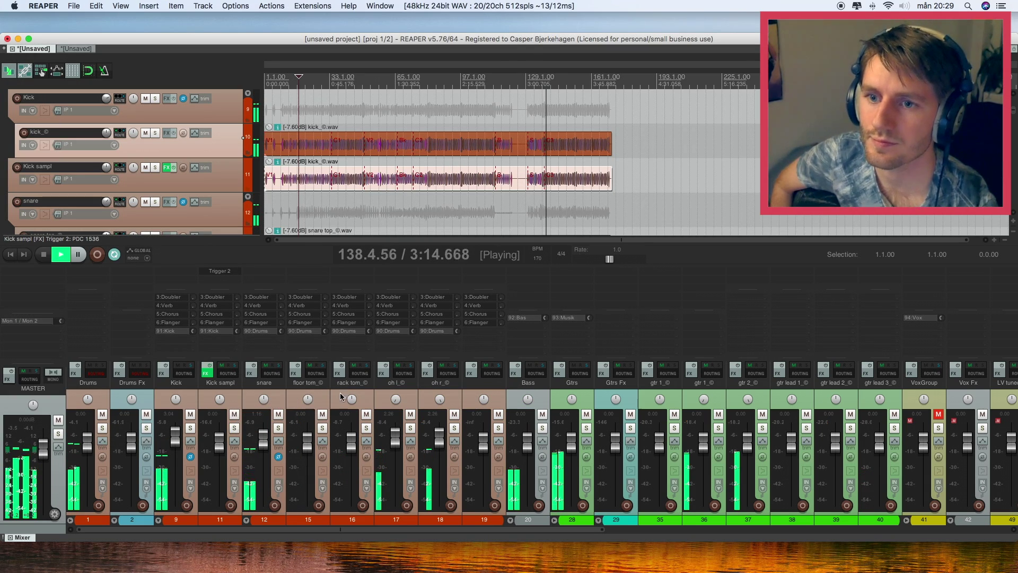
Move the remaining empty drum track between snare and floor tom, and nest Kick sampl inside the collapsed Kick folder
{"action": "left_click_drag", "start_coordinate": [463, 395], "coordinate": [294, 405]}
{"action": "left_click", "coordinate": [157, 520]}
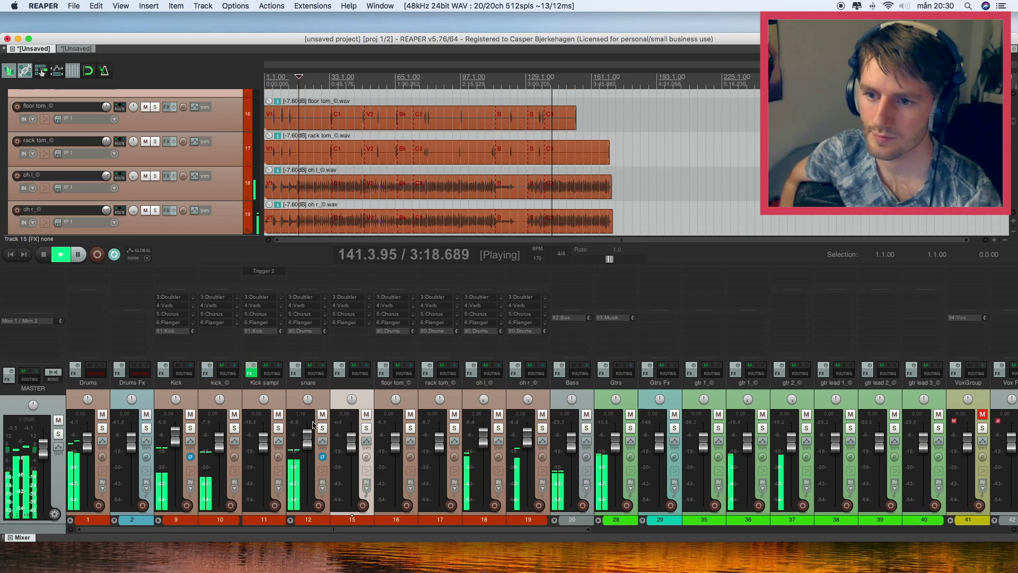
{"action": "left_click", "coordinate": [213, 401]}
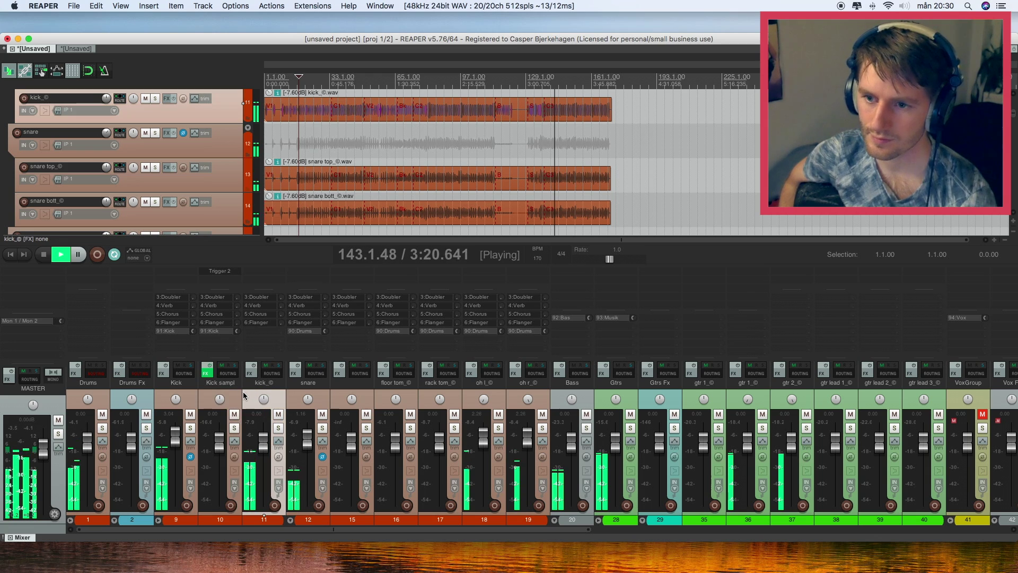
{"action": "left_click", "coordinate": [157, 521]}
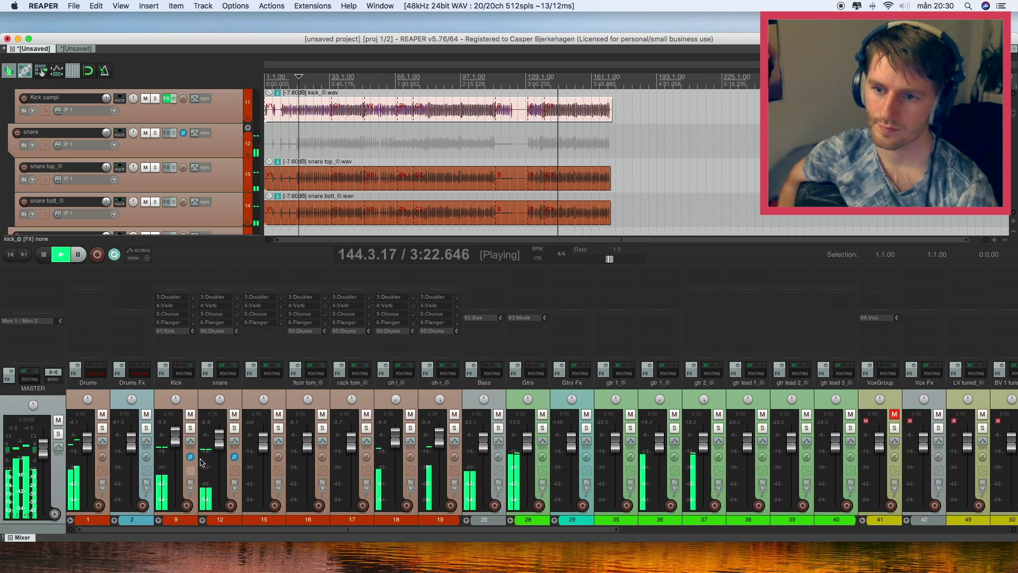
Name the empty track after snare "Snare Sampl" and copy Trigger 2 from Kick sampl onto it
{"action": "double_click", "coordinate": [256, 383]}
{"action": "type", "text": "S"}
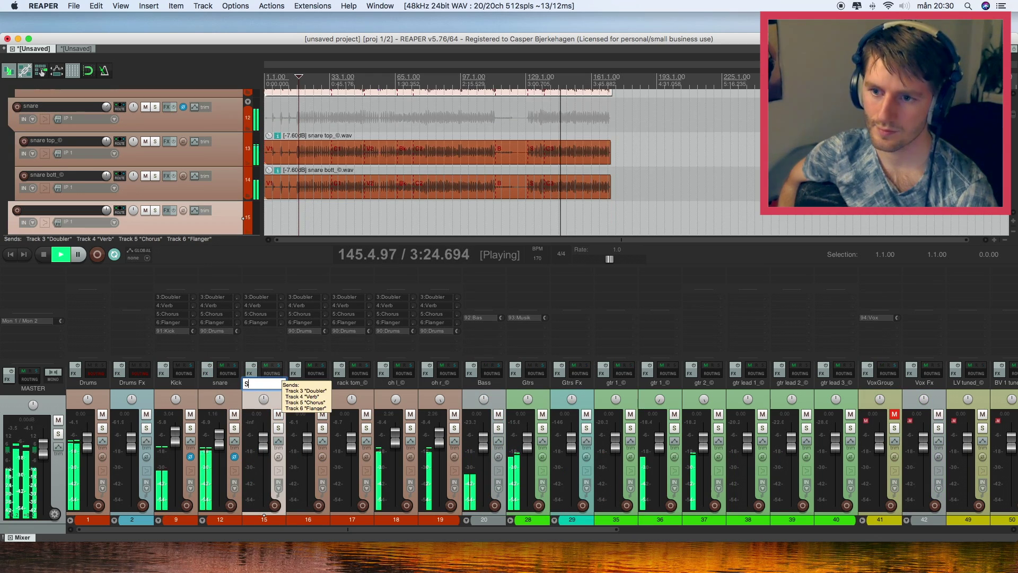
{"action": "type", "text": "nare Sampl"}
{"action": "key", "text": "Return"}
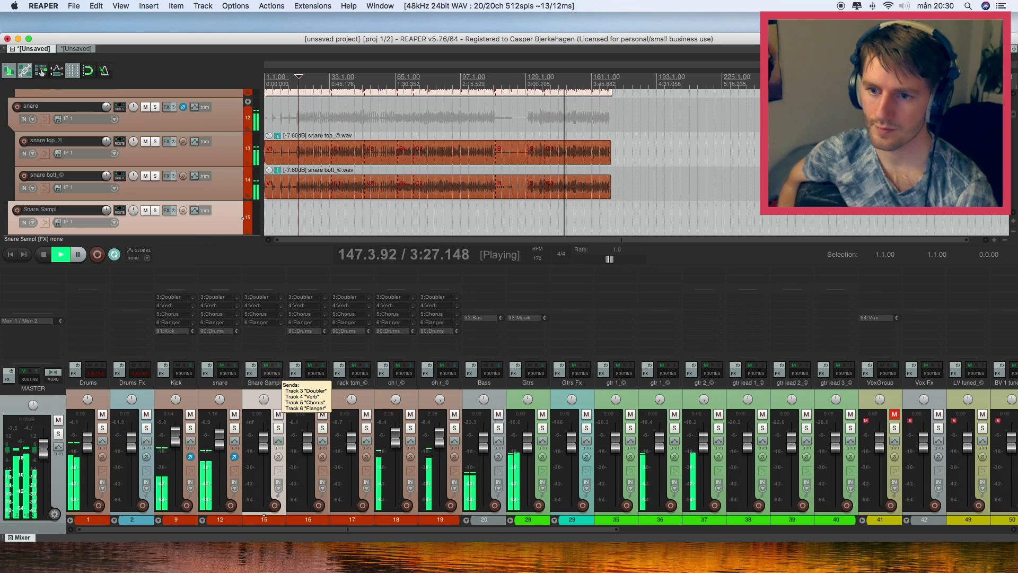
{"action": "left_click", "coordinate": [158, 520]}
{"action": "left_click_drag", "start_coordinate": [251, 294], "coordinate": [355, 273]}
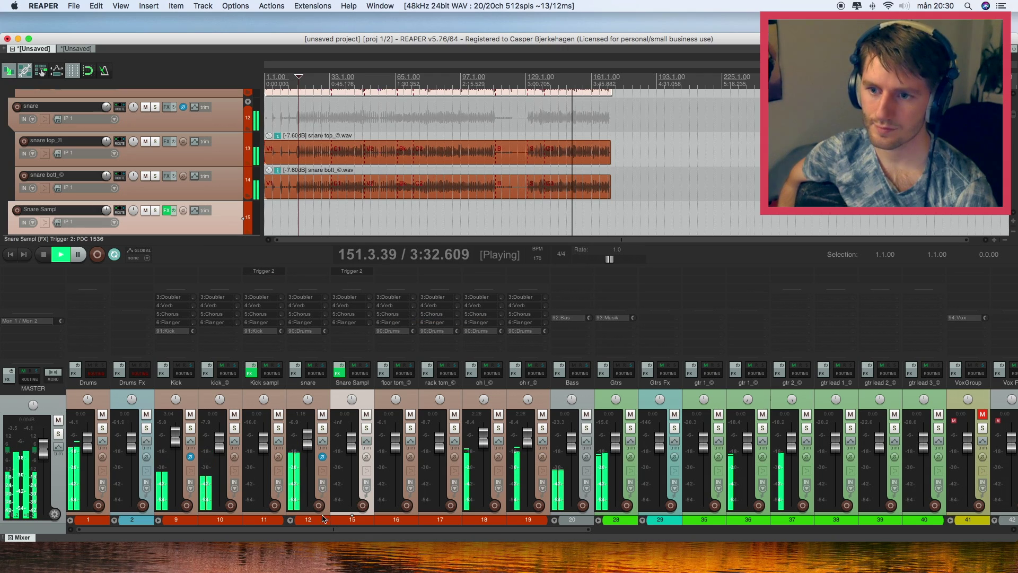
Include Snare Sampl in the snare folder and copy the snare top item onto it
{"action": "left_click", "coordinate": [290, 521]}
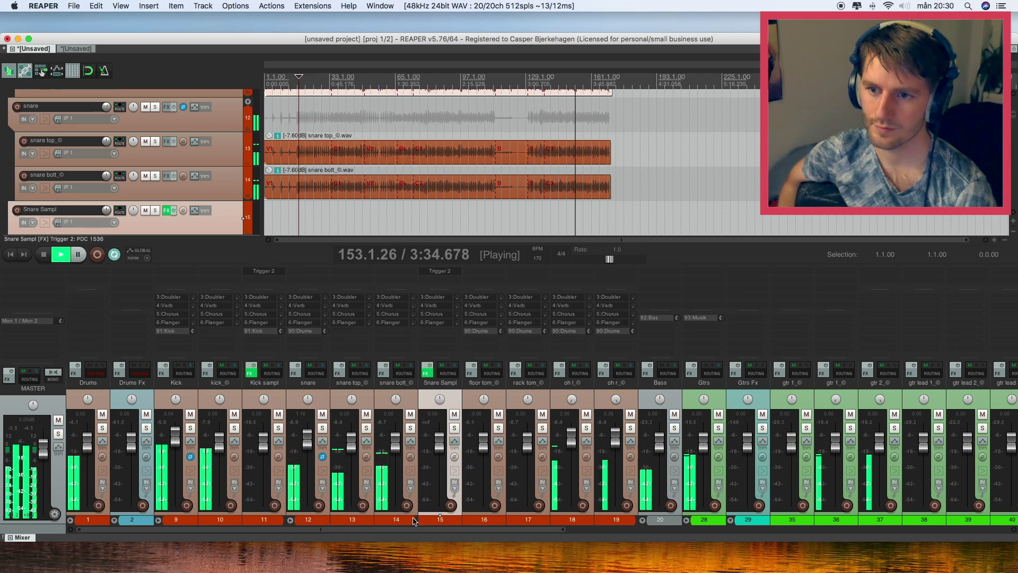
{"action": "left_click", "coordinate": [385, 518]}
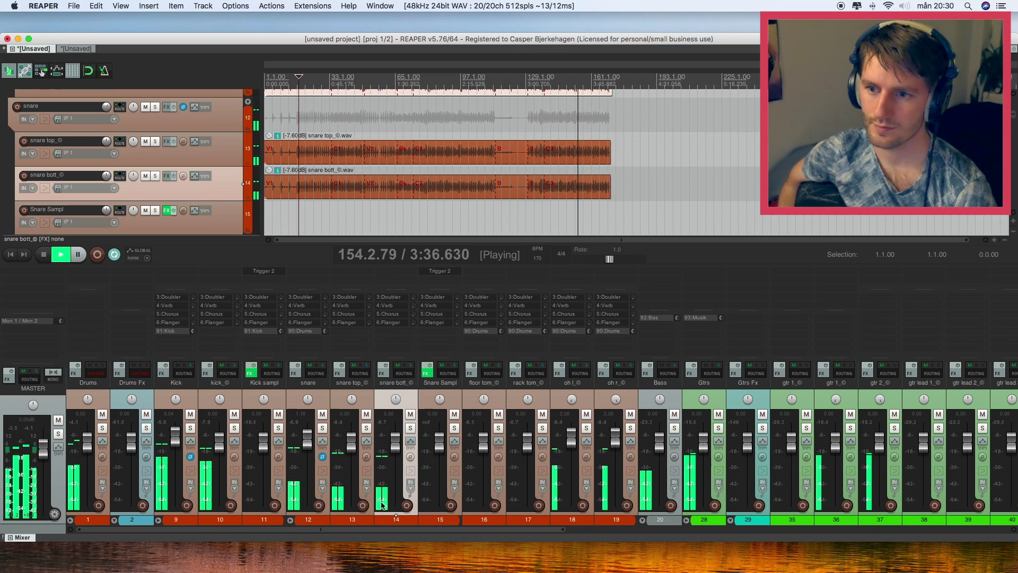
{"action": "left_click", "coordinate": [351, 392]}
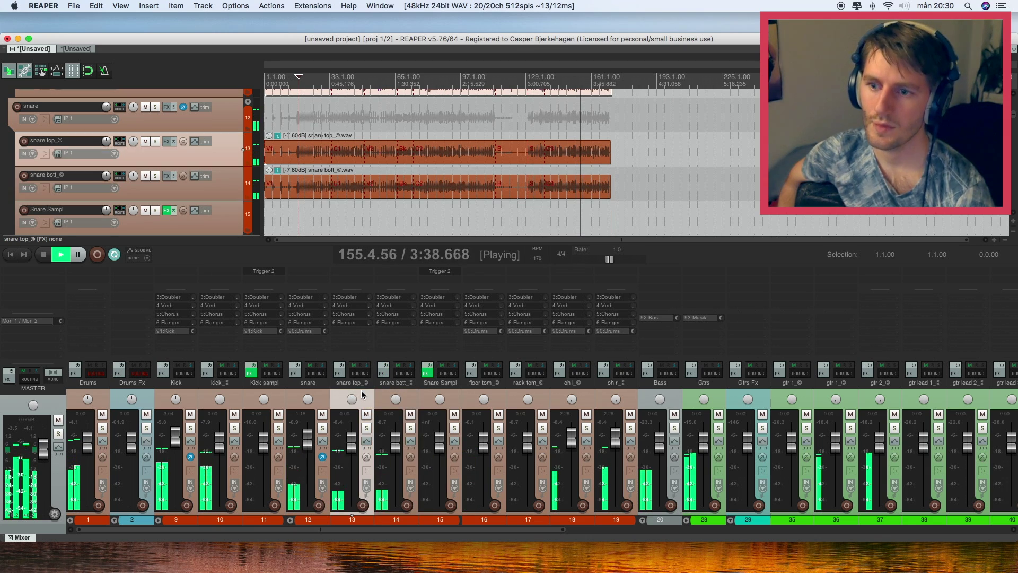
{"action": "left_click", "coordinate": [297, 153]}
{"action": "left_click_drag", "start_coordinate": [298, 154], "coordinate": [356, 210]}
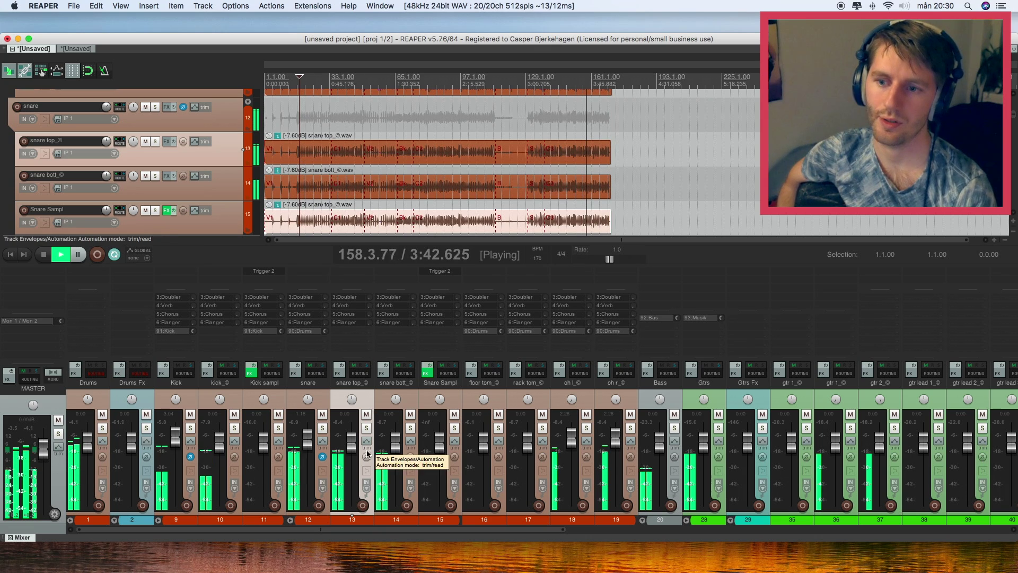
Mute the snare bottom and Snare Sampl tracks briefly in turn, and look at the Trigger 2 window on Snare Sampl
{"action": "left_click", "coordinate": [409, 414]}
{"action": "left_click", "coordinate": [410, 417]}
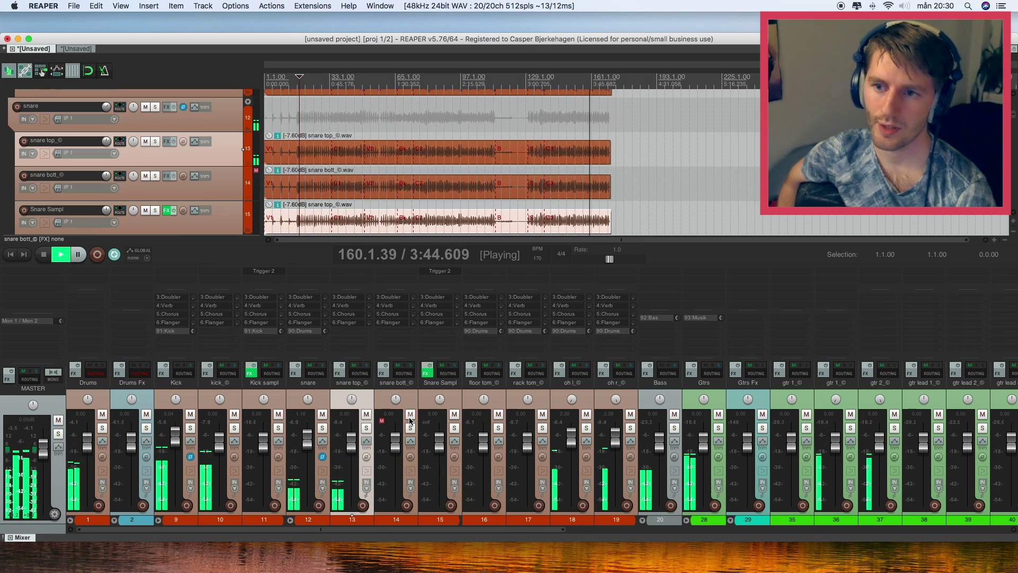
{"action": "left_click", "coordinate": [453, 415]}
{"action": "left_click", "coordinate": [453, 415]}
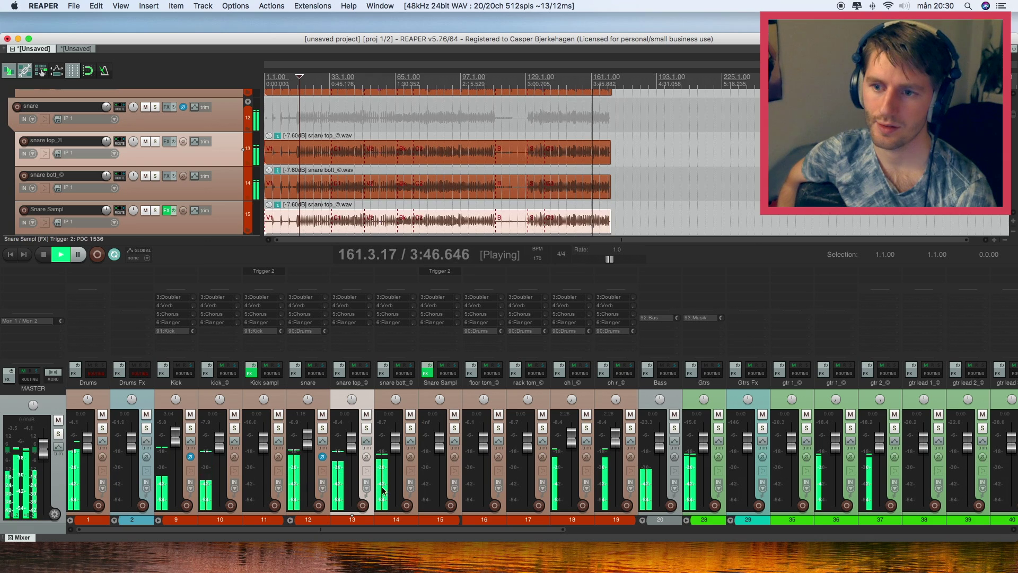
{"action": "left_click", "coordinate": [451, 271]}
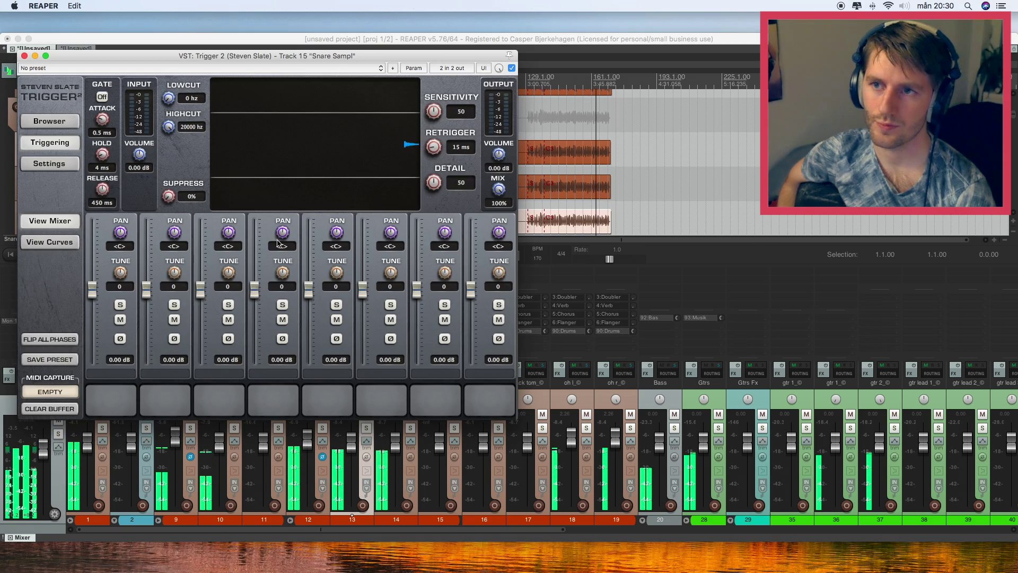
{"action": "left_click", "coordinate": [25, 56]}
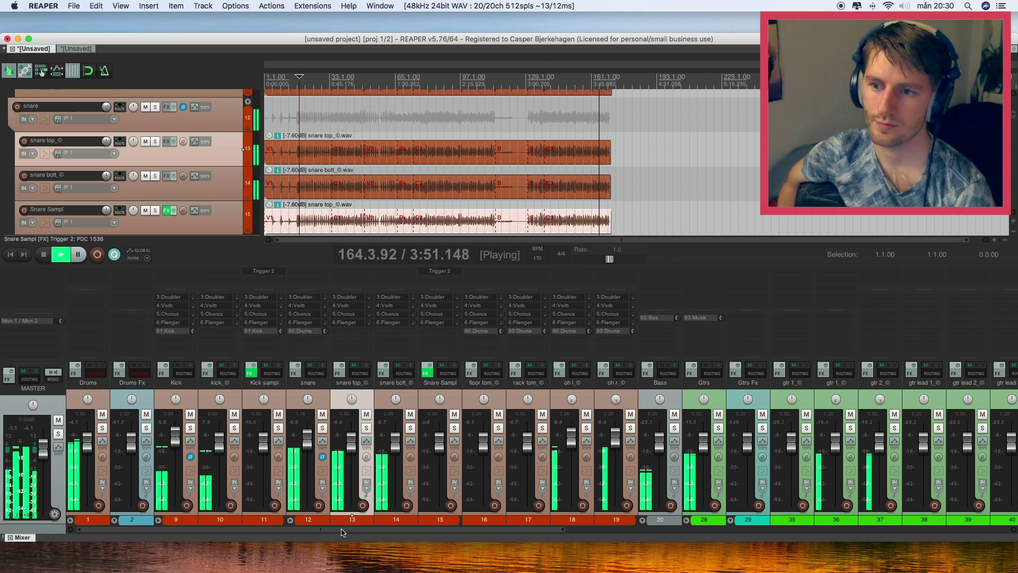
Collapse the snare and Kick folders in the mixer
{"action": "left_click", "coordinate": [290, 520]}
{"action": "left_click", "coordinate": [159, 520]}
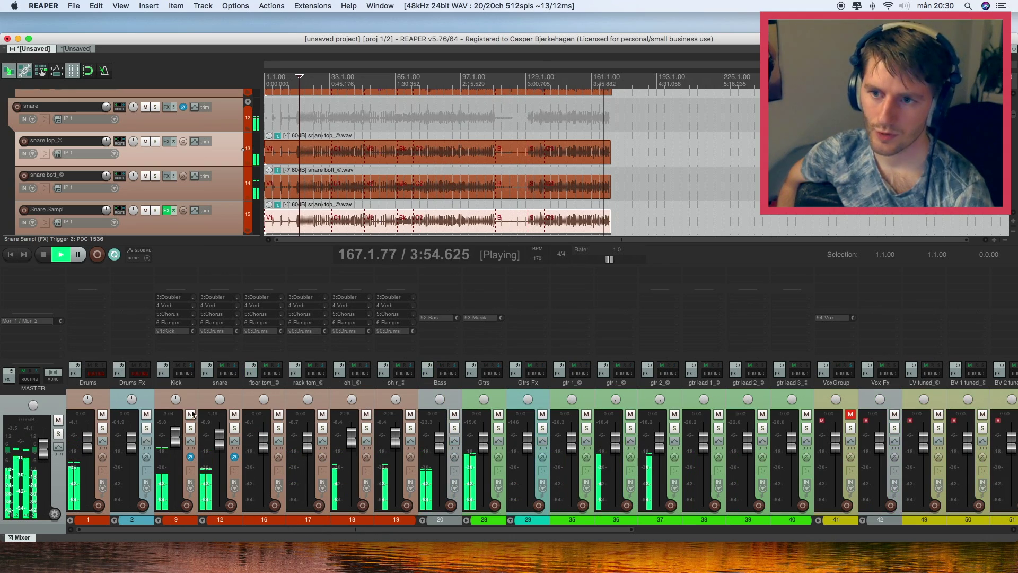
Select the Kick track and restart playback from about bar 11
{"action": "left_click", "coordinate": [183, 393]}
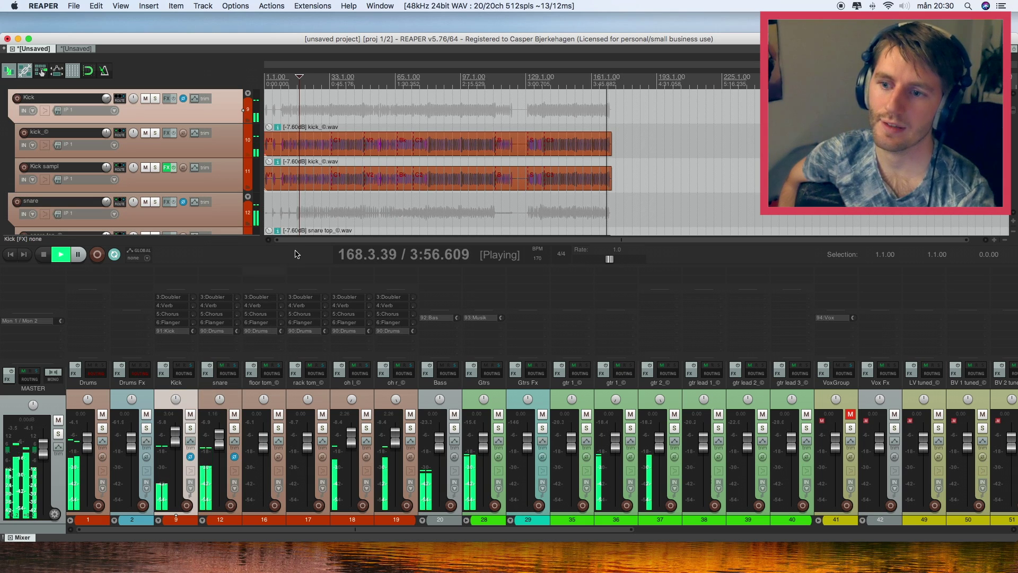
{"action": "scroll", "coordinate": [329, 196], "scroll_direction": "down", "scroll_amount": 2}
{"action": "left_click", "coordinate": [280, 91]}
{"action": "key", "text": "space"}
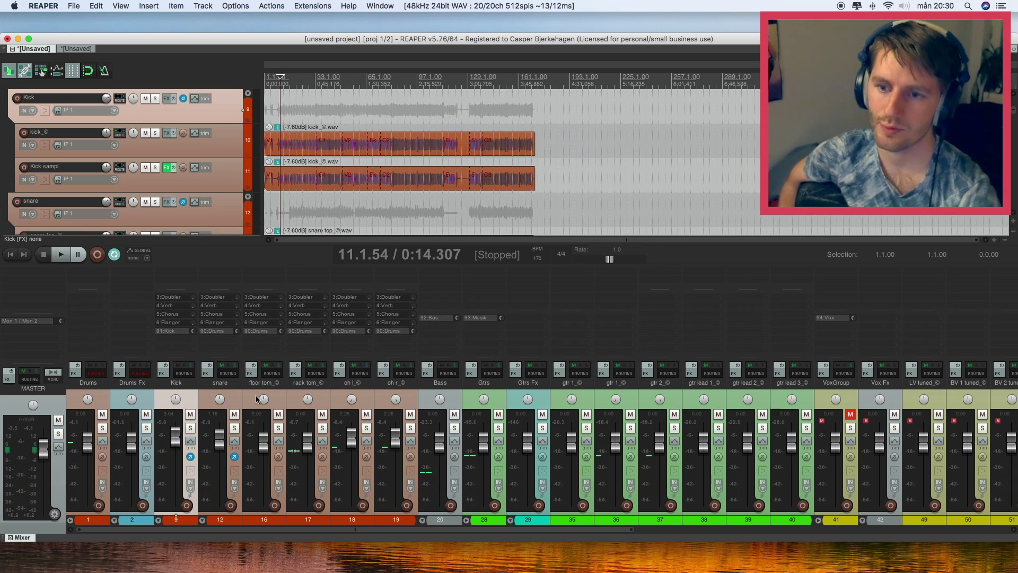
{"action": "key", "text": "space"}
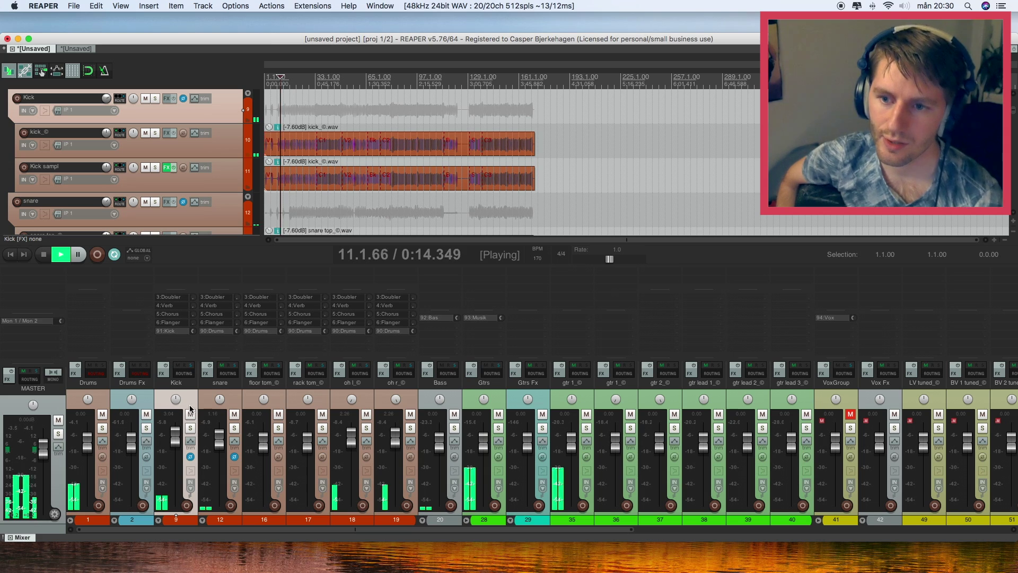
Collapse the Drums and Gtrs folders in the mixer and unmute VoxGroup
{"action": "left_click", "coordinate": [129, 522]}
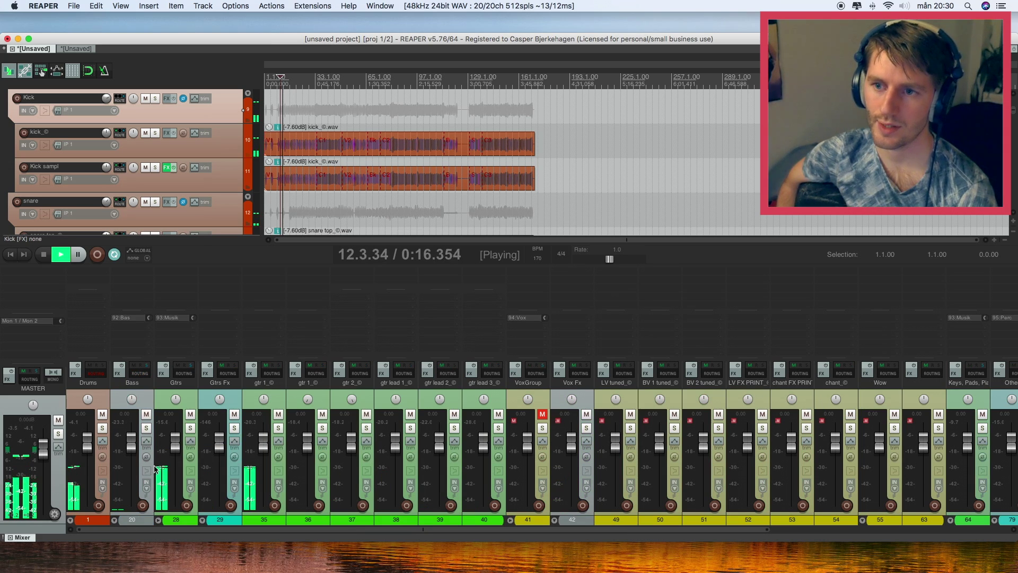
{"action": "left_click", "coordinate": [157, 521]}
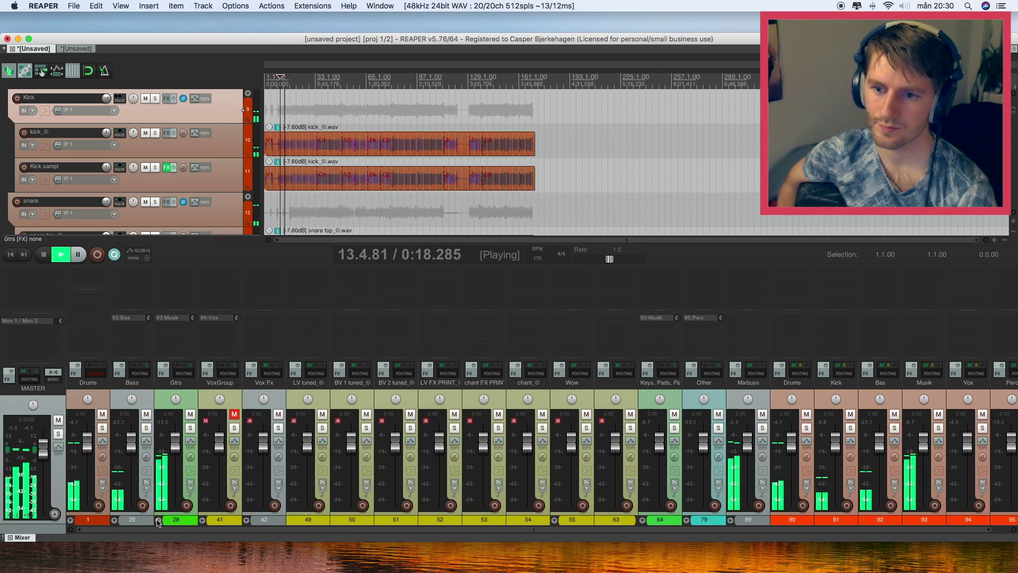
{"action": "left_click", "coordinate": [202, 520]}
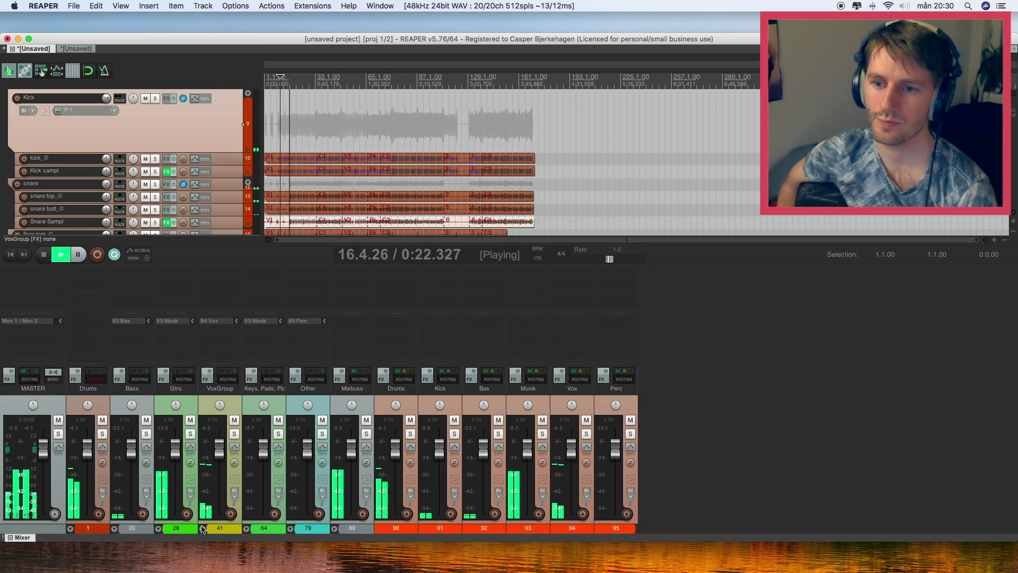
{"action": "left_click", "coordinate": [202, 520]}
Select the Wow track, check its vocal items, and expand the Wow folder in the mixer
{"action": "left_click", "coordinate": [587, 399]}
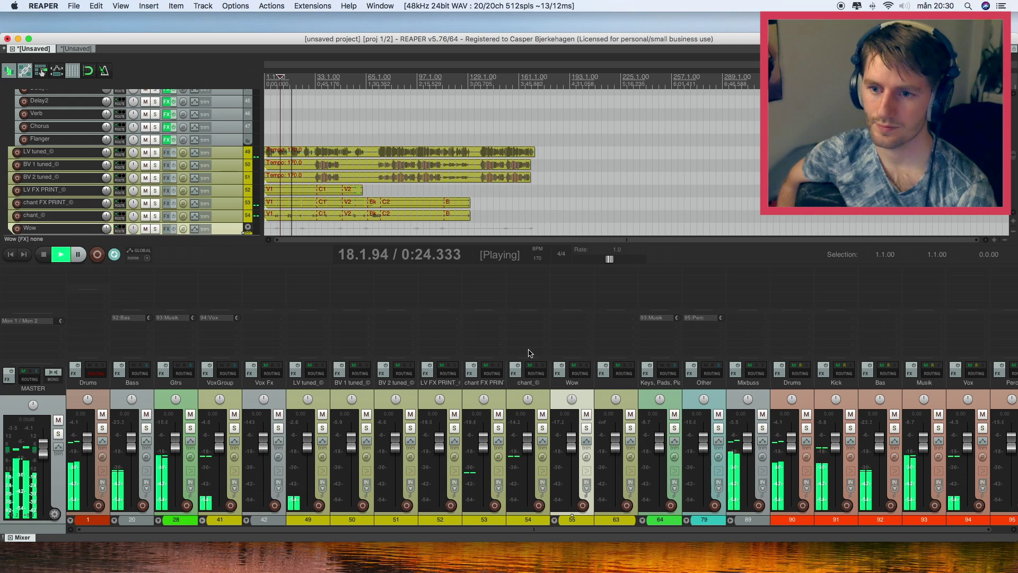
{"action": "scroll", "coordinate": [228, 177], "scroll_direction": "down", "scroll_amount": 4}
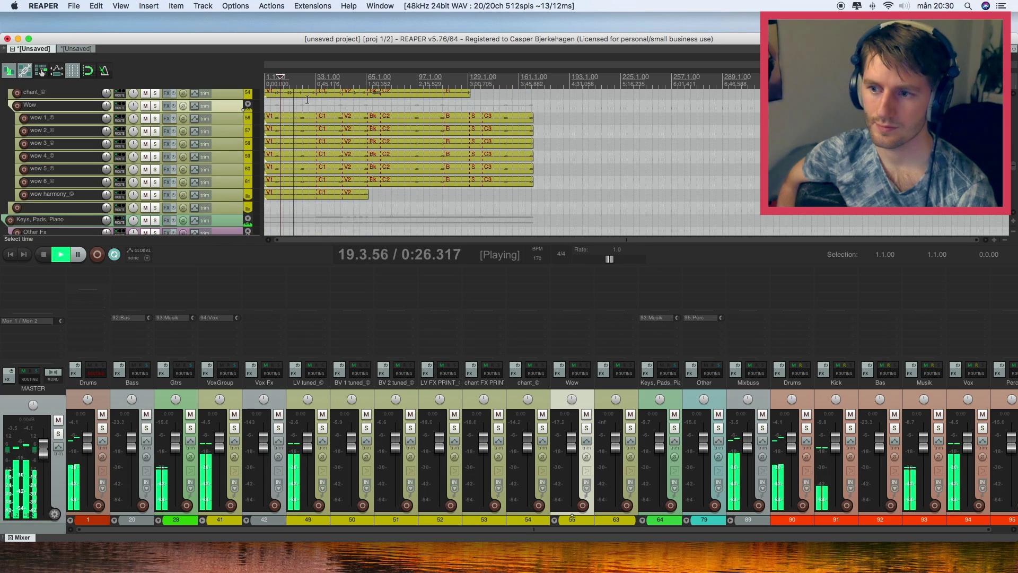
{"action": "scroll", "coordinate": [348, 119], "scroll_direction": "up", "scroll_amount": 6}
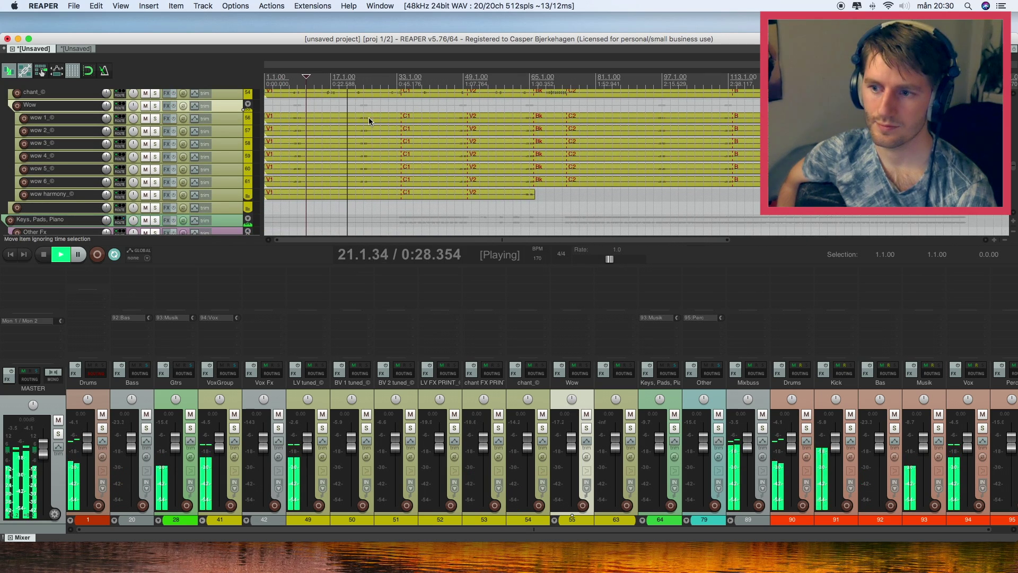
{"action": "left_click", "coordinate": [553, 520]}
{"action": "left_click_drag", "start_coordinate": [556, 529], "coordinate": [725, 530]}
Pan wow 1 100% left and spread wow 2 to wow 6 alternately right and left
{"action": "left_click_drag", "start_coordinate": [386, 401], "coordinate": [386, 456]}
{"action": "left_click_drag", "start_coordinate": [428, 400], "coordinate": [428, 350]}
{"action": "left_click_drag", "start_coordinate": [384, 400], "coordinate": [383, 419]}
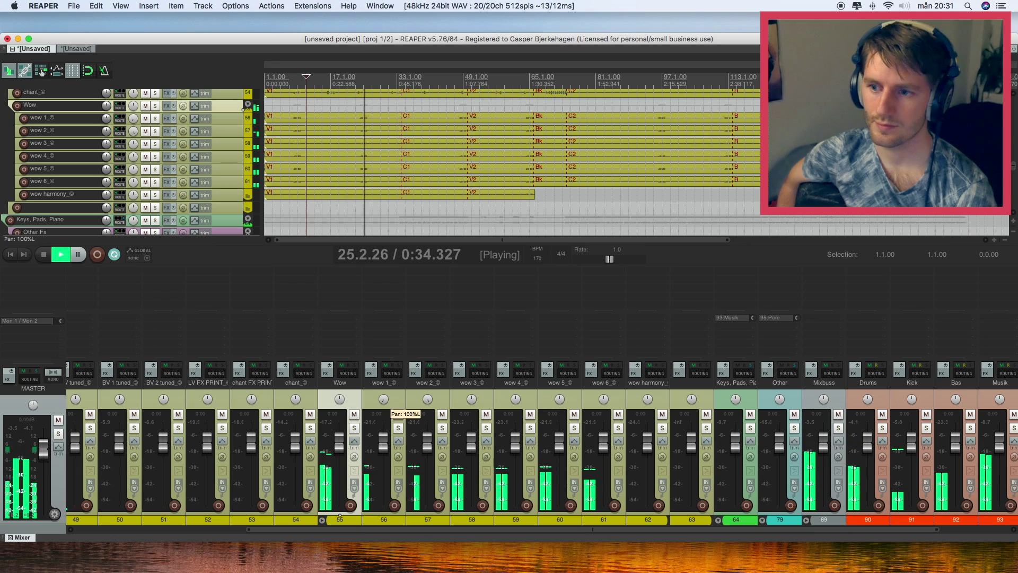
{"action": "left_click_drag", "start_coordinate": [472, 400], "coordinate": [472, 445]}
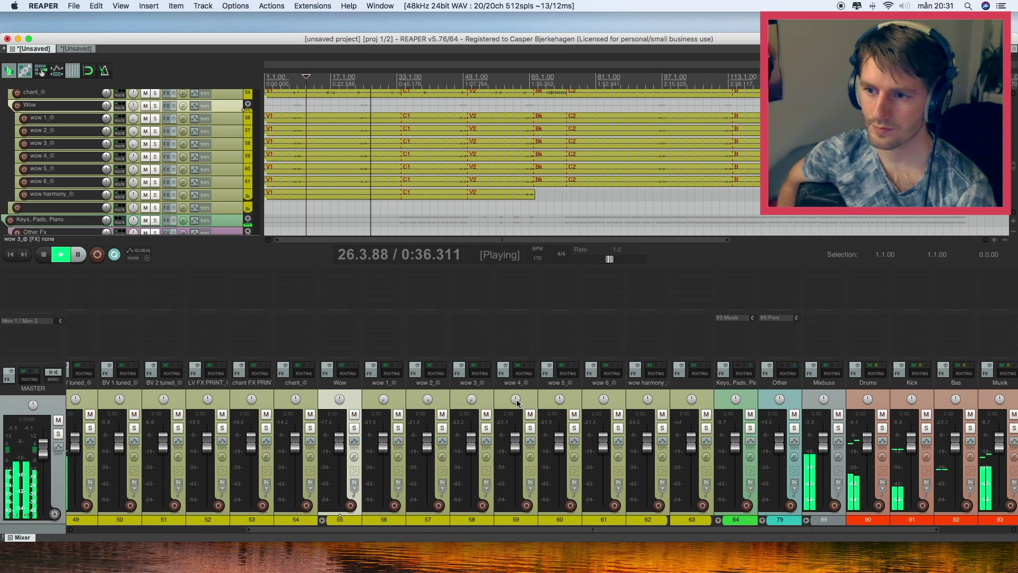
{"action": "left_click_drag", "start_coordinate": [517, 399], "coordinate": [522, 363]}
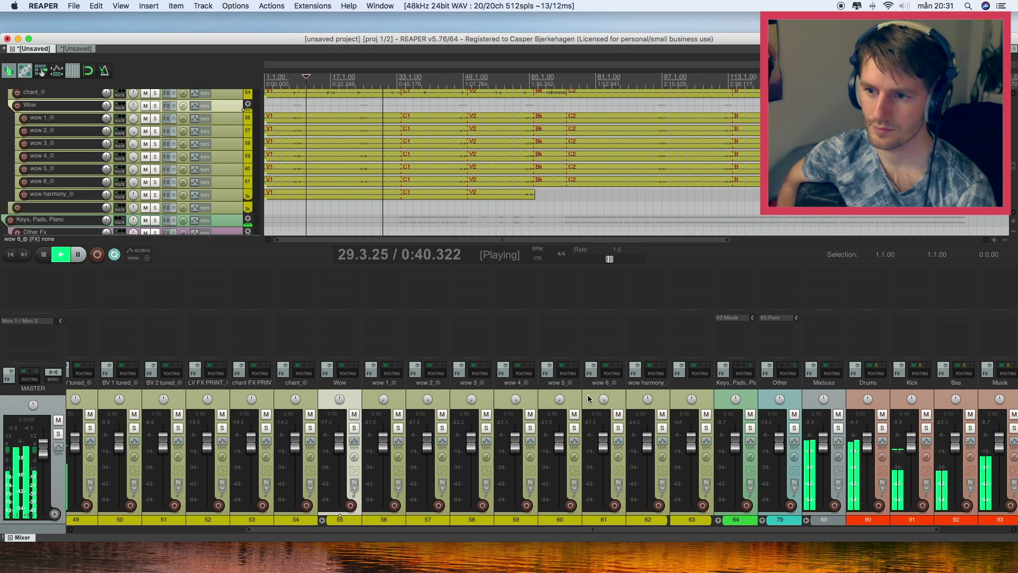
Raise the volume of wow 1 through wow harmony together to just under +1 dB while replaying from about bar 23
{"action": "left_click", "coordinate": [397, 521]}
{"action": "left_click", "coordinate": [645, 521], "text": "shift"}
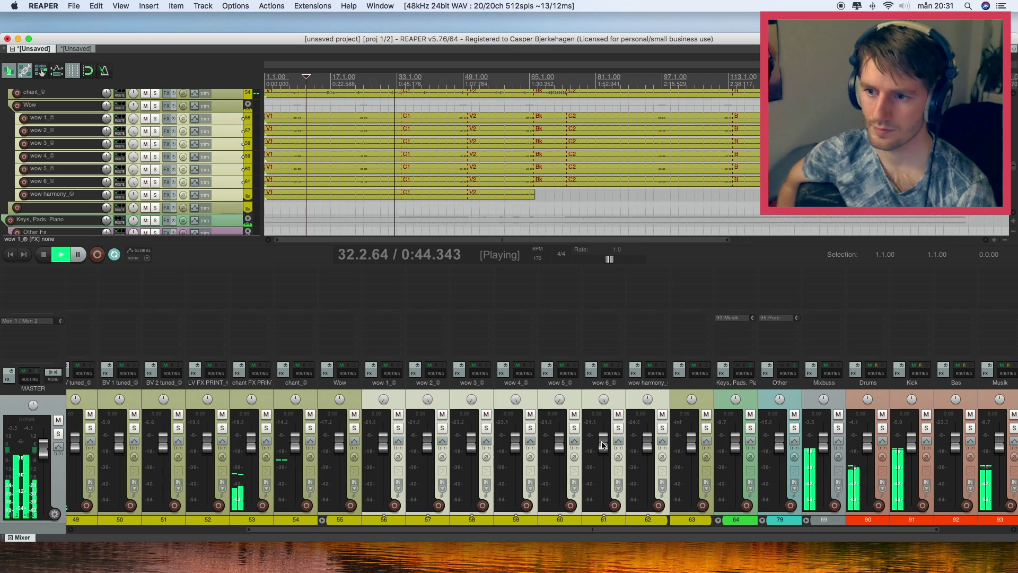
{"action": "left_click", "coordinate": [357, 217]}
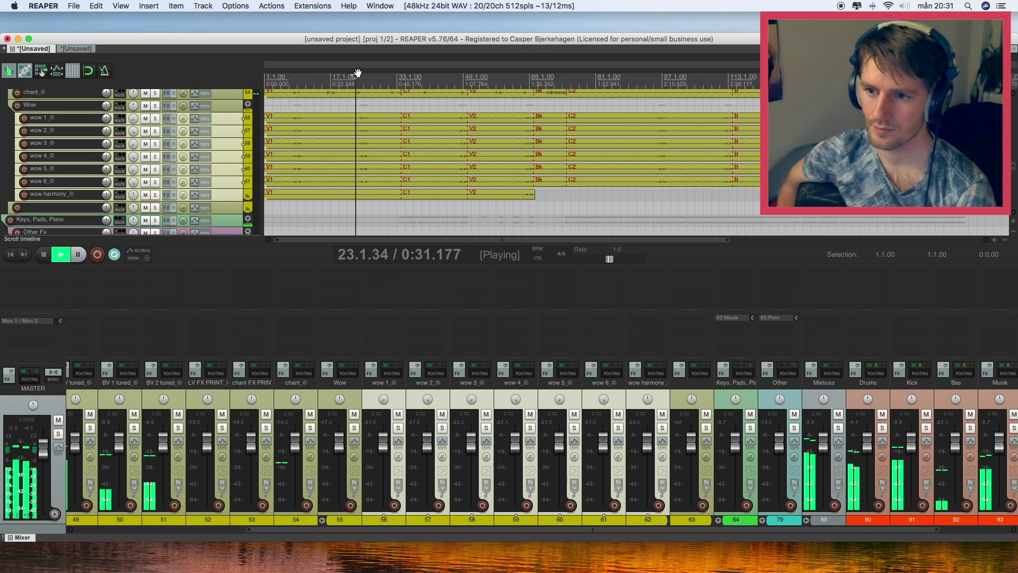
{"action": "scroll", "coordinate": [519, 435], "scroll_direction": "up", "scroll_amount": 5}
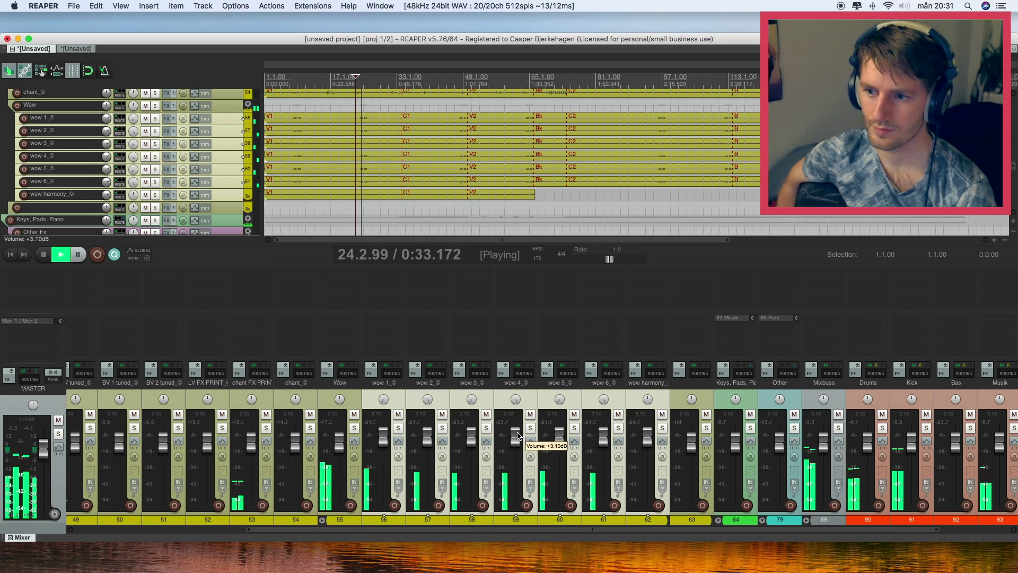
{"action": "scroll", "coordinate": [517, 438], "scroll_direction": "down", "scroll_amount": 2}
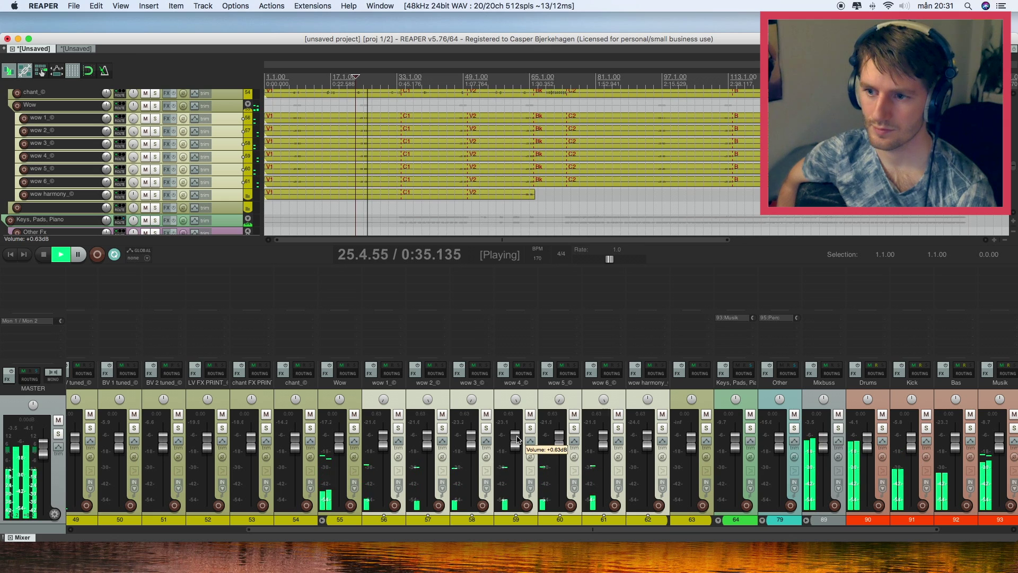
Raise the wow harmony volume to about +12 dB while replaying the passage from about bar 63
{"action": "left_click", "coordinate": [650, 440]}
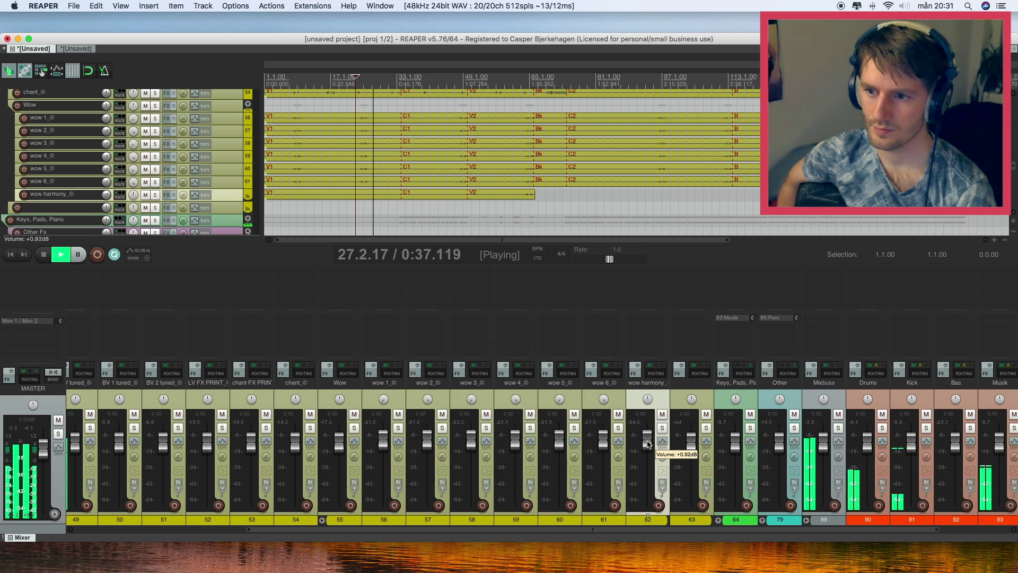
{"action": "left_click", "coordinate": [460, 83]}
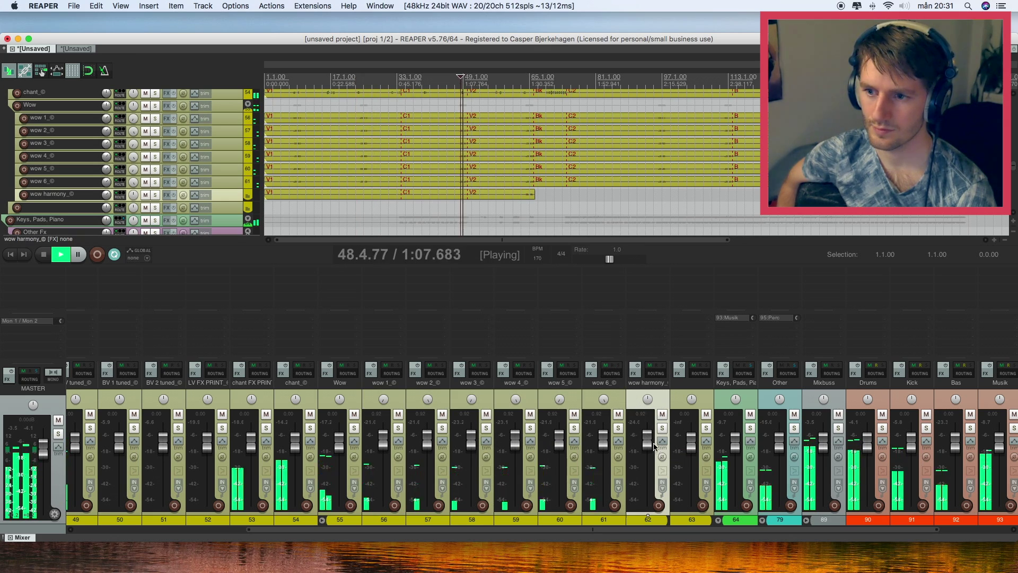
{"action": "left_click", "coordinate": [521, 74]}
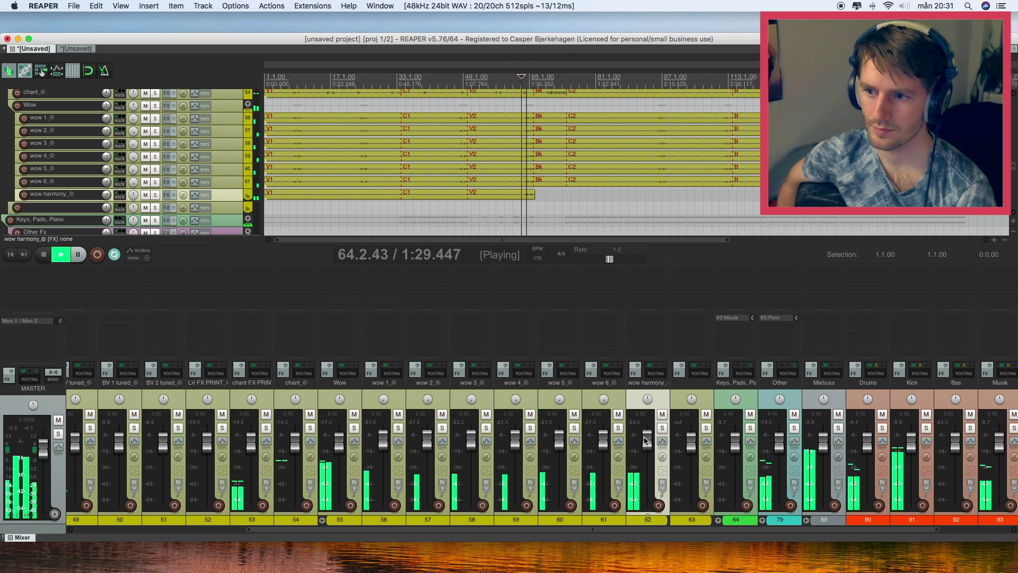
{"action": "left_click_drag", "start_coordinate": [645, 440], "coordinate": [648, 425]}
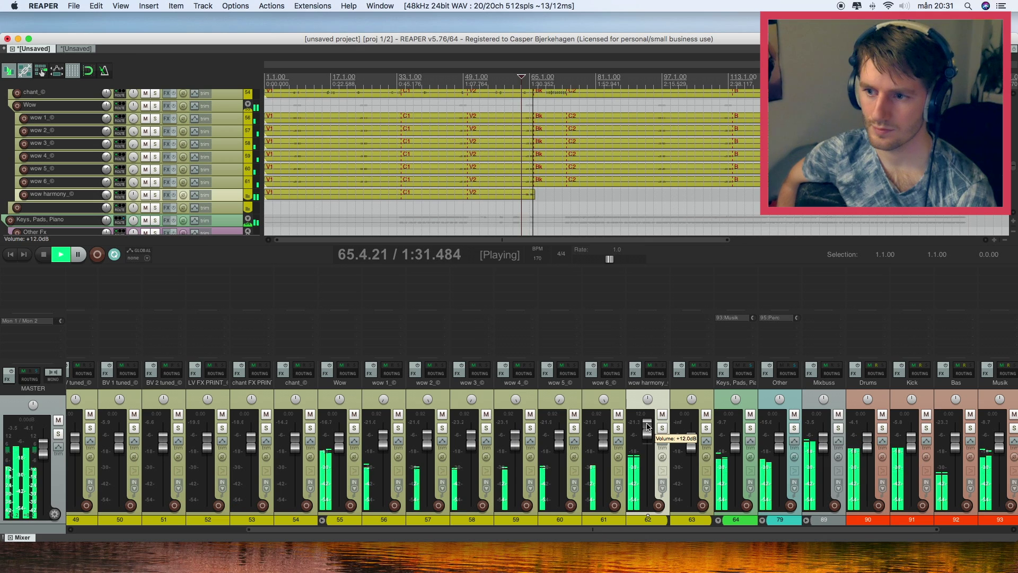
{"action": "key", "text": "space"}
{"action": "key", "text": "space"}
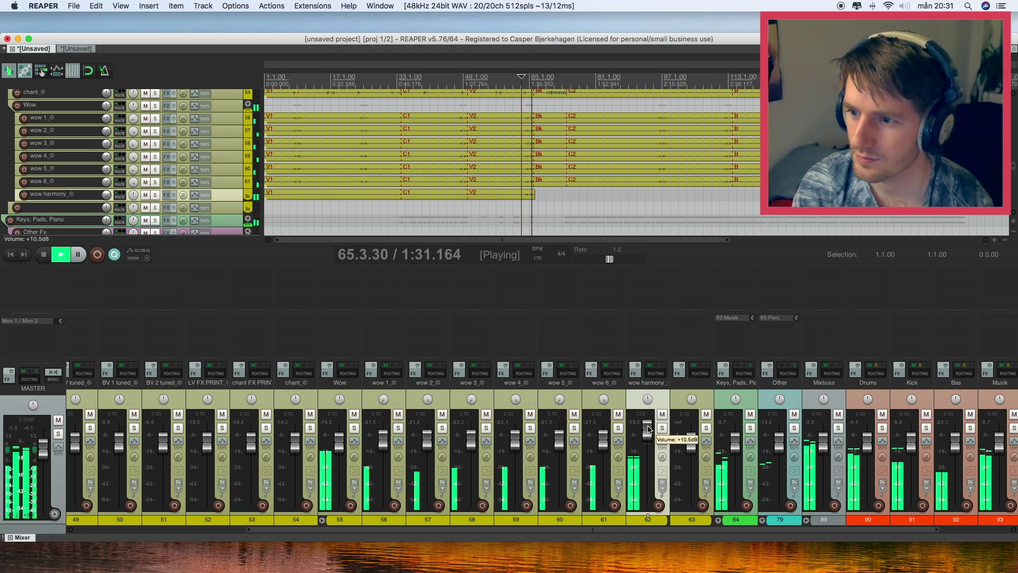
{"action": "key", "text": "space"}
Move wow harmony out of the Wow folder to just before it, and collapse the Wow folder in the mixer
{"action": "left_click_drag", "start_coordinate": [661, 393], "coordinate": [321, 395]}
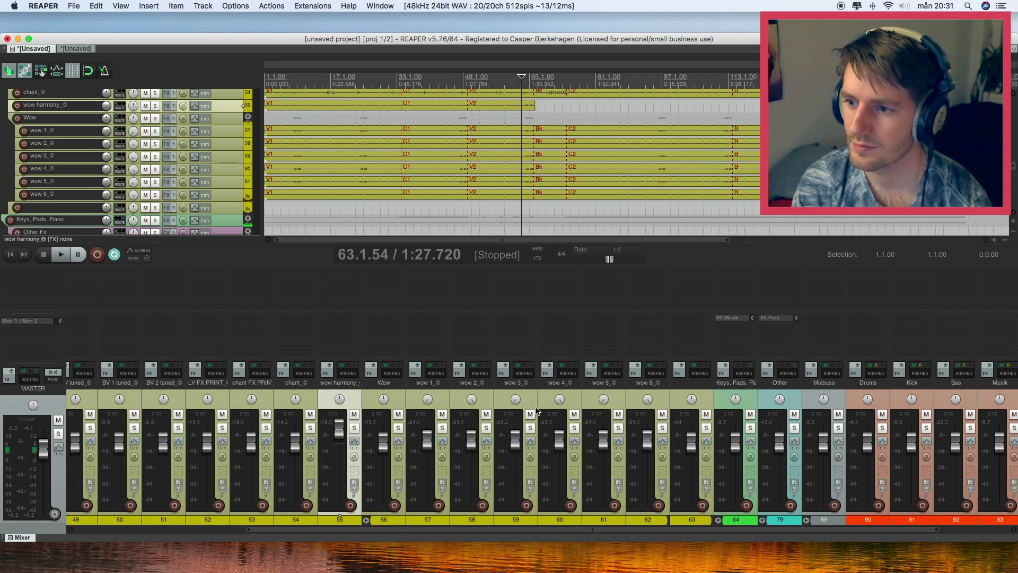
{"action": "left_click", "coordinate": [366, 519]}
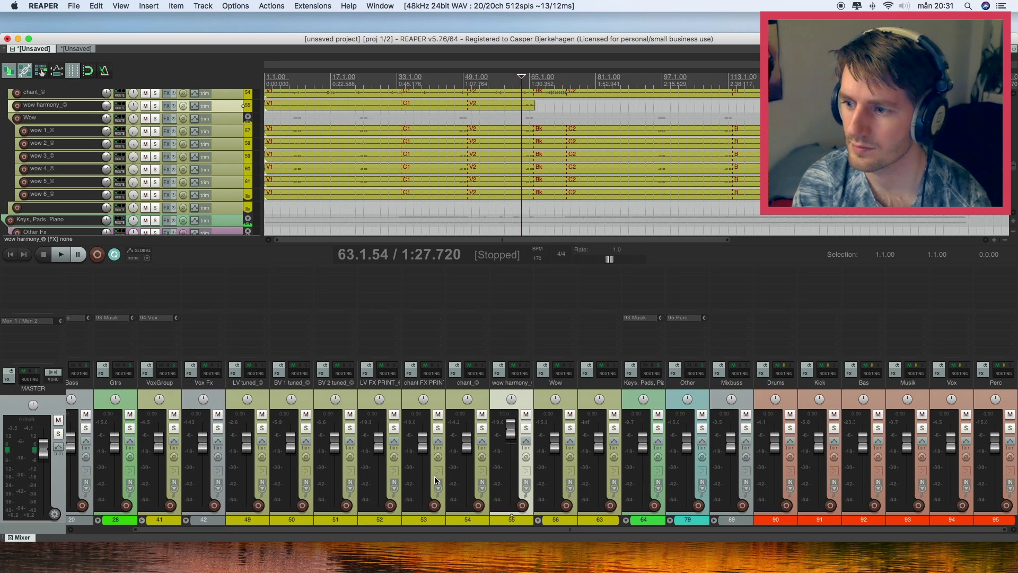
{"action": "left_click", "coordinate": [538, 519]}
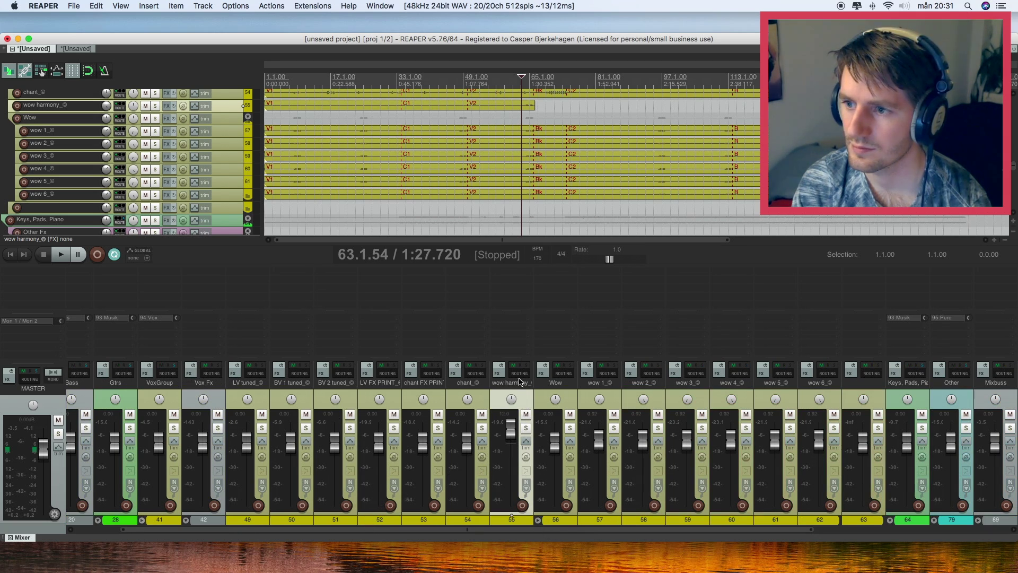
{"action": "key", "text": "space"}
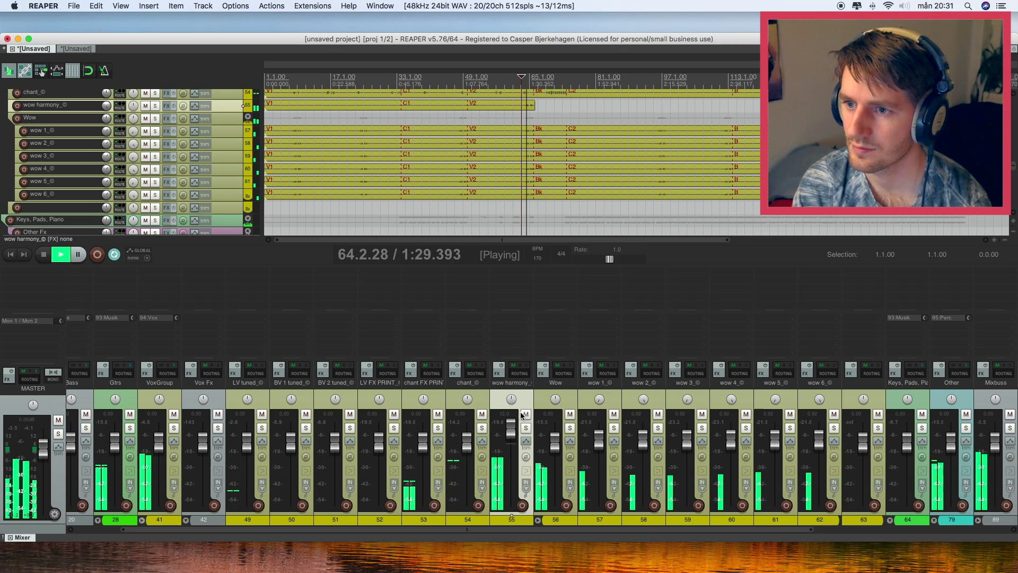
{"action": "left_click", "coordinate": [538, 520]}
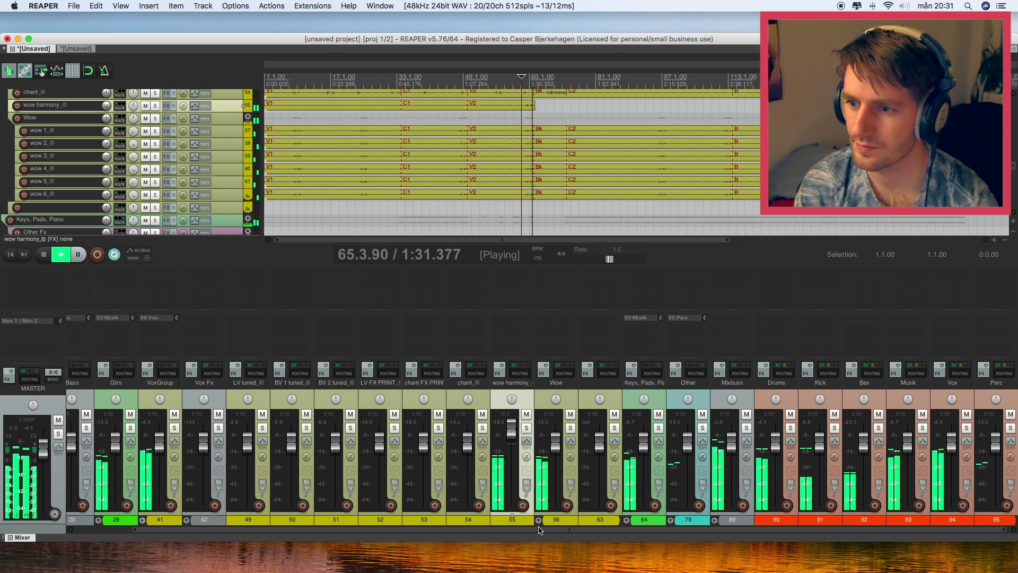
Reorder the vocal tracks so that chant, chant FX PRINT and wow harmony follow the Wow folder
{"action": "scroll", "coordinate": [539, 530], "scroll_direction": "left", "scroll_amount": 3}
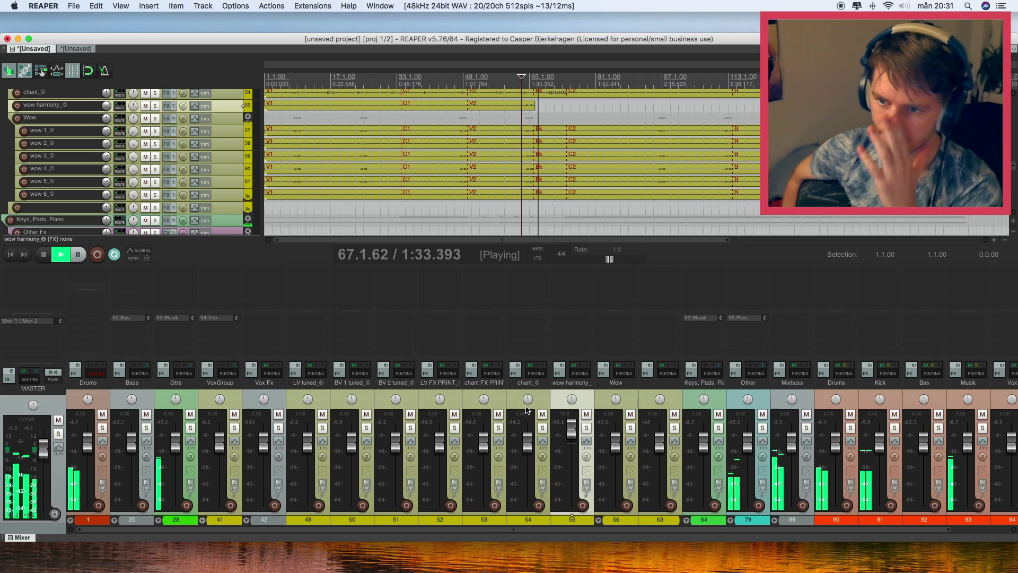
{"action": "left_click", "coordinate": [534, 404]}
{"action": "left_click_drag", "start_coordinate": [544, 394], "coordinate": [609, 391]}
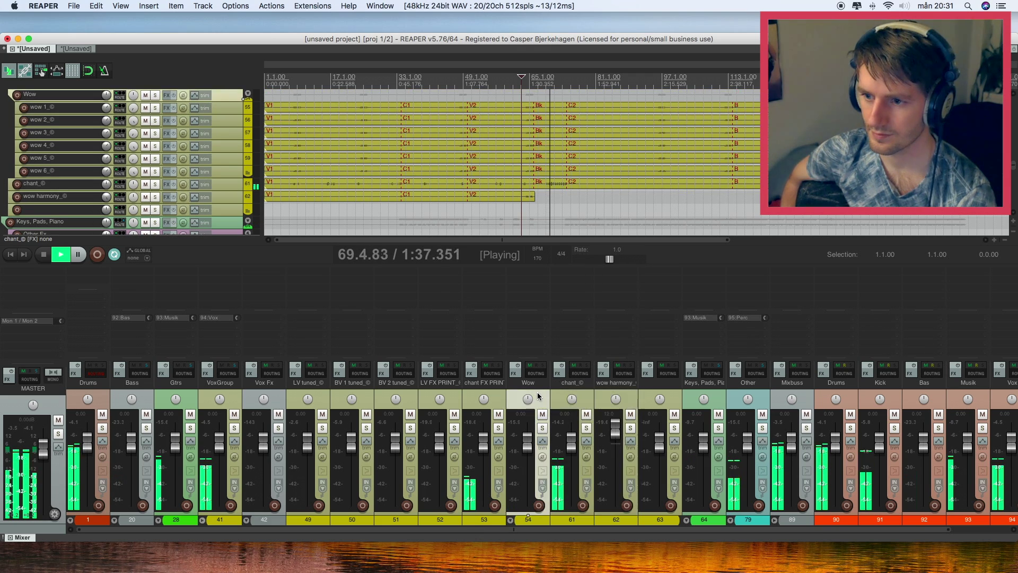
{"action": "left_click_drag", "start_coordinate": [505, 394], "coordinate": [595, 396]}
Audition LV FX PRINT from about bar 57, muting it briefly and raising its volume before resetting it
{"action": "left_click", "coordinate": [454, 390]}
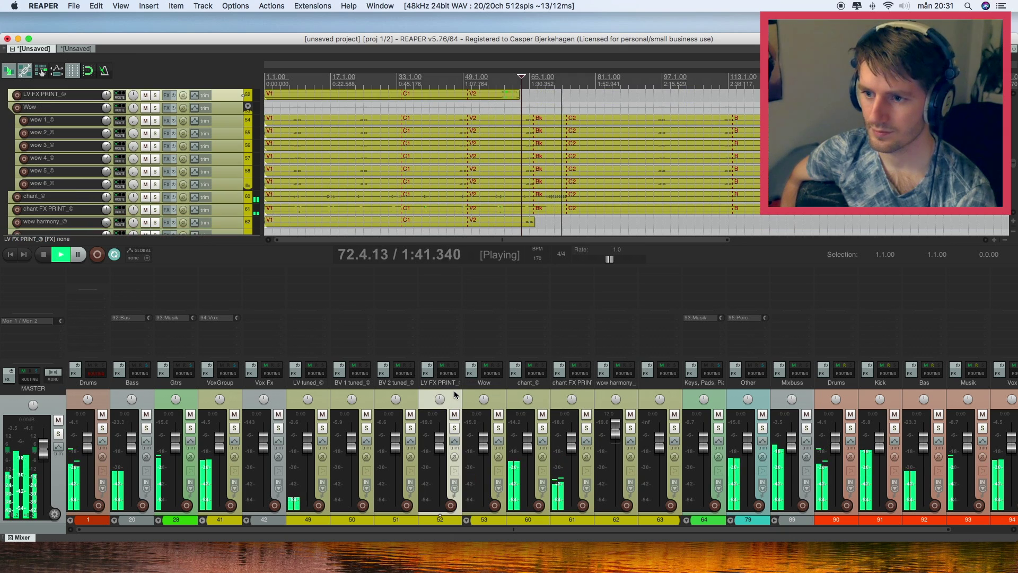
{"action": "scroll", "coordinate": [392, 154], "scroll_direction": "down", "scroll_amount": 3}
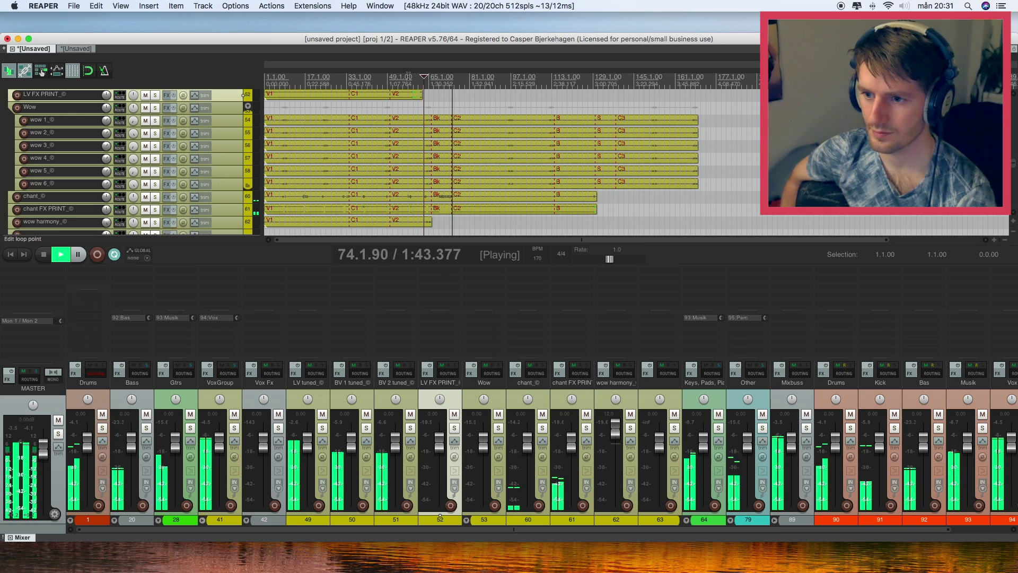
{"action": "left_click", "coordinate": [408, 77]}
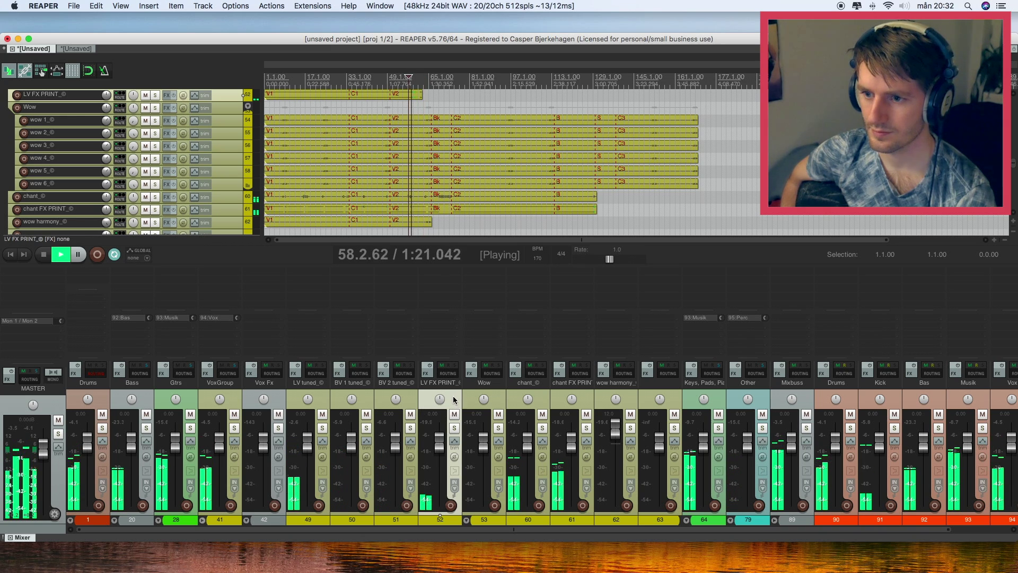
{"action": "left_click", "coordinate": [455, 428]}
{"action": "left_click", "coordinate": [454, 428]}
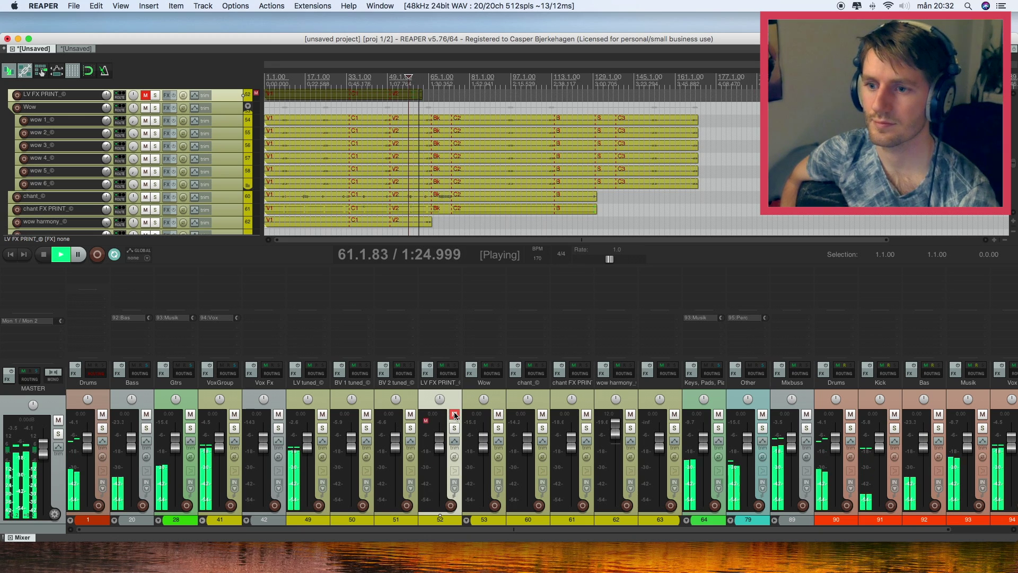
{"action": "left_click_drag", "start_coordinate": [439, 443], "coordinate": [439, 424]}
{"action": "double_click", "coordinate": [440, 434]}
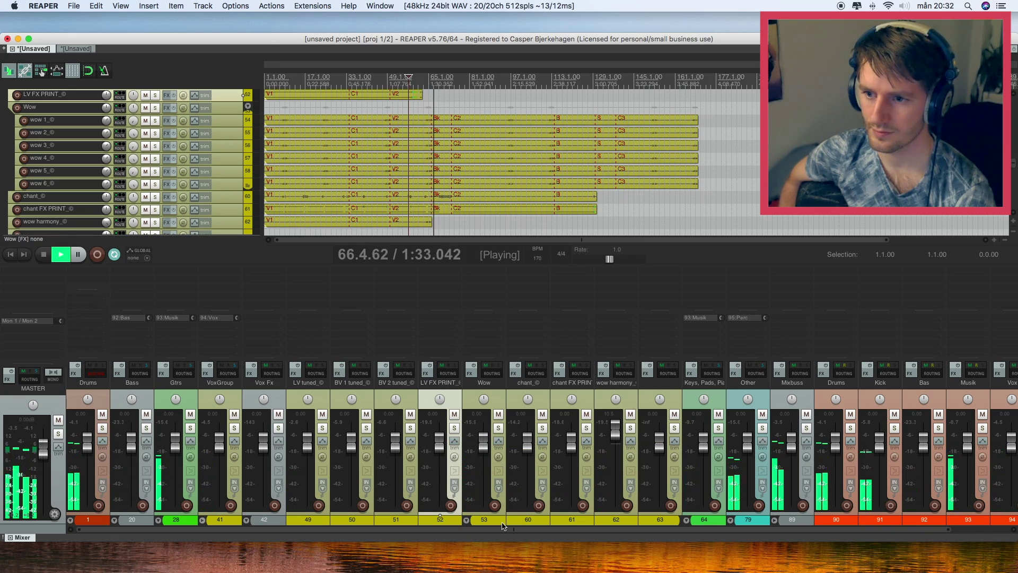
Look at the effect tracks inside Vox Fx and collapse the VoxGroup folder in the mixer
{"action": "left_click", "coordinate": [247, 521]}
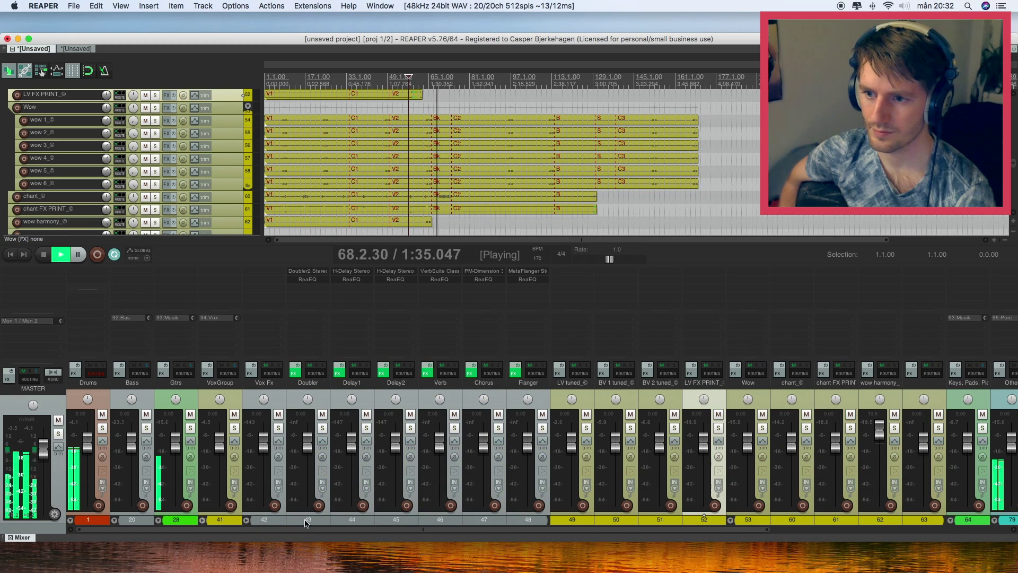
{"action": "left_click", "coordinate": [202, 520]}
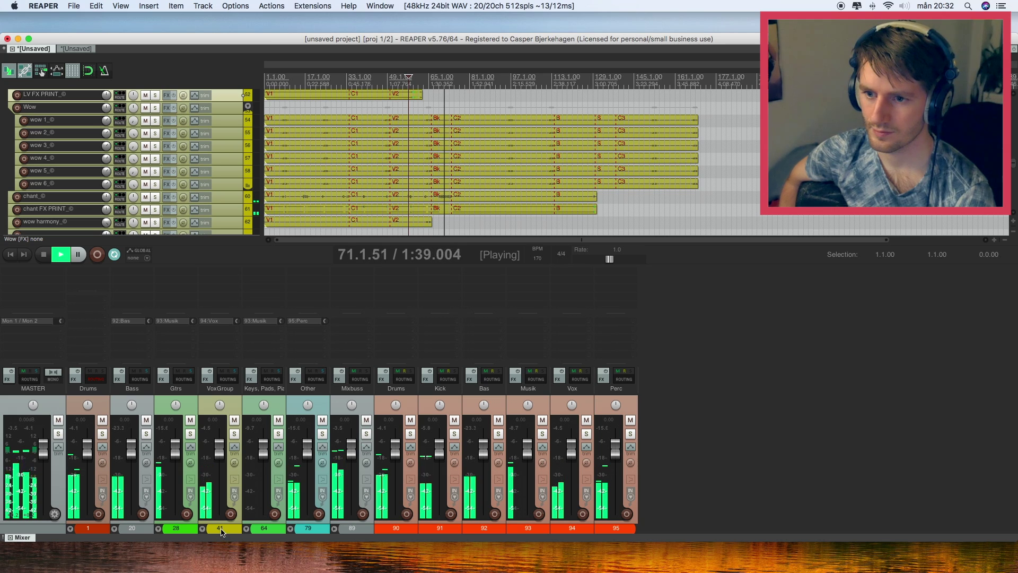
Expand the Gtrs folder in the mixer, look through its lead tracks and gtr 2, and play from about bar 54
{"action": "left_click", "coordinate": [158, 529]}
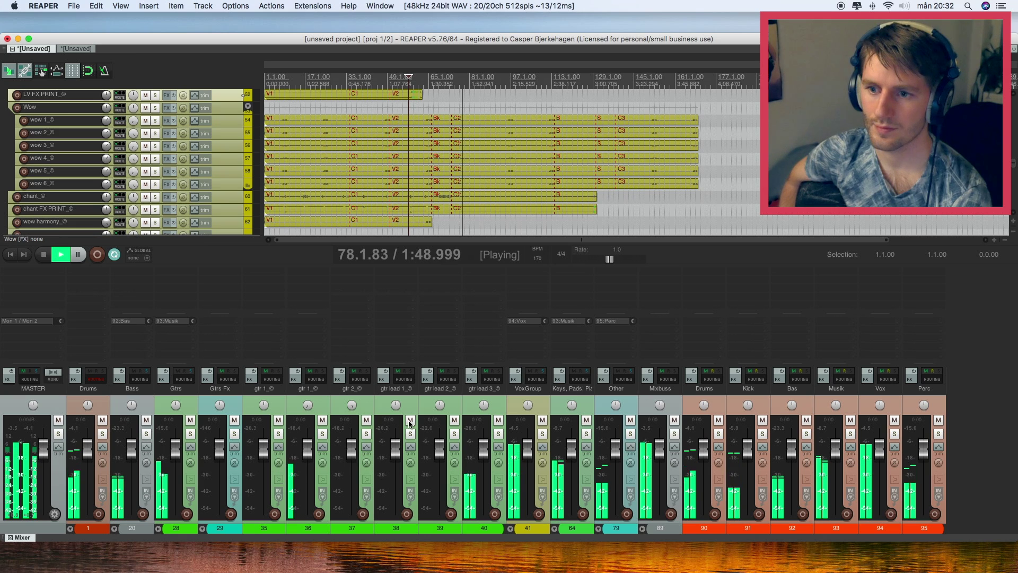
{"action": "left_click", "coordinate": [387, 396]}
{"action": "left_click", "coordinate": [418, 394]}
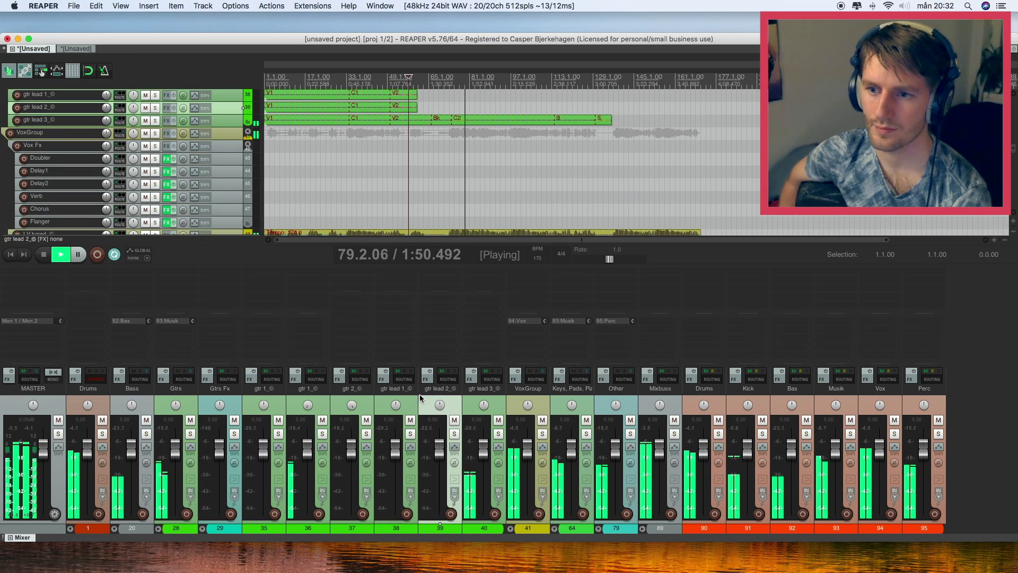
{"action": "left_click", "coordinate": [366, 395]}
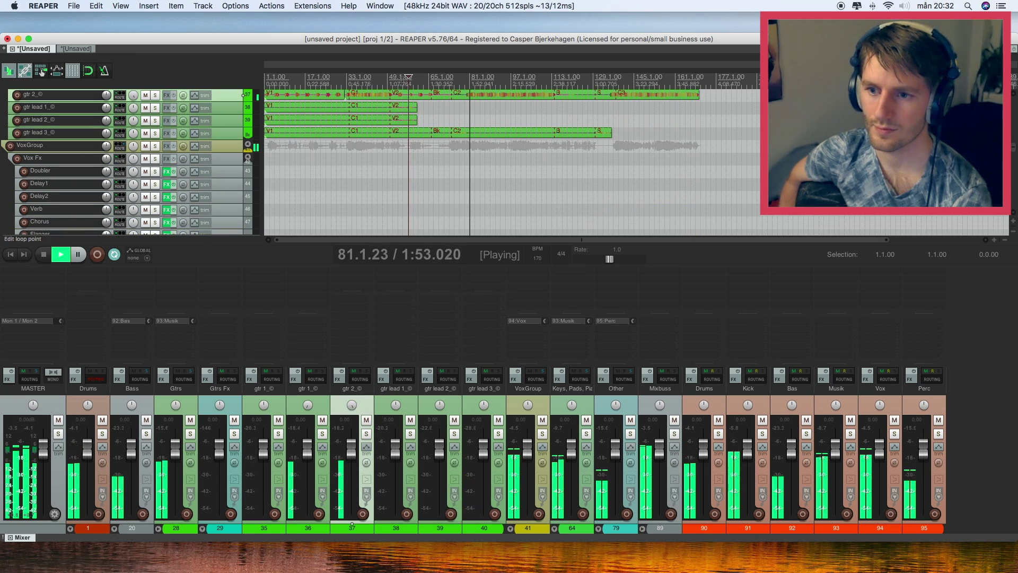
{"action": "left_click", "coordinate": [408, 78]}
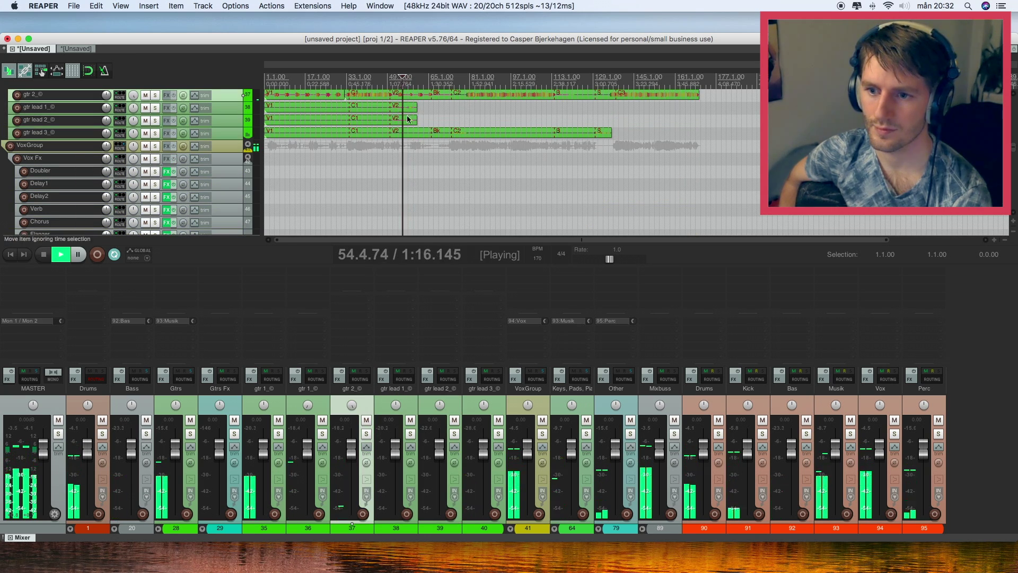
Audition gtr lead 1 and gtr lead 2 soloed alone and together near the end of their clips, and clear the solos
{"action": "left_click", "coordinate": [411, 434]}
{"action": "left_click", "coordinate": [411, 434]}
{"action": "left_click", "coordinate": [454, 434]}
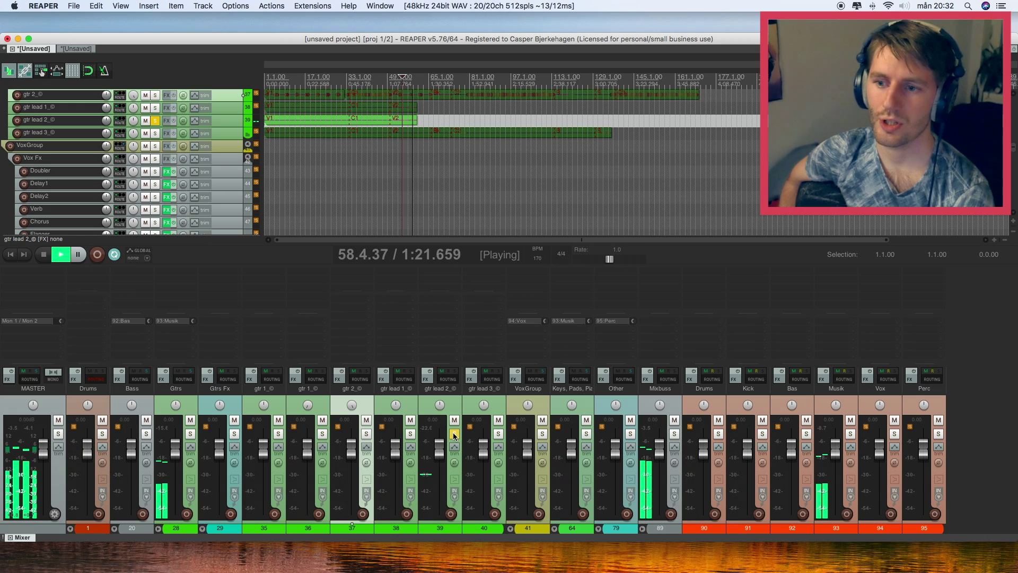
{"action": "left_click", "coordinate": [454, 433]}
{"action": "left_click", "coordinate": [452, 391]}
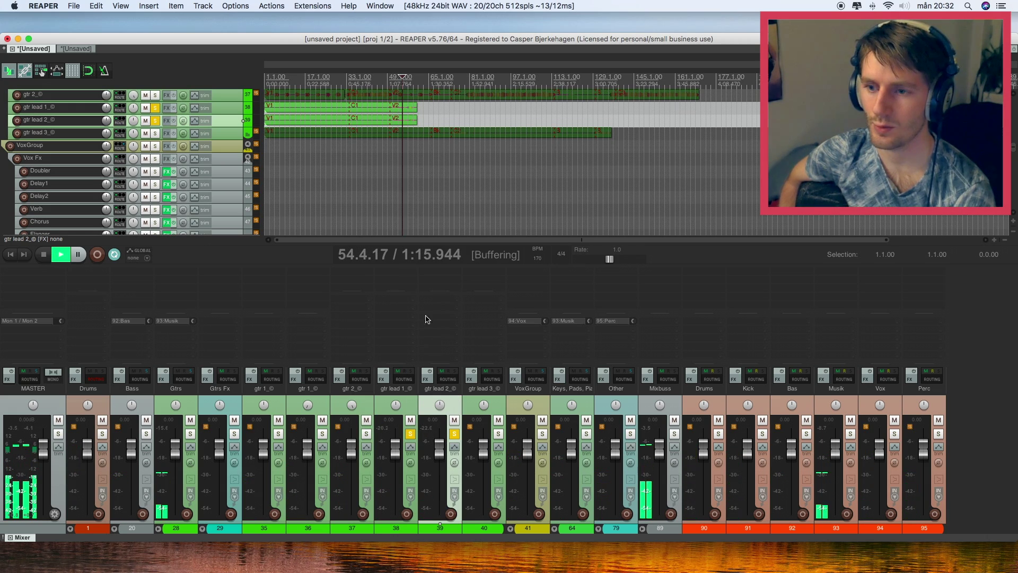
{"action": "scroll", "coordinate": [424, 138], "scroll_direction": "up", "scroll_amount": 1}
{"action": "scroll", "coordinate": [424, 138], "scroll_direction": "up", "scroll_amount": 2}
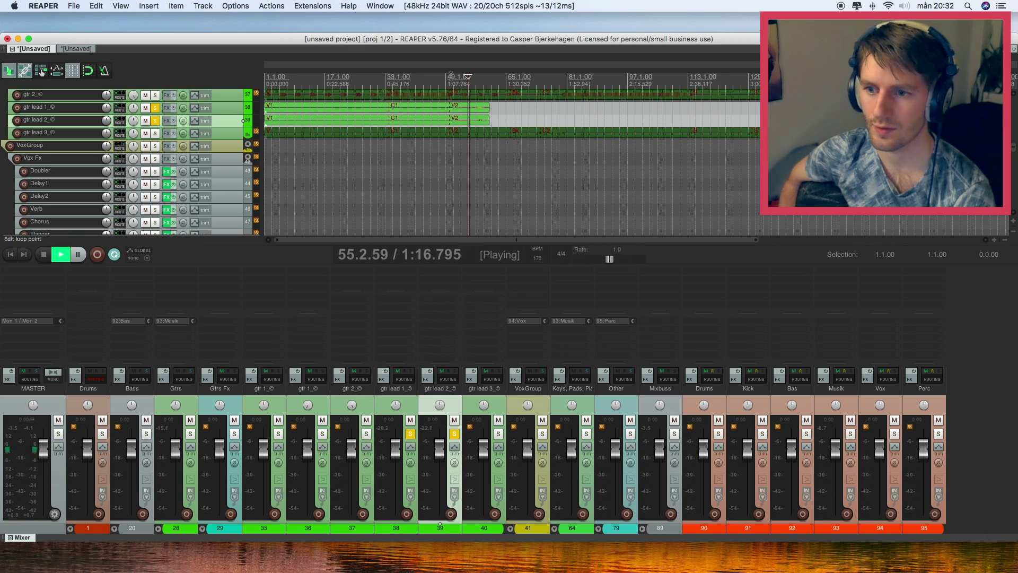
{"action": "scroll", "coordinate": [488, 136], "scroll_direction": "up", "scroll_amount": 2}
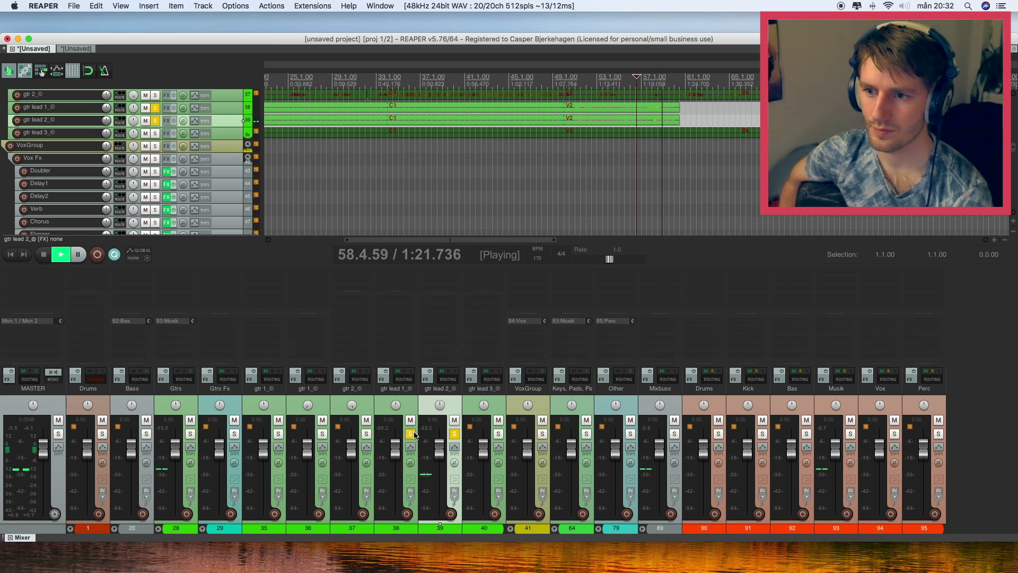
{"action": "left_click", "coordinate": [454, 434], "text": "alt"}
{"action": "scroll", "coordinate": [602, 138], "scroll_direction": "down", "scroll_amount": 3}
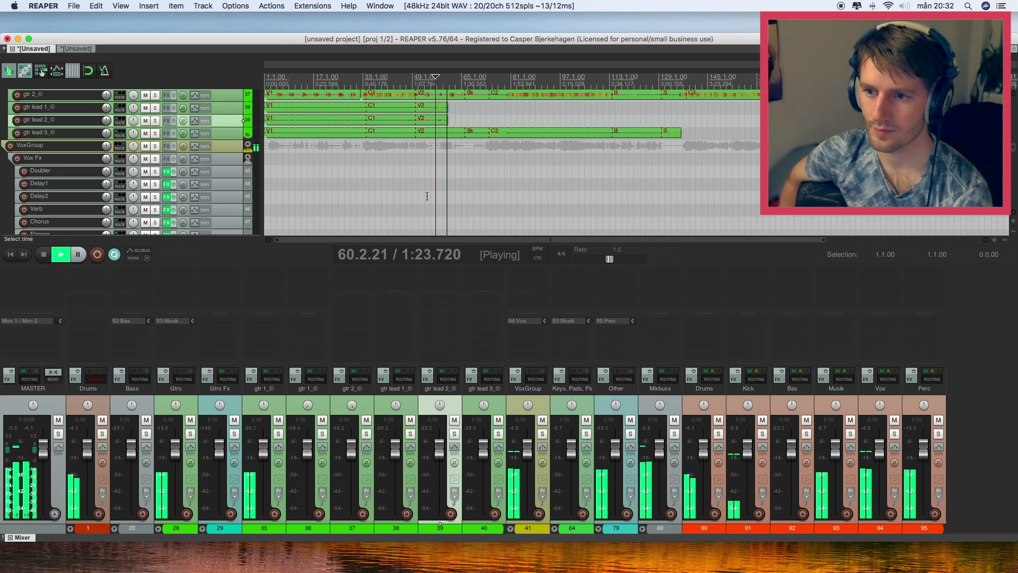
Play from about bar 74, solo gtr lead 3 briefly, and raise its volume while comparing with the track muted
{"action": "left_click", "coordinate": [491, 78]}
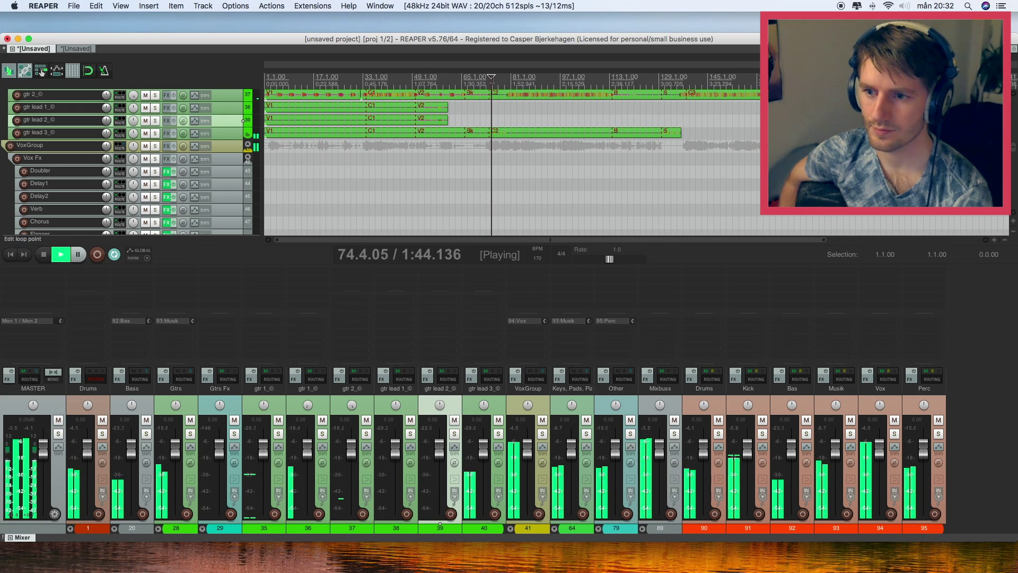
{"action": "left_click", "coordinate": [499, 434]}
{"action": "left_click", "coordinate": [498, 434]}
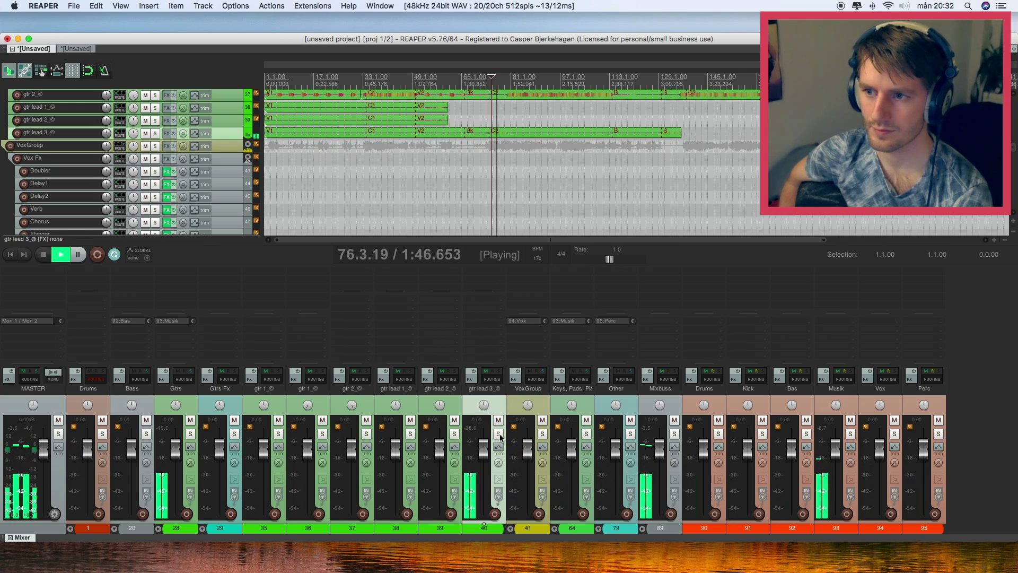
{"action": "mouse_move", "coordinate": [489, 444]}
{"action": "left_mouse_down"}
{"action": "mouse_move", "coordinate": [484, 476]}
{"action": "mouse_move", "coordinate": [483, 440]}
{"action": "left_mouse_up"}
{"action": "left_click", "coordinate": [498, 421]}
{"action": "left_click", "coordinate": [498, 420]}
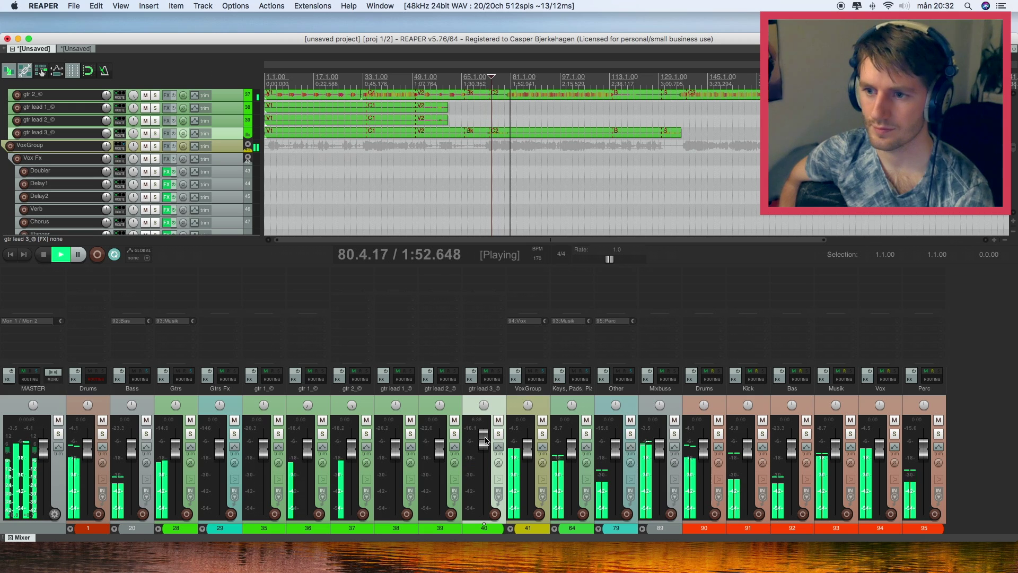
Replay the section from about bar 74 and fine-tune gtr lead 3 slightly lower while toggling its mute to compare
{"action": "key", "text": "space"}
{"action": "key", "text": "space"}
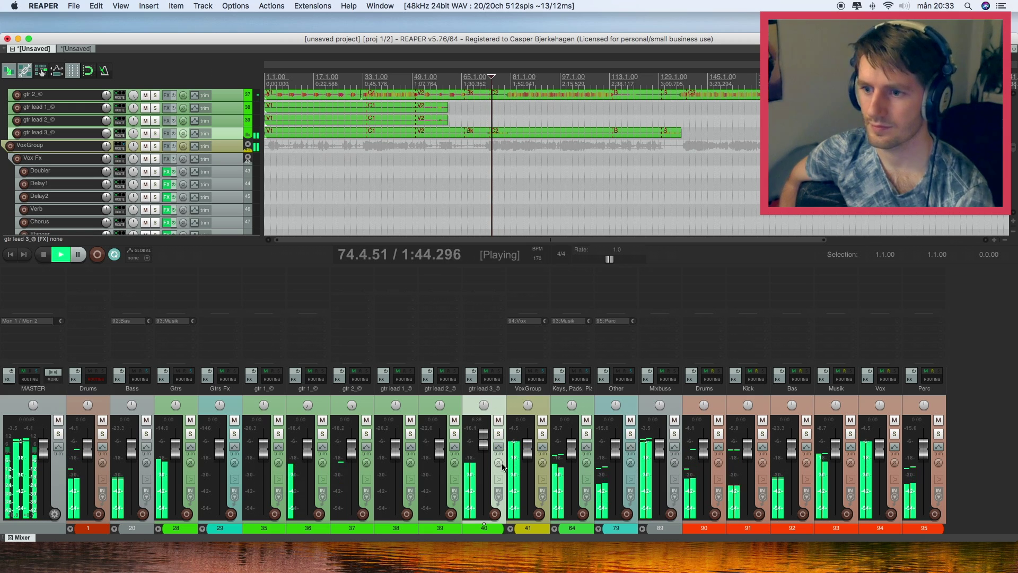
{"action": "left_click", "coordinate": [498, 420]}
{"action": "left_click", "coordinate": [500, 422]}
{"action": "left_click_drag", "start_coordinate": [487, 442], "coordinate": [487, 444]}
{"action": "left_click", "coordinate": [499, 420]}
{"action": "left_click", "coordinate": [498, 421]}
{"action": "left_click", "coordinate": [498, 421]}
{"action": "left_click", "coordinate": [499, 420]}
{"action": "left_click_drag", "start_coordinate": [487, 438], "coordinate": [487, 440]}
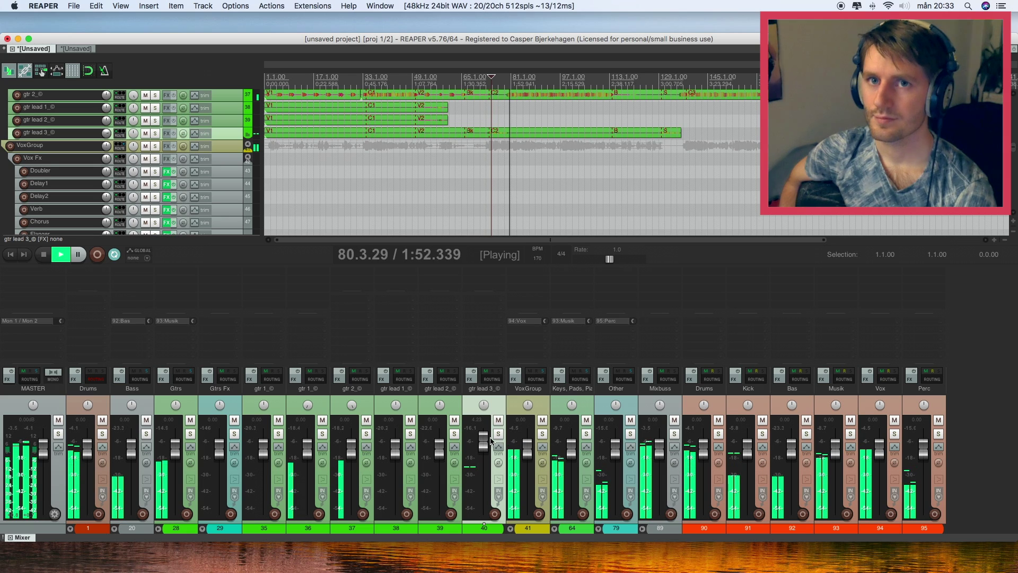
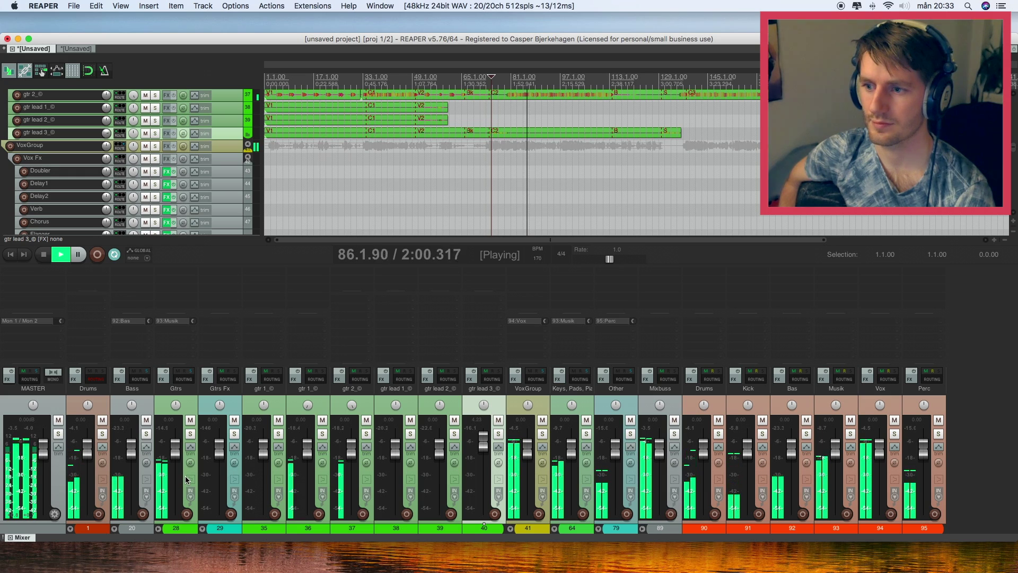
Mute VoxGroup, expand the Drums and Kick folders in the mixer, and solo only the kick_© track
{"action": "left_click", "coordinate": [541, 424]}
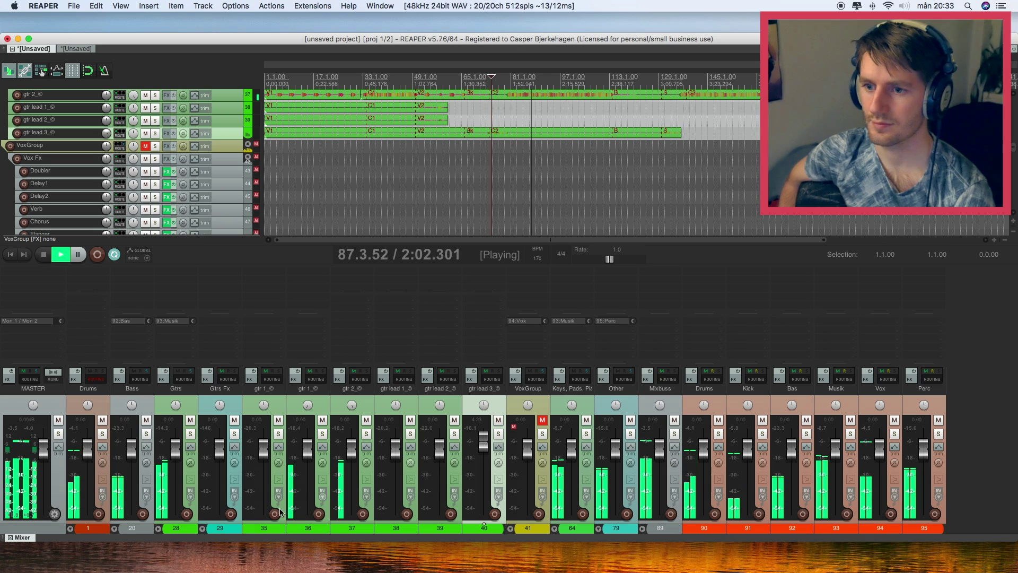
{"action": "left_click", "coordinate": [191, 427]}
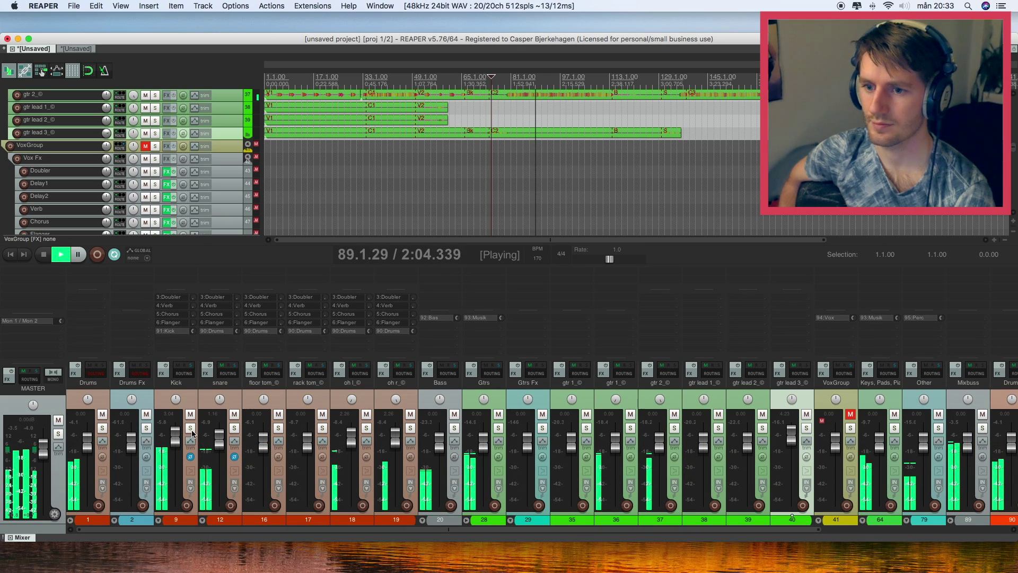
{"action": "left_click", "coordinate": [159, 520]}
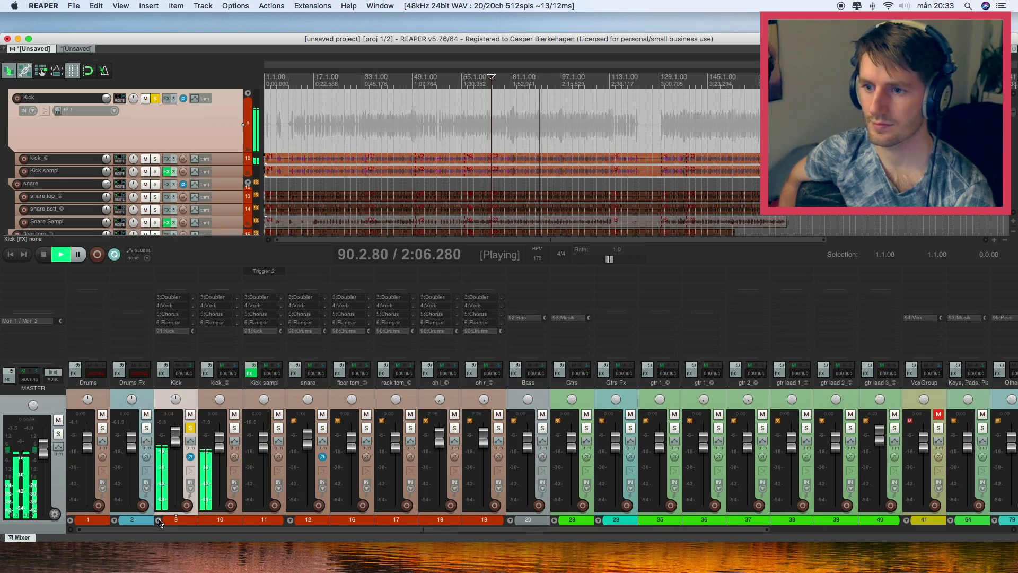
{"action": "left_click", "coordinate": [233, 428]}
{"action": "left_click", "coordinate": [235, 403]}
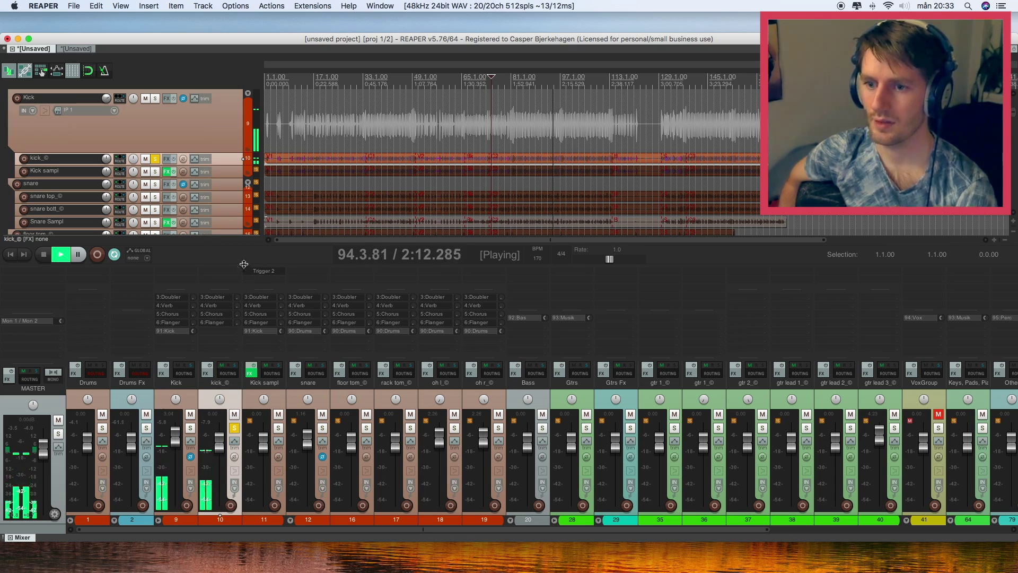
Enlarge the mixer area and add the ReaGate plug-in to the kick_© track, filtering the plug-in list by "gate"
{"action": "left_click_drag", "start_coordinate": [243, 264], "coordinate": [245, 232]}
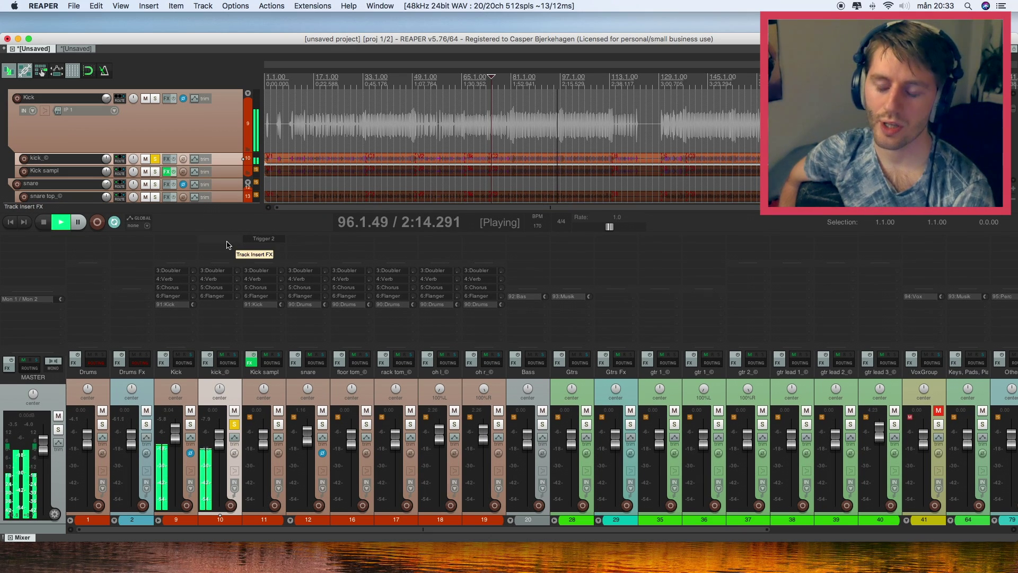
{"action": "left_click", "coordinate": [228, 245]}
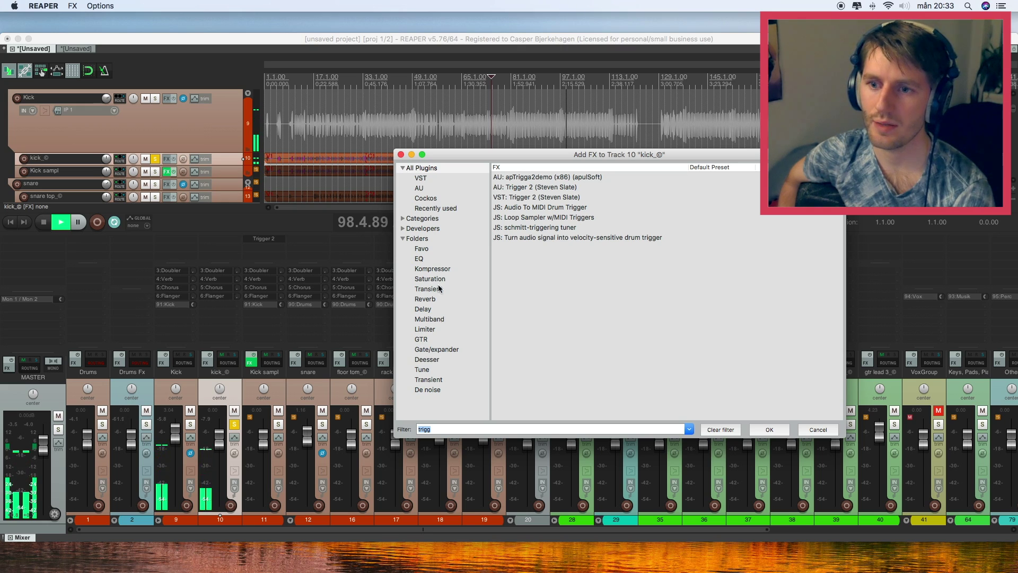
{"action": "left_click", "coordinate": [439, 351]}
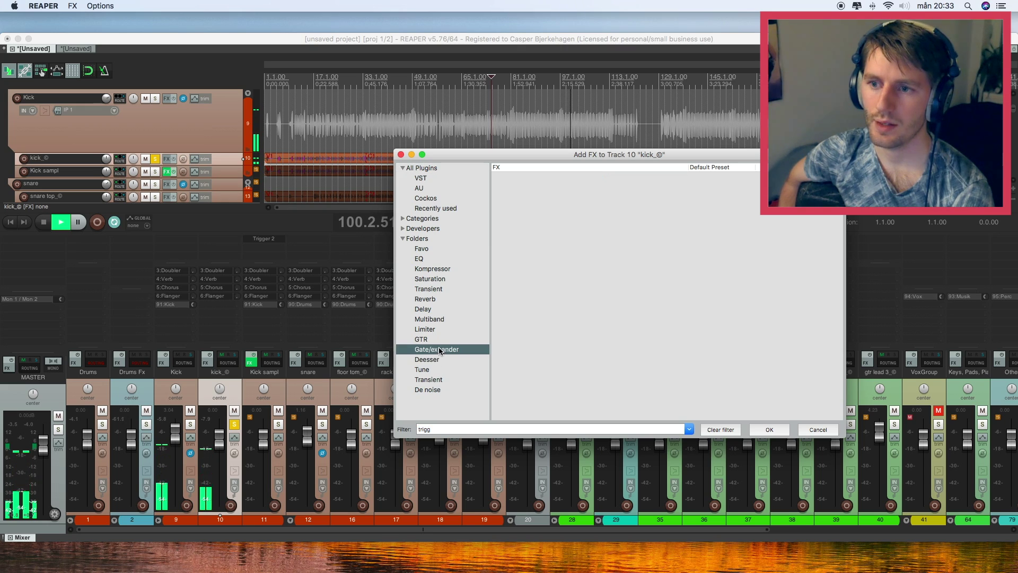
{"action": "left_click_drag", "start_coordinate": [454, 431], "coordinate": [365, 426]}
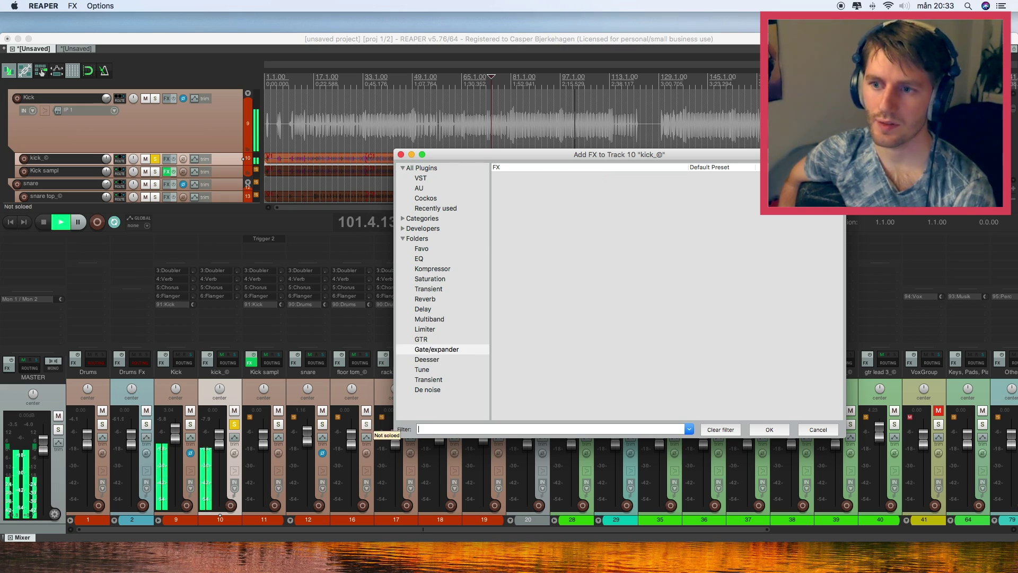
{"action": "type", "text": "gate"}
{"action": "double_click", "coordinate": [529, 177]}
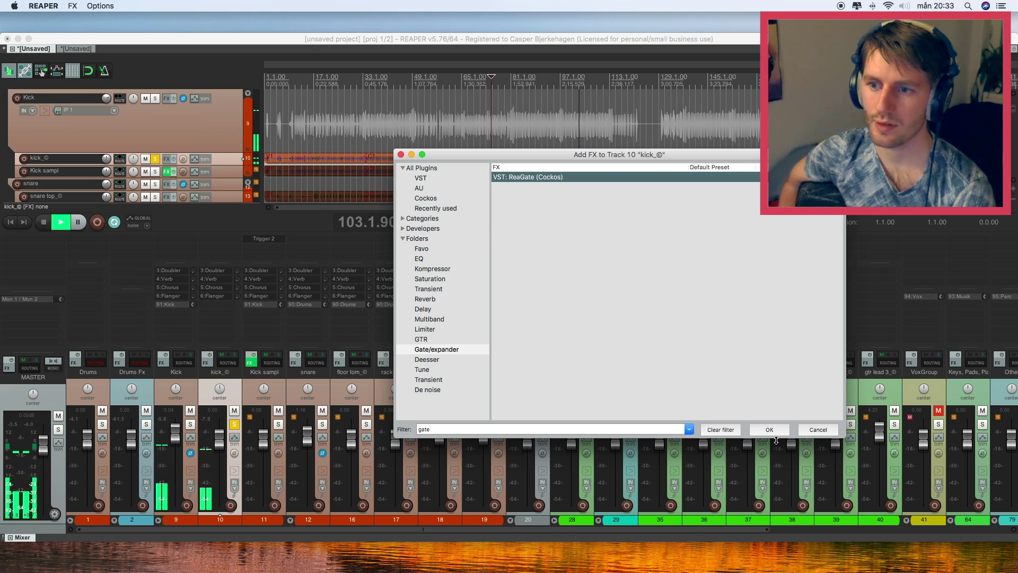
Set ReaGate on kick_© to a threshold of about -24.7 dB, 11 ms pre-open, 2 ms hold and 139 ms release, comparing with bypass
{"action": "left_click_drag", "start_coordinate": [112, 102], "coordinate": [94, 116]}
{"action": "left_click_drag", "start_coordinate": [32, 207], "coordinate": [42, 169]}
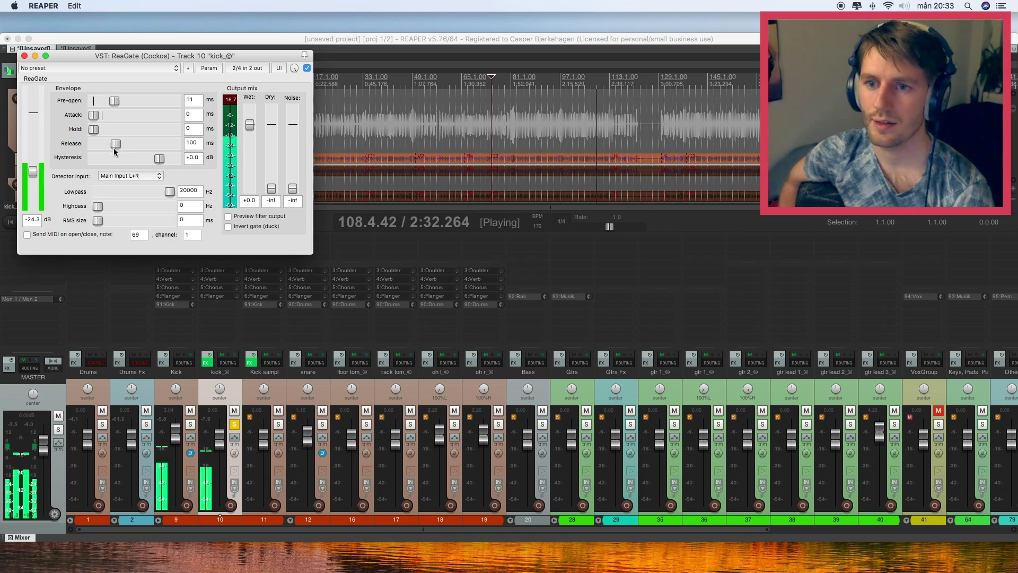
{"action": "left_click", "coordinate": [307, 68]}
{"action": "left_click", "coordinate": [307, 68]}
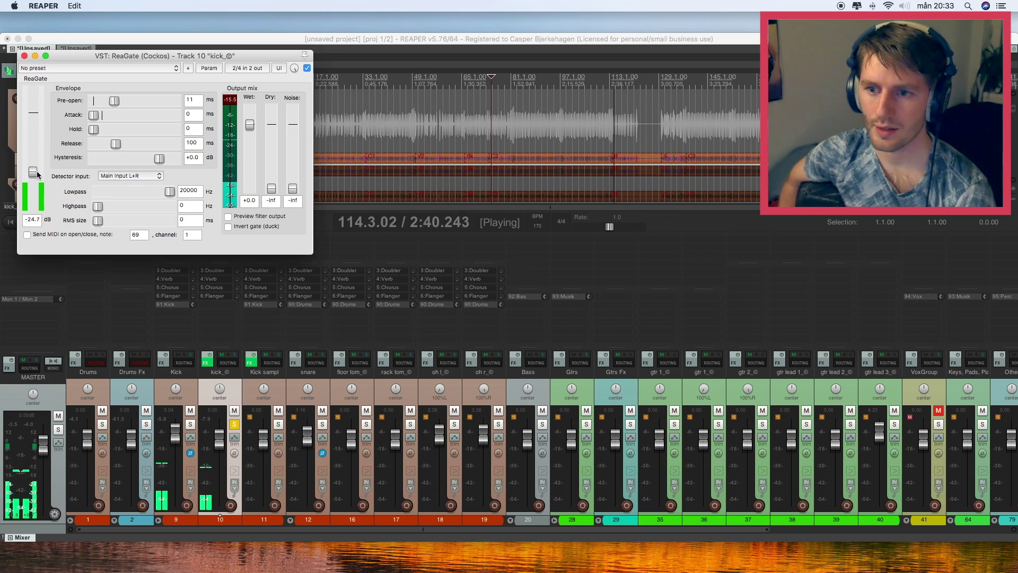
{"action": "mouse_move", "coordinate": [96, 130]}
{"action": "left_mouse_down"}
{"action": "mouse_move", "coordinate": [116, 142]}
{"action": "mouse_move", "coordinate": [101, 130]}
{"action": "left_mouse_up"}
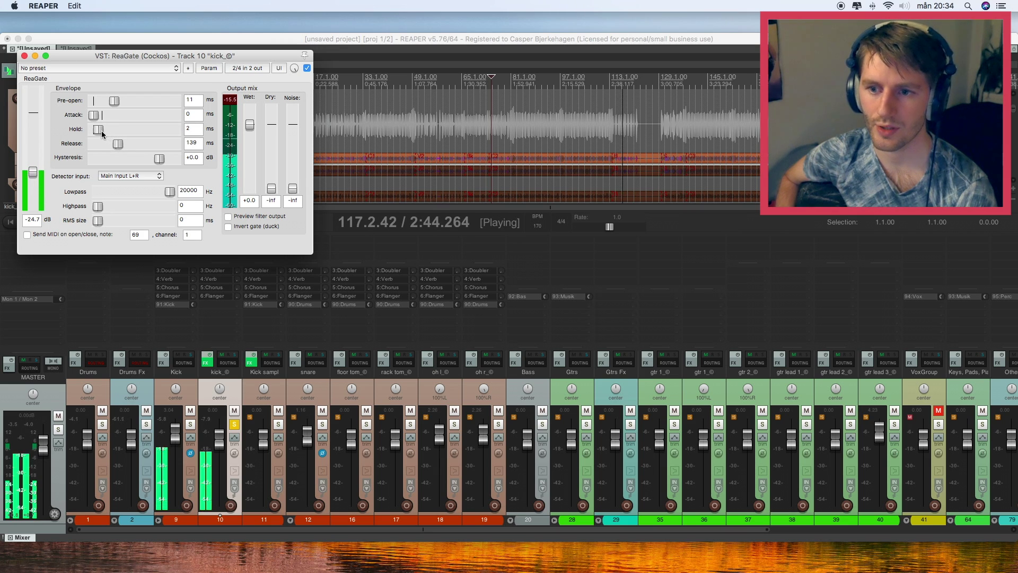
{"action": "left_click", "coordinate": [24, 55]}
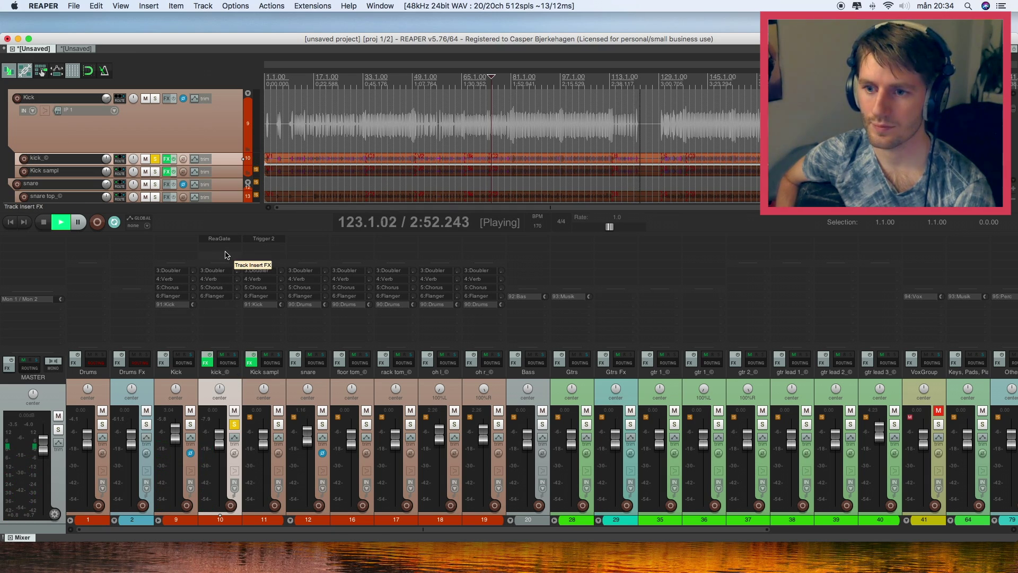
Add REQ 6 Stereo to kick_©, restart playback near bar 83, and cut band 4 about 3.3 dB at 190 Hz
{"action": "key", "text": "e"}
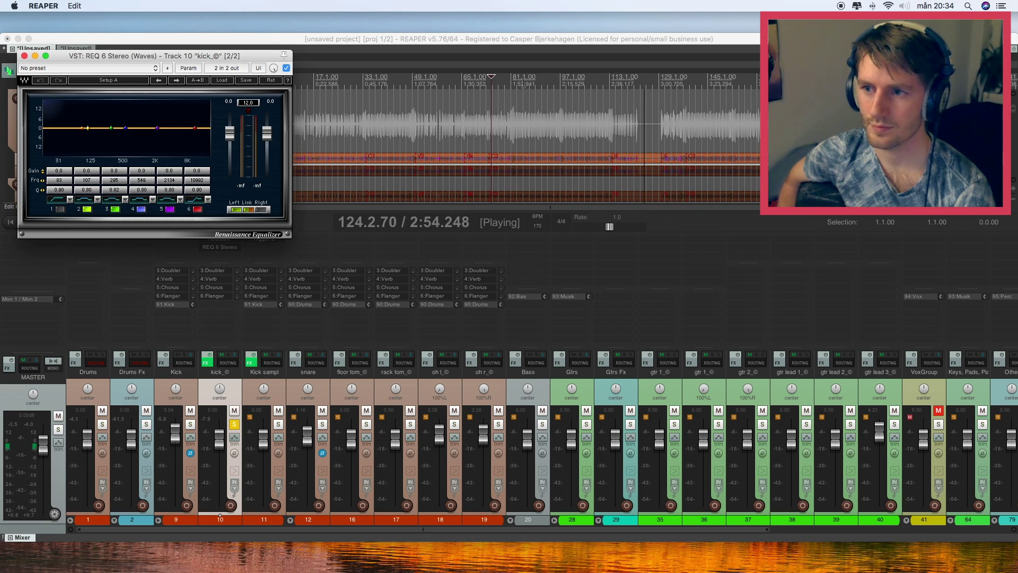
{"action": "left_click", "coordinate": [520, 80]}
{"action": "left_click_drag", "start_coordinate": [123, 128], "coordinate": [94, 129]}
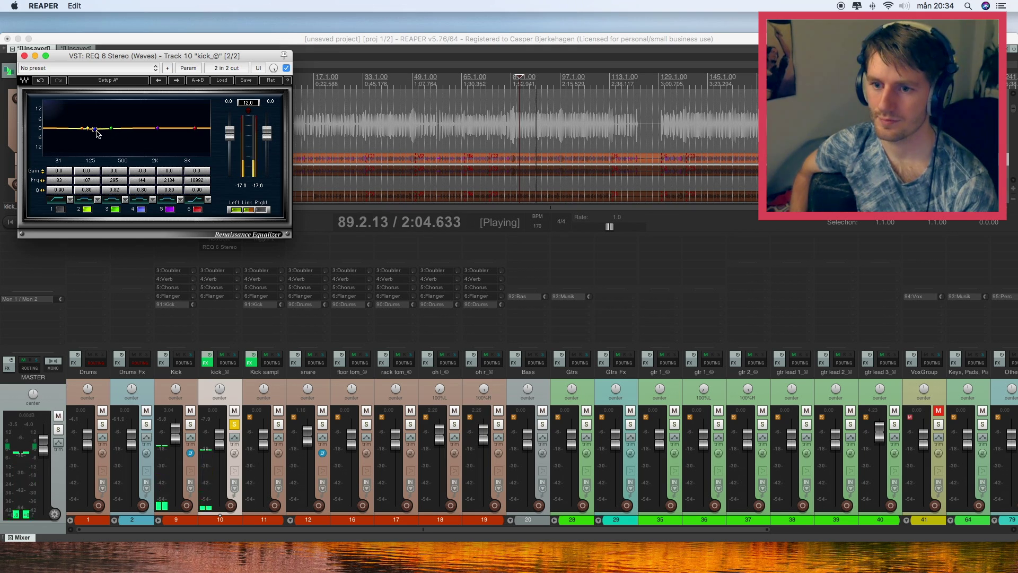
{"action": "left_click_drag", "start_coordinate": [91, 123], "coordinate": [100, 133]}
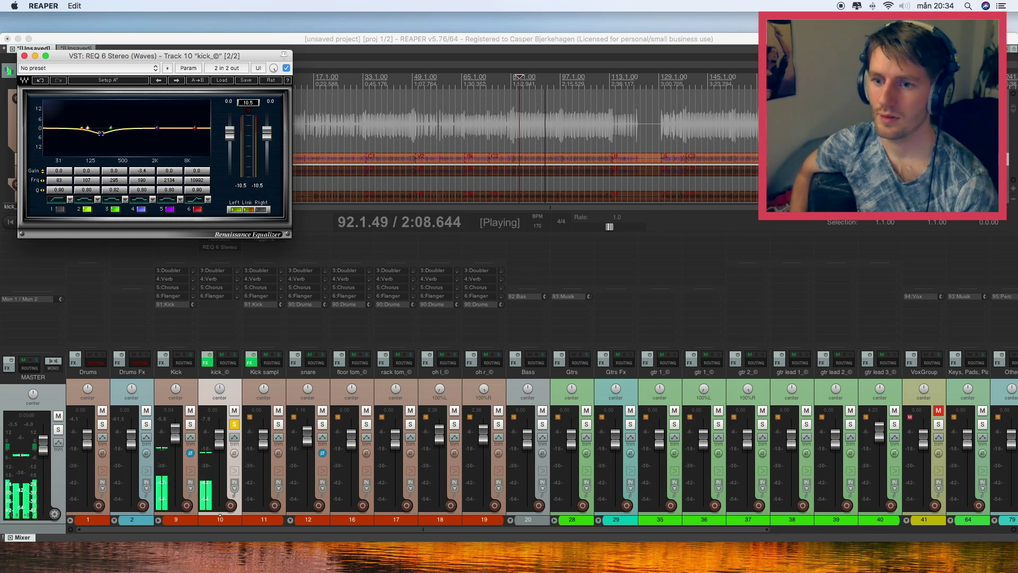
Cut the kick about 9.1 dB at 534 Hz, 4.1 dB at 96 Hz and 3.9 dB at 2104 Hz, and boost 49 Hz by 3.1 dB
{"action": "left_click_drag", "start_coordinate": [111, 128], "coordinate": [128, 142]}
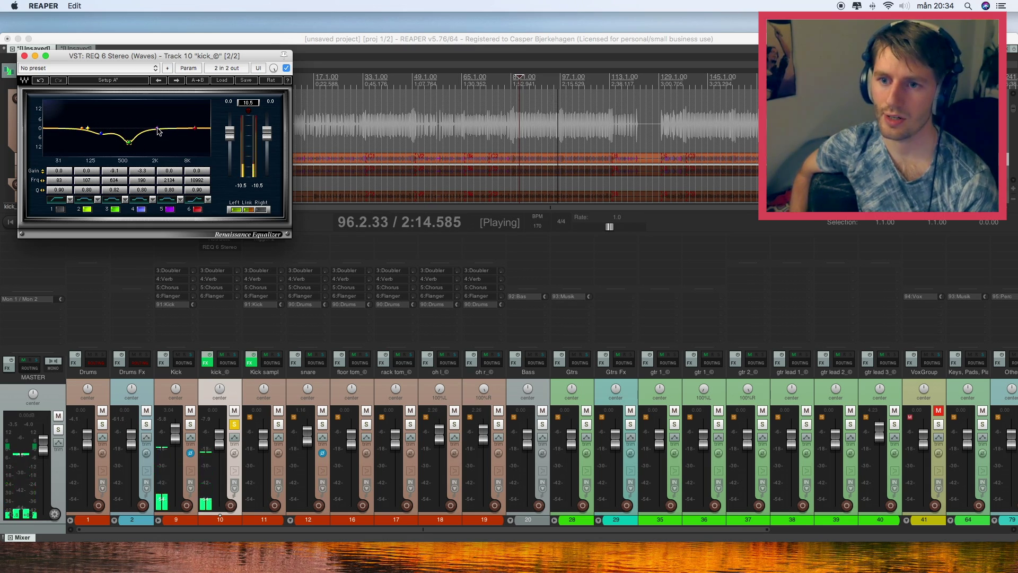
{"action": "left_click_drag", "start_coordinate": [154, 124], "coordinate": [154, 129]}
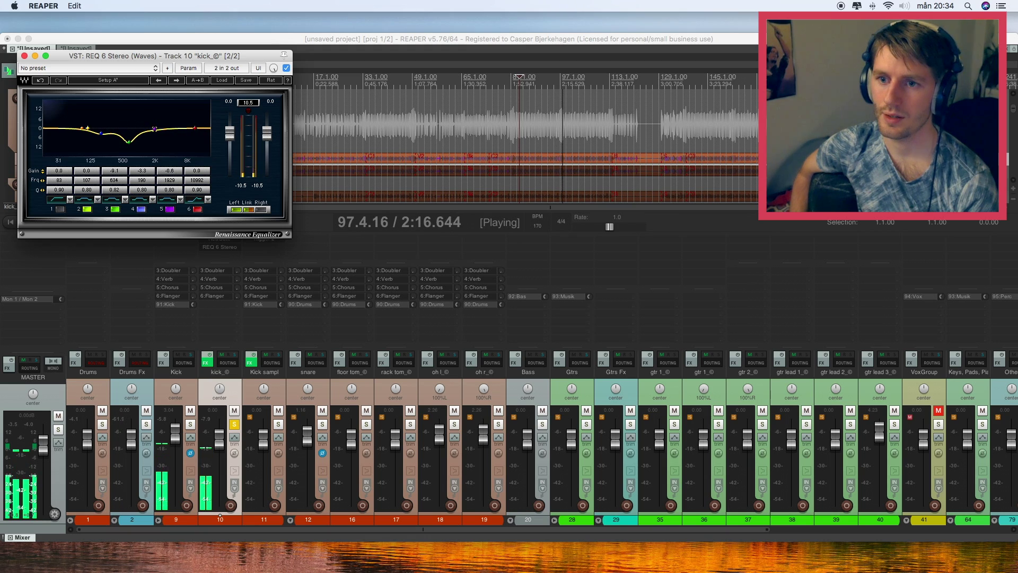
{"action": "left_click_drag", "start_coordinate": [153, 129], "coordinate": [67, 120]}
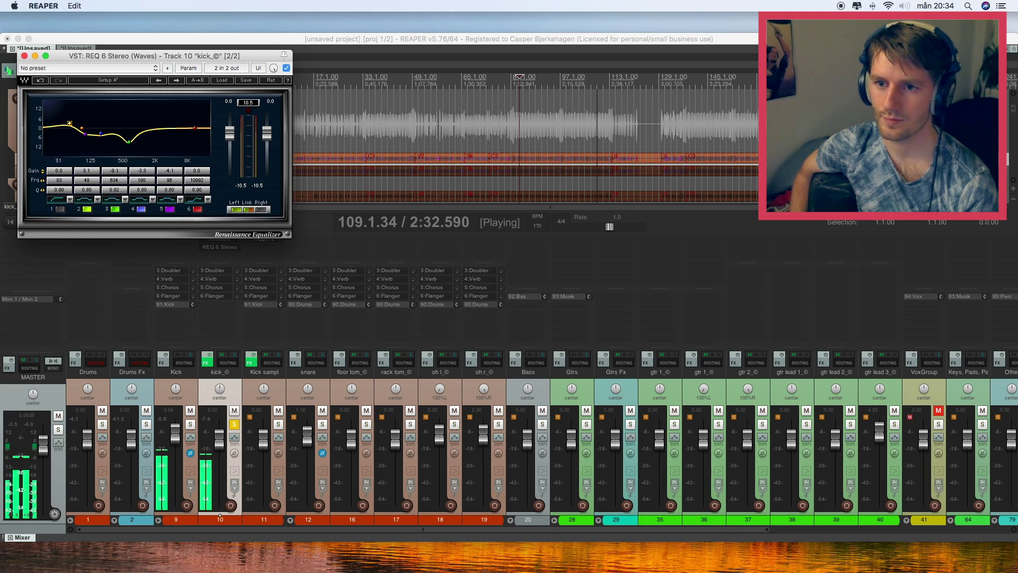
{"action": "left_click_drag", "start_coordinate": [194, 129], "coordinate": [158, 134]}
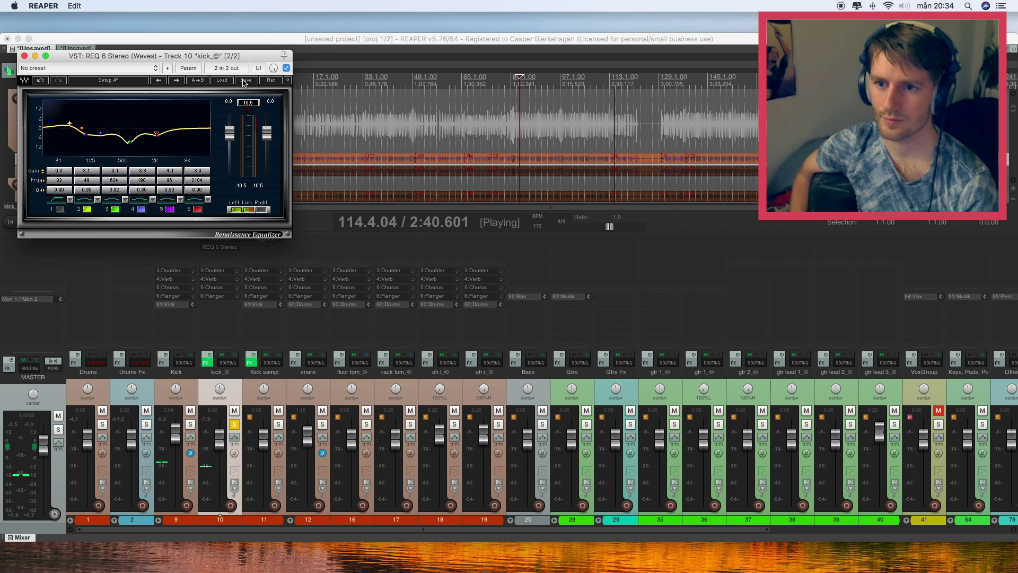
Cut the kick about 6.2 dB at 384 Hz and boost it 3.5 dB at 56 Hz, comparing with the equalizer bypassed
{"action": "left_click", "coordinate": [286, 68]}
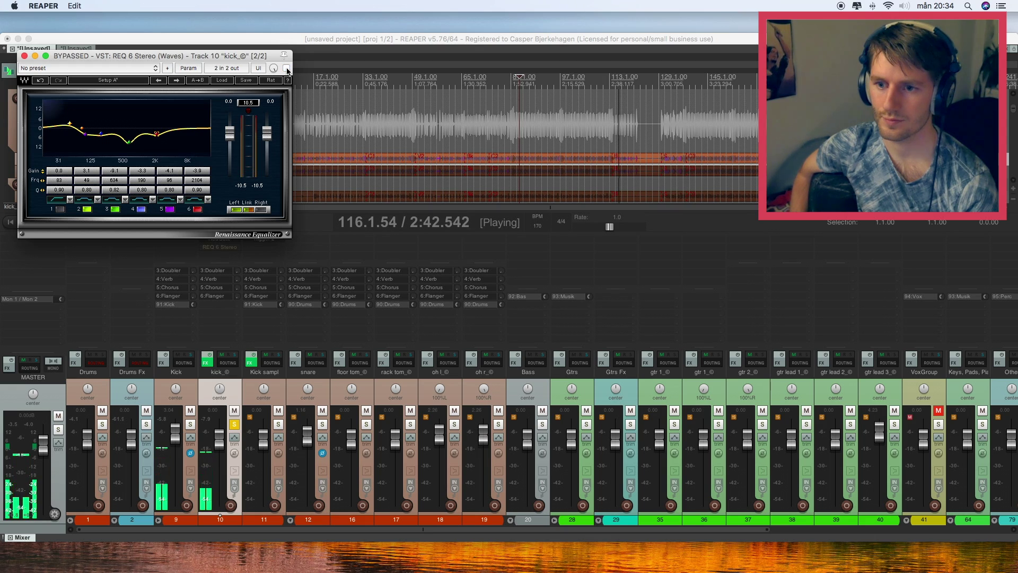
{"action": "left_click", "coordinate": [286, 68]}
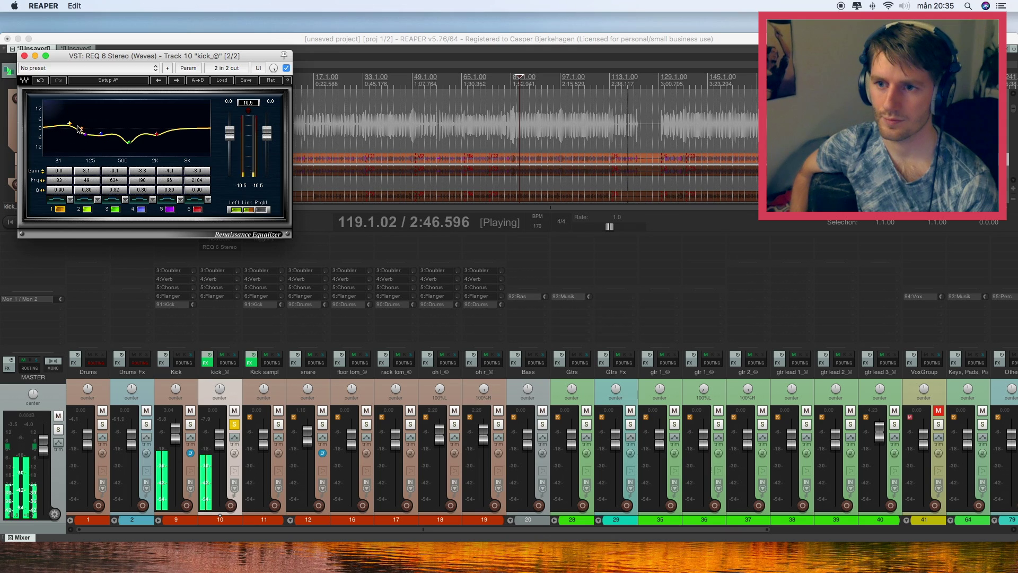
{"action": "left_click_drag", "start_coordinate": [82, 132], "coordinate": [113, 129]}
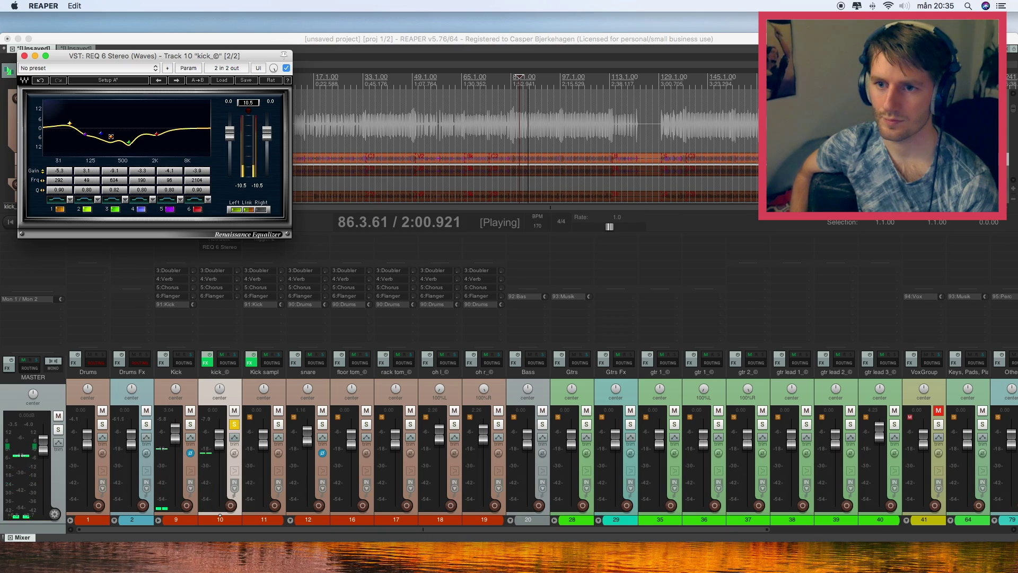
{"action": "left_click_drag", "start_coordinate": [112, 128], "coordinate": [70, 124]}
{"action": "left_click", "coordinate": [287, 69]}
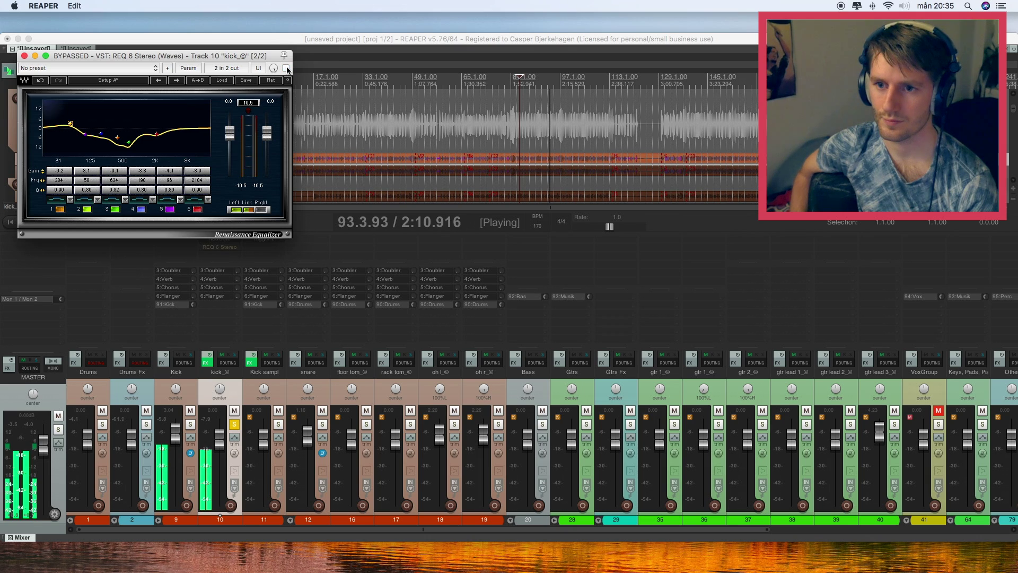
{"action": "left_click", "coordinate": [286, 69]}
{"action": "left_click_drag", "start_coordinate": [70, 123], "coordinate": [72, 122]}
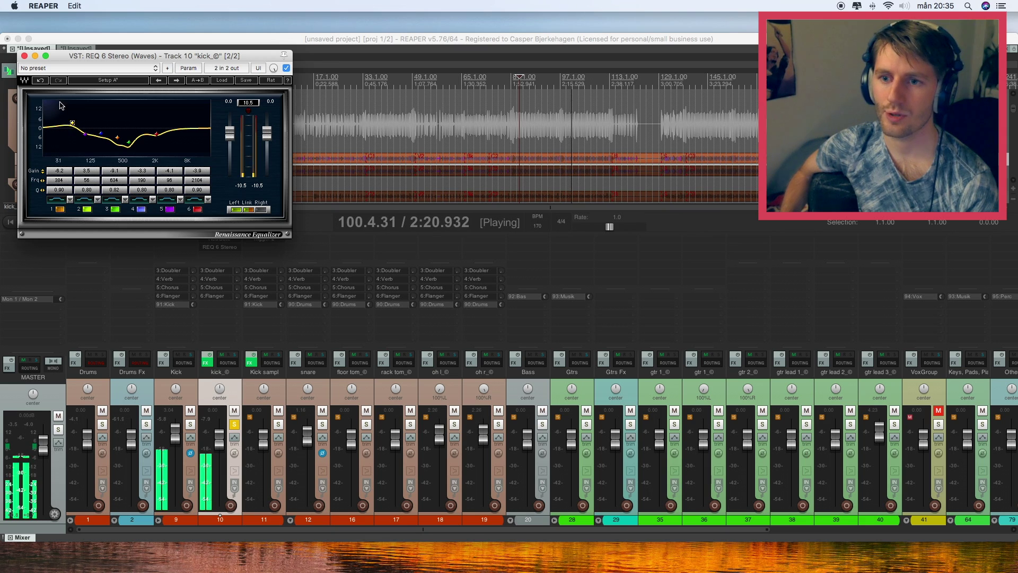
Close the equalizer and add JS: Soft Clipper/Limiter from the Saturation folder to kick_©
{"action": "left_click", "coordinate": [25, 56]}
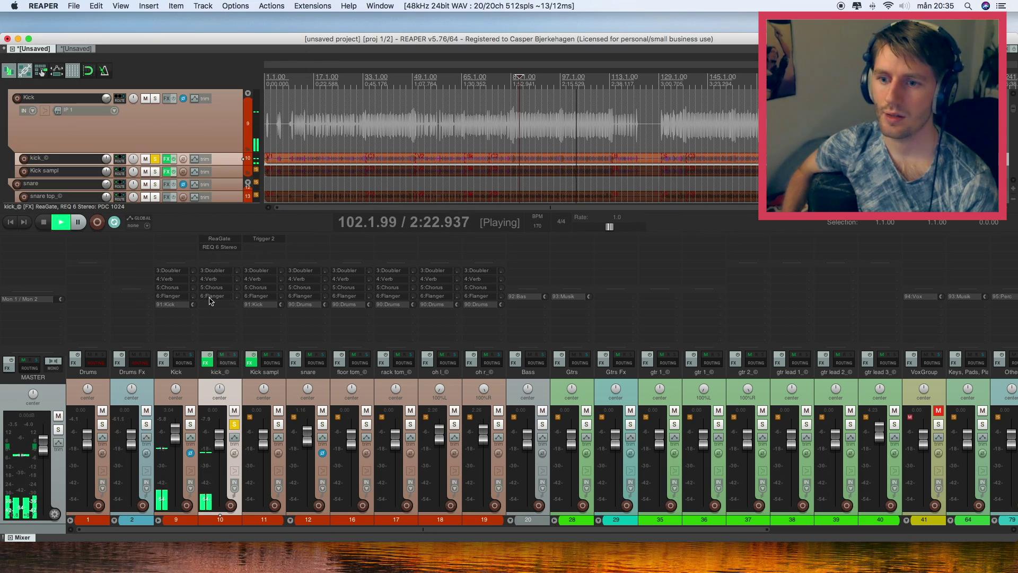
{"action": "double_click", "coordinate": [219, 256]}
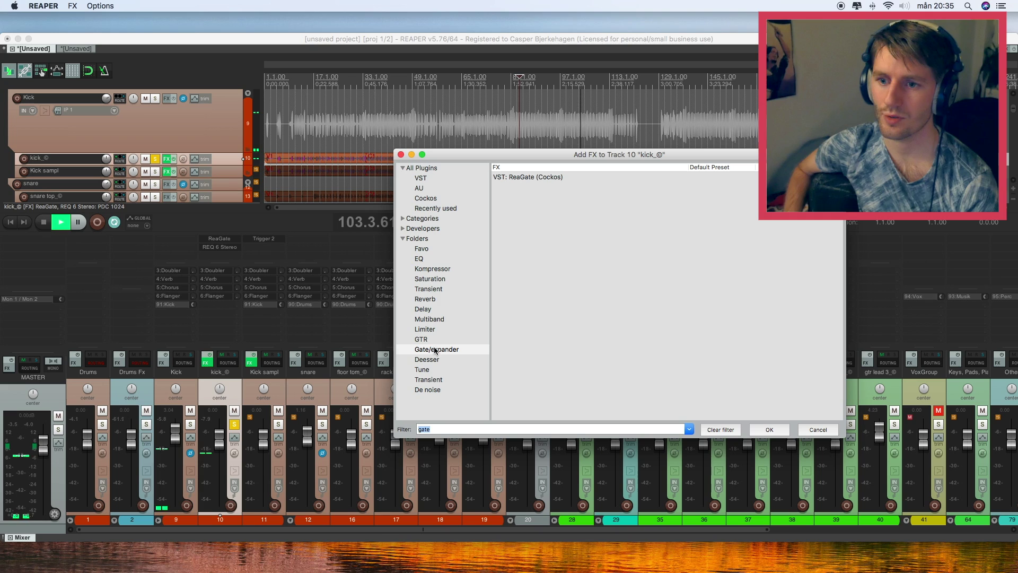
{"action": "key", "text": "BackSpace"}
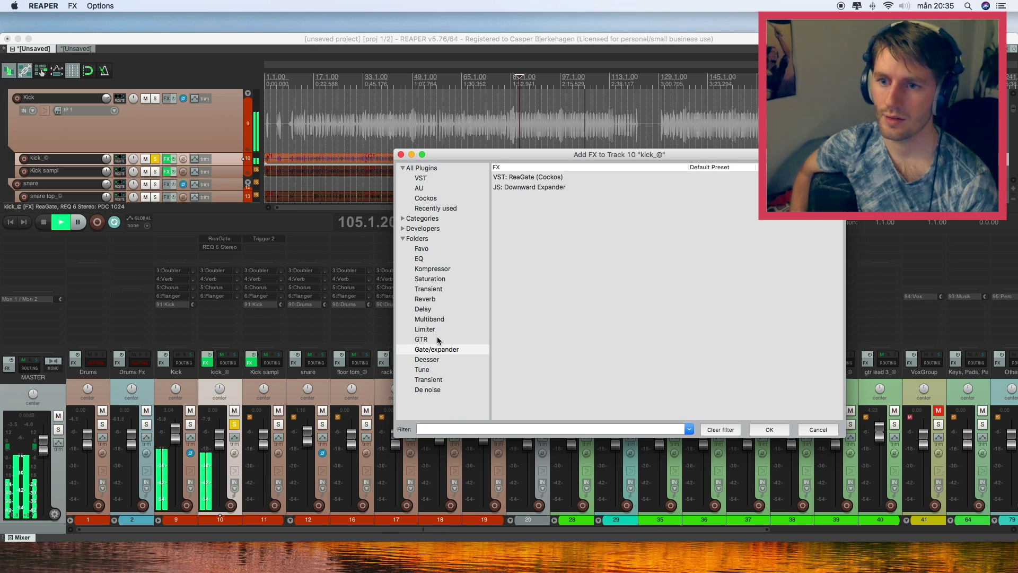
{"action": "left_click", "coordinate": [451, 278]}
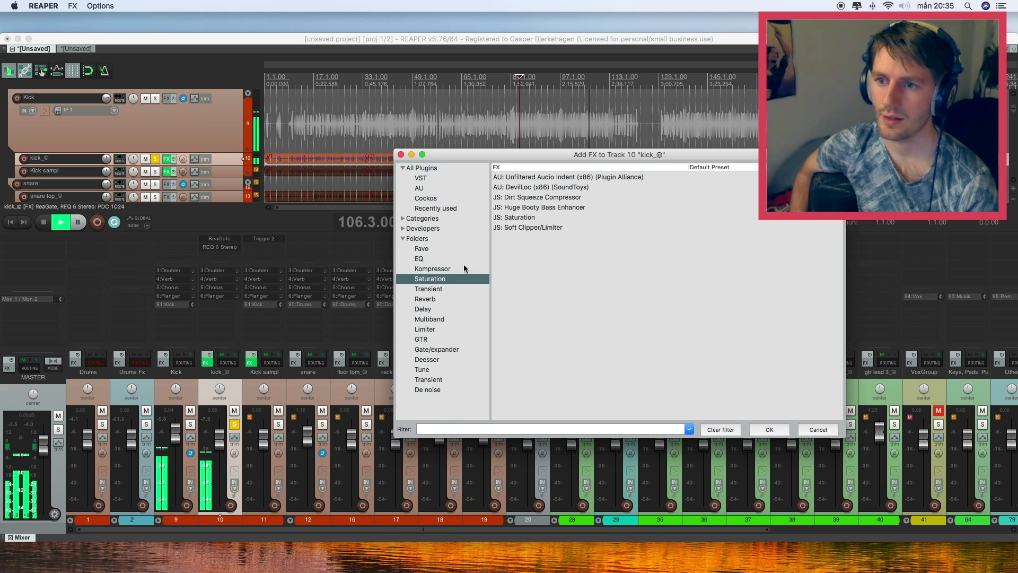
{"action": "double_click", "coordinate": [528, 228]}
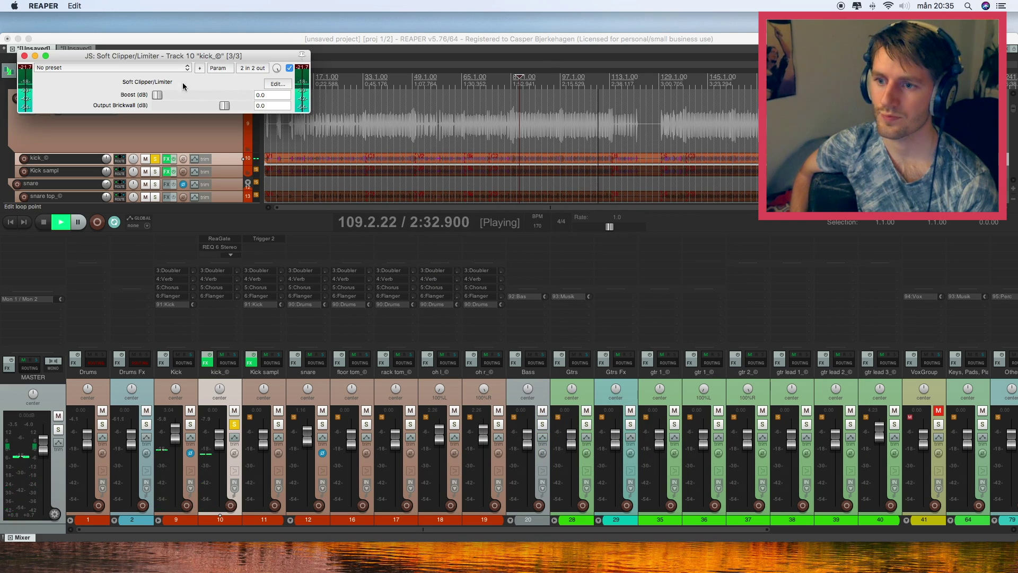
Give kick_© more room for inserts and add a second REQ 6 Stereo after the Soft Clipper/Limiter, placing its window below the clipper
{"action": "scroll", "coordinate": [225, 248], "scroll_direction": "down", "scroll_amount": 2}
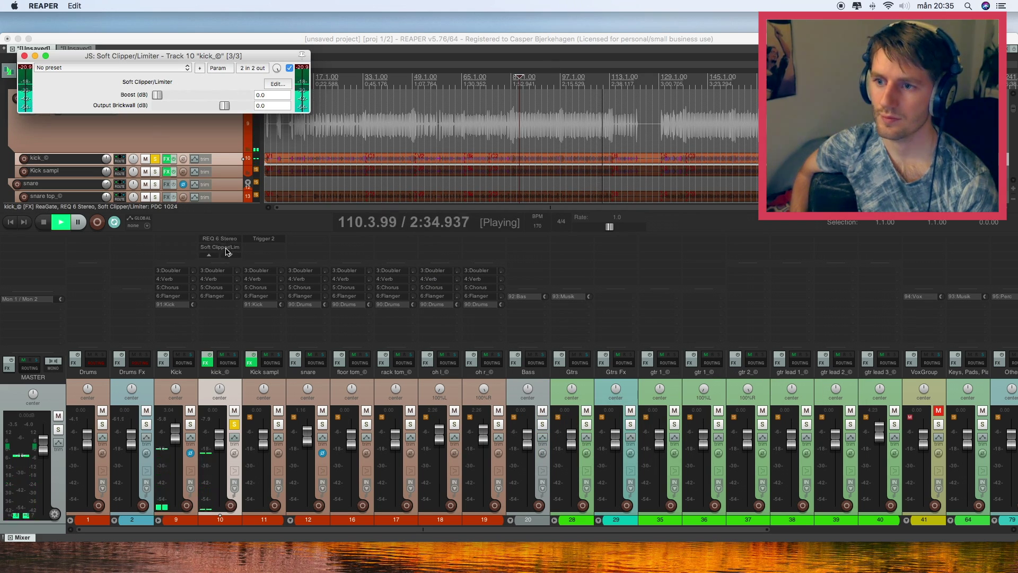
{"action": "mouse_move", "coordinate": [276, 233]}
{"action": "left_mouse_down"}
{"action": "mouse_move", "coordinate": [275, 205]}
{"action": "mouse_move", "coordinate": [276, 242]}
{"action": "left_mouse_up"}
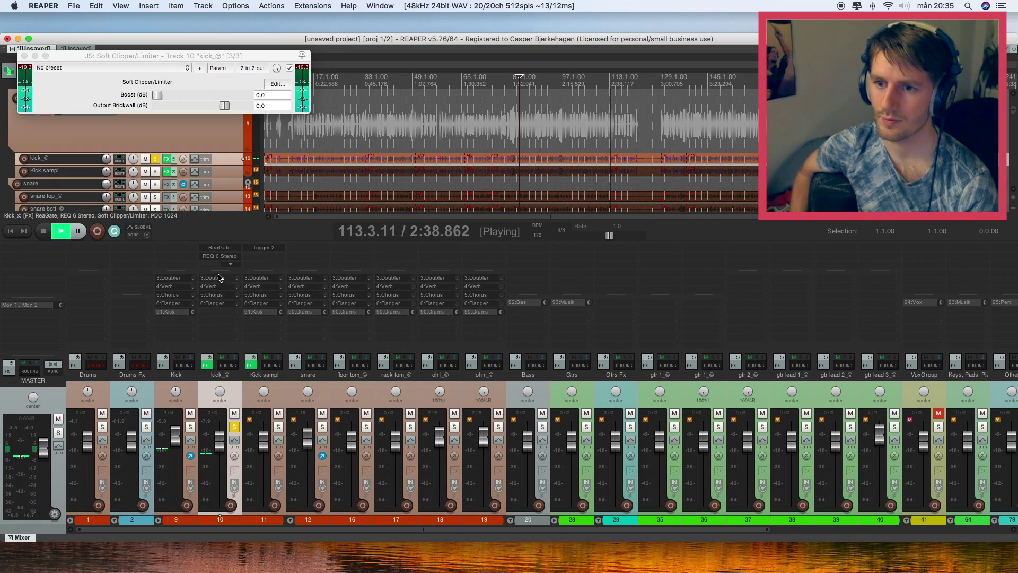
{"action": "left_click_drag", "start_coordinate": [215, 271], "coordinate": [214, 337]}
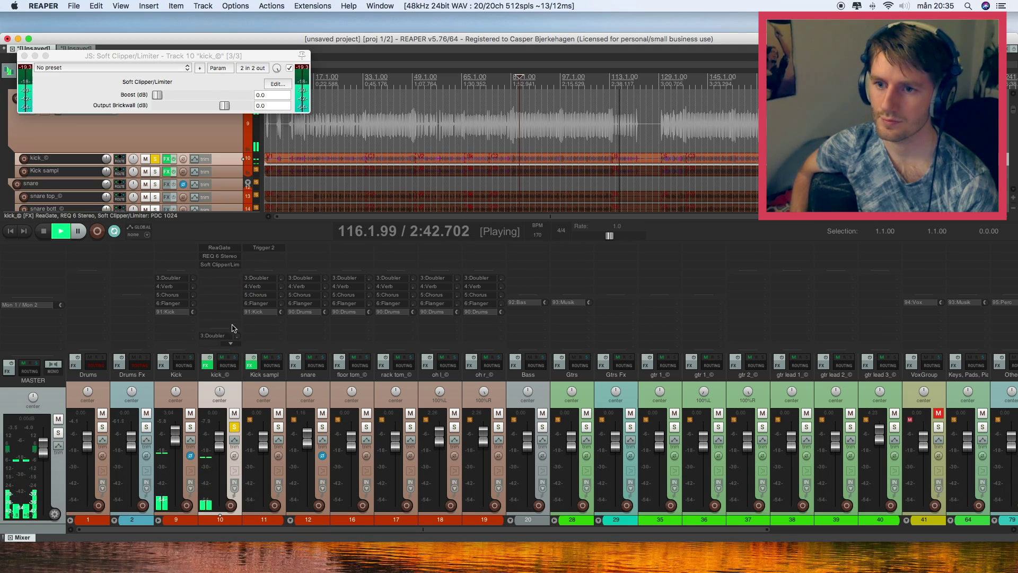
{"action": "left_click_drag", "start_coordinate": [243, 73], "coordinate": [227, 136]}
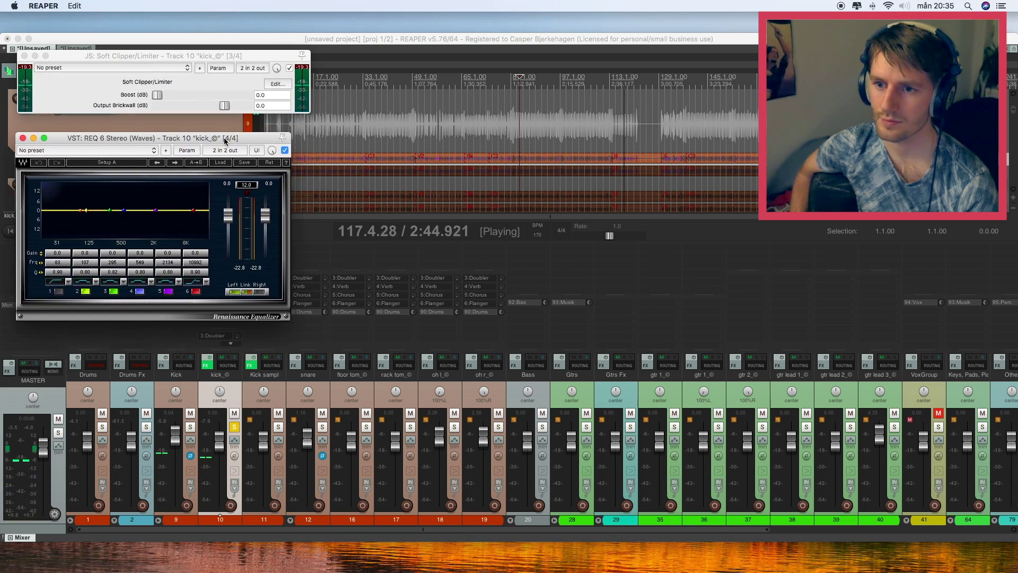
Set the Soft Clipper boost to 5.5 dB and lower the second REQ 6 output about 4.8 dB, restarting playback to check the level
{"action": "left_click", "coordinate": [204, 96]}
{"action": "left_click_drag", "start_coordinate": [204, 95], "coordinate": [220, 96]}
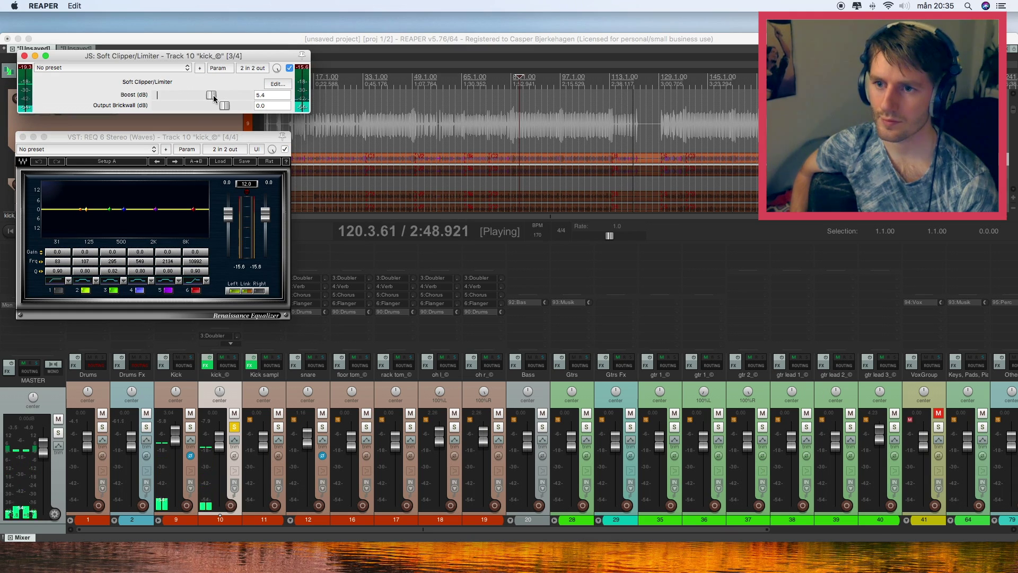
{"action": "left_click", "coordinate": [265, 214]}
{"action": "left_click_drag", "start_coordinate": [265, 214], "coordinate": [265, 222]}
{"action": "key", "text": "space"}
{"action": "key", "text": "space"}
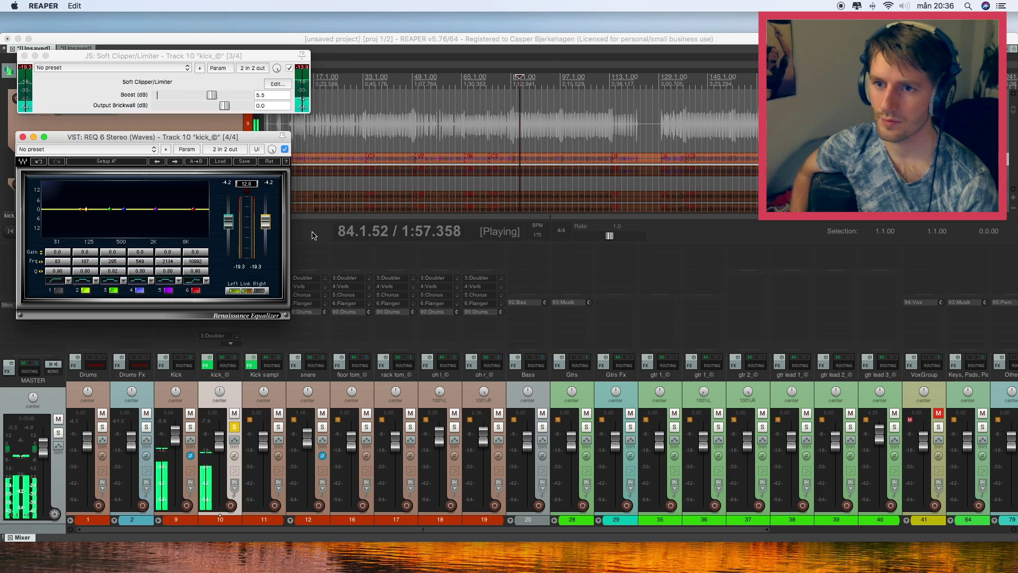
{"action": "left_click_drag", "start_coordinate": [228, 221], "coordinate": [229, 222]}
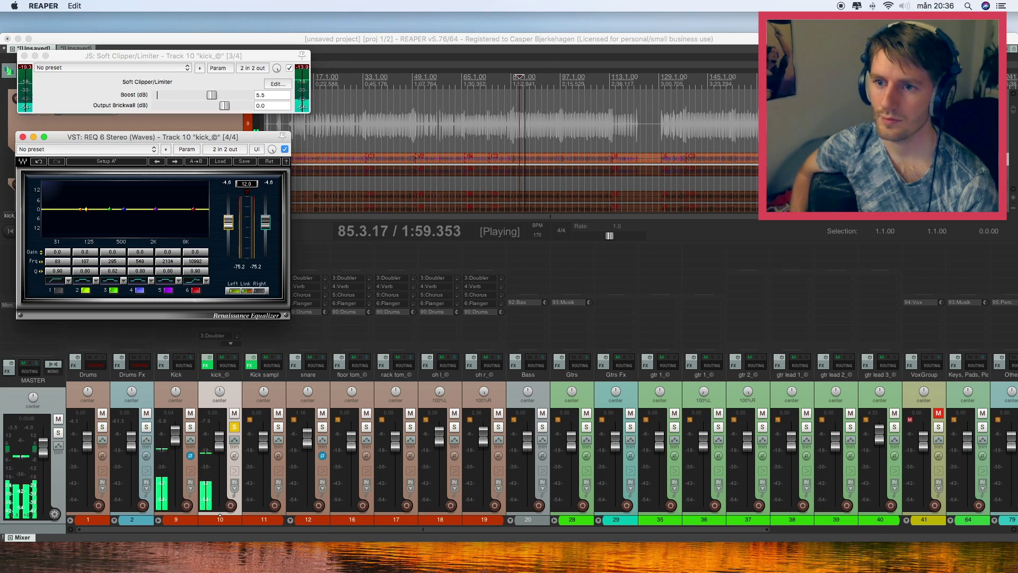
Compare the kick with the clipper and second equalizer bypassed, and with the whole kick_© effects chain bypassed
{"action": "left_click_drag", "start_coordinate": [218, 136], "coordinate": [473, 143]}
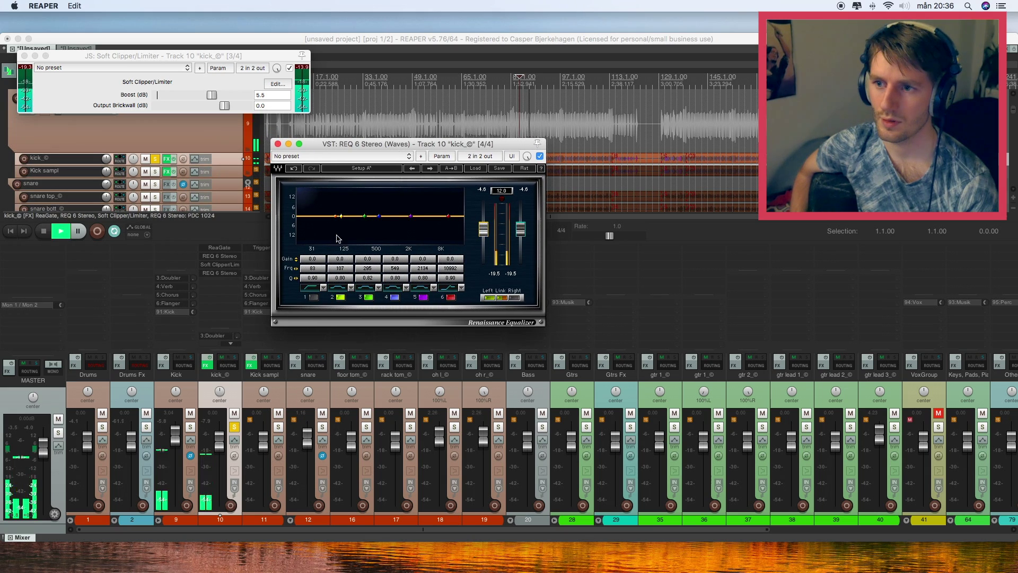
{"action": "left_click", "coordinate": [219, 264], "text": "shift"}
{"action": "left_click", "coordinate": [228, 273], "text": "shift"}
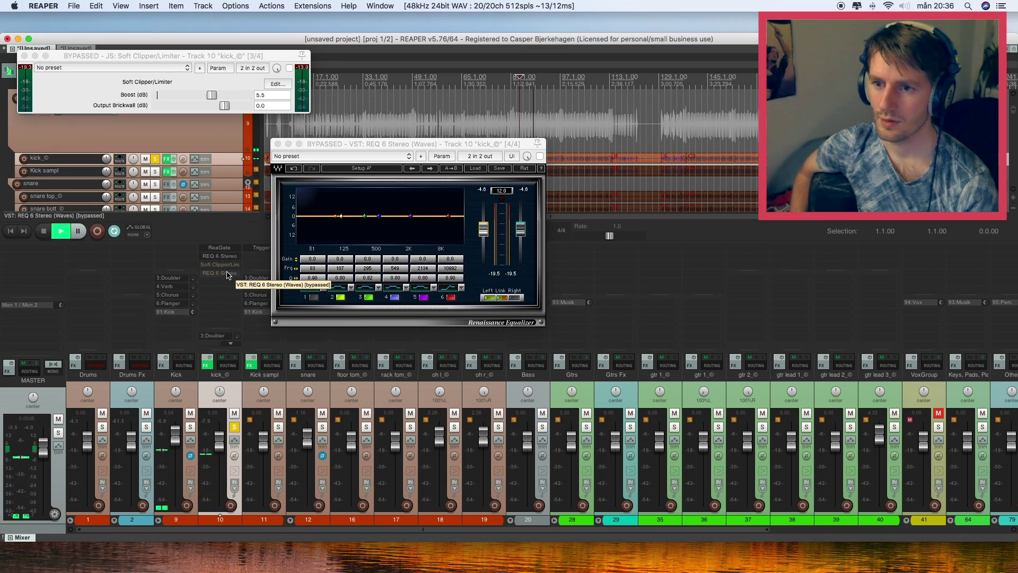
{"action": "left_click", "coordinate": [227, 272], "text": "shift"}
{"action": "left_click", "coordinate": [219, 264], "text": "shift"}
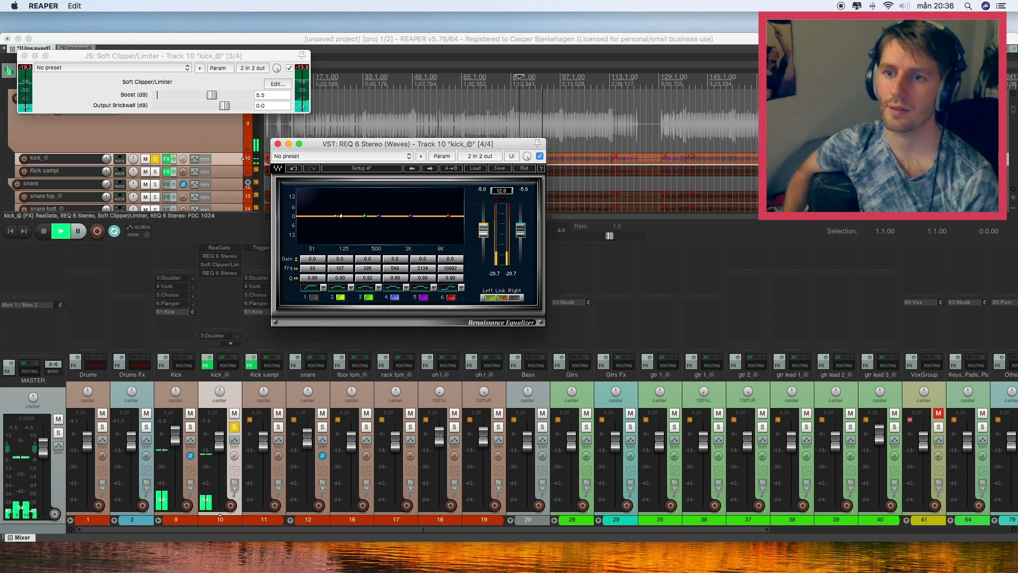
{"action": "left_click", "coordinate": [207, 360]}
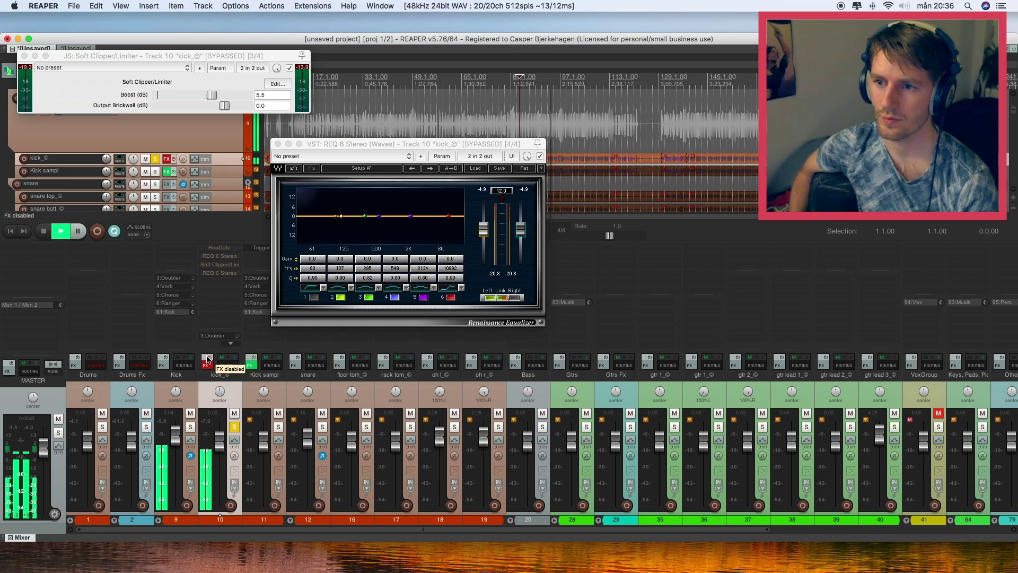
{"action": "left_click", "coordinate": [206, 360]}
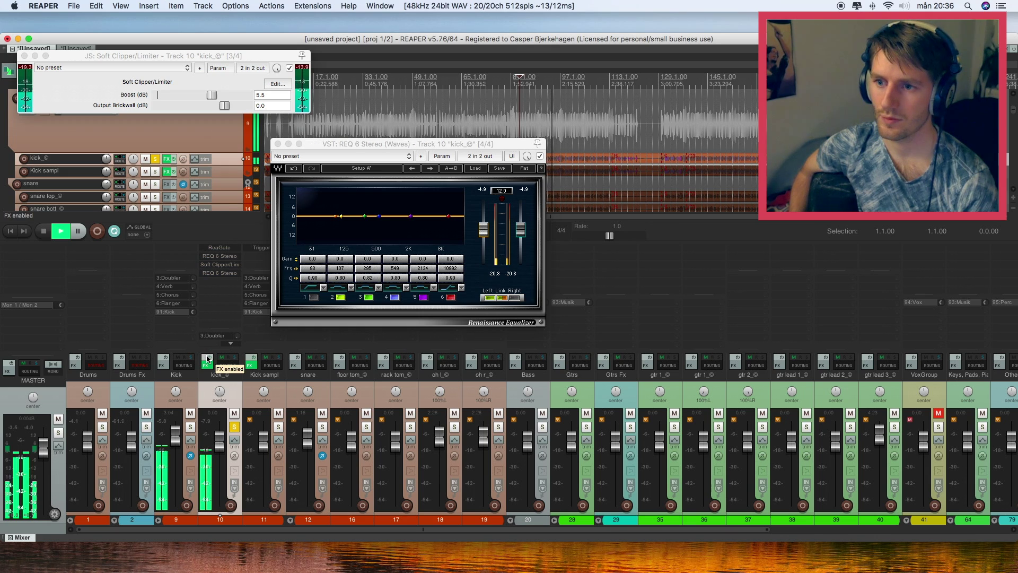
In the second REQ 6, boost about 1.9 dB at 50 Hz and 2.2 dB at 3338 Hz, and cut 2.4 dB at 183 Hz and 4.1 dB at 121 Hz
{"action": "left_click", "coordinate": [377, 227]}
{"action": "left_click_drag", "start_coordinate": [355, 205], "coordinate": [351, 221]}
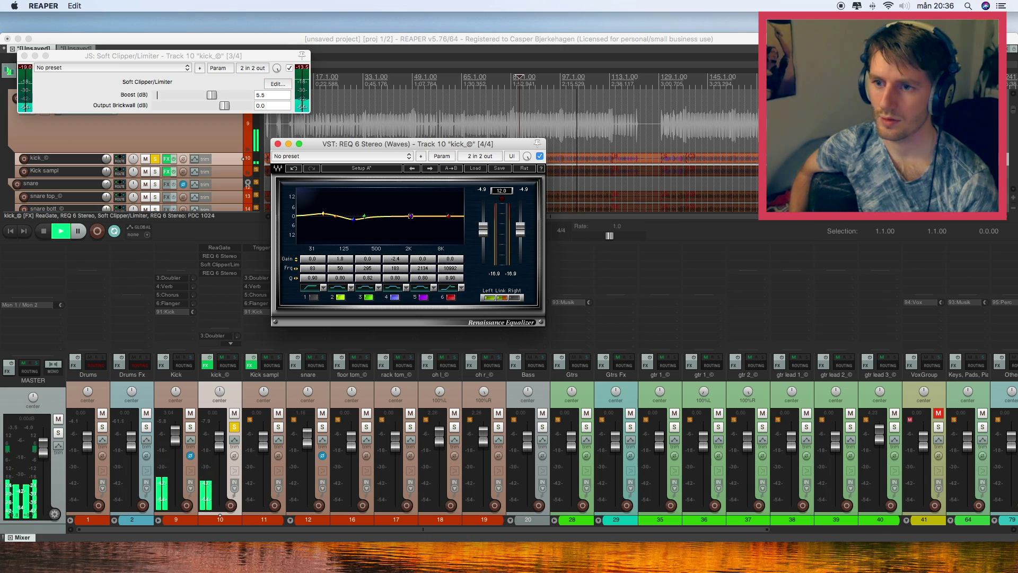
{"action": "left_click_drag", "start_coordinate": [410, 215], "coordinate": [374, 206]}
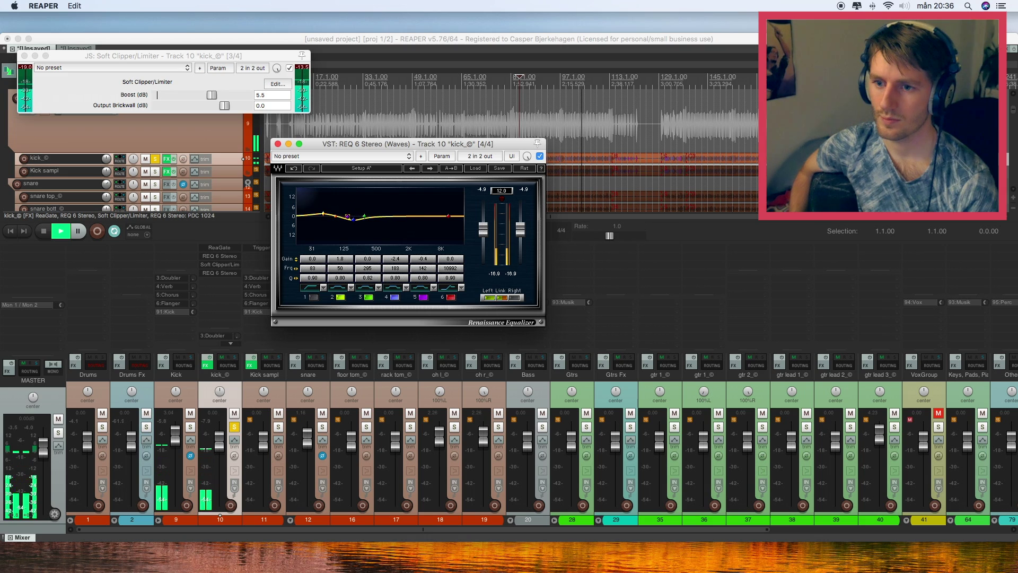
{"action": "left_click_drag", "start_coordinate": [345, 224], "coordinate": [435, 211]}
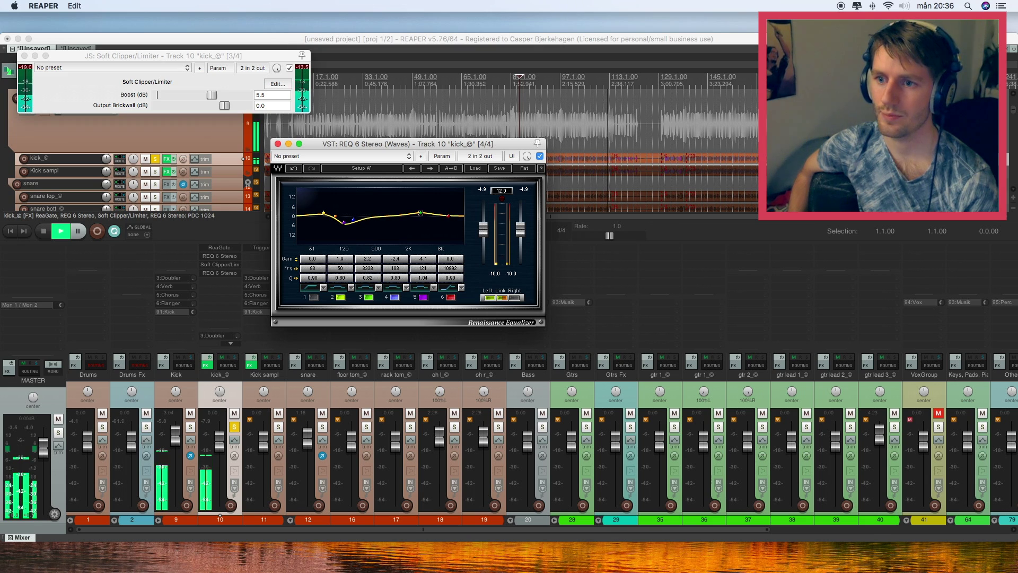
{"action": "left_click", "coordinate": [278, 144]}
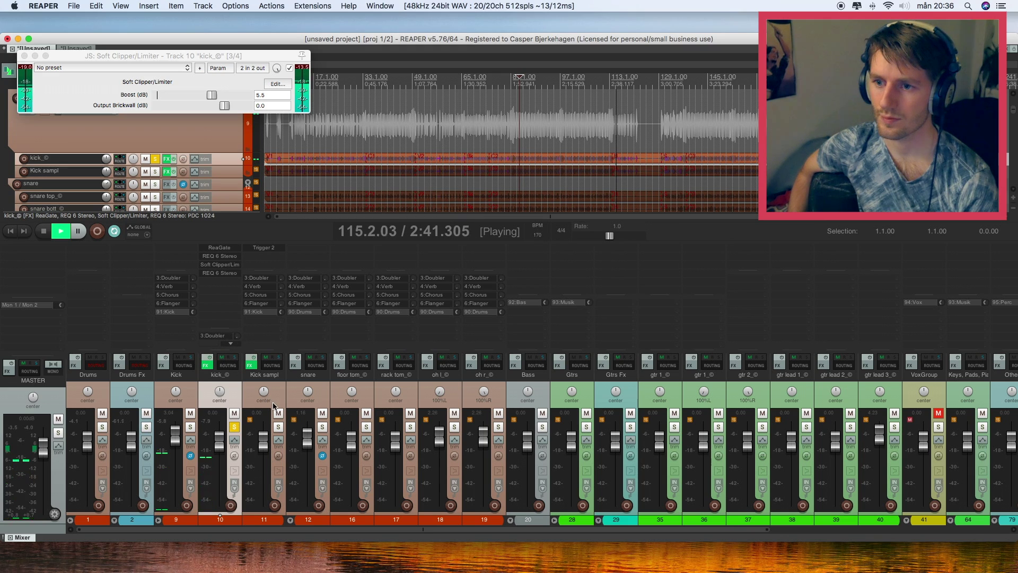
Unsolo kick_©, restart playback, close the clipper window and compare the kick's effects chain in the full mix
{"action": "key", "text": "space"}
{"action": "left_click", "coordinate": [234, 426]}
{"action": "key", "text": "space"}
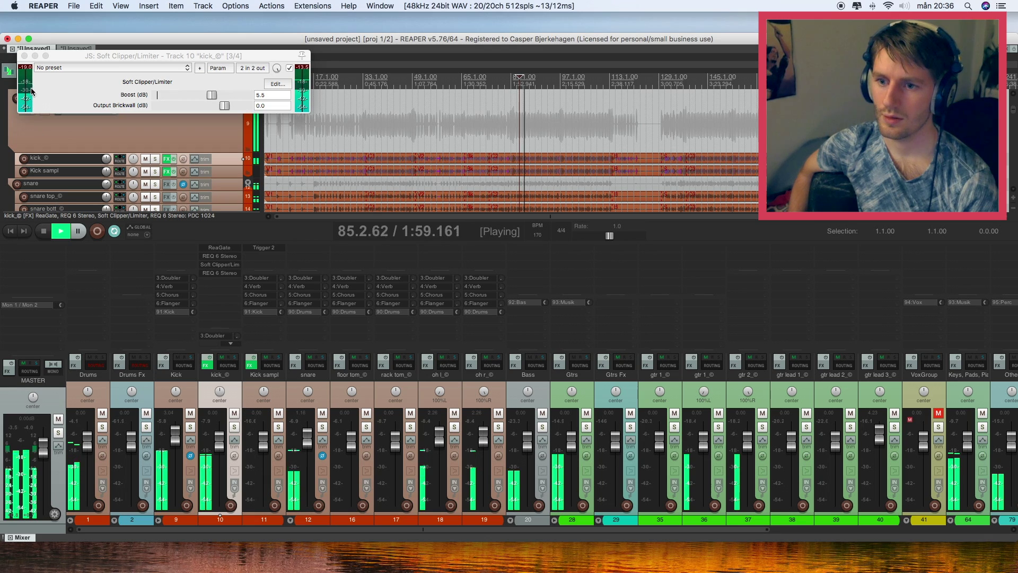
{"action": "left_click", "coordinate": [221, 264]}
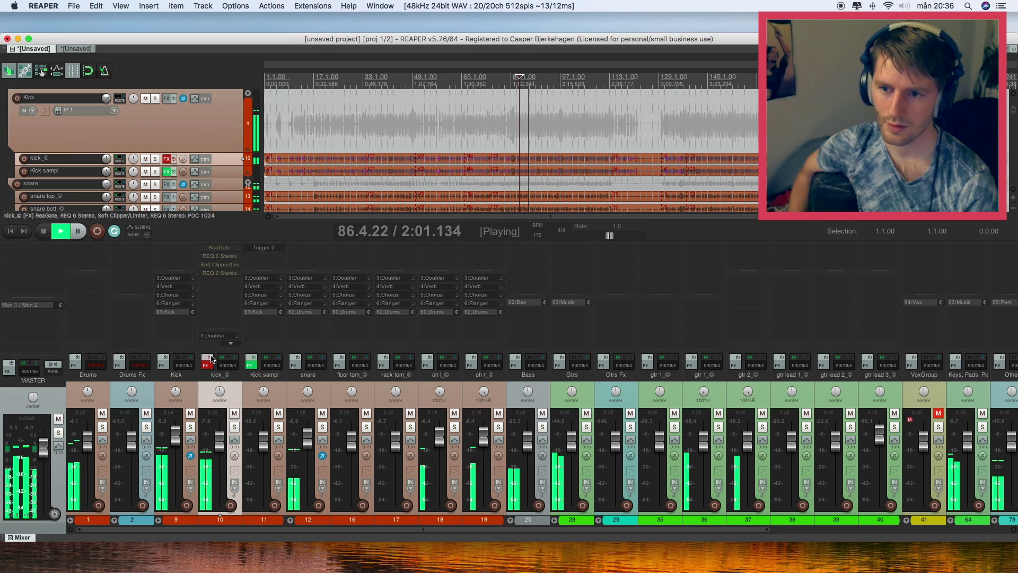
Solo the snare group, expand its folder, and isolate the snare top_© track as the only soloed track
{"action": "left_click", "coordinate": [307, 406]}
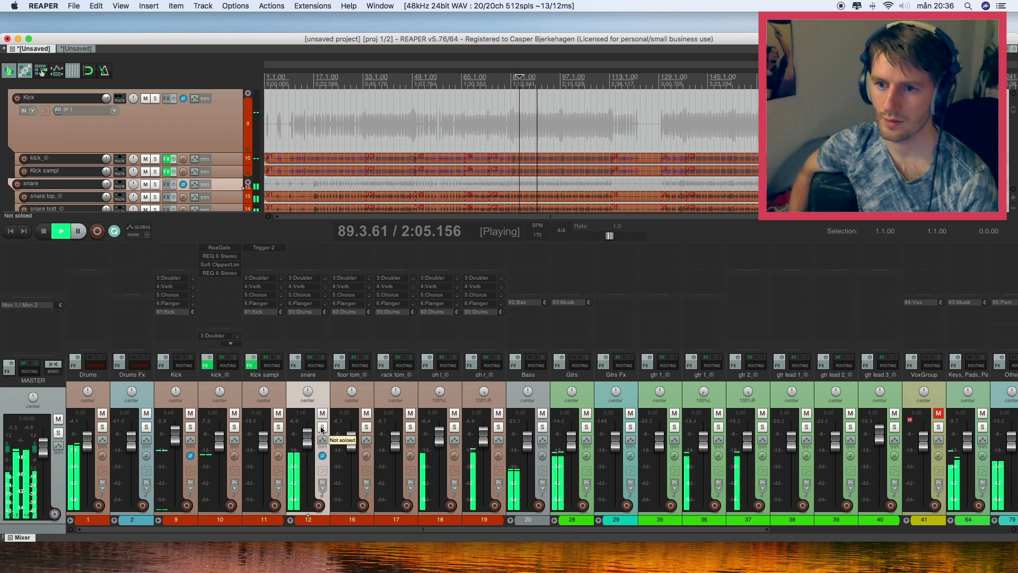
{"action": "left_click", "coordinate": [322, 427]}
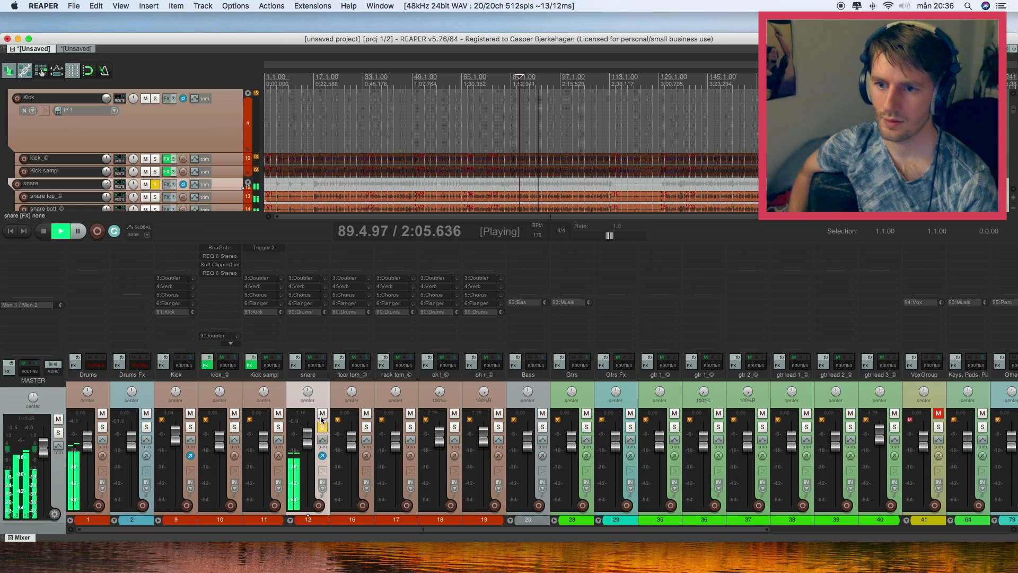
{"action": "left_click", "coordinate": [290, 519]}
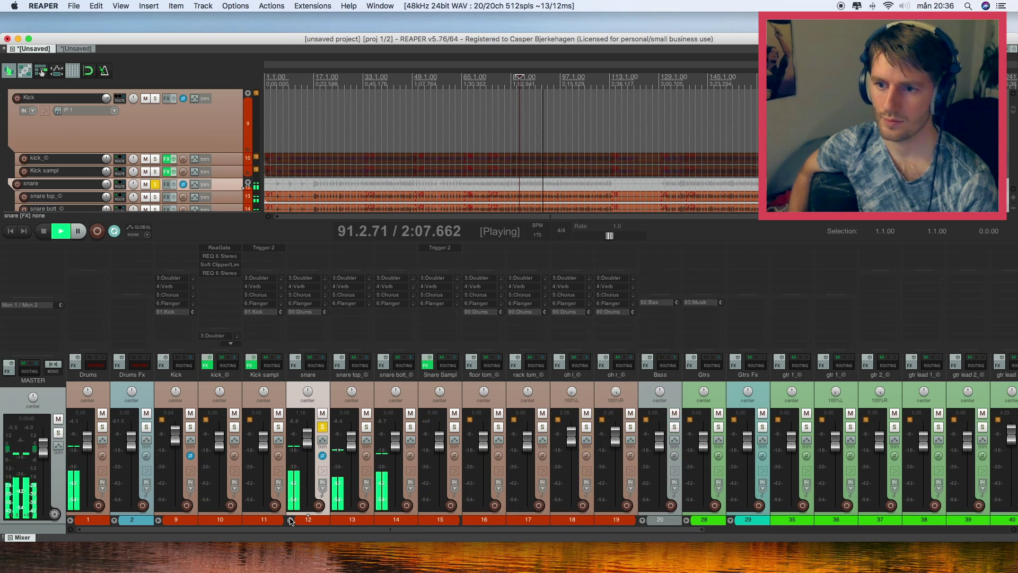
{"action": "left_click", "coordinate": [365, 427]}
{"action": "left_click", "coordinate": [322, 427]}
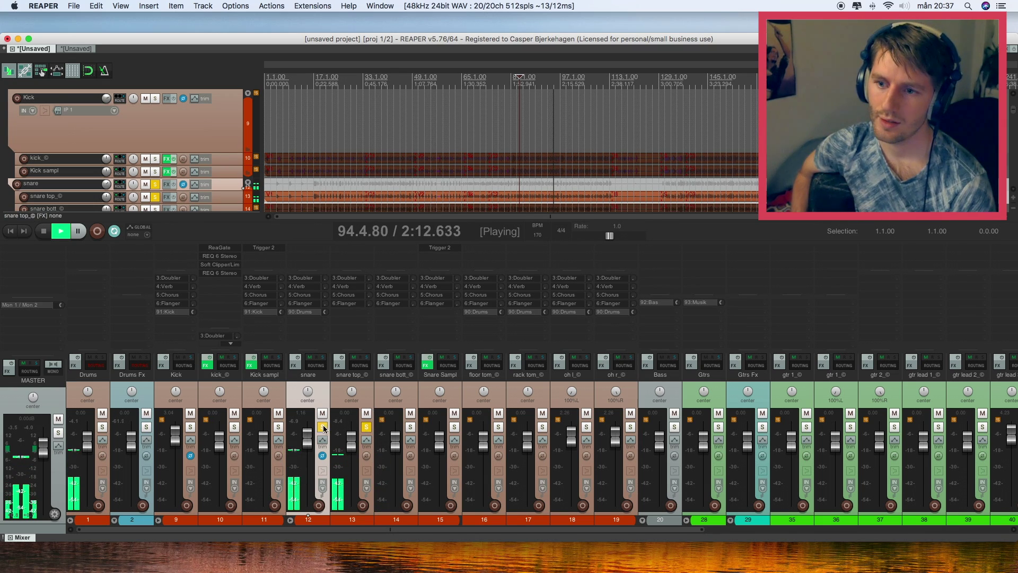
{"action": "left_click", "coordinate": [361, 397]}
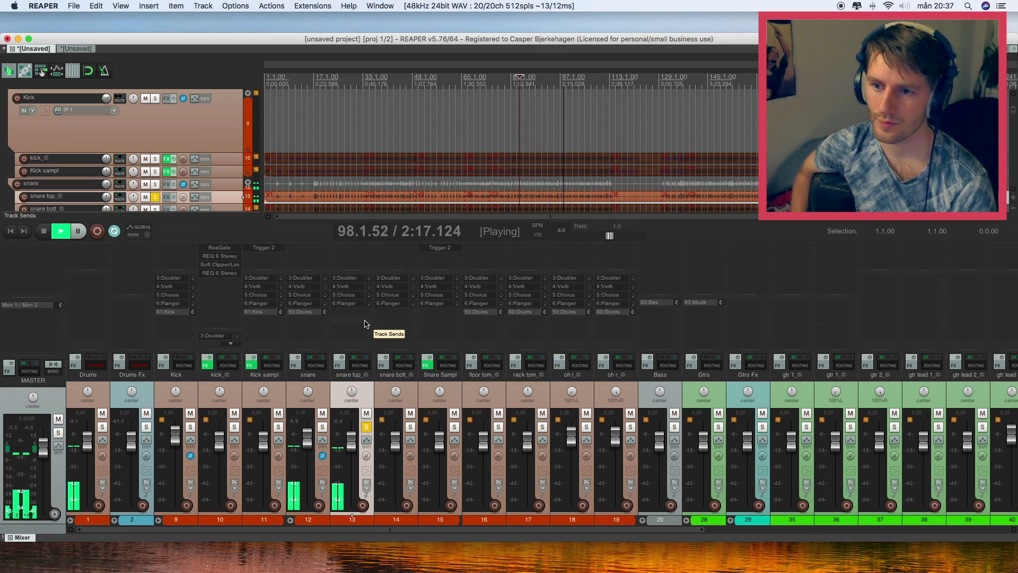
Audition snare bott_© alone and together with snare top_©, and clear the solos to hear the full mix
{"action": "left_click", "coordinate": [410, 426]}
{"action": "left_click", "coordinate": [366, 427]}
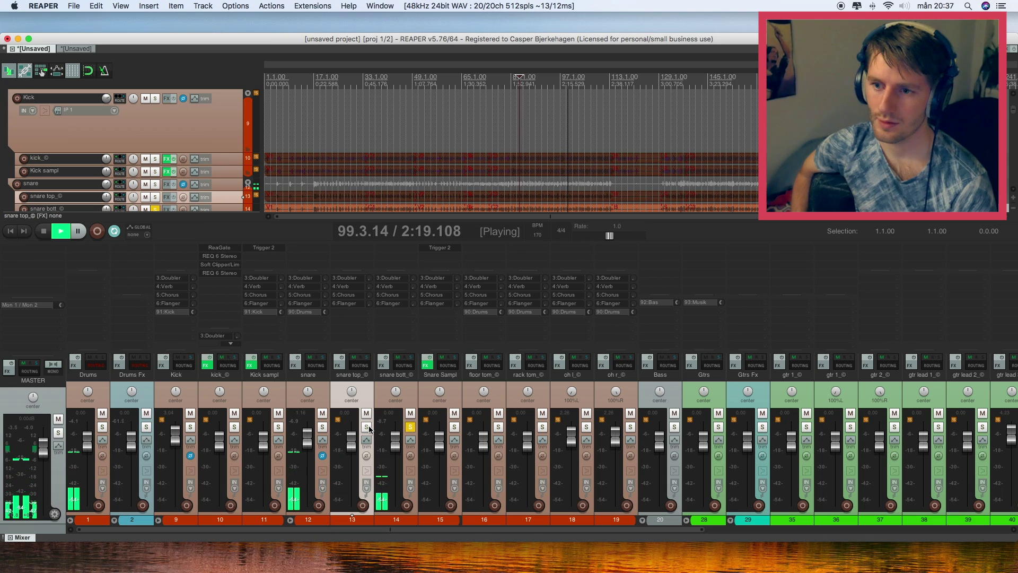
{"action": "left_click", "coordinate": [367, 427]}
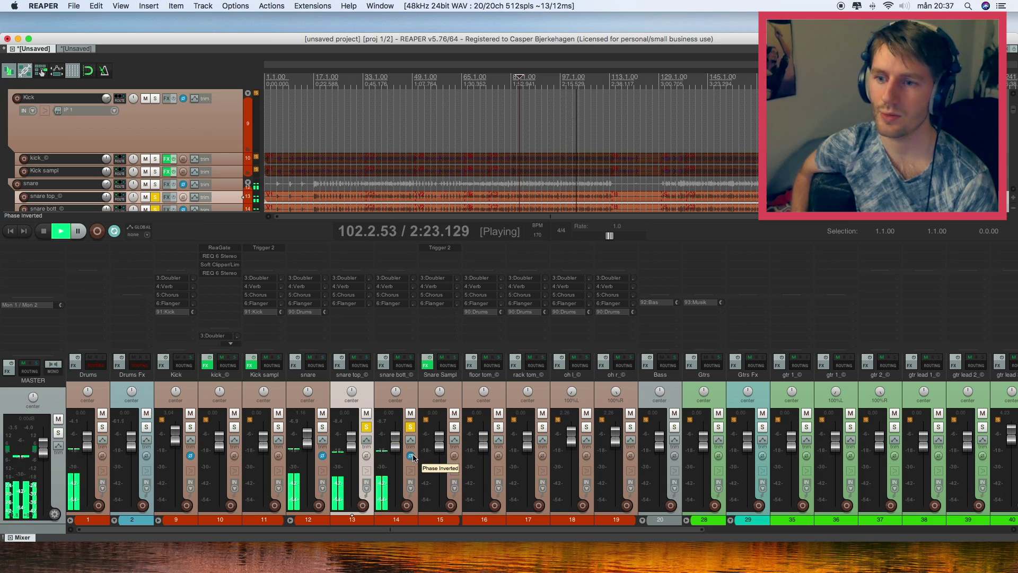
{"action": "left_click", "coordinate": [410, 427]}
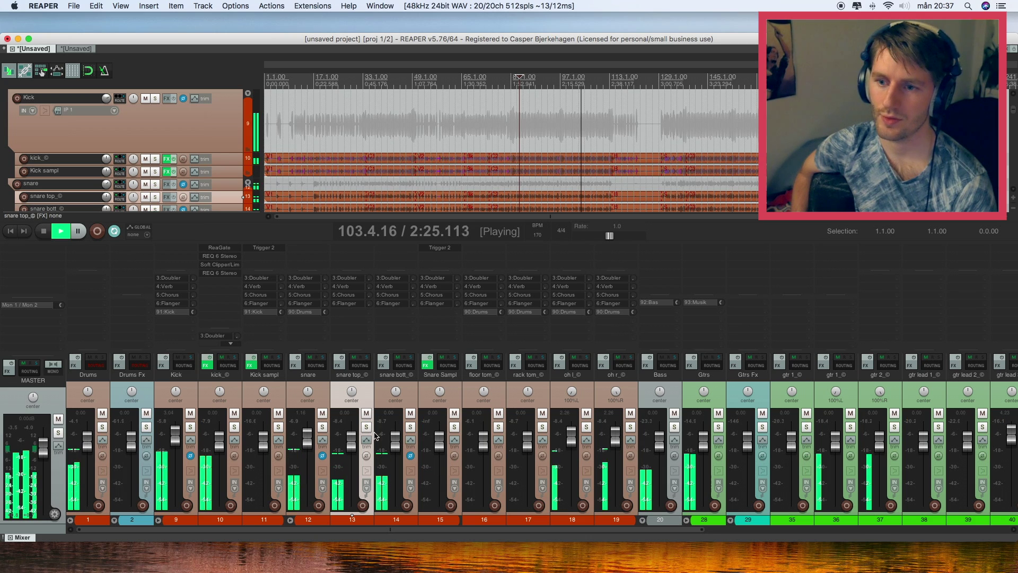
Compare the snare bottom track with polarity and mute toggled, and lower its volume to -2.06 dB
{"action": "left_click", "coordinate": [411, 455]}
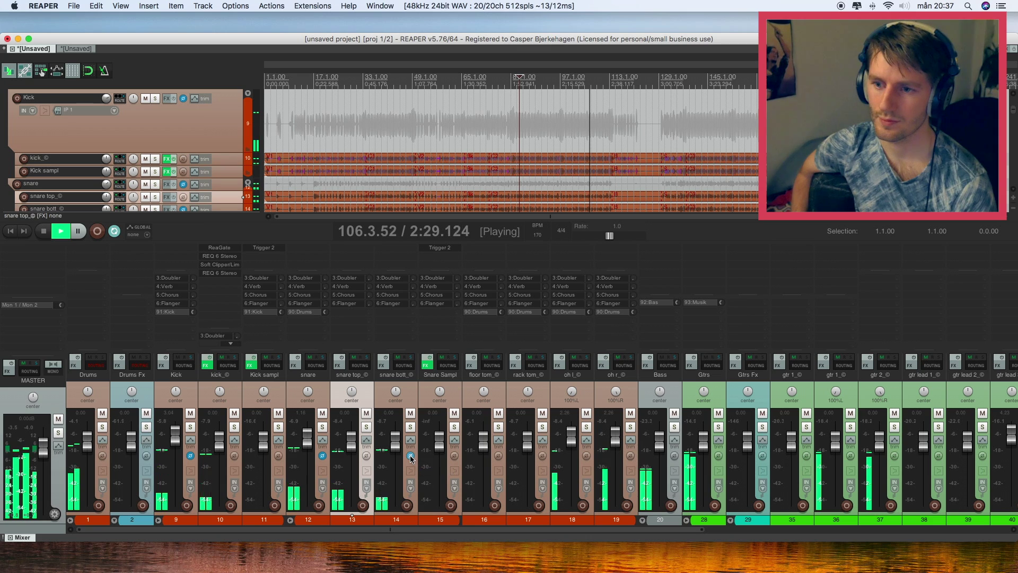
{"action": "left_click_drag", "start_coordinate": [395, 438], "coordinate": [398, 454]}
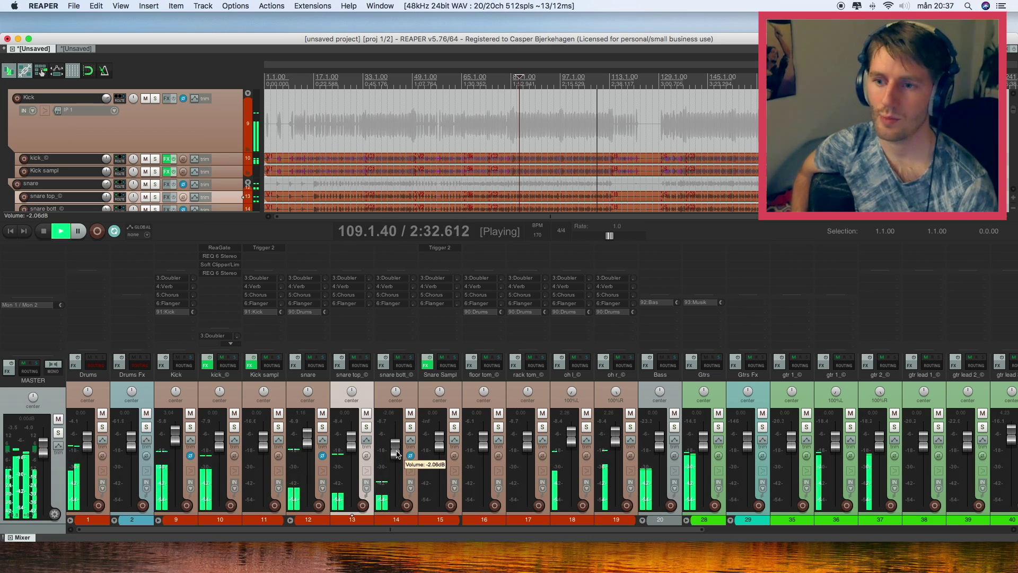
{"action": "left_click", "coordinate": [412, 414]}
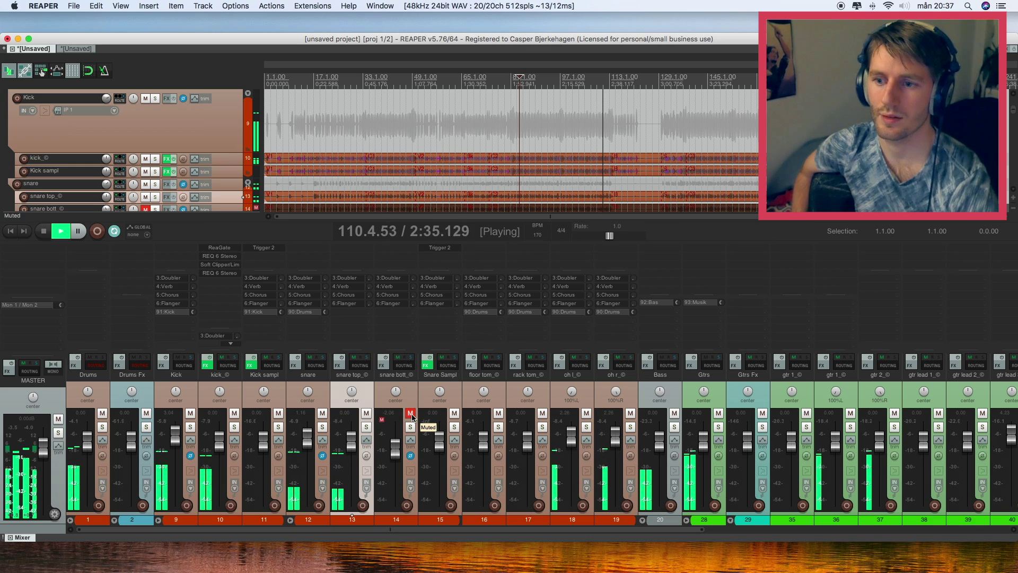
{"action": "left_click", "coordinate": [411, 414]}
Solo the snare bottom and snare top tracks and insert a REQ 6 Stereo equalizer on the snare bottom
{"action": "left_click", "coordinate": [411, 426]}
{"action": "left_click", "coordinate": [407, 399]}
{"action": "key", "text": "q"}
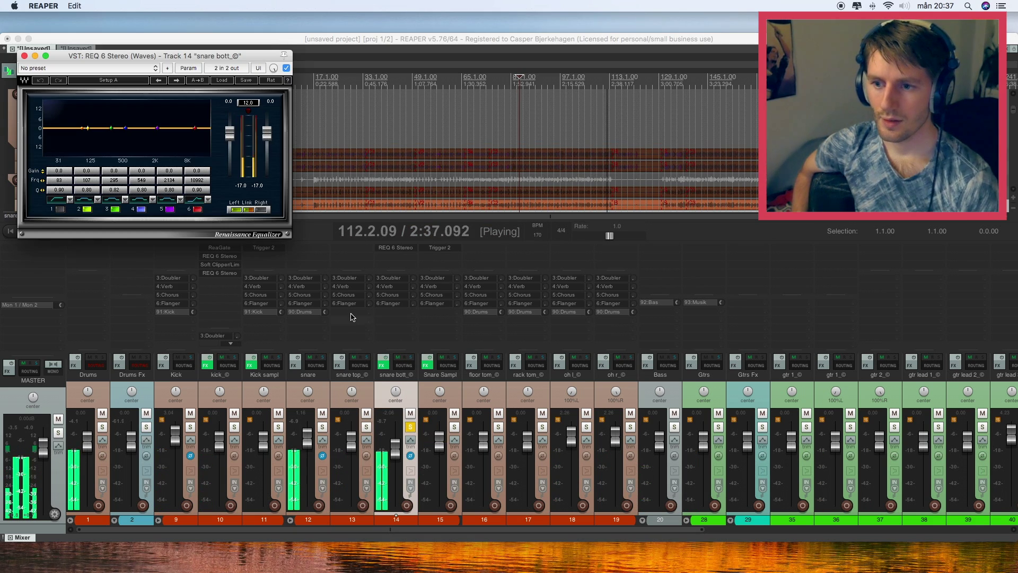
{"action": "left_click", "coordinate": [366, 427]}
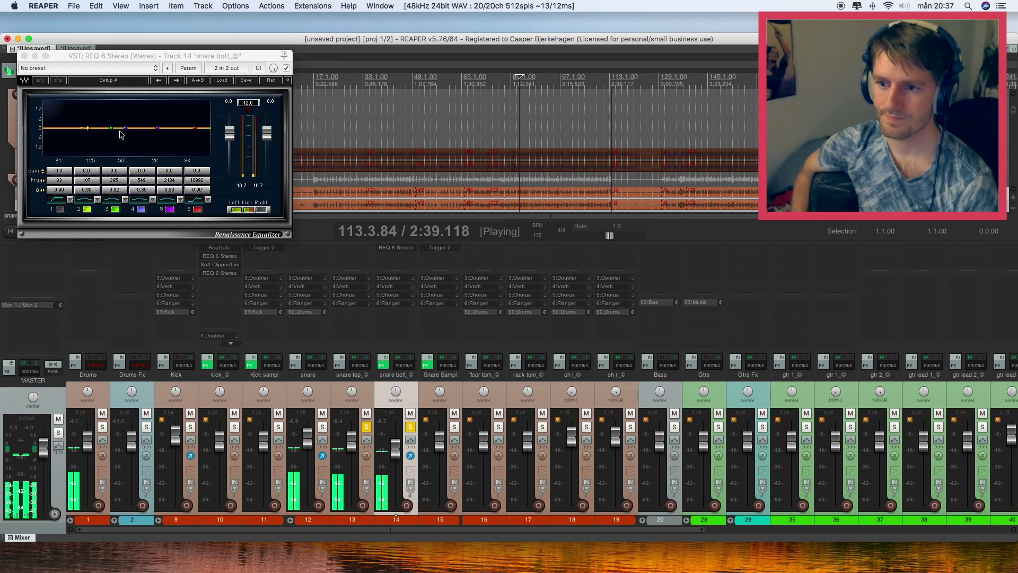
Restart playback and shape the snare bottom EQ with band 1 as a low cut at 159 Hz and band 4 at -5.2 dB, 537 Hz
{"action": "key", "text": "space"}
{"action": "key", "text": "space"}
{"action": "mouse_move", "coordinate": [125, 128]}
{"action": "left_mouse_down"}
{"action": "mouse_move", "coordinate": [75, 125]}
{"action": "mouse_move", "coordinate": [112, 110]}
{"action": "mouse_move", "coordinate": [113, 141]}
{"action": "mouse_move", "coordinate": [125, 136]}
{"action": "left_mouse_up"}
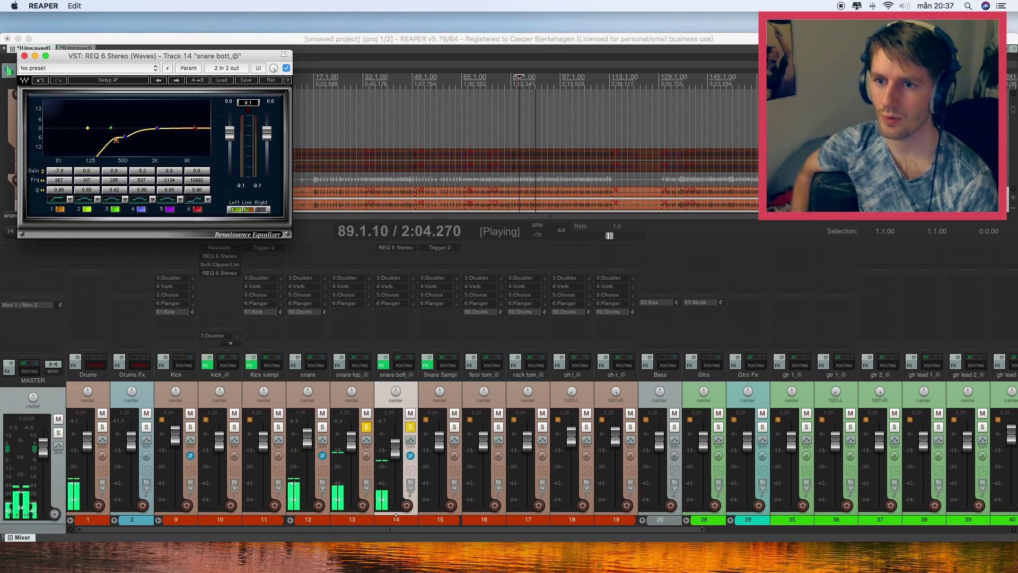
{"action": "left_click_drag", "start_coordinate": [100, 140], "coordinate": [97, 140]}
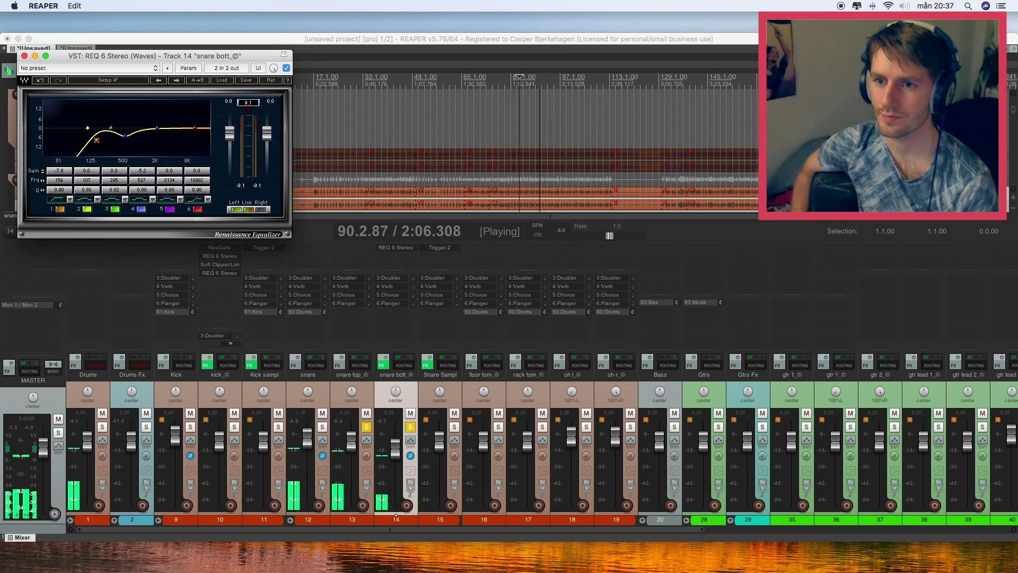
Unsolo both snare tracks and toggle the snare bottom track's polarity to compare it in the full mix
{"action": "left_click", "coordinate": [410, 426]}
{"action": "left_click", "coordinate": [365, 427]}
{"action": "left_click", "coordinate": [411, 455]}
Compare the snare bottom track with its effects bypassed, lower the EQ's band 1 low cut to 117 Hz and close the equalizer
{"action": "left_click", "coordinate": [383, 361]}
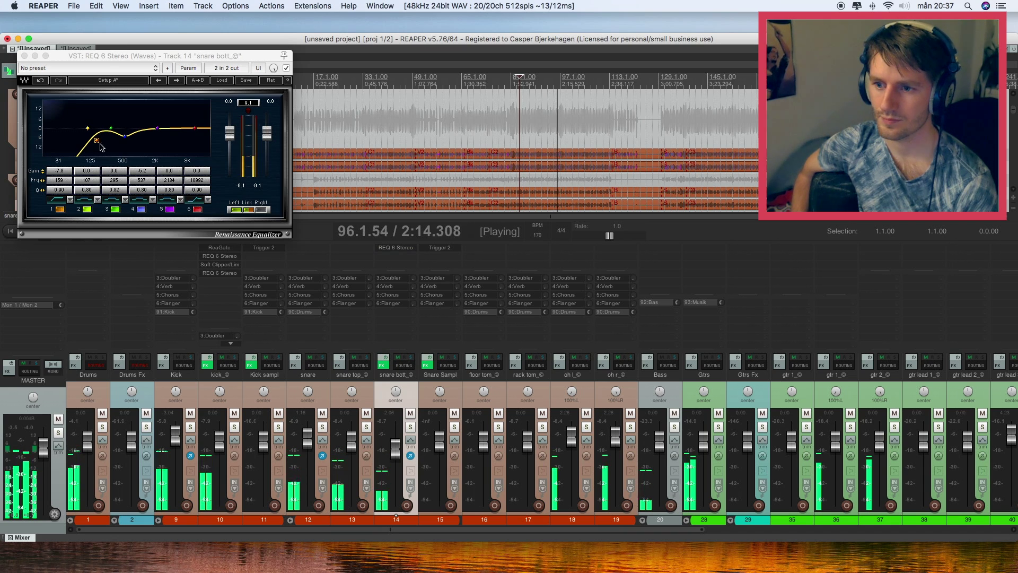
{"action": "left_click", "coordinate": [384, 361]}
{"action": "left_click_drag", "start_coordinate": [92, 140], "coordinate": [88, 138]}
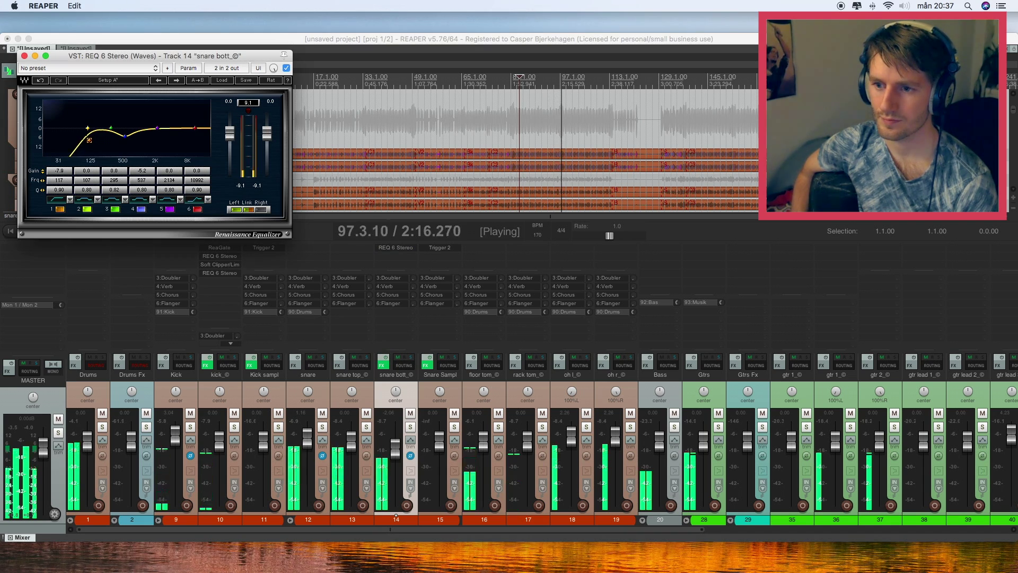
{"action": "left_click", "coordinate": [24, 55]}
Solo the snare bottom and snare top tracks in turn to compare them, and return to the full mix
{"action": "left_click", "coordinate": [410, 427]}
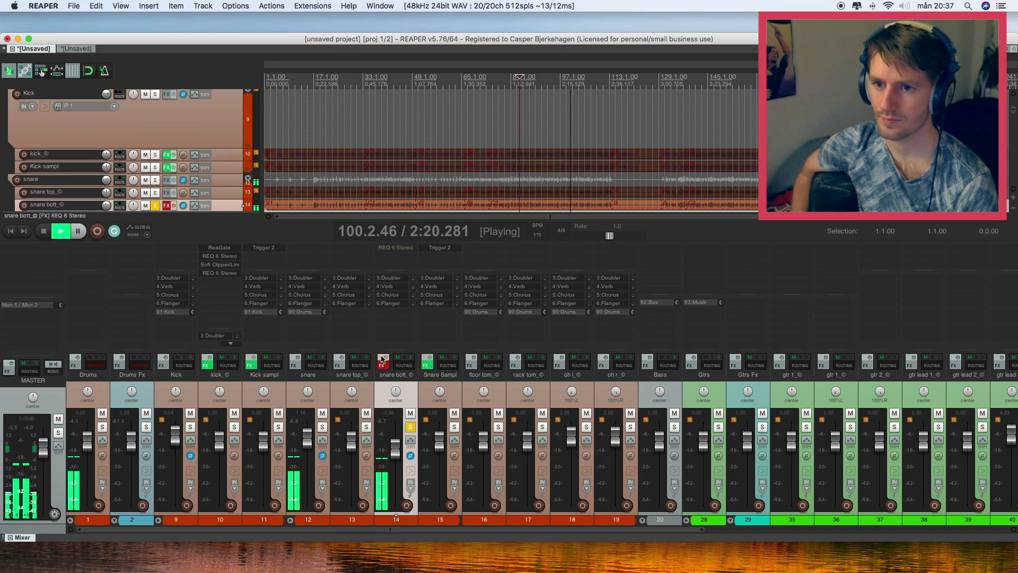
{"action": "left_click", "coordinate": [367, 426]}
{"action": "left_click", "coordinate": [410, 427]}
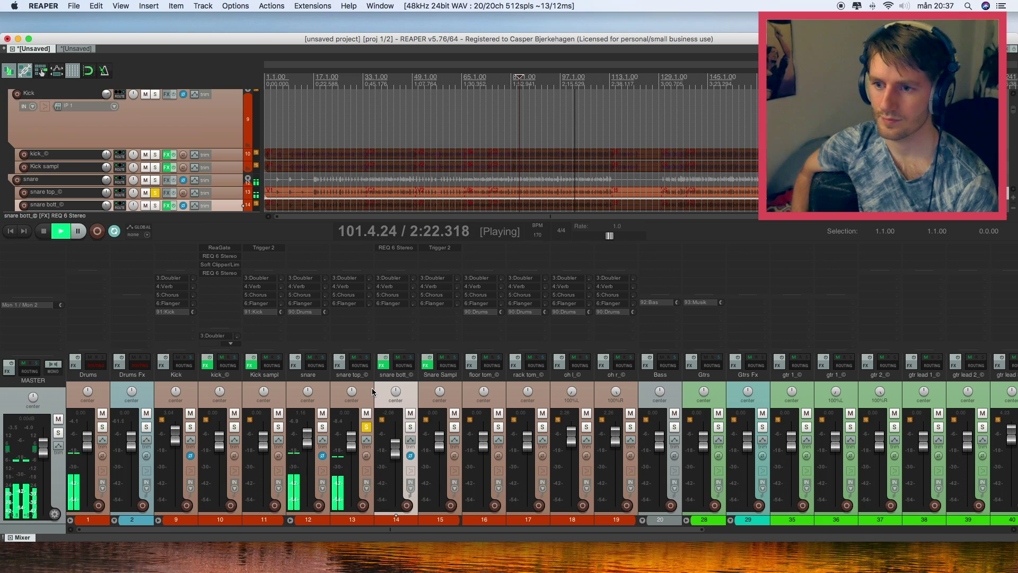
{"action": "left_click", "coordinate": [366, 427]}
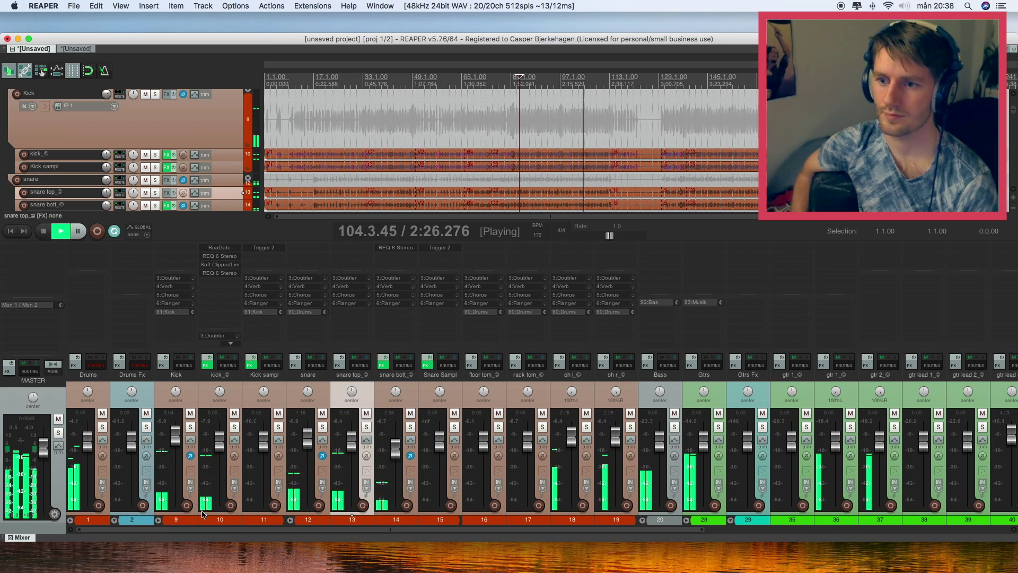
Solo the Drums folder and insert a new track named Ohs directly after the rack tom track
{"action": "left_click", "coordinate": [103, 427]}
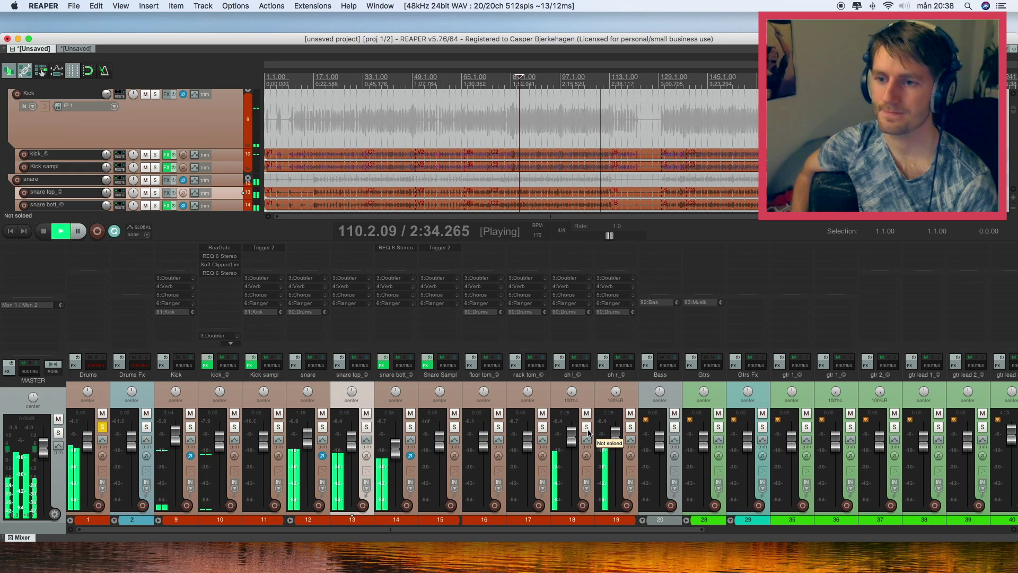
{"action": "left_click", "coordinate": [547, 392]}
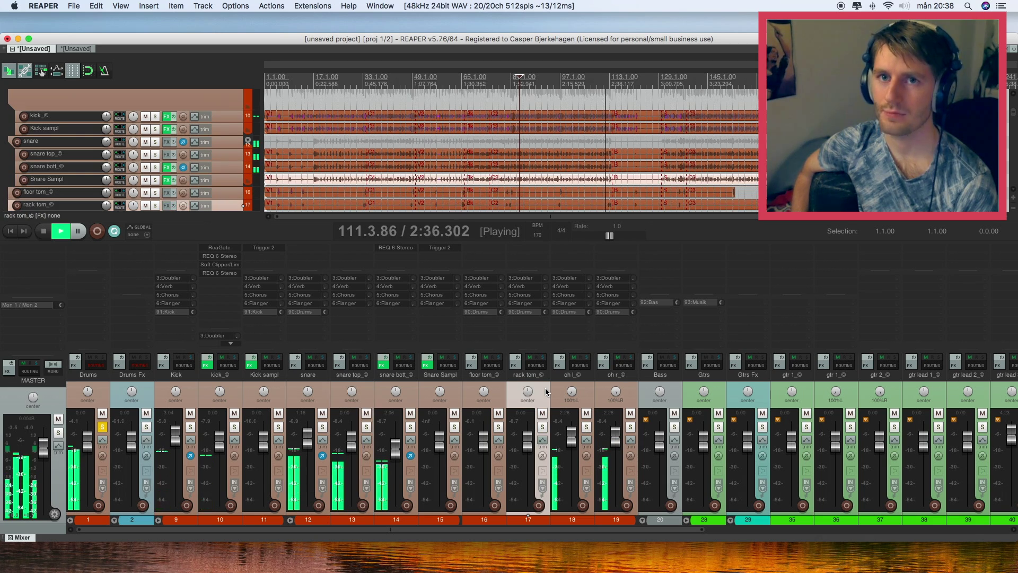
{"action": "key", "text": "super+t"}
{"action": "double_click", "coordinate": [572, 374]}
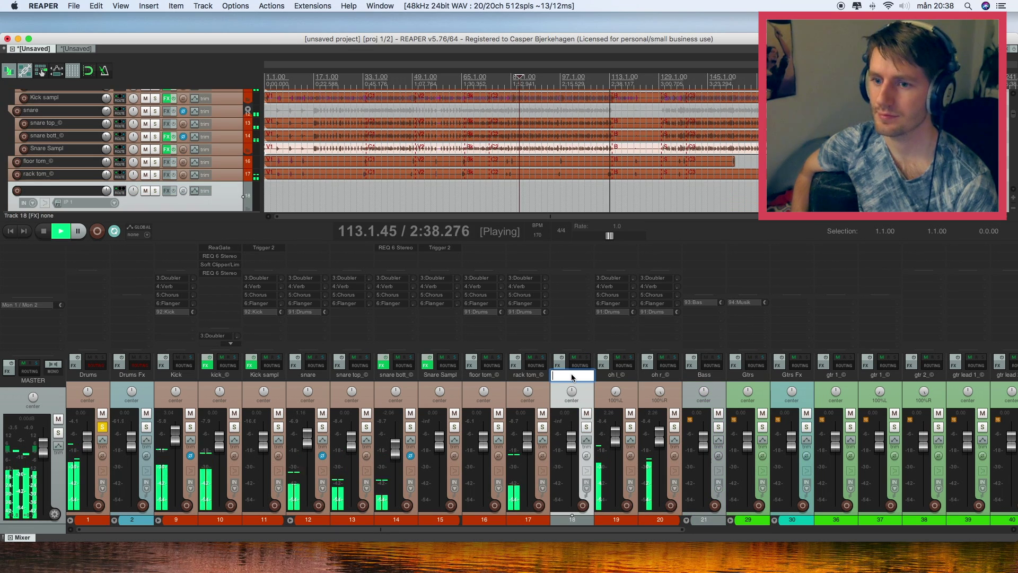
{"action": "type", "text": "Oh"}
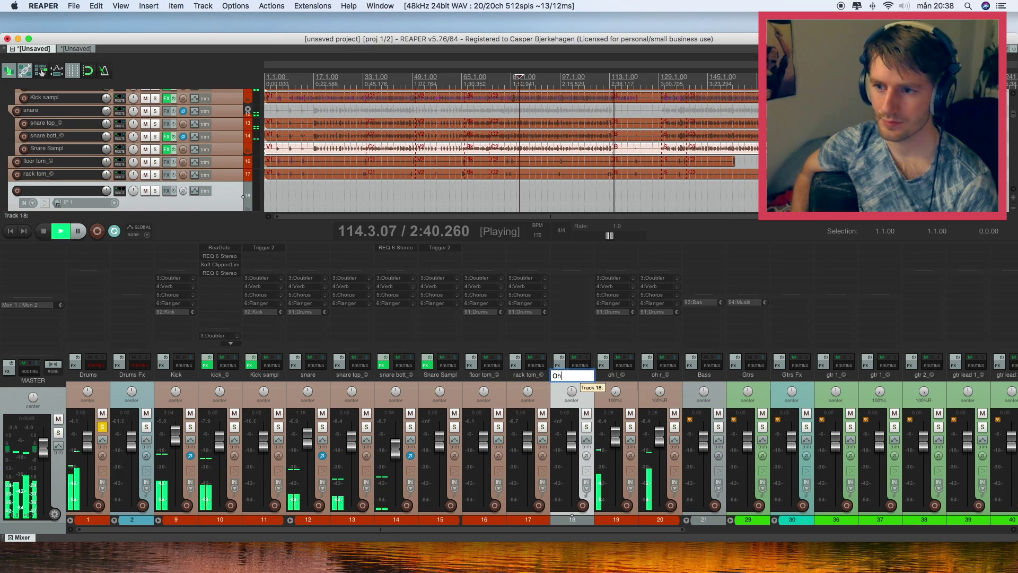
{"action": "type", "text": "s"}
{"action": "key", "text": "Return"}
Make the Ohs track a folder that contains the oh l and oh r tracks
{"action": "scroll", "coordinate": [241, 180], "scroll_direction": "down", "scroll_amount": 1}
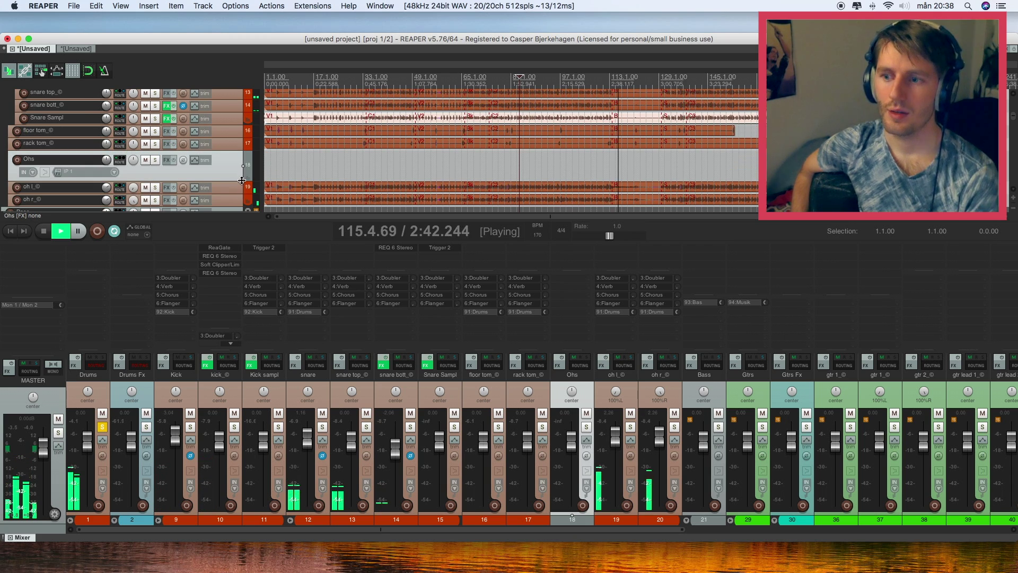
{"action": "left_click", "coordinate": [248, 157]}
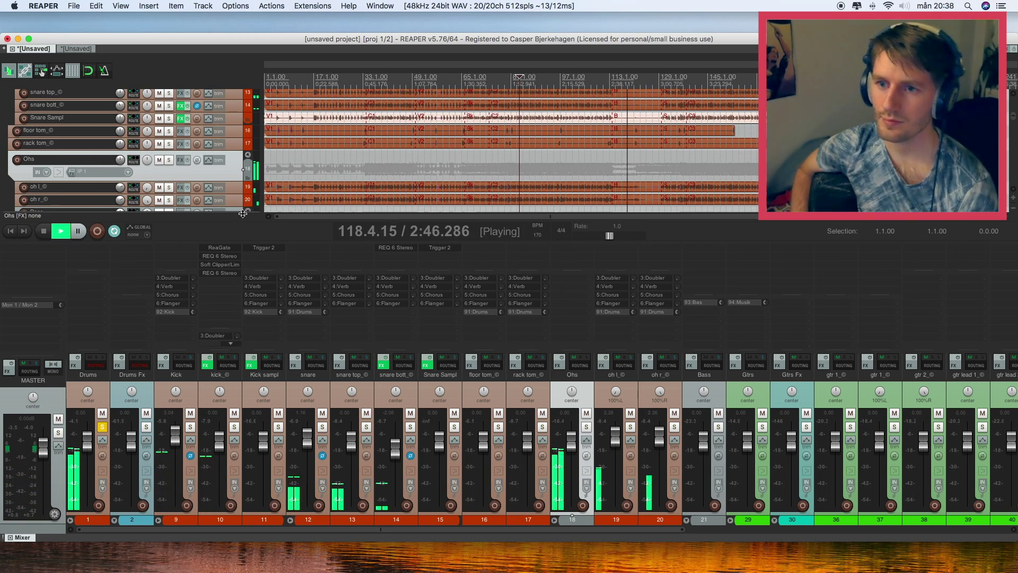
{"action": "left_click_drag", "start_coordinate": [245, 206], "coordinate": [245, 198]}
{"action": "scroll", "coordinate": [245, 198], "scroll_direction": "down", "scroll_amount": 2}
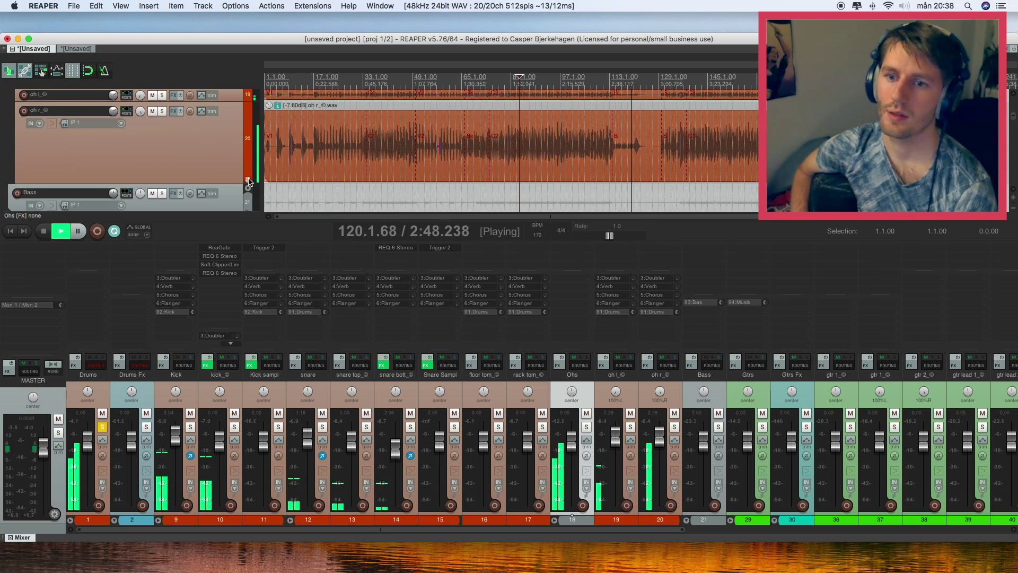
{"action": "left_click", "coordinate": [562, 422]}
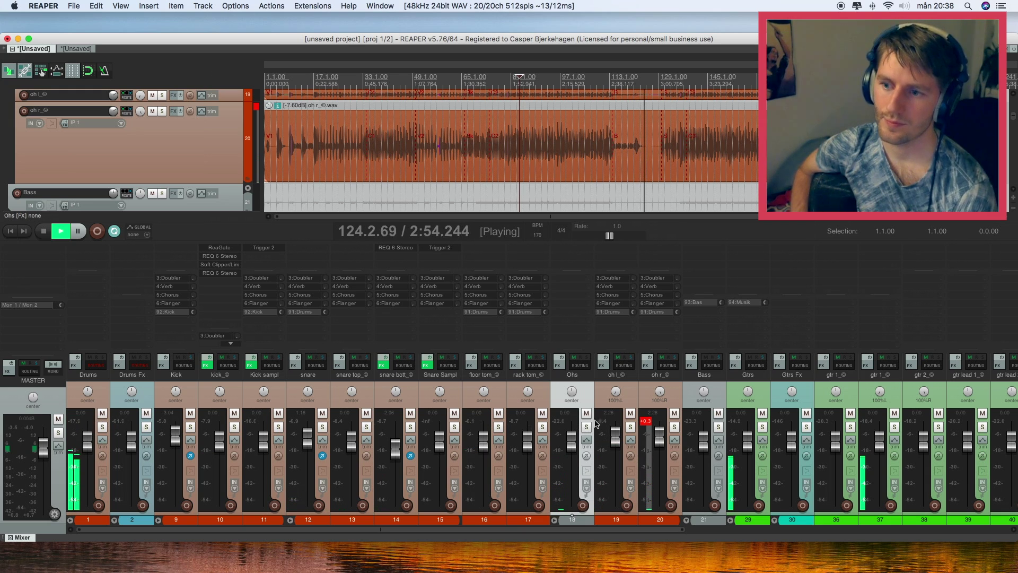
Stop playback, end the Drums folder at the oh r track so Bass sits outside it, and play again
{"action": "left_click", "coordinate": [521, 104]}
{"action": "key", "text": "space"}
{"action": "scroll", "coordinate": [234, 168], "scroll_direction": "up", "scroll_amount": 4}
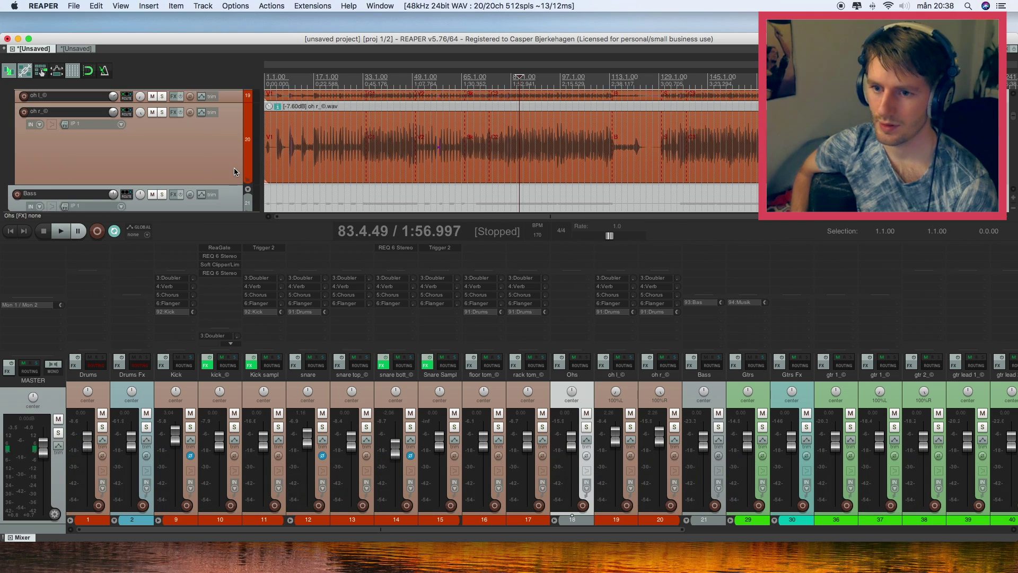
{"action": "scroll", "coordinate": [234, 168], "scroll_direction": "down", "scroll_amount": 5}
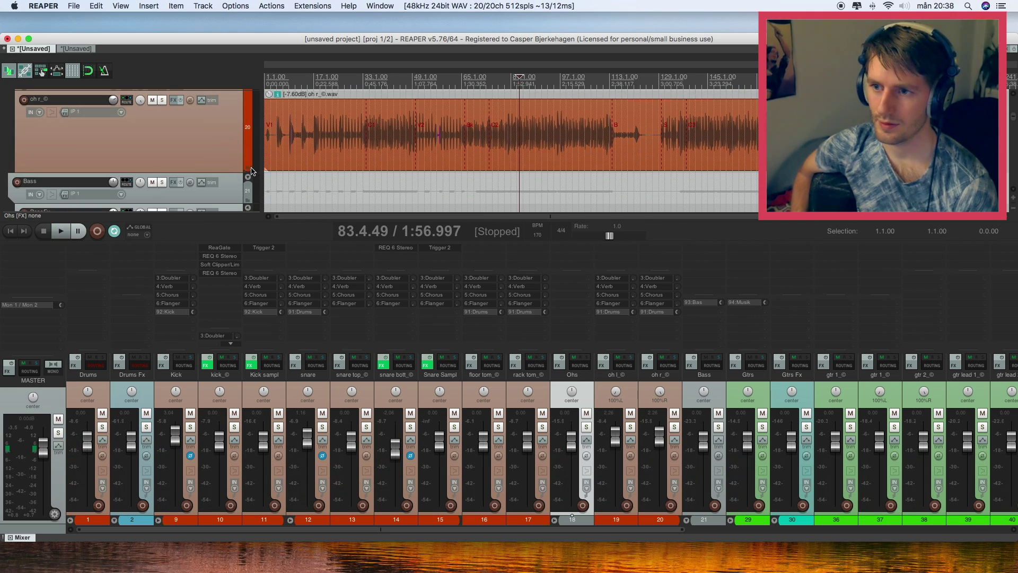
{"action": "key", "text": "space"}
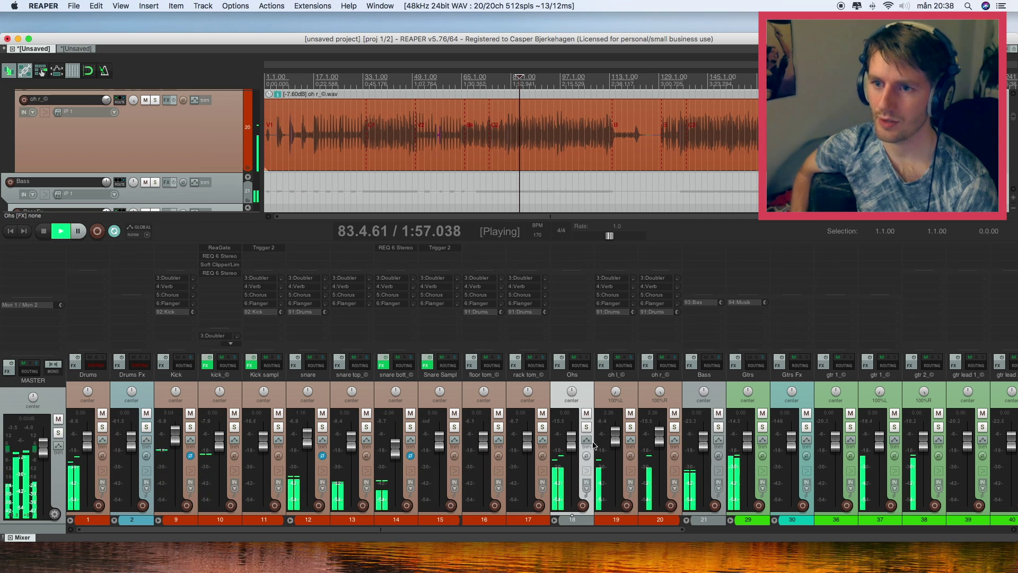
Solo the Ohs folder track and collapse its child tracks in the mixer
{"action": "left_click", "coordinate": [586, 427]}
{"action": "left_click", "coordinate": [554, 520]}
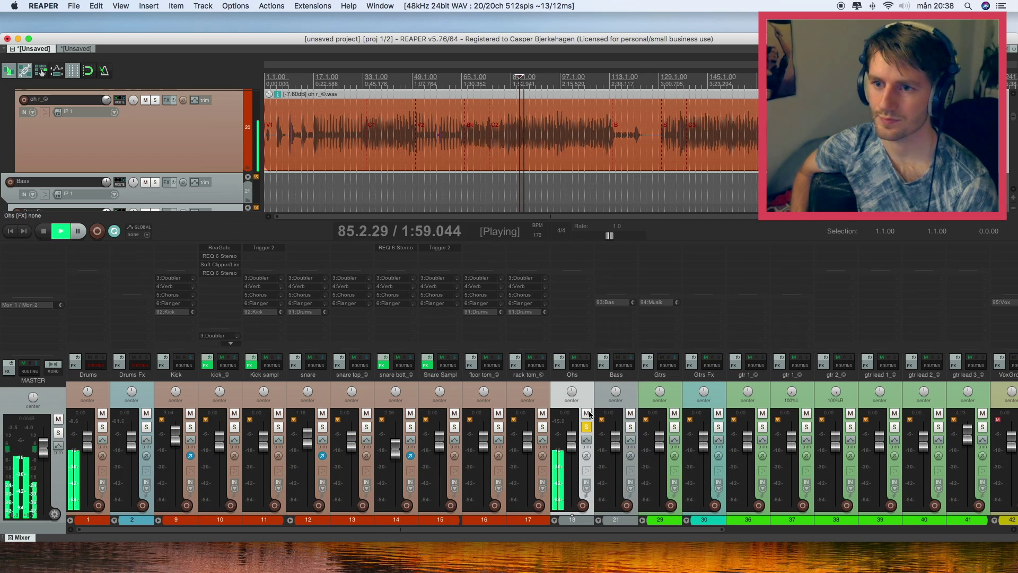
{"action": "left_click", "coordinate": [586, 428]}
{"action": "left_click", "coordinate": [586, 428]}
{"action": "left_click", "coordinate": [588, 389]}
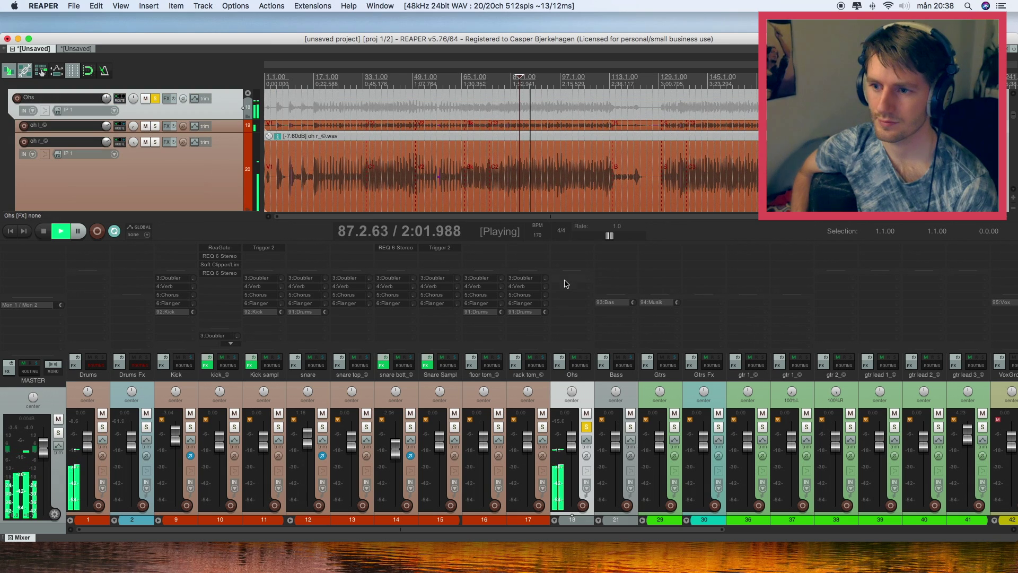
Insert the JS Soft Clipper/Limiter on the Ohs folder and compare the sound with its effects bypassed
{"action": "double_click", "coordinate": [569, 252]}
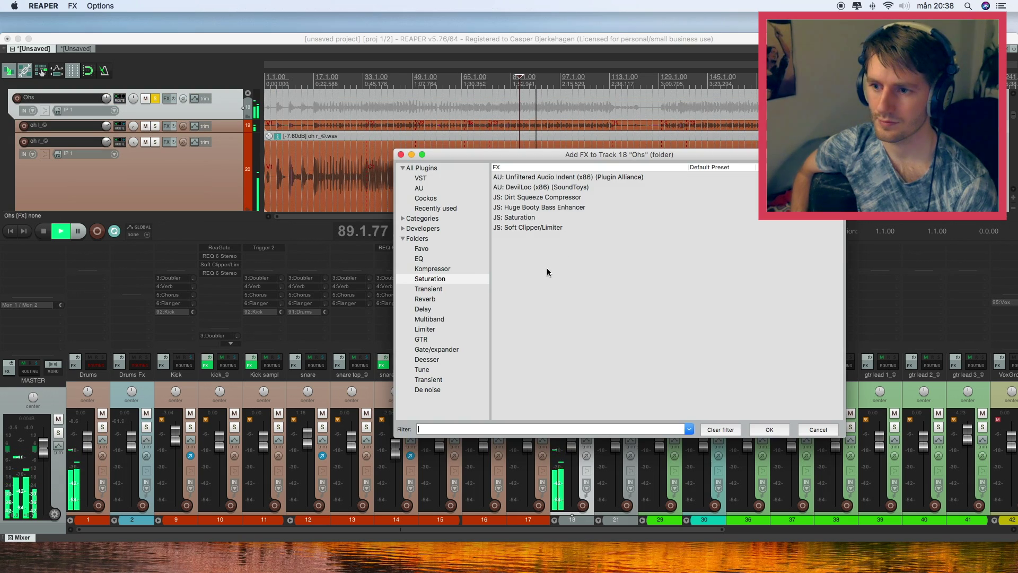
{"action": "left_click", "coordinate": [522, 227]}
{"action": "left_click", "coordinate": [749, 427]}
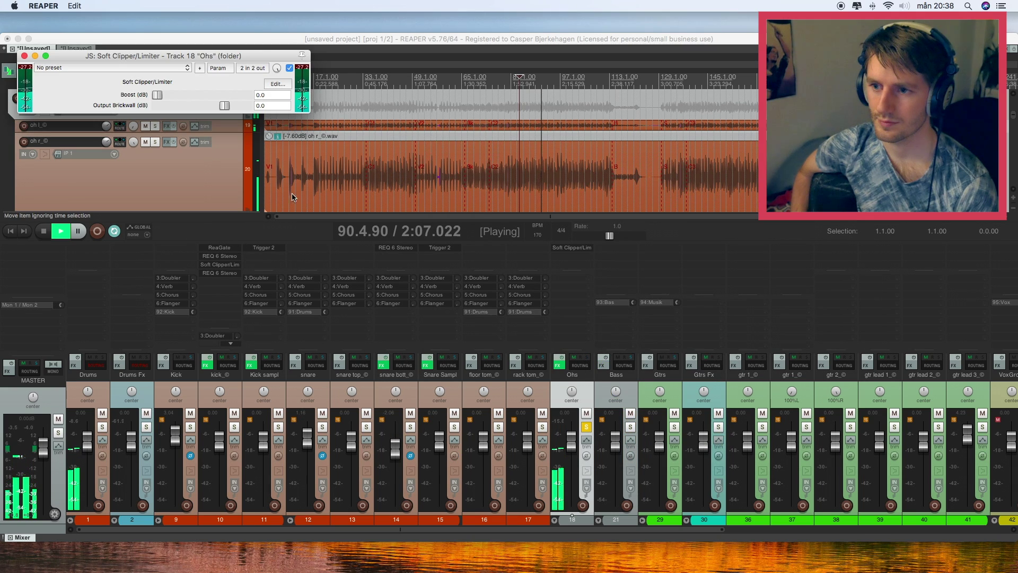
{"action": "key", "text": "space"}
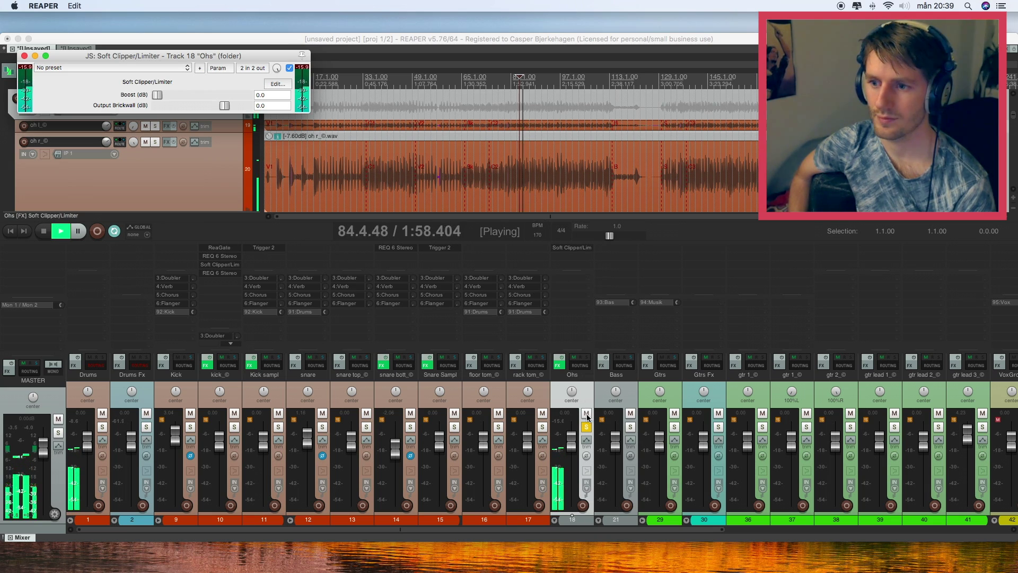
{"action": "left_click", "coordinate": [559, 360]}
{"action": "left_click", "coordinate": [559, 356]}
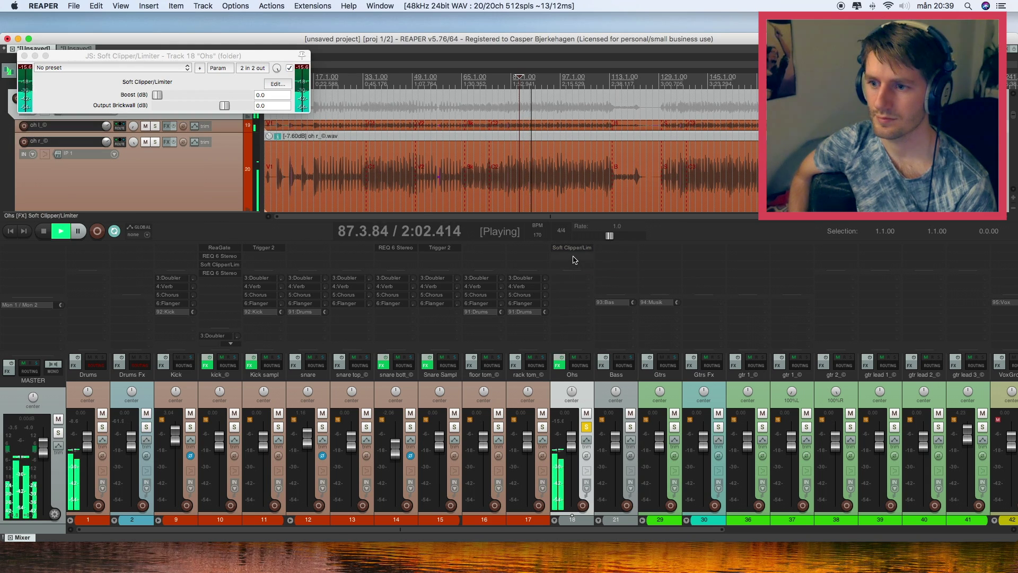
Insert REQ 6 Stereo after the clipper on the Ohs folder and move its window below the Soft Clipper/Limiter window
{"action": "left_click", "coordinate": [568, 258]}
{"action": "left_click", "coordinate": [429, 257]}
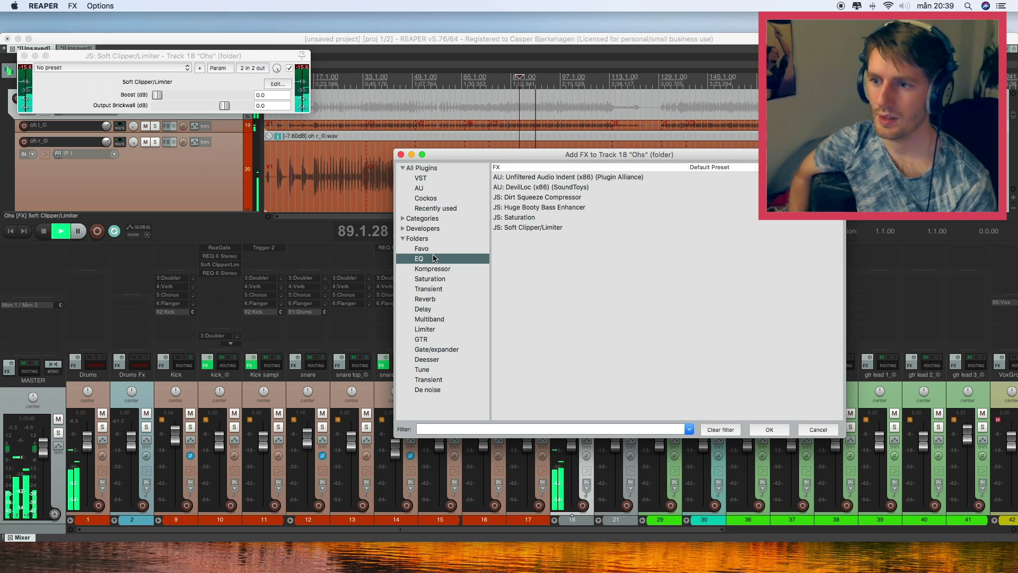
{"action": "left_click", "coordinate": [402, 154]}
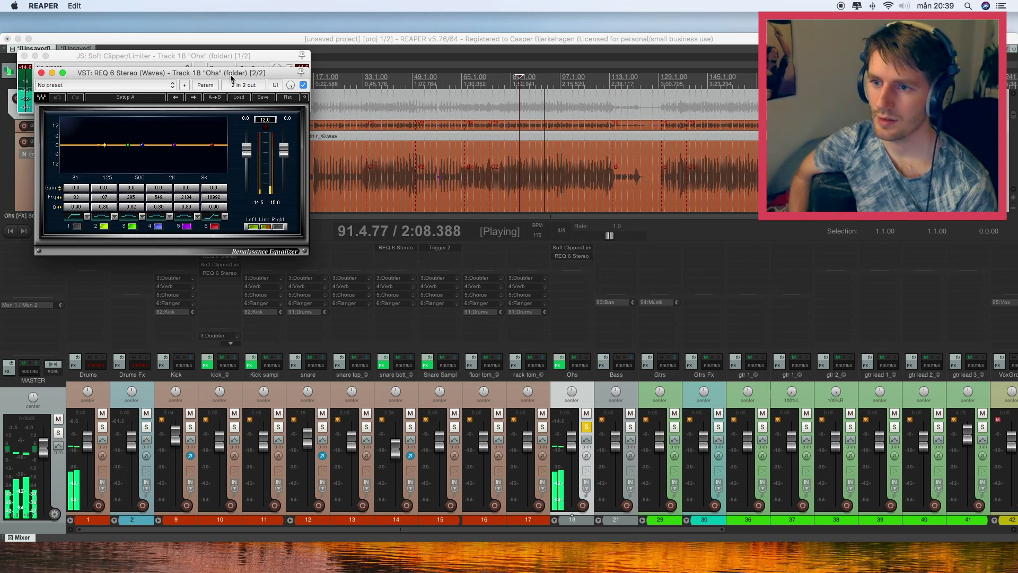
{"action": "left_click_drag", "start_coordinate": [231, 78], "coordinate": [233, 163]}
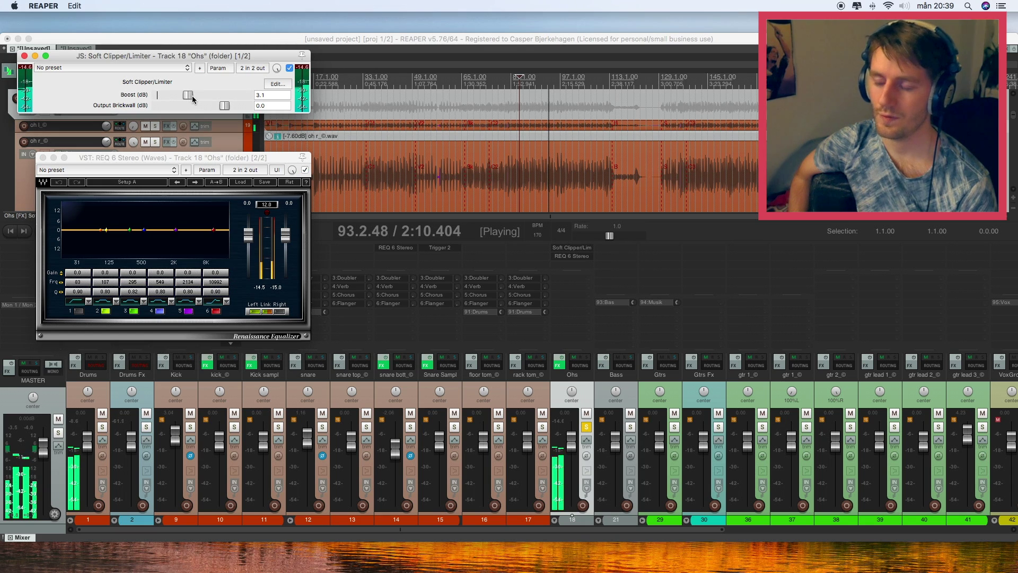
Try different boost amounts on the Ohs Soft Clipper/Limiter and set the boost to 9.0 dB
{"action": "left_click_drag", "start_coordinate": [229, 100], "coordinate": [100, 115]}
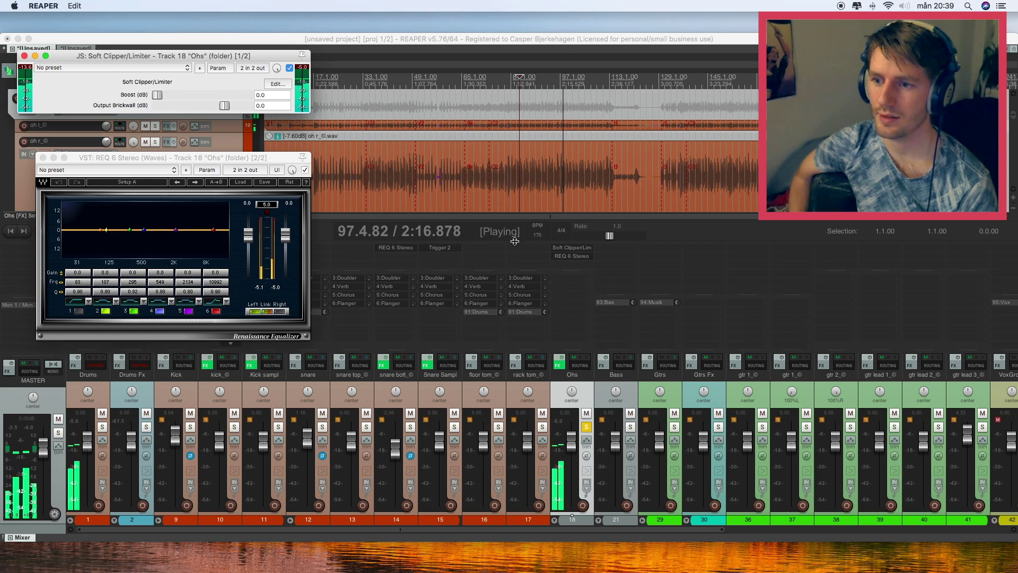
{"action": "left_click", "coordinate": [589, 392]}
{"action": "left_click", "coordinate": [175, 96]}
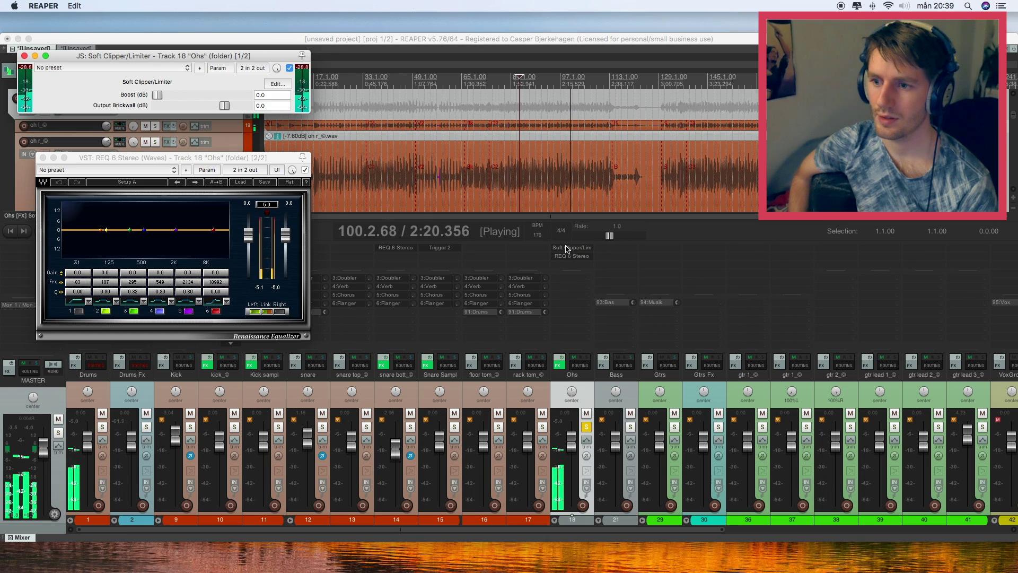
{"action": "left_click_drag", "start_coordinate": [174, 96], "coordinate": [251, 97]}
Lower the highest frequency band of the Ohs REQ 6 Stereo, stop playback and close the equalizer
{"action": "mouse_move", "coordinate": [214, 230]}
{"action": "left_mouse_down"}
{"action": "mouse_move", "coordinate": [116, 203]}
{"action": "mouse_move", "coordinate": [207, 244]}
{"action": "left_mouse_up"}
{"action": "key", "text": "space"}
{"action": "left_click", "coordinate": [43, 157]}
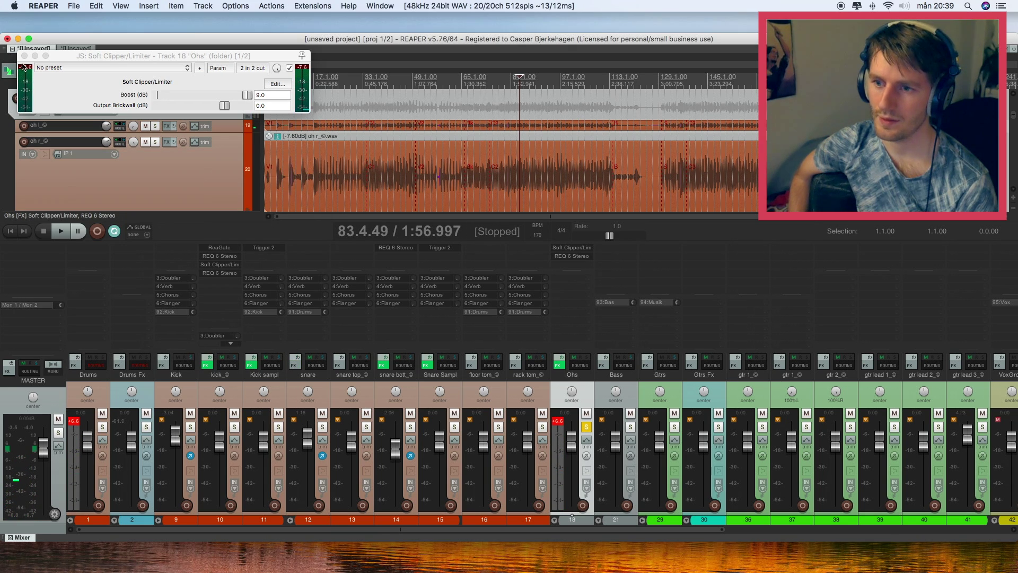
Remove the REQ 6 Stereo and Soft Clipper/Limiter from the Ohs folder and unsolo it
{"action": "left_click", "coordinate": [25, 55]}
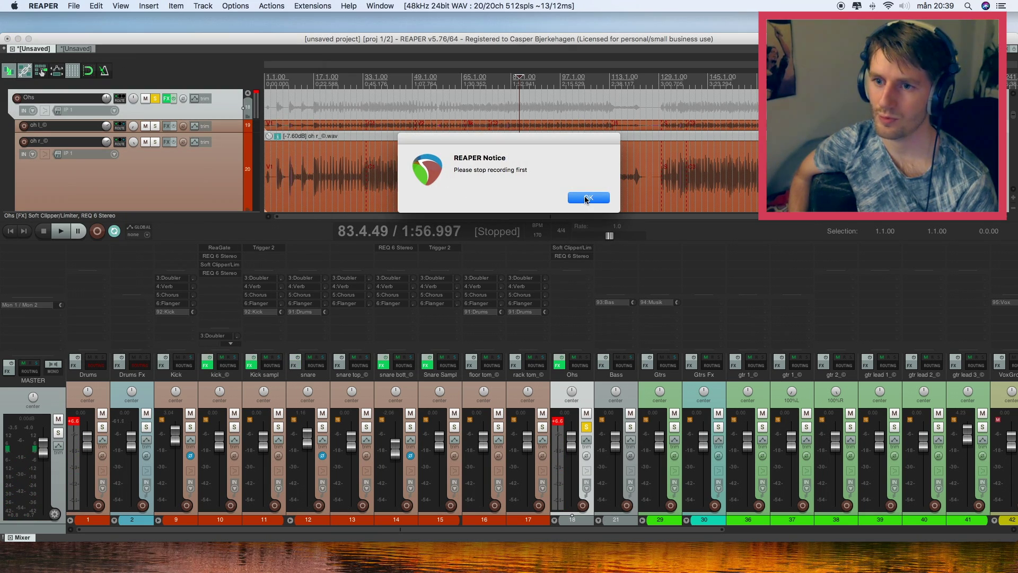
{"action": "left_click", "coordinate": [587, 197]}
{"action": "left_click", "coordinate": [577, 256], "text": "alt"}
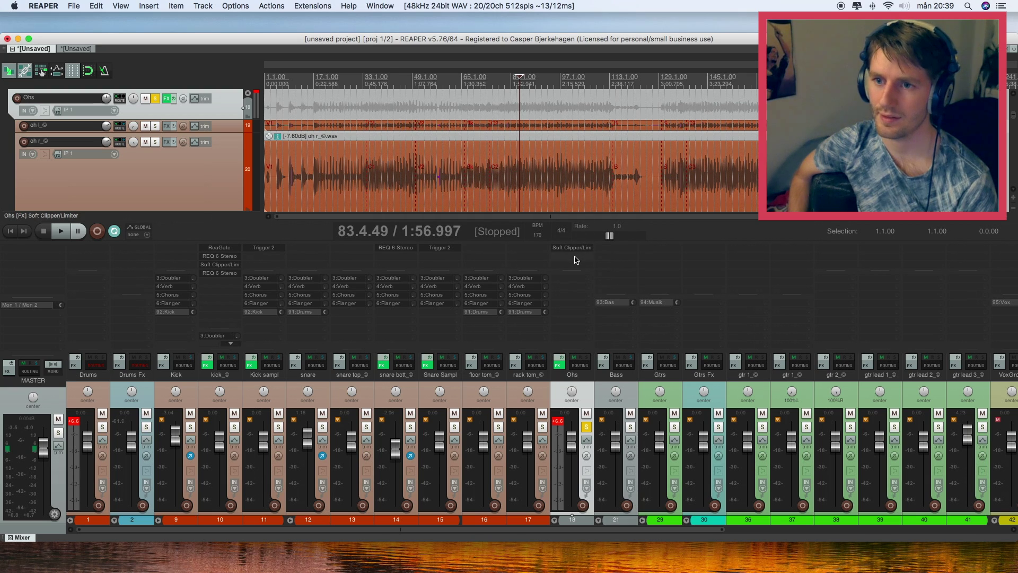
{"action": "left_click", "coordinate": [586, 427]}
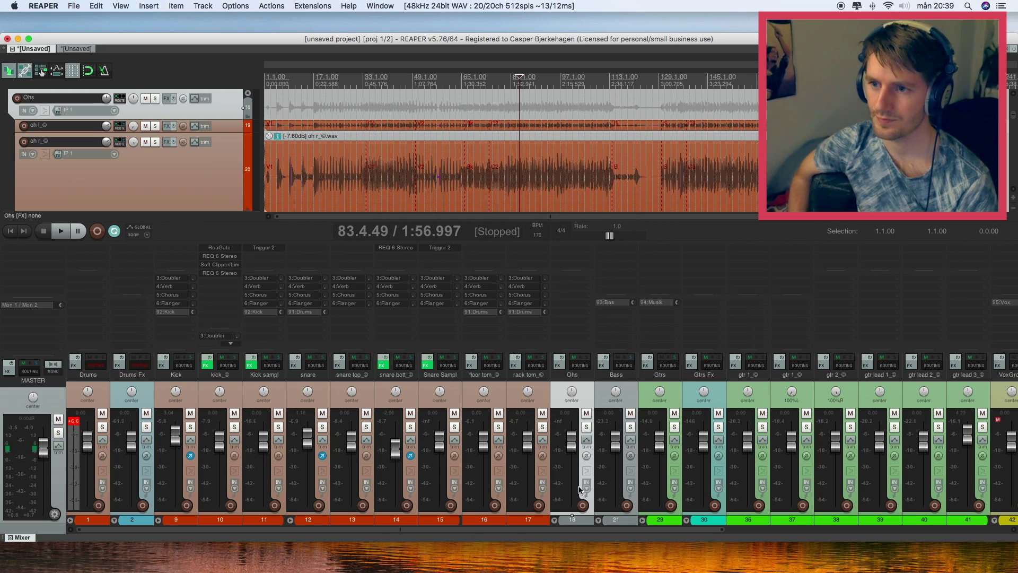
Move the 91:Drums sends from the oh l and oh r tracks to the Ohs folder and play it soloed
{"action": "left_click", "coordinate": [555, 519]}
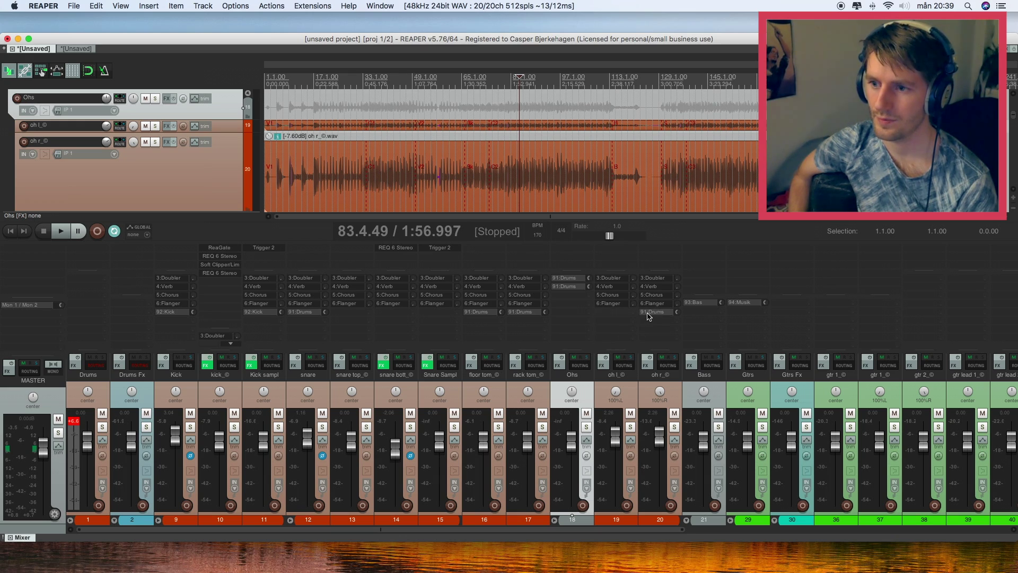
{"action": "key", "text": "space"}
{"action": "key", "text": "space"}
{"action": "left_click", "coordinate": [586, 426]}
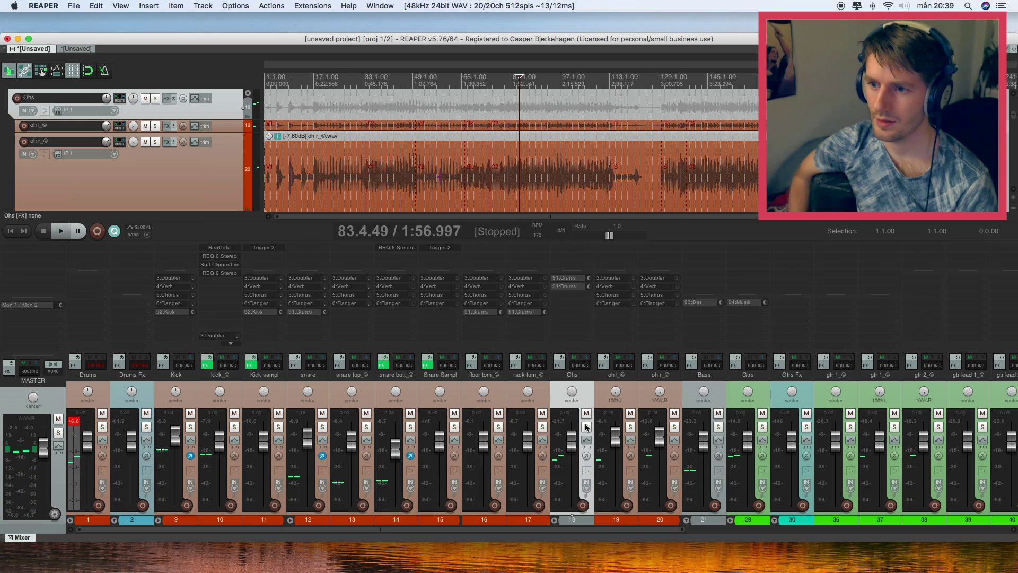
{"action": "key", "text": "space"}
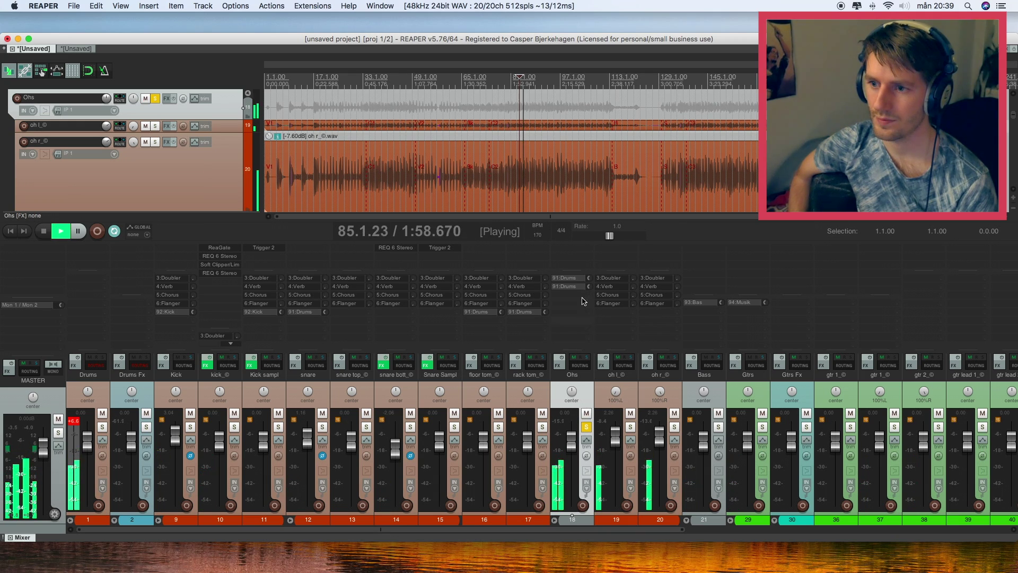
Remove the duplicate 91:Drums send from the Ohs folder and collapse its tracks
{"action": "double_click", "coordinate": [576, 256]}
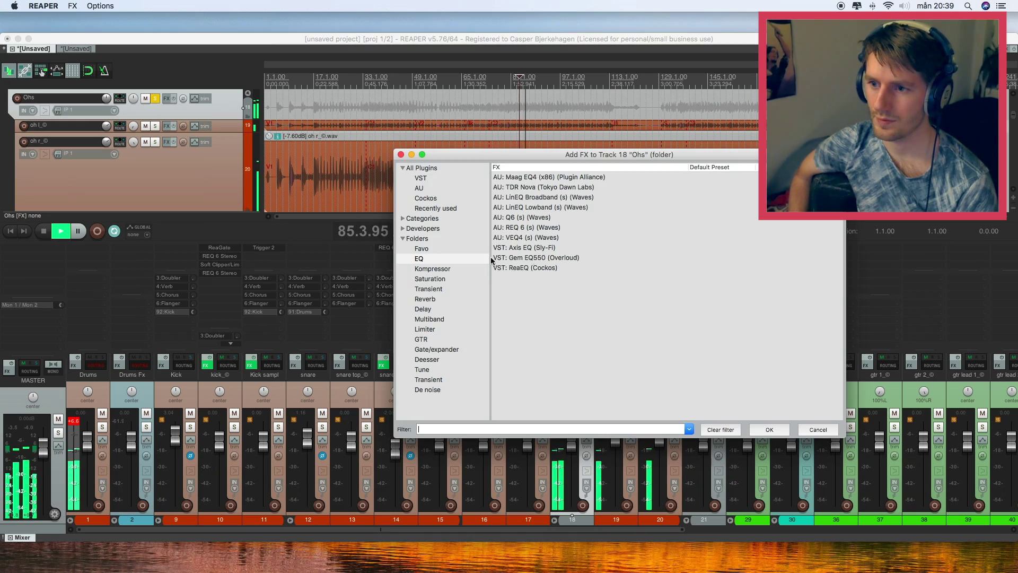
{"action": "left_click", "coordinate": [402, 153]}
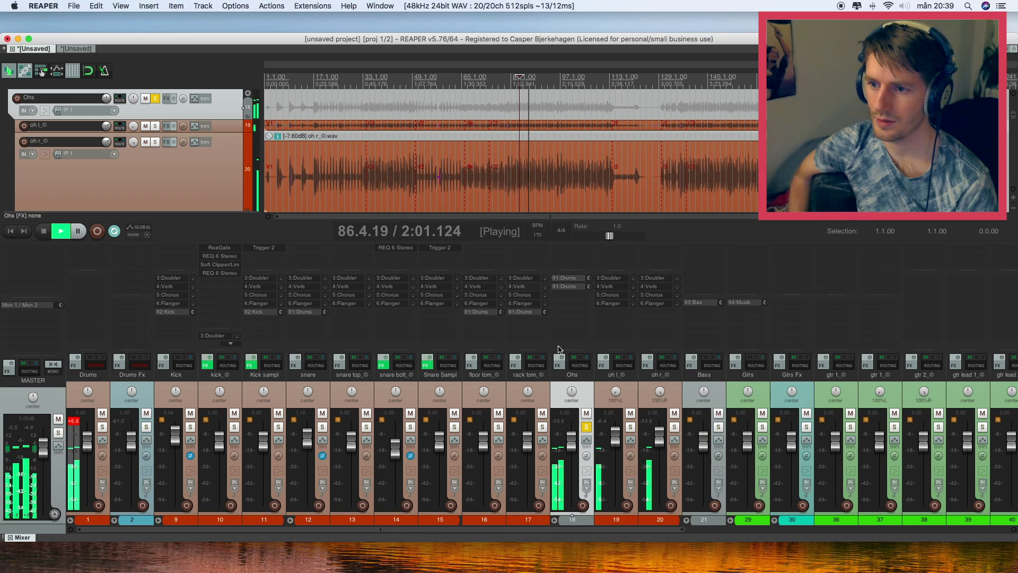
{"action": "left_click", "coordinate": [555, 522]}
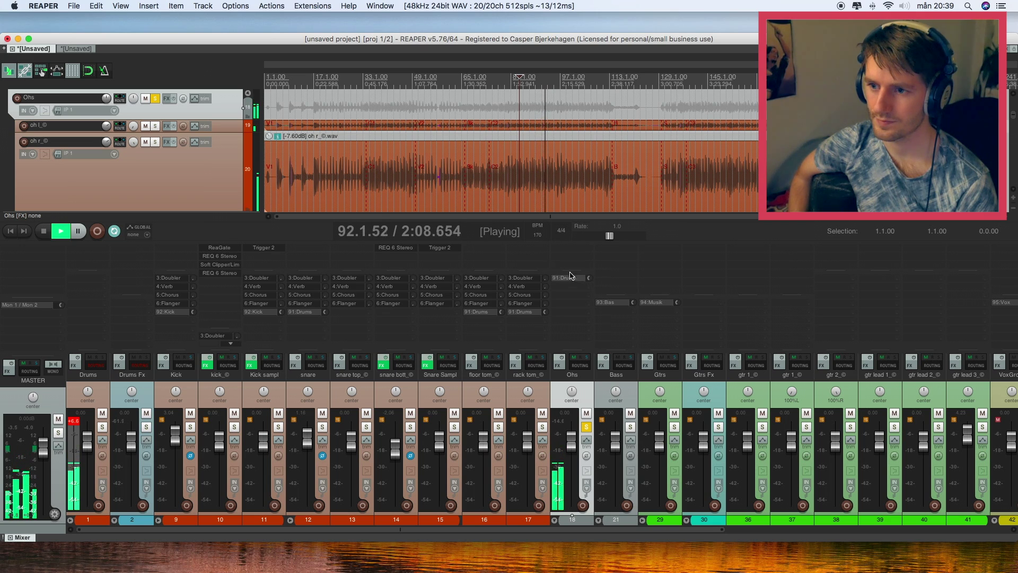
Insert the JS Soft Clipper/Limiter on the Ohs folder and set its boost to 4.3 dB
{"action": "double_click", "coordinate": [568, 257]}
{"action": "key", "text": "Down"}
{"action": "key", "text": "Down"}
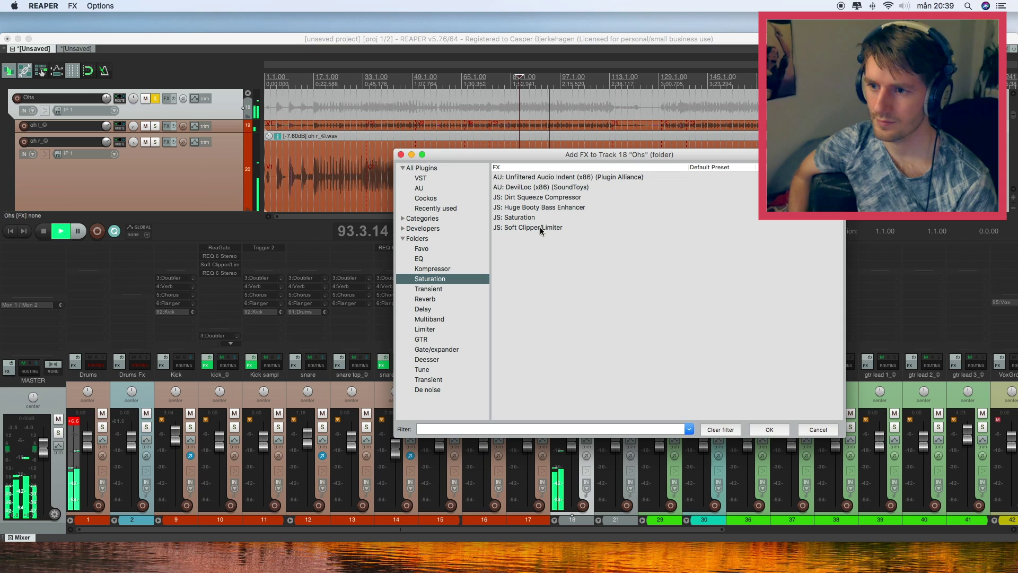
{"action": "left_click", "coordinate": [537, 228]}
{"action": "left_click", "coordinate": [759, 428]}
{"action": "left_click_drag", "start_coordinate": [158, 95], "coordinate": [206, 102]}
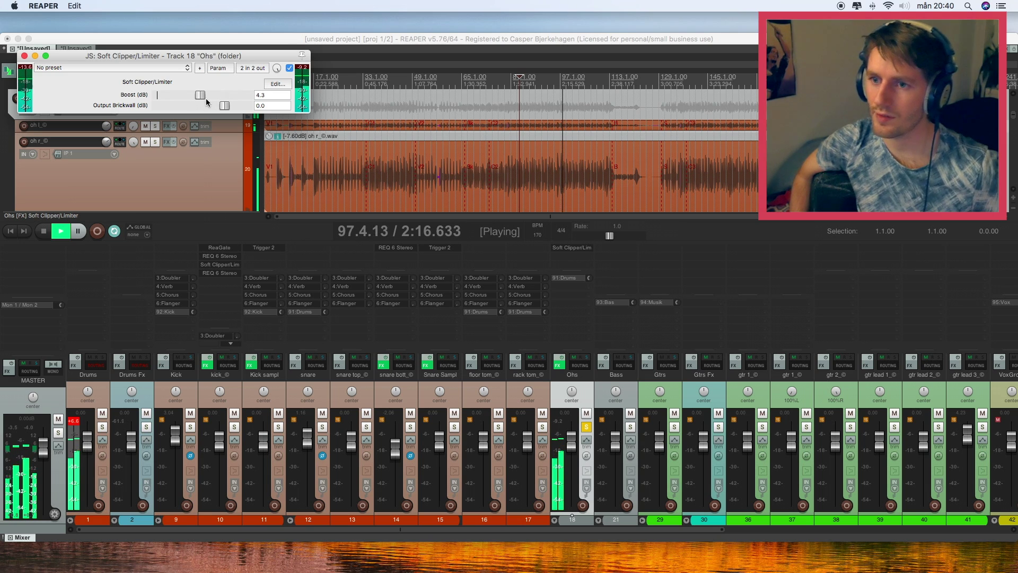
Close the clipper, insert REQ 6 Stereo on the Ohs folder and lower its linked output gain to -1.4 dB
{"action": "left_click", "coordinate": [25, 56]}
{"action": "key", "text": "e"}
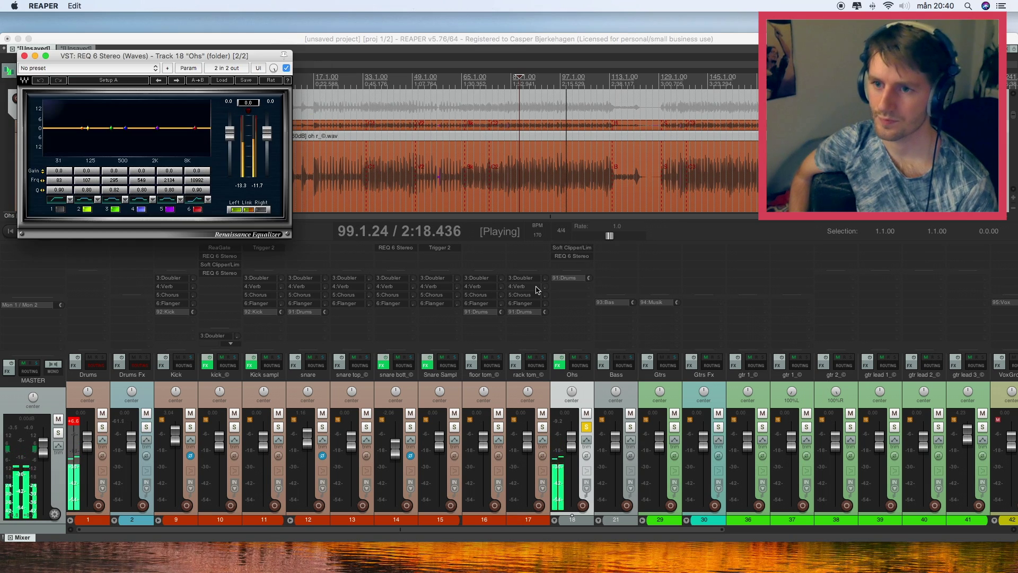
{"action": "left_click_drag", "start_coordinate": [229, 133], "coordinate": [230, 135]}
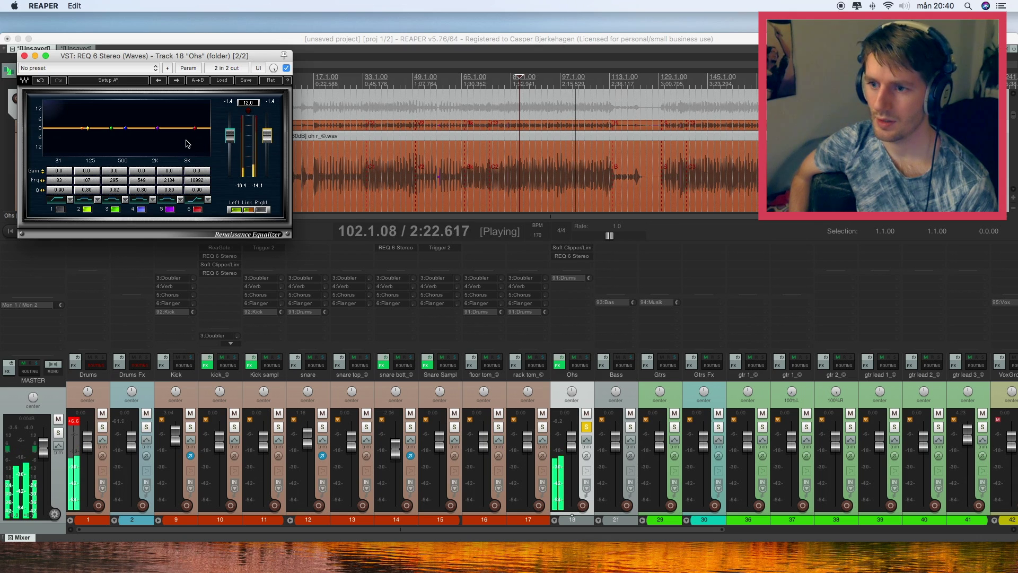
In the Ohs equalizer, cut 2.7 dB at 100 Hz, 1.8 dB near 3.4 kHz with Q 1.51 and 2.2 dB at 541 Hz with Q 1.25
{"action": "left_click_drag", "start_coordinate": [158, 128], "coordinate": [86, 132]}
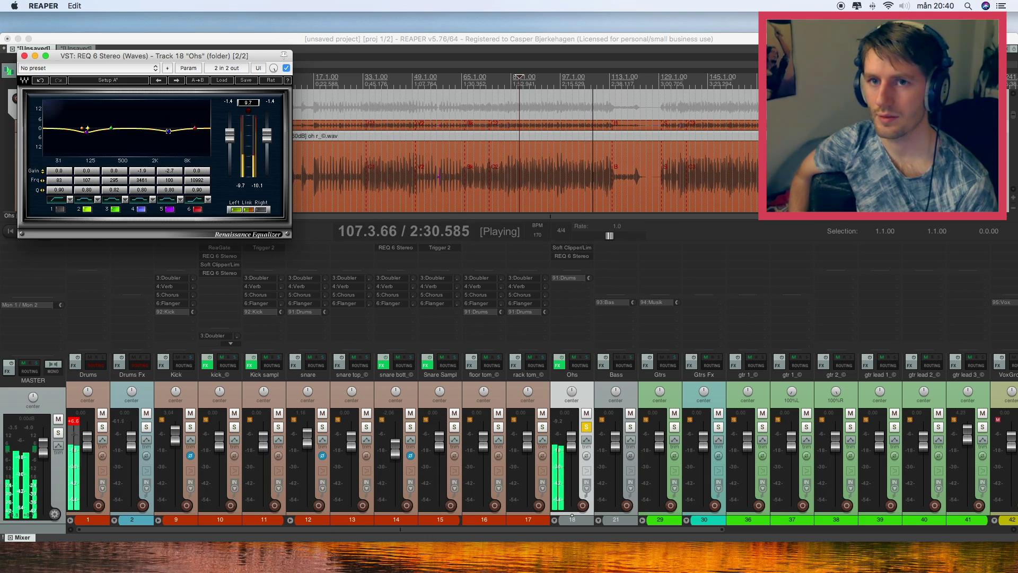
{"action": "left_click_drag", "start_coordinate": [168, 131], "coordinate": [168, 131]}
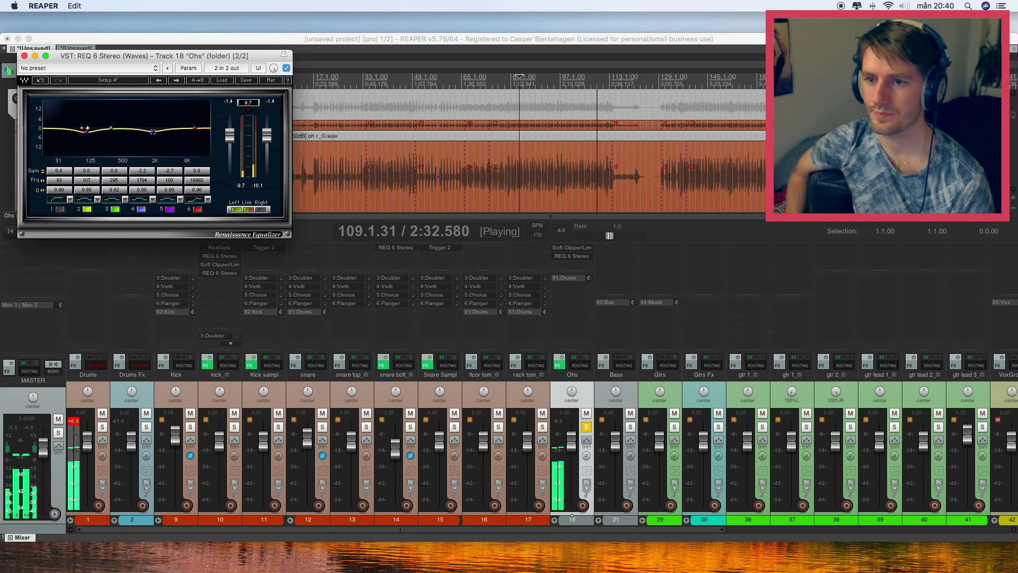
{"action": "left_click_drag", "start_coordinate": [168, 120], "coordinate": [168, 130]}
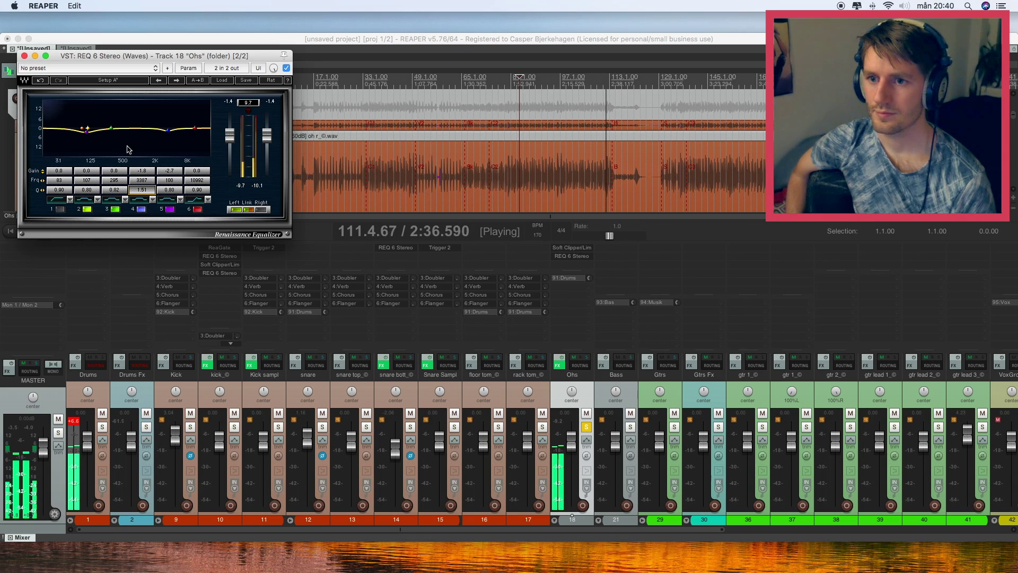
{"action": "left_click_drag", "start_coordinate": [111, 128], "coordinate": [126, 129]}
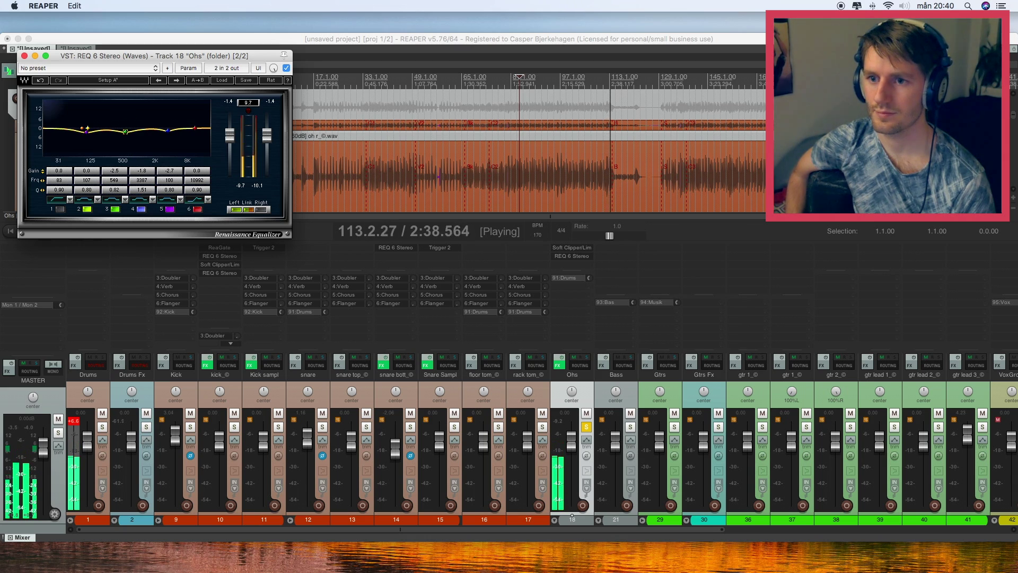
{"action": "left_click_drag", "start_coordinate": [121, 192], "coordinate": [120, 180]}
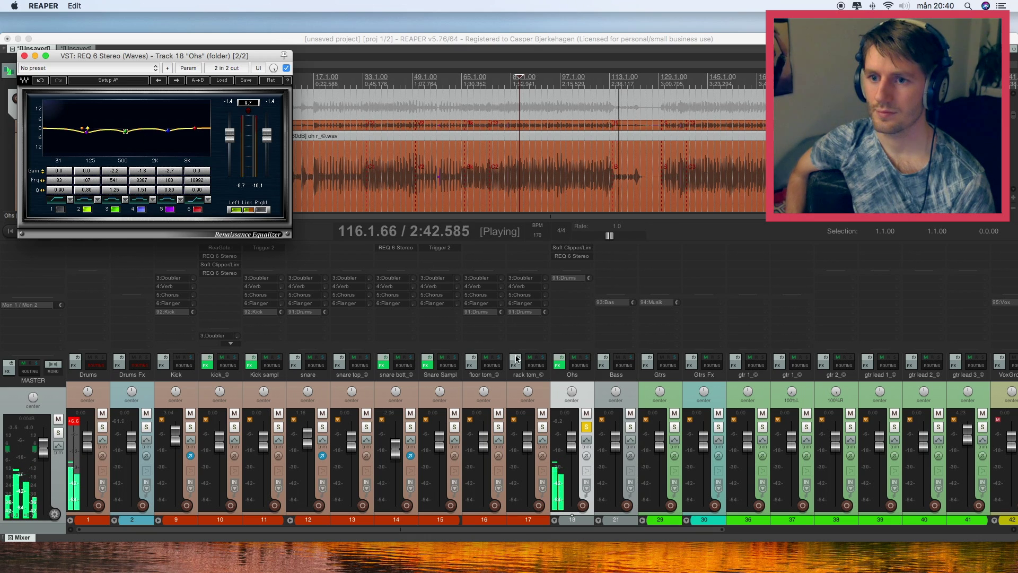
Compare the Ohs folder's sound with its effects bypassed and active, replaying the section
{"action": "left_click", "coordinate": [558, 360], "text": "super"}
{"action": "left_click", "coordinate": [561, 359], "text": "super"}
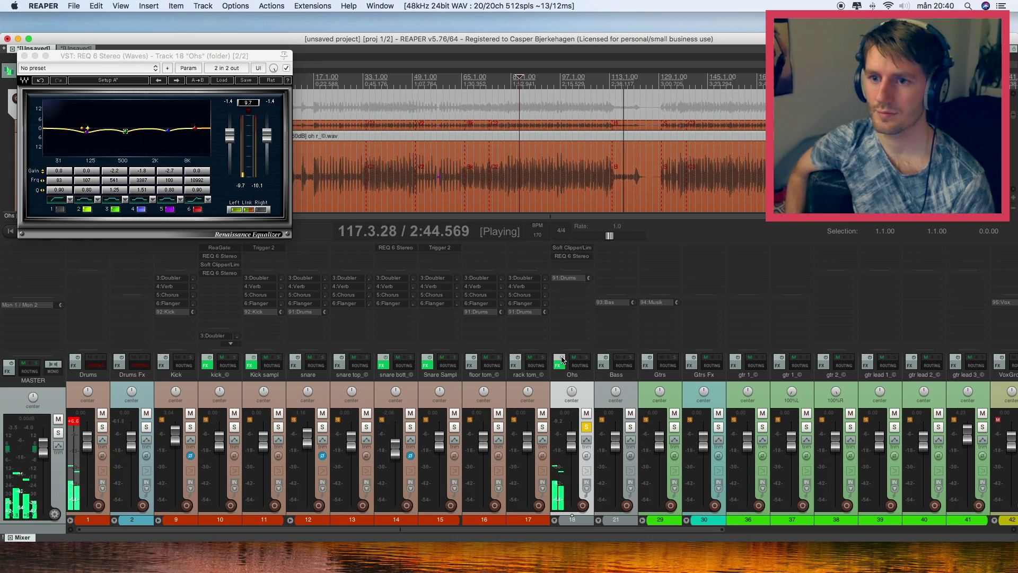
{"action": "key", "text": "space"}
{"action": "left_click", "coordinate": [561, 360], "text": "super"}
{"action": "left_click", "coordinate": [561, 360], "text": "super"}
High-pass the Ohs equalizer at 81 Hz, cut band 2 around 160 Hz with Q 1.37, set band 3's Q to 1.02, and close it
{"action": "left_click_drag", "start_coordinate": [125, 132], "coordinate": [97, 130]}
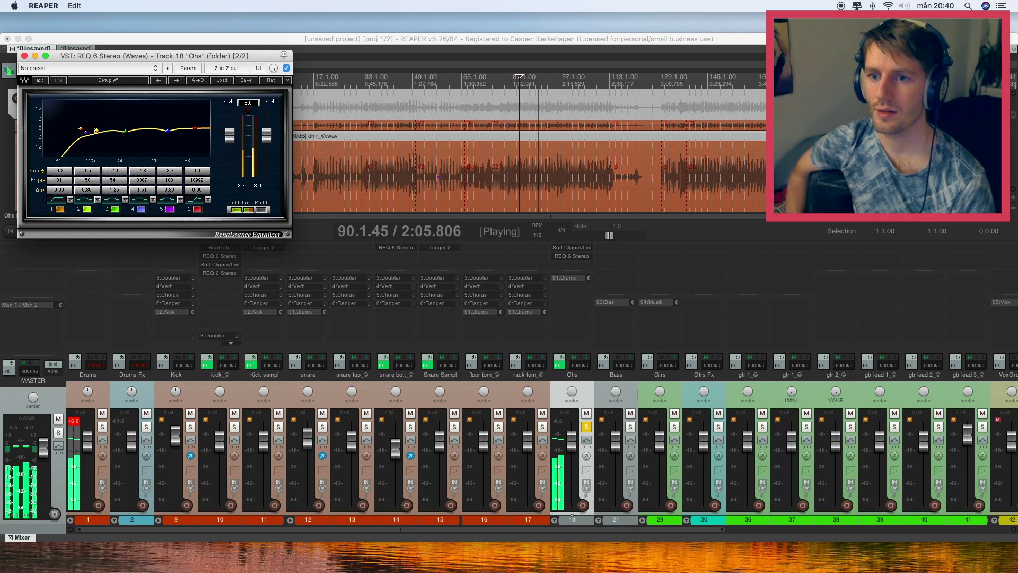
{"action": "left_click_drag", "start_coordinate": [114, 190], "coordinate": [125, 190]}
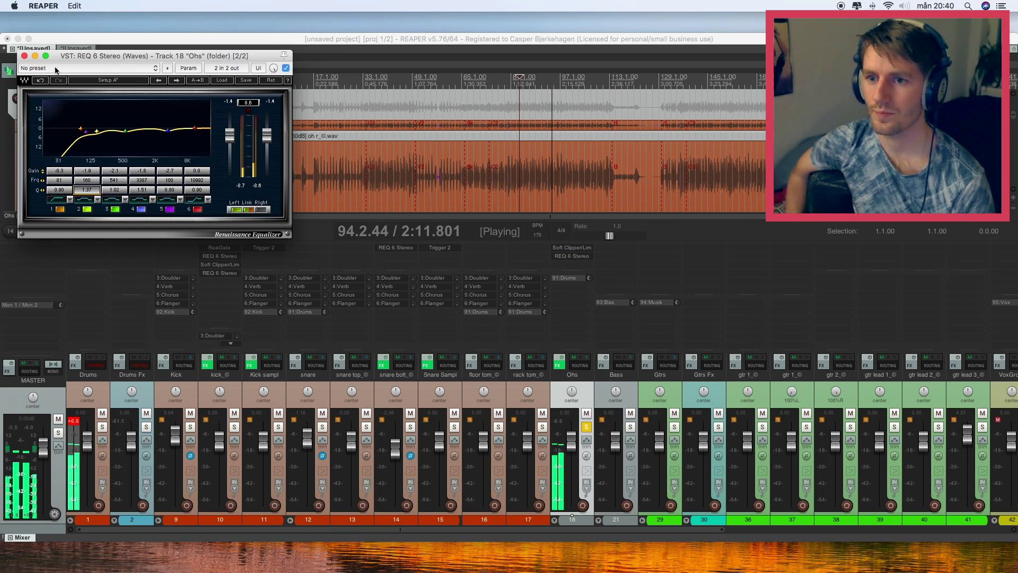
{"action": "left_click", "coordinate": [24, 56]}
Unsolo the Ohs folder and compare the kick_© track's effects bypassed and active within the full mix
{"action": "left_click", "coordinate": [561, 359]}
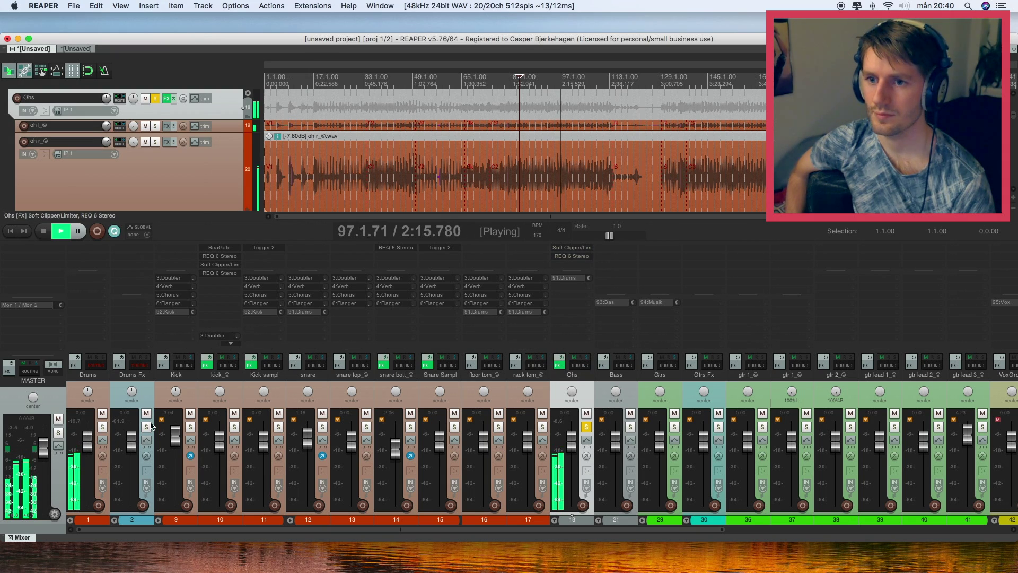
{"action": "left_click", "coordinate": [586, 426]}
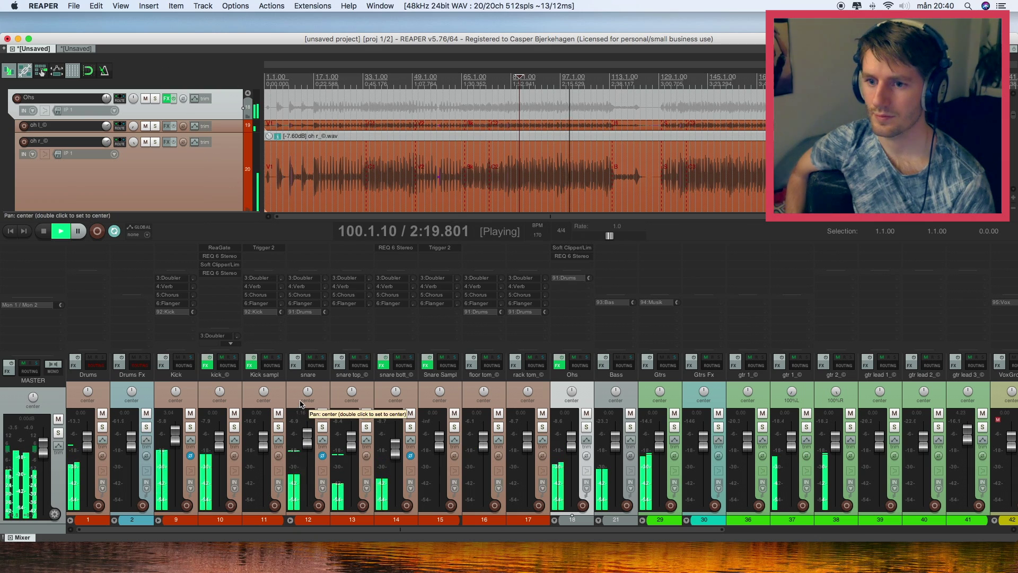
{"action": "left_click", "coordinate": [206, 359]}
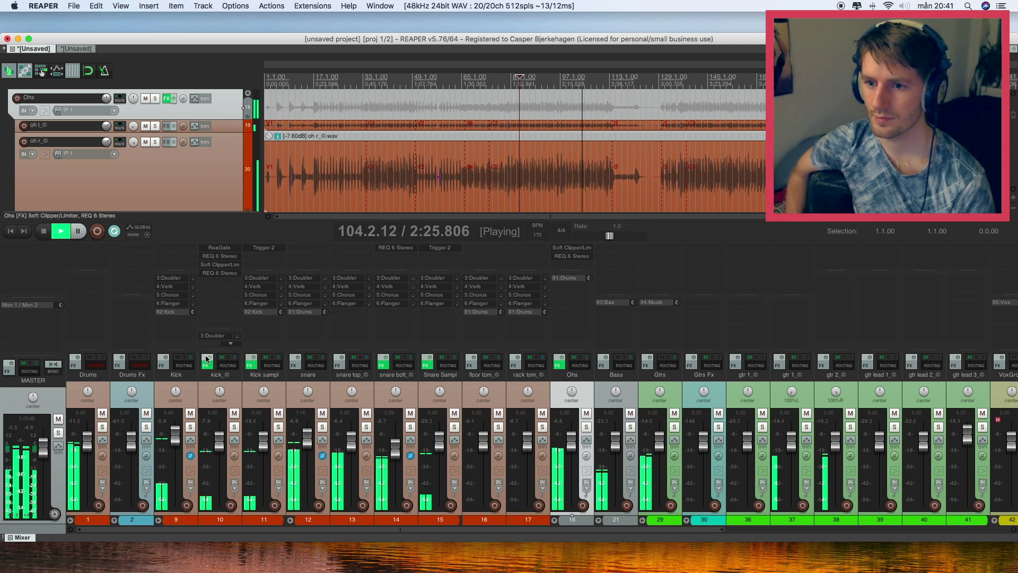
{"action": "left_click", "coordinate": [206, 359]}
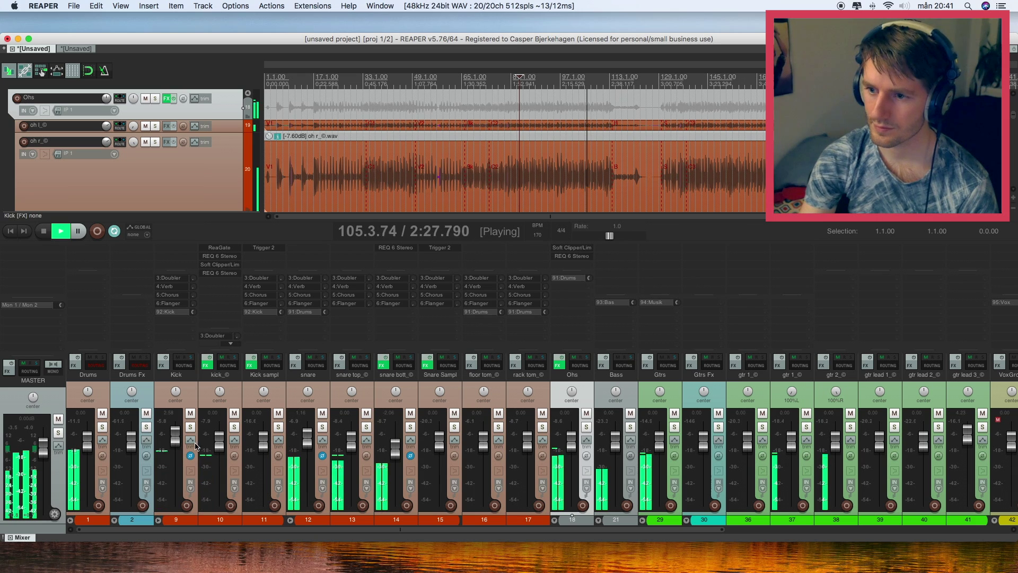
Collapse the Drums folder, then solo the Bass folder and expand its tracks in the mixer
{"action": "left_click", "coordinate": [70, 520]}
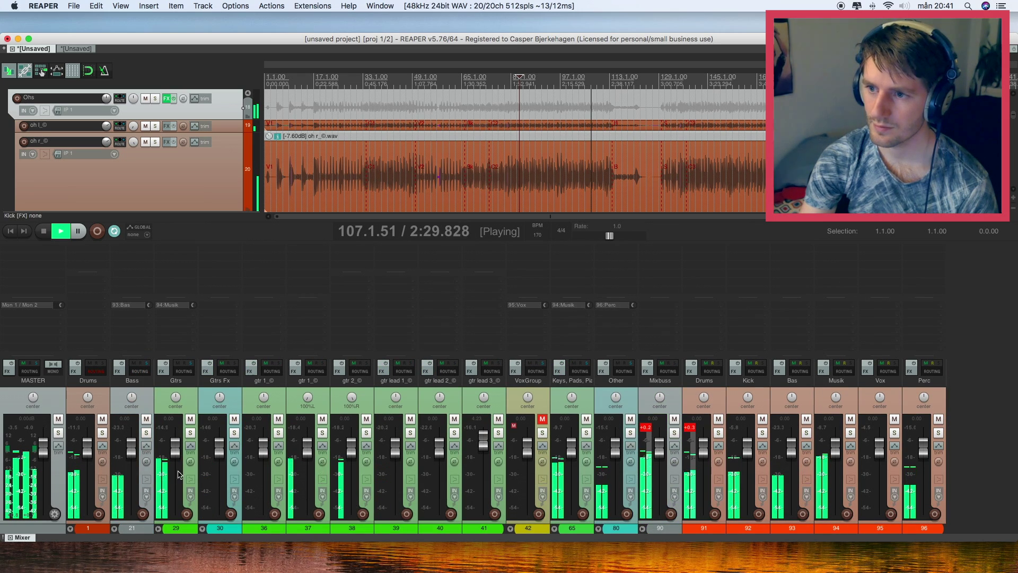
{"action": "left_click", "coordinate": [146, 432]}
{"action": "left_click", "coordinate": [114, 529]}
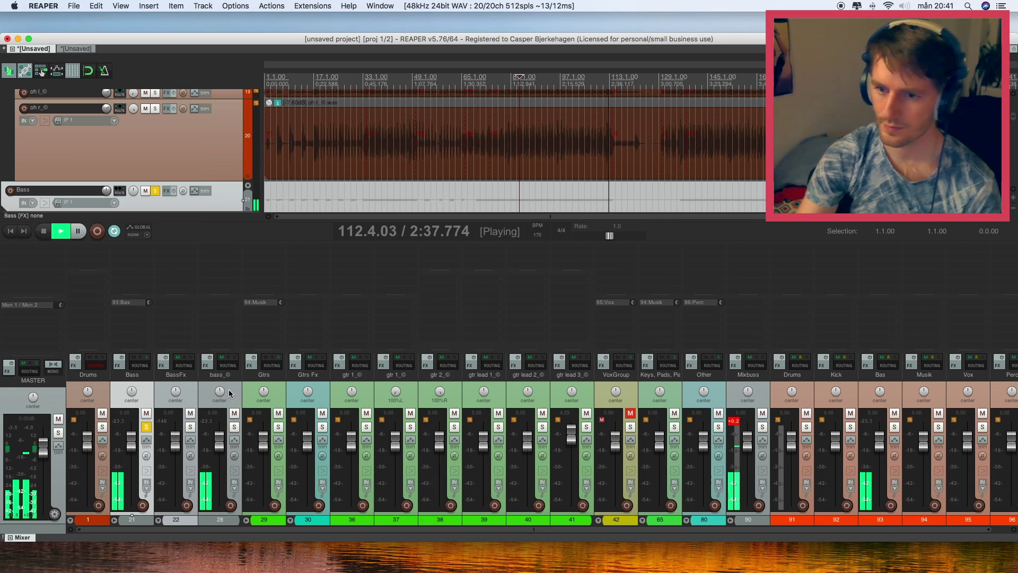
Insert the JS Soft Clipper/Limiter on the bass_© track and set its boost to 6.5 dB during playback
{"action": "left_click", "coordinate": [218, 261]}
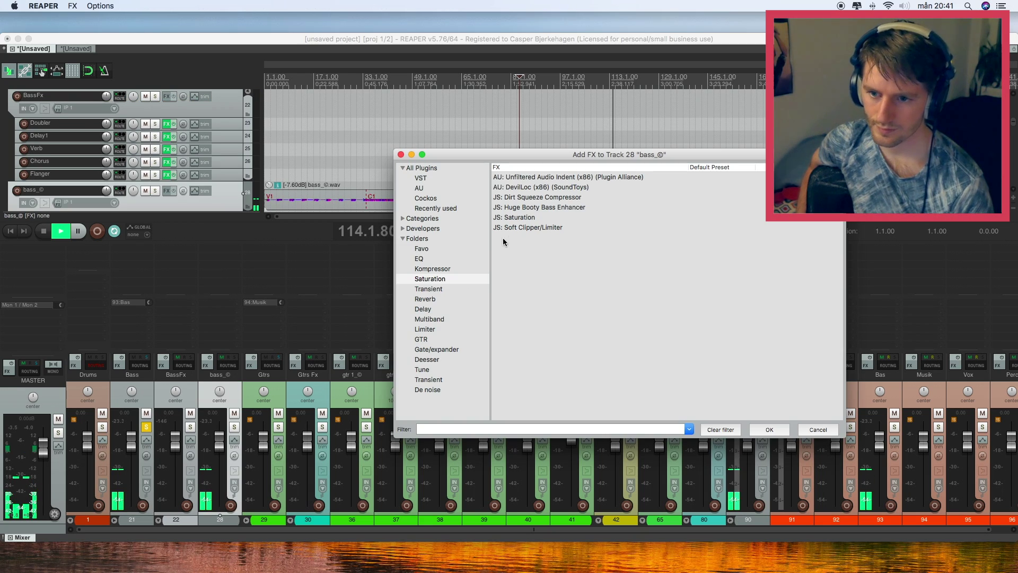
{"action": "left_click", "coordinate": [506, 228]}
{"action": "left_click", "coordinate": [769, 429]}
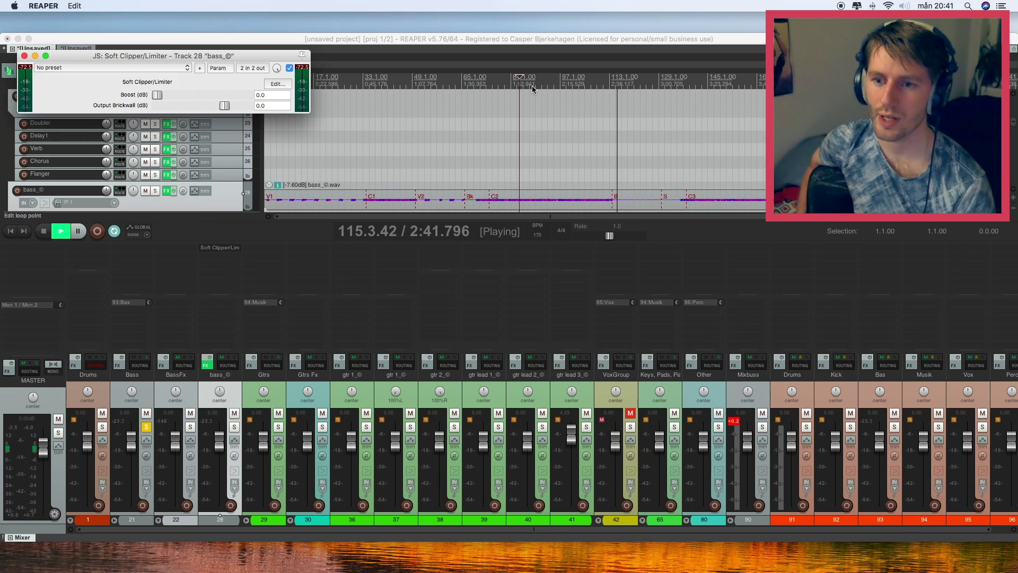
{"action": "left_click_drag", "start_coordinate": [200, 98], "coordinate": [223, 97]}
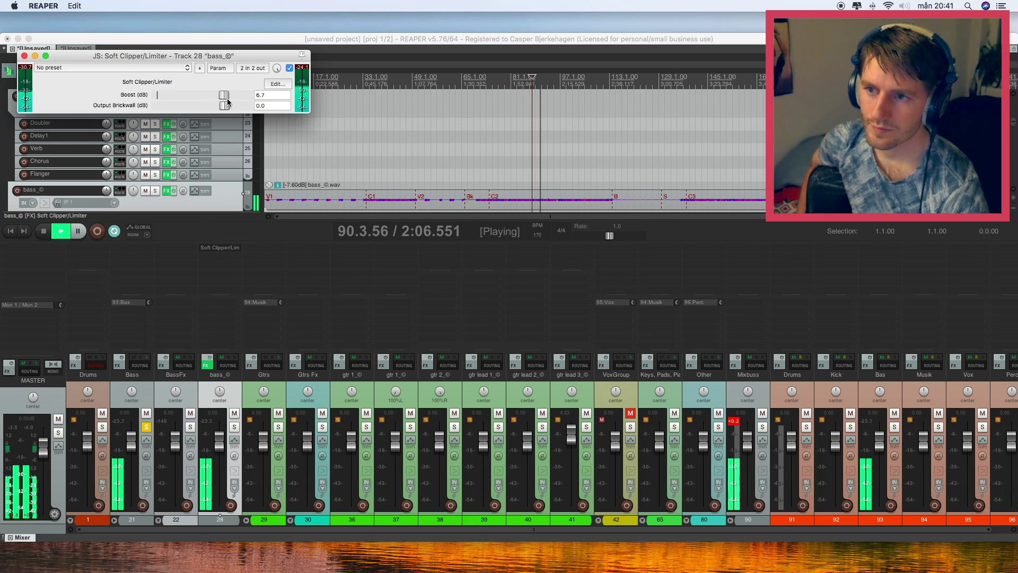
Unsolo the Bass folder, compare the bass_© track's clipper bypassed and active in the full mix, and close its window
{"action": "left_click", "coordinate": [146, 428]}
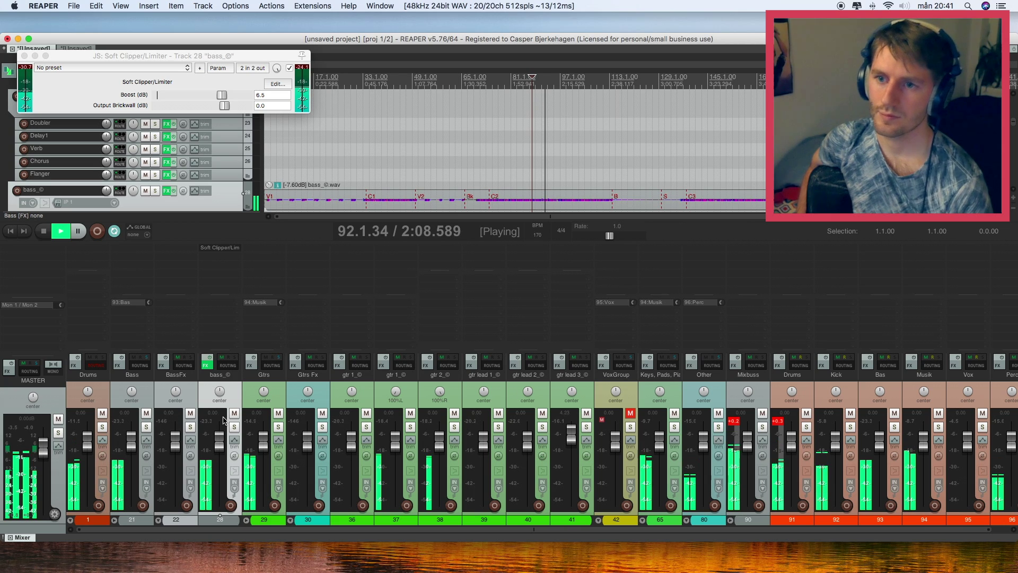
{"action": "left_click", "coordinate": [208, 364], "text": "super"}
{"action": "left_click", "coordinate": [210, 364], "text": "super"}
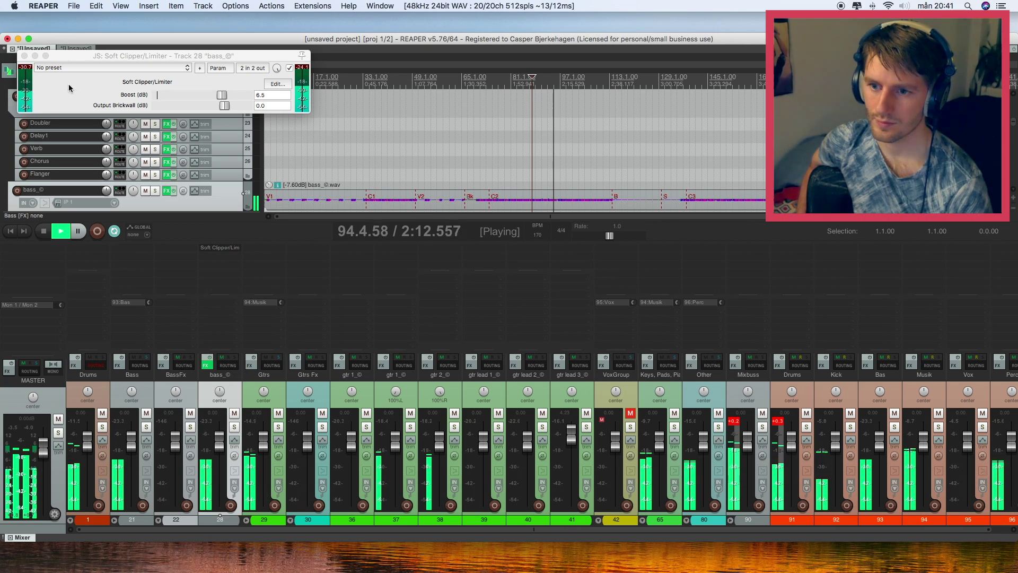
{"action": "left_click", "coordinate": [25, 55]}
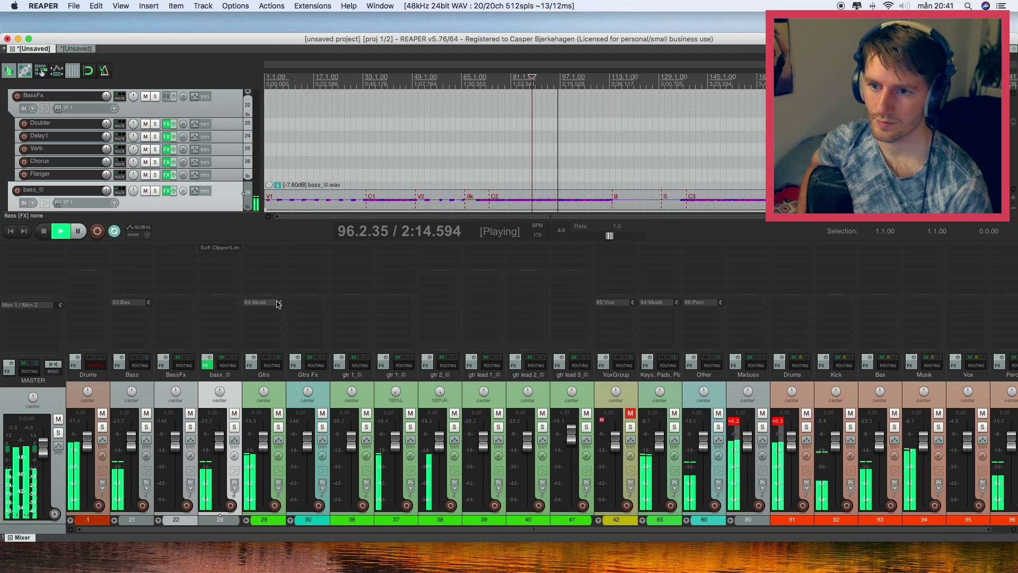
Solo the bass_© track together with the Drums folder to hear how they combine
{"action": "left_click", "coordinate": [233, 426]}
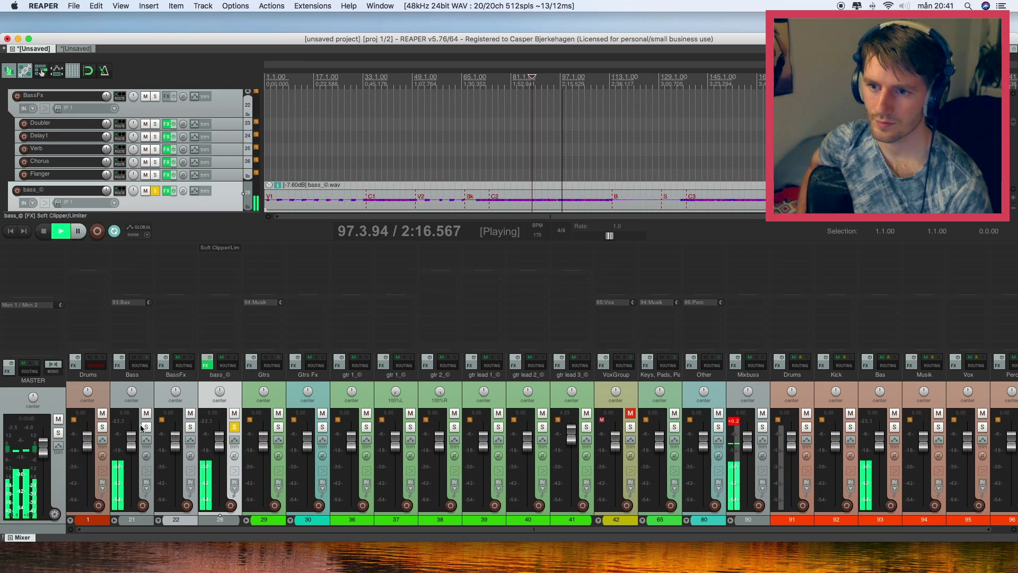
{"action": "left_click", "coordinate": [103, 427]}
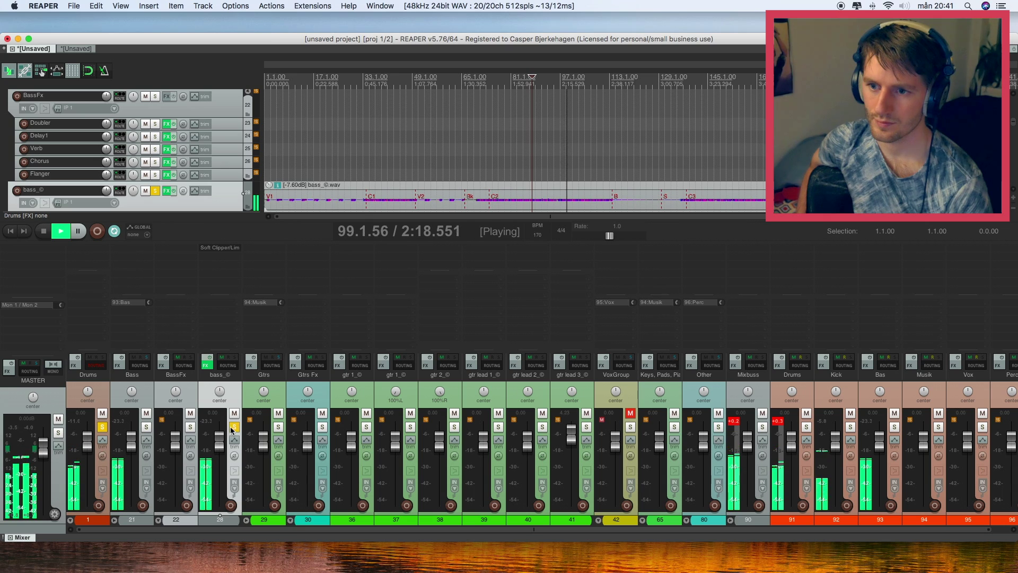
Compare the bass_© track with its Soft Clipper/Limiter bypassed and active, both soloed and in the full mix
{"action": "left_click_drag", "start_coordinate": [224, 442], "coordinate": [76, 428]}
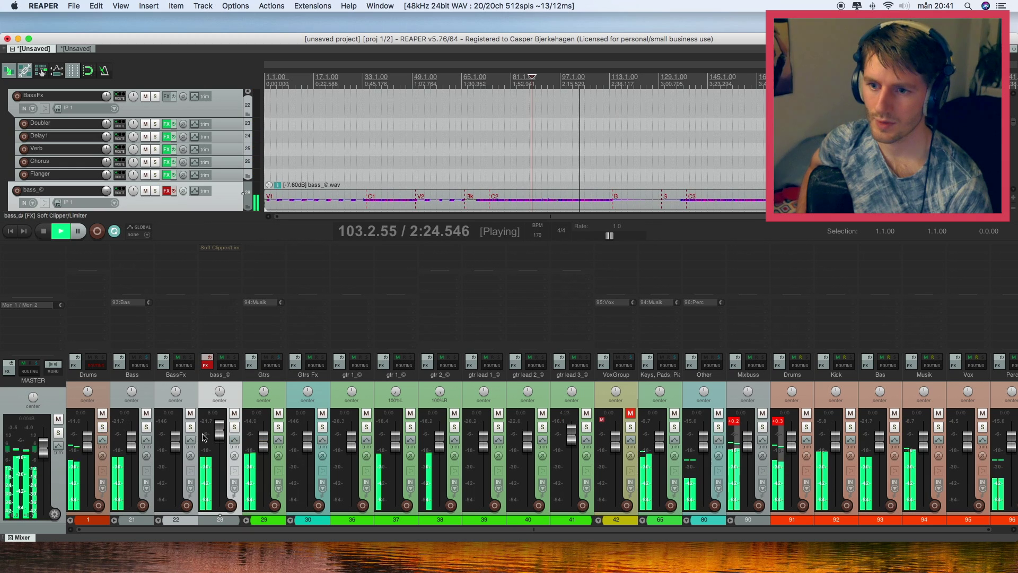
{"action": "left_click", "coordinate": [233, 426]}
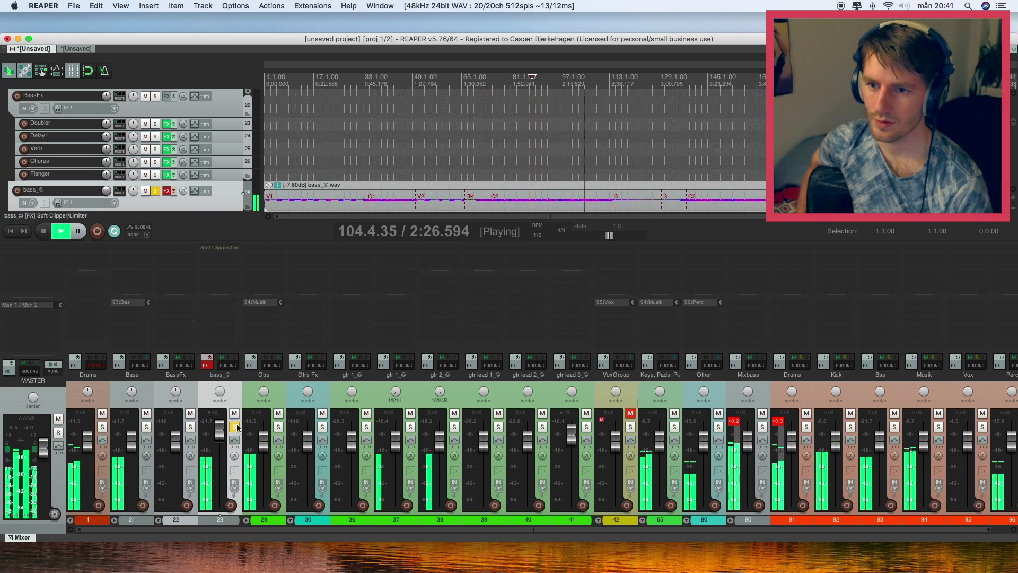
{"action": "left_click", "coordinate": [220, 247]}
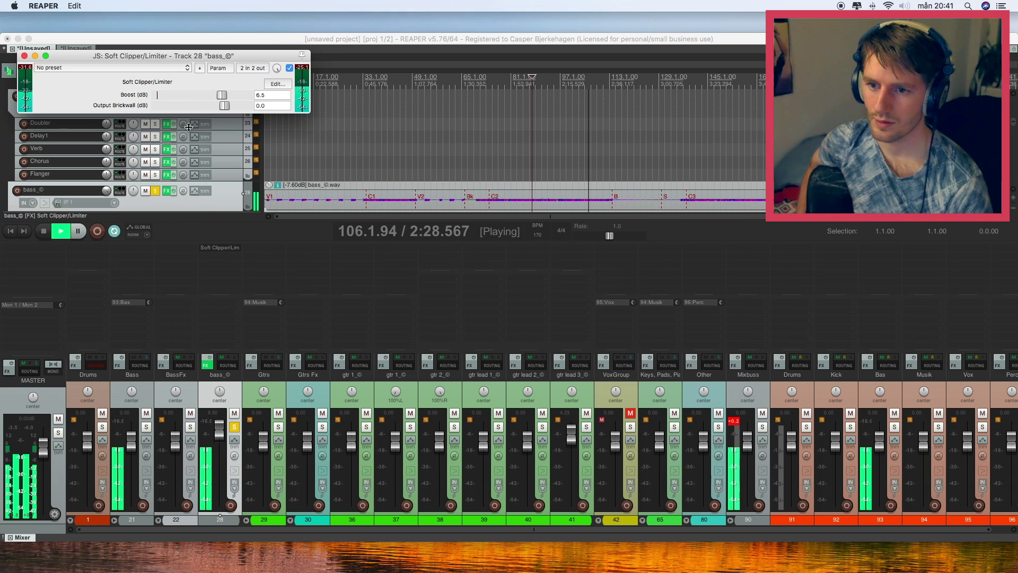
{"action": "left_click", "coordinate": [234, 427]}
Reduce the bass_© clipper's boost to 3.1 dB, set the track volume to about +3 dB, and close the clipper window
{"action": "left_click_drag", "start_coordinate": [219, 430], "coordinate": [218, 439]}
{"action": "left_click_drag", "start_coordinate": [197, 95], "coordinate": [188, 95]}
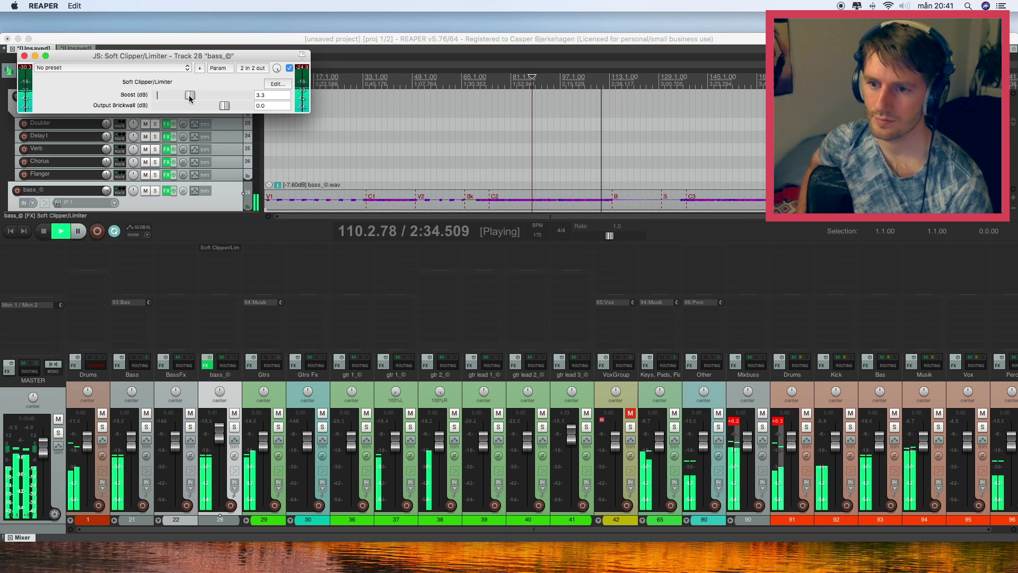
{"action": "left_click", "coordinate": [234, 412]}
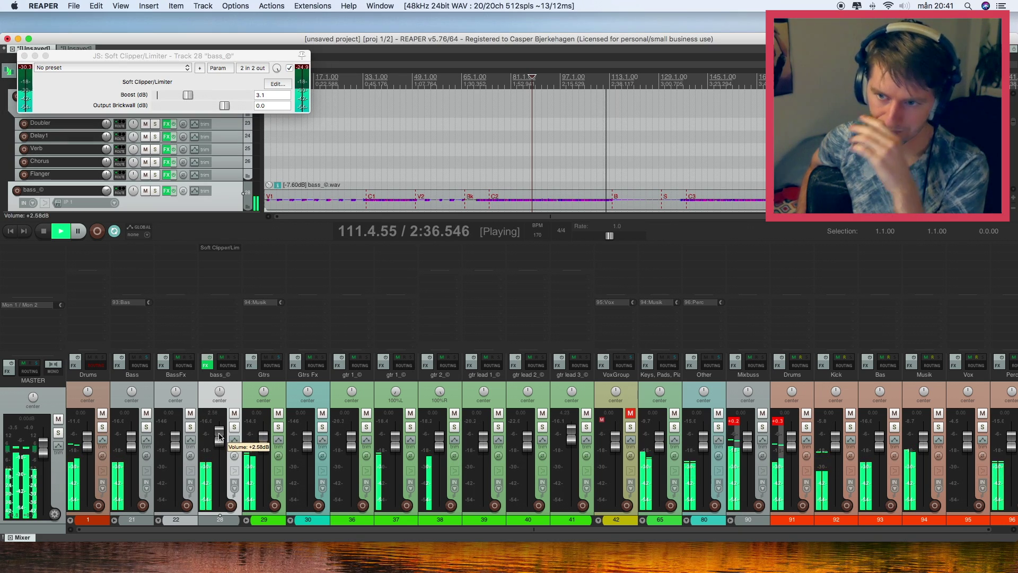
{"action": "left_click", "coordinate": [234, 412]}
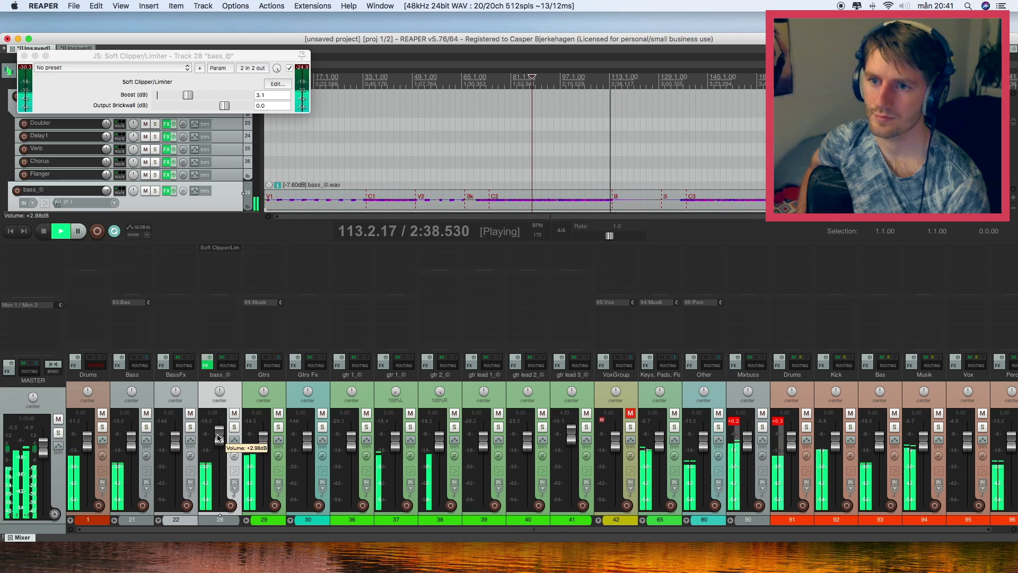
{"action": "left_click", "coordinate": [24, 55]}
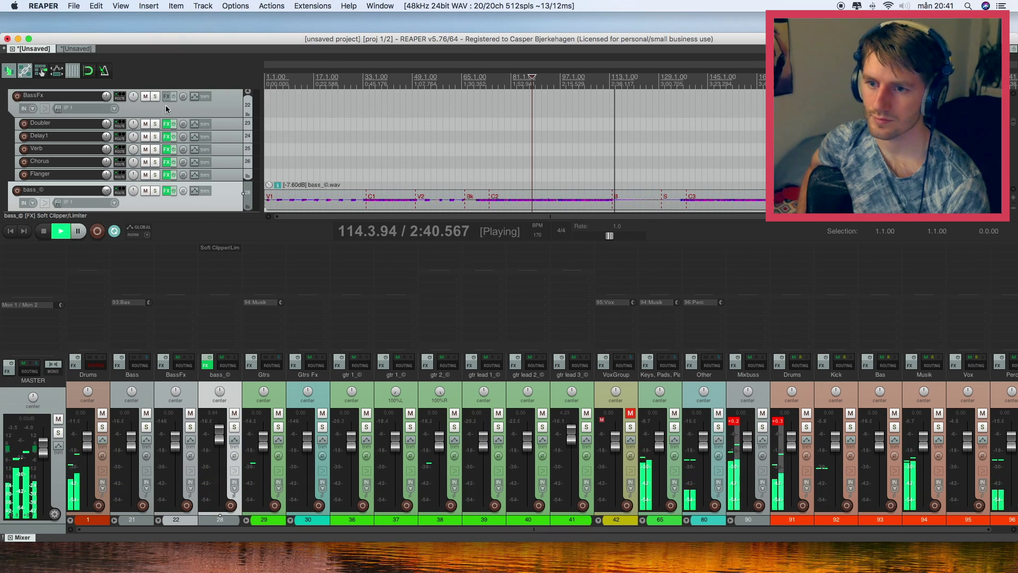
Collapse the Bass and Gtrs folders in the mixer and unmute the VoxGroup track
{"action": "scroll", "coordinate": [443, 158], "scroll_direction": "down", "scroll_amount": 5}
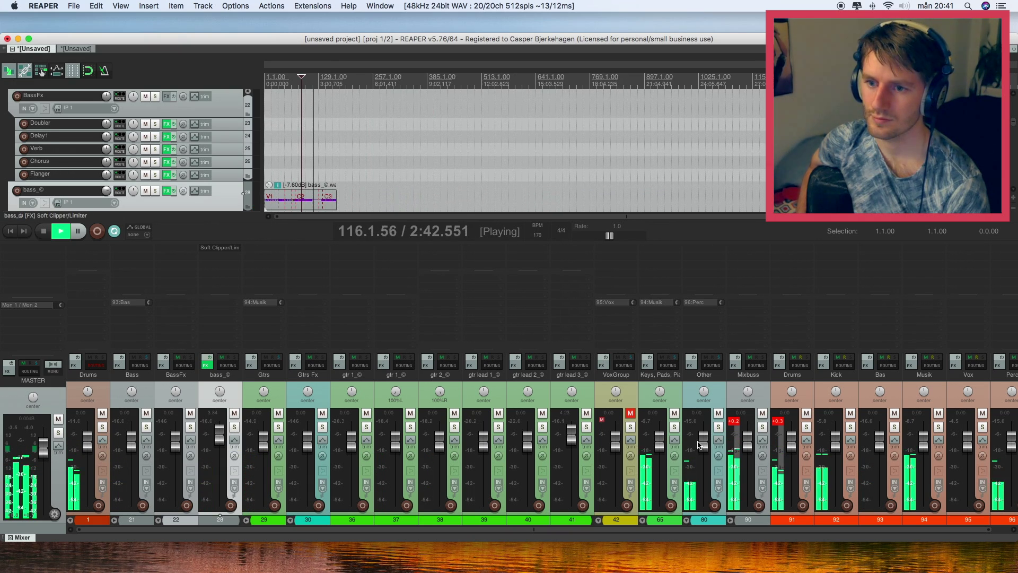
{"action": "left_click", "coordinate": [735, 421]}
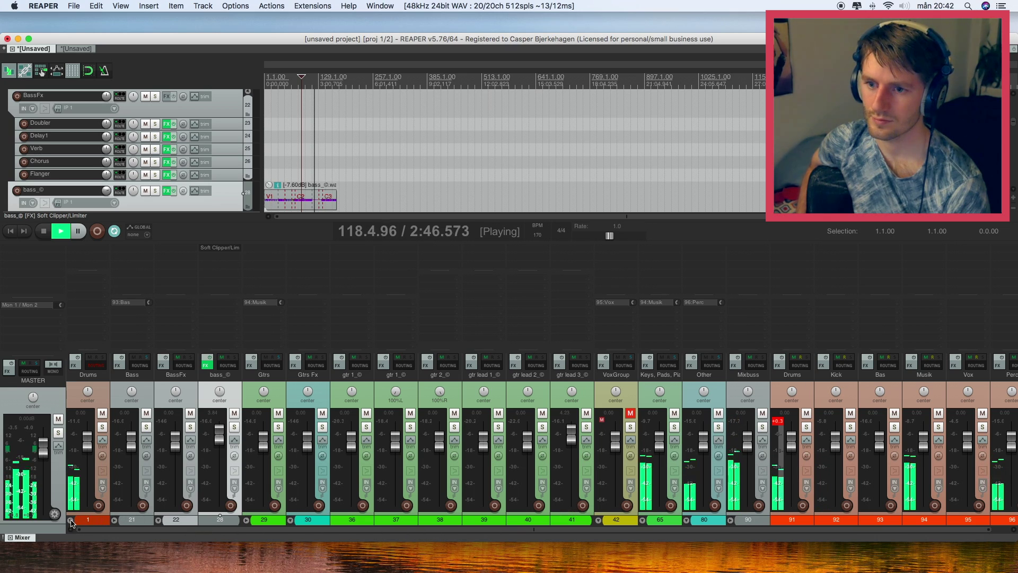
{"action": "left_click", "coordinate": [159, 520]}
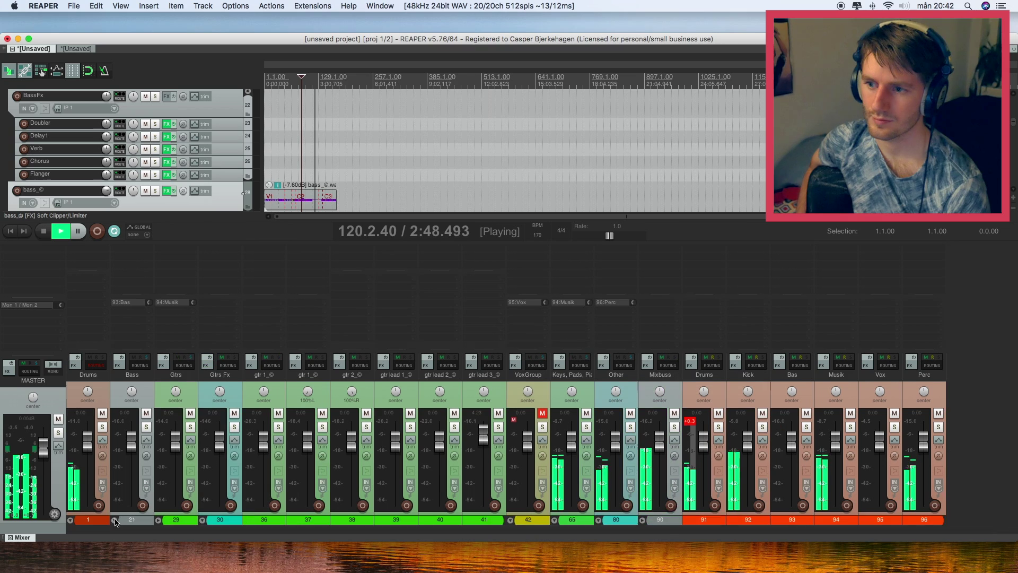
{"action": "left_click", "coordinate": [159, 528]}
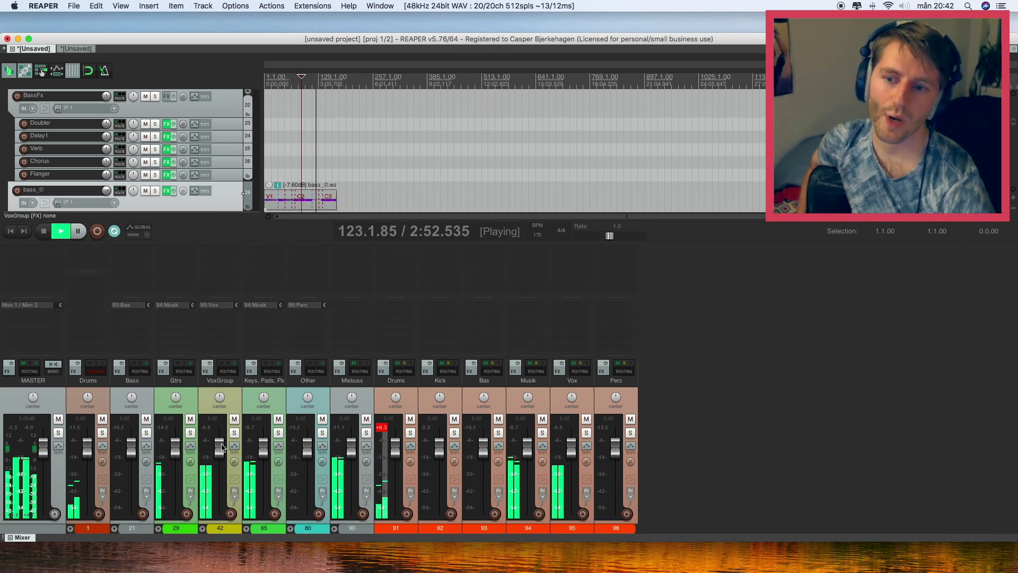
{"action": "left_click_drag", "start_coordinate": [220, 445], "coordinate": [222, 448]}
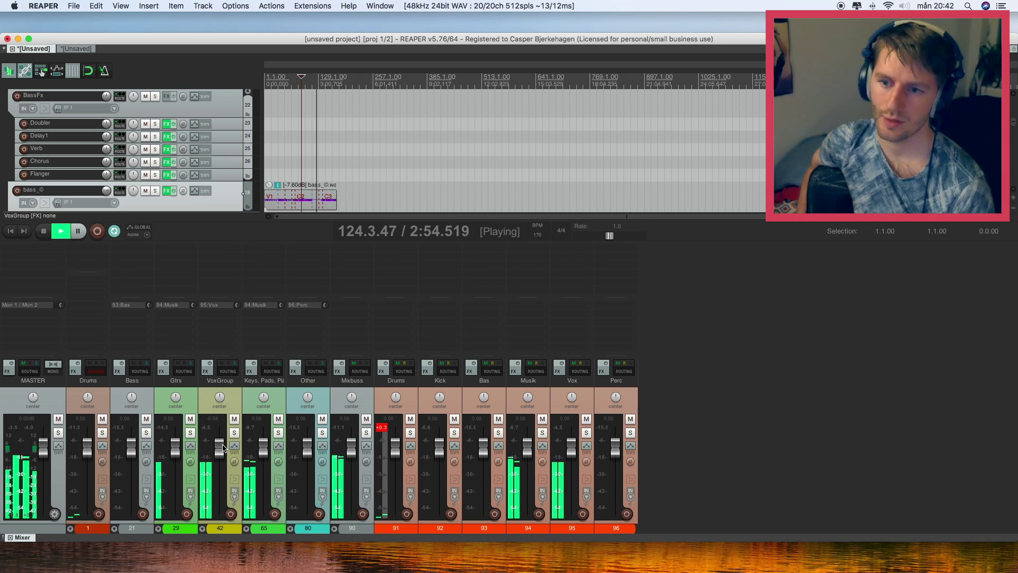
Audition the Musik, Kick, Drums, Bas, Vox and Perc buses by soloing them one after another, then unsolo Vox
{"action": "left_click", "coordinate": [370, 411]}
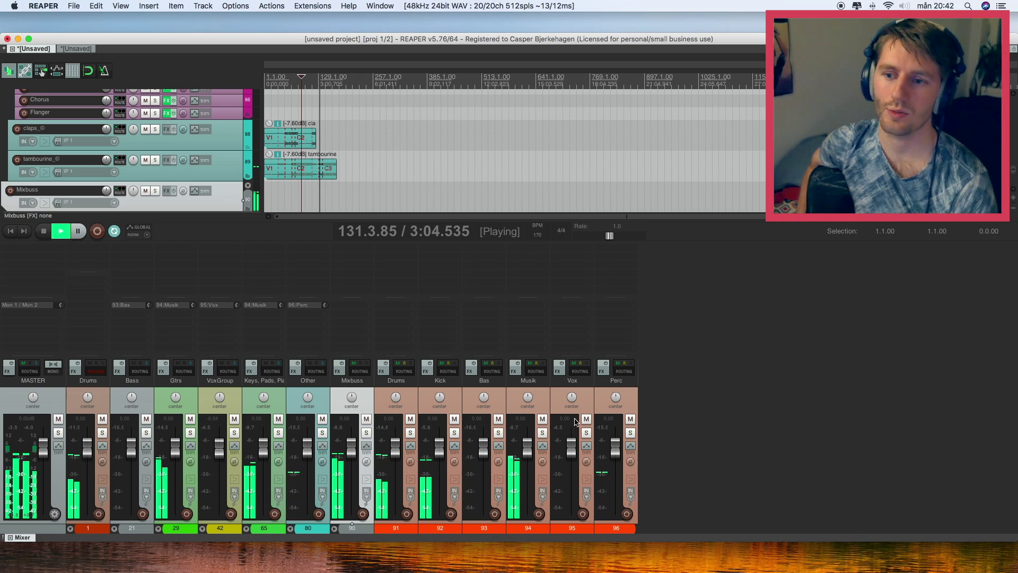
{"action": "left_click", "coordinate": [542, 432]}
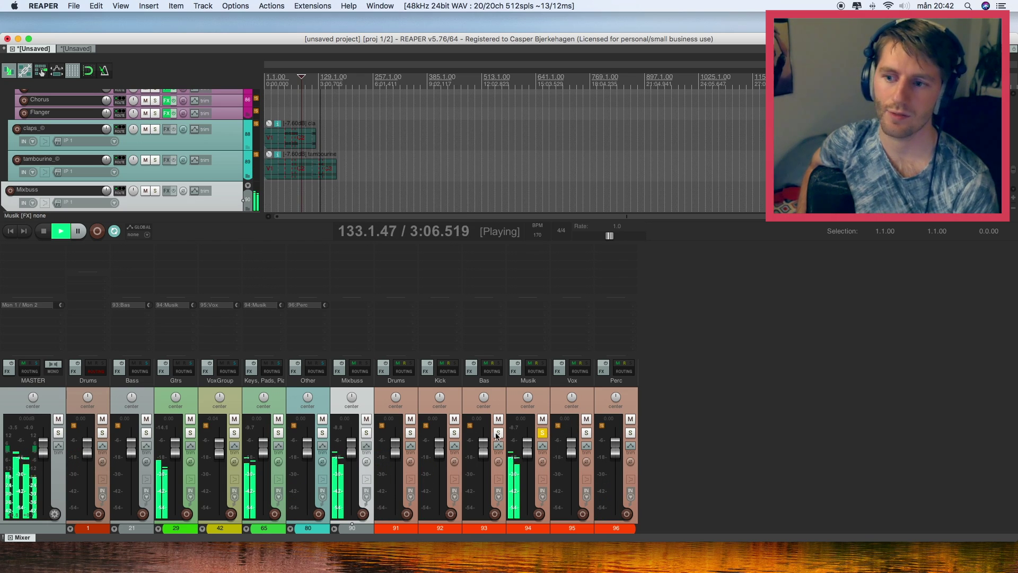
{"action": "left_click", "coordinate": [454, 433]}
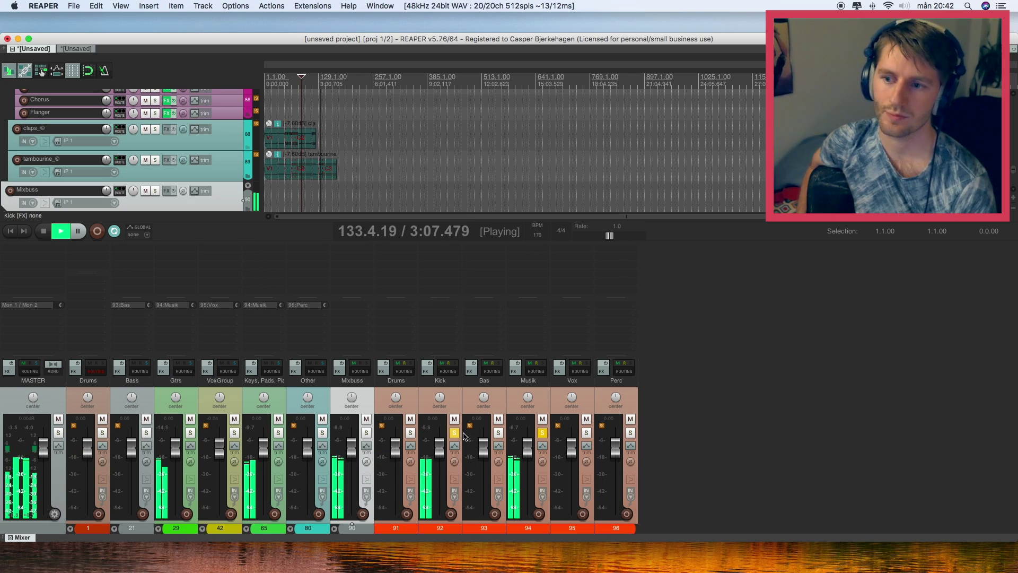
{"action": "left_click", "coordinate": [410, 433]}
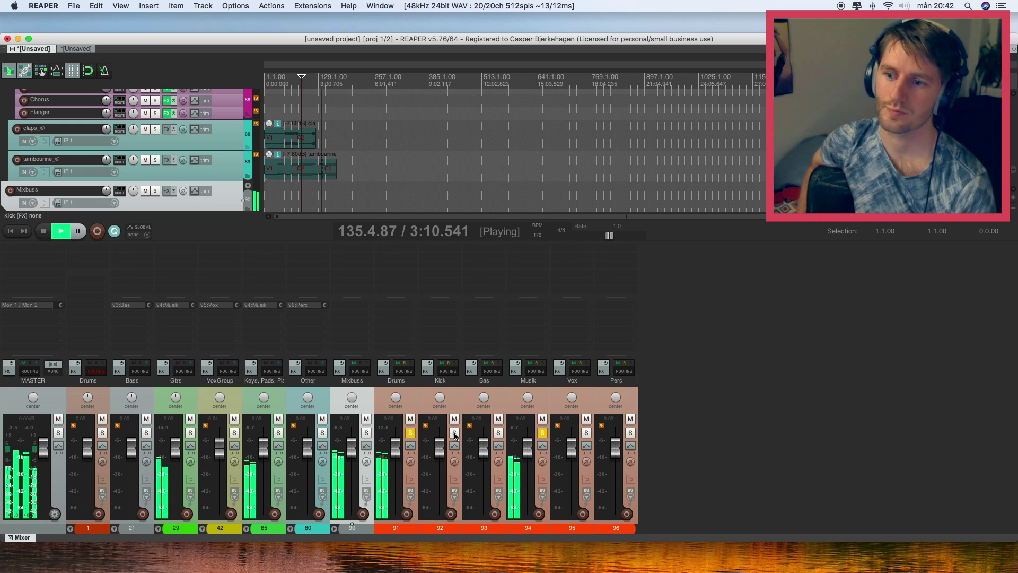
{"action": "left_click", "coordinate": [498, 433]}
{"action": "left_click", "coordinate": [586, 434]}
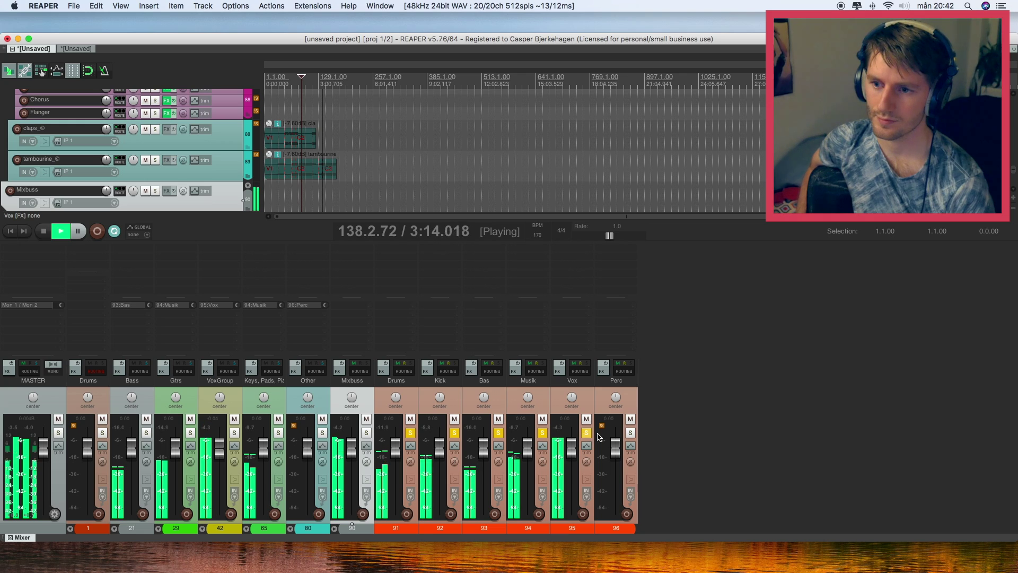
{"action": "left_click", "coordinate": [630, 434]}
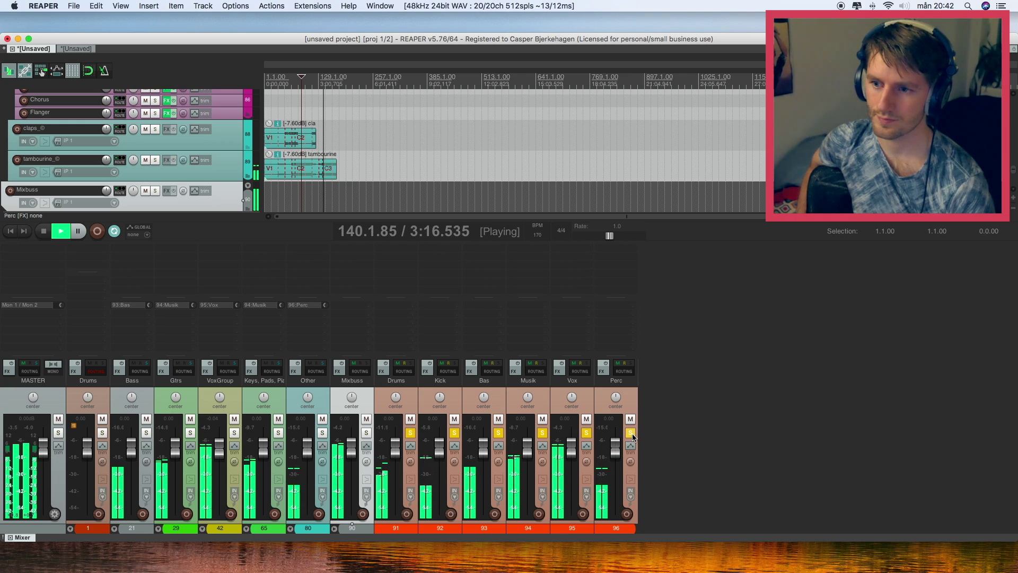
{"action": "left_click", "coordinate": [587, 434]}
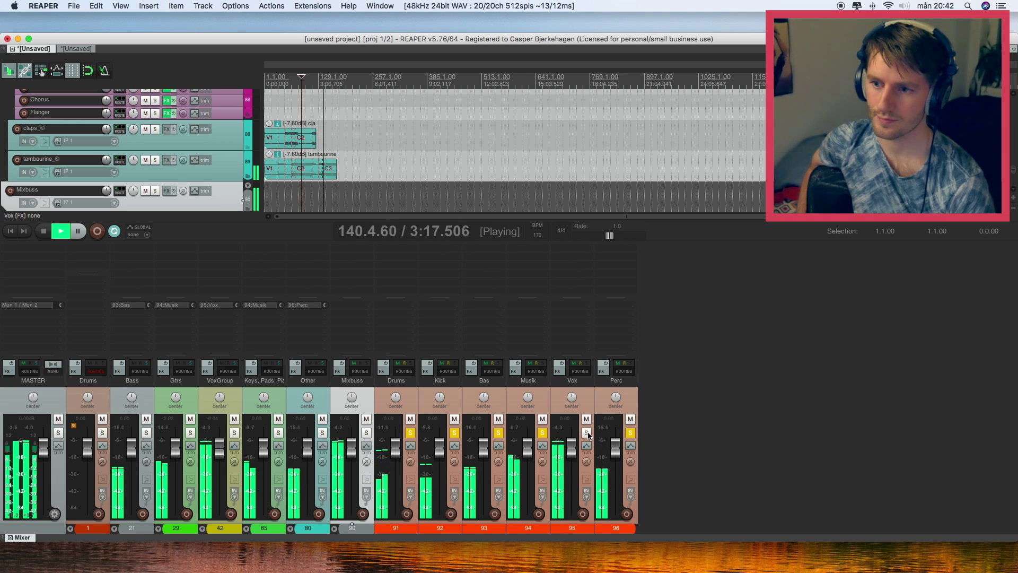
Add two new tracks directly after the Vox bus
{"action": "left_click", "coordinate": [586, 405]}
{"action": "key", "text": "super+t"}
{"action": "key", "text": "super+t"}
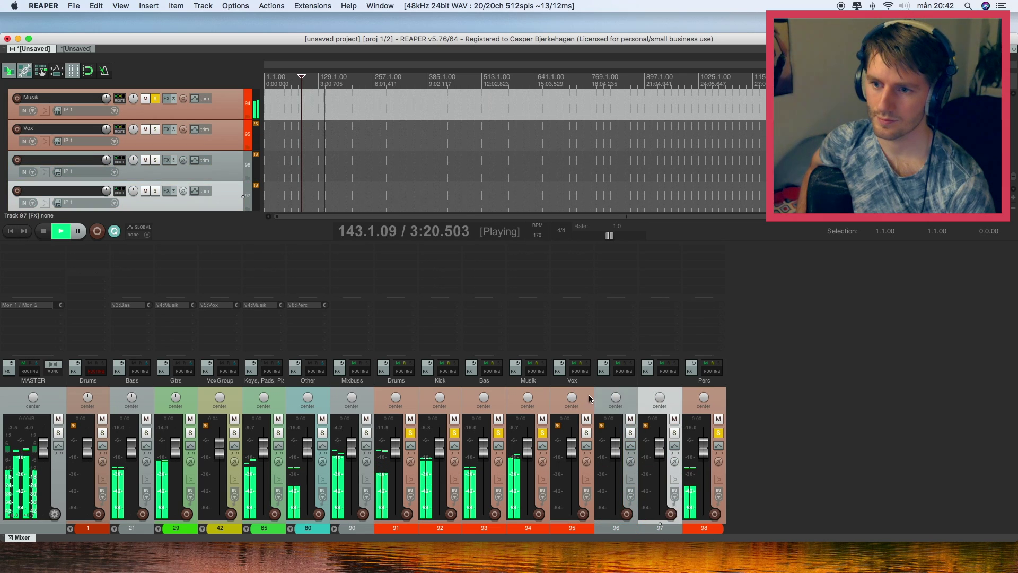
Insert the PM-Dimension 3D plugin from the Delay folder on the first new track
{"action": "double_click", "coordinate": [612, 255]}
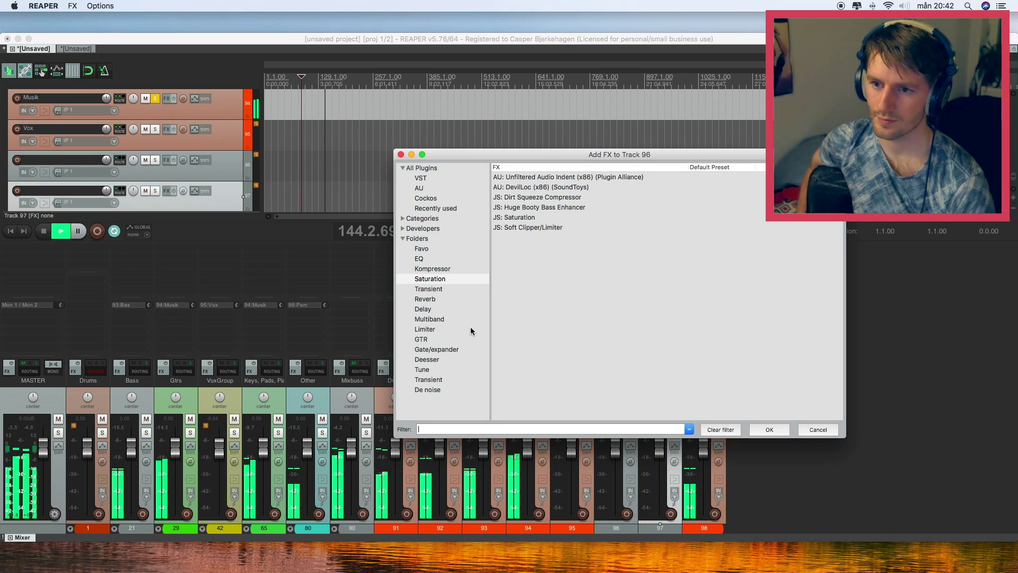
{"action": "left_click", "coordinate": [432, 302]}
{"action": "left_click", "coordinate": [430, 291]}
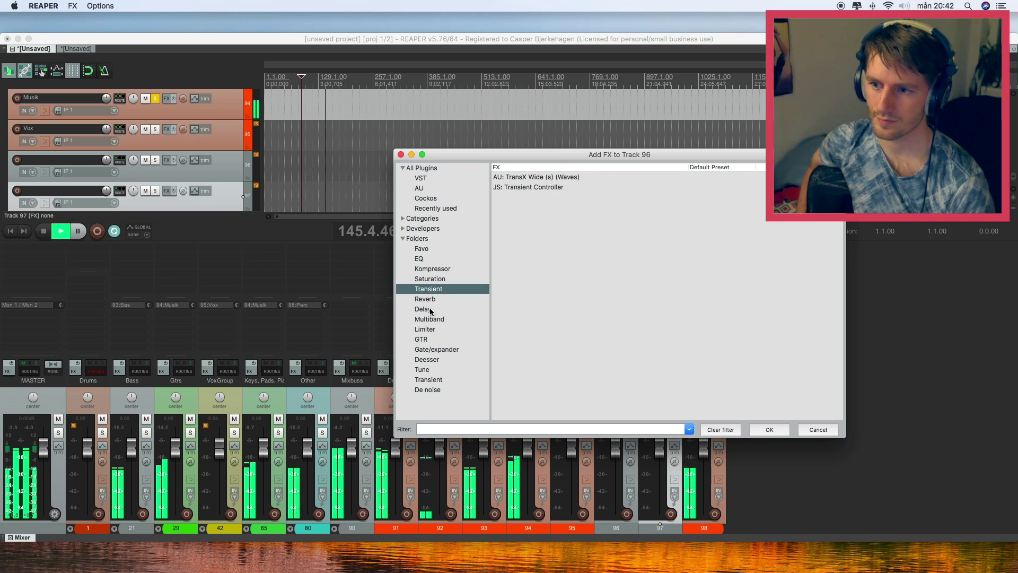
{"action": "left_click", "coordinate": [430, 309]}
{"action": "left_click", "coordinate": [538, 199]}
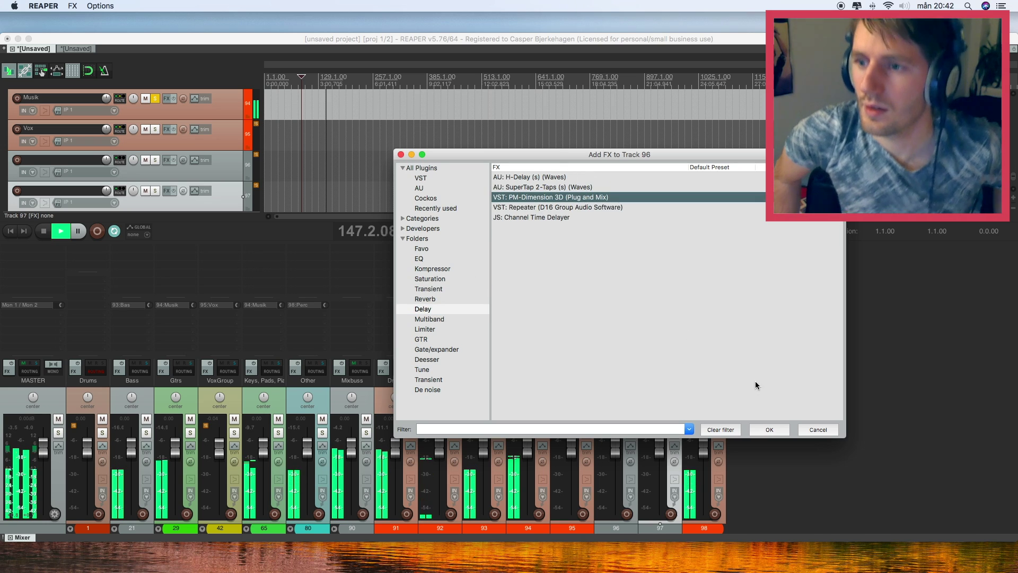
{"action": "left_click", "coordinate": [774, 429]}
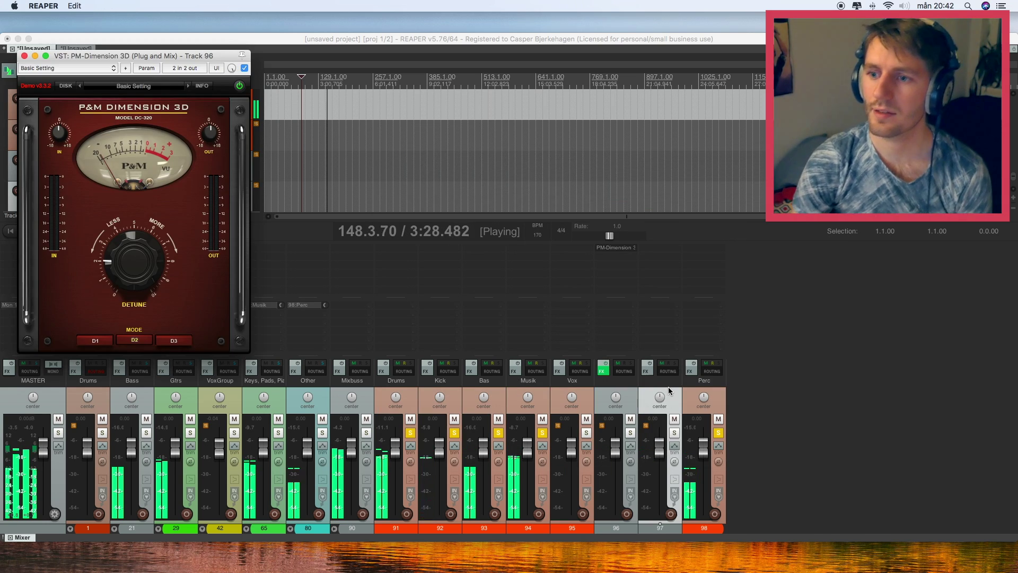
Name the first new track d3 and the second Verb, closing the PM-Dimension 3D window
{"action": "double_click", "coordinate": [619, 382]}
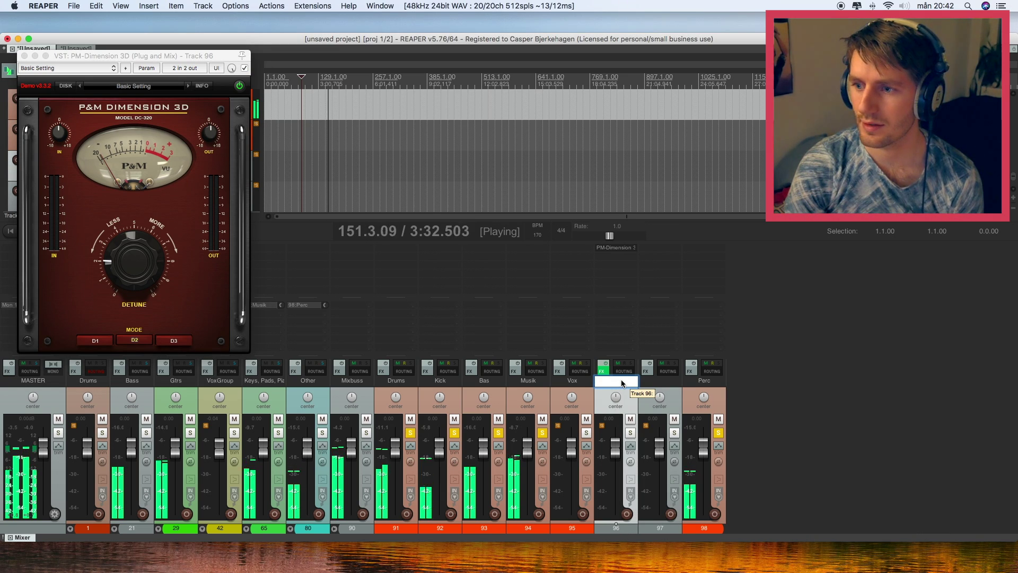
{"action": "type", "text": "#"}
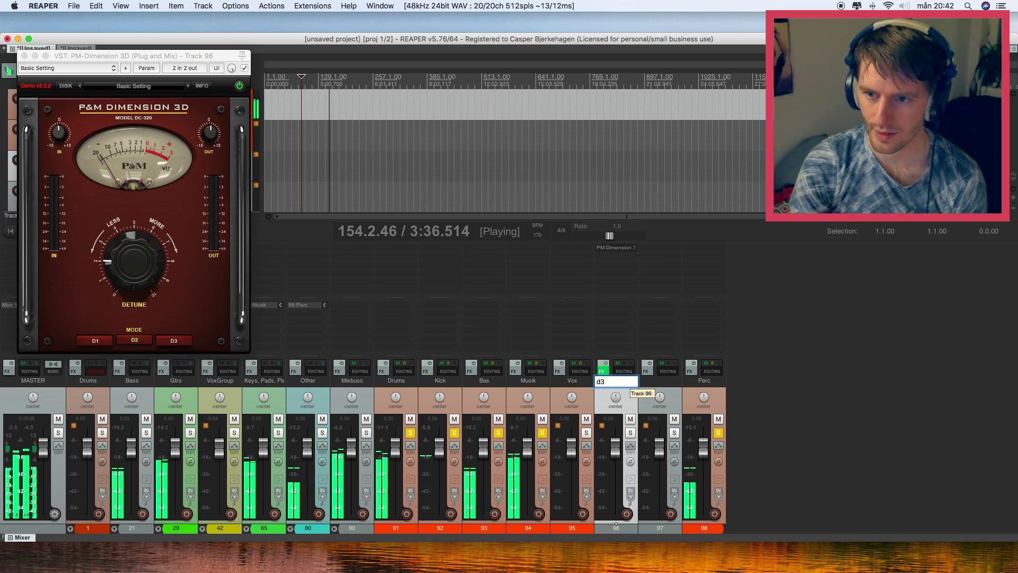
{"action": "left_click", "coordinate": [24, 56]}
{"action": "double_click", "coordinate": [666, 384]}
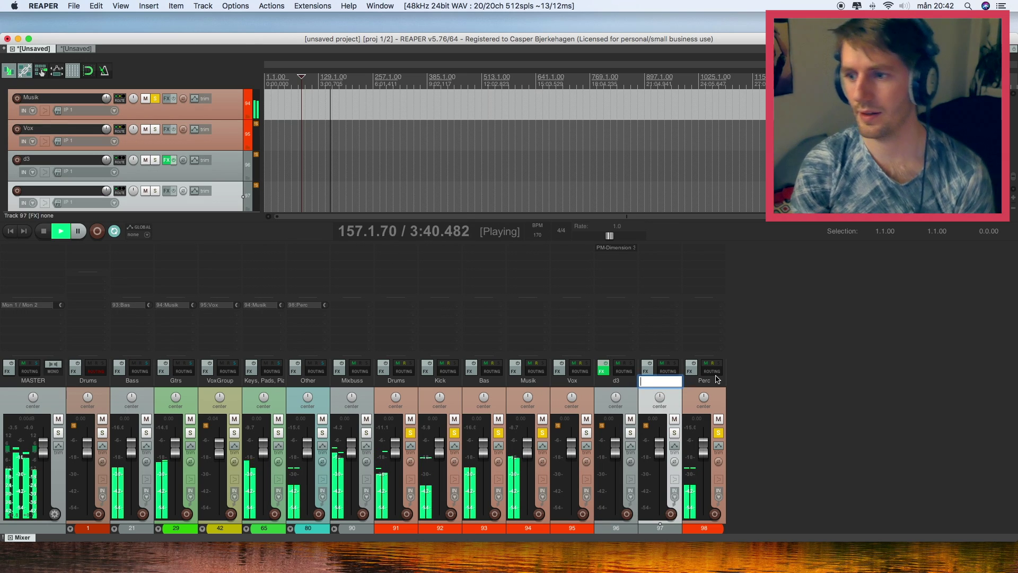
{"action": "type", "text": "Verb"}
{"action": "key", "text": "Return"}
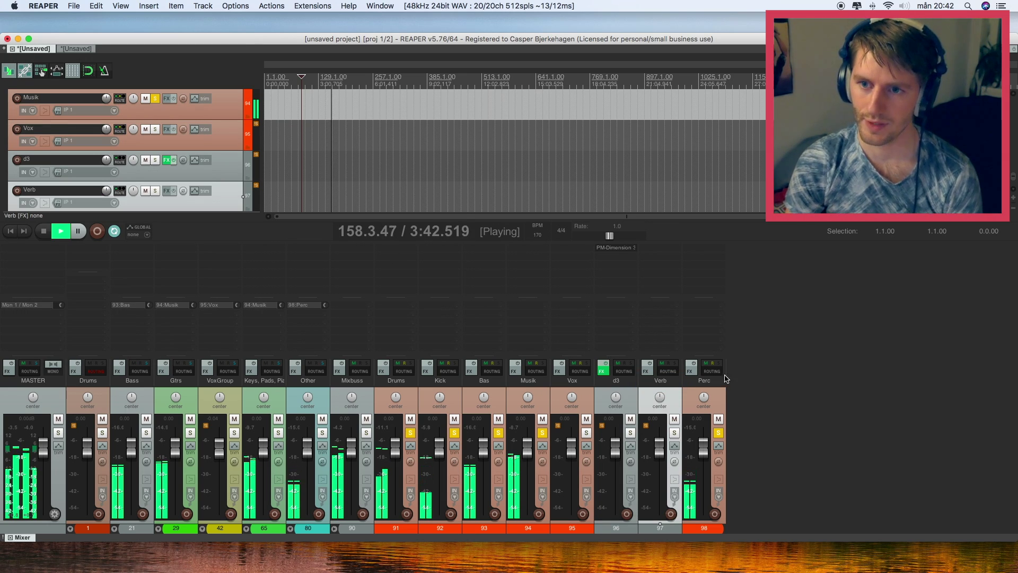
Insert the VerbSuite Classics reverb from the Reverb folder on the Verb track
{"action": "double_click", "coordinate": [653, 250]}
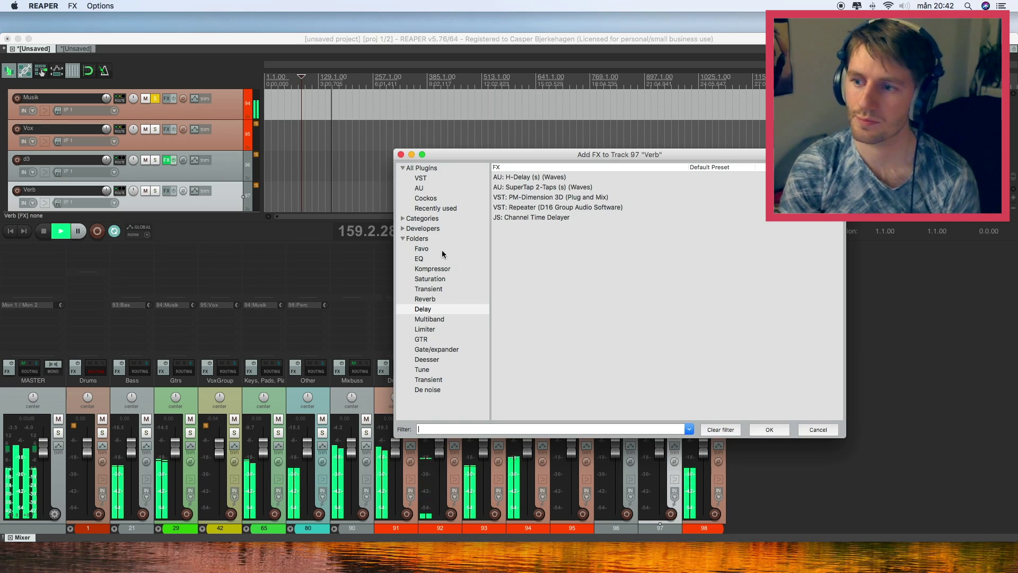
{"action": "left_click", "coordinate": [432, 300]}
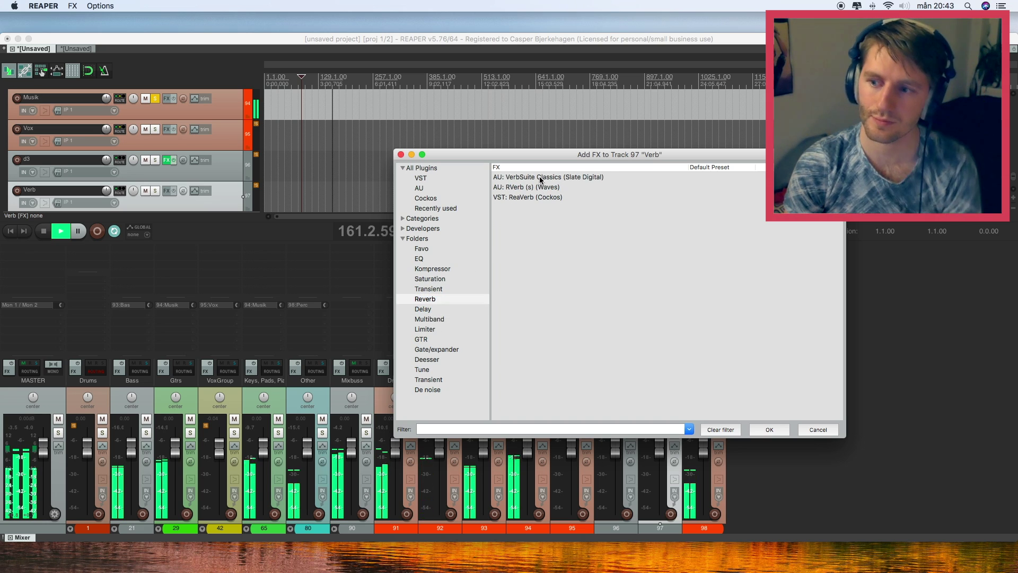
{"action": "left_click", "coordinate": [539, 176]}
{"action": "left_click", "coordinate": [769, 429]}
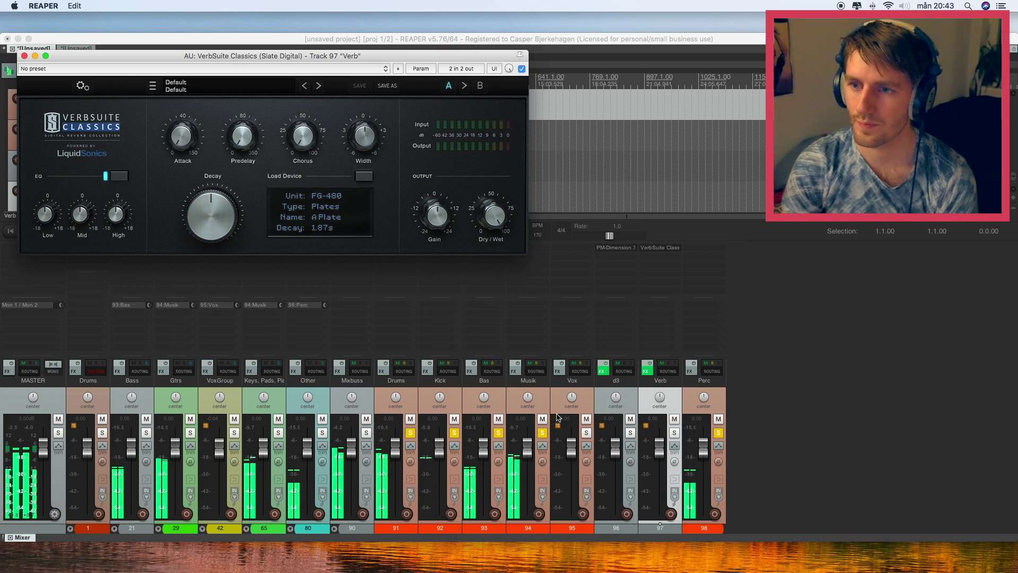
Create a send from the Musik bus to the d3 track at its default level and solo d3
{"action": "left_click", "coordinate": [543, 431], "text": "super"}
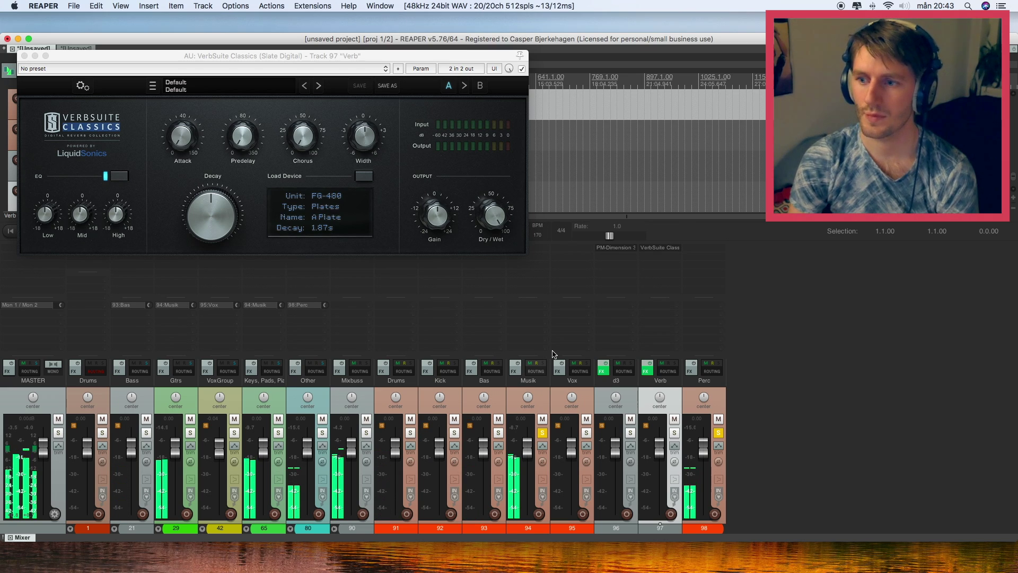
{"action": "left_click_drag", "start_coordinate": [618, 343], "coordinate": [623, 297]}
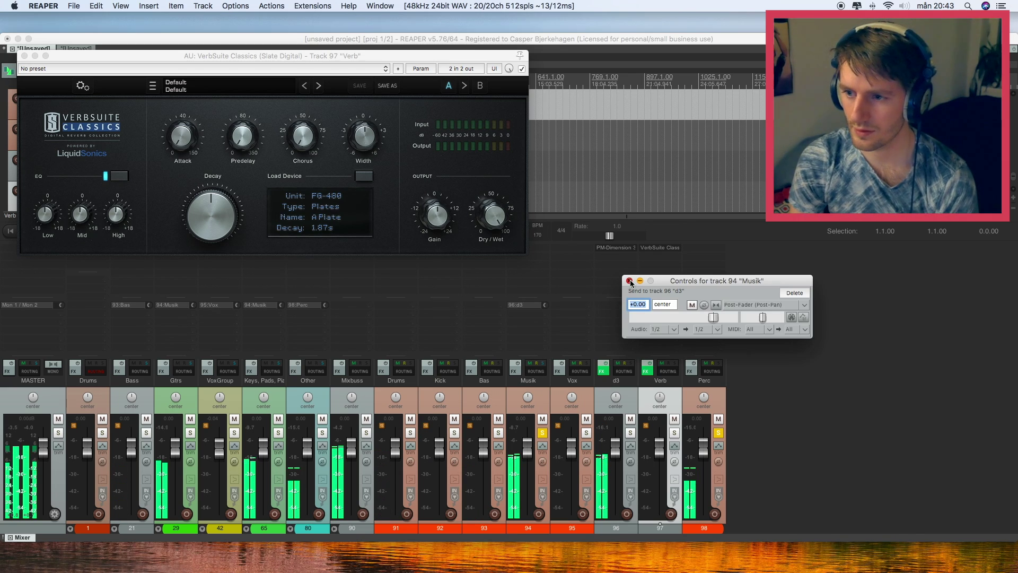
{"action": "left_click", "coordinate": [629, 280]}
{"action": "left_click", "coordinate": [630, 432]}
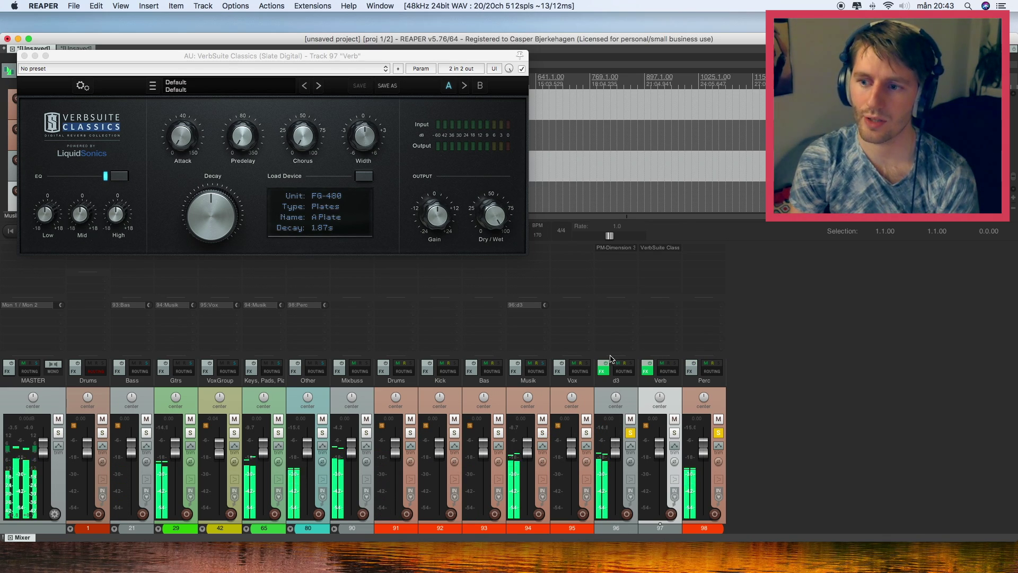
Close the VerbSuite Classics window and insert the REQ 6 Stereo equalizer on the d3 track
{"action": "left_click", "coordinate": [24, 56]}
{"action": "left_click", "coordinate": [629, 388]}
{"action": "key", "text": "e"}
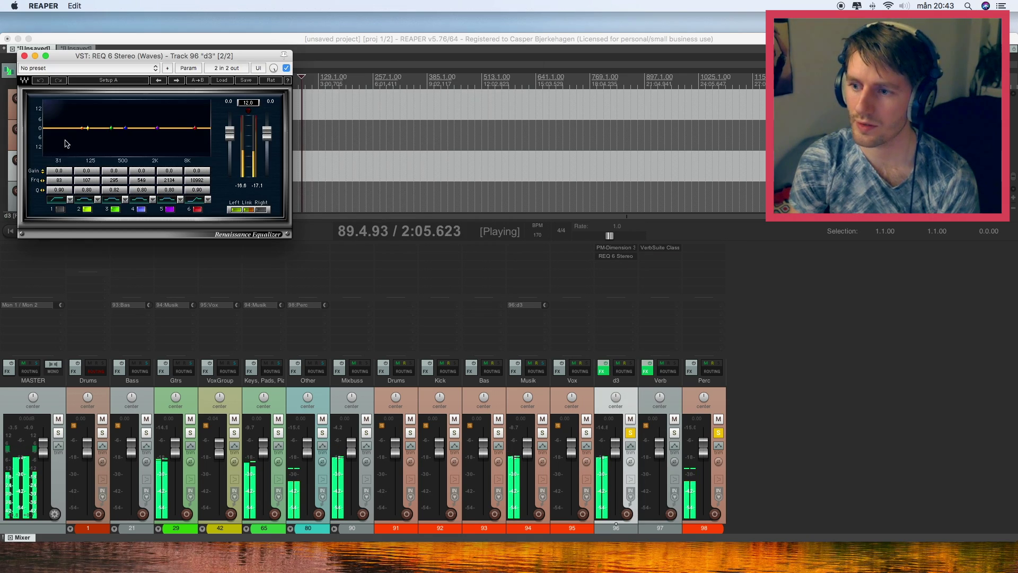
Roll off the lows and highs on d3's REQ 6 and cut band 4 by about 1.5 dB near 522 Hz, then close it
{"action": "left_click_drag", "start_coordinate": [93, 129], "coordinate": [94, 130]}
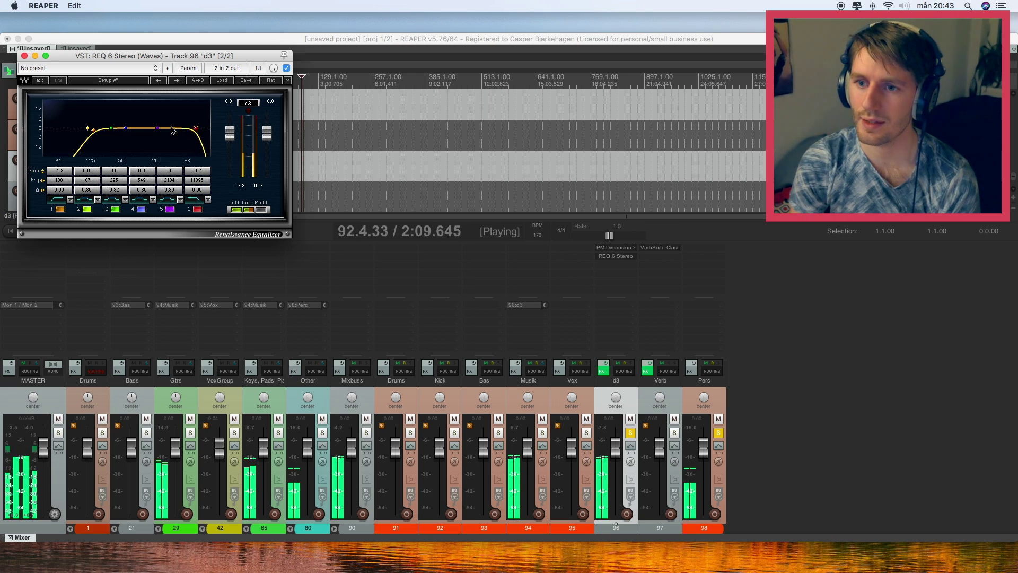
{"action": "left_click_drag", "start_coordinate": [127, 129], "coordinate": [124, 131]}
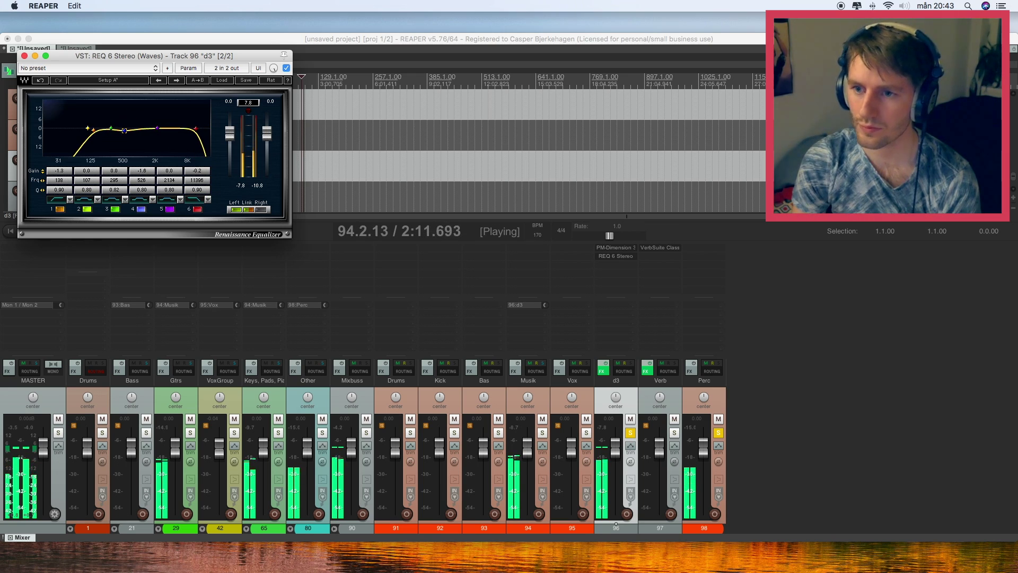
{"action": "left_click", "coordinate": [25, 56]}
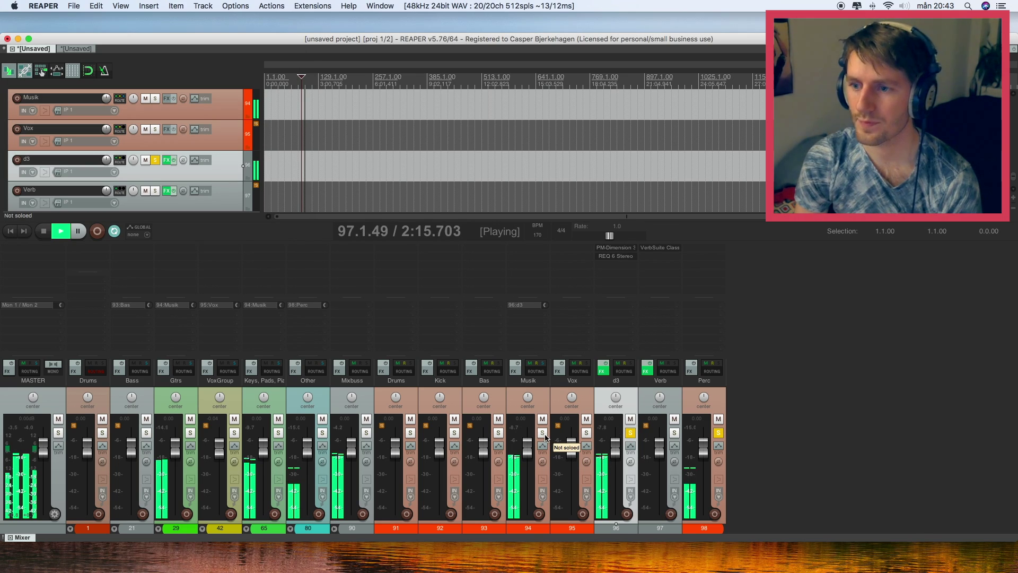
Take the Perc and d3 tracks out of solo and compare the full mix with d3 muted and unmuted
{"action": "left_click", "coordinate": [323, 420]}
{"action": "left_click", "coordinate": [322, 419]}
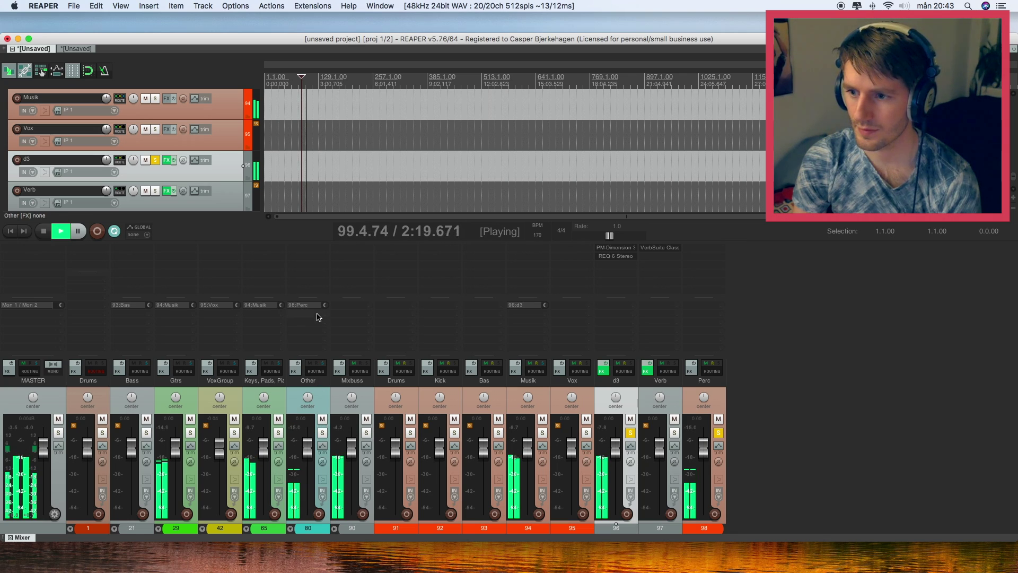
{"action": "left_click", "coordinate": [716, 433]}
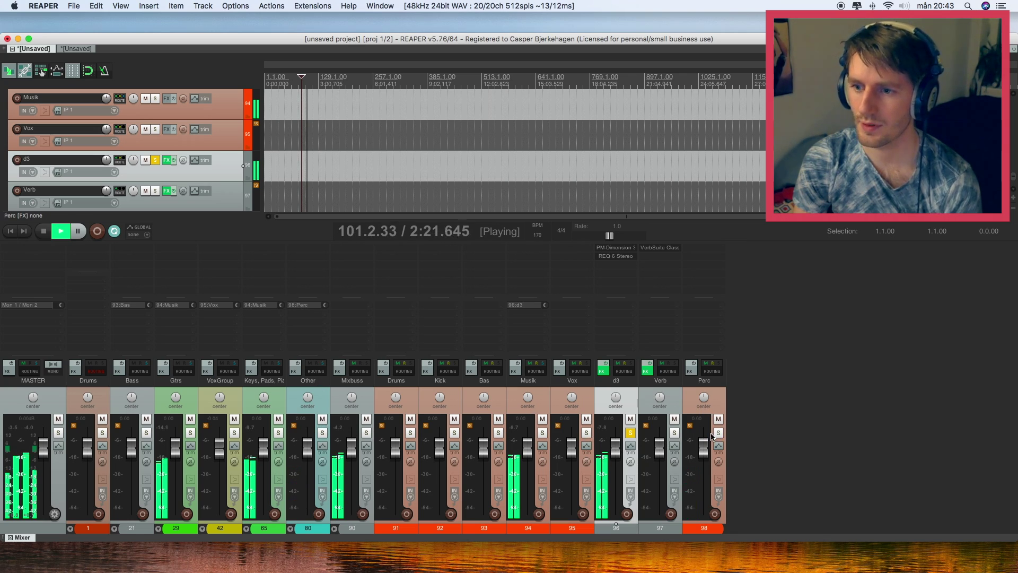
{"action": "left_click", "coordinate": [630, 433]}
{"action": "left_click", "coordinate": [630, 419]}
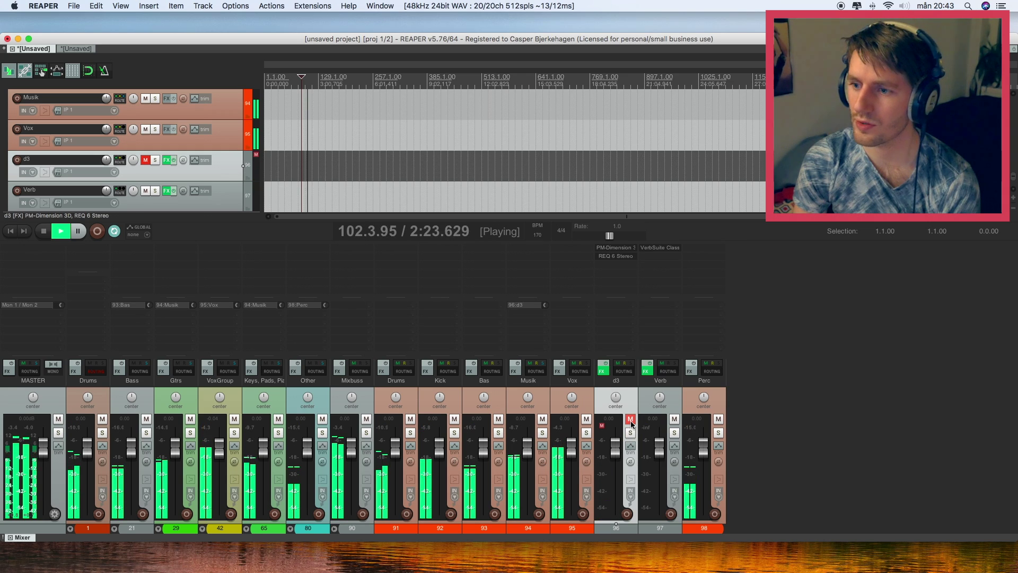
{"action": "left_click", "coordinate": [630, 419]}
Expand the Other group, lower the tambourine track to about -1.73 dB, and collapse the group again
{"action": "left_click", "coordinate": [318, 514]}
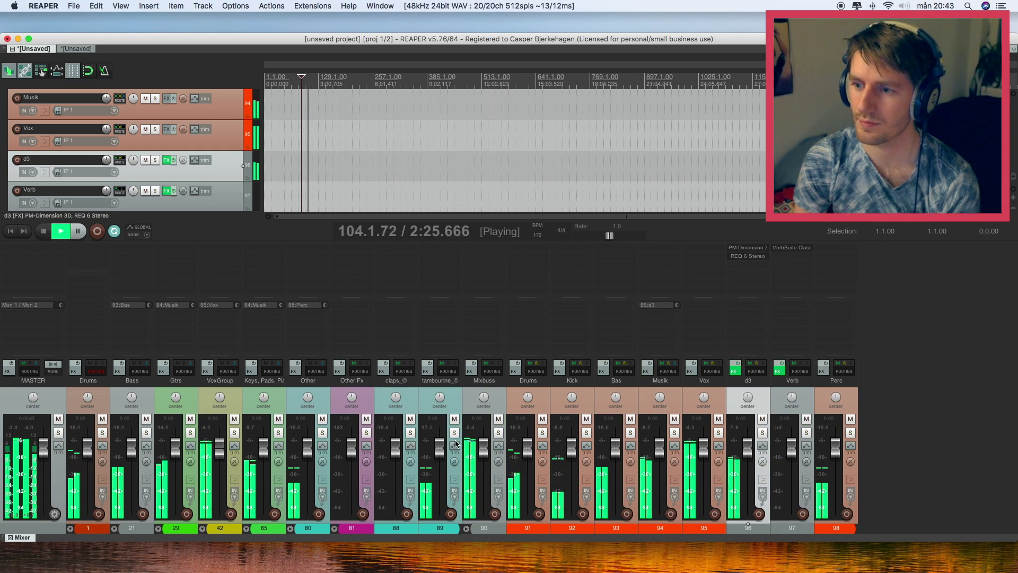
{"action": "left_click_drag", "start_coordinate": [439, 450], "coordinate": [440, 458]}
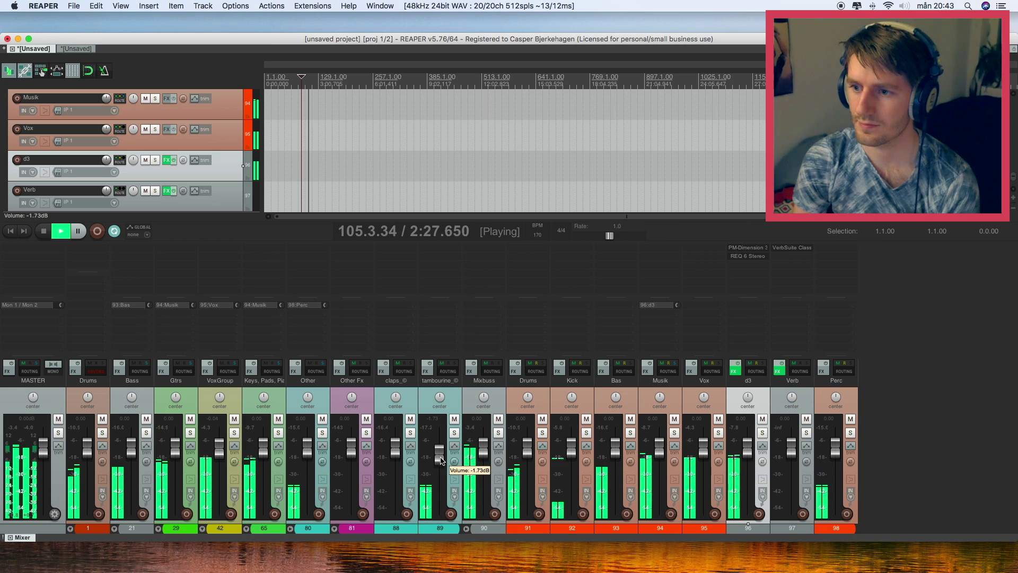
{"action": "left_click", "coordinate": [295, 530]}
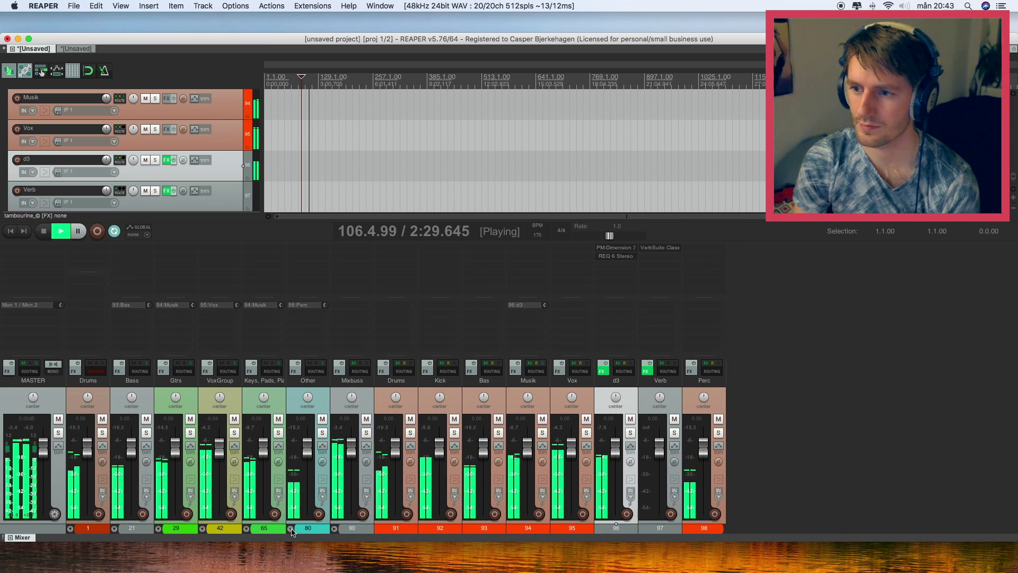
Compare the mix with d3 muted and unmuted, and lower the REQ 6 output on d3 to -7.7 dB
{"action": "left_click", "coordinate": [630, 418]}
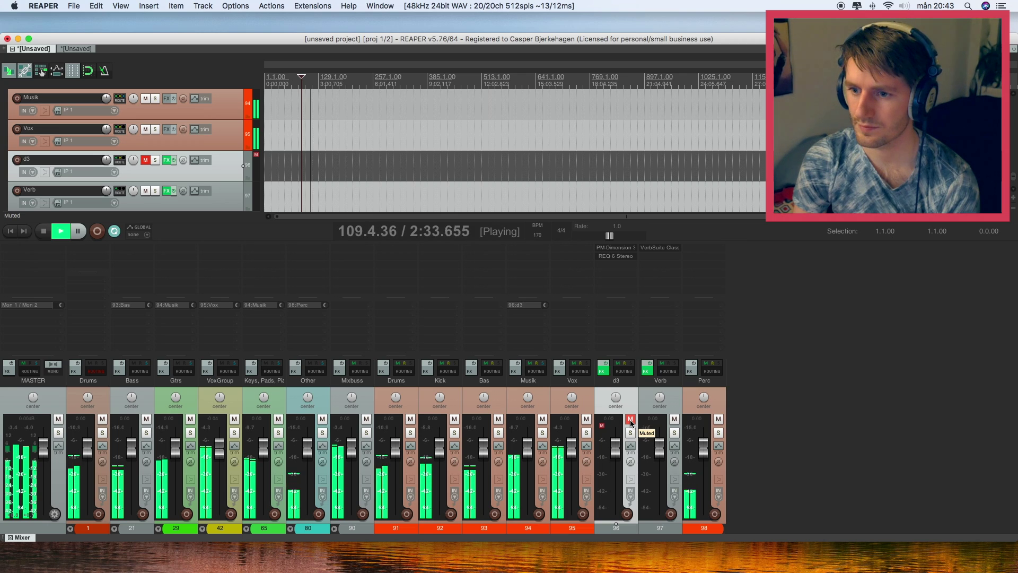
{"action": "left_click", "coordinate": [630, 419]}
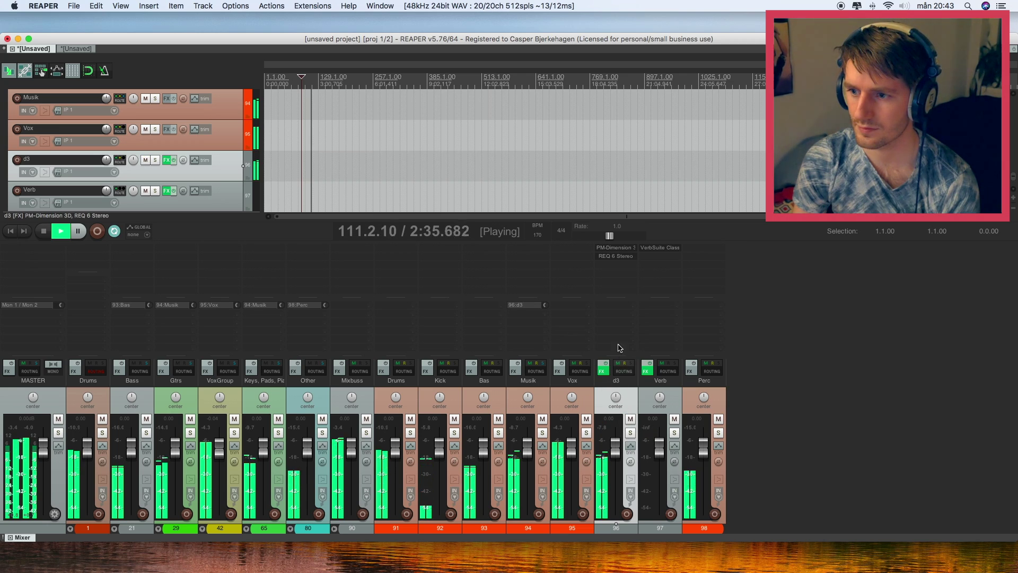
{"action": "left_click", "coordinate": [615, 255]}
{"action": "left_click_drag", "start_coordinate": [229, 132], "coordinate": [229, 141]}
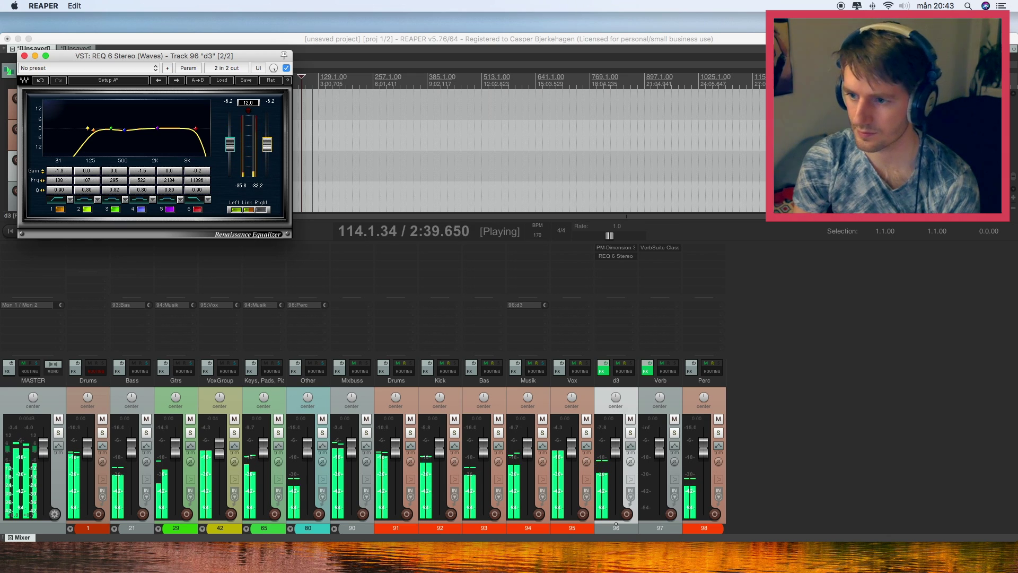
{"action": "key", "text": "space"}
{"action": "key", "text": "space"}
{"action": "left_click_drag", "start_coordinate": [229, 141], "coordinate": [229, 147]}
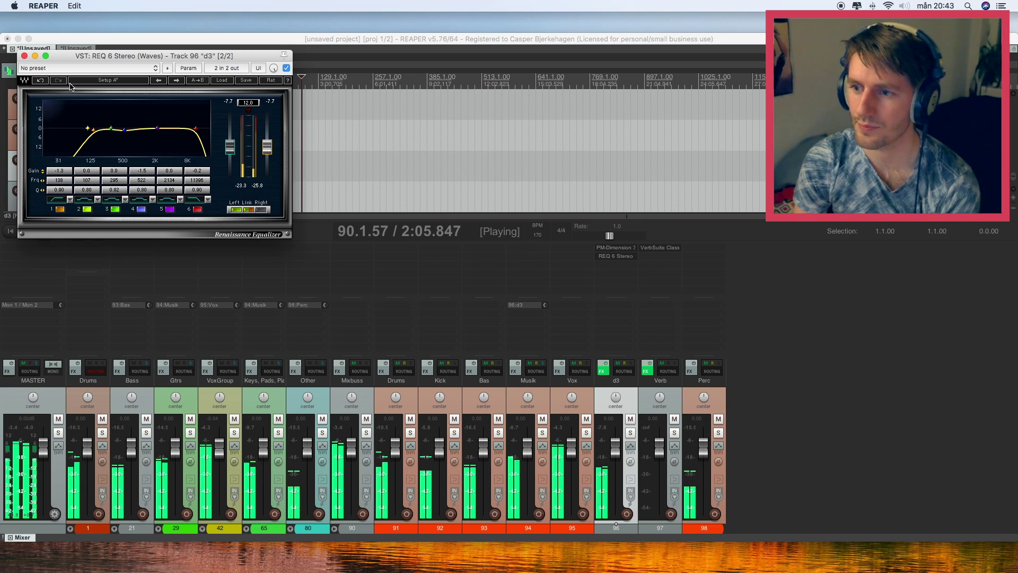
{"action": "left_click", "coordinate": [24, 56]}
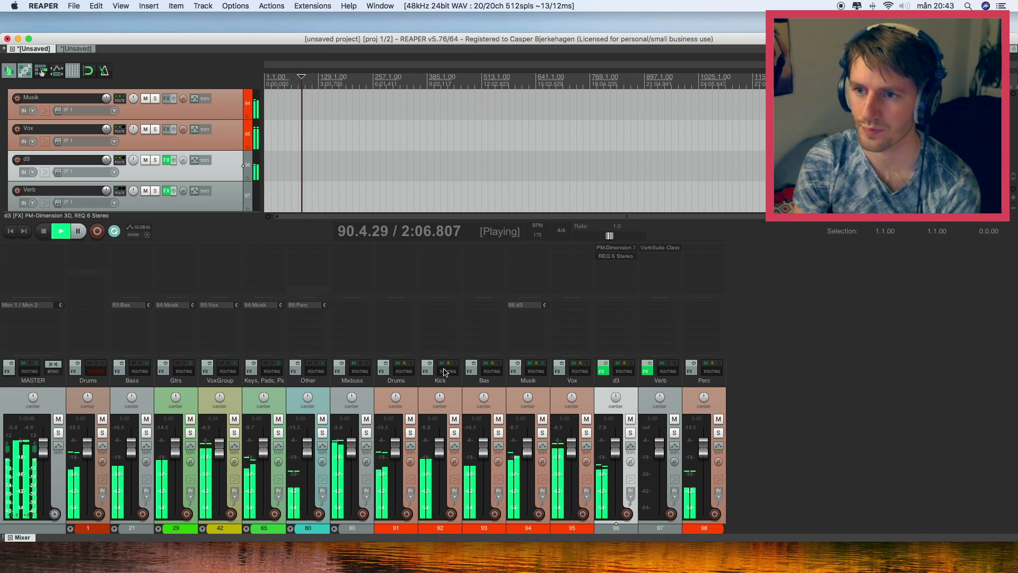
Mute the Vox bus and compare the remaining mix with the d3 track muted and unmuted
{"action": "left_click", "coordinate": [586, 420]}
{"action": "left_click", "coordinate": [630, 419]}
{"action": "left_click", "coordinate": [630, 419]}
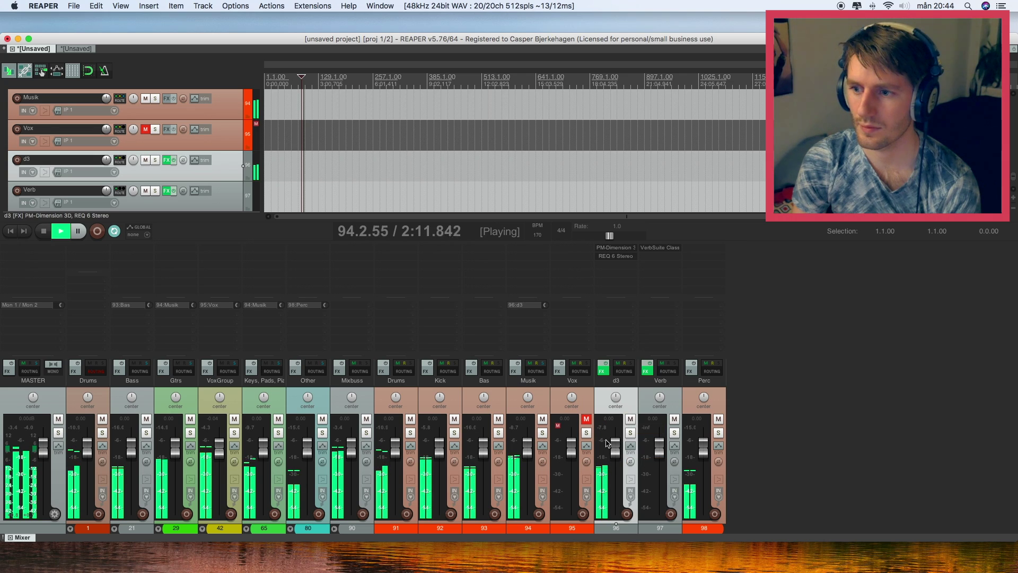
Copy the Musik bus's d3 send to the Bas bus and audition it by toggling mutes on the send, Bas and d3
{"action": "left_click_drag", "start_coordinate": [532, 305], "coordinate": [500, 309]}
{"action": "left_click", "coordinate": [482, 306], "text": "shift"}
{"action": "left_click", "coordinate": [482, 305], "text": "shift"}
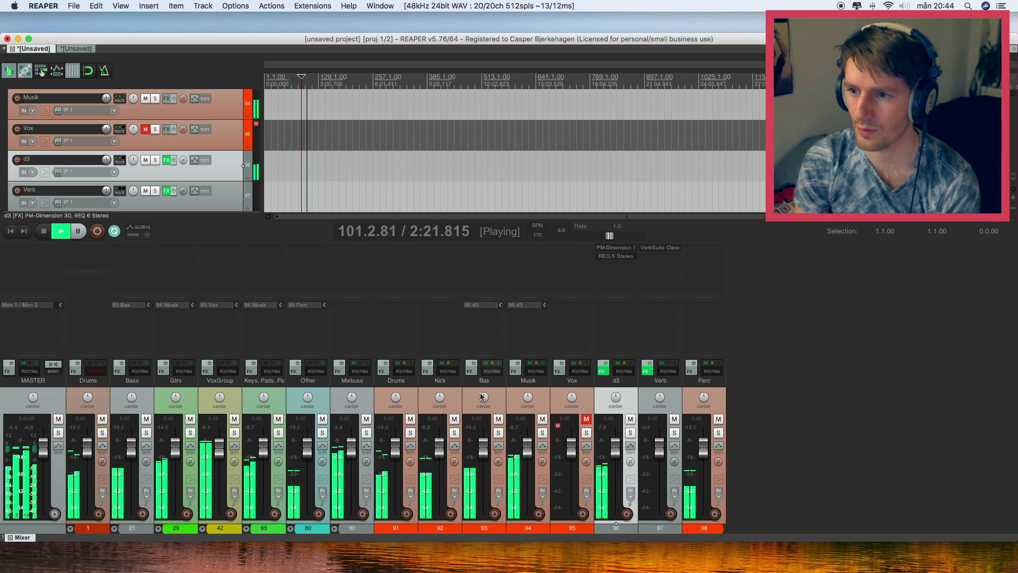
{"action": "left_click", "coordinate": [498, 421]}
{"action": "left_click", "coordinate": [497, 421]}
{"action": "left_click", "coordinate": [631, 420]}
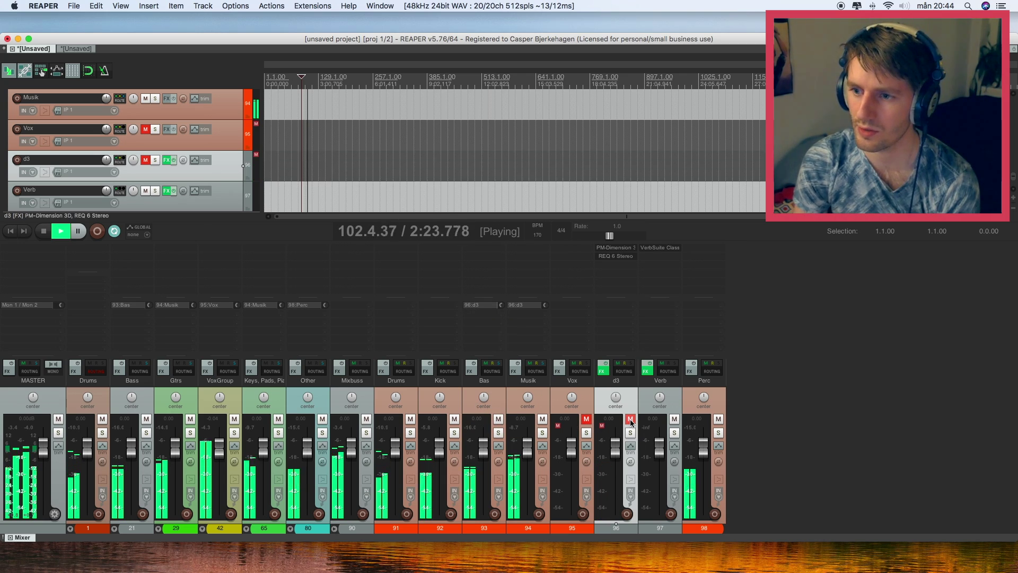
{"action": "left_click", "coordinate": [630, 421]}
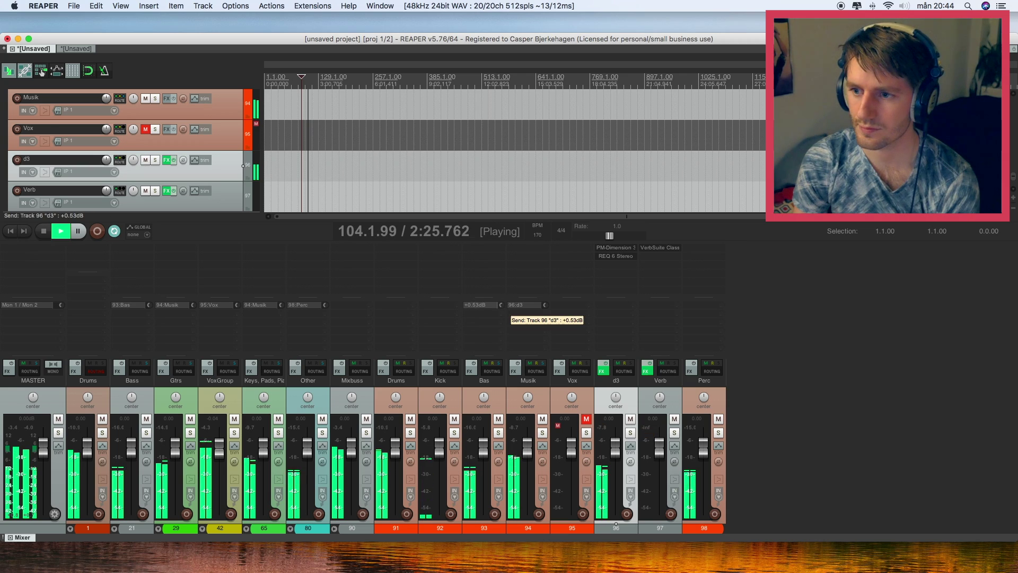
Solo d3 briefly, then lower its volume slightly in the full mix while comparing it muted and unmuted
{"action": "left_click", "coordinate": [631, 433]}
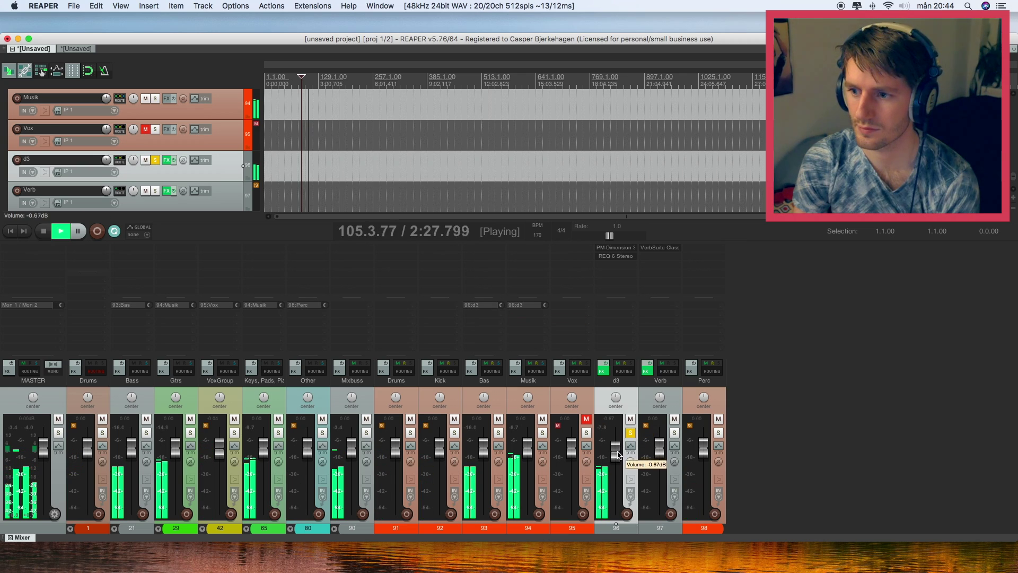
{"action": "left_click", "coordinate": [630, 433]}
{"action": "left_click", "coordinate": [630, 421]}
{"action": "left_click", "coordinate": [630, 420]}
{"action": "left_click_drag", "start_coordinate": [621, 451], "coordinate": [620, 453]}
{"action": "left_click", "coordinate": [630, 420]}
{"action": "left_click", "coordinate": [630, 420]}
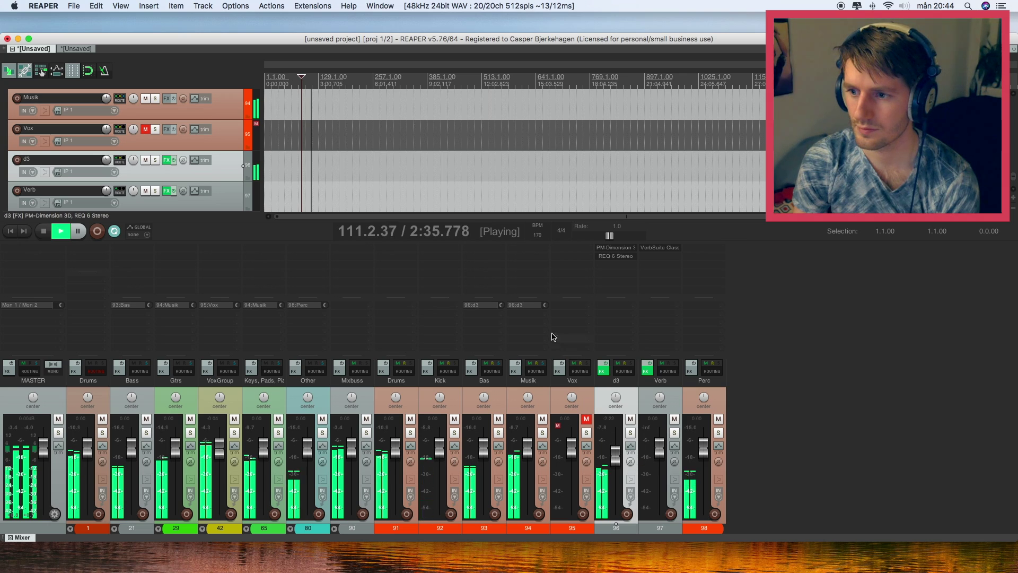
Copy the d3 send to the Vox bus, unmute Vox, compare the send off and on, and adjust its level
{"action": "left_click_drag", "start_coordinate": [535, 306], "coordinate": [571, 307]}
{"action": "left_click", "coordinate": [586, 419]}
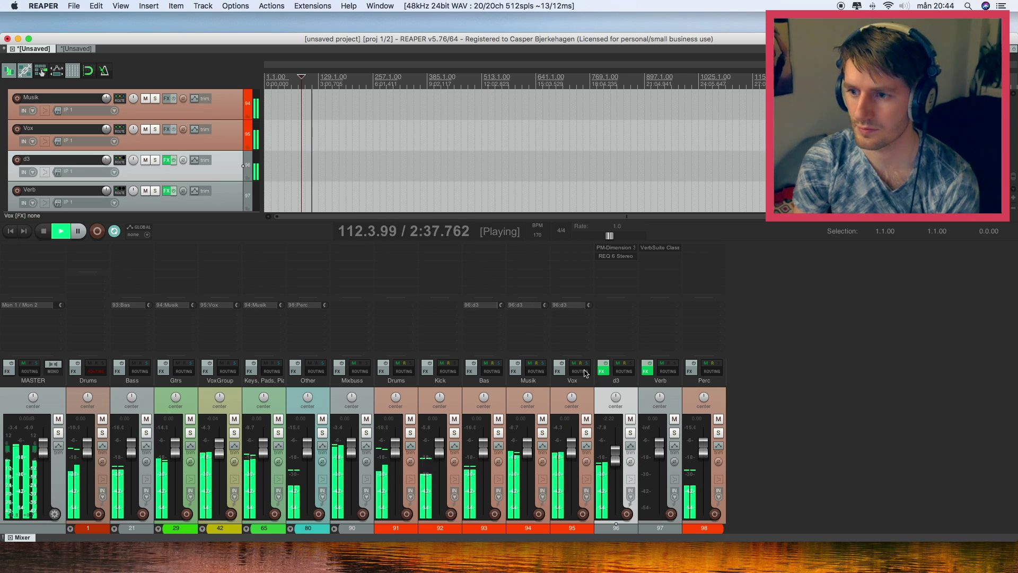
{"action": "left_click", "coordinate": [567, 306], "text": "shift"}
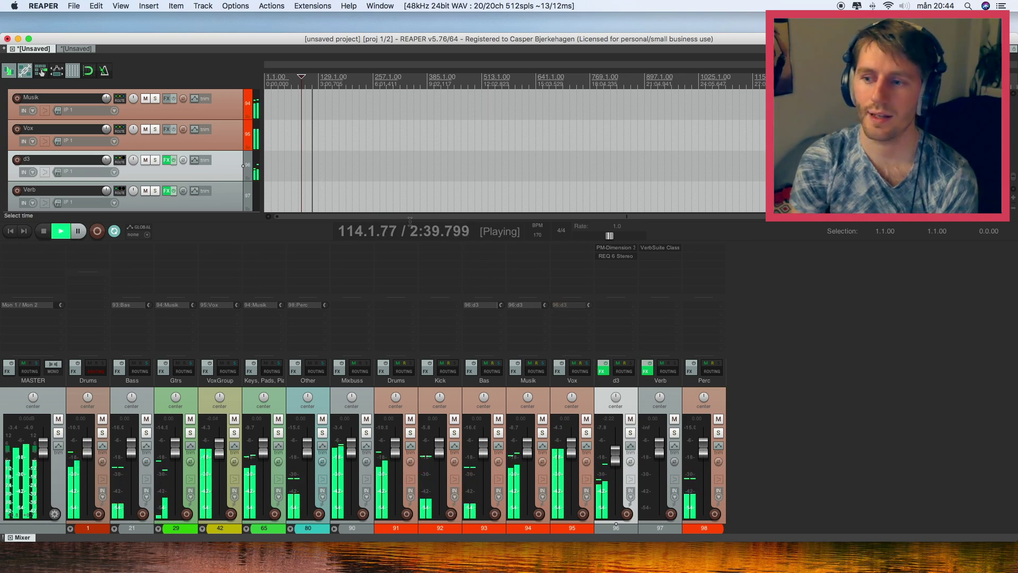
{"action": "left_click", "coordinate": [565, 306], "text": "shift"}
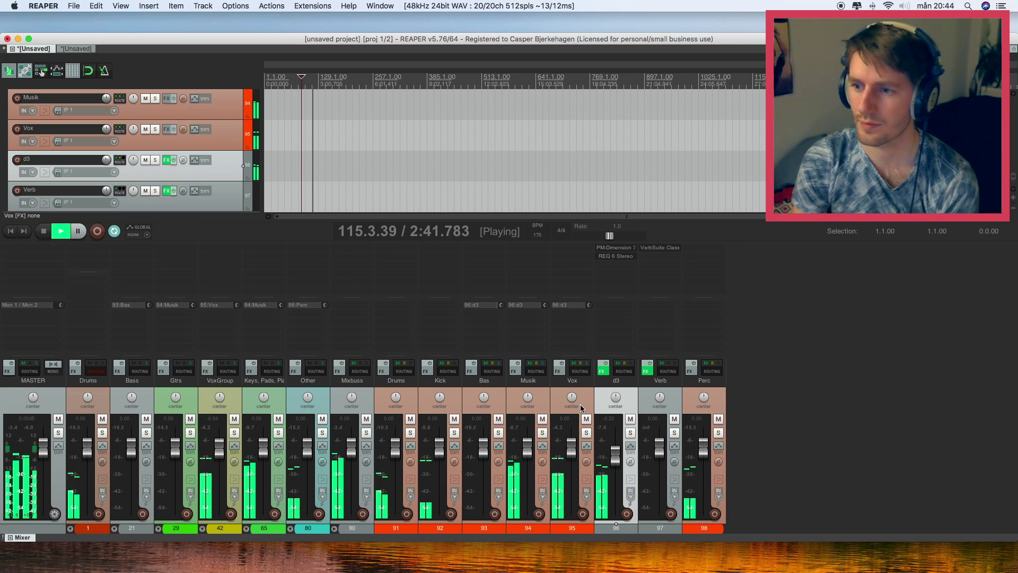
{"action": "left_click_drag", "start_coordinate": [589, 306], "coordinate": [589, 310]}
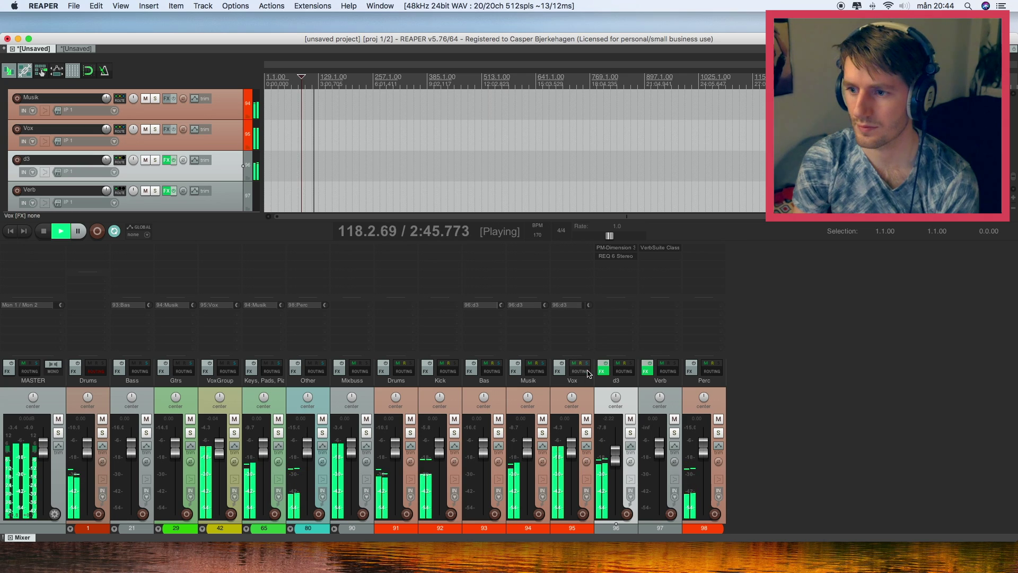
Lower the Vox bus and d3 volumes slightly, comparing the mix with d3 muted and unmuted
{"action": "left_click_drag", "start_coordinate": [571, 438], "coordinate": [573, 445]}
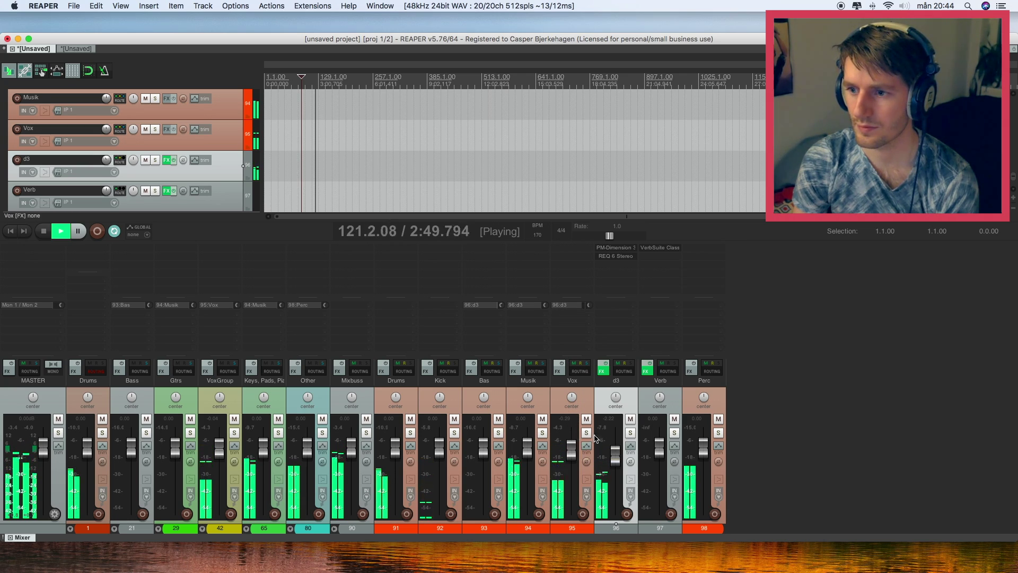
{"action": "left_click", "coordinate": [630, 419]}
{"action": "left_click", "coordinate": [630, 419]}
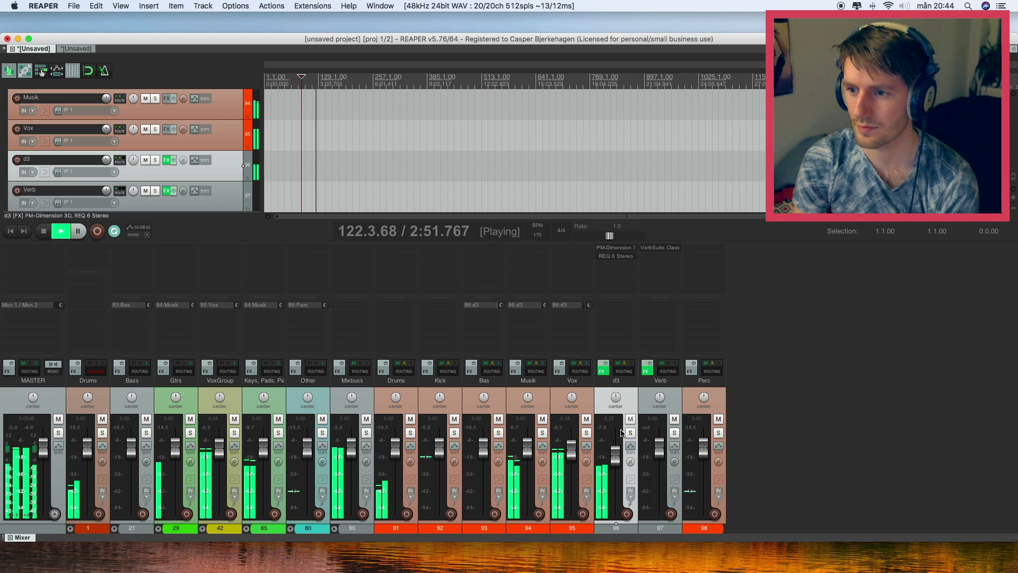
{"action": "left_click_drag", "start_coordinate": [616, 456], "coordinate": [619, 459]}
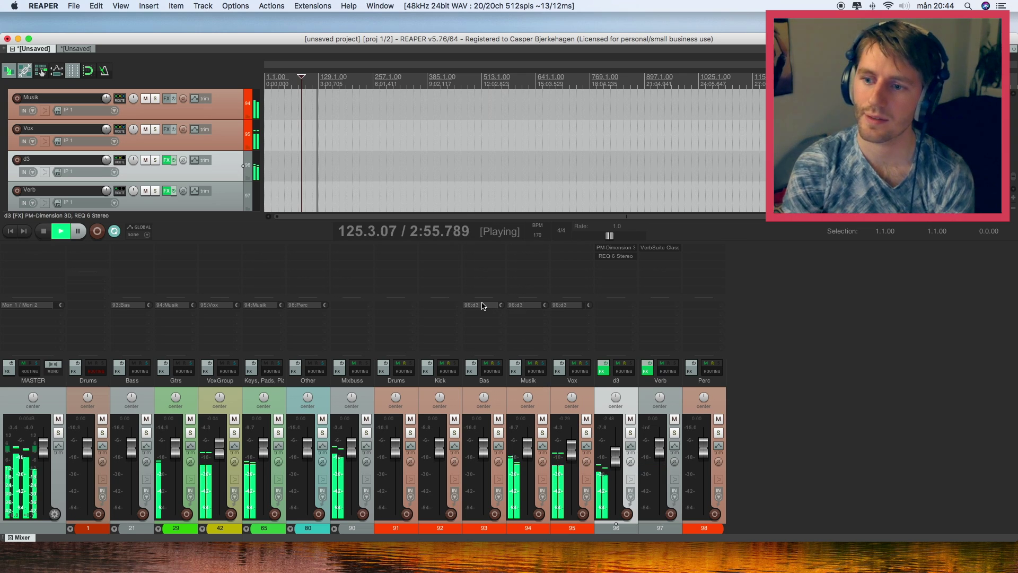
Copy the d3 send to the Kick and Drums buses, adjust the Kick send level, and solo d3 briefly to check
{"action": "left_click_drag", "start_coordinate": [482, 306], "coordinate": [398, 308]}
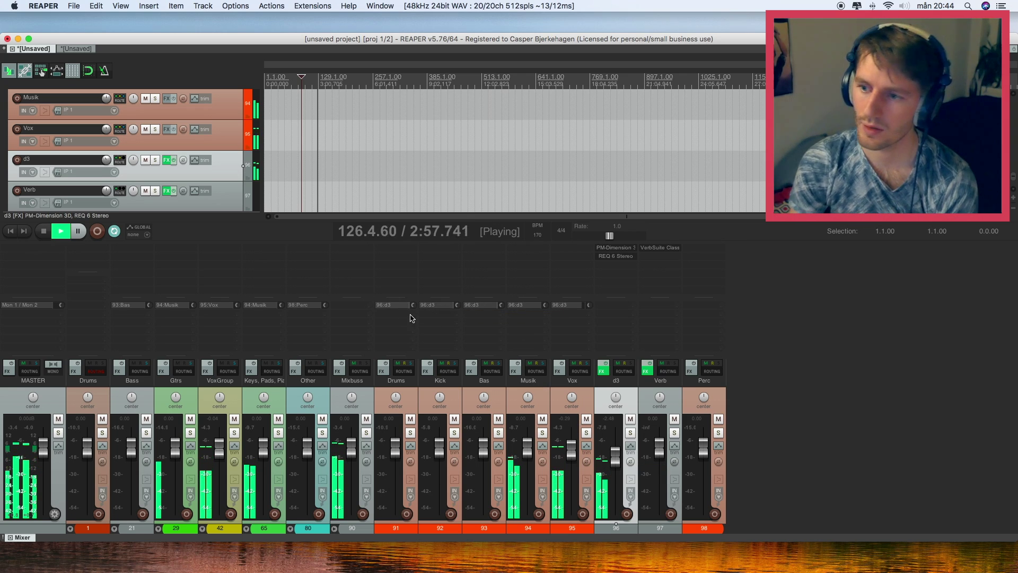
{"action": "left_click", "coordinate": [412, 390]}
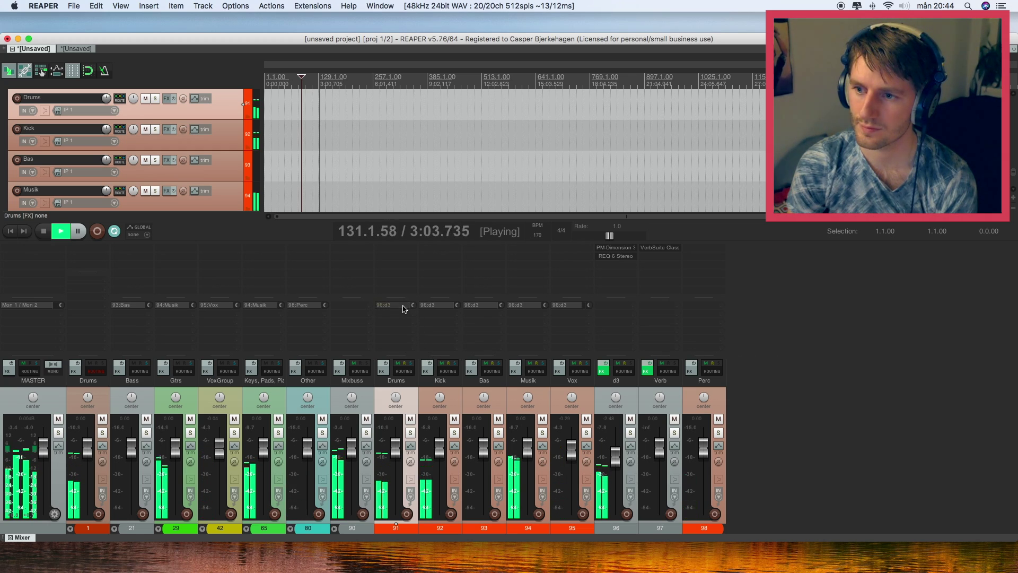
{"action": "left_click", "coordinate": [445, 306], "text": "shift"}
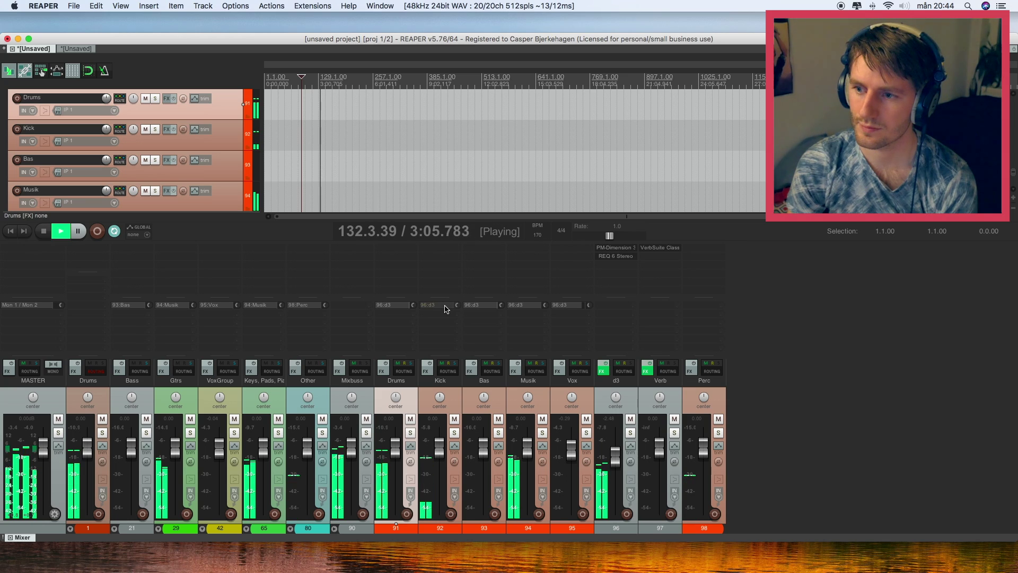
{"action": "left_click_drag", "start_coordinate": [445, 309], "coordinate": [443, 309]}
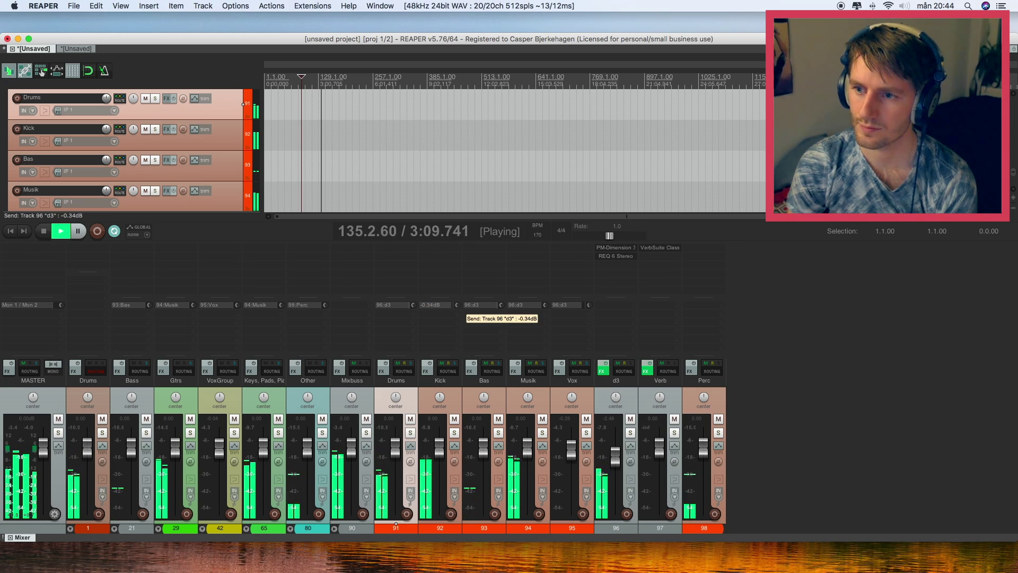
{"action": "left_click", "coordinate": [630, 433]}
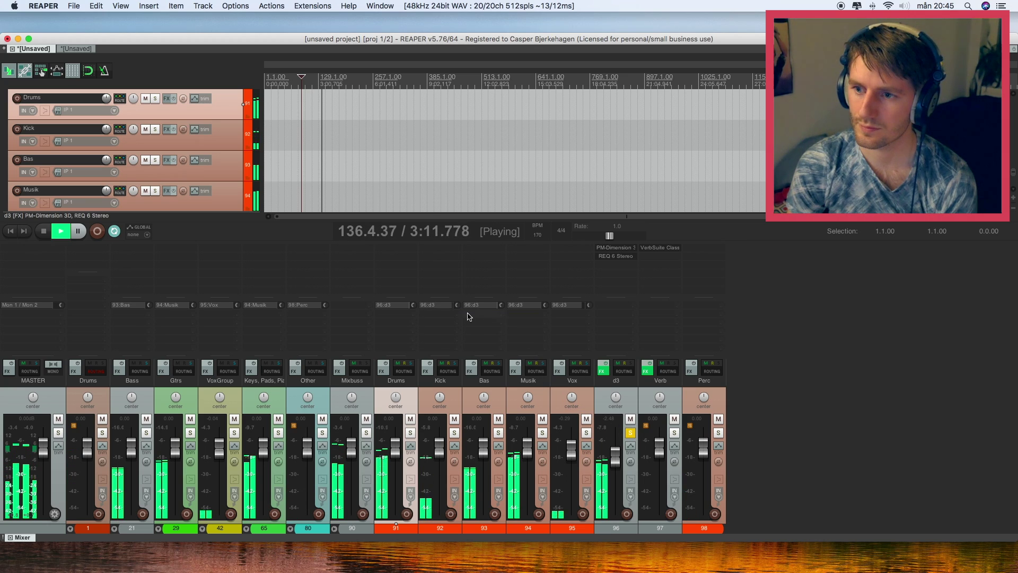
{"action": "left_click", "coordinate": [629, 432]}
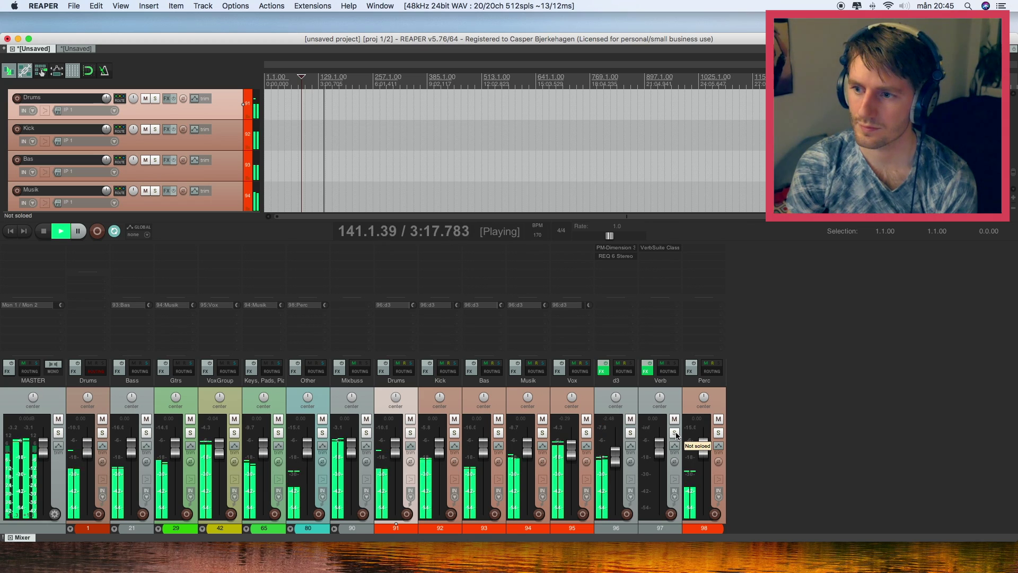
Create a send from the Vox bus to the Verb track at its default +0.00 dB level and solo Verb
{"action": "left_click_drag", "start_coordinate": [561, 324], "coordinate": [656, 344]}
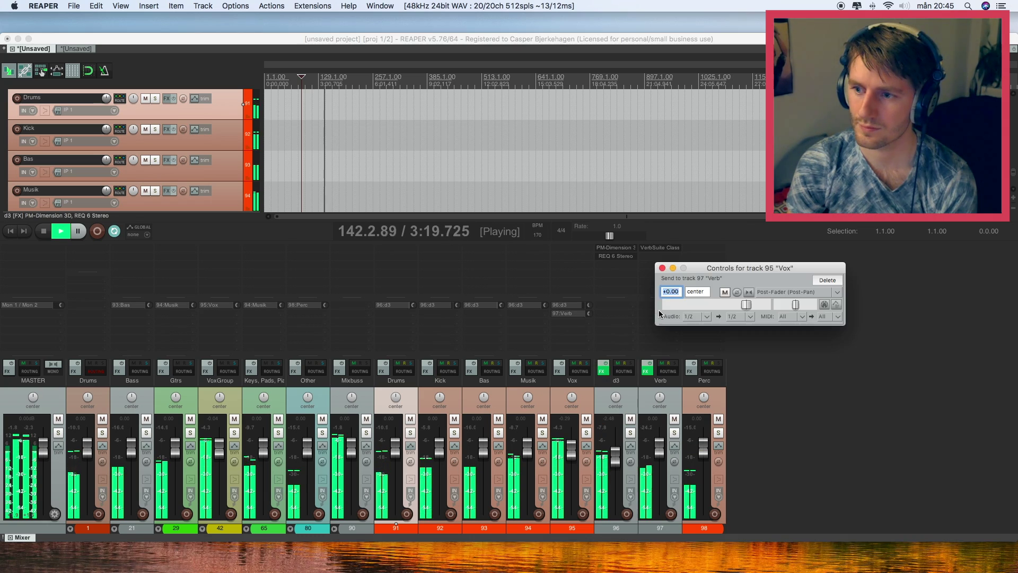
{"action": "left_click", "coordinate": [661, 269]}
{"action": "left_click", "coordinate": [673, 432]}
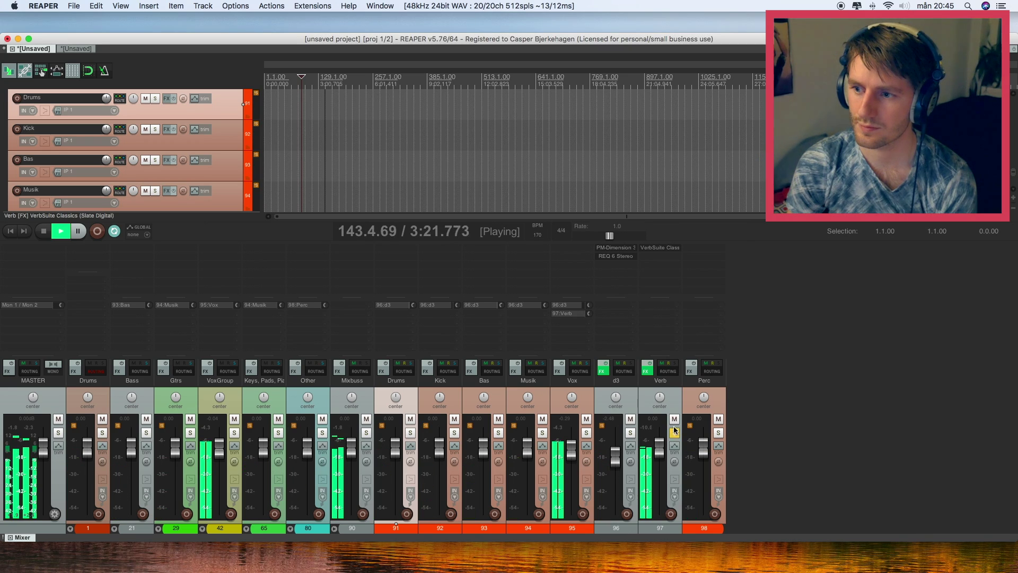
Load the FG-224XL Plates device Plate V3 into VerbSuite Classics on the Verb track
{"action": "left_click", "coordinate": [666, 248]}
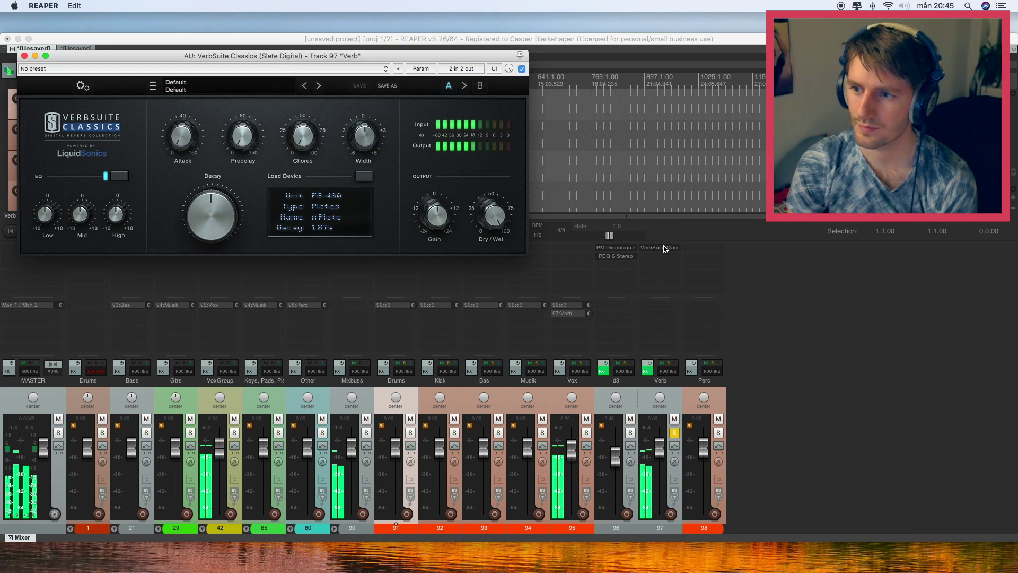
{"action": "left_click", "coordinate": [300, 211]}
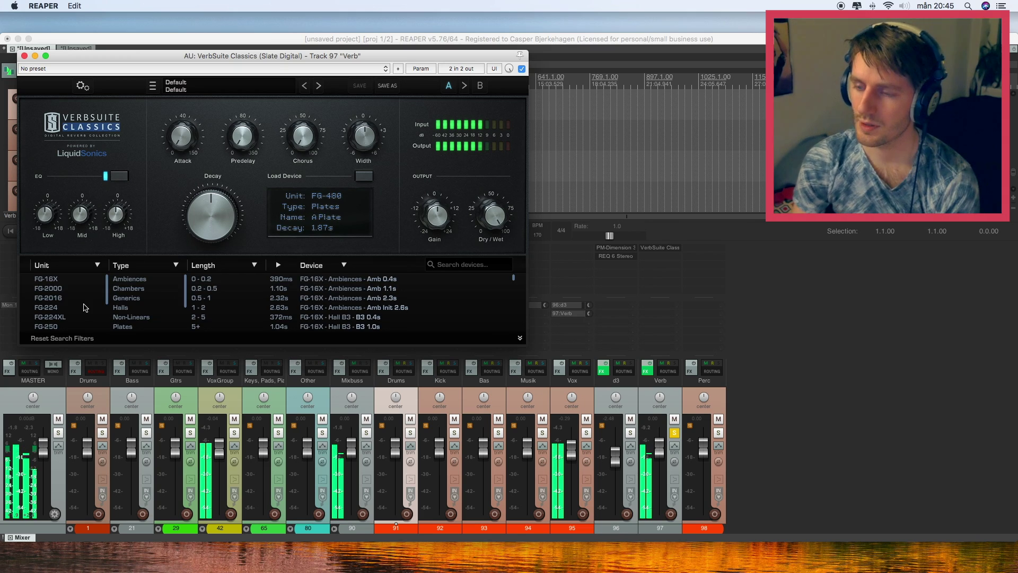
{"action": "left_click", "coordinate": [74, 317]}
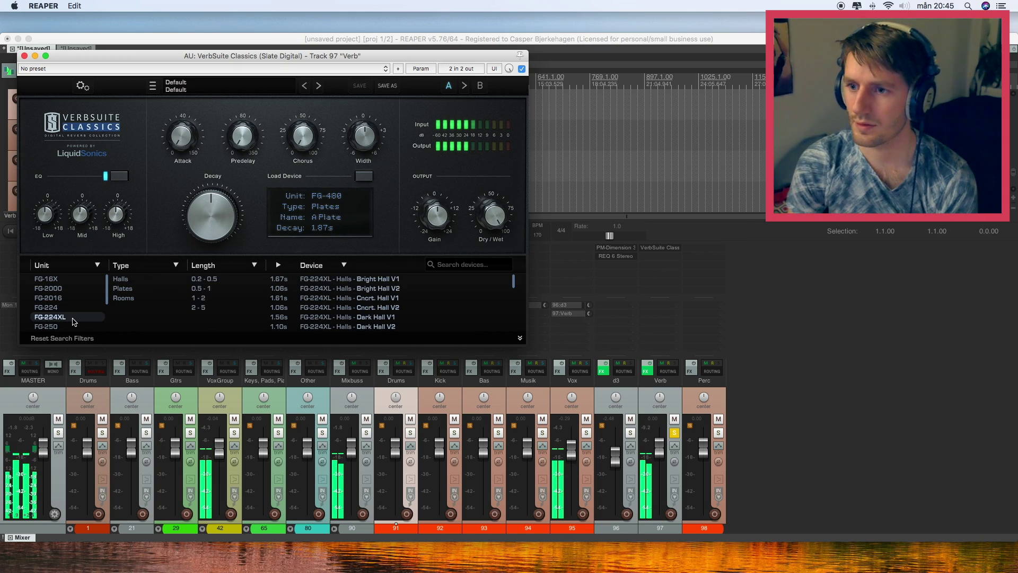
{"action": "left_click", "coordinate": [120, 289]}
{"action": "left_click", "coordinate": [312, 289]}
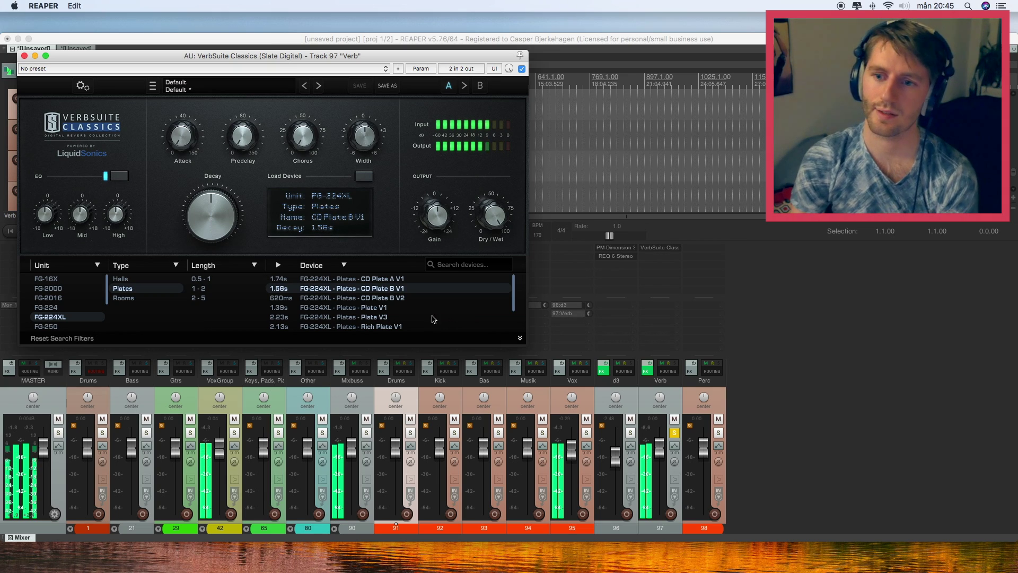
{"action": "left_click", "coordinate": [328, 318]}
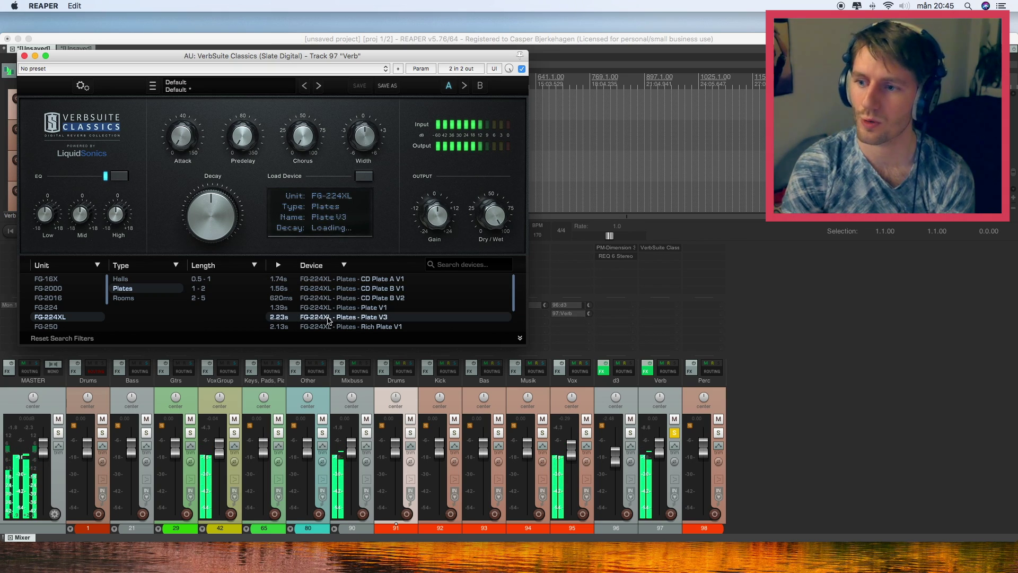
{"action": "scroll", "coordinate": [514, 308], "scroll_direction": "down", "scroll_amount": 1}
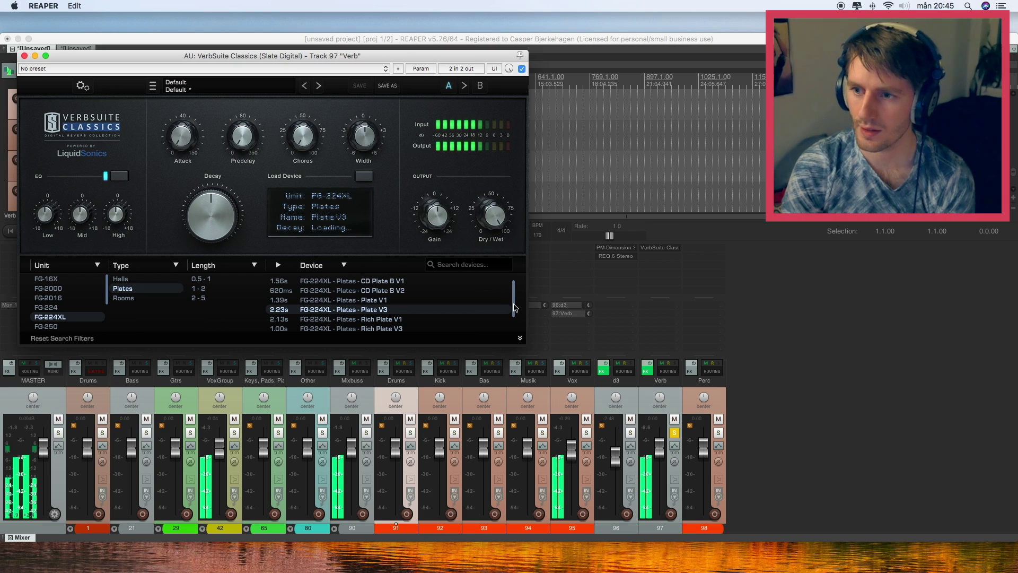
{"action": "scroll", "coordinate": [514, 308], "scroll_direction": "down", "scroll_amount": 1}
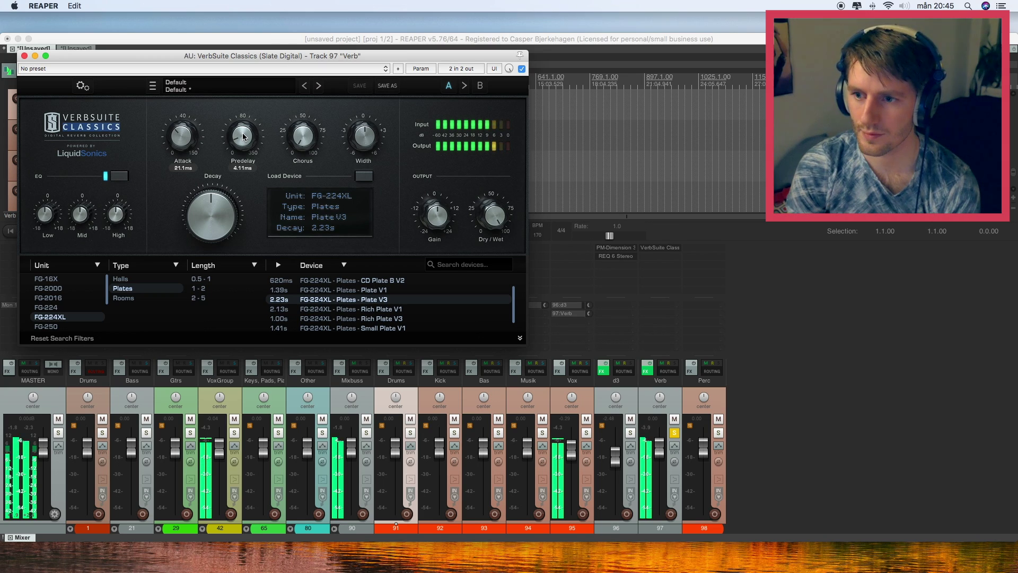
Set the reverb's attack to 57.7 ms and predelay to about 4.86 ms, and reset its low EQ to 0.0 dB
{"action": "left_click_drag", "start_coordinate": [247, 139], "coordinate": [188, 132]}
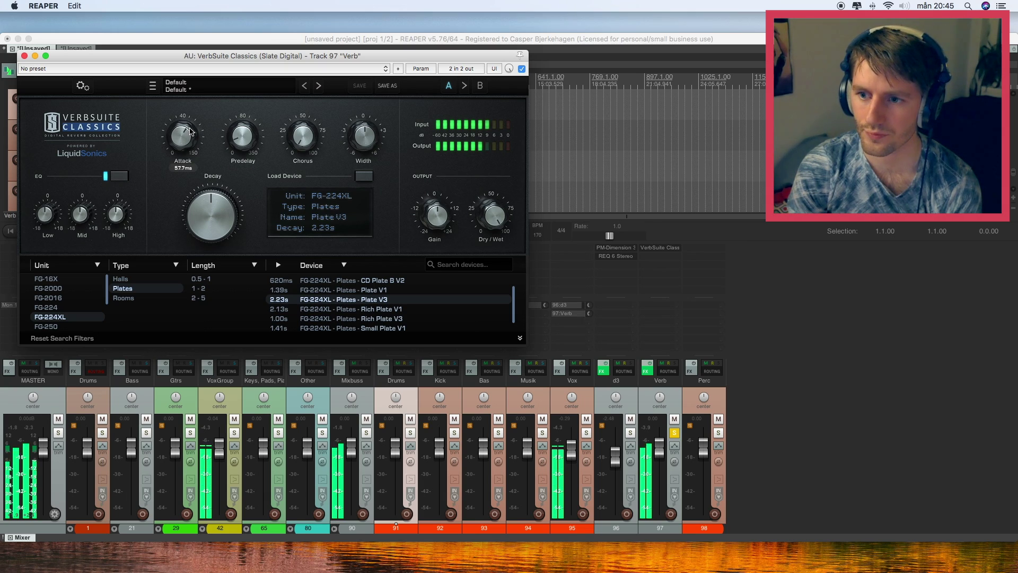
{"action": "left_click_drag", "start_coordinate": [233, 141], "coordinate": [240, 139]}
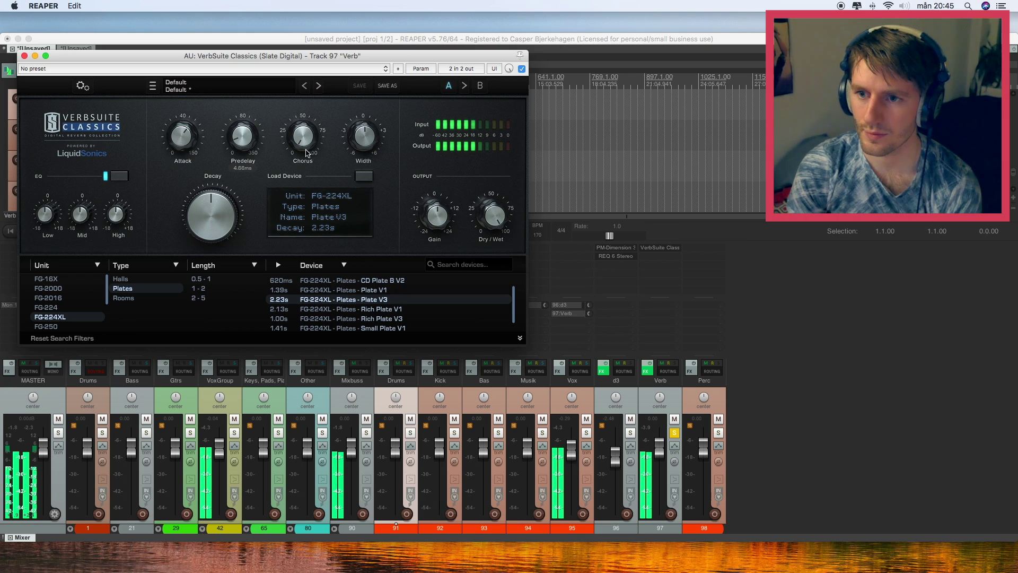
{"action": "double_click", "coordinate": [53, 222]}
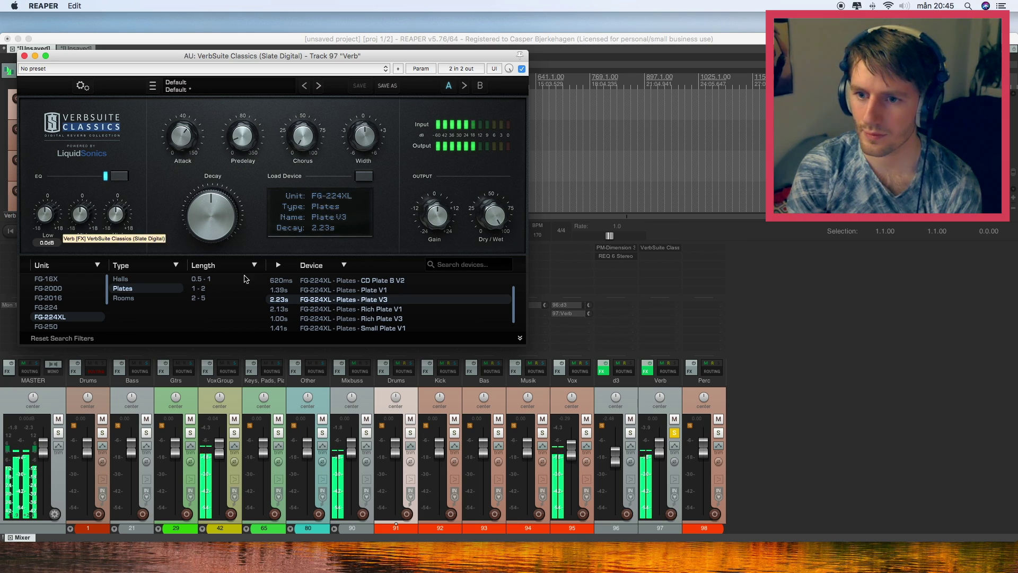
Add REQ 6 Stereo to Verb with a high-pass at 99 Hz and cuts of 3.4 dB at 394 Hz and 2.2 dB at 2014 Hz
{"action": "left_click", "coordinate": [679, 391]}
{"action": "key", "text": "e"}
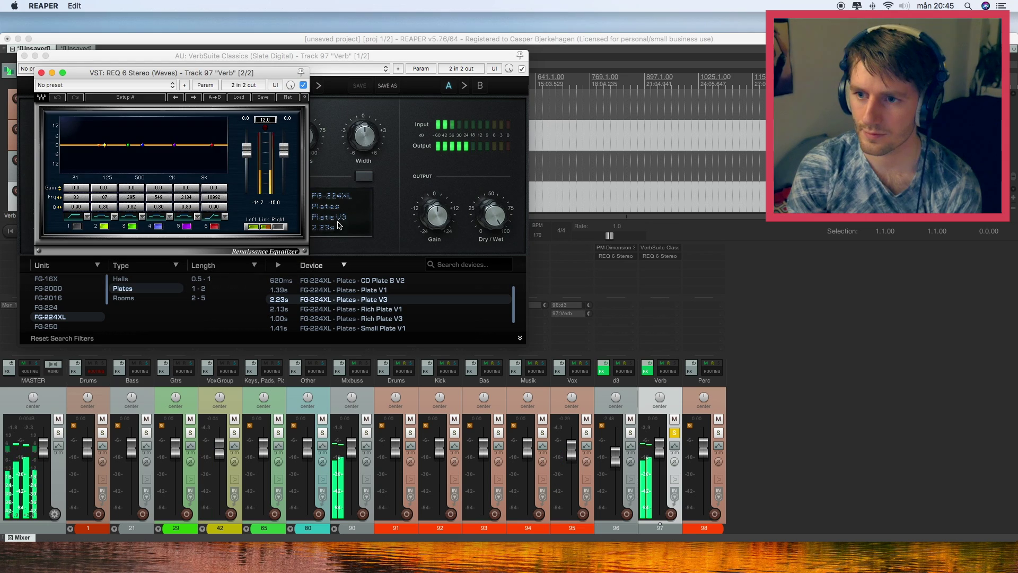
{"action": "left_click_drag", "start_coordinate": [101, 145], "coordinate": [103, 145]}
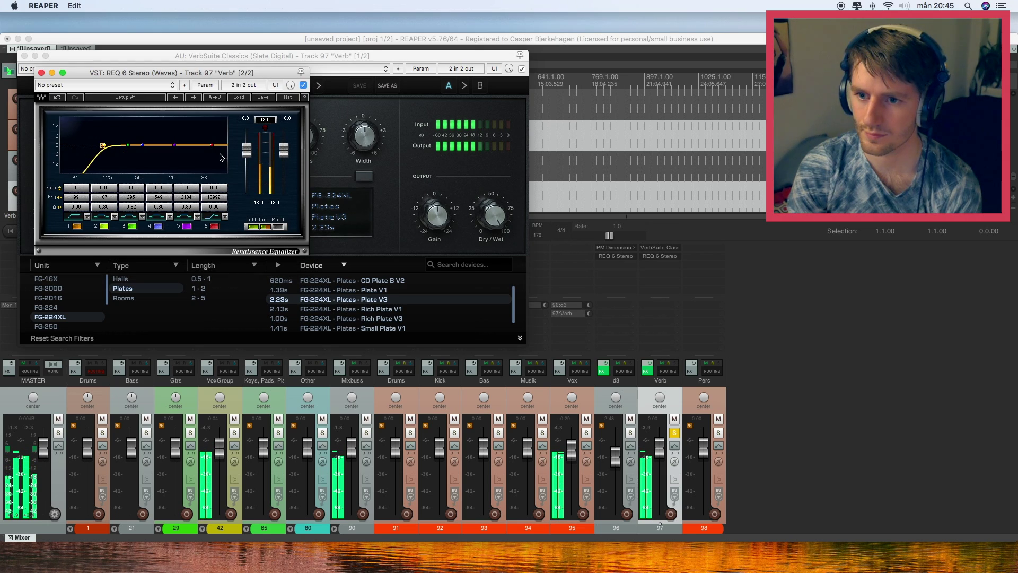
{"action": "mouse_move", "coordinate": [128, 145]}
{"action": "left_mouse_down"}
{"action": "mouse_move", "coordinate": [136, 134]}
{"action": "mouse_move", "coordinate": [135, 149]}
{"action": "left_mouse_up"}
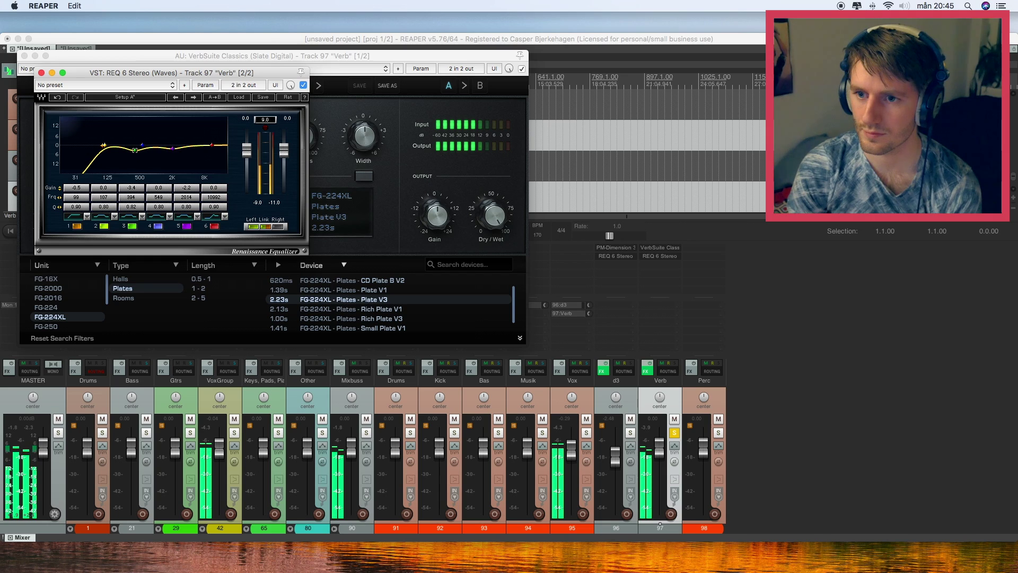
Close both plug-in windows, move REQ 6 Stereo ahead of VerbSuite Classics on the Verb track, and reopen the equalizer
{"action": "left_click", "coordinate": [42, 73]}
{"action": "left_click", "coordinate": [24, 56]}
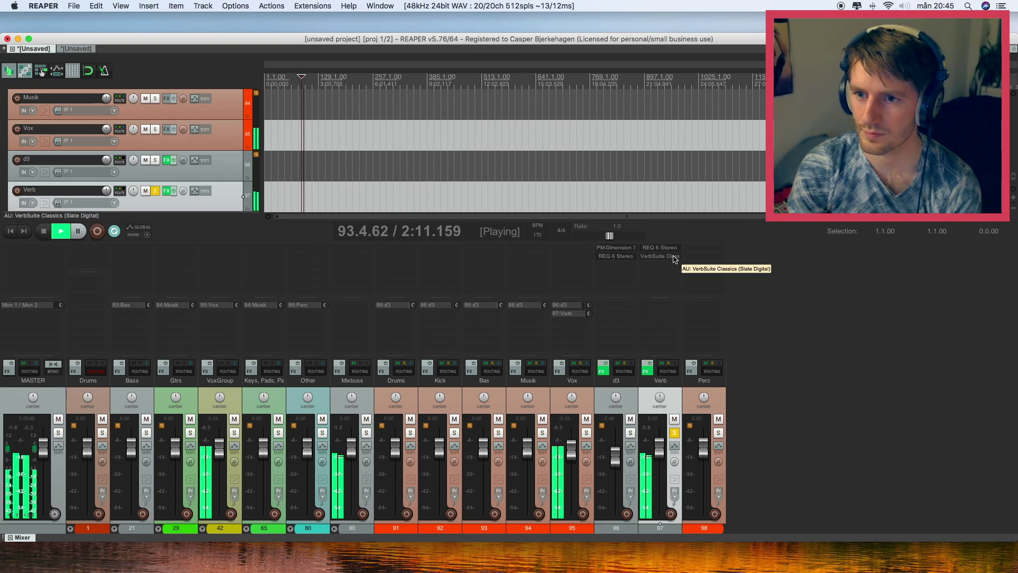
{"action": "left_click", "coordinate": [659, 247]}
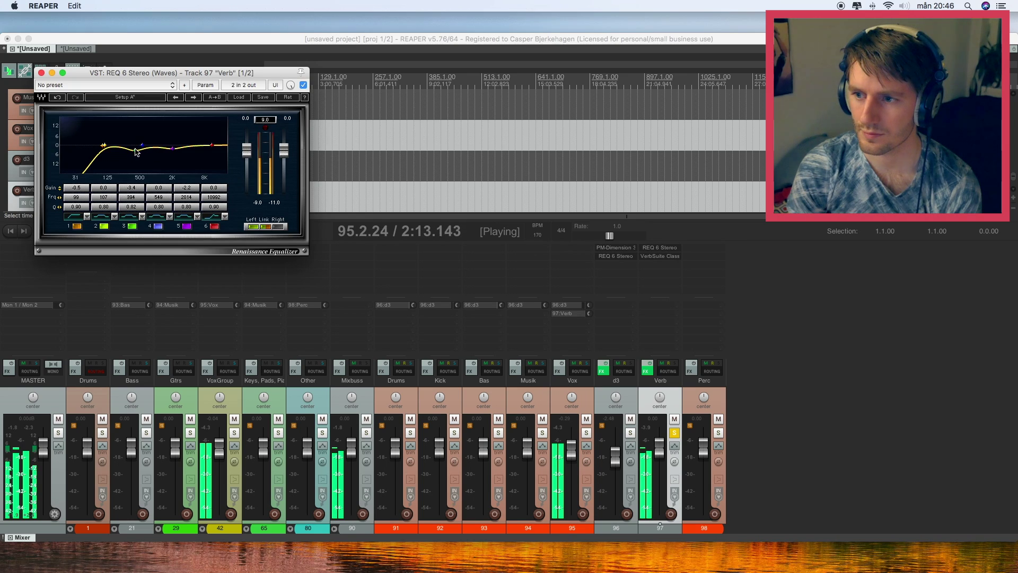
Cut 6.4 dB at 455 Hz and 2.1 dB at 271 Hz, low-pass at about 6169 Hz, and compare with the equalizer bypassed
{"action": "mouse_move", "coordinate": [135, 156]}
{"action": "left_mouse_down"}
{"action": "mouse_move", "coordinate": [117, 149]}
{"action": "mouse_move", "coordinate": [125, 148]}
{"action": "left_mouse_up"}
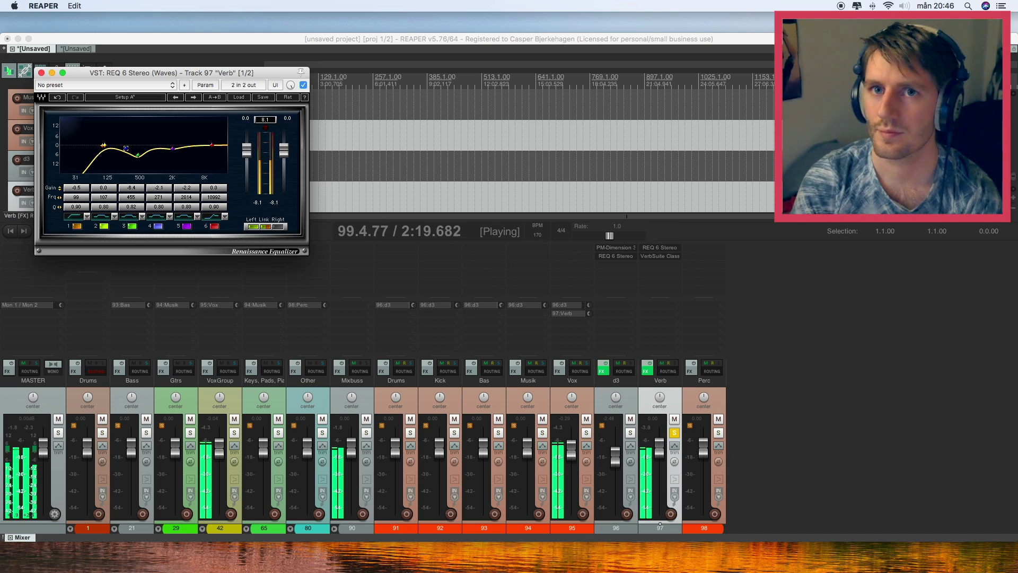
{"action": "left_click", "coordinate": [214, 218]}
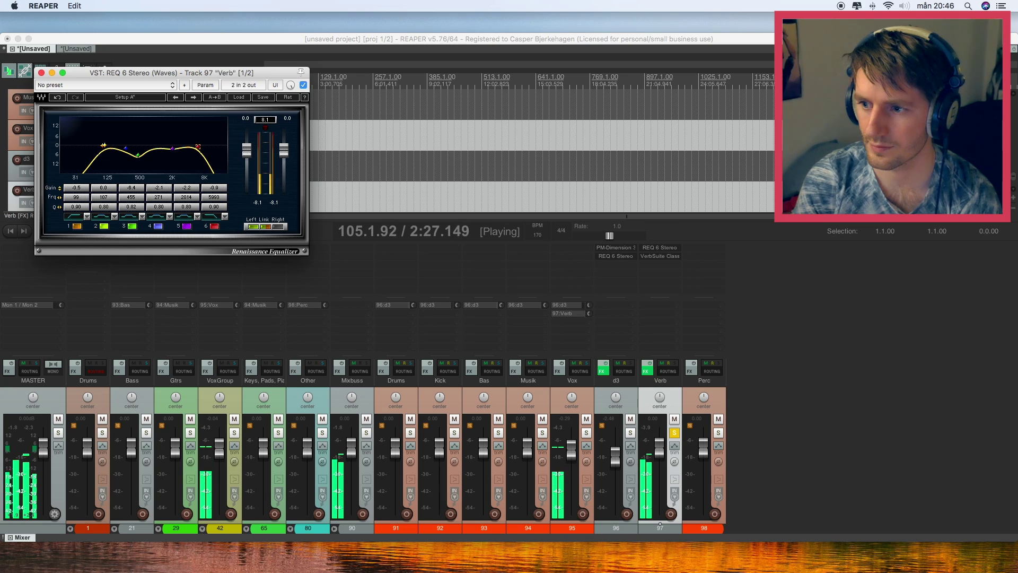
{"action": "left_click", "coordinate": [303, 85]}
{"action": "left_click", "coordinate": [303, 86]}
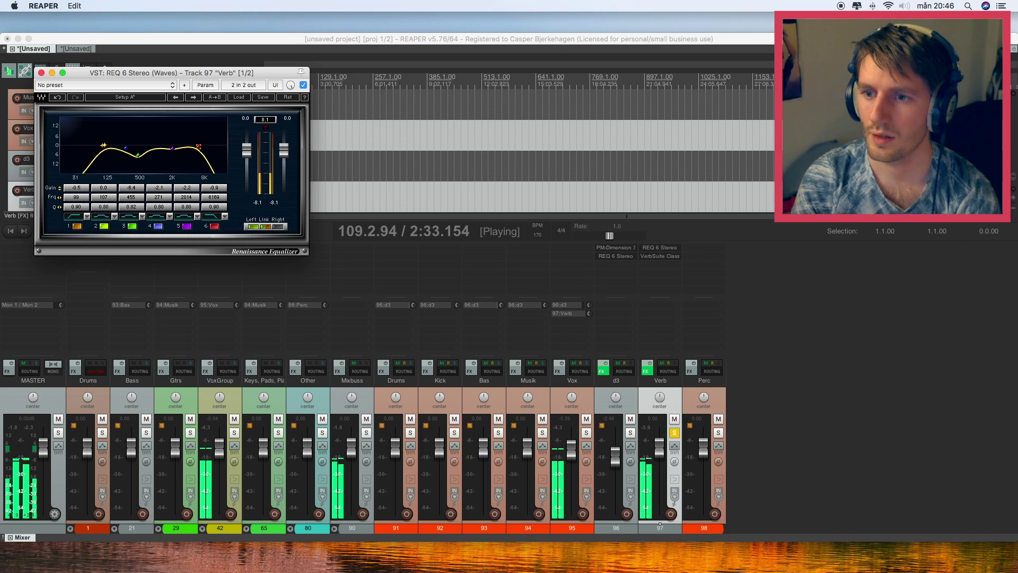
{"action": "left_click", "coordinate": [42, 73]}
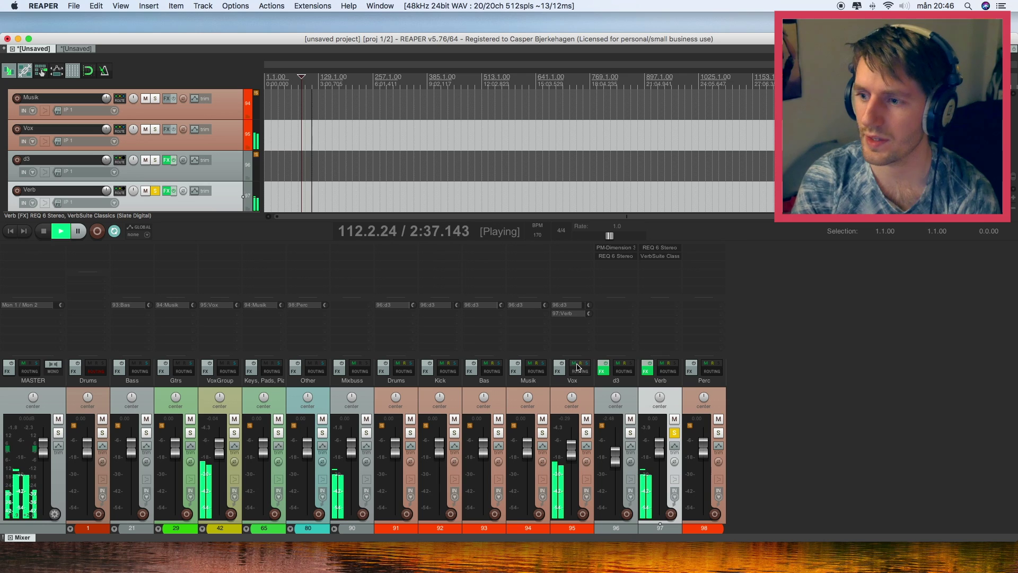
Unsolo Verb and gradually lower its volume while comparing the full mix with Verb muted and unmuted
{"action": "left_click", "coordinate": [673, 432]}
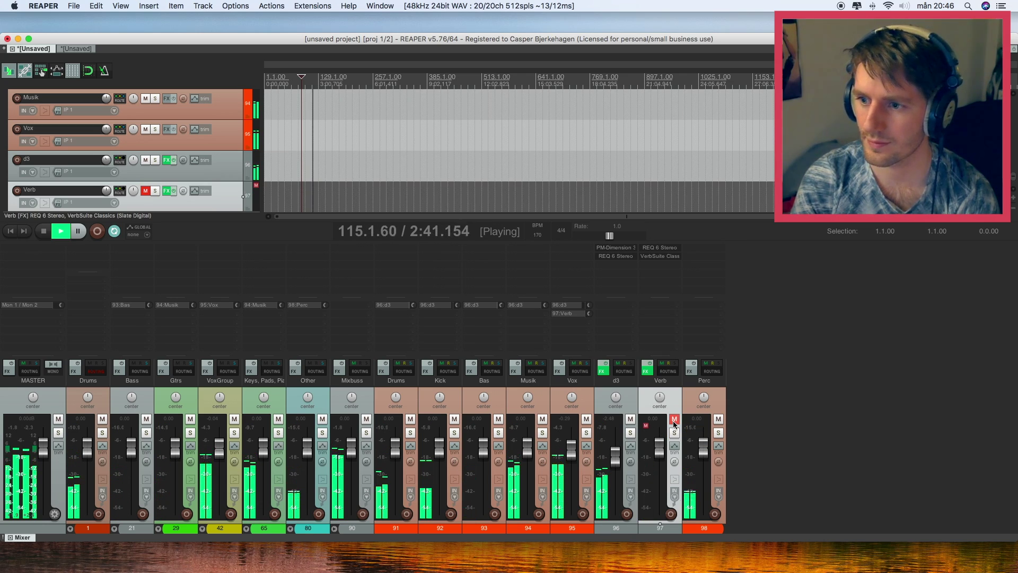
{"action": "left_click_drag", "start_coordinate": [663, 452], "coordinate": [663, 455]}
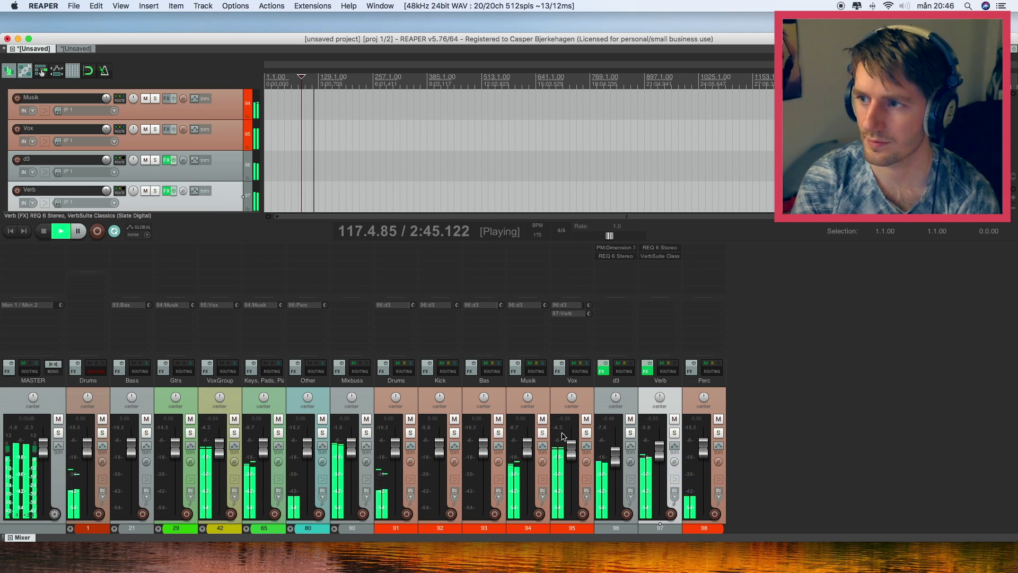
{"action": "left_click", "coordinate": [674, 419]}
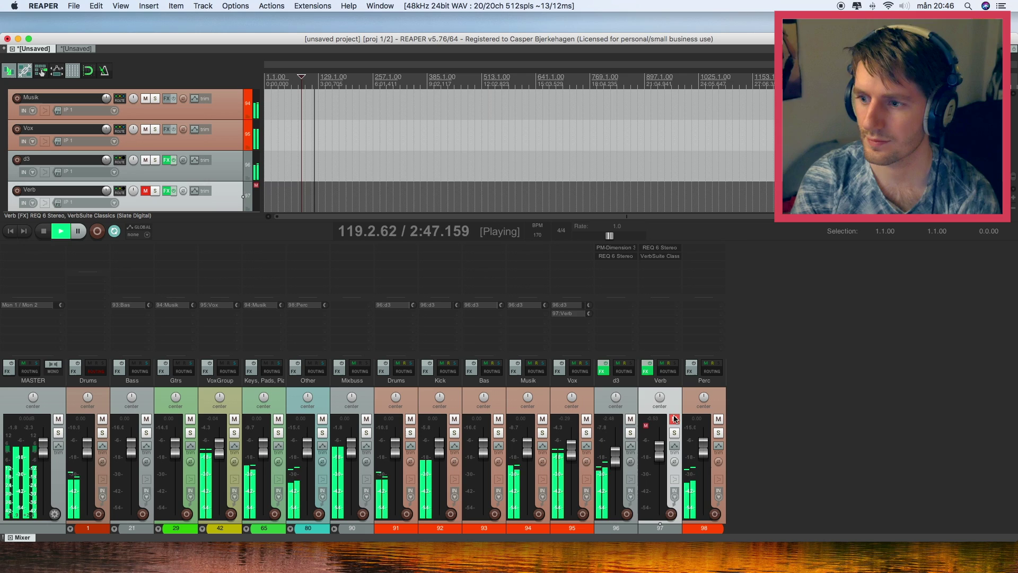
{"action": "left_click", "coordinate": [674, 419]}
{"action": "left_click_drag", "start_coordinate": [660, 454], "coordinate": [660, 460]}
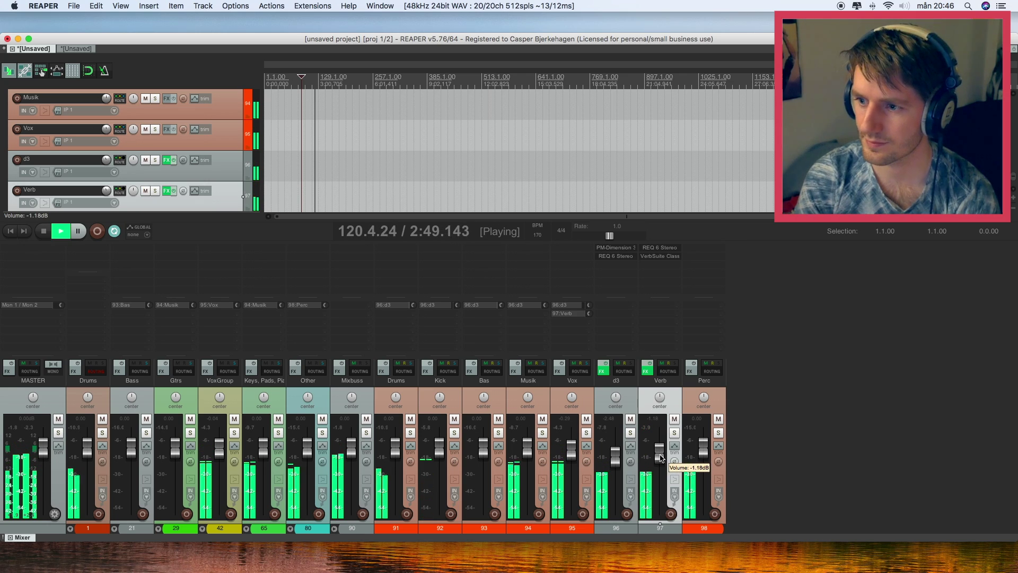
{"action": "left_click", "coordinate": [674, 419]}
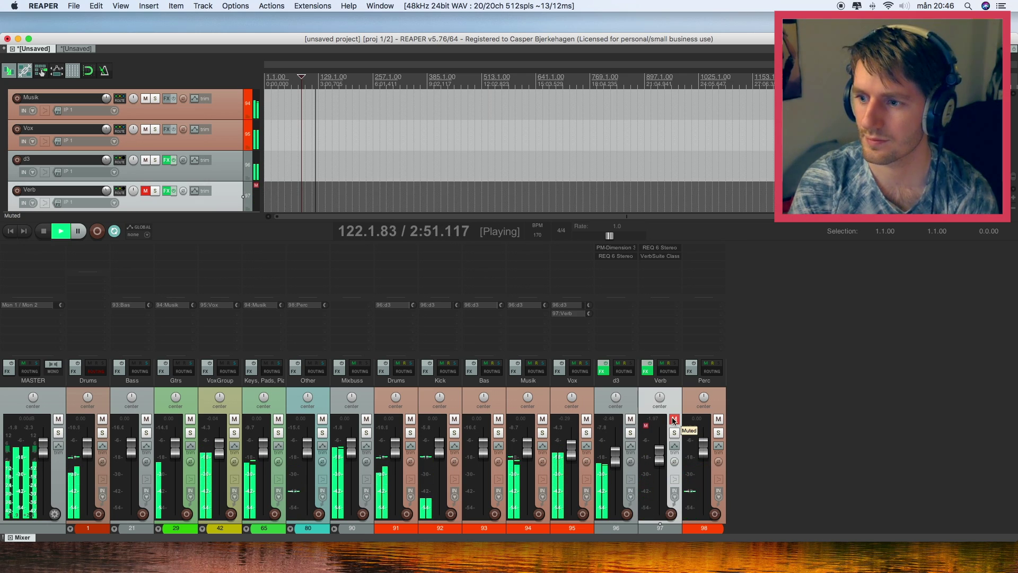
{"action": "left_click", "coordinate": [674, 419]}
{"action": "left_click_drag", "start_coordinate": [660, 457], "coordinate": [660, 461]}
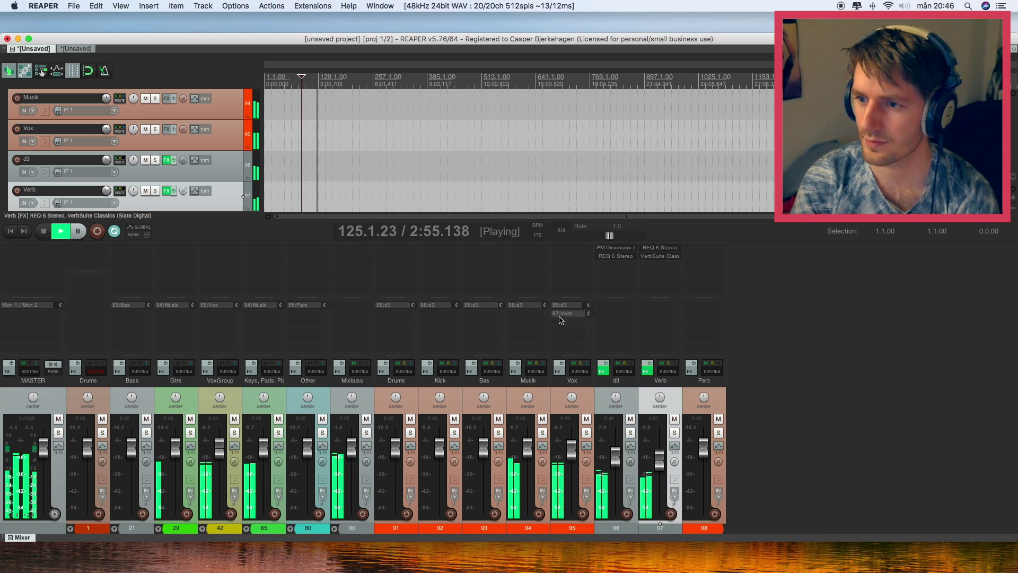
Copy the Verb send to the Musik and Drums buses and turn down both send levels
{"action": "left_click_drag", "start_coordinate": [545, 314], "coordinate": [545, 316]}
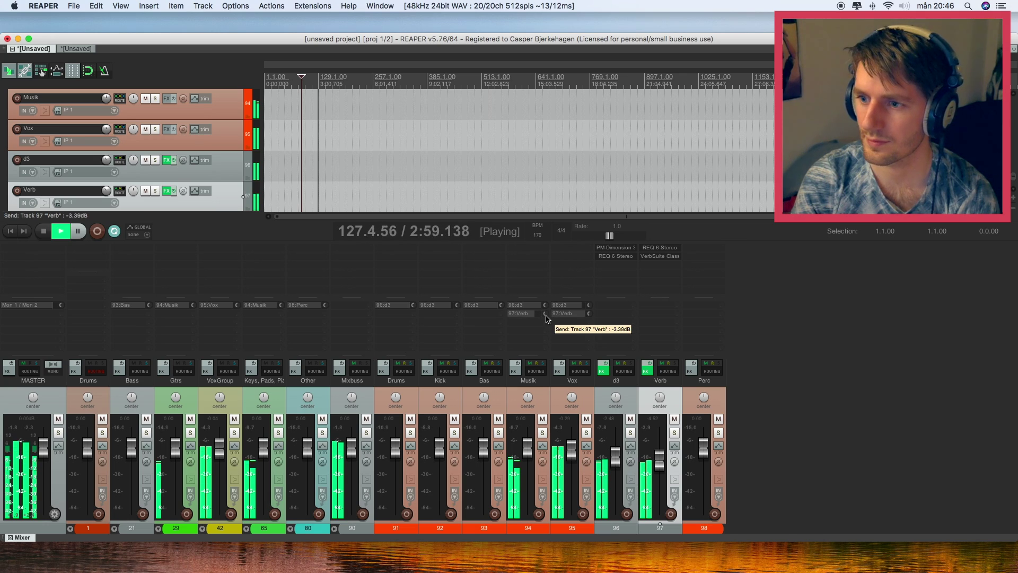
{"action": "left_click_drag", "start_coordinate": [545, 313], "coordinate": [412, 318]}
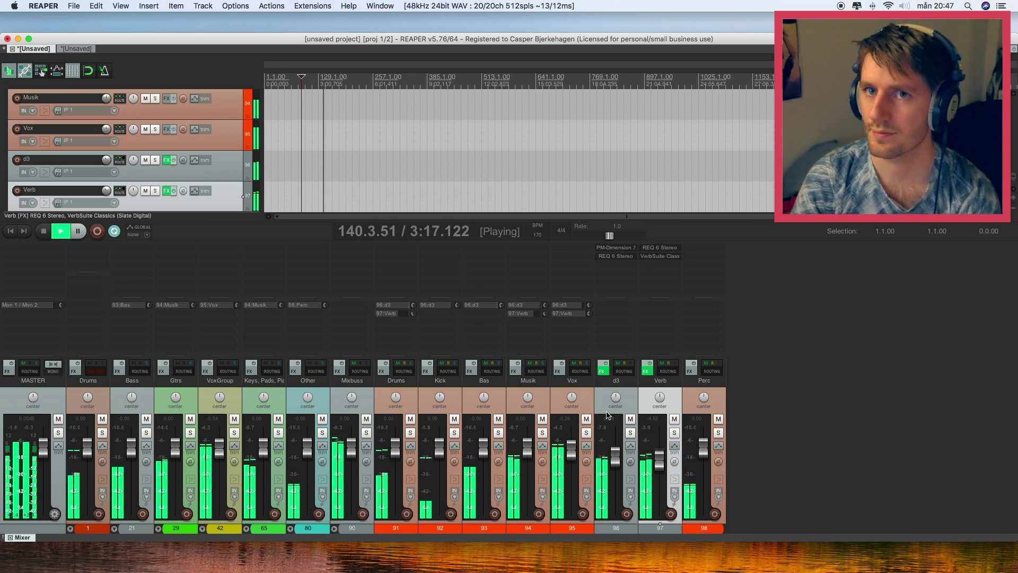
Mute the Vox bus, solo Musik to compare it with d3 and Verb muted, and lower its d3 send
{"action": "left_click", "coordinate": [587, 419]}
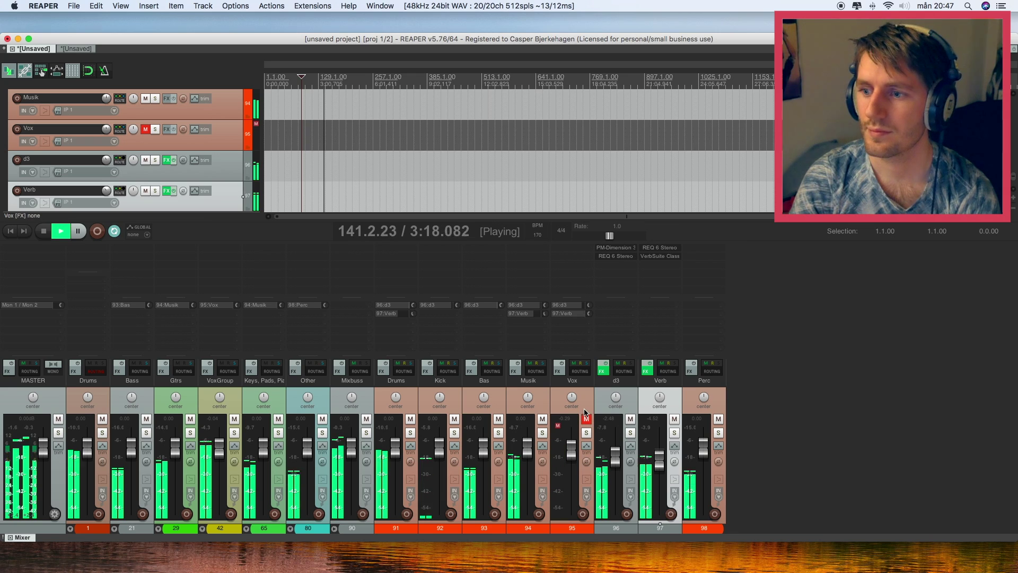
{"action": "left_click", "coordinate": [542, 433]}
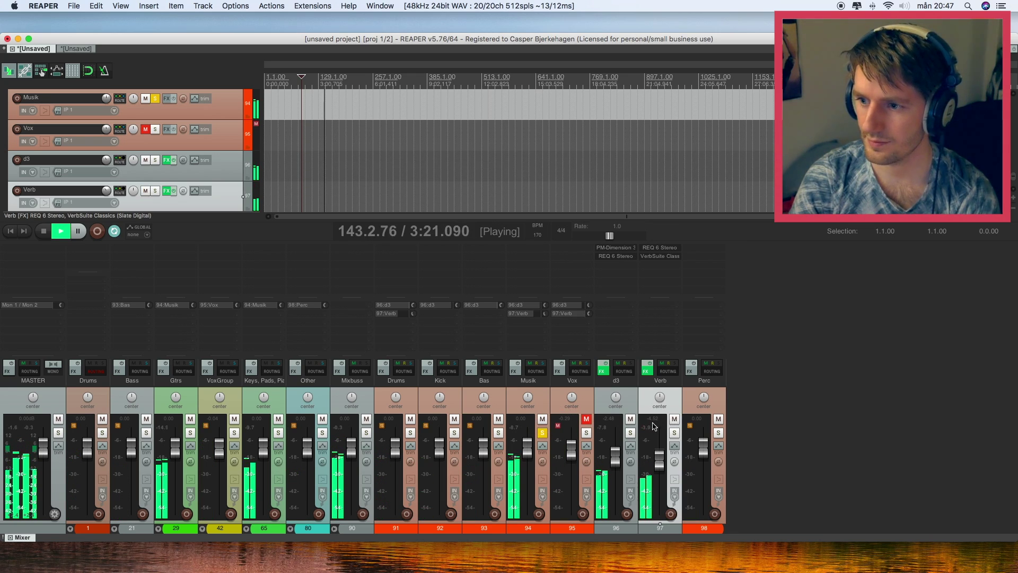
{"action": "left_click", "coordinate": [631, 419]}
{"action": "left_click", "coordinate": [674, 419]}
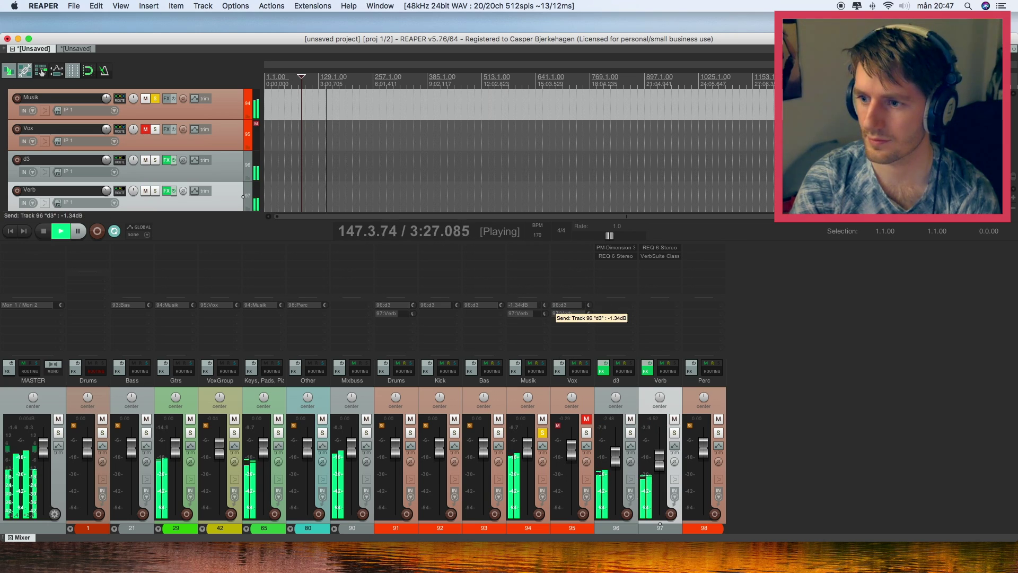
{"action": "left_click", "coordinate": [542, 433]}
Compare the mix with d3 and Verb muted and unmuted, and fine-tune their volumes and Musik's sends
{"action": "left_click", "coordinate": [630, 419]}
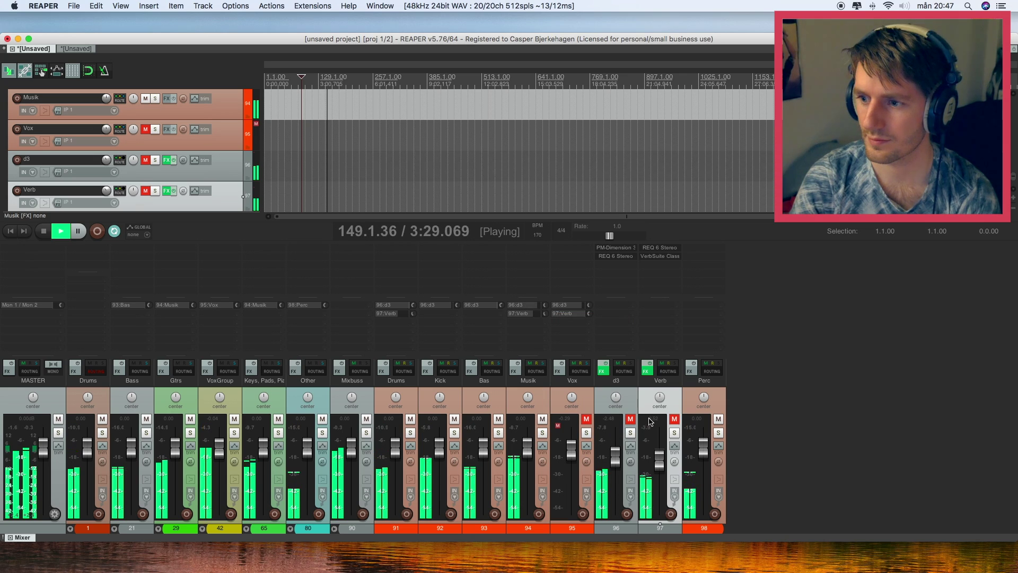
{"action": "left_click", "coordinate": [673, 418]}
{"action": "left_click_drag", "start_coordinate": [670, 422], "coordinate": [631, 420]}
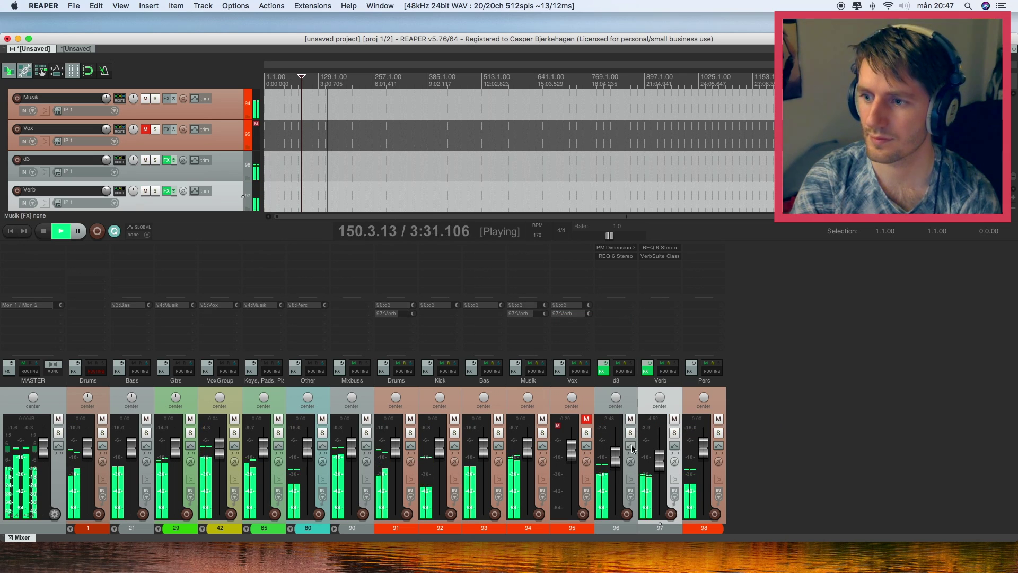
{"action": "left_click_drag", "start_coordinate": [616, 462], "coordinate": [659, 457]}
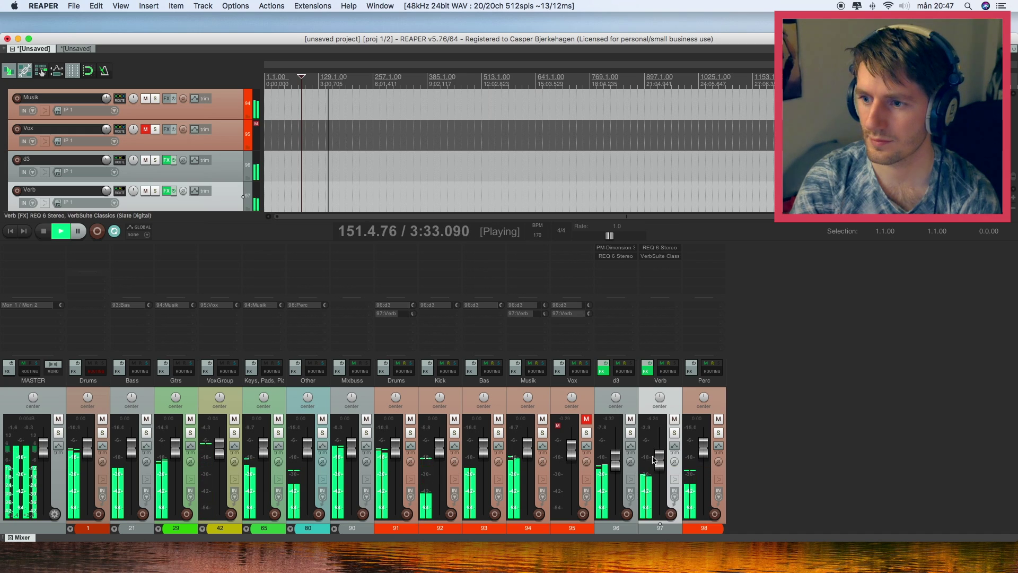
{"action": "left_click_drag", "start_coordinate": [540, 313], "coordinate": [534, 305]}
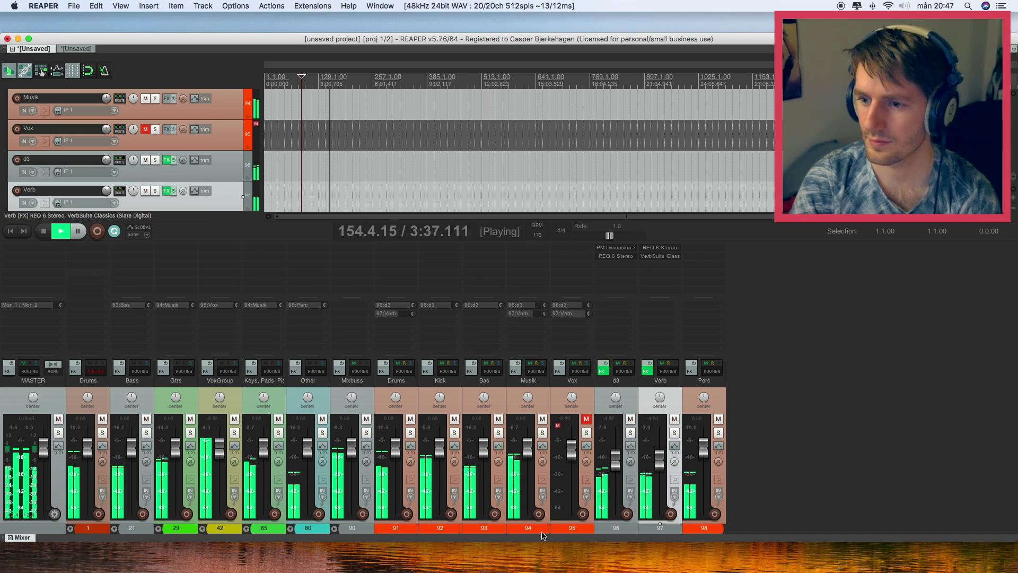
Solo the Keys, Pads group, expand it, and listen to b3_ and b3 double soloed together within it
{"action": "left_click", "coordinate": [279, 433]}
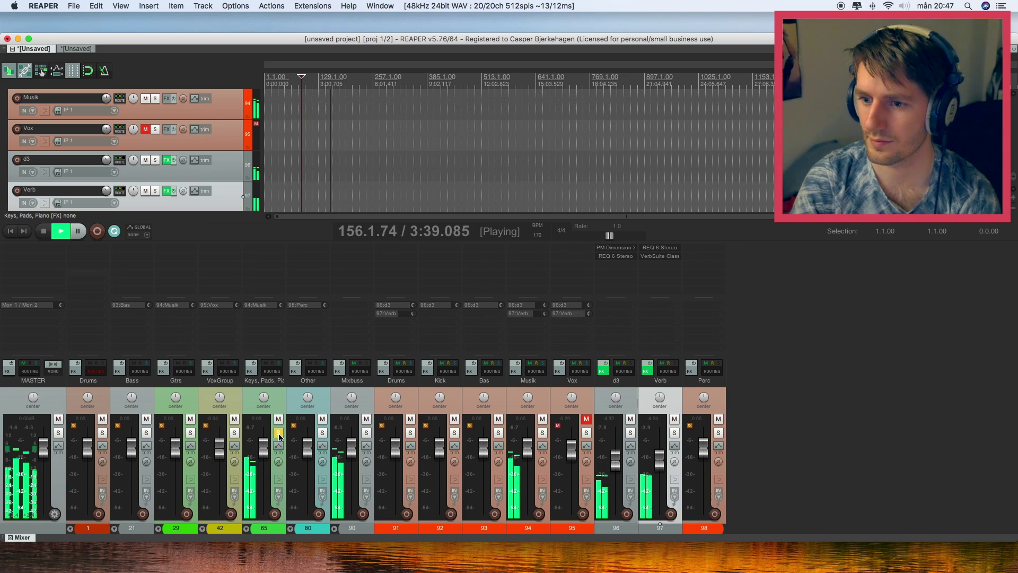
{"action": "left_click", "coordinate": [247, 528]}
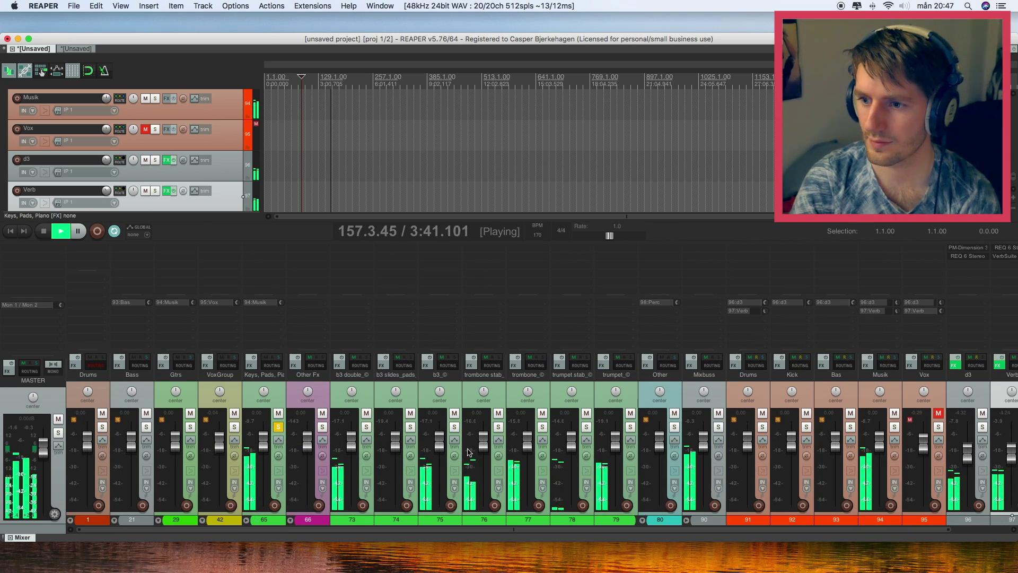
{"action": "left_click", "coordinate": [455, 427]}
{"action": "left_click", "coordinate": [366, 429]}
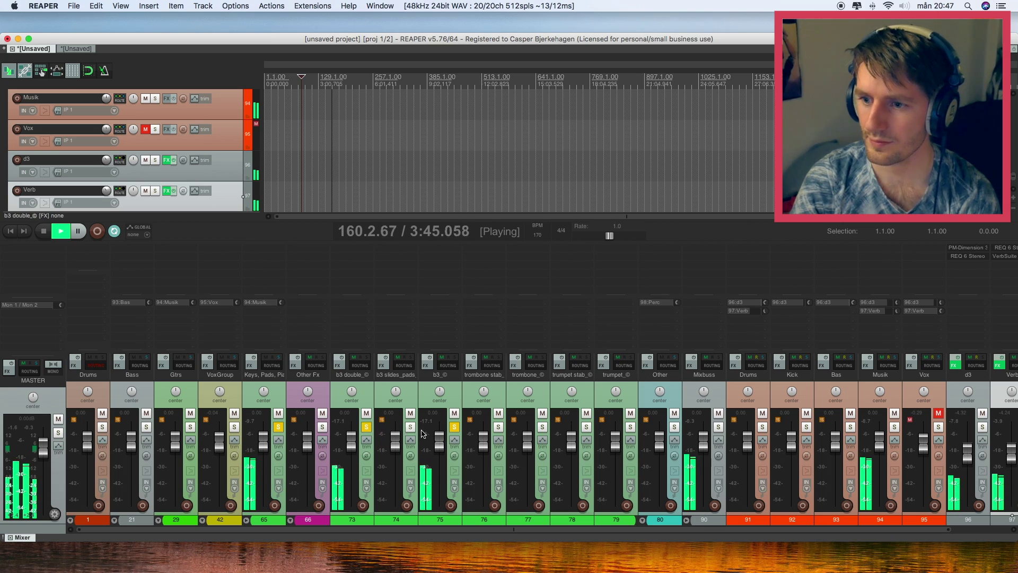
{"action": "left_click", "coordinate": [455, 426]}
{"action": "left_click", "coordinate": [366, 426]}
Reorder b3_ to sit before b3 double and compare the group with both tracks muted and unmuted
{"action": "left_click_drag", "start_coordinate": [448, 392], "coordinate": [360, 403]}
{"action": "left_click", "coordinate": [366, 412]}
{"action": "left_click", "coordinate": [410, 413]}
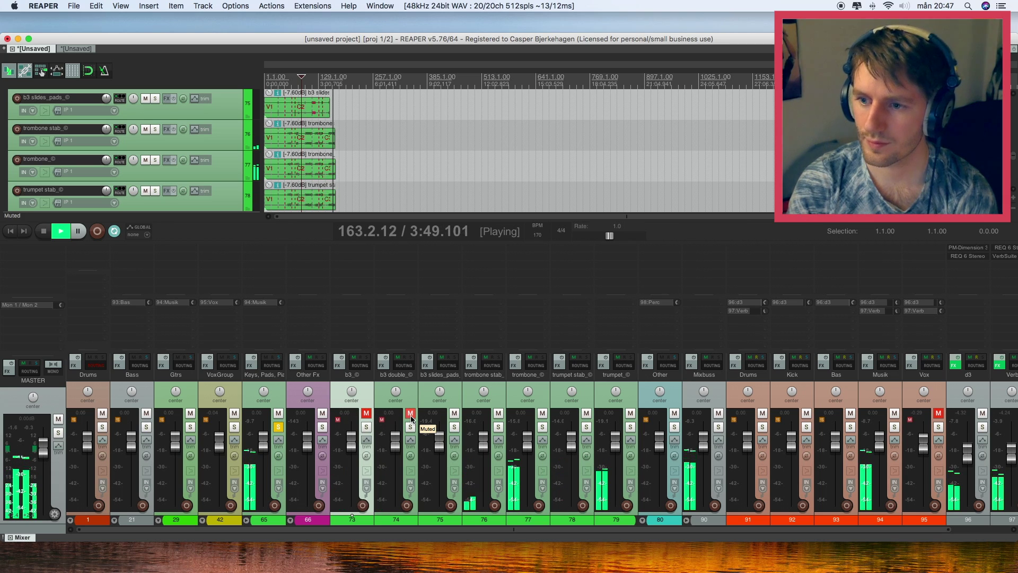
{"action": "left_click", "coordinate": [410, 413]}
{"action": "left_click", "coordinate": [367, 412]}
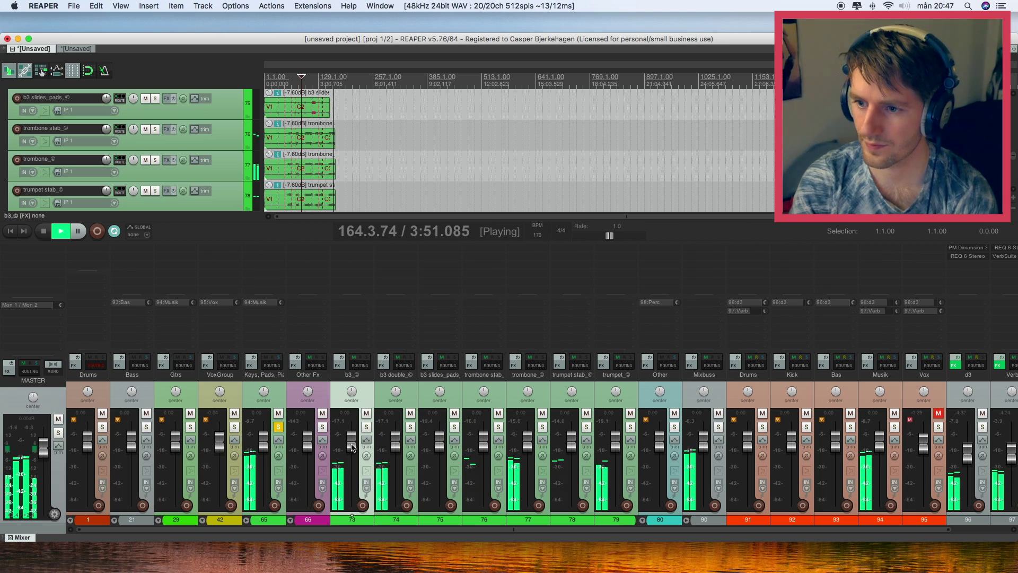
Pan b3_ 100% left and b3 double 100% right, and lower both volumes slightly
{"action": "left_click_drag", "start_coordinate": [352, 447], "coordinate": [353, 456]}
{"action": "left_click_drag", "start_coordinate": [395, 394], "coordinate": [352, 402]}
{"action": "left_click_drag", "start_coordinate": [352, 450], "coordinate": [399, 453]}
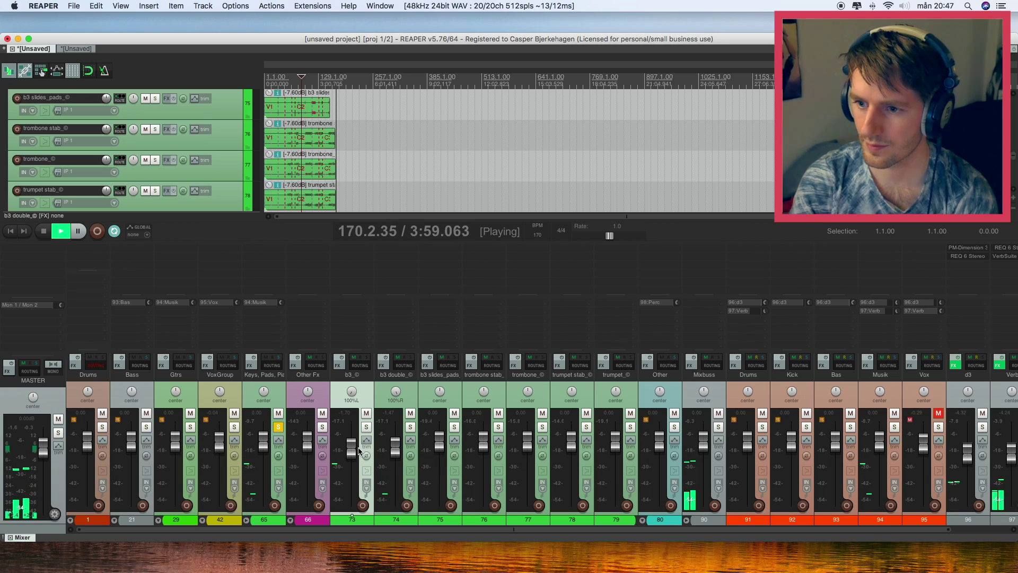
{"action": "scroll", "coordinate": [348, 449], "scroll_direction": "down", "scroll_amount": 1}
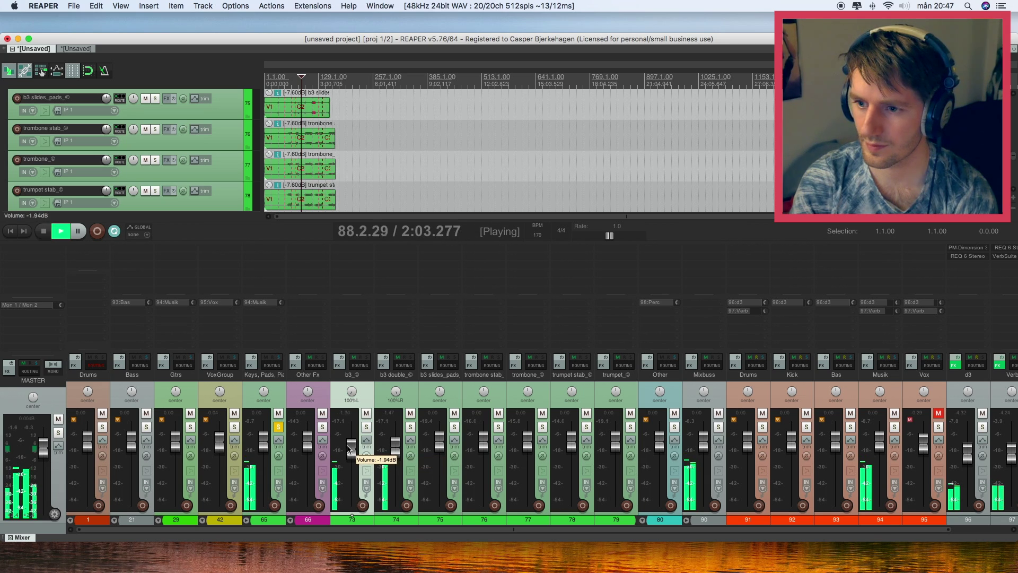
Briefly solo b3 slides_pads and the brass tracks, and clear all solos to hear the full mix
{"action": "left_click", "coordinate": [454, 427]}
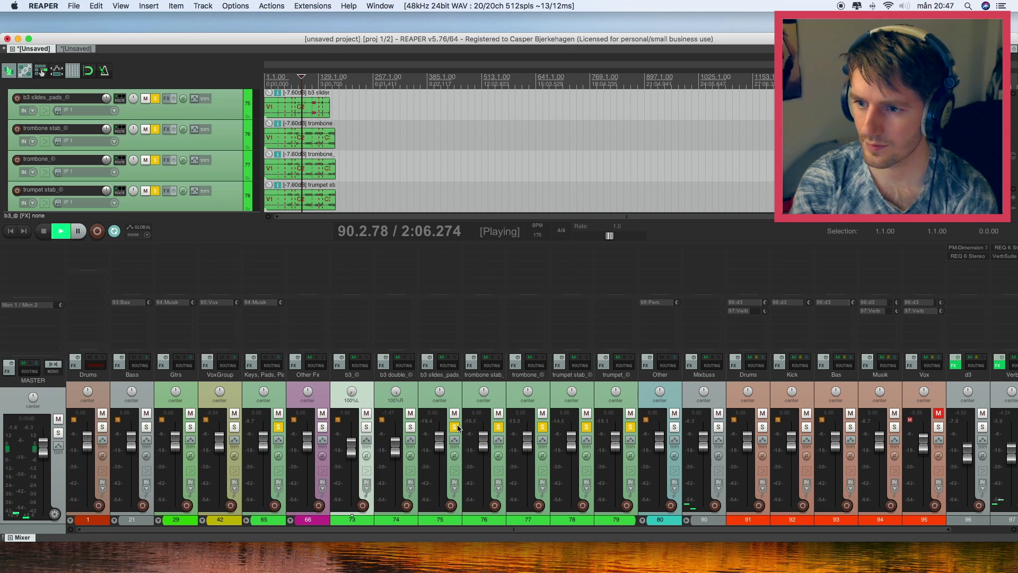
{"action": "left_click_drag", "start_coordinate": [410, 427], "coordinate": [366, 427]}
{"action": "left_click", "coordinate": [279, 427], "text": "super"}
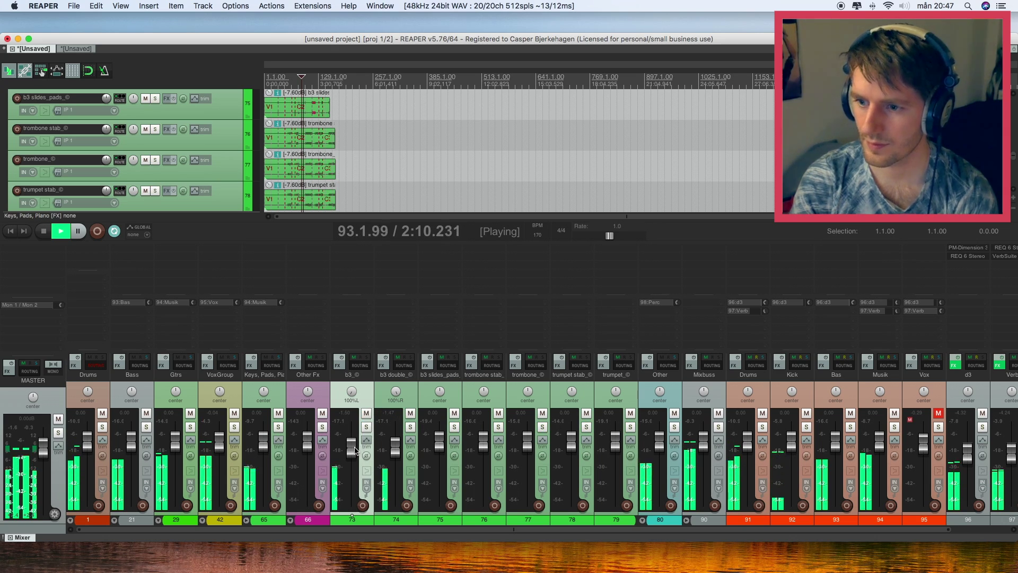
Narrow the opposing pans of b3_ and b3 double, and fine-tune the volumes of the three b3 tracks
{"action": "scroll", "coordinate": [354, 448], "scroll_direction": "up", "scroll_amount": 4}
{"action": "left_click_drag", "start_coordinate": [396, 447], "coordinate": [355, 448]}
{"action": "left_click_drag", "start_coordinate": [354, 397], "coordinate": [355, 392]}
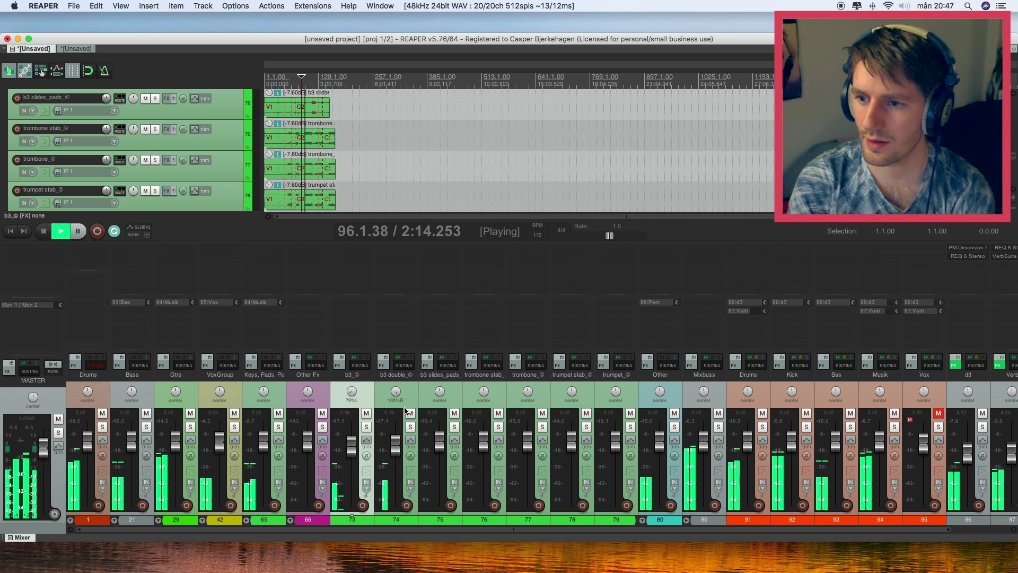
{"action": "left_click_drag", "start_coordinate": [396, 445], "coordinate": [396, 448]}
{"action": "left_click_drag", "start_coordinate": [397, 396], "coordinate": [398, 393]}
{"action": "left_click_drag", "start_coordinate": [439, 436], "coordinate": [439, 446]}
Pan trombone_ 100% left and trumpet_ partly right, checking each track soloed and raising their volumes slightly
{"action": "left_click", "coordinate": [542, 427]}
{"action": "left_click", "coordinate": [542, 427]}
{"action": "left_click", "coordinate": [631, 427]}
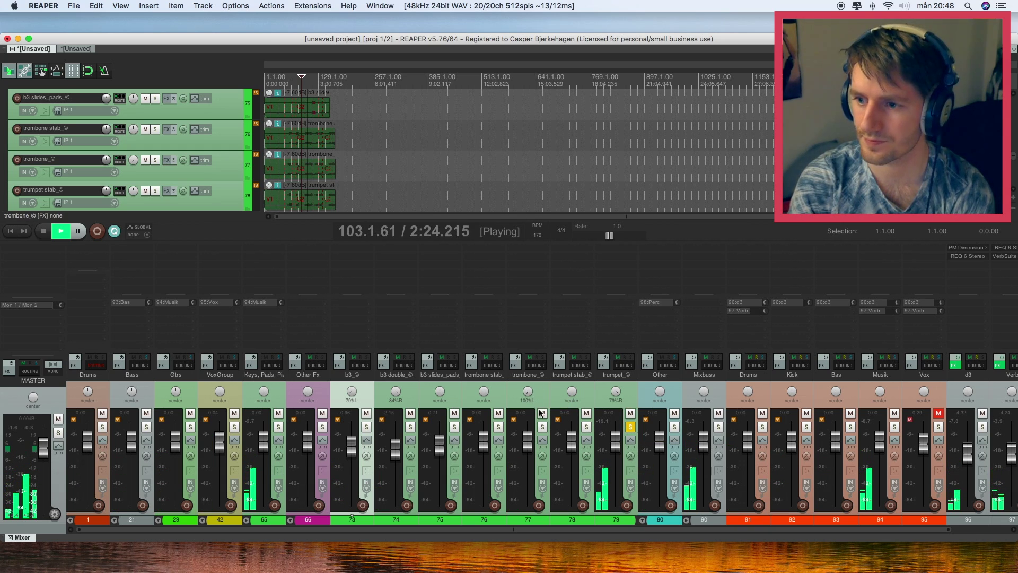
{"action": "left_click", "coordinate": [543, 426]}
{"action": "left_click", "coordinate": [542, 427]}
{"action": "left_click", "coordinate": [629, 427]}
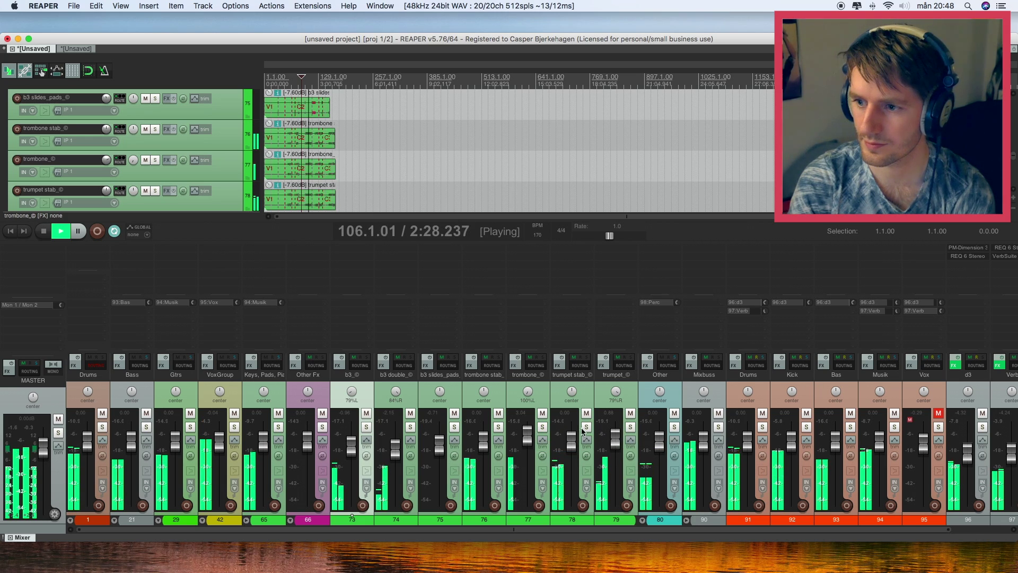
Reorder trumpet stab to sit before trombone_, and pan trombone stab left and trumpet stab 20% right
{"action": "left_click_drag", "start_coordinate": [583, 390], "coordinate": [528, 373]}
{"action": "left_click_drag", "start_coordinate": [527, 441], "coordinate": [482, 437]}
{"action": "left_click_drag", "start_coordinate": [527, 391], "coordinate": [489, 392]}
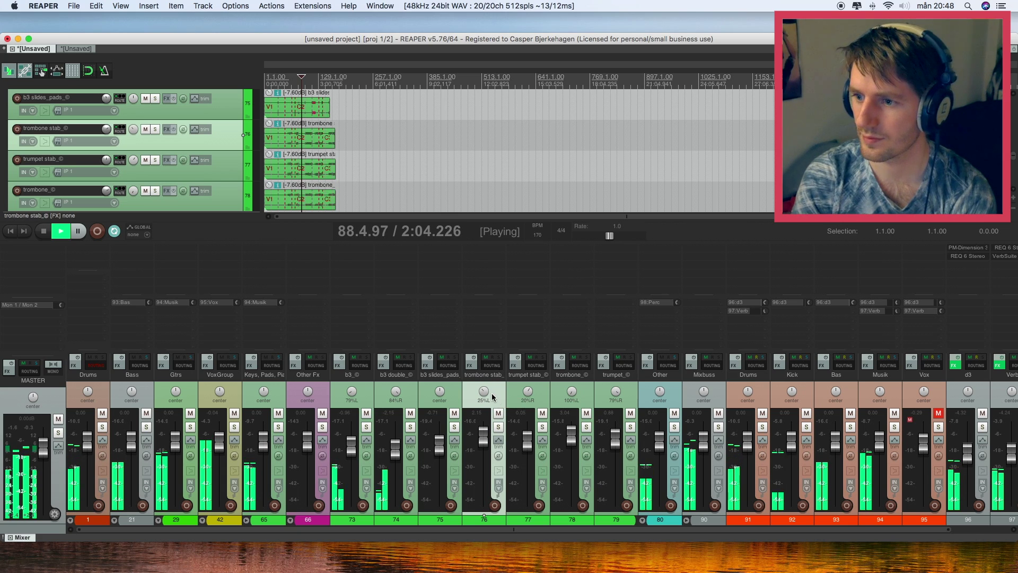
Bring the sustained brass closer to the center, with trombone_ at 24% left and trumpet_ at 8% right
{"action": "double_click", "coordinate": [579, 394]}
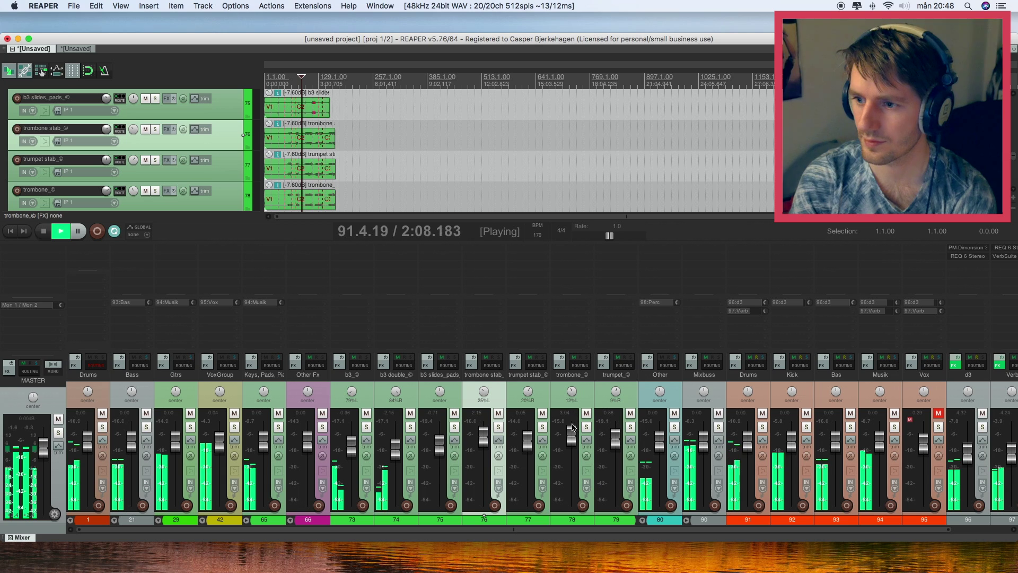
{"action": "left_click", "coordinate": [584, 396]}
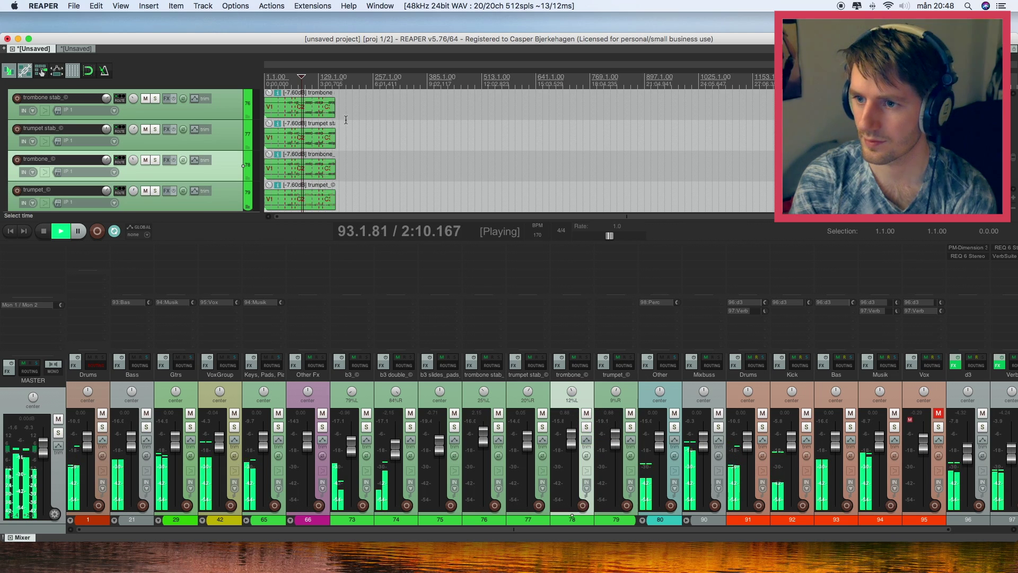
{"action": "scroll", "coordinate": [383, 157], "scroll_direction": "up", "scroll_amount": 2}
{"action": "scroll", "coordinate": [383, 157], "scroll_direction": "up", "scroll_amount": 2}
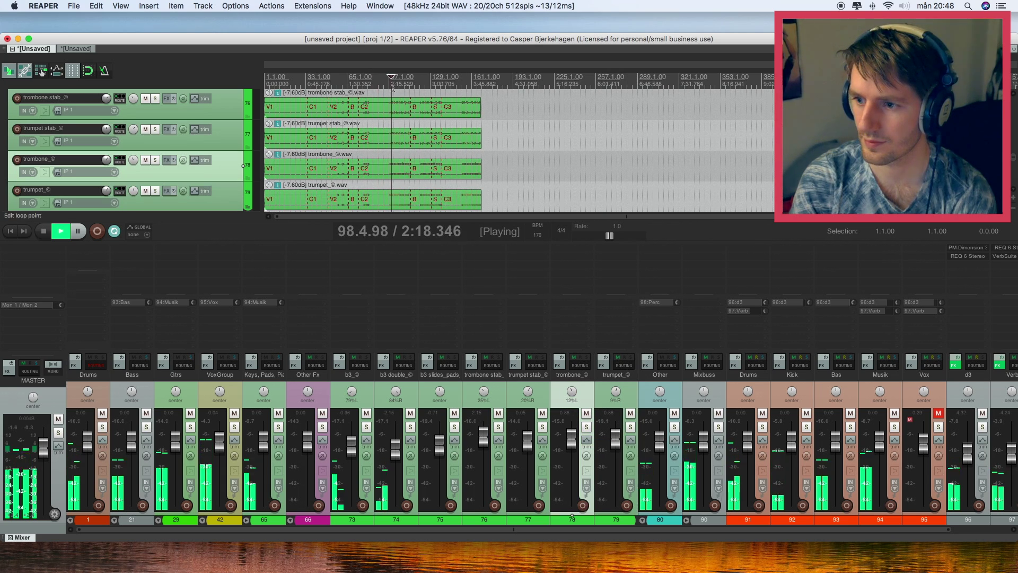
{"action": "left_click_drag", "start_coordinate": [572, 444], "coordinate": [574, 447]}
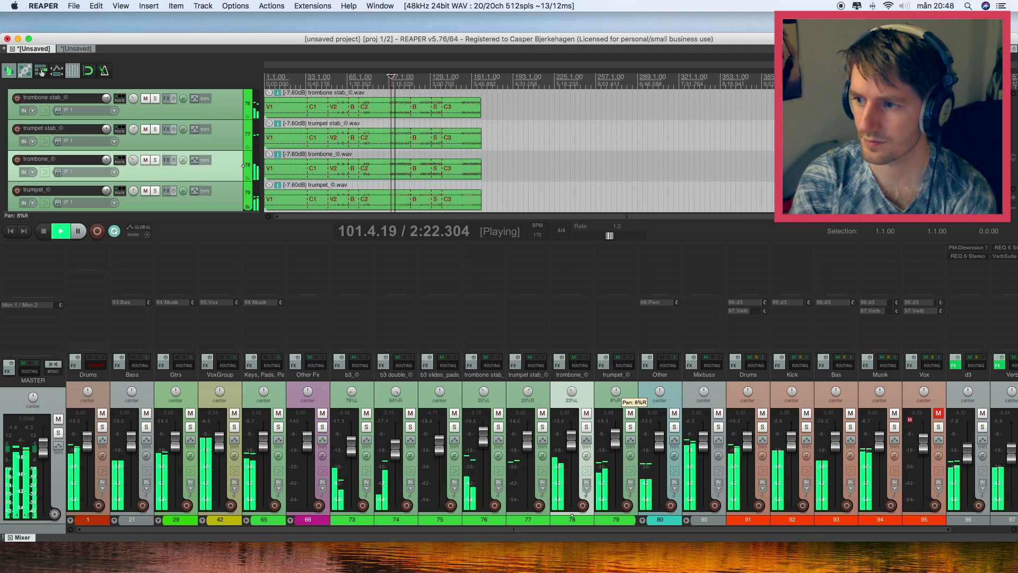
{"action": "left_click_drag", "start_coordinate": [571, 391], "coordinate": [571, 393]}
Solo the four brass tracks together, fine-tune trombone stab's pan, and clear their solos
{"action": "left_click", "coordinate": [586, 427]}
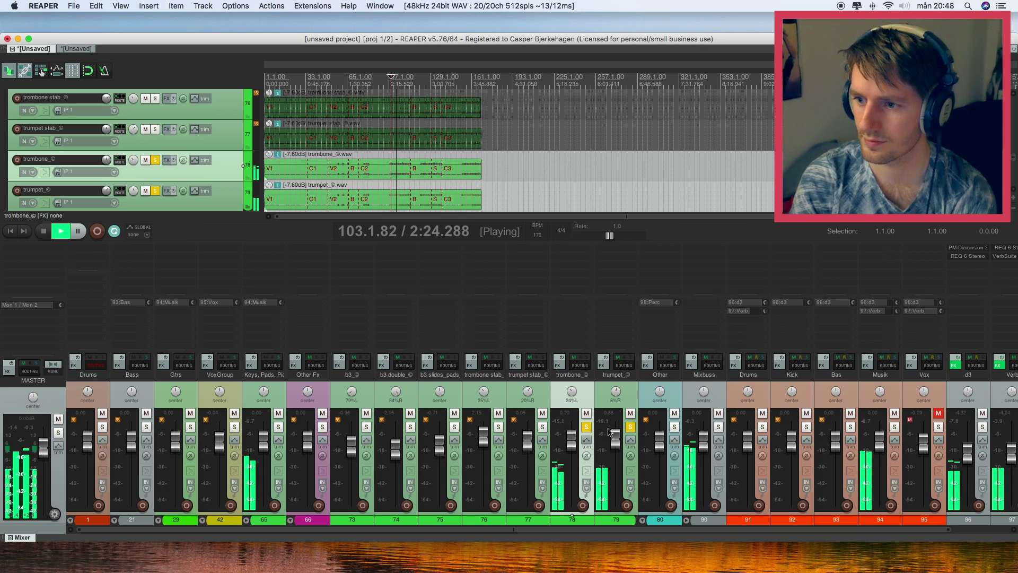
{"action": "left_click_drag", "start_coordinate": [543, 427], "coordinate": [499, 428]}
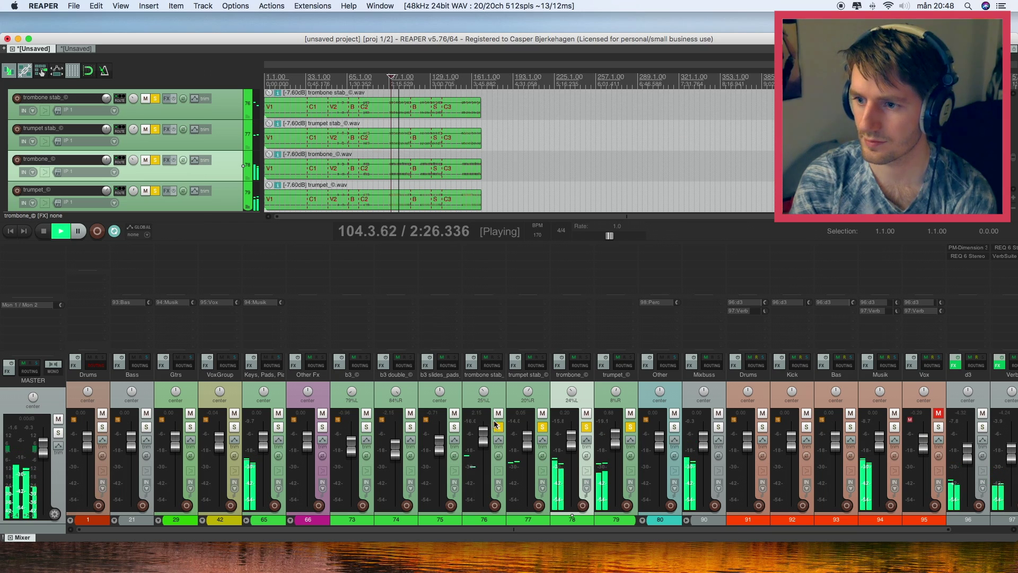
{"action": "left_click", "coordinate": [494, 389]}
{"action": "left_click", "coordinate": [508, 390]}
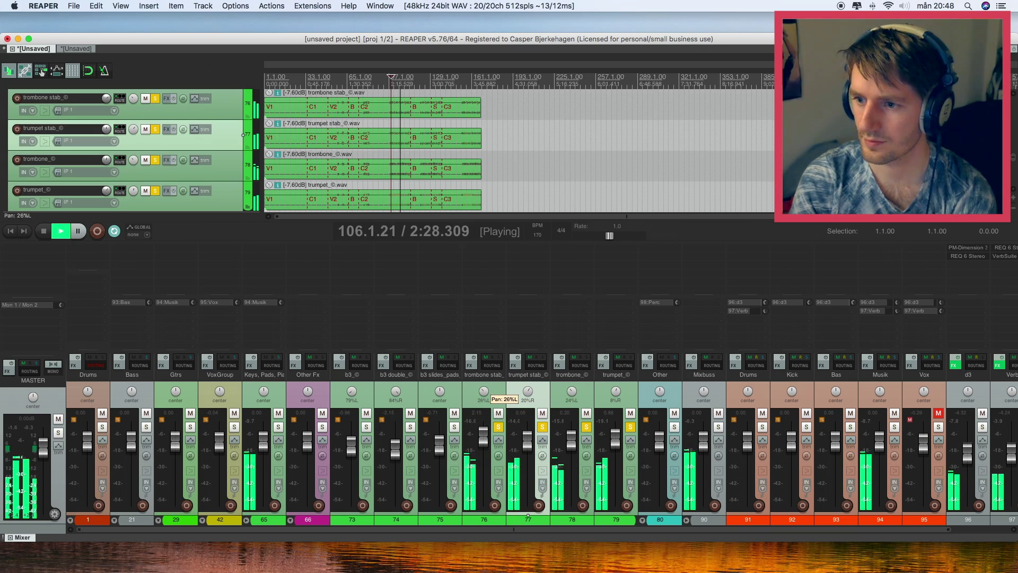
{"action": "left_click_drag", "start_coordinate": [484, 391], "coordinate": [484, 394]}
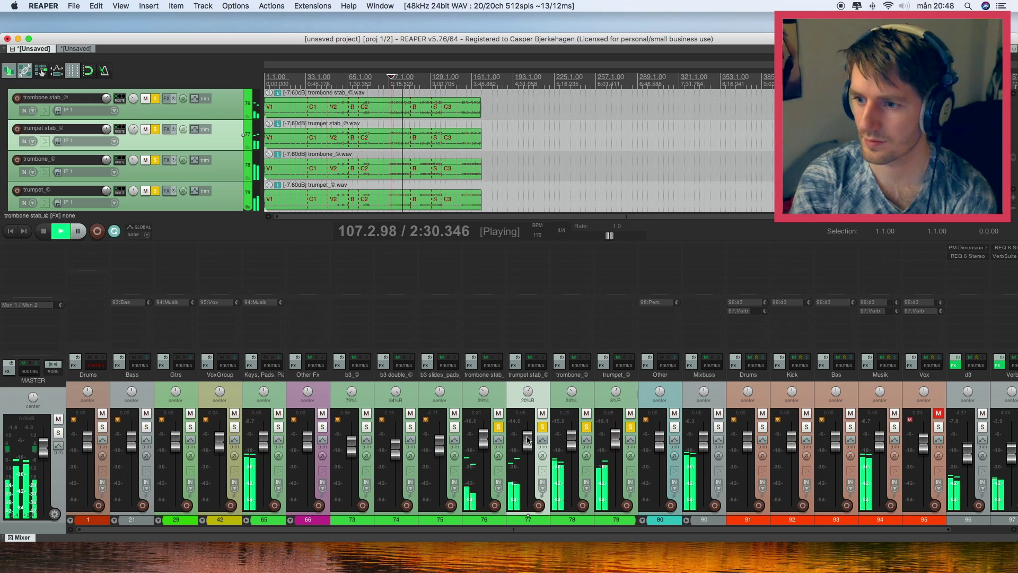
{"action": "left_click_drag", "start_coordinate": [498, 427], "coordinate": [630, 427]}
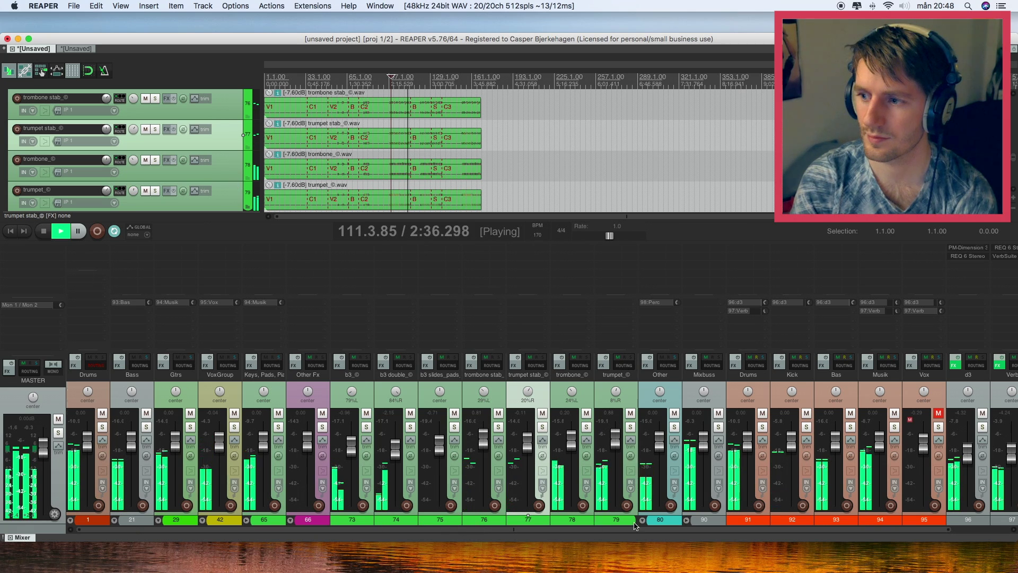
Solo d3 and Verb to check the effects, and nudge the Verb volume in the full mix
{"action": "scroll", "coordinate": [479, 530], "scroll_direction": "right", "scroll_amount": 2}
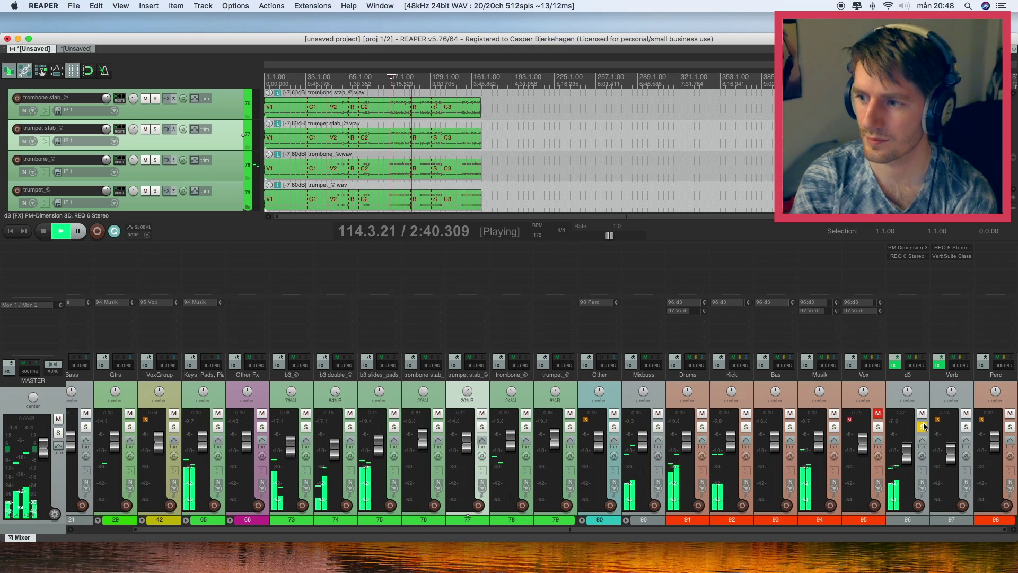
{"action": "left_click", "coordinate": [966, 427]}
{"action": "left_click", "coordinate": [966, 427]}
{"action": "scroll", "coordinate": [908, 464], "scroll_direction": "down", "scroll_amount": 1}
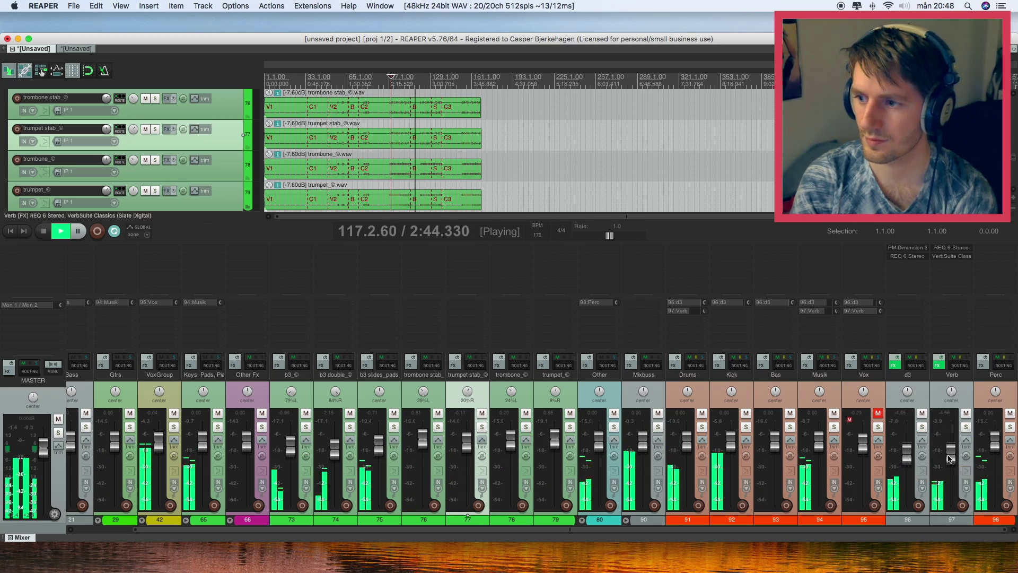
Copy the Drums bus's Verb send to the Kick bus and fine-tune the Verb send level to -8.35 dB, checking Kick and Musik soloed
{"action": "left_click", "coordinate": [746, 428]}
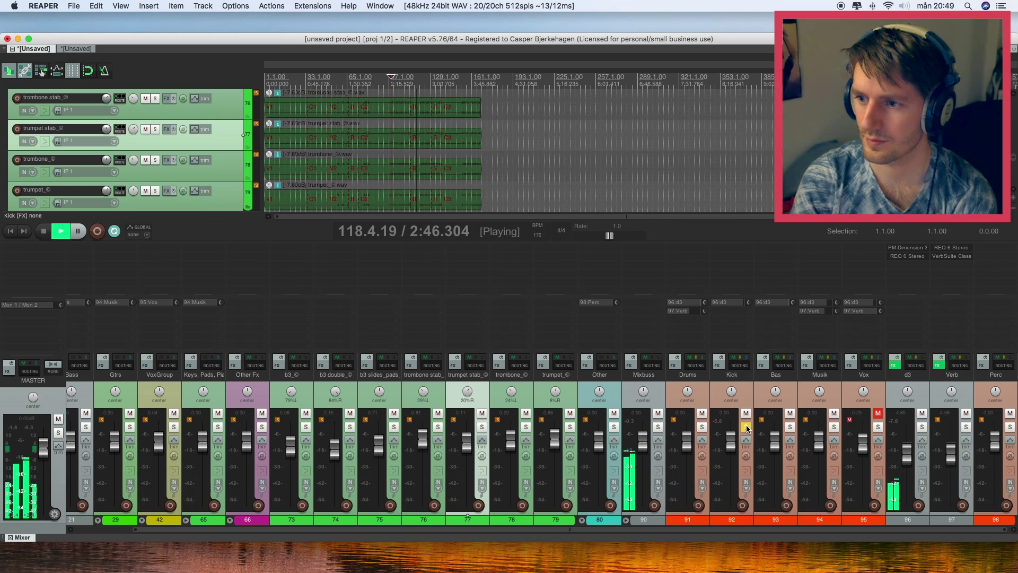
{"action": "left_click_drag", "start_coordinate": [710, 316], "coordinate": [746, 312]}
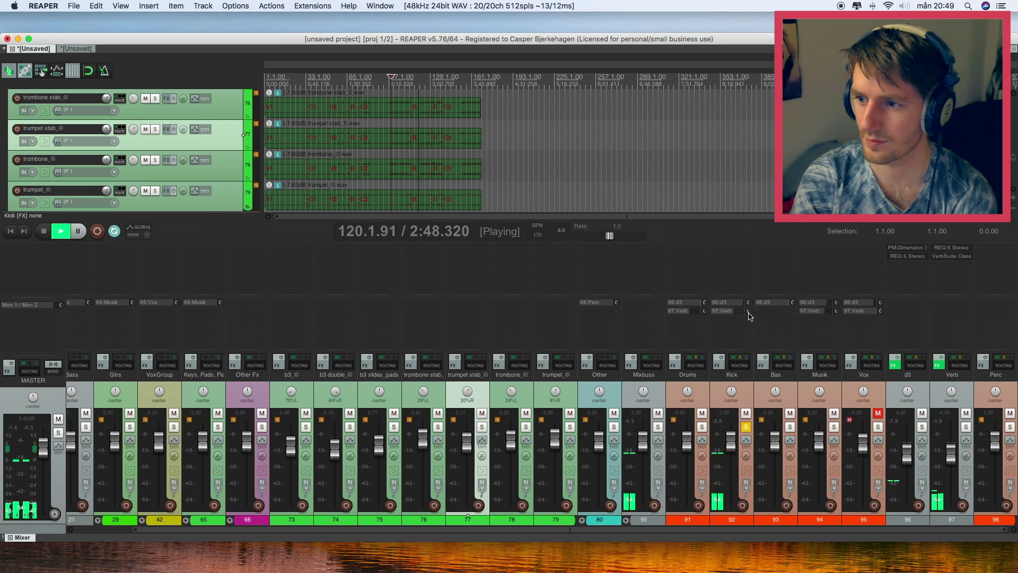
{"action": "left_click", "coordinate": [746, 428]}
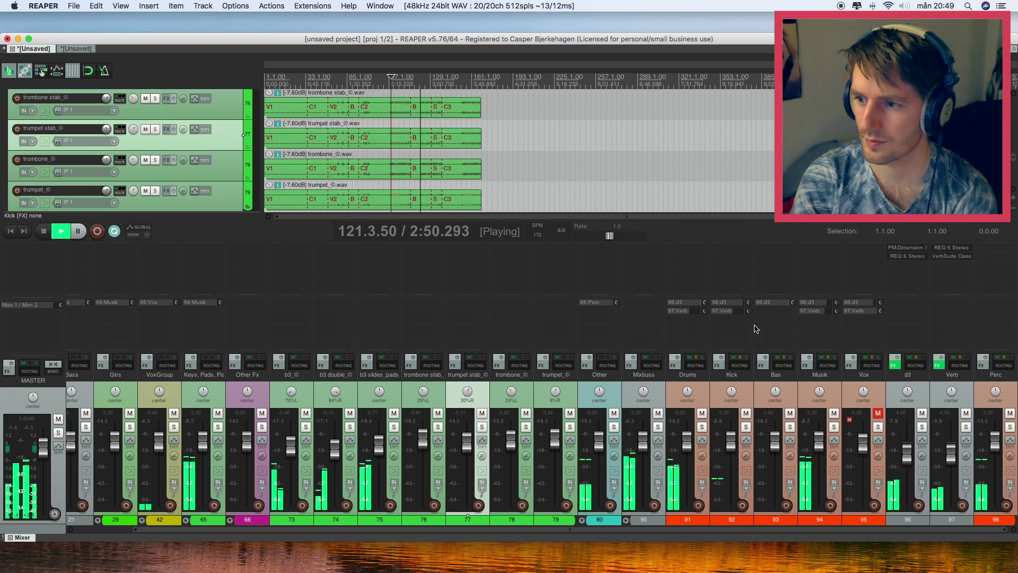
{"action": "left_click_drag", "start_coordinate": [748, 311], "coordinate": [748, 313]}
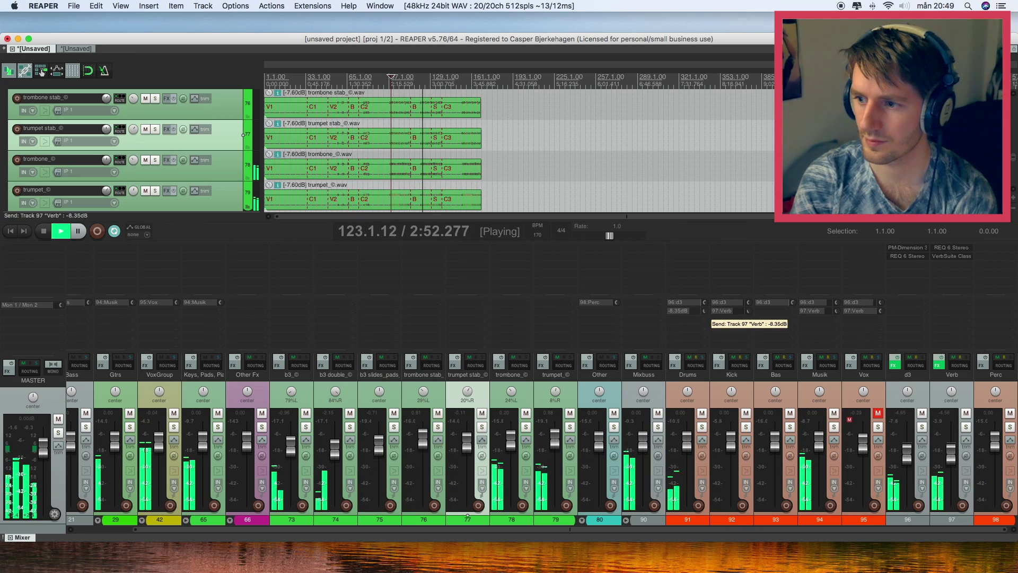
{"action": "left_click", "coordinate": [834, 427]}
{"action": "left_click", "coordinate": [835, 428]}
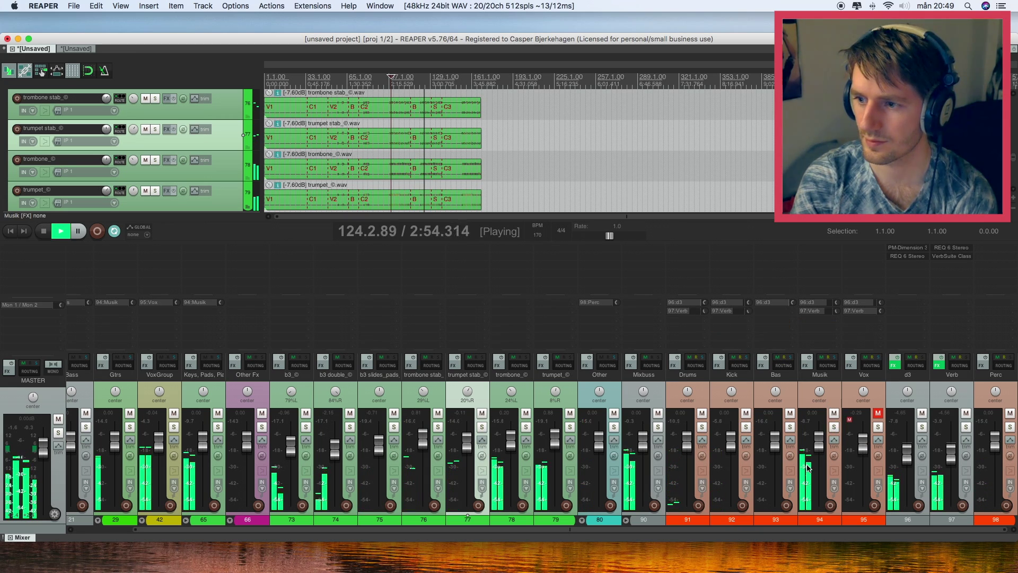
Collapse the Keys, Pads group and expand Gtrs to check the panning of the guitar tracks
{"action": "left_click_drag", "start_coordinate": [762, 529], "coordinate": [675, 532]}
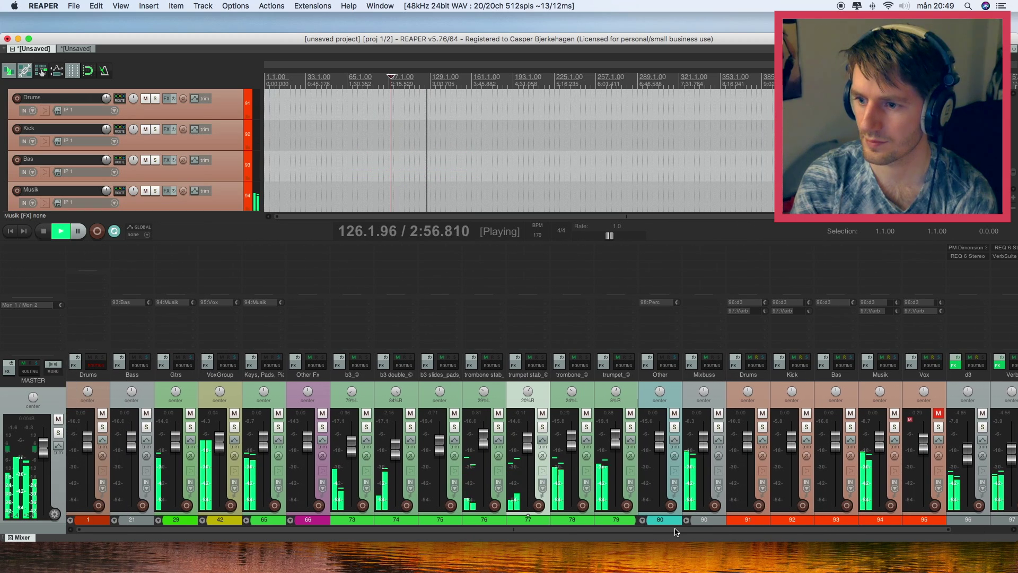
{"action": "left_click", "coordinate": [246, 519]}
{"action": "left_click", "coordinate": [159, 528]}
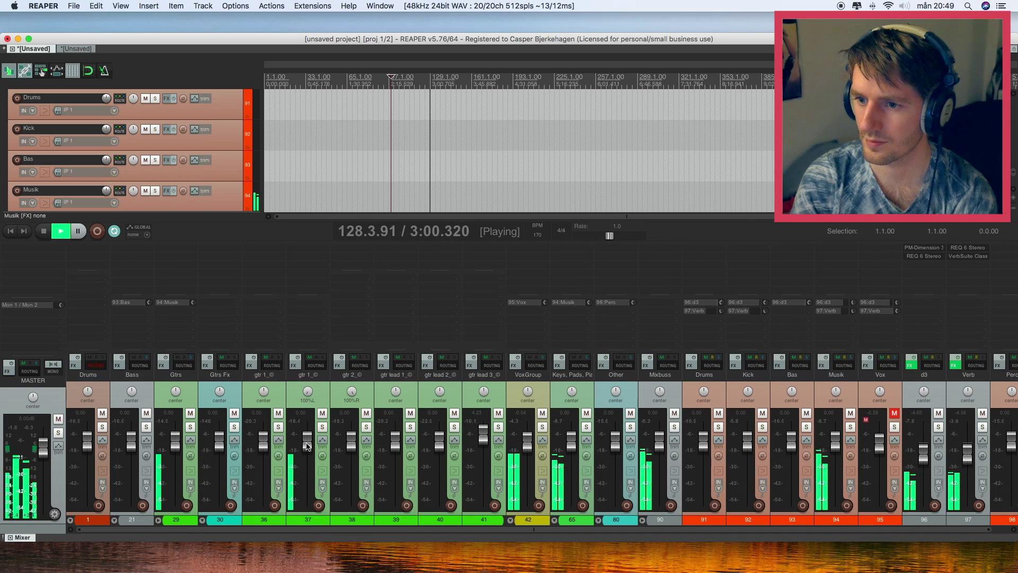
{"action": "left_click", "coordinate": [316, 393]}
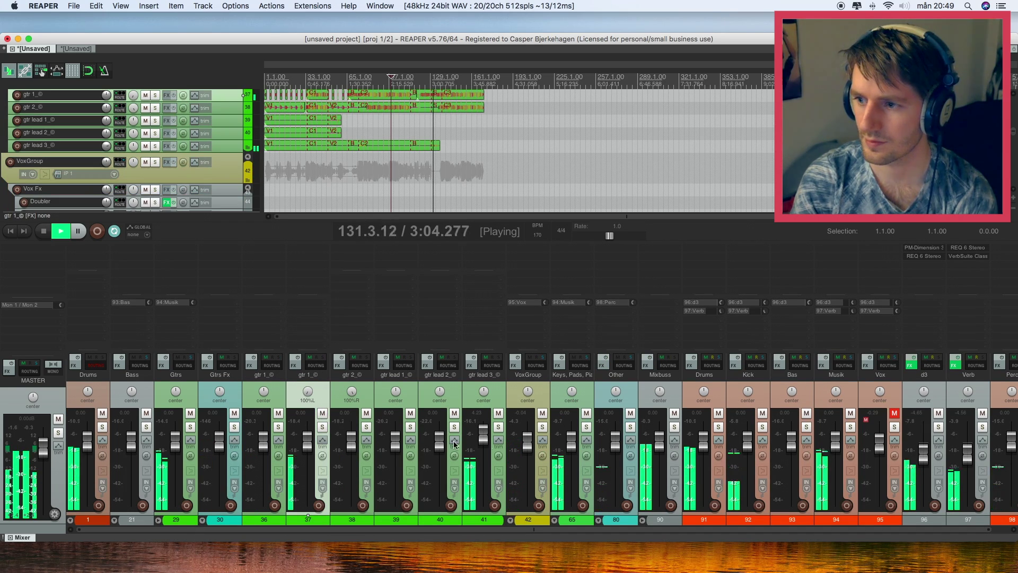
Unmute the Vox bus, collapse the Gtrs group, and select VoxGroup
{"action": "left_click", "coordinate": [894, 413]}
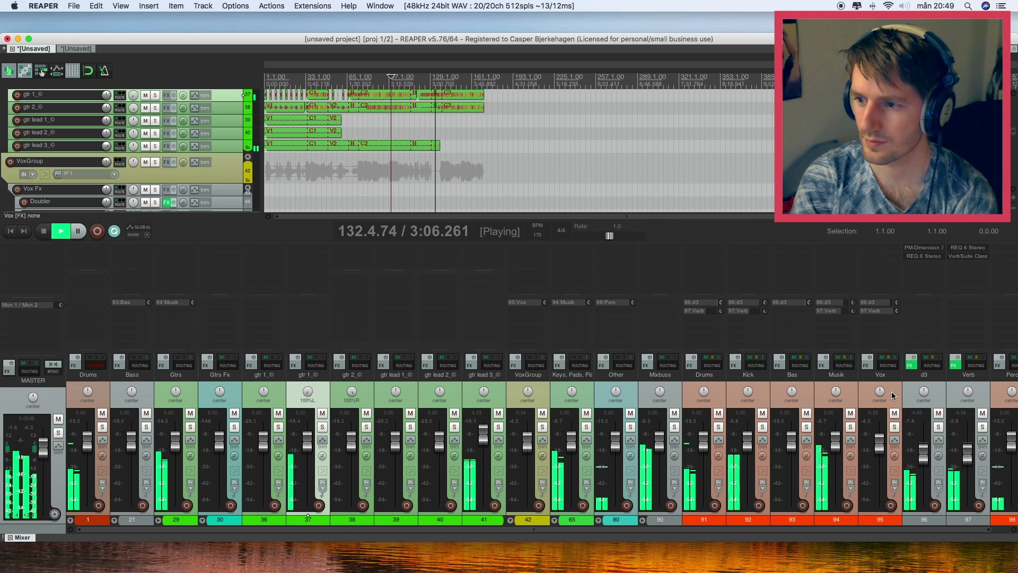
{"action": "left_click", "coordinate": [880, 395]}
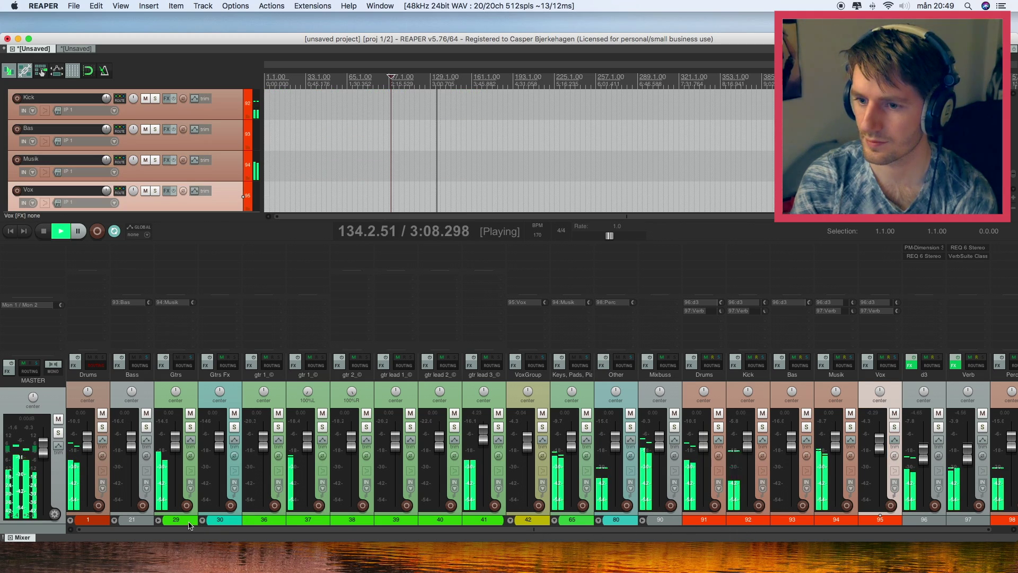
{"action": "left_click", "coordinate": [158, 520]}
{"action": "left_click", "coordinate": [203, 510]}
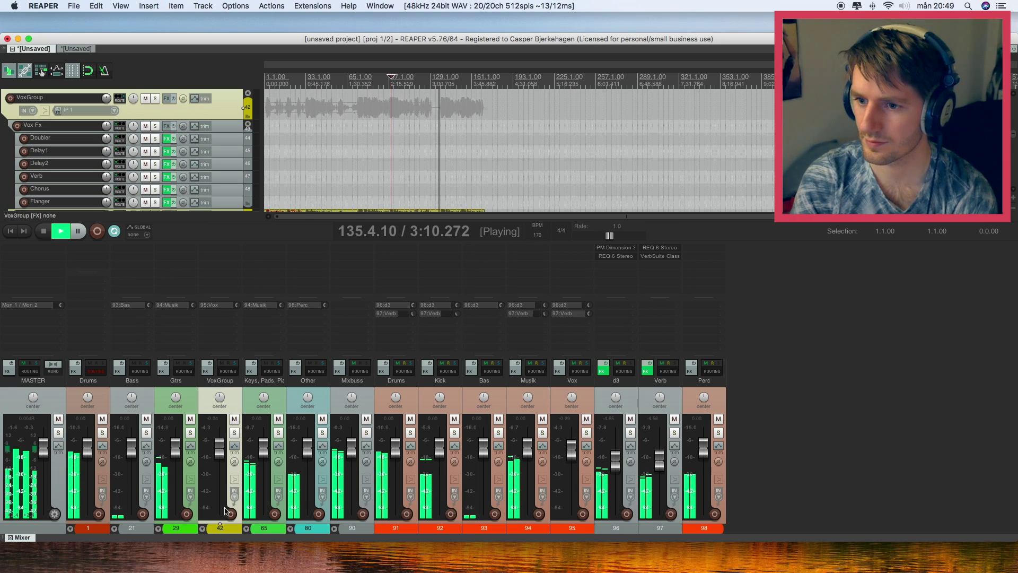
Expand VoxGroup and pan BV 1 tuned to 100% left and BV 2 tuned to 100% right, checking both soloed
{"action": "left_click", "coordinate": [202, 528]}
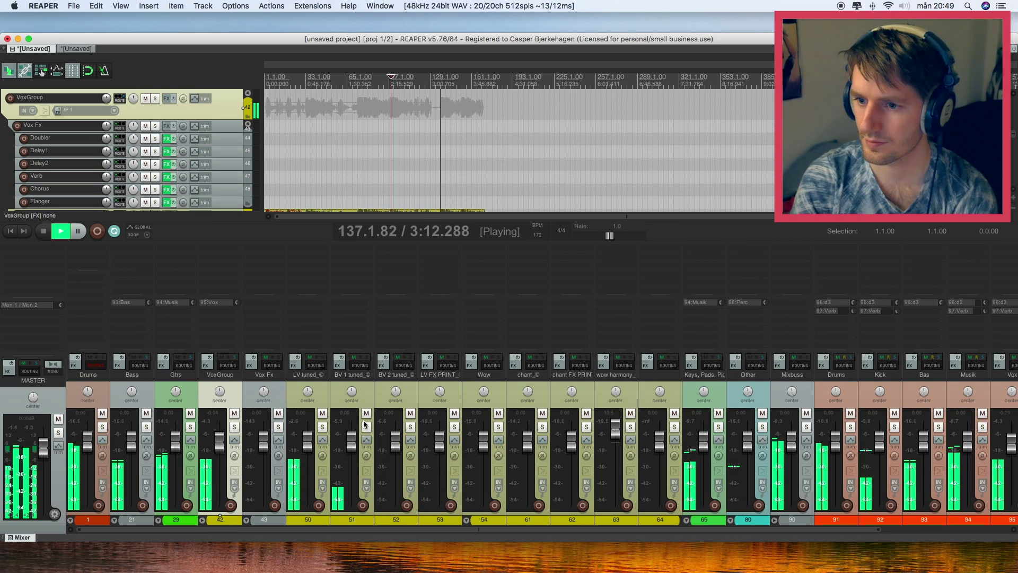
{"action": "left_click", "coordinate": [324, 396]}
{"action": "left_click", "coordinate": [365, 426]}
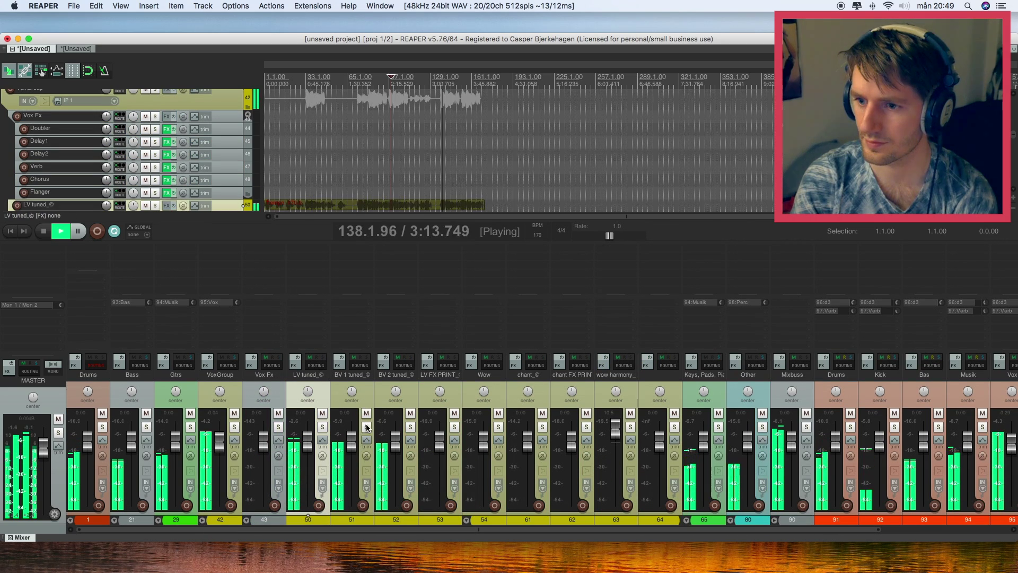
{"action": "left_click", "coordinate": [410, 426]}
{"action": "left_click_drag", "start_coordinate": [398, 394], "coordinate": [391, 376]}
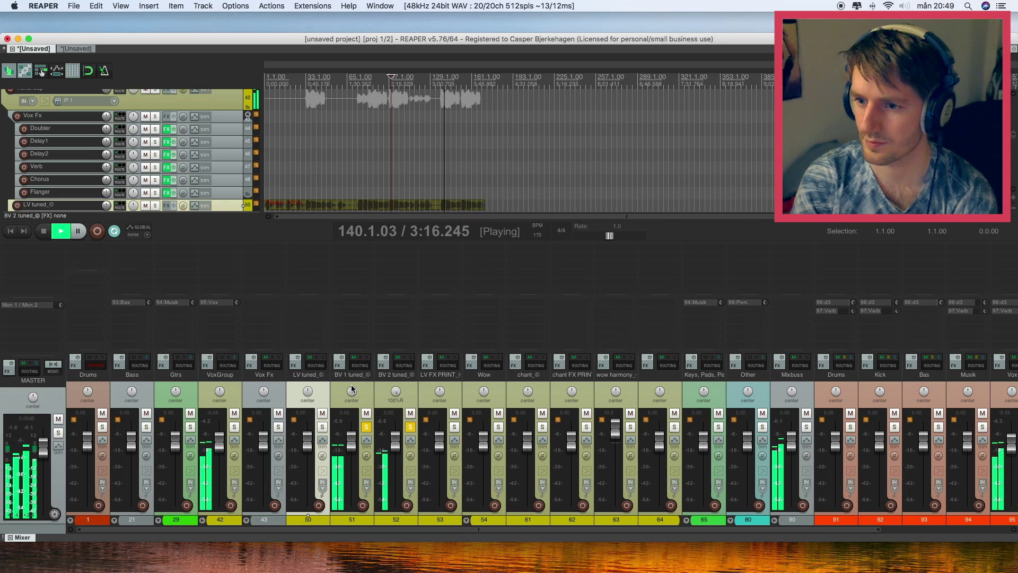
{"action": "left_click", "coordinate": [366, 427]}
{"action": "left_click", "coordinate": [410, 427]}
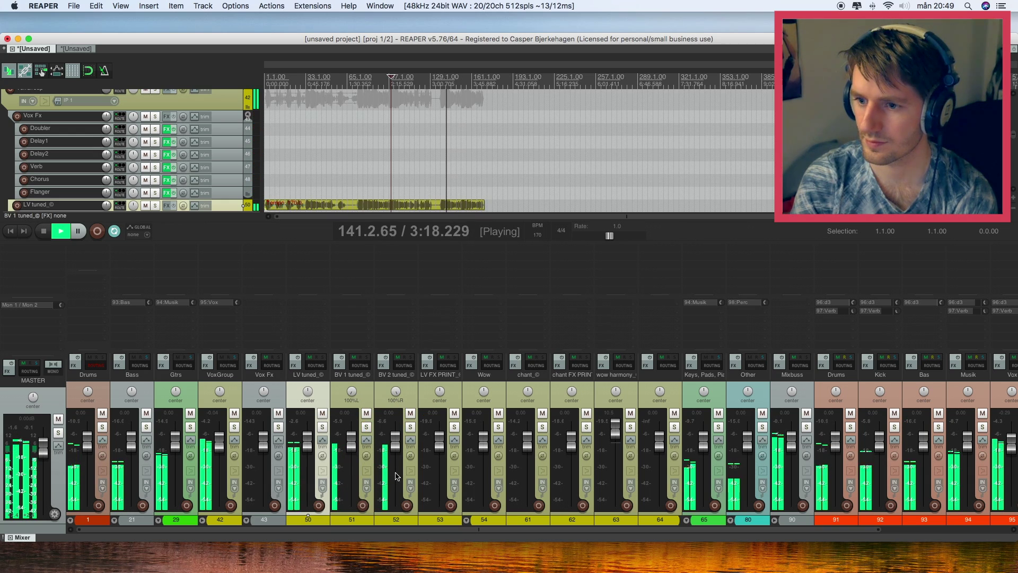
Lower the volumes of BV 1 tuned and BV 2 tuned together and narrow their panning, with BV 1 at 47% left
{"action": "left_click", "coordinate": [390, 519]}
{"action": "left_click", "coordinate": [355, 518], "text": "shift"}
{"action": "left_click_drag", "start_coordinate": [353, 447], "coordinate": [394, 451]}
{"action": "left_click", "coordinate": [398, 390]}
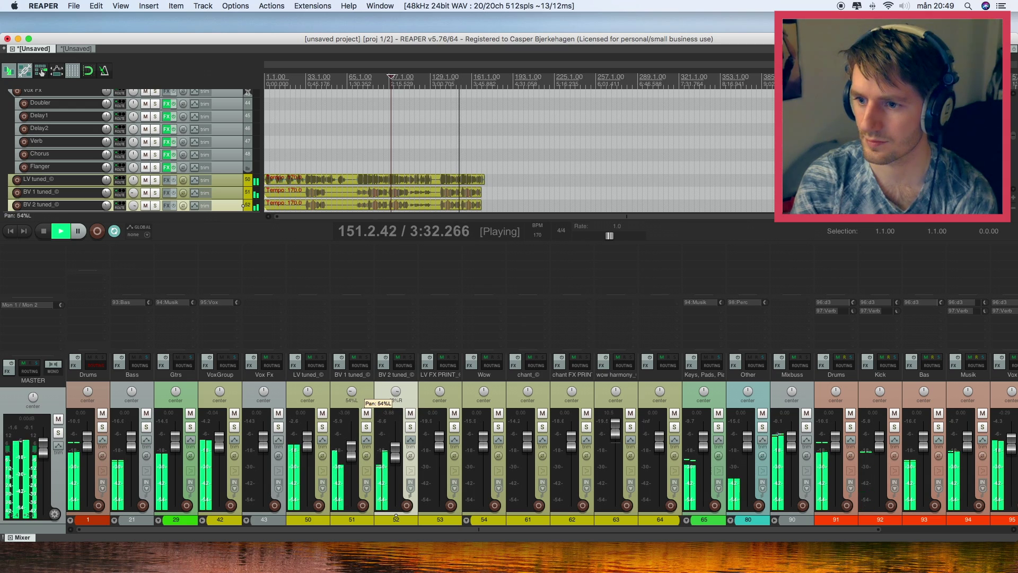
{"action": "left_click_drag", "start_coordinate": [396, 392], "coordinate": [351, 390]}
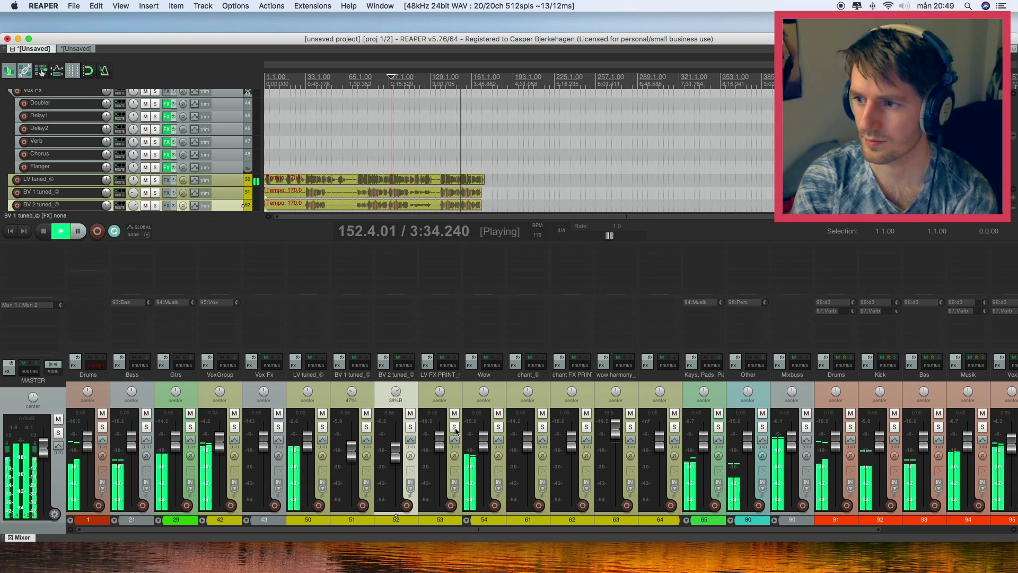
Raise the Wow volume and fine-tune the levels and panning of both BV tracks, with BV 2 at 51% right, checking them soloed
{"action": "left_click_drag", "start_coordinate": [483, 438], "coordinate": [486, 433]}
{"action": "mouse_move", "coordinate": [396, 460]}
{"action": "left_mouse_down"}
{"action": "mouse_move", "coordinate": [378, 465]}
{"action": "mouse_move", "coordinate": [397, 465]}
{"action": "left_mouse_up"}
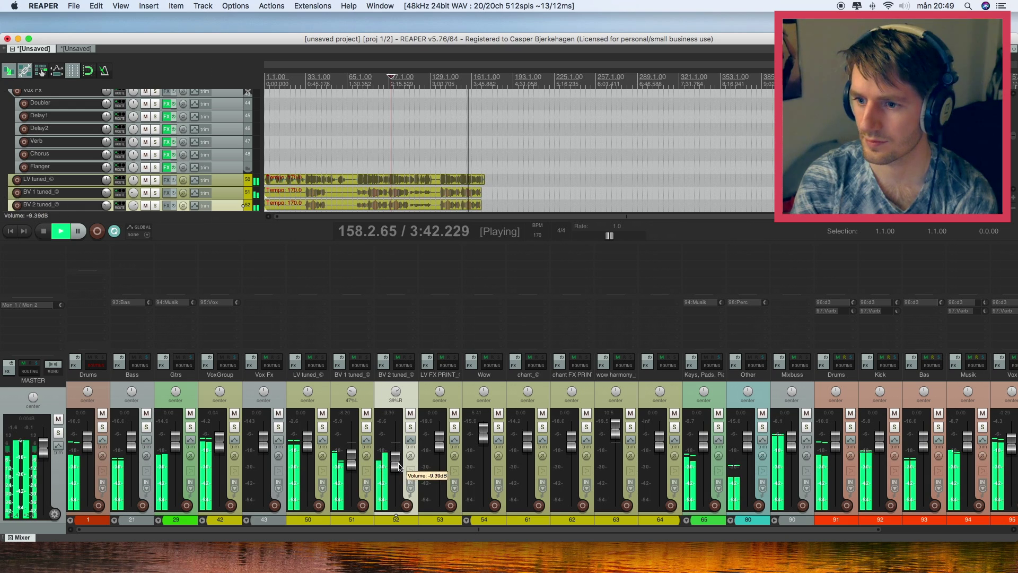
{"action": "mouse_move", "coordinate": [355, 395]}
{"action": "left_mouse_down"}
{"action": "mouse_move", "coordinate": [372, 395]}
{"action": "mouse_move", "coordinate": [350, 398]}
{"action": "left_mouse_up"}
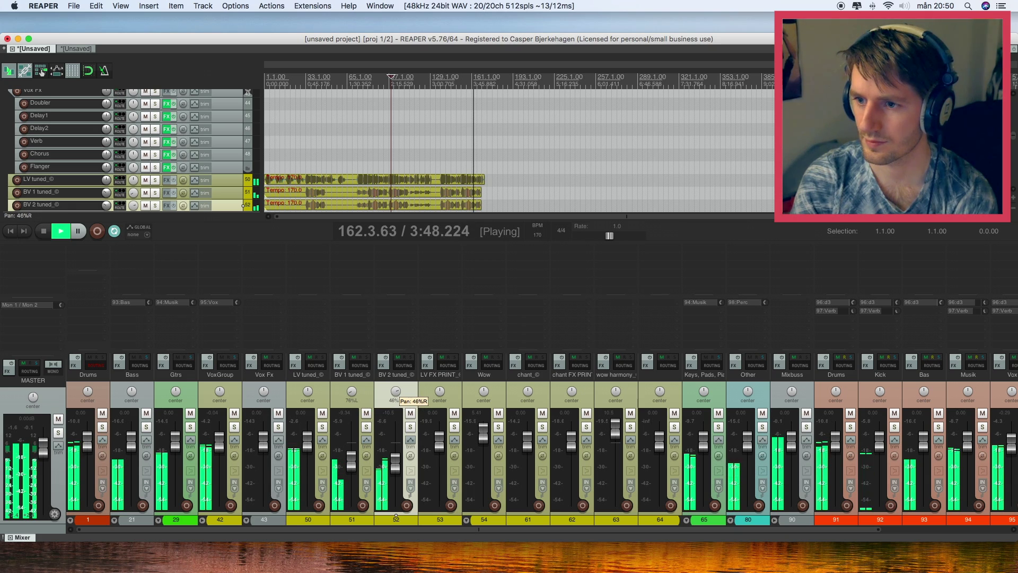
{"action": "left_click_drag", "start_coordinate": [396, 463], "coordinate": [396, 465]}
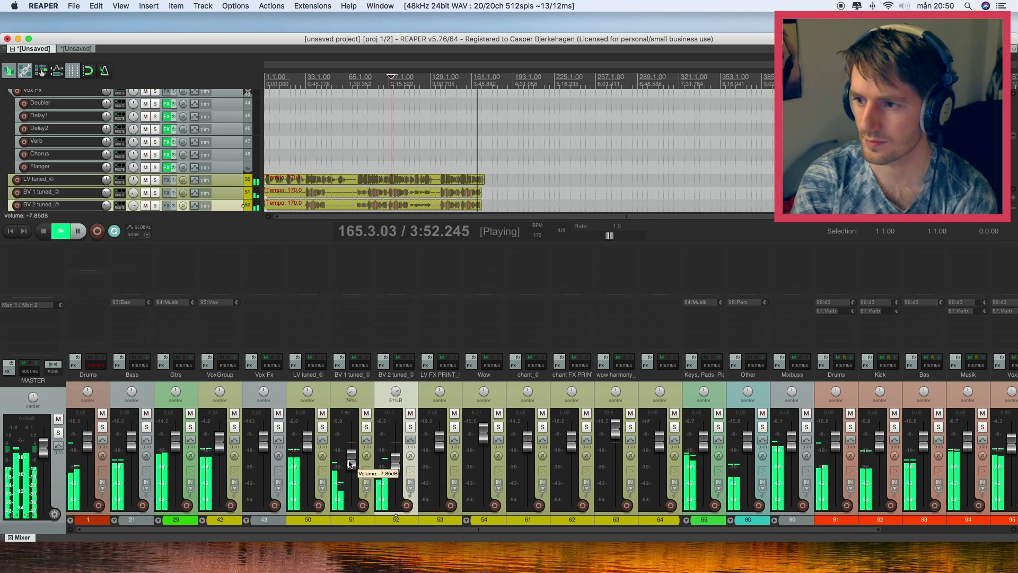
{"action": "left_click", "coordinate": [368, 427]}
{"action": "left_click", "coordinate": [411, 428]}
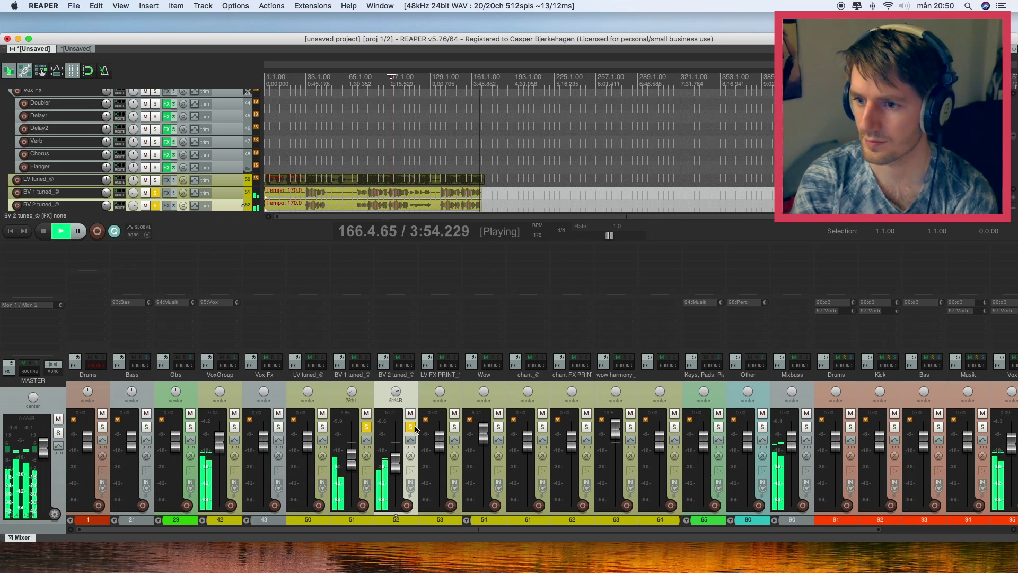
{"action": "left_click", "coordinate": [412, 427]}
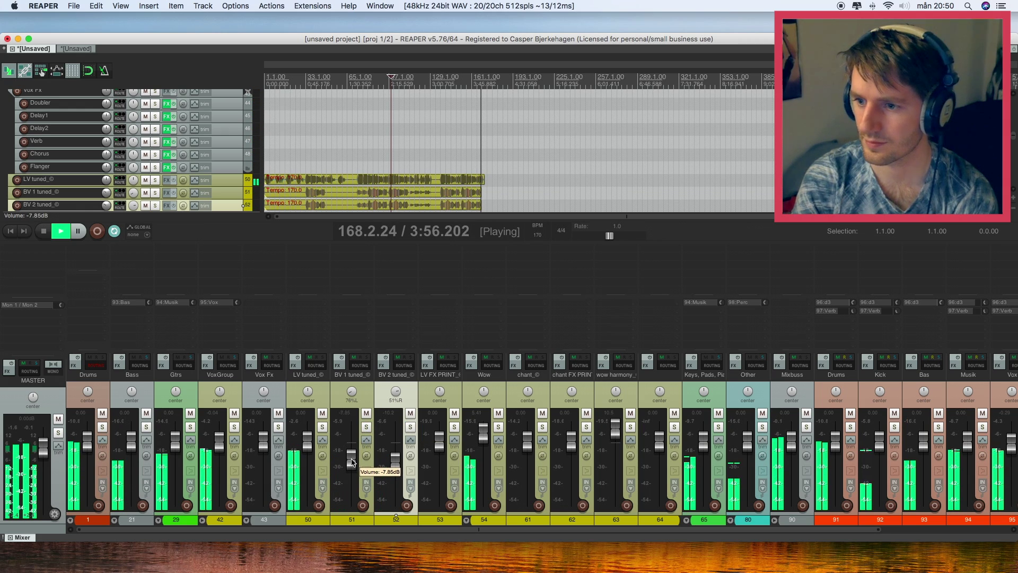
Lower the Wow volume slightly and restart playback from the first chorus
{"action": "left_click_drag", "start_coordinate": [484, 438], "coordinate": [486, 443]}
{"action": "scroll", "coordinate": [270, 95], "scroll_direction": "down", "scroll_amount": 3}
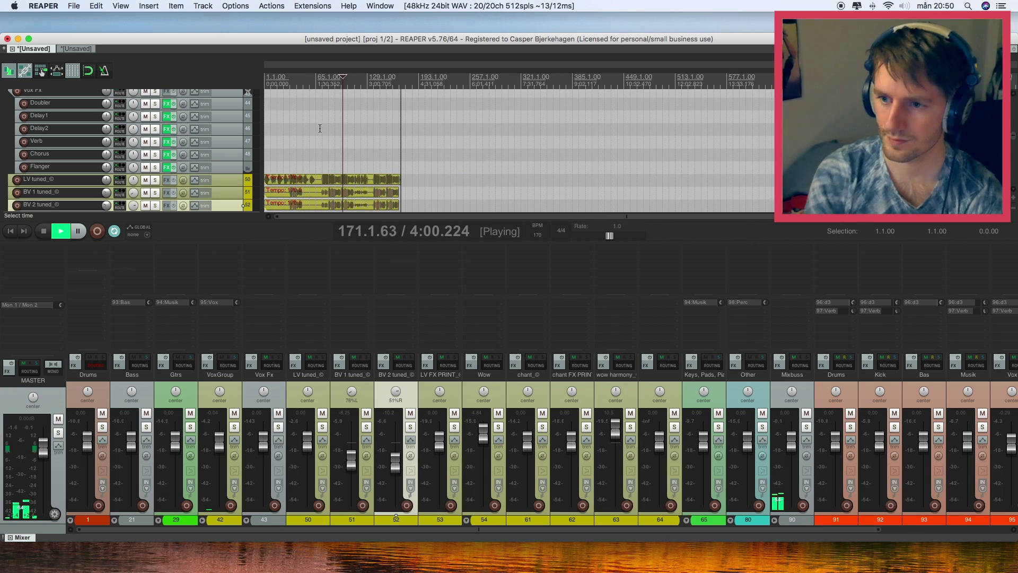
{"action": "left_click", "coordinate": [286, 79]}
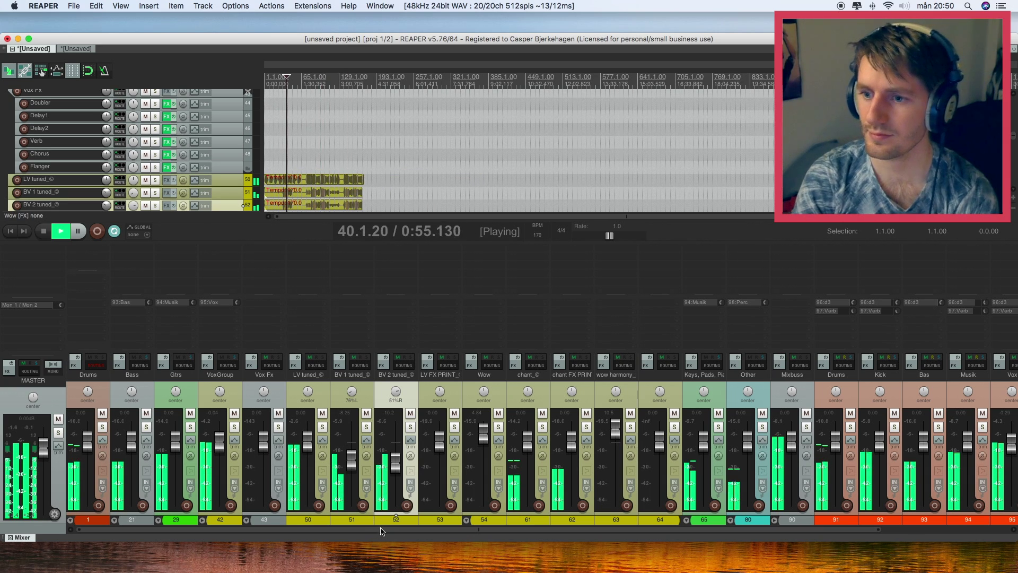
Lower the LV tuned volume slightly and enlarge its track to inspect the vocal waveform
{"action": "mouse_move", "coordinate": [307, 438]}
{"action": "left_mouse_down"}
{"action": "mouse_move", "coordinate": [313, 459]}
{"action": "mouse_move", "coordinate": [311, 448]}
{"action": "left_mouse_up"}
{"action": "left_click", "coordinate": [324, 391]}
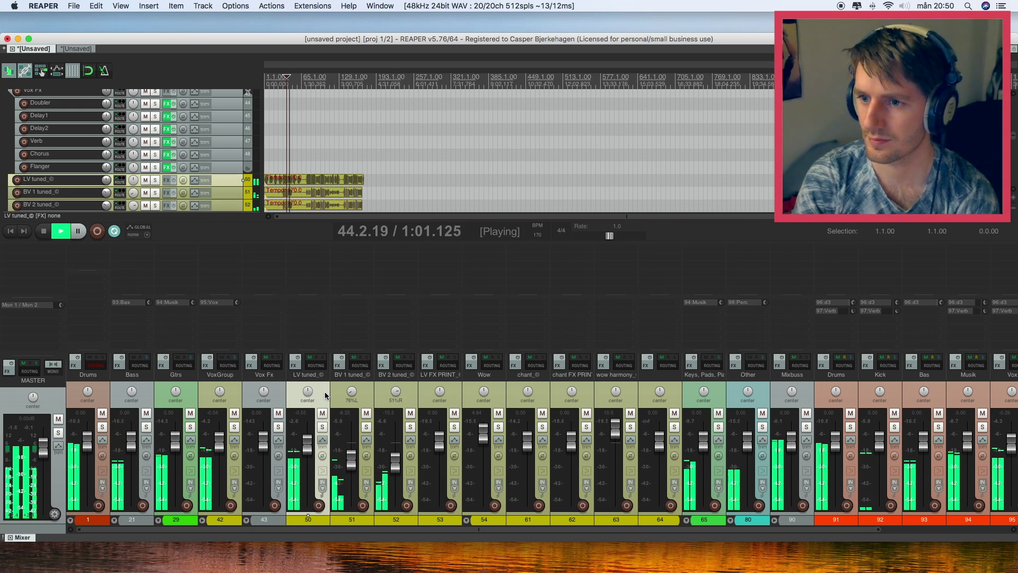
{"action": "scroll", "coordinate": [286, 202], "scroll_direction": "up", "scroll_amount": 1}
{"action": "mouse_move", "coordinate": [239, 186]}
{"action": "left_mouse_down"}
{"action": "mouse_move", "coordinate": [239, 220]}
{"action": "mouse_move", "coordinate": [240, 167]}
{"action": "left_mouse_up"}
{"action": "scroll", "coordinate": [448, 177], "scroll_direction": "up", "scroll_amount": 6}
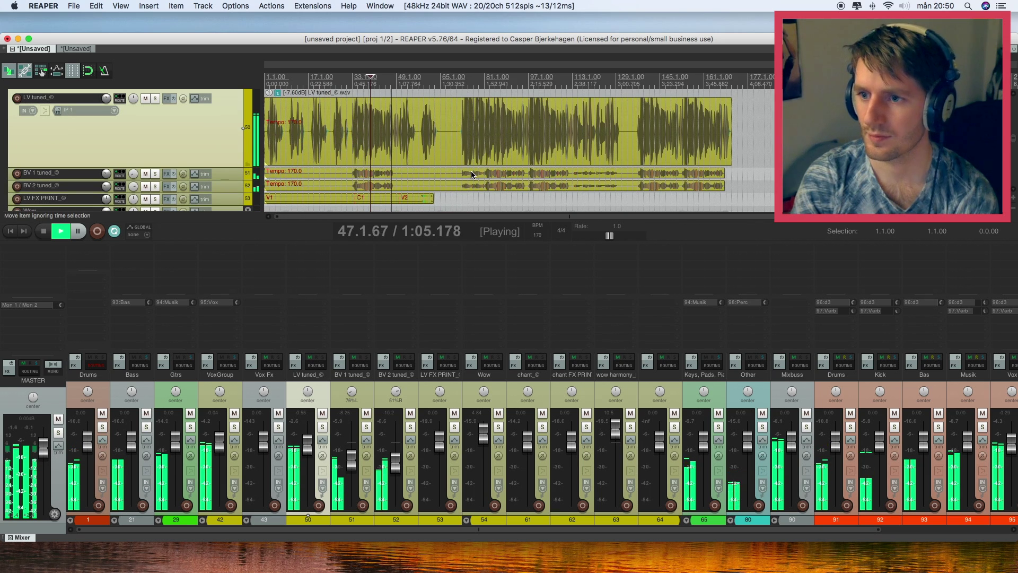
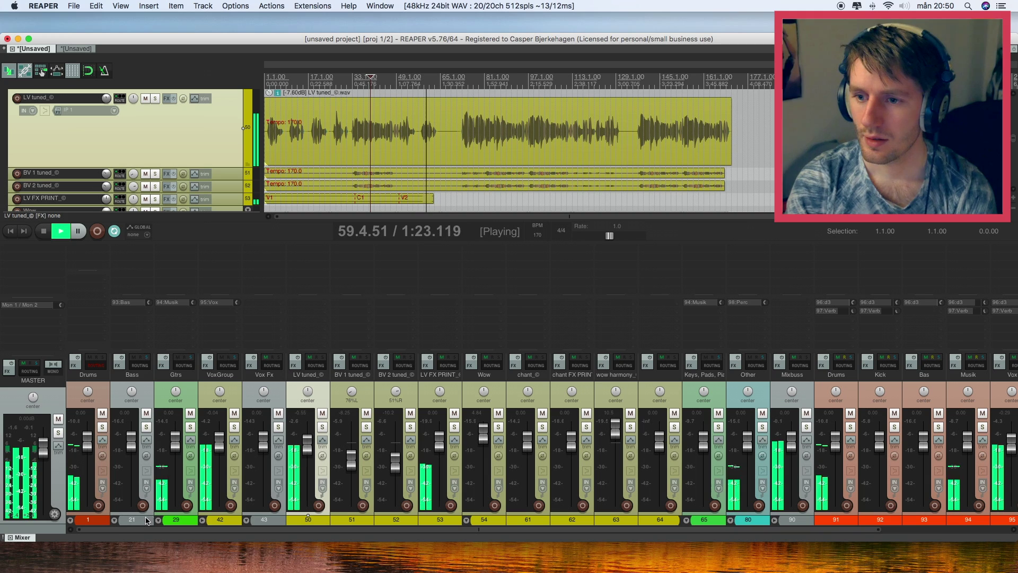
Collapse VoxGroup and copy the Vox bus's d3 and Verb sends to the Perc bus, unmuting them and checking Perc soloed
{"action": "left_click", "coordinate": [70, 522]}
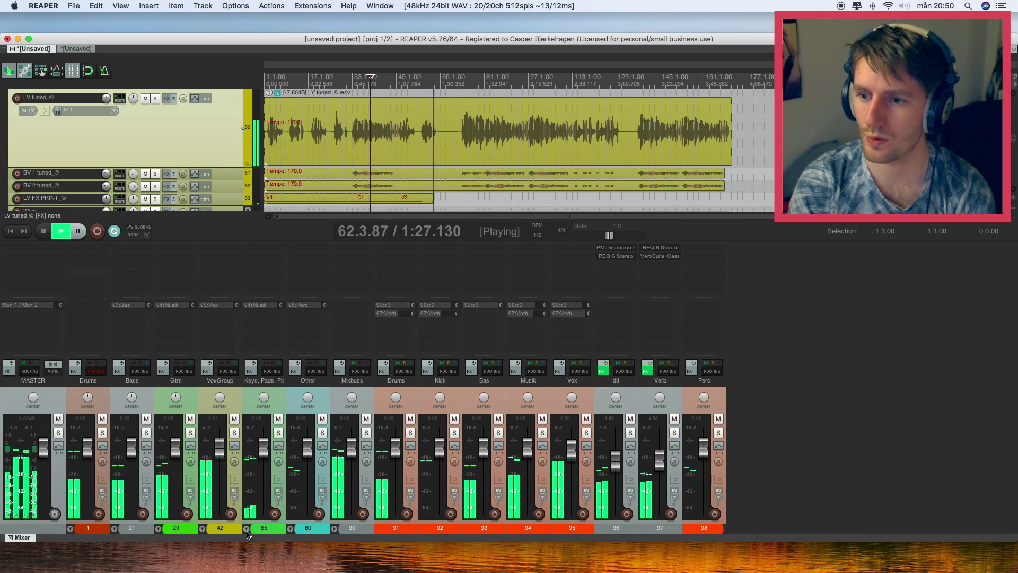
{"action": "left_click", "coordinate": [366, 407]}
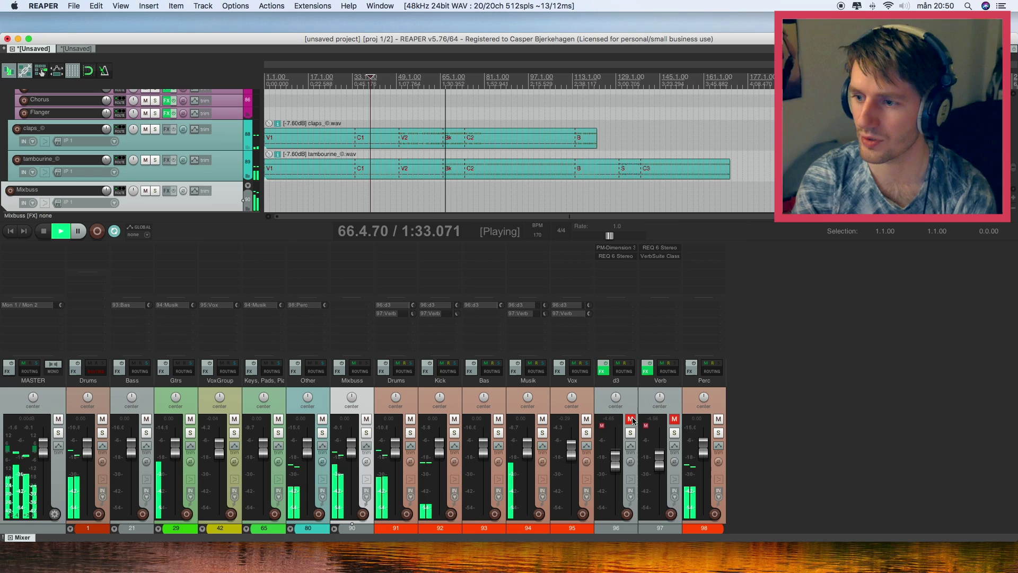
{"action": "left_click_drag", "start_coordinate": [570, 307], "coordinate": [696, 316]}
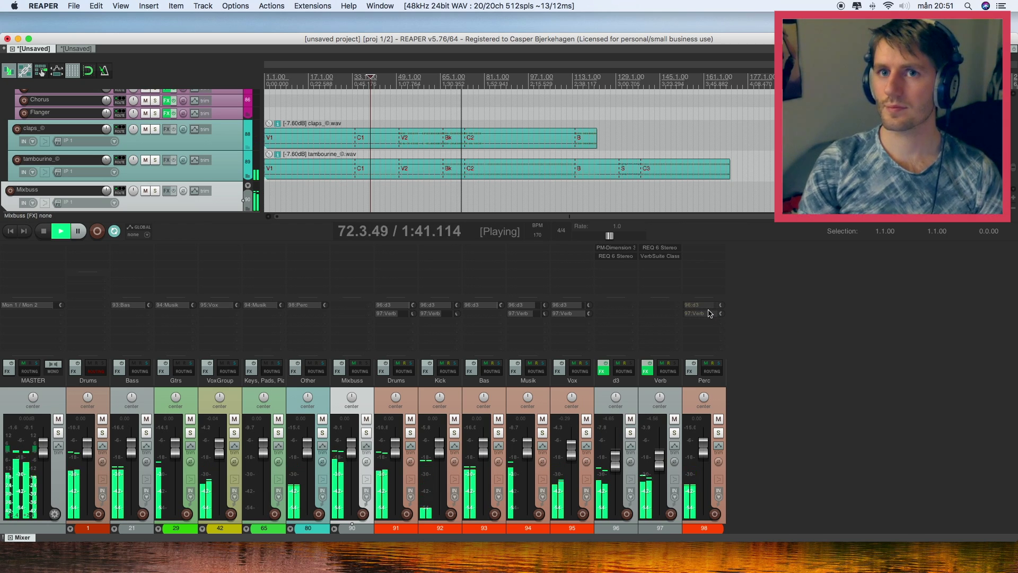
{"action": "left_click", "coordinate": [718, 433]}
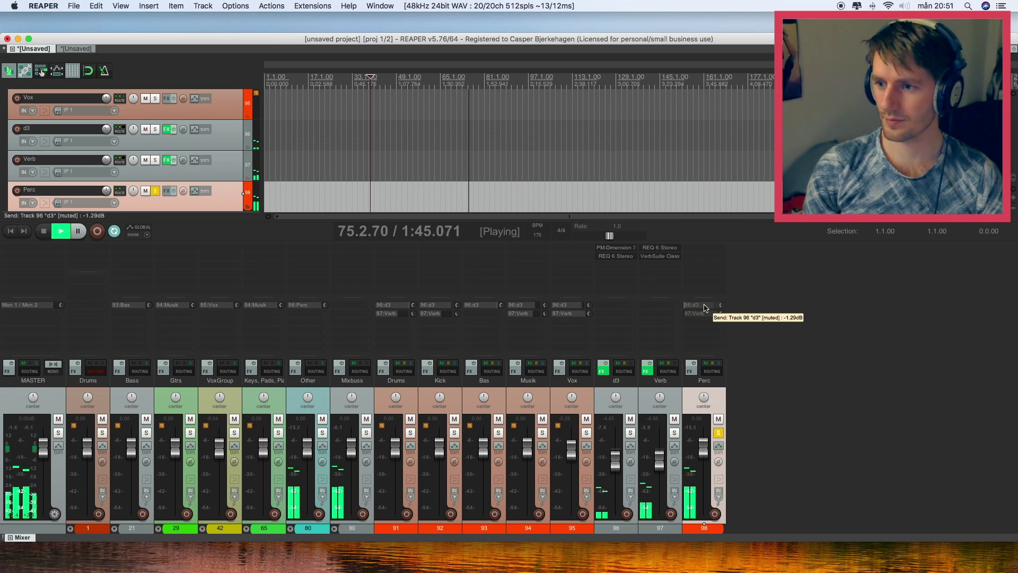
{"action": "left_click", "coordinate": [718, 432]}
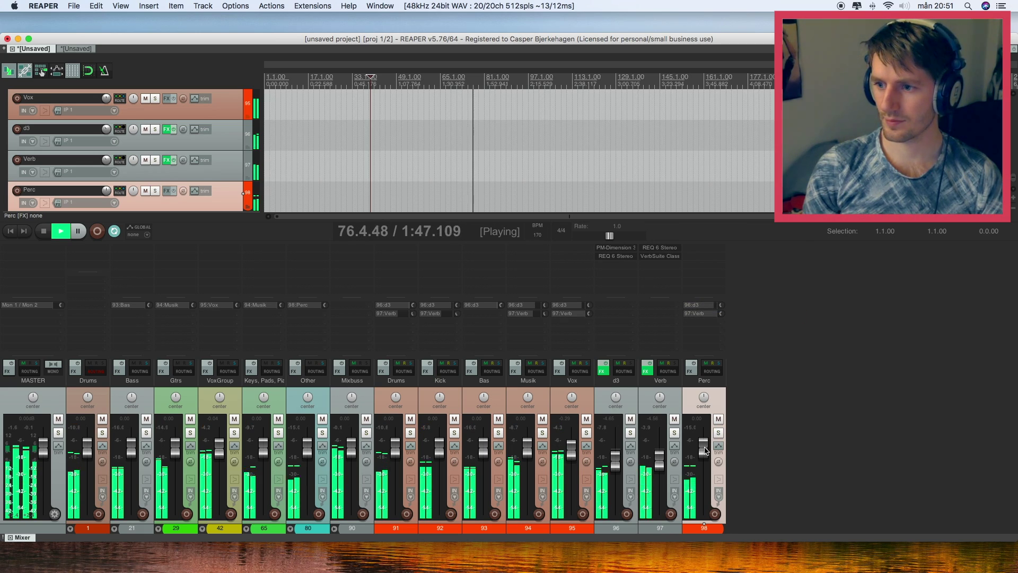
Add a TDR Nova equalizer to the Mixbuss track and place its window clear of the screen's edge
{"action": "left_click", "coordinate": [368, 397]}
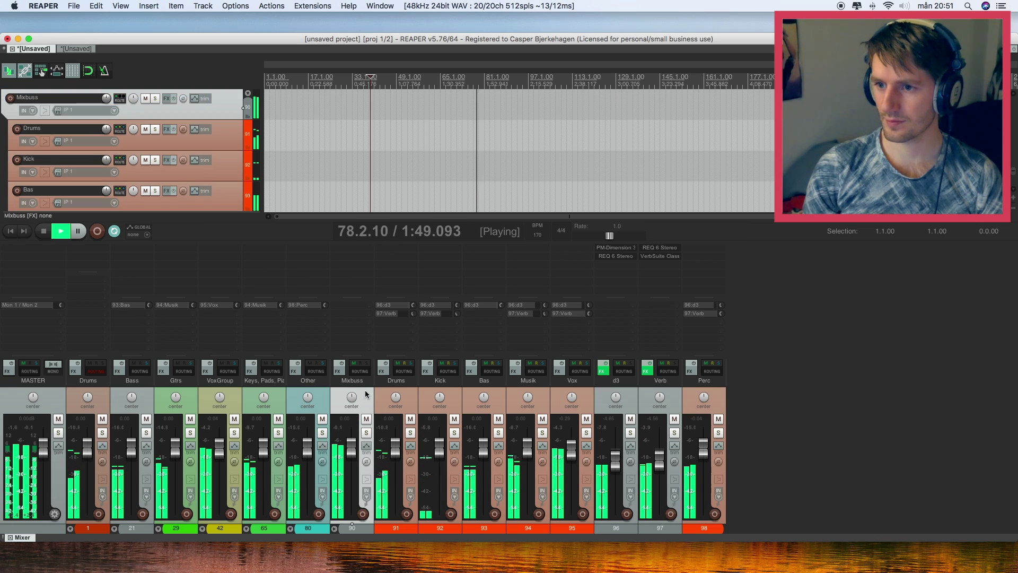
{"action": "double_click", "coordinate": [335, 252]}
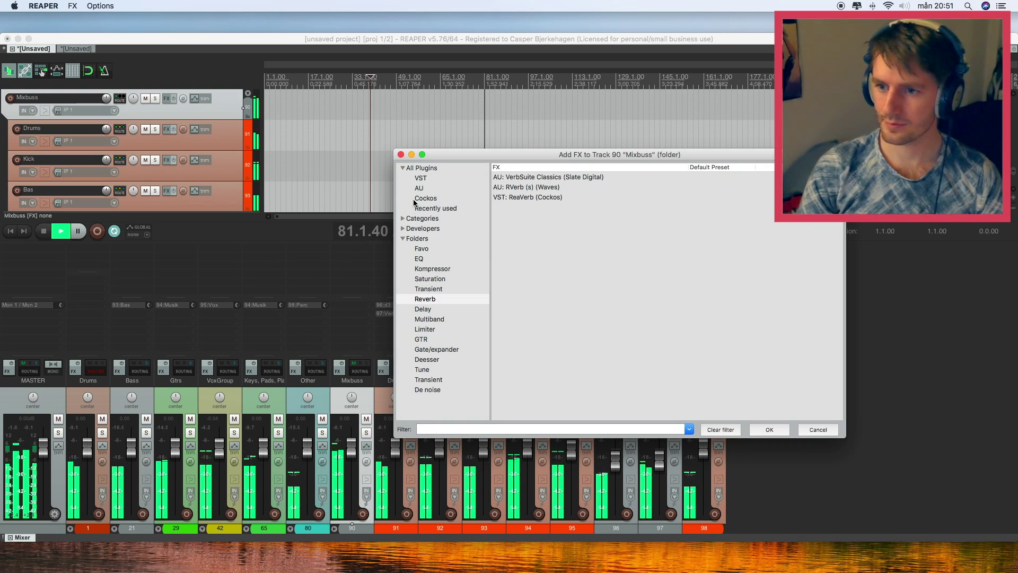
{"action": "key", "text": "Escape"}
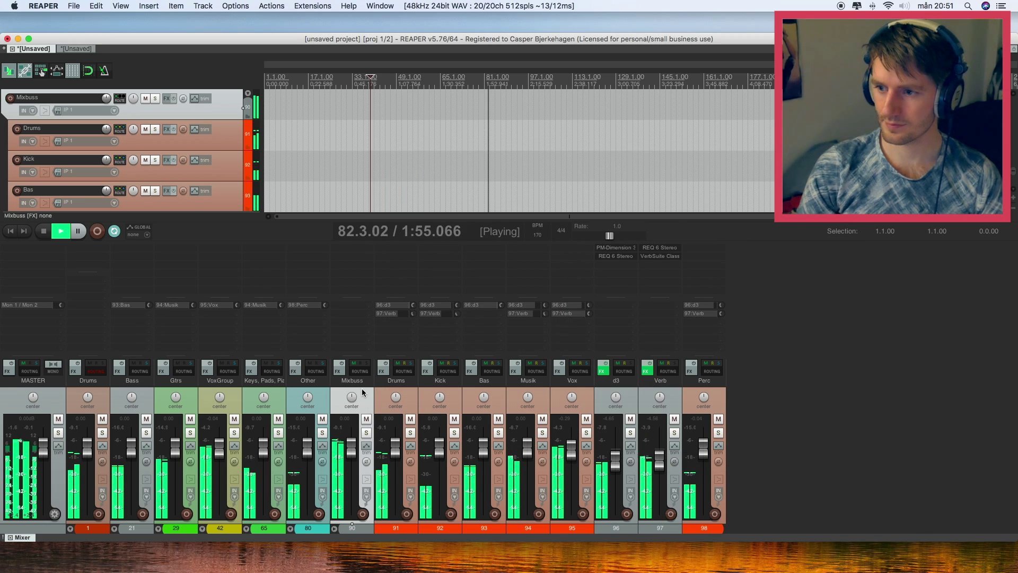
{"action": "left_click_drag", "start_coordinate": [274, 55], "coordinate": [418, 74]}
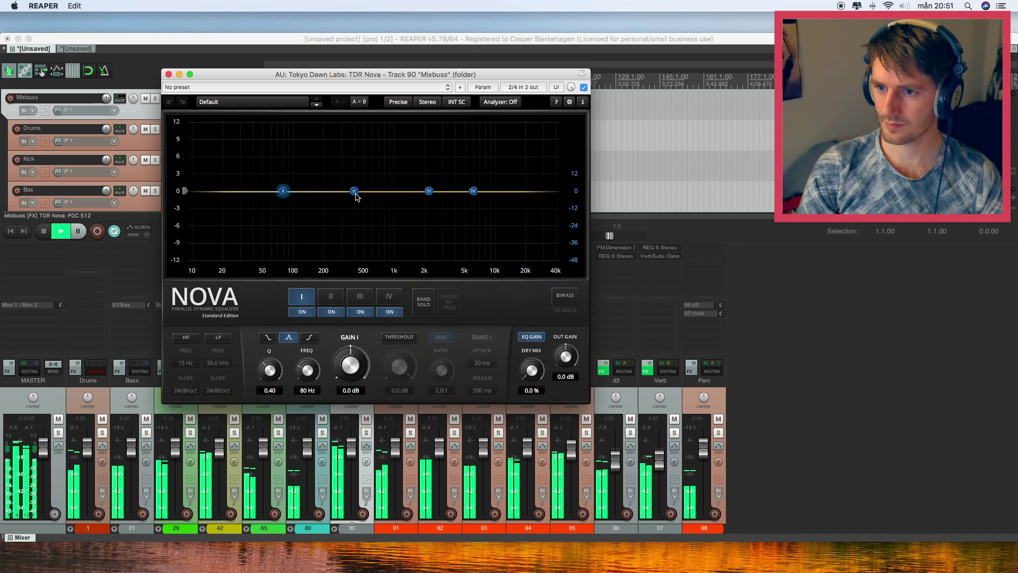
Cut band II of the Mixbuss TDR Nova by 0.6 dB at 1063 Hz, comparing against the bypassed sound
{"action": "left_click_drag", "start_coordinate": [354, 191], "coordinate": [402, 198]}
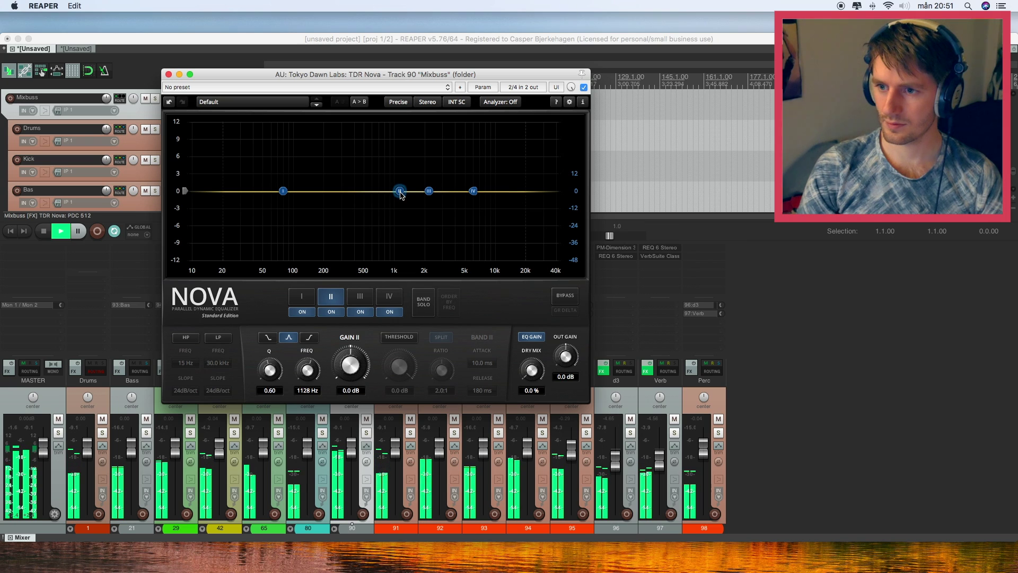
{"action": "mouse_move", "coordinate": [402, 195]}
{"action": "left_mouse_down"}
{"action": "mouse_move", "coordinate": [400, 218]}
{"action": "mouse_move", "coordinate": [400, 199]}
{"action": "left_mouse_up"}
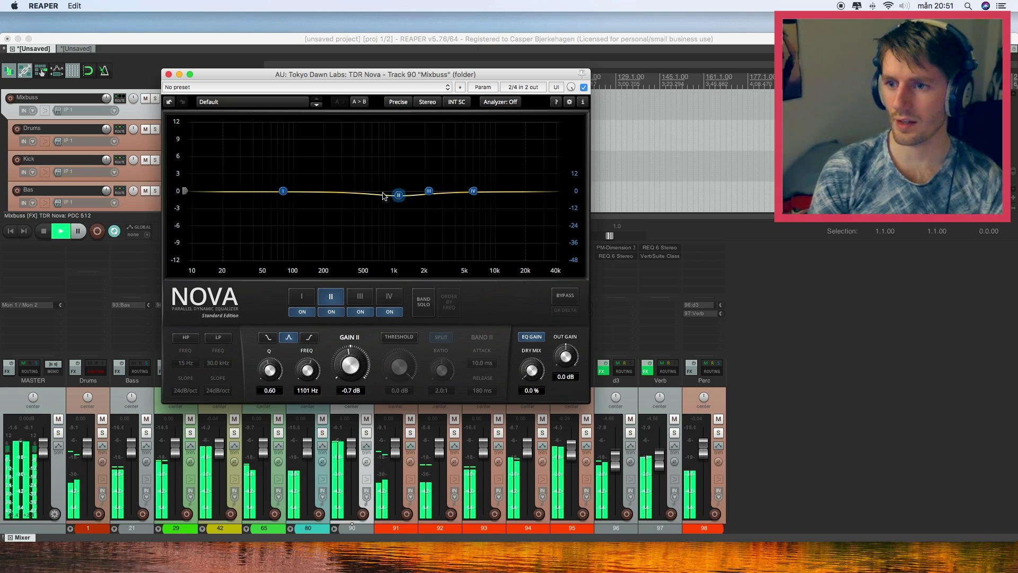
{"action": "left_click", "coordinate": [583, 88]}
{"action": "left_click", "coordinate": [583, 87]}
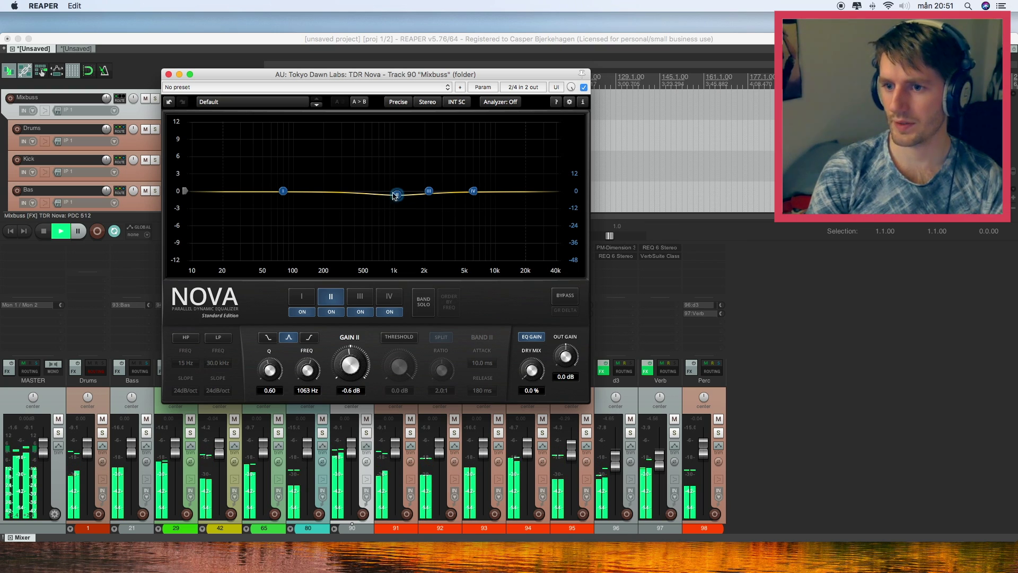
Enable the high-pass filter on the Mixbuss TDR Nova, set it to 26 Hz, and close the plugin
{"action": "left_click", "coordinate": [186, 338]}
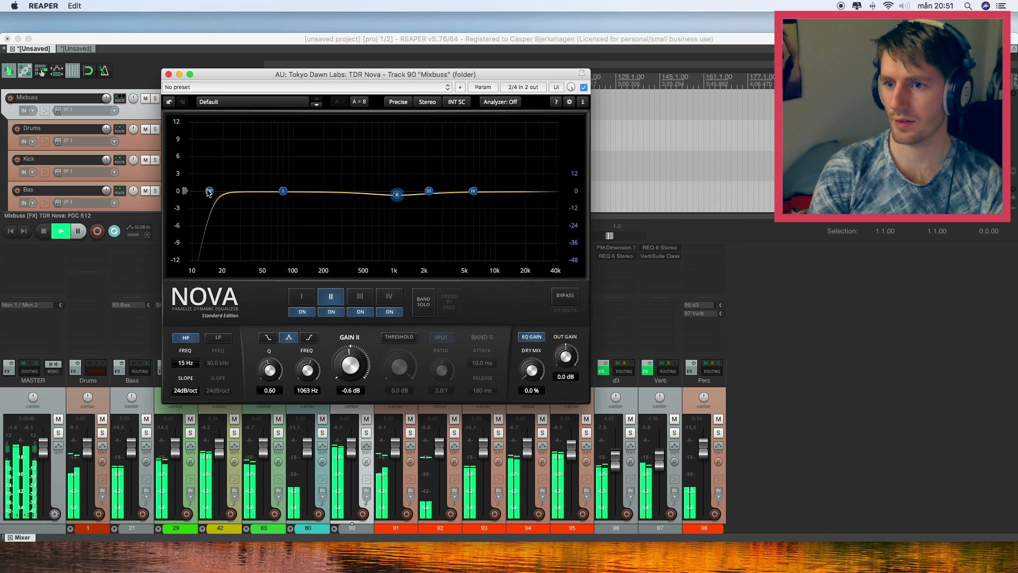
{"action": "left_click_drag", "start_coordinate": [215, 195], "coordinate": [234, 195]}
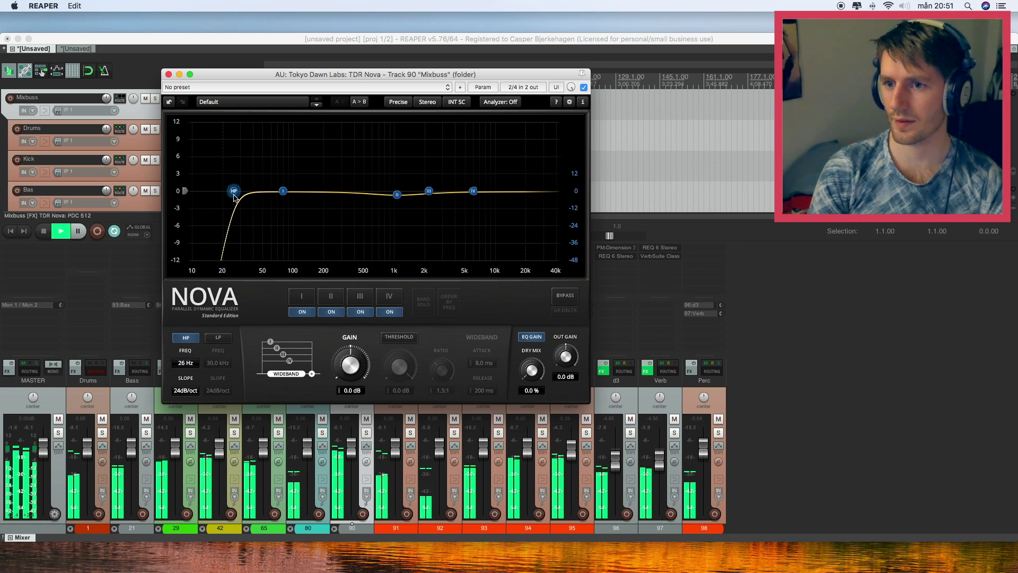
{"action": "left_click", "coordinate": [169, 74]}
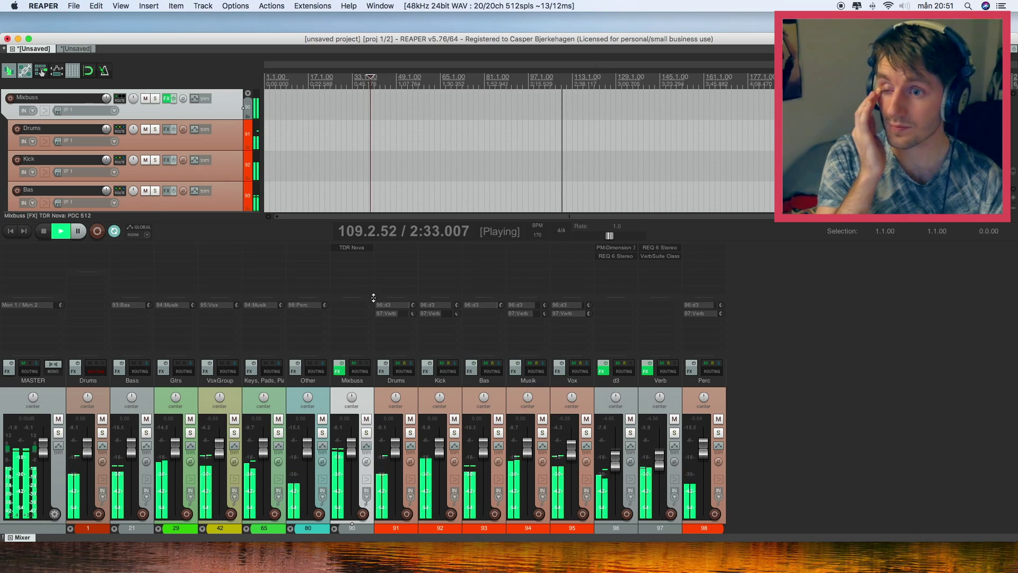
Add a second TDR Nova to Mixbuss, turn off its EQ Gain, and set the channel mode to Diff
{"action": "key", "text": "e"}
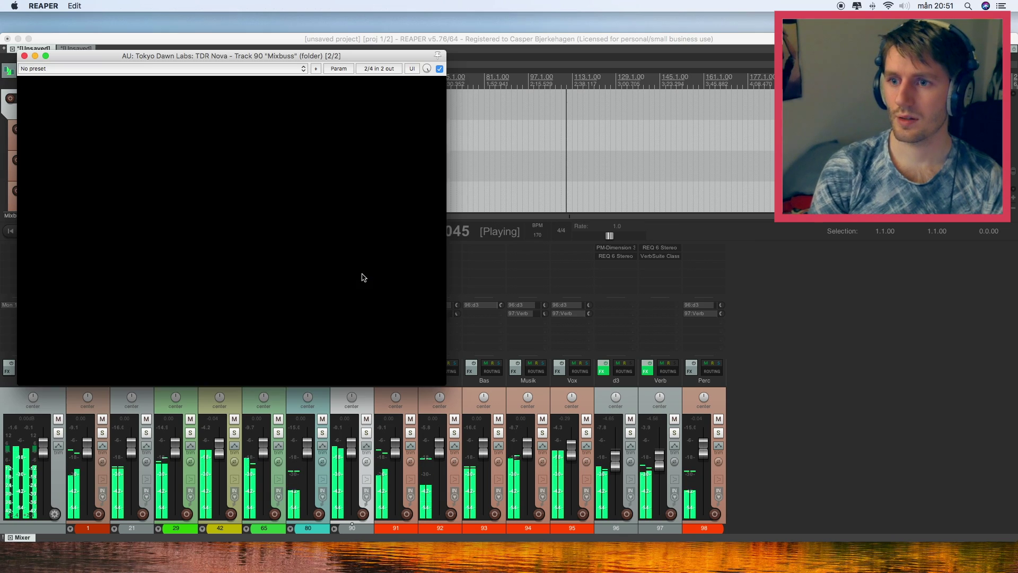
{"action": "left_click", "coordinate": [387, 318]}
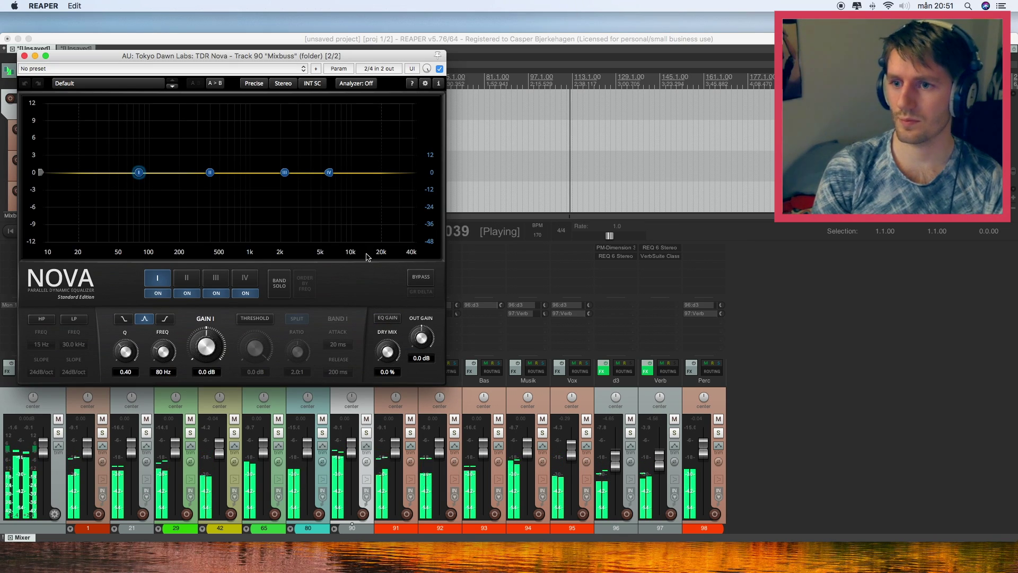
{"action": "left_click", "coordinate": [289, 86]}
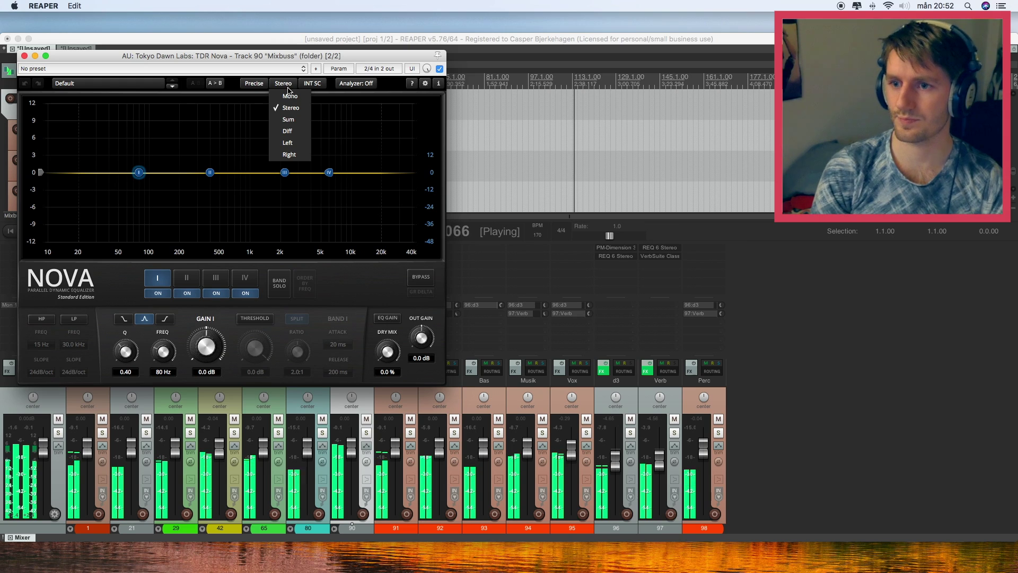
{"action": "left_click", "coordinate": [294, 131]}
Enable the high-pass filter in the second Mixbuss TDR Nova with a 12 dB/oct slope and set it to 91 Hz
{"action": "left_click_drag", "start_coordinate": [332, 176], "coordinate": [216, 176]}
{"action": "left_click", "coordinate": [42, 318]}
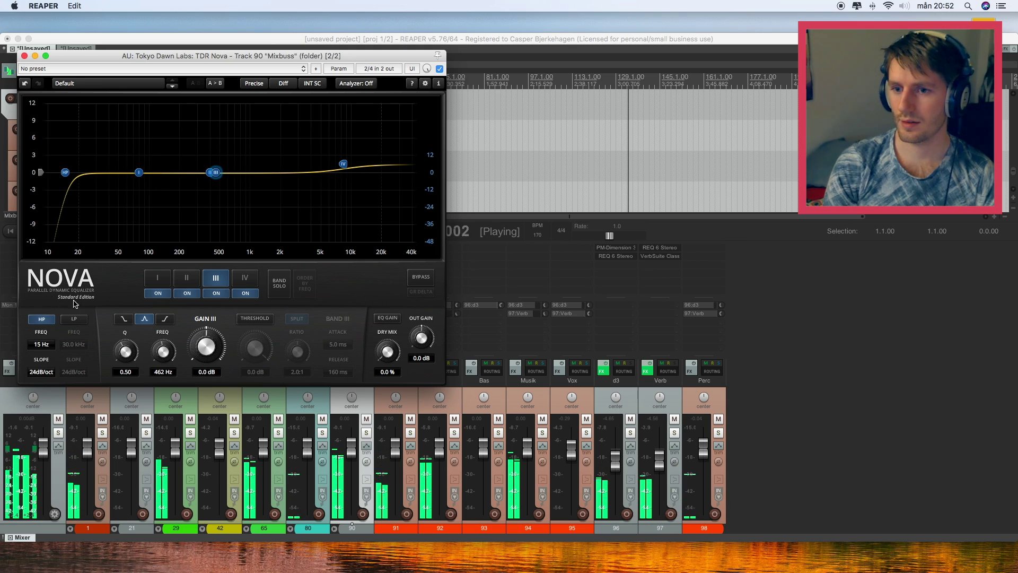
{"action": "left_click", "coordinate": [43, 372]}
{"action": "left_click", "coordinate": [39, 386]}
{"action": "left_click_drag", "start_coordinate": [68, 173], "coordinate": [135, 183]}
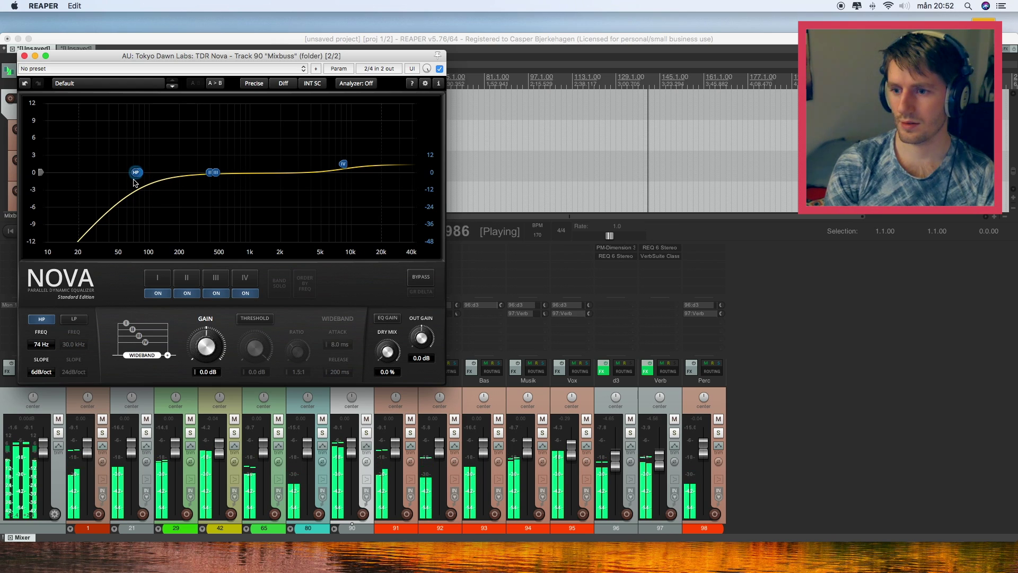
{"action": "left_click", "coordinate": [42, 371]}
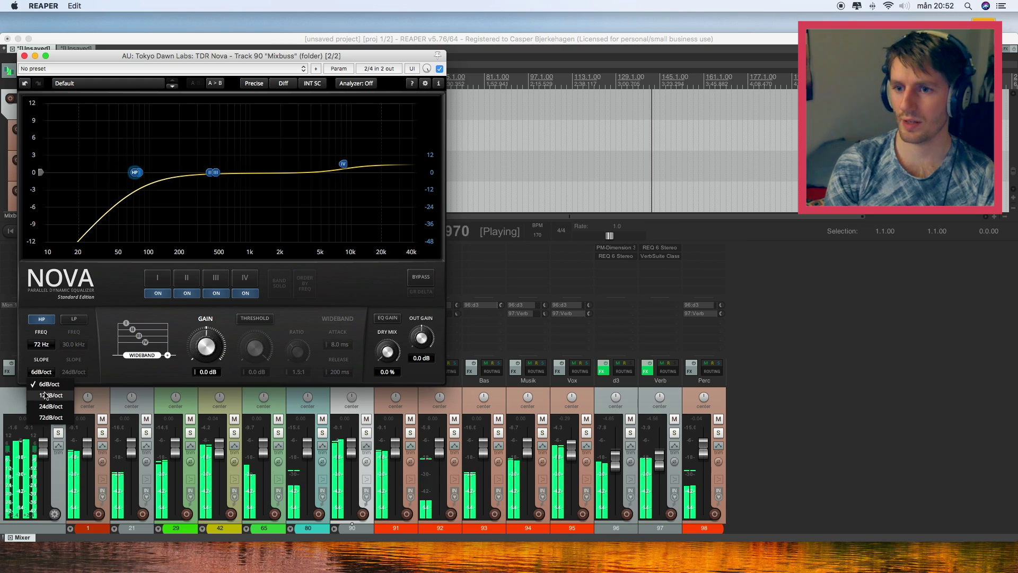
{"action": "left_click", "coordinate": [49, 398]}
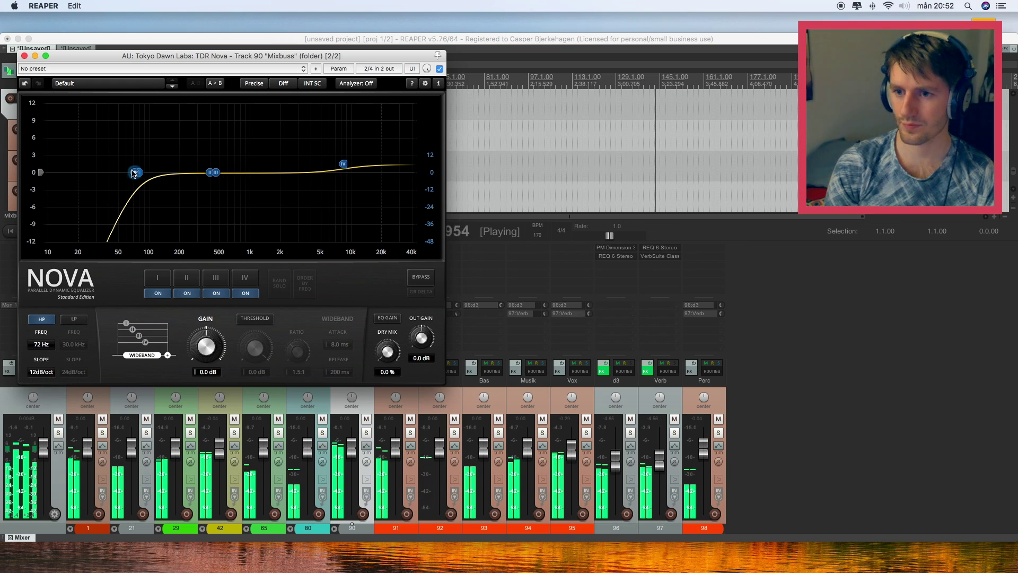
Cut band III by 0.9 dB at 607 Hz and band II by 0.5 dB at 4.0 kHz, and close the TDR Nova
{"action": "mouse_move", "coordinate": [215, 172]}
{"action": "left_mouse_down"}
{"action": "mouse_move", "coordinate": [207, 142]}
{"action": "mouse_move", "coordinate": [203, 157]}
{"action": "mouse_move", "coordinate": [224, 180]}
{"action": "left_mouse_up"}
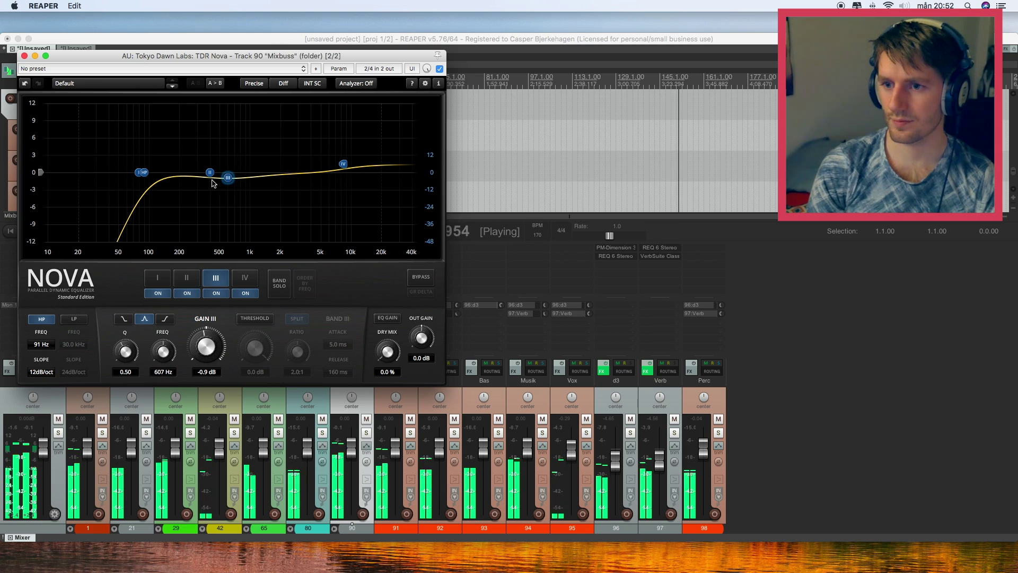
{"action": "left_click_drag", "start_coordinate": [212, 175], "coordinate": [292, 181]}
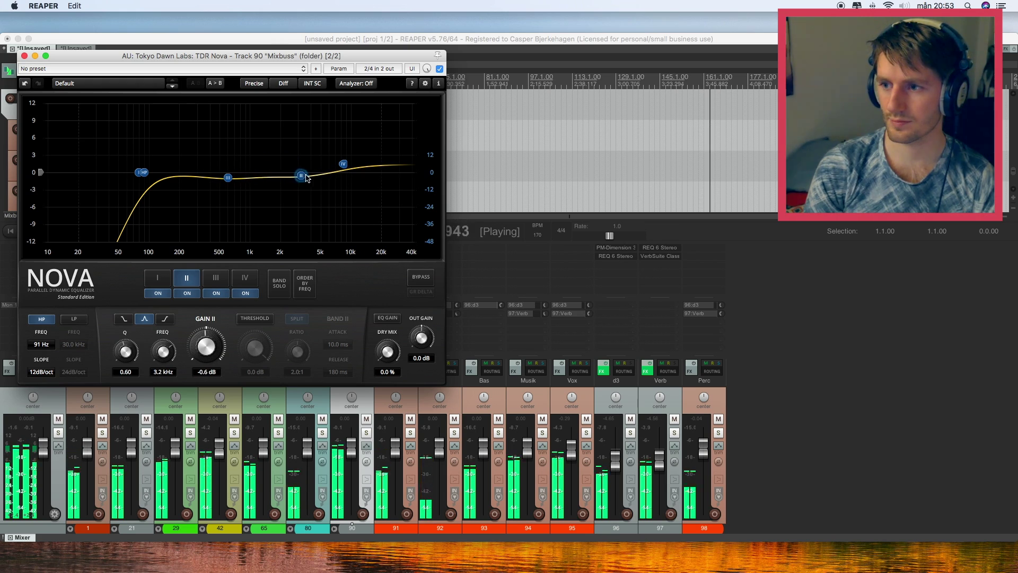
{"action": "left_click_drag", "start_coordinate": [312, 179], "coordinate": [311, 176]}
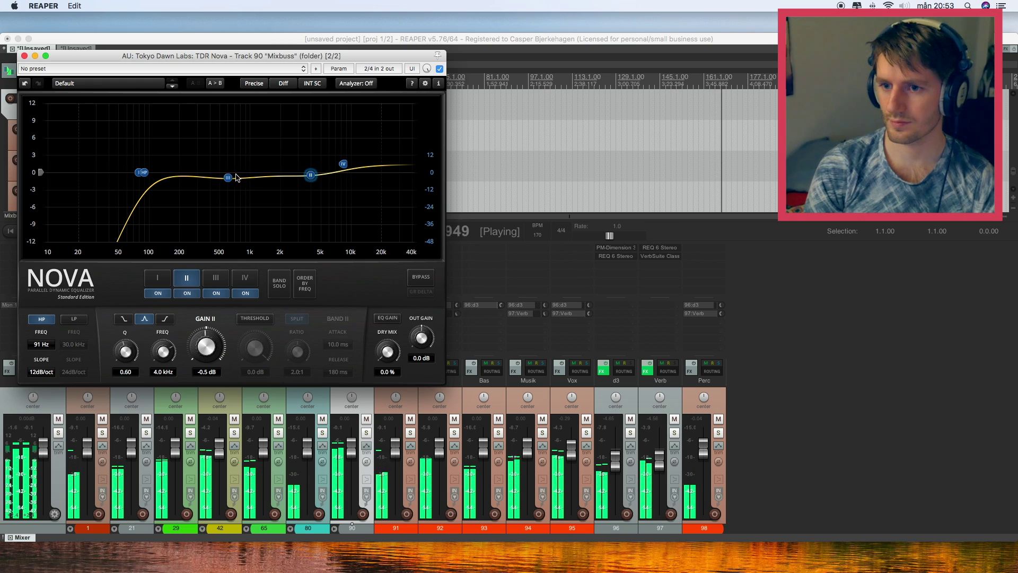
{"action": "left_click", "coordinate": [228, 177]}
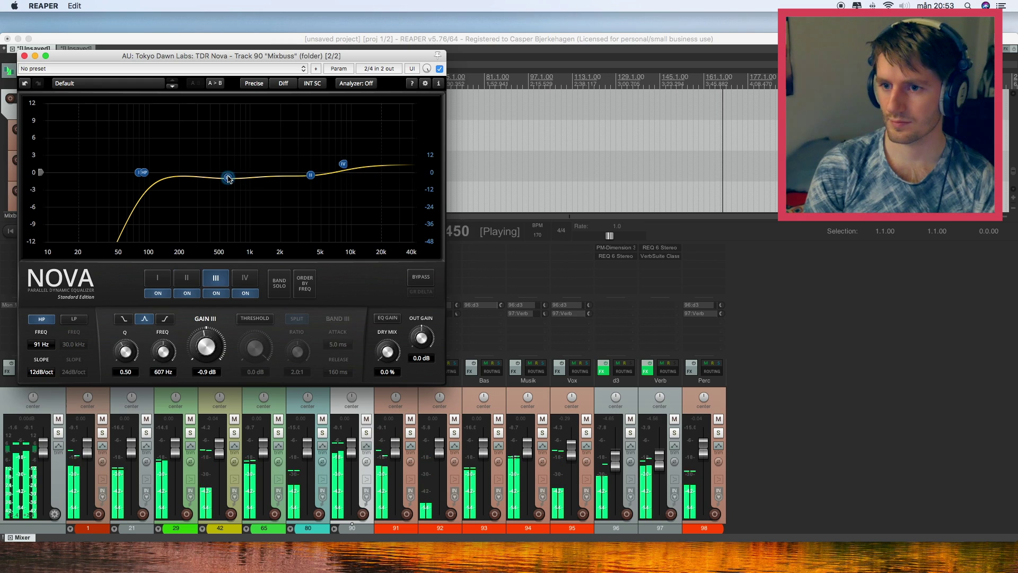
{"action": "left_click", "coordinate": [314, 177]}
{"action": "left_click", "coordinate": [25, 56]}
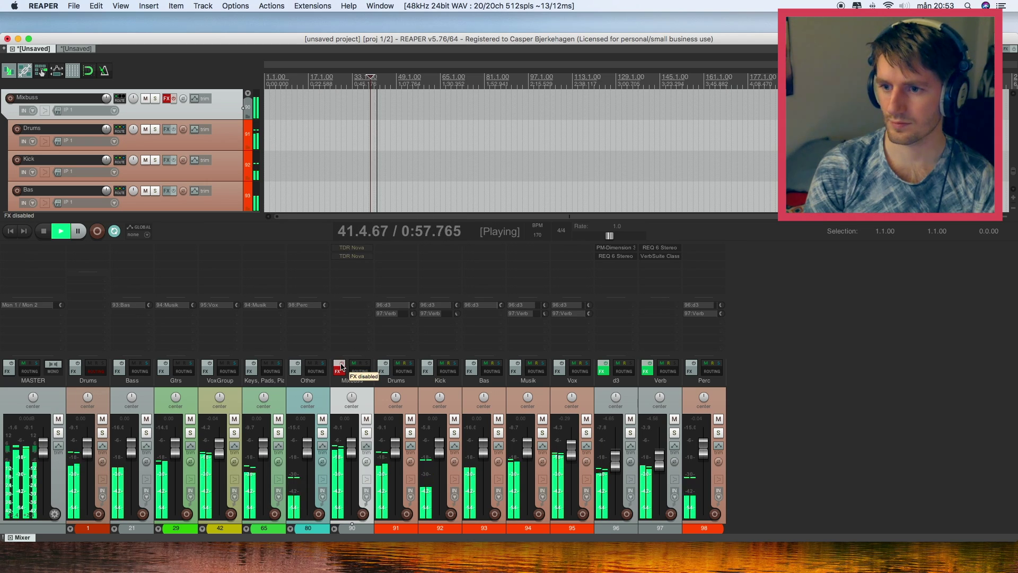
Compare the playing mix with the Mixbuss effects bypassed and active, leaving them on
{"action": "left_click", "coordinate": [340, 366]}
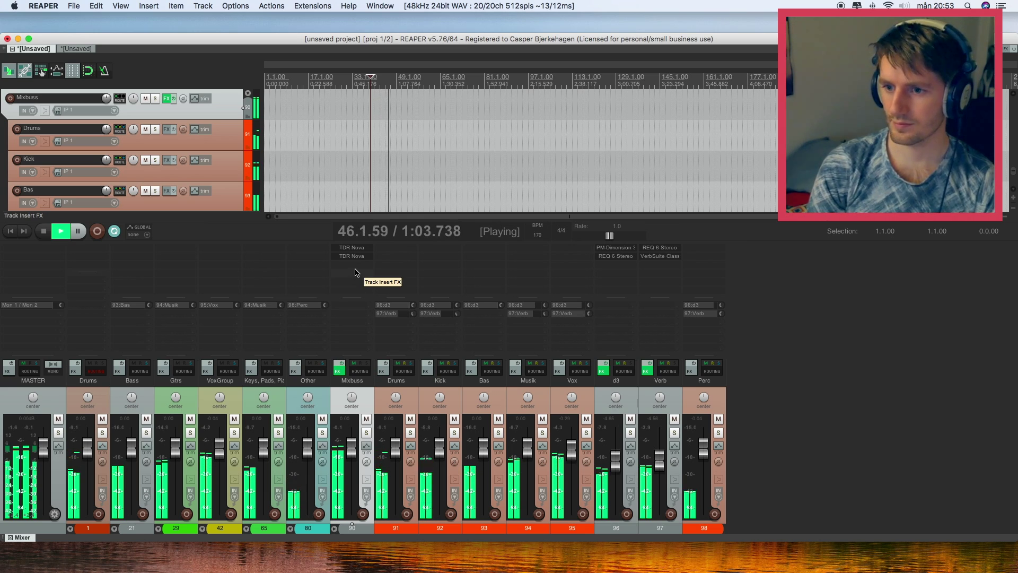
{"action": "left_click", "coordinate": [339, 366]}
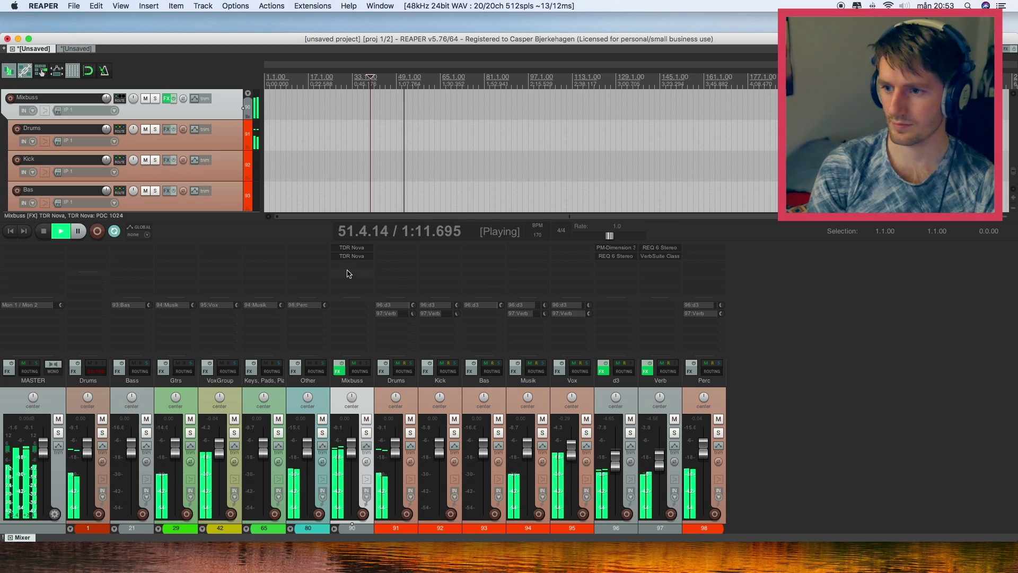
{"action": "left_click", "coordinate": [341, 364]}
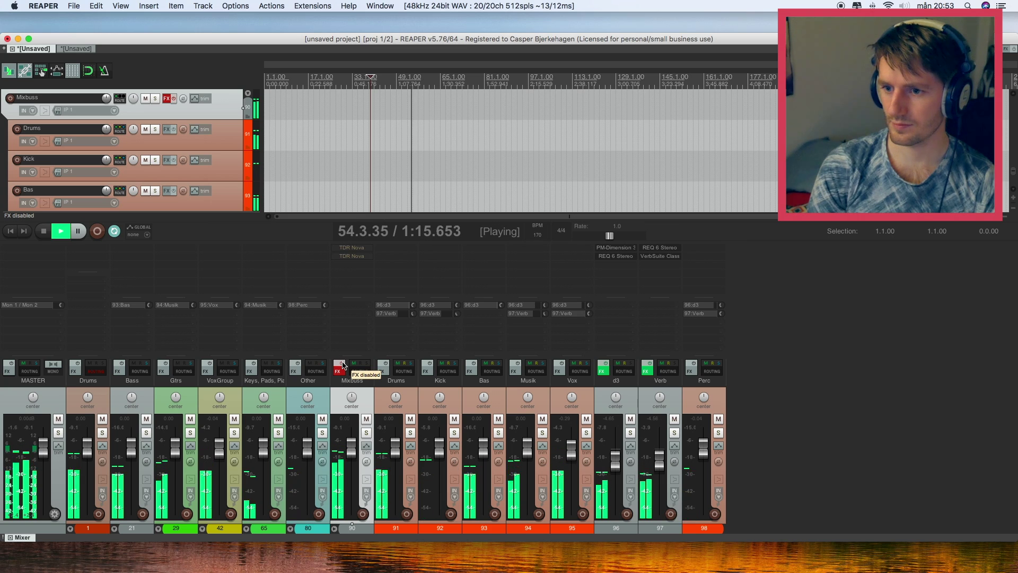
{"action": "left_click", "coordinate": [341, 366]}
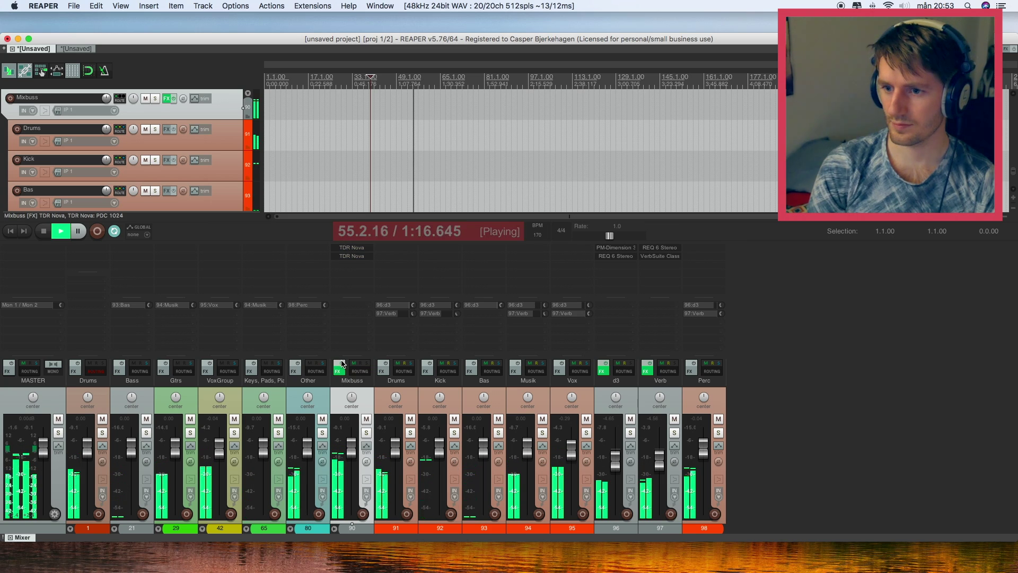
{"action": "left_click", "coordinate": [328, 386]}
{"action": "key", "text": "super+t"}
{"action": "key", "text": "super+t"}
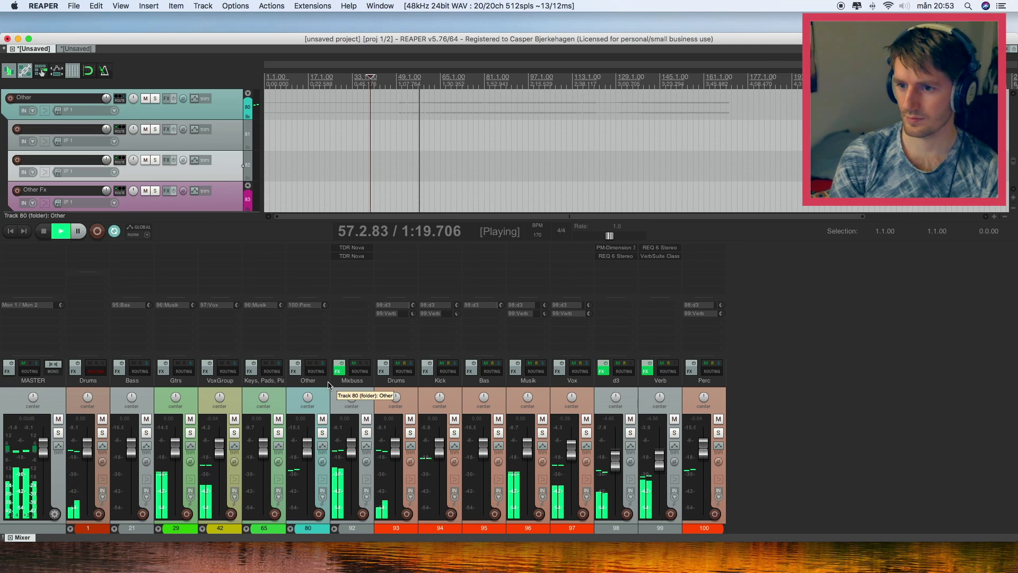
{"action": "key", "text": "super+z"}
{"action": "key", "text": "super+z"}
Add two new tracks after Perc and move both in front of the Mixbuss track
{"action": "double_click", "coordinate": [834, 403]}
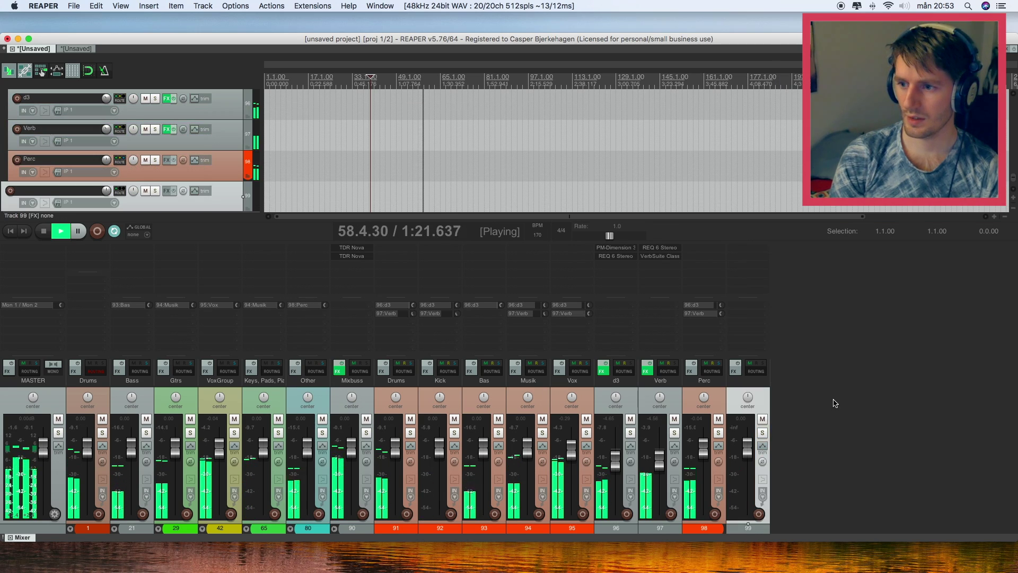
{"action": "double_click", "coordinate": [835, 403]}
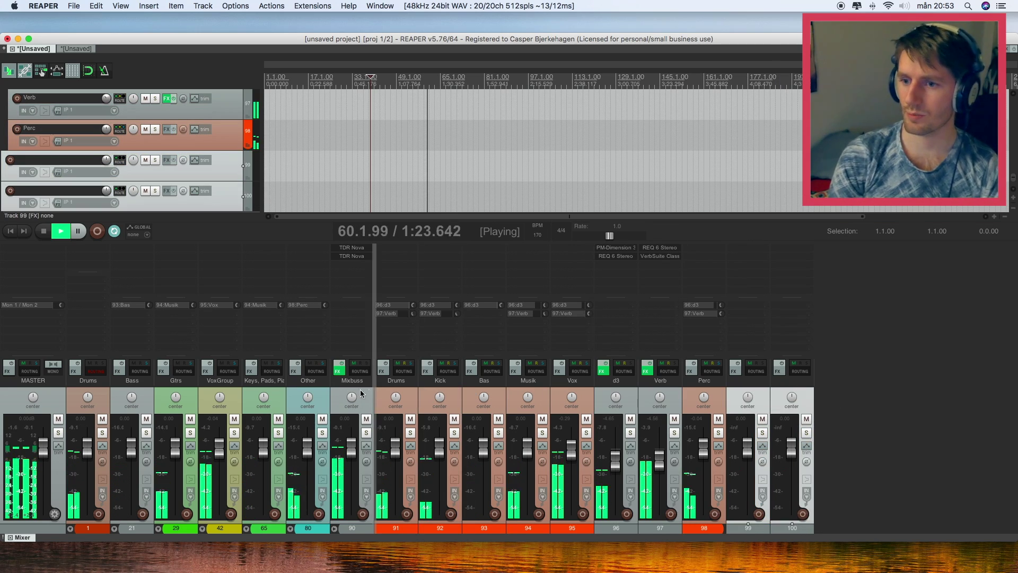
{"action": "left_click_drag", "start_coordinate": [360, 394], "coordinate": [332, 400]}
Mute Mixbuss and create a send from it to track 90, routing mono source 1 to channel 1
{"action": "left_click", "coordinate": [454, 419]}
{"action": "left_click_drag", "start_coordinate": [448, 371], "coordinate": [351, 332]}
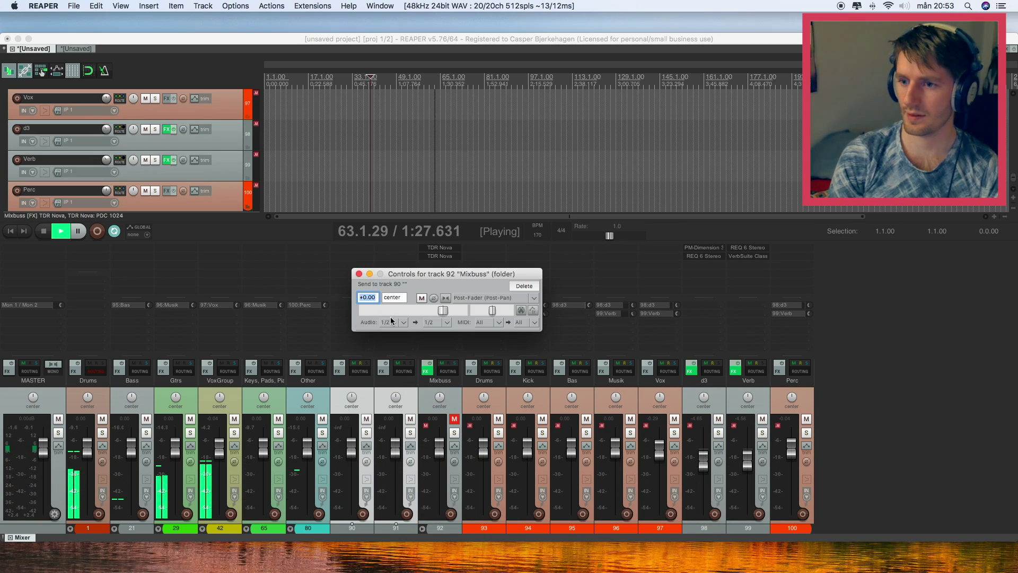
{"action": "left_click", "coordinate": [390, 321]}
{"action": "left_click", "coordinate": [547, 344]}
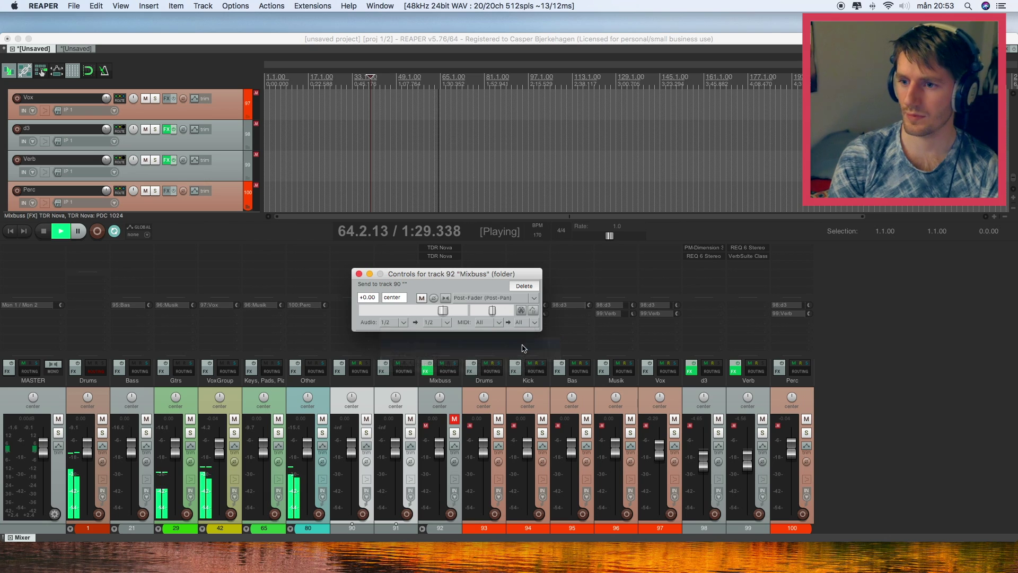
{"action": "left_click", "coordinate": [434, 322]}
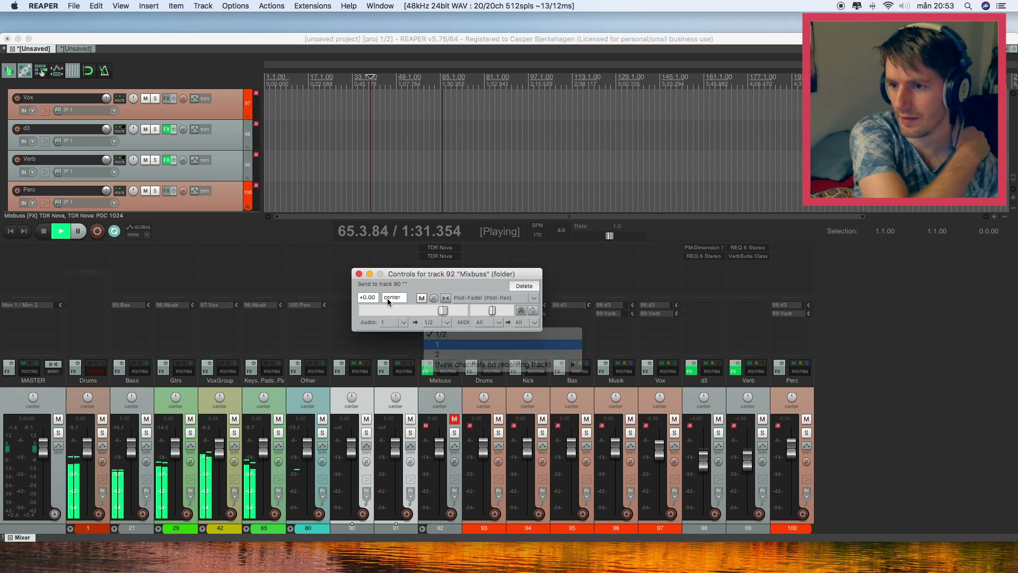
{"action": "left_click", "coordinate": [359, 273]}
Create a send from Mixbuss to track 91, routing mono source 2 to channel 2
{"action": "left_click_drag", "start_coordinate": [443, 316], "coordinate": [399, 318]}
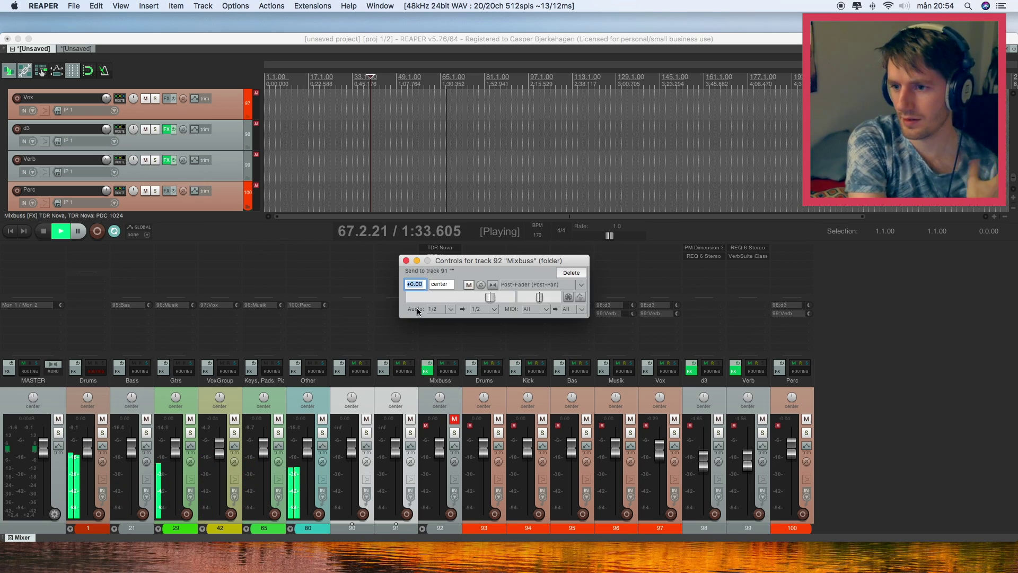
{"action": "left_click", "coordinate": [449, 309]}
{"action": "mouse_move", "coordinate": [473, 334]}
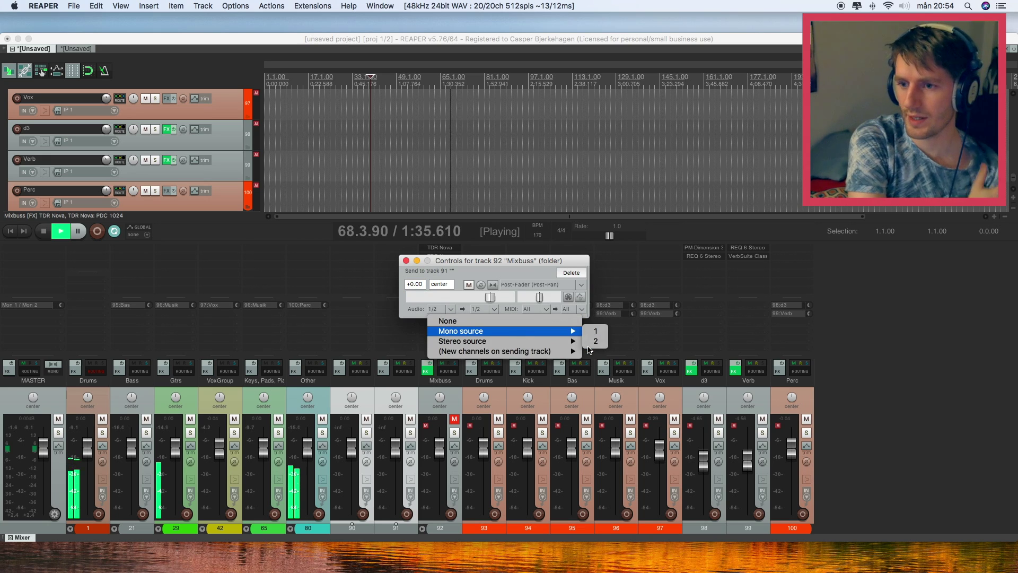
{"action": "left_click", "coordinate": [593, 342]}
{"action": "left_click", "coordinate": [496, 309]}
{"action": "left_click", "coordinate": [507, 341]}
{"action": "left_click", "coordinate": [406, 260]}
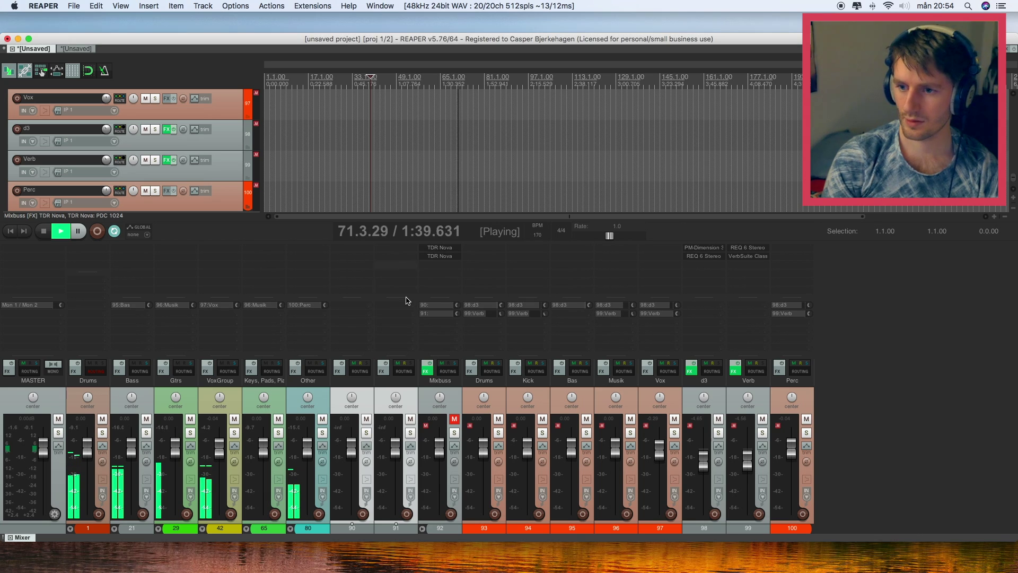
Unmute Mixbuss, mute tracks 90 and 91, and pan track 90 99% left and track 91 100% right
{"action": "left_click", "coordinate": [411, 432]}
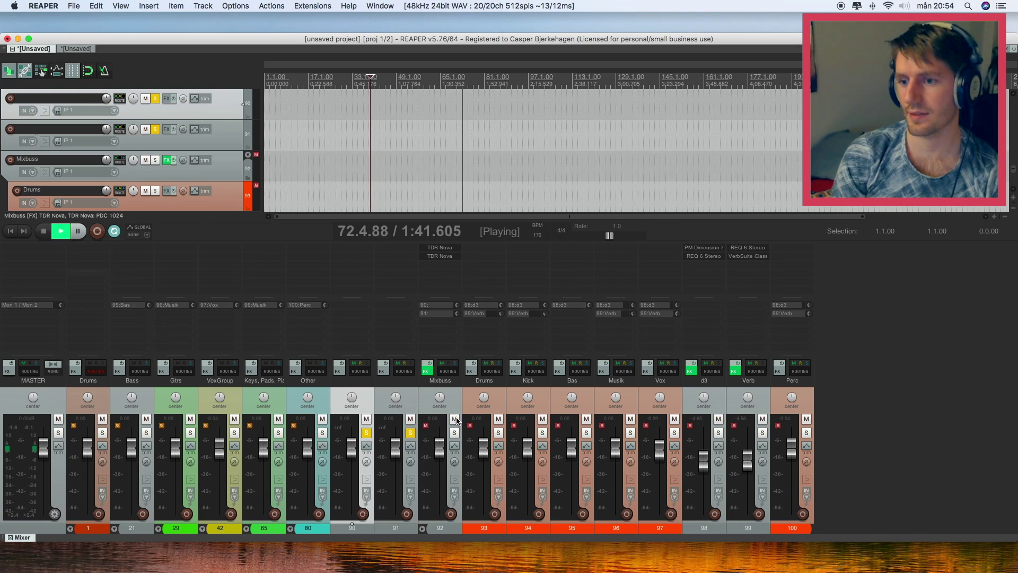
{"action": "left_click", "coordinate": [410, 432]}
{"action": "left_click", "coordinate": [365, 418]}
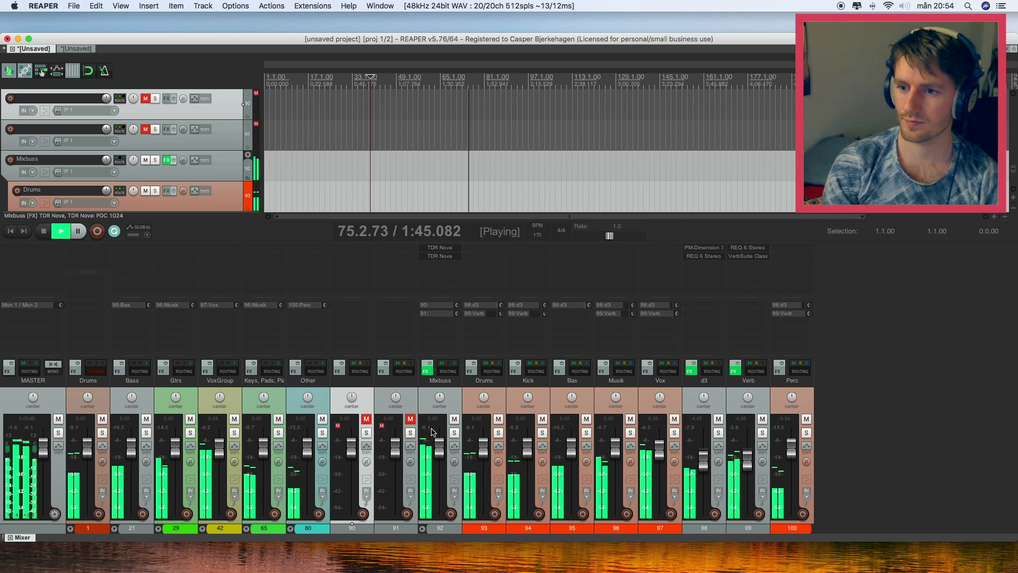
{"action": "left_click_drag", "start_coordinate": [352, 397], "coordinate": [352, 434]}
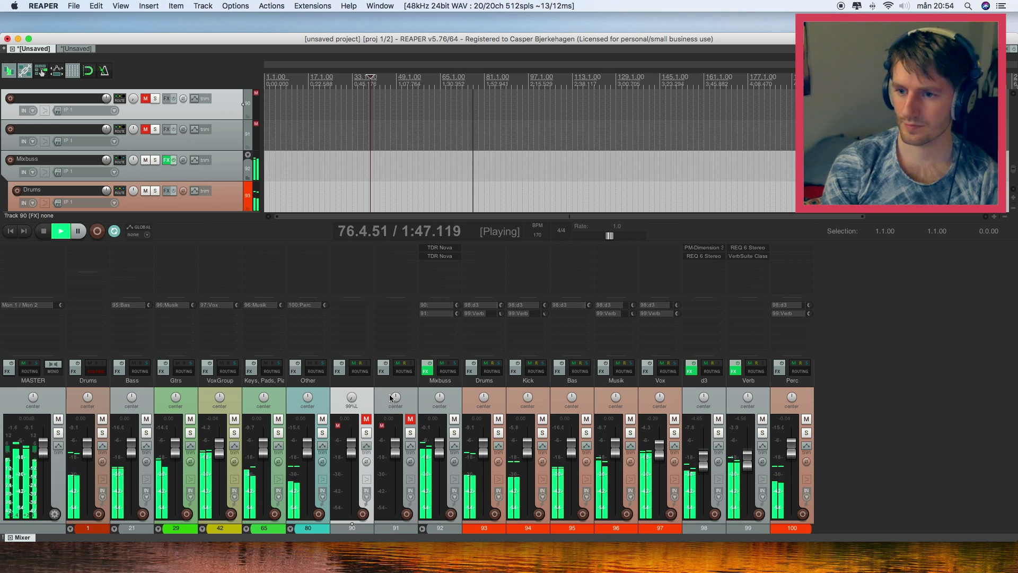
{"action": "left_click_drag", "start_coordinate": [395, 397], "coordinate": [395, 360]}
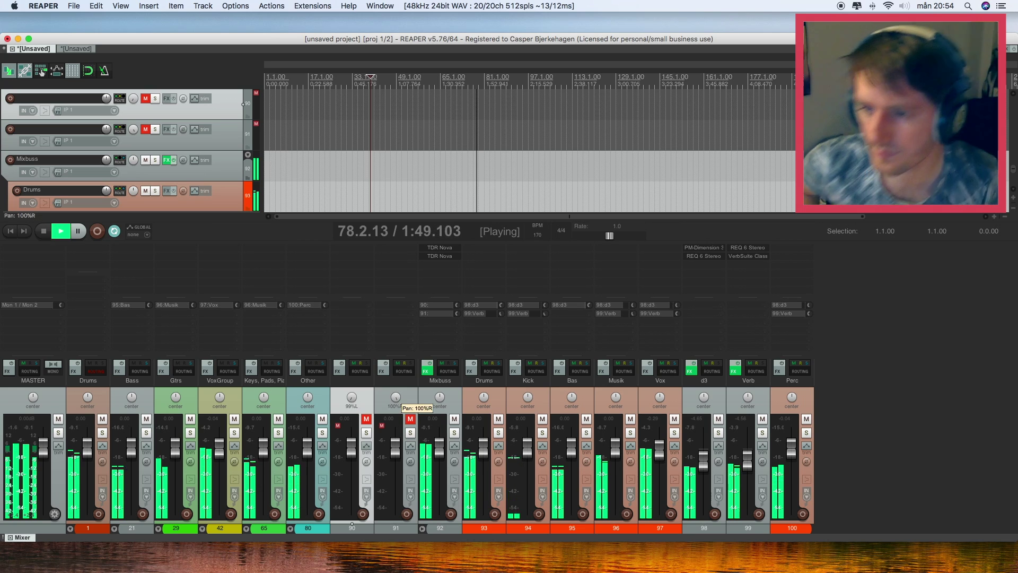
Unmute tracks 90 and 91, solo both together, and leave only track 90 soloed
{"action": "left_click", "coordinate": [366, 419]}
{"action": "left_click", "coordinate": [394, 526]}
{"action": "left_click", "coordinate": [354, 527], "text": "shift"}
{"action": "left_click", "coordinate": [366, 433]}
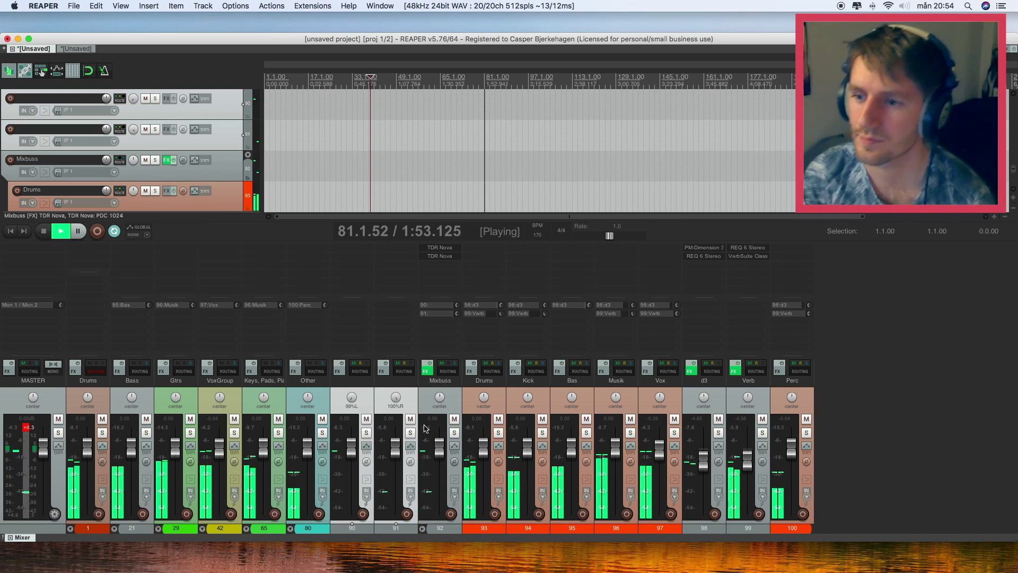
{"action": "left_click", "coordinate": [366, 405]}
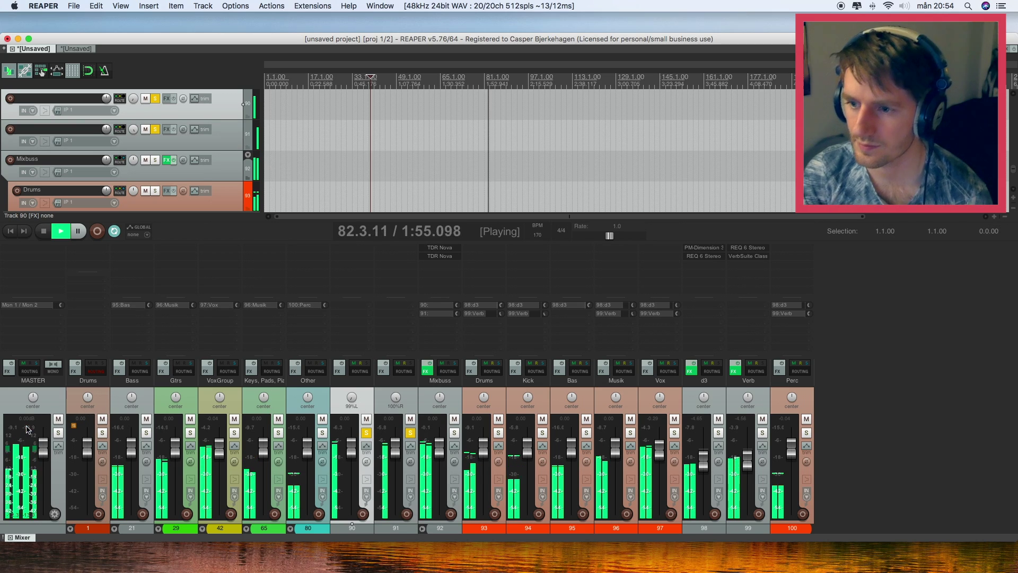
{"action": "left_click", "coordinate": [408, 432]}
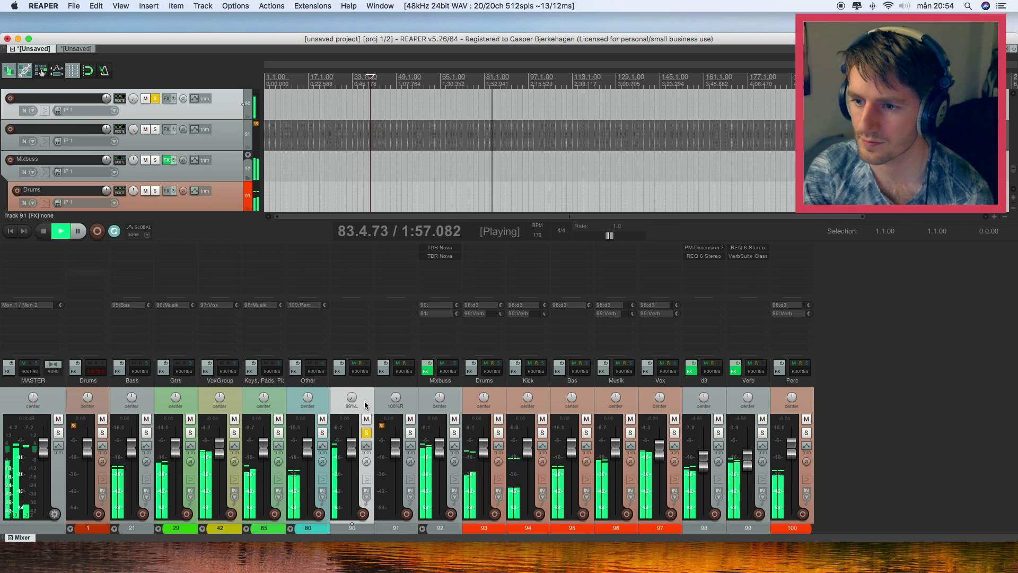
Center the pan of track 90 and add Virtual Mix Rack (Slate Digital) from the Favo folder to it
{"action": "double_click", "coordinate": [351, 397]}
{"action": "double_click", "coordinate": [343, 255]}
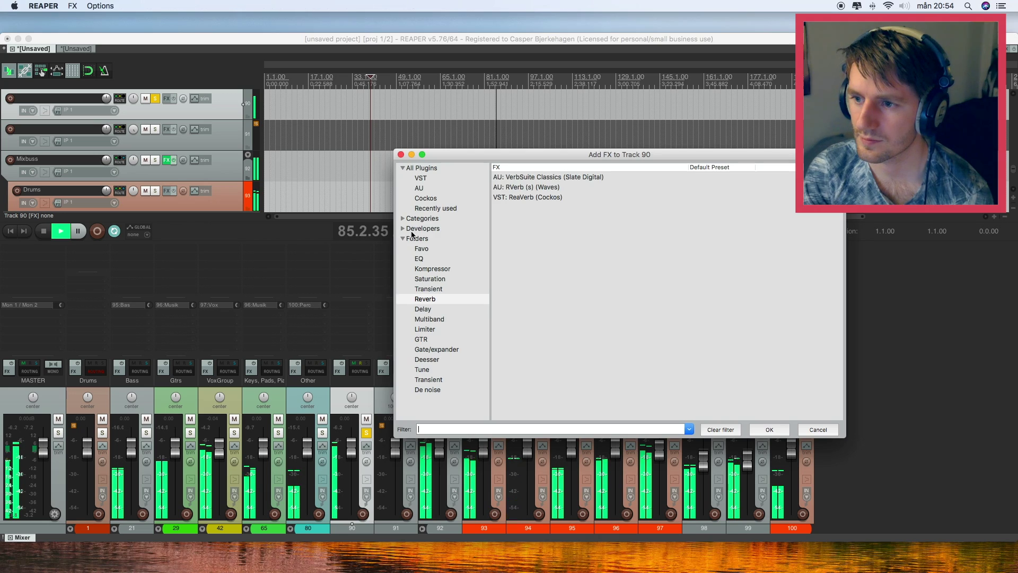
{"action": "left_click", "coordinate": [431, 249]}
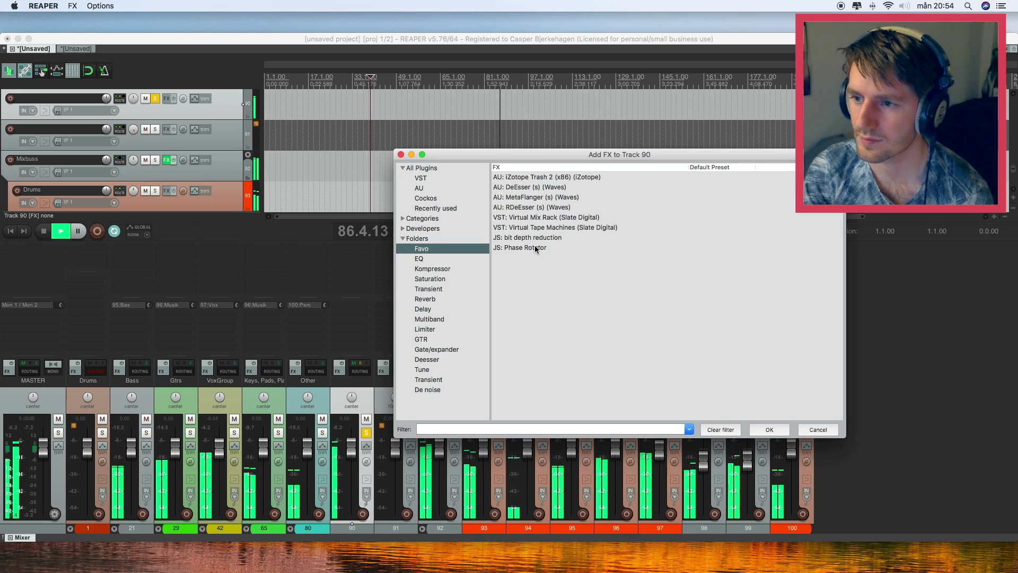
{"action": "left_click", "coordinate": [533, 219]}
{"action": "key", "text": "Return"}
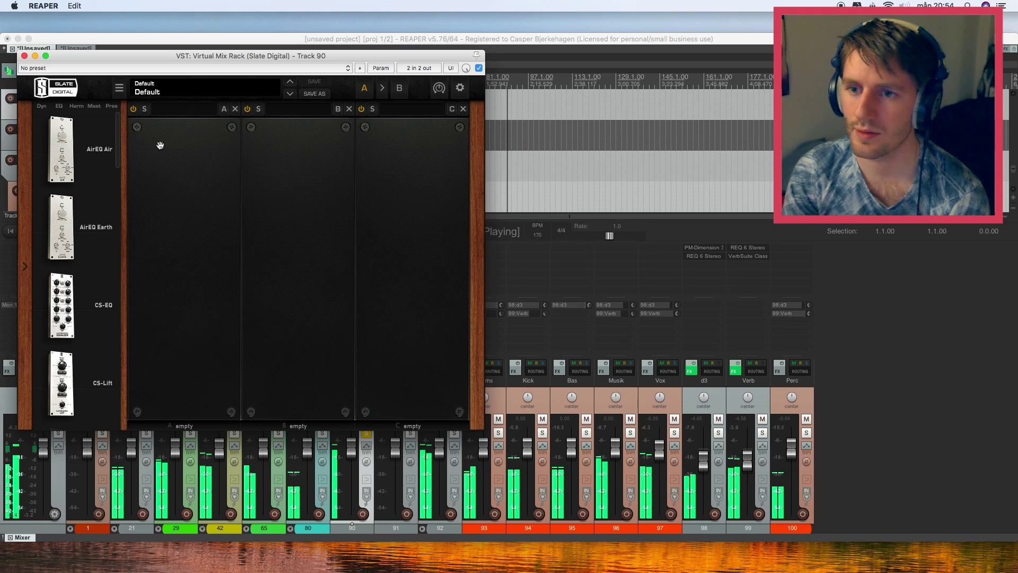
Load the FG-Stress compressor into slot A of the Virtual Mix Rack and raise its input to 7.70
{"action": "left_click", "coordinate": [42, 106]}
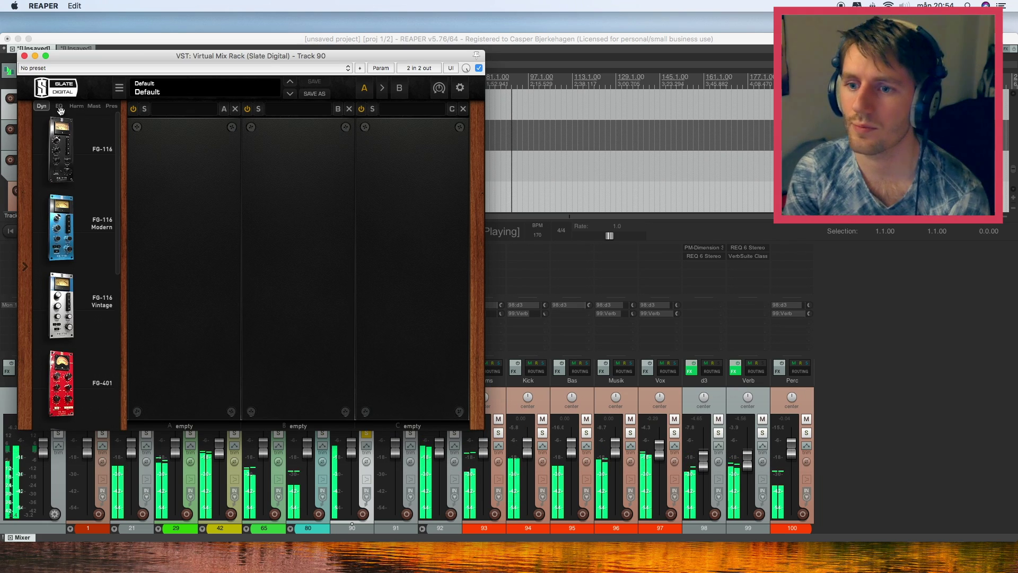
{"action": "left_click_drag", "start_coordinate": [117, 146], "coordinate": [107, 456]}
{"action": "left_click_drag", "start_coordinate": [68, 256], "coordinate": [207, 244]}
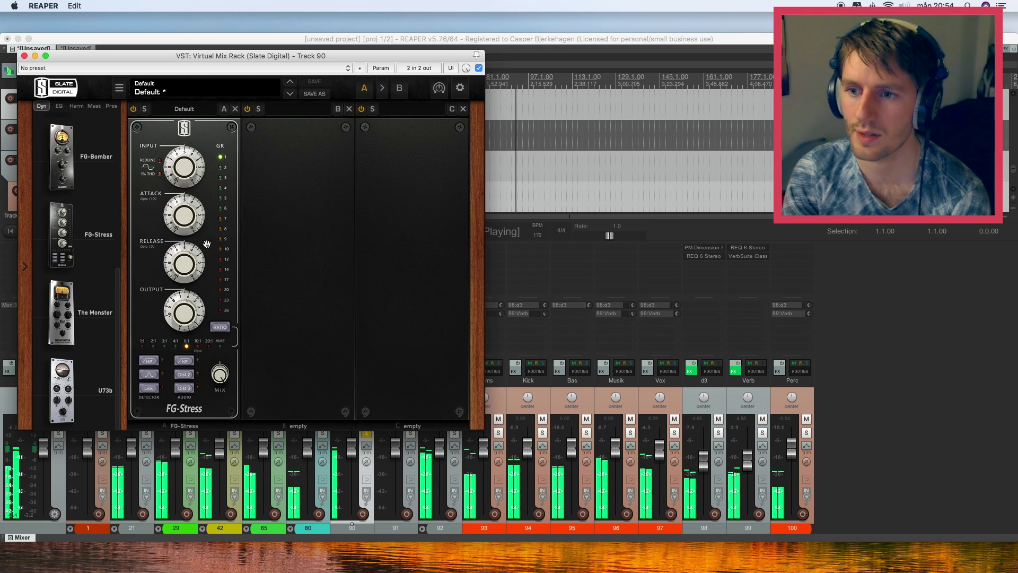
{"action": "mouse_move", "coordinate": [181, 188]}
{"action": "left_mouse_down"}
{"action": "mouse_move", "coordinate": [189, 156]}
{"action": "mouse_move", "coordinate": [185, 176]}
{"action": "left_mouse_up"}
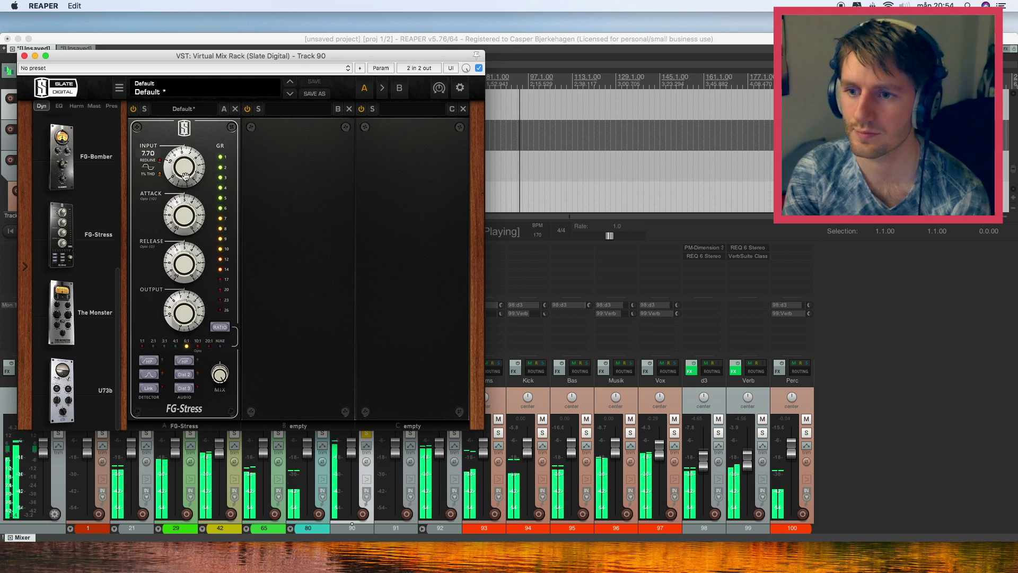
Set the FG-Stress release on track 90 to 5.30, its input to 4.40 and its attack to 3.80
{"action": "left_click_drag", "start_coordinate": [190, 303], "coordinate": [192, 298]}
{"action": "left_click_drag", "start_coordinate": [189, 217], "coordinate": [194, 261]}
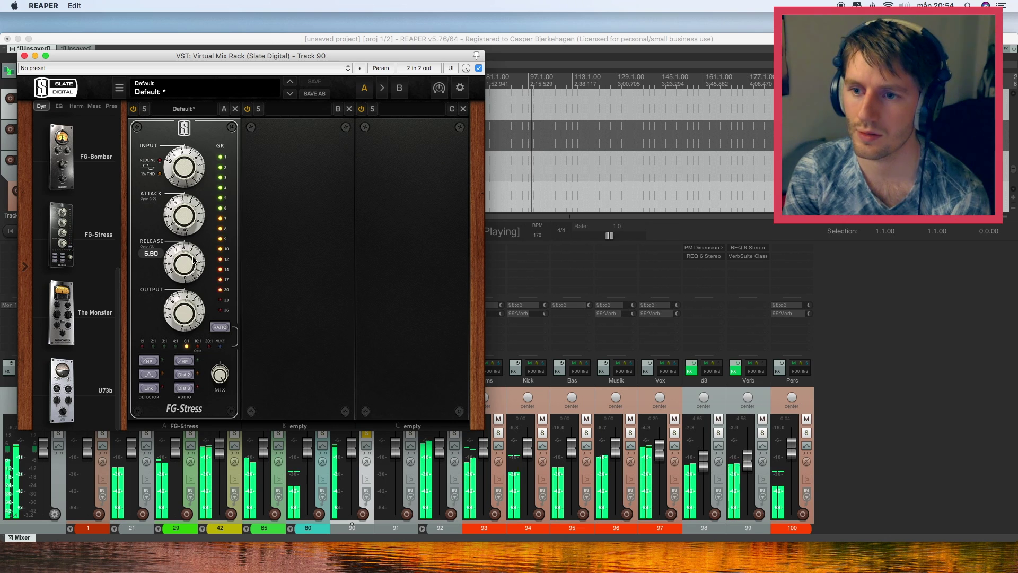
{"action": "left_click_drag", "start_coordinate": [194, 296], "coordinate": [193, 267]}
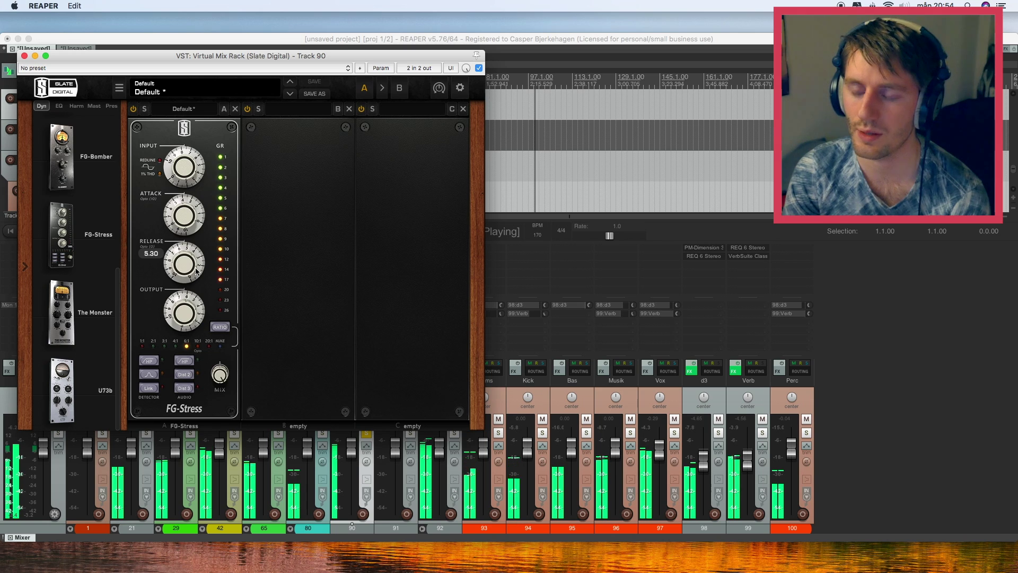
{"action": "left_click_drag", "start_coordinate": [189, 161], "coordinate": [193, 201]}
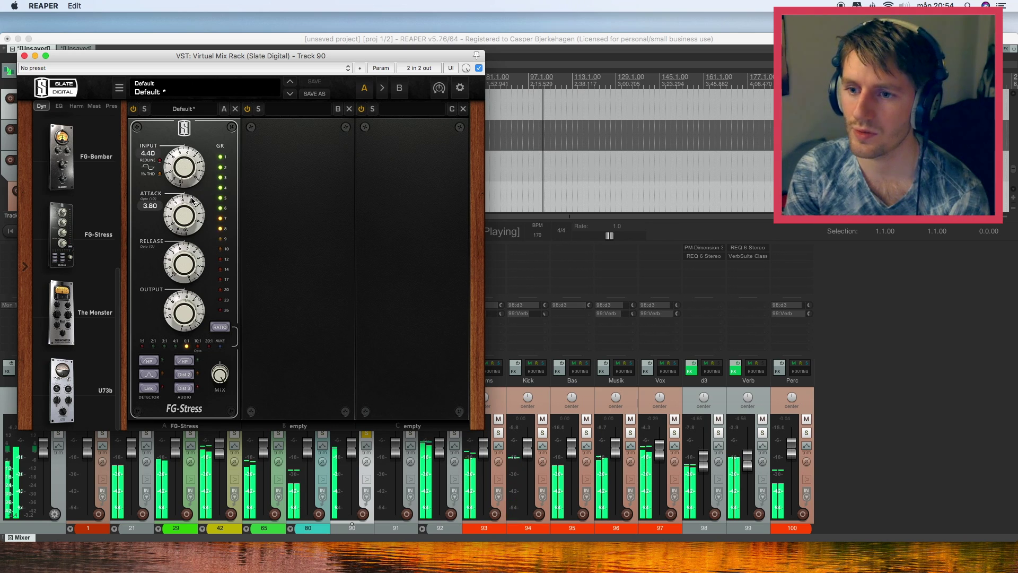
Set the FG-Stress ratio to 4:1, its output to 6.30 and its input to 4.20, and close the plug-in window
{"action": "left_click", "coordinate": [165, 347]}
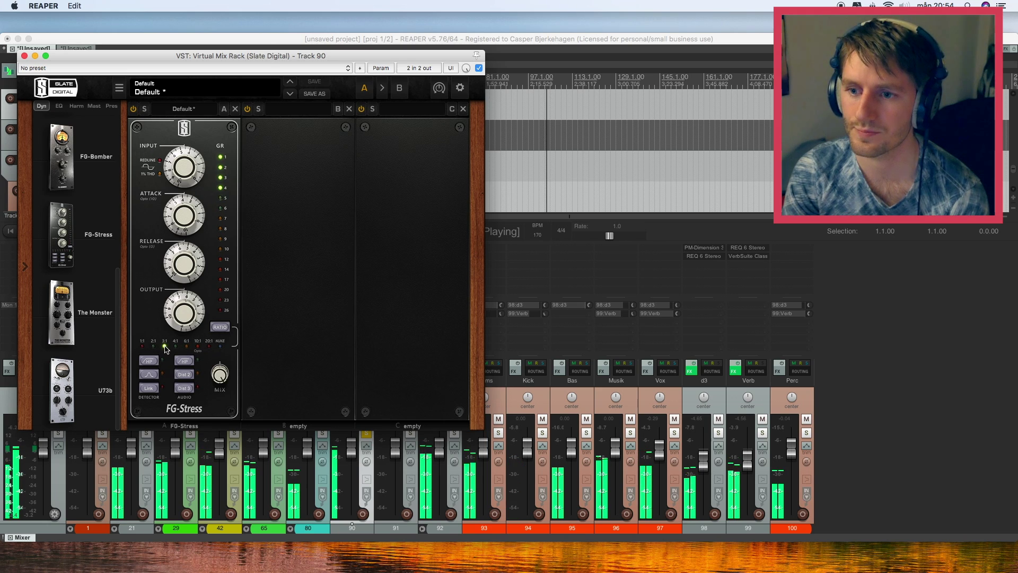
{"action": "left_click", "coordinate": [175, 347]}
{"action": "left_click_drag", "start_coordinate": [186, 218], "coordinate": [188, 253]}
{"action": "left_click_drag", "start_coordinate": [189, 297], "coordinate": [185, 303]}
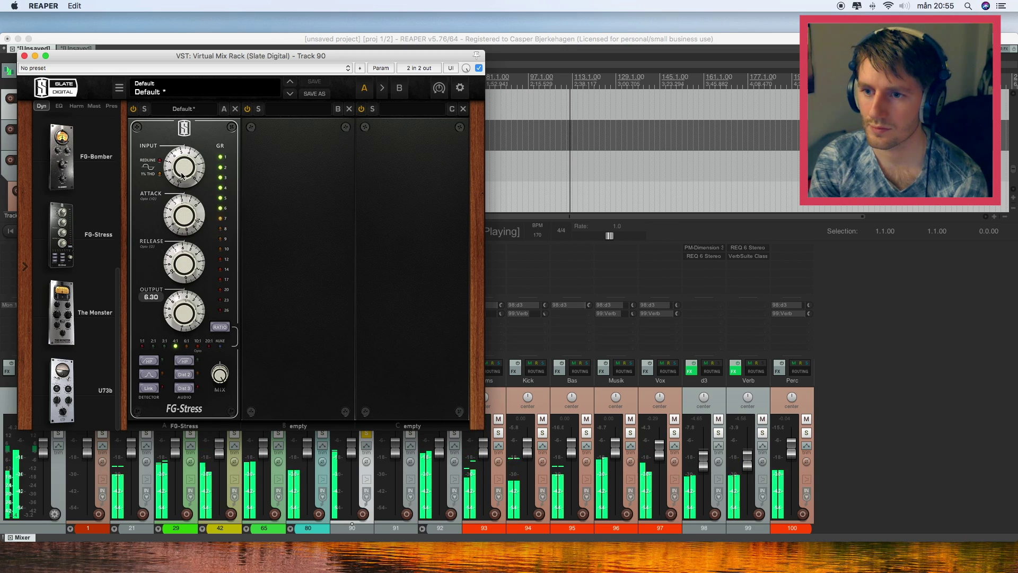
{"action": "left_click_drag", "start_coordinate": [184, 183], "coordinate": [188, 185]}
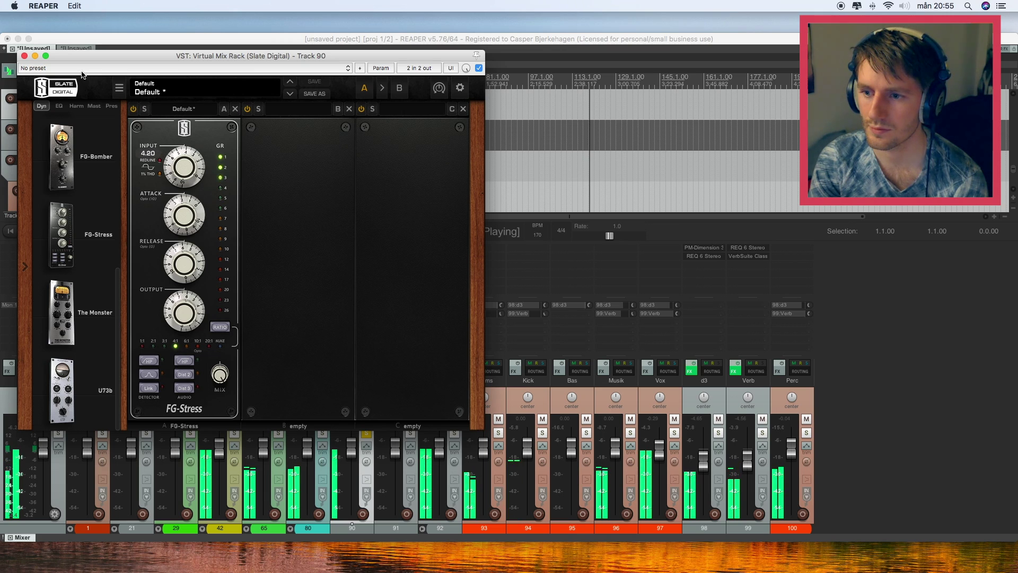
{"action": "left_click", "coordinate": [24, 56]}
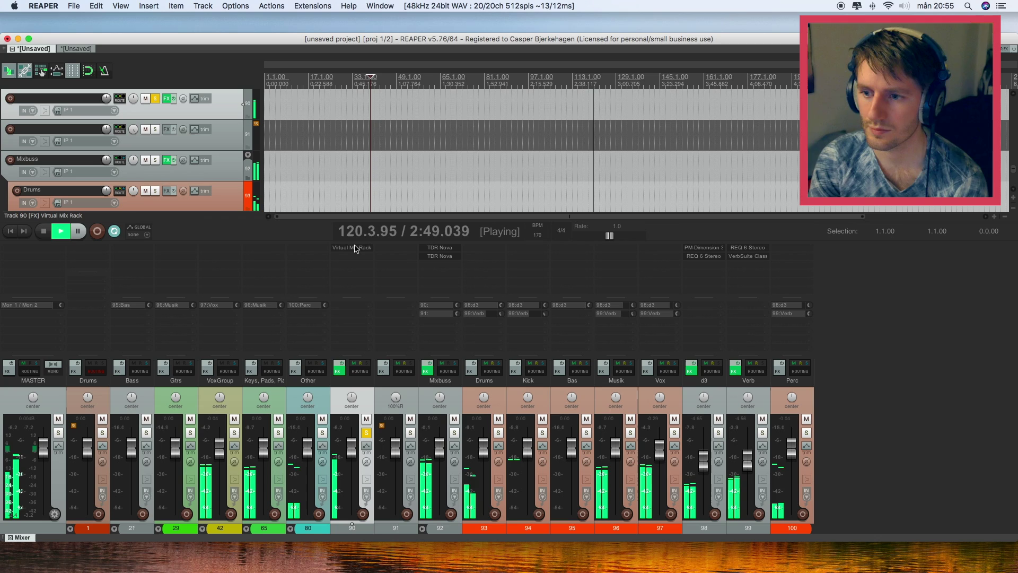
Copy the Virtual Mix Rack to track 91, solo track 91 and Mixbuss, and lower the faders of tracks 90 and 91 to -inf dB
{"action": "left_click", "coordinate": [409, 433]}
{"action": "left_click", "coordinate": [455, 433]}
{"action": "left_click_drag", "start_coordinate": [351, 448], "coordinate": [363, 570]}
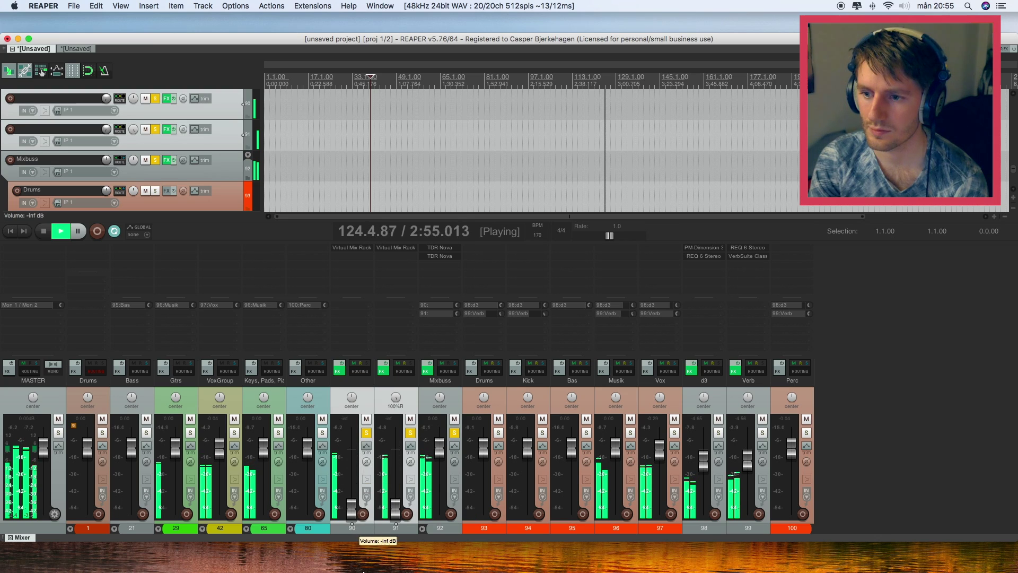
Switch the Mixbuss sends to tracks 90 and 91 to Pre-Fader (Post-FX)
{"action": "left_click", "coordinate": [440, 306]}
{"action": "left_click", "coordinate": [568, 272]}
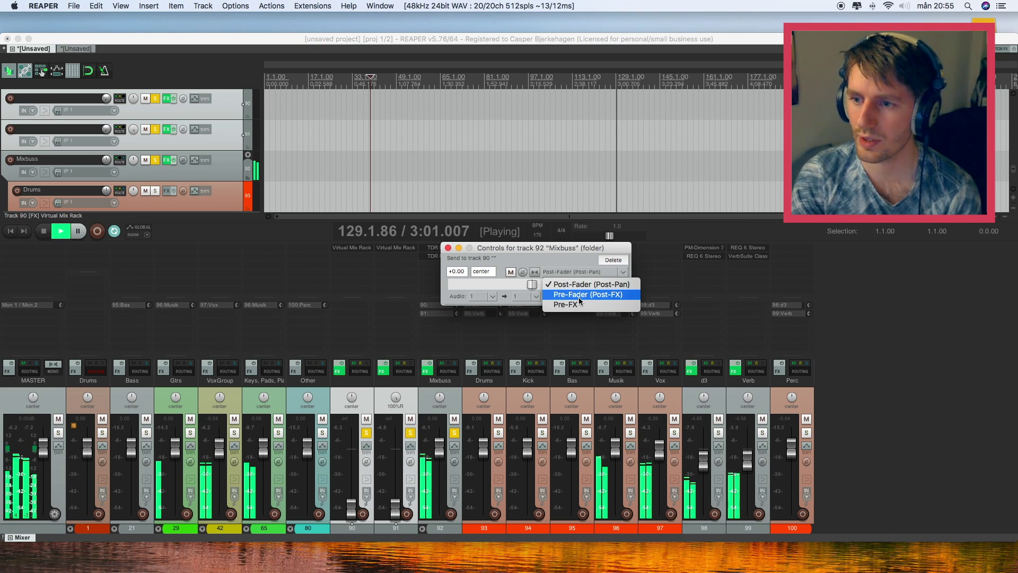
{"action": "left_click", "coordinate": [577, 295]}
{"action": "left_click", "coordinate": [440, 313]}
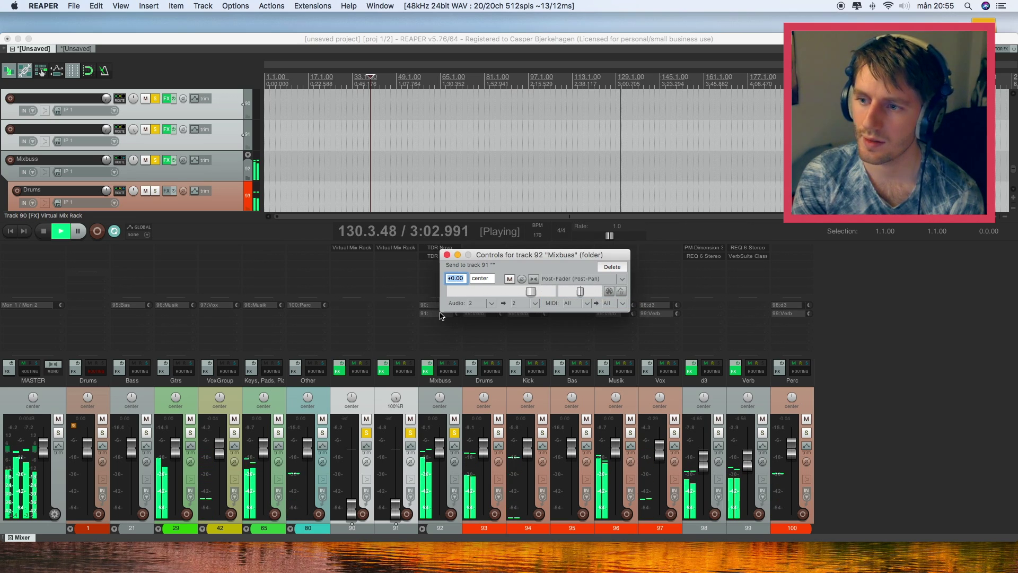
{"action": "left_click", "coordinate": [581, 278]}
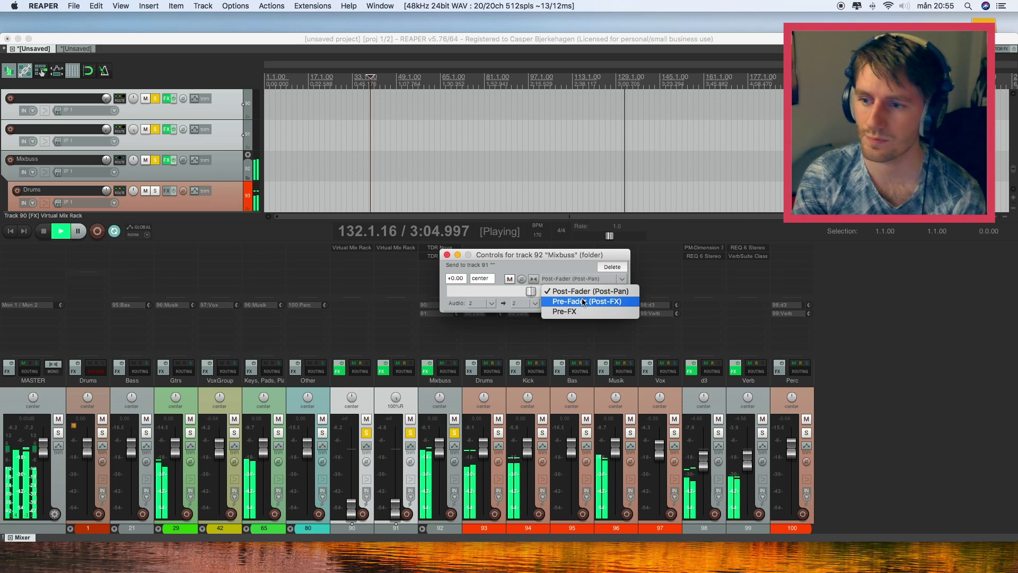
{"action": "left_click", "coordinate": [583, 301]}
Raise the compressed tracks 90 and 91 together and lower the Mixbuss volume to about -6.03 dB to balance the blend
{"action": "mouse_move", "coordinate": [395, 503]}
{"action": "left_mouse_down"}
{"action": "mouse_move", "coordinate": [403, 461]}
{"action": "mouse_move", "coordinate": [438, 453]}
{"action": "mouse_move", "coordinate": [400, 516]}
{"action": "mouse_move", "coordinate": [400, 485]}
{"action": "mouse_move", "coordinate": [401, 511]}
{"action": "left_mouse_up"}
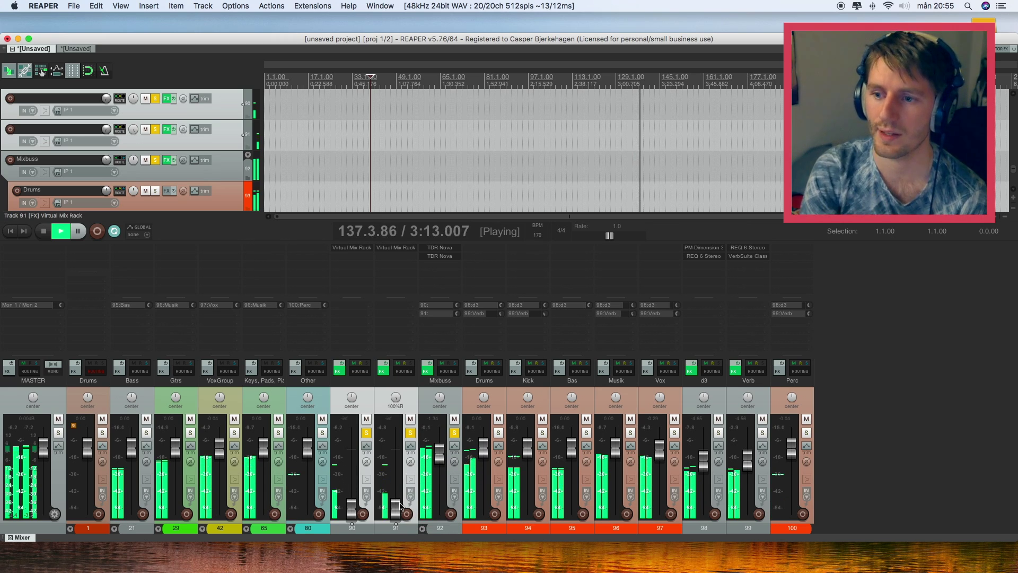
{"action": "left_click_drag", "start_coordinate": [439, 459], "coordinate": [440, 461]}
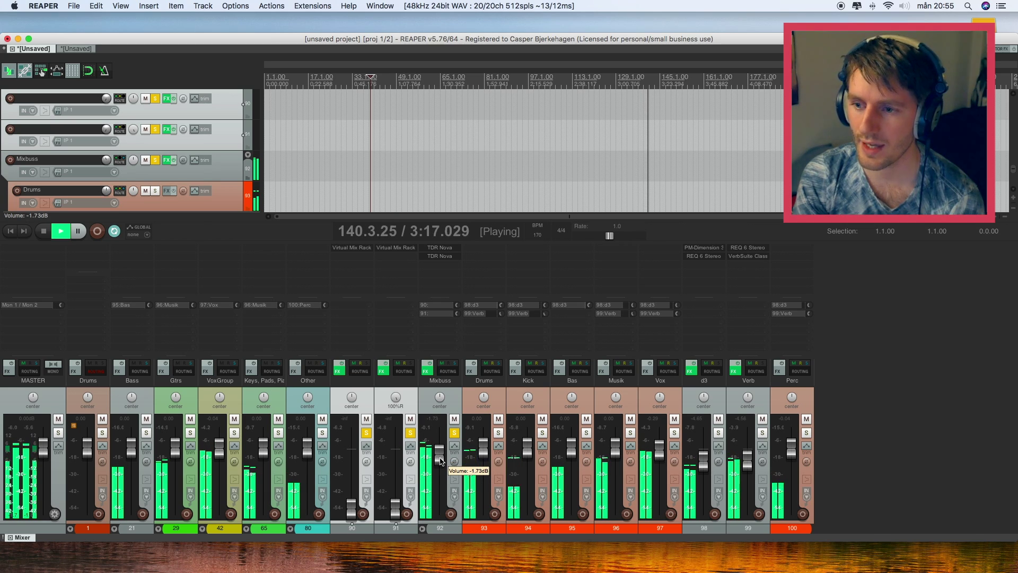
{"action": "left_click_drag", "start_coordinate": [396, 505], "coordinate": [400, 469]}
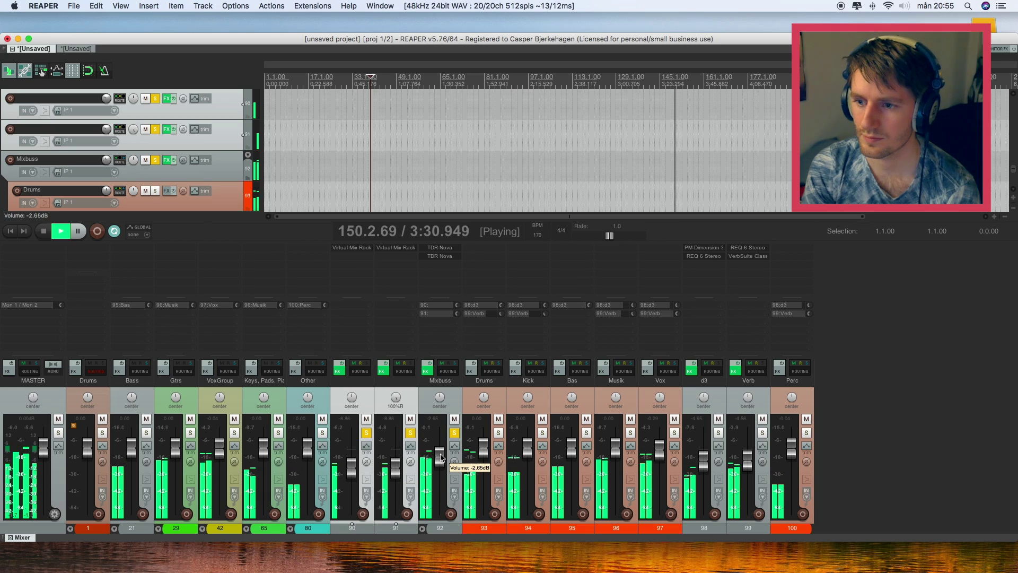
{"action": "mouse_move", "coordinate": [441, 463]}
{"action": "left_mouse_down"}
{"action": "mouse_move", "coordinate": [441, 481]}
{"action": "mouse_move", "coordinate": [441, 472]}
{"action": "left_mouse_up"}
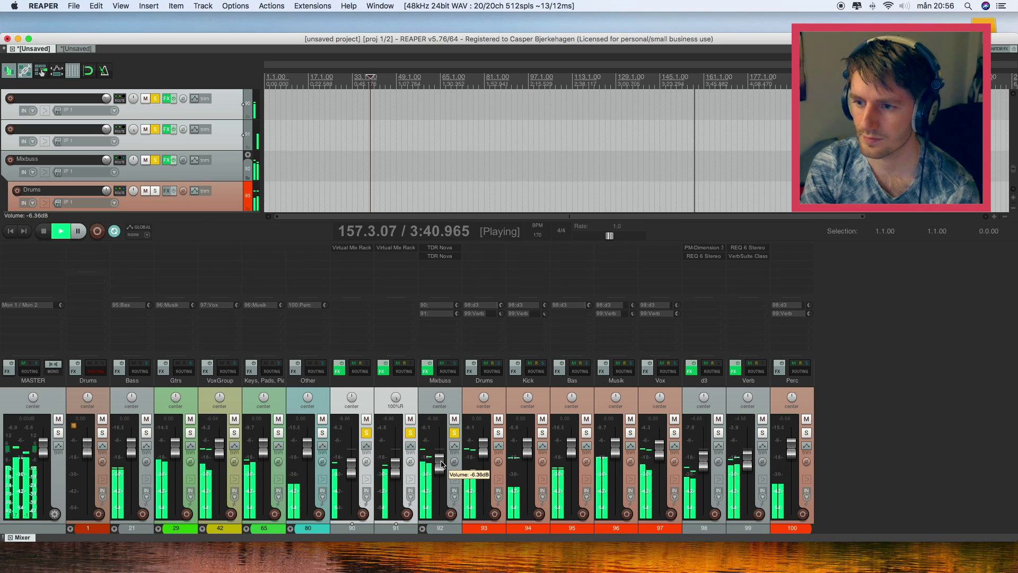
{"action": "left_click_drag", "start_coordinate": [440, 460], "coordinate": [441, 460]}
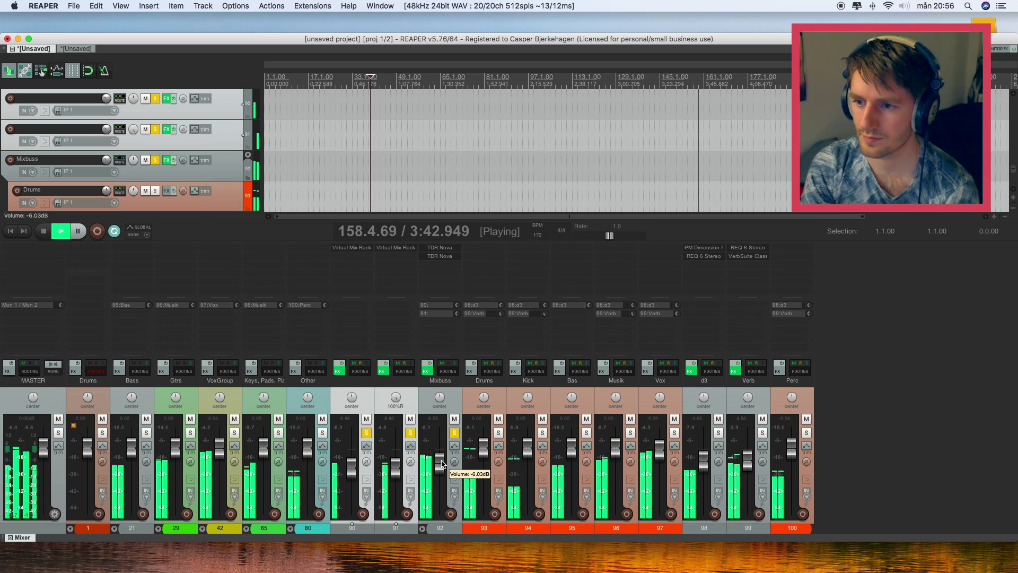
Compare the Mixbuss alone by muting tracks 90 and 91, unmute both, and set the Mixbuss volume to -3.39 dB
{"action": "left_click", "coordinate": [411, 432]}
{"action": "left_click", "coordinate": [366, 432]}
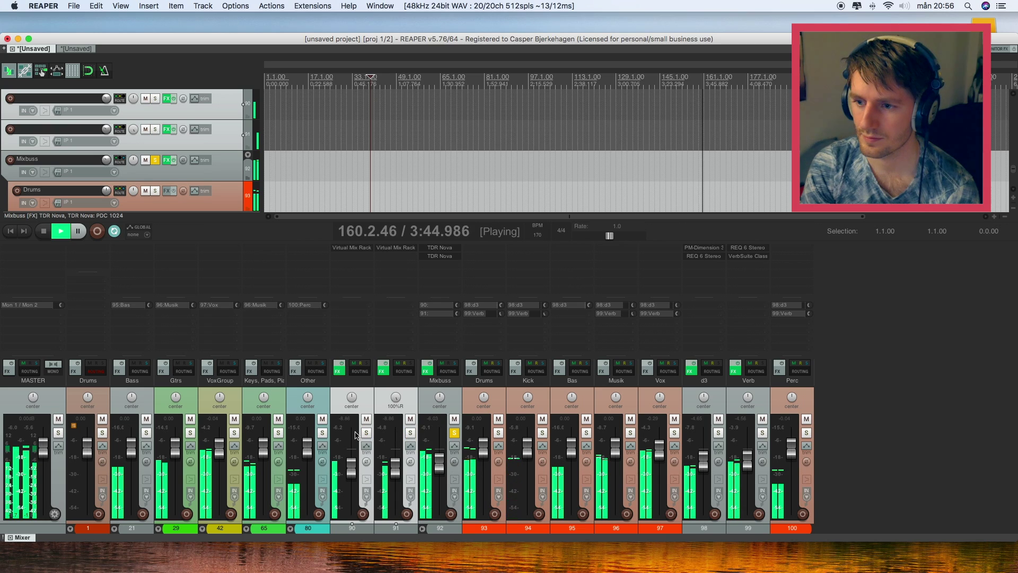
{"action": "left_click", "coordinate": [366, 418]}
{"action": "left_click", "coordinate": [410, 419]}
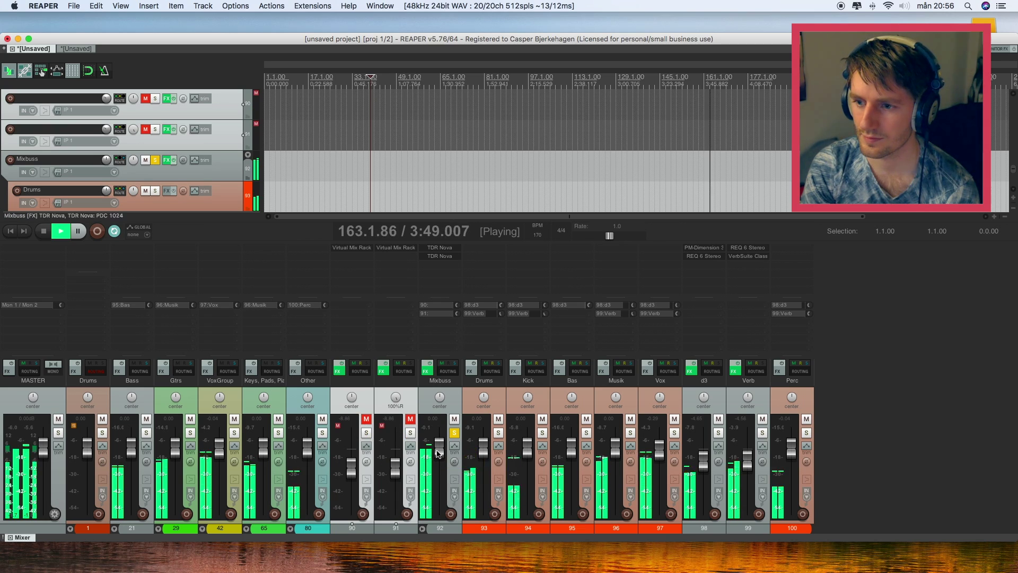
{"action": "left_click_drag", "start_coordinate": [438, 453], "coordinate": [434, 467]}
{"action": "left_click", "coordinate": [410, 419]}
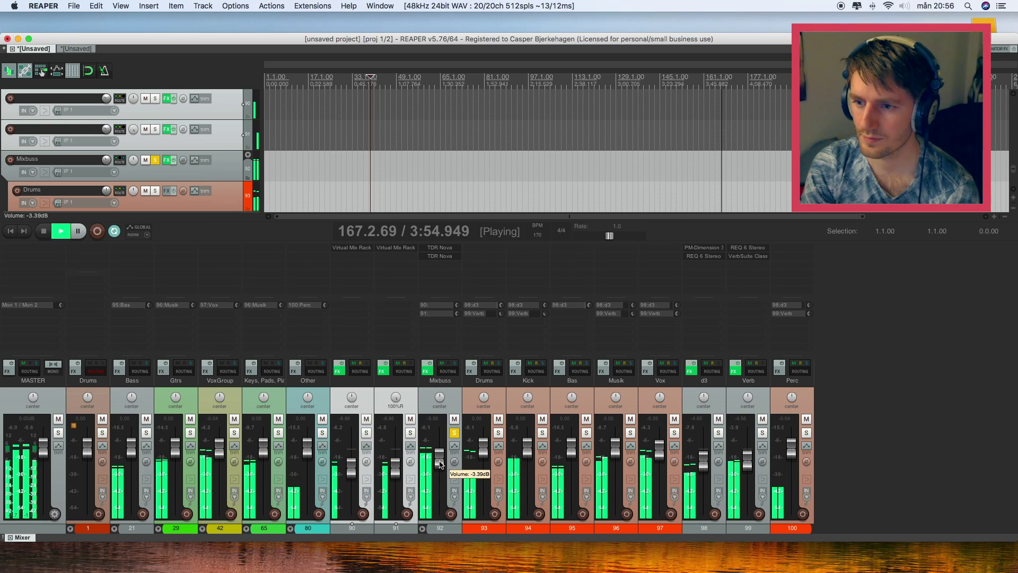
Lower the faders of tracks 90 and 91 slightly and leave only track 90 soloed
{"action": "left_click_drag", "start_coordinate": [394, 470], "coordinate": [438, 459]}
{"action": "left_click", "coordinate": [366, 433]}
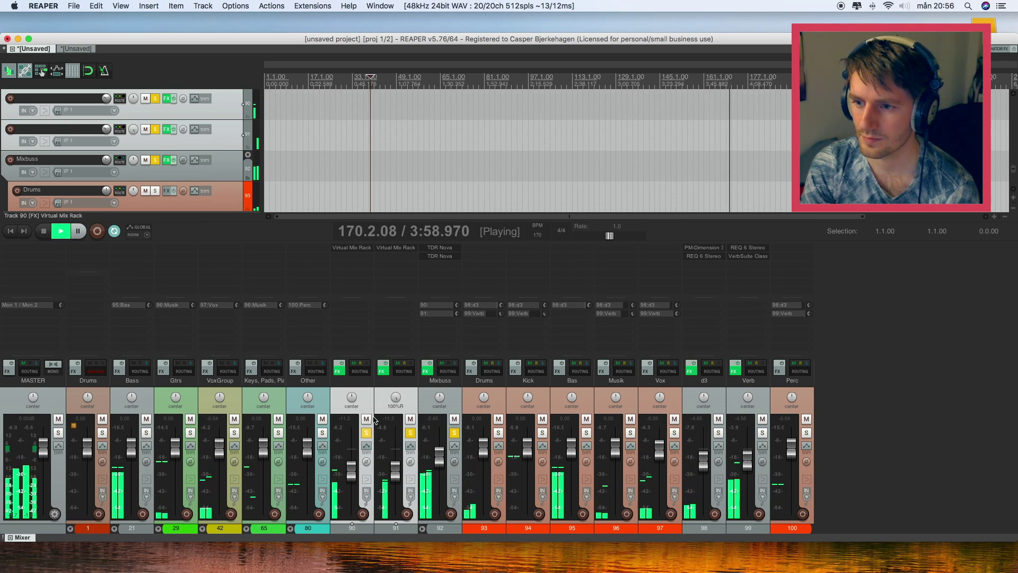
{"action": "left_click", "coordinate": [454, 433]}
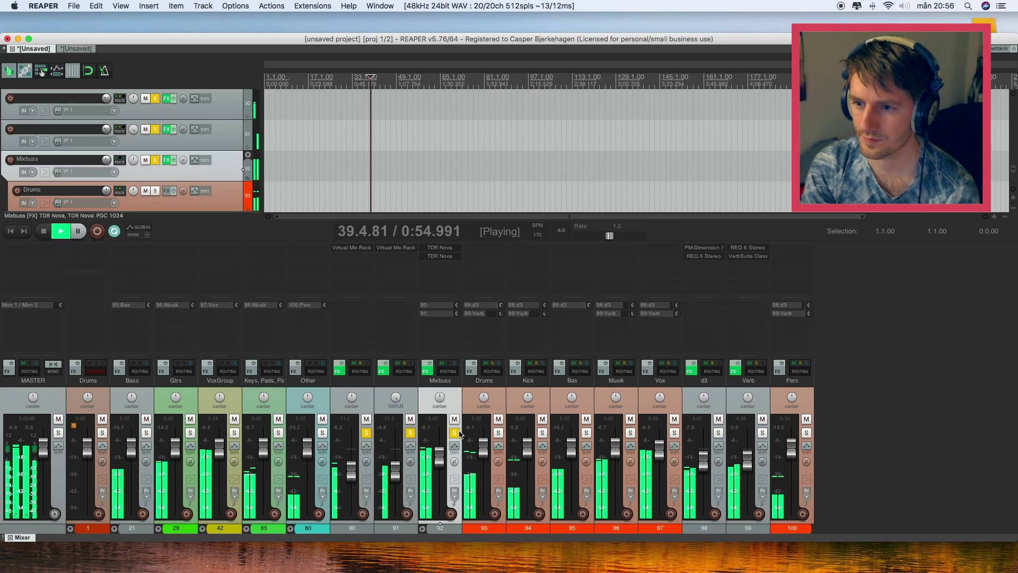
{"action": "left_click", "coordinate": [366, 403]}
{"action": "left_click", "coordinate": [409, 433]}
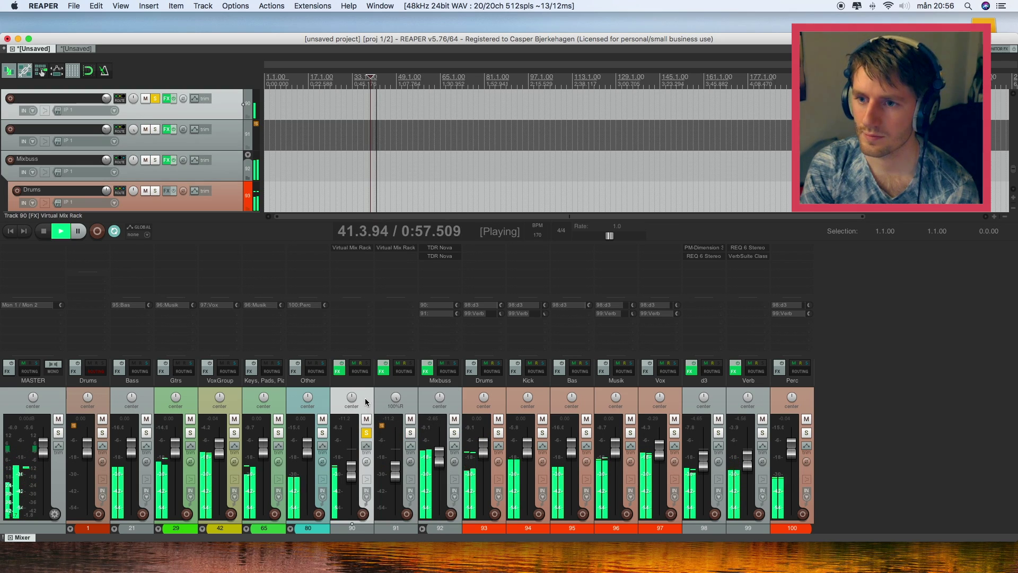
Set the FG-Stress ratio on track 90 to 6:1, readjust its attack and input, and close the plug-in window
{"action": "left_click", "coordinate": [350, 247]}
{"action": "left_click_drag", "start_coordinate": [194, 217], "coordinate": [192, 166]}
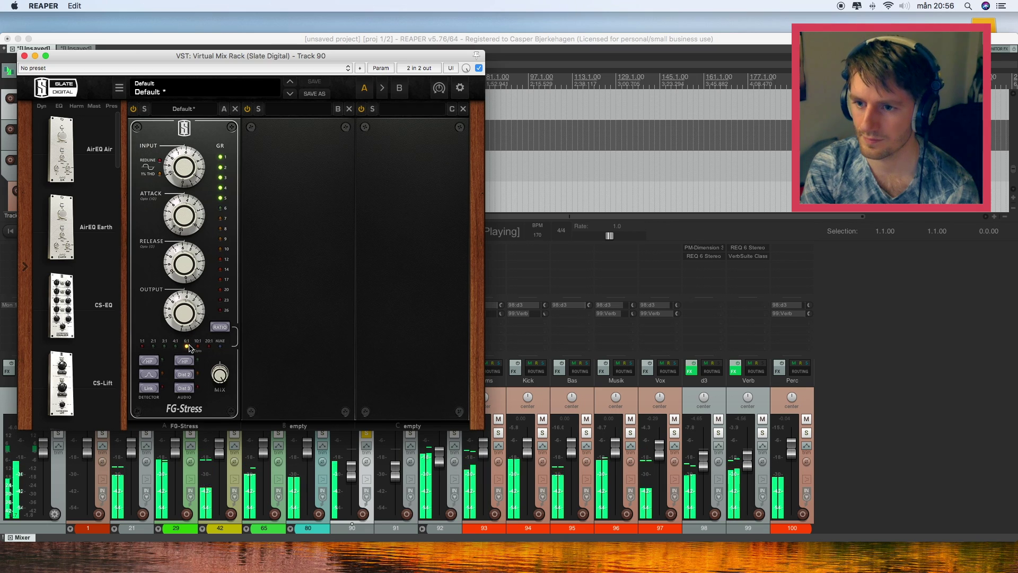
{"action": "mouse_move", "coordinate": [194, 317]}
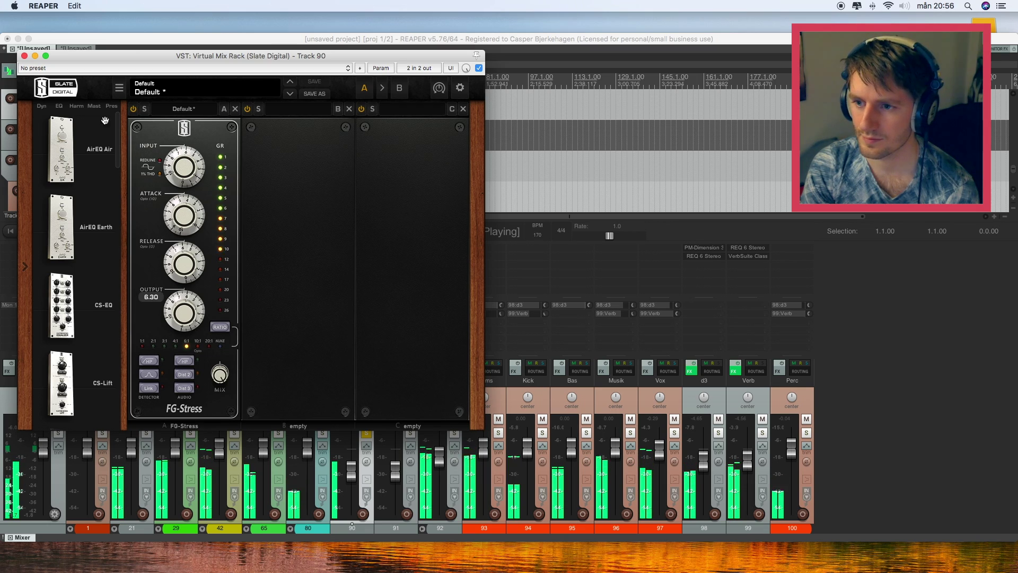
{"action": "left_click", "coordinate": [34, 56]}
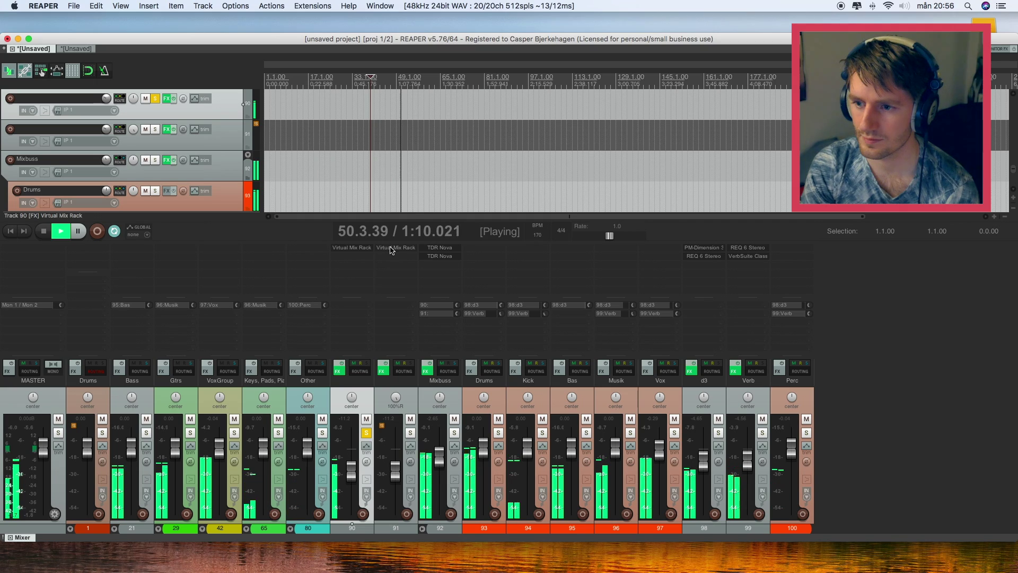
Copy the updated Virtual Mix Rack to track 91, solo it with Mixbuss, and trim the faders of tracks 90 and 91 together
{"action": "left_click_drag", "start_coordinate": [386, 250], "coordinate": [397, 248]}
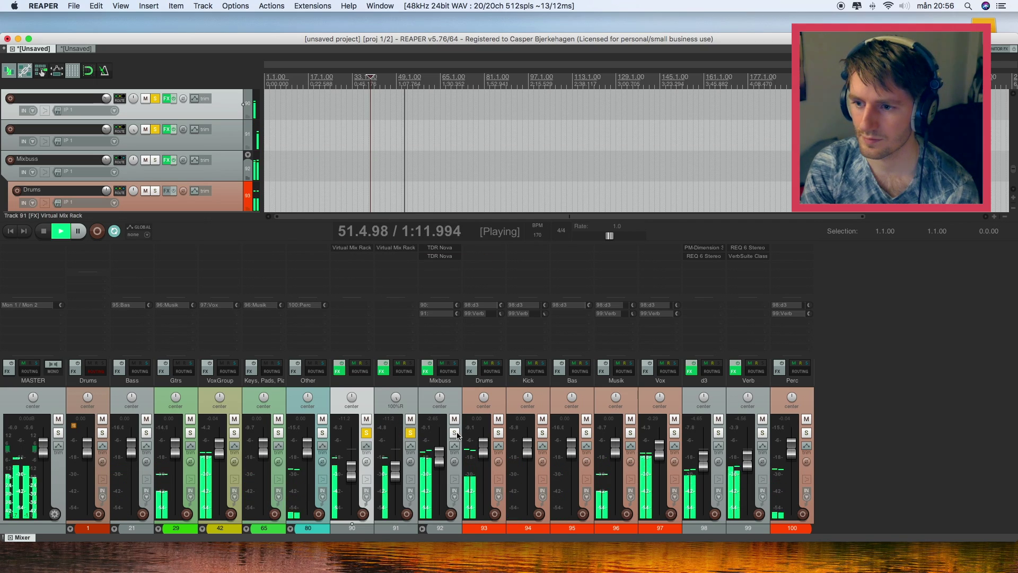
{"action": "left_click_drag", "start_coordinate": [444, 455], "coordinate": [444, 460]}
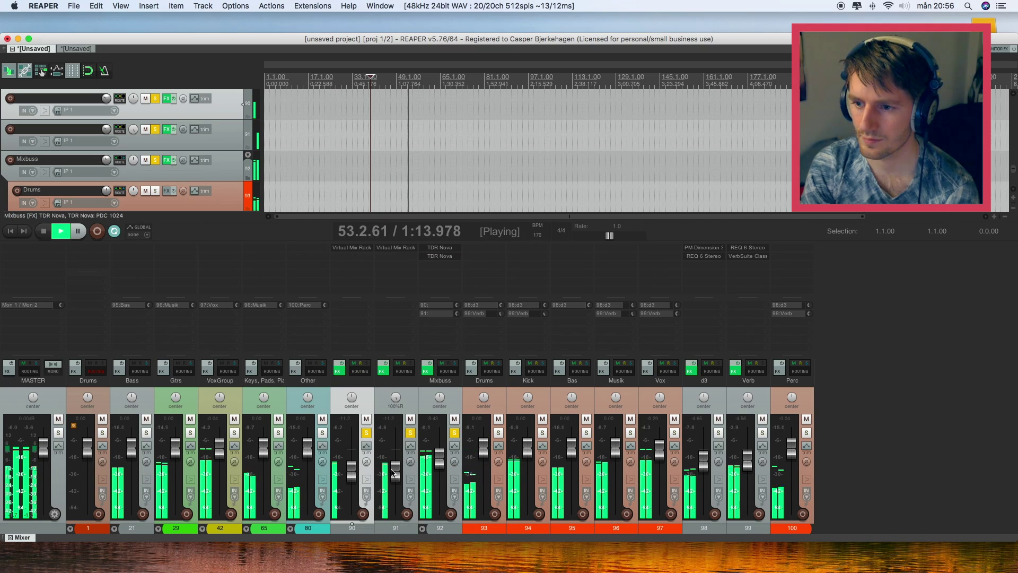
{"action": "mouse_move", "coordinate": [394, 473]}
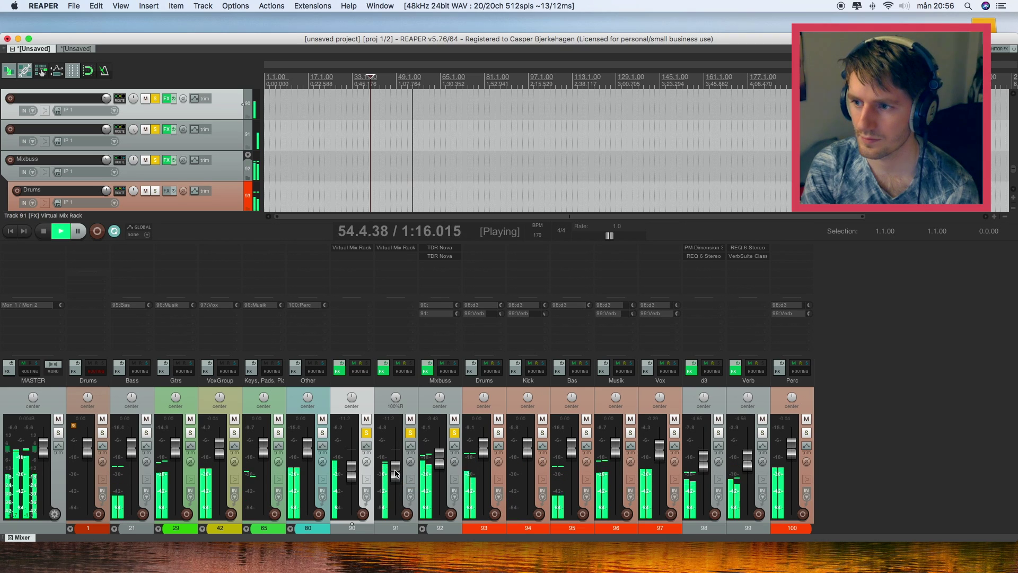
{"action": "left_click", "coordinate": [390, 528], "text": "shift"}
{"action": "mouse_move", "coordinate": [352, 474]}
{"action": "left_mouse_down"}
{"action": "mouse_move", "coordinate": [352, 515]}
{"action": "mouse_move", "coordinate": [351, 475]}
{"action": "left_mouse_up"}
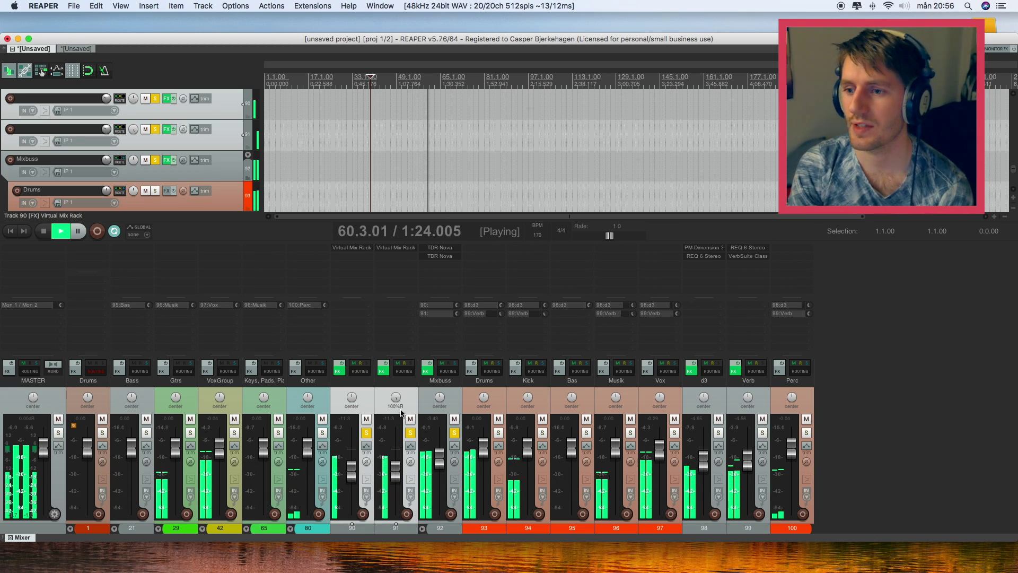
Clear the solos, pan track 90 99% left against track 91 100% right, and solo both tracks for listening
{"action": "left_click", "coordinate": [409, 434]}
{"action": "left_click", "coordinate": [454, 433]}
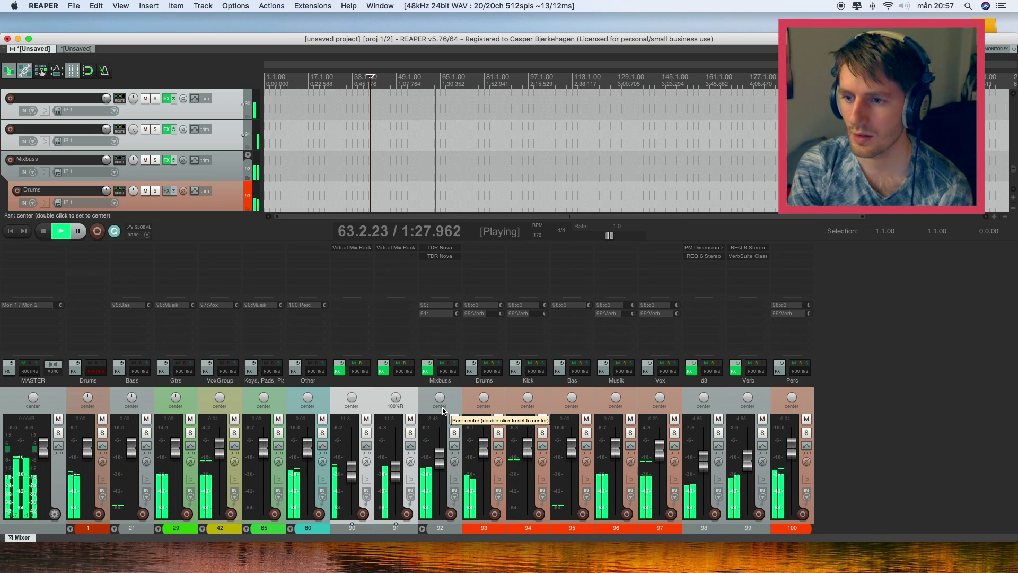
{"action": "left_click_drag", "start_coordinate": [352, 396], "coordinate": [352, 423]}
{"action": "left_click", "coordinate": [371, 392]}
{"action": "left_click_drag", "start_coordinate": [398, 397], "coordinate": [398, 411]}
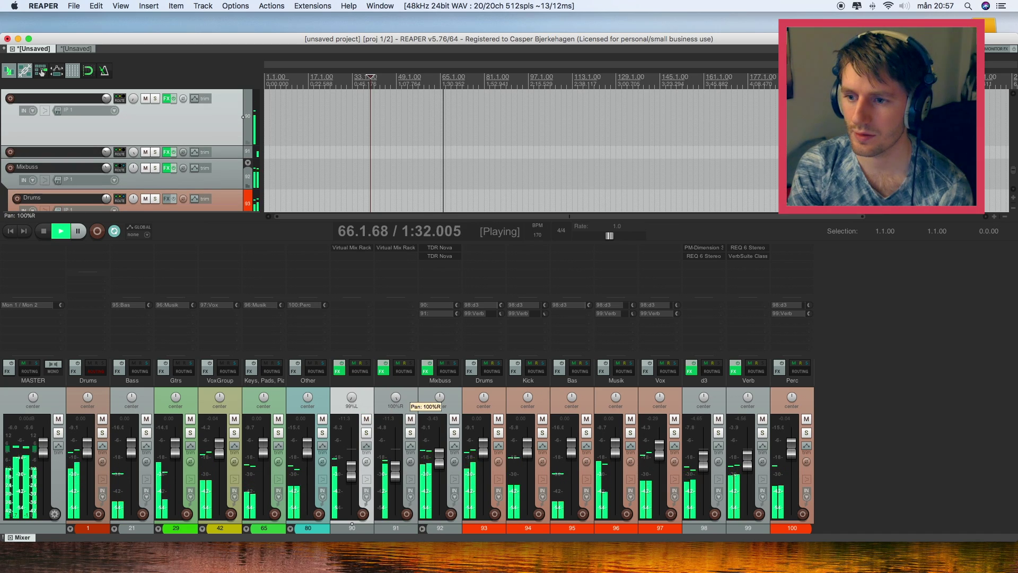
{"action": "left_click", "coordinate": [366, 433]}
{"action": "left_click", "coordinate": [410, 433]}
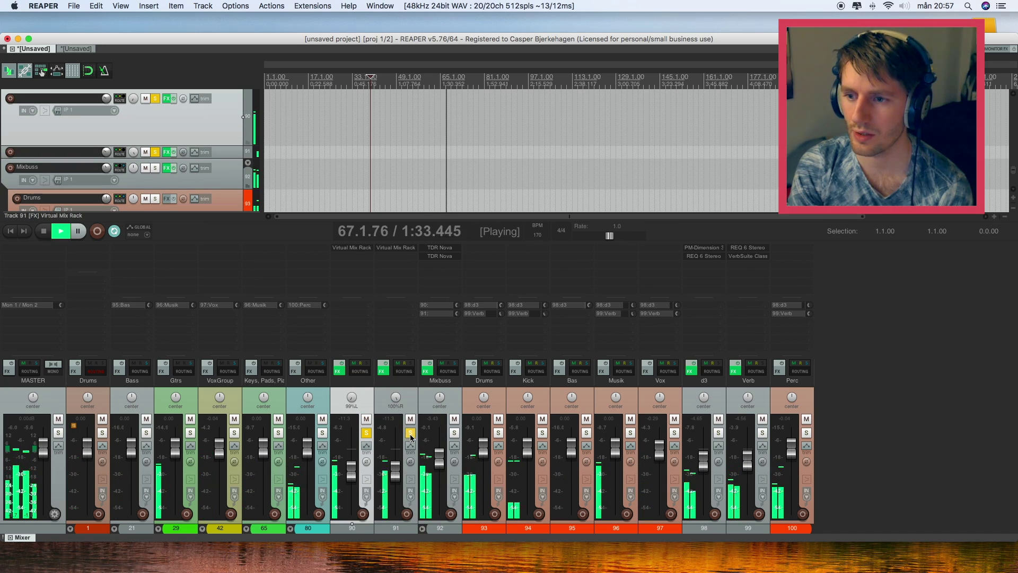
Center the pans of tracks 90 and 91 and clear their solos
{"action": "double_click", "coordinate": [352, 398]}
{"action": "double_click", "coordinate": [395, 398]}
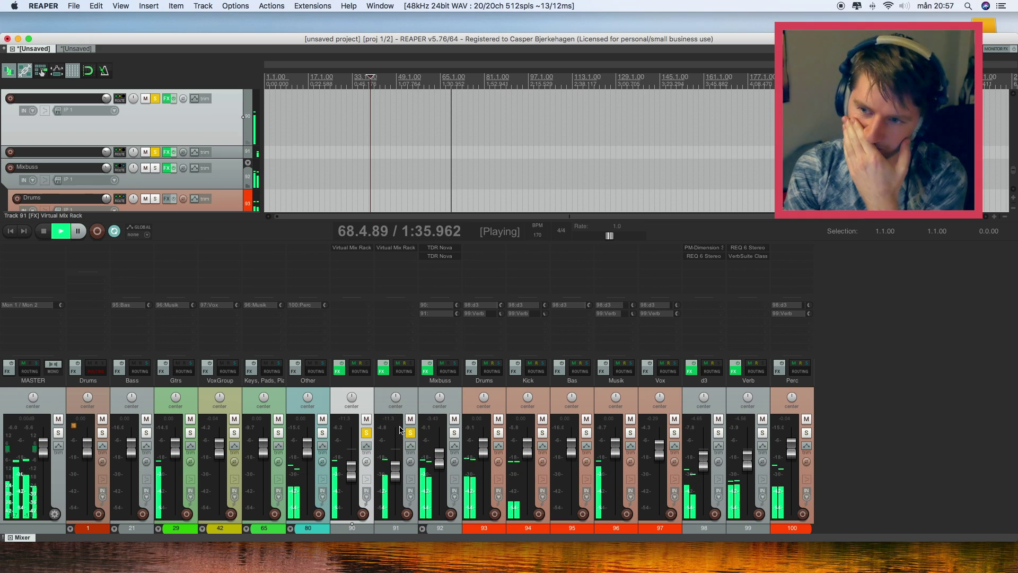
{"action": "left_click", "coordinate": [456, 435], "text": "super"}
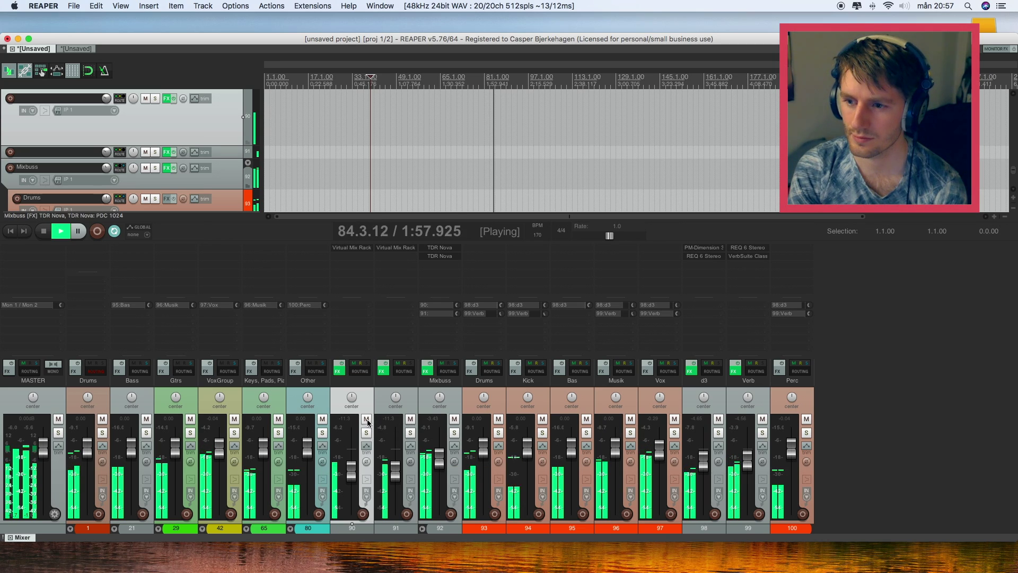
Compare the mix with tracks 90 and 91 muted and the Mixbuss effects bypassed, and restore the processed blend
{"action": "left_click_drag", "start_coordinate": [367, 423], "coordinate": [410, 420]}
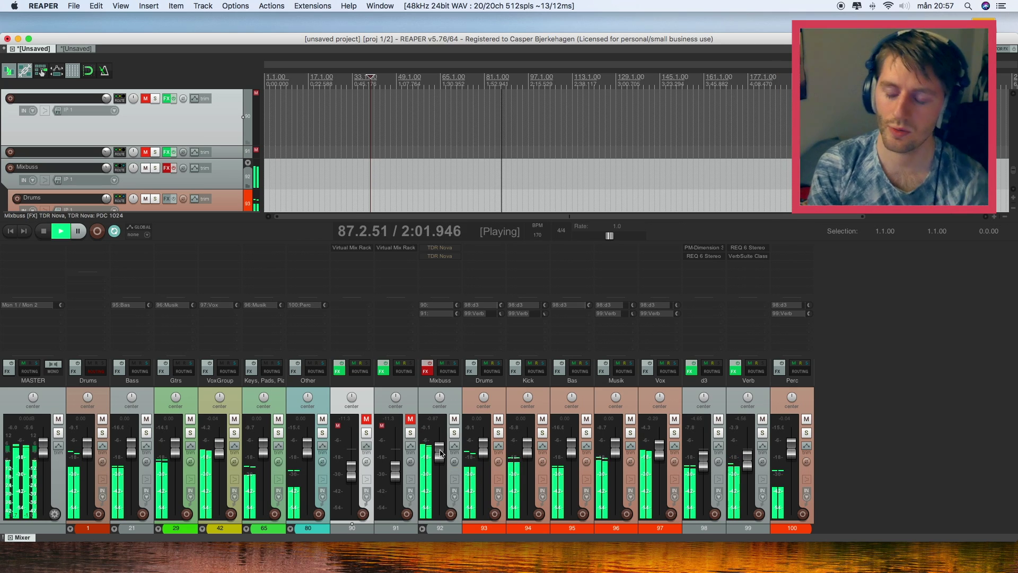
{"action": "left_click_drag", "start_coordinate": [440, 453], "coordinate": [440, 460]}
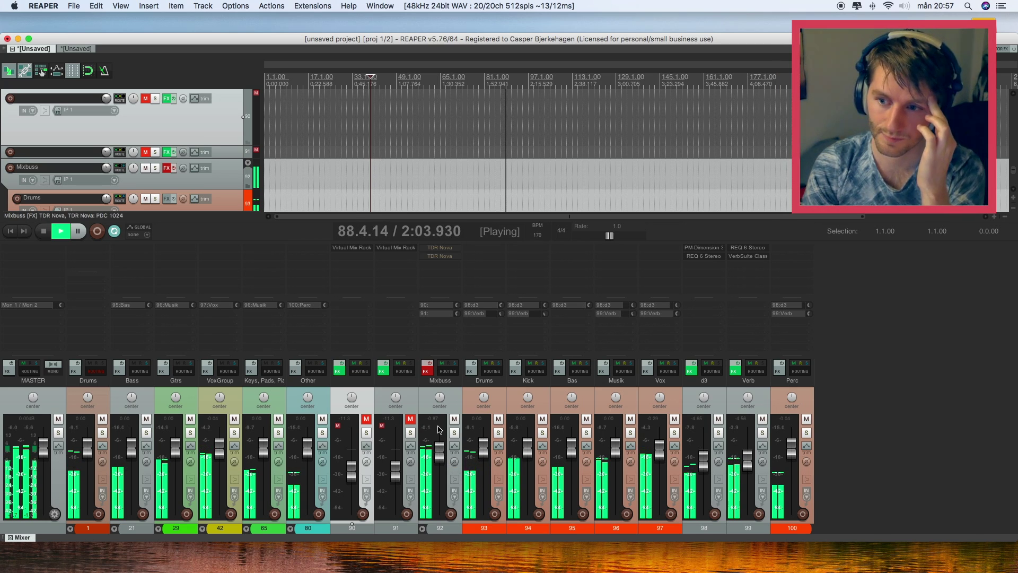
{"action": "left_click_drag", "start_coordinate": [367, 419], "coordinate": [410, 419]}
{"action": "left_click", "coordinate": [429, 364]}
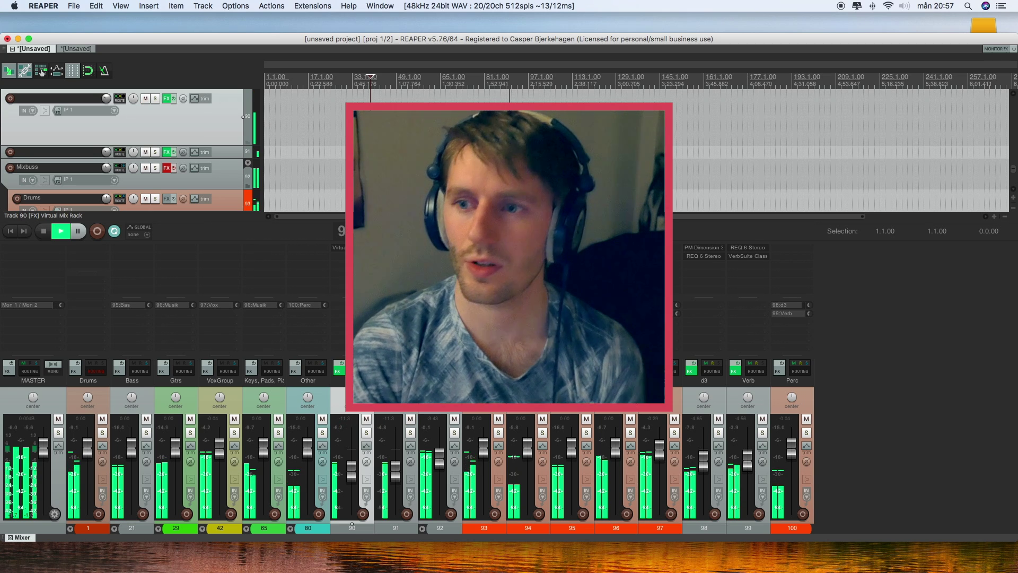